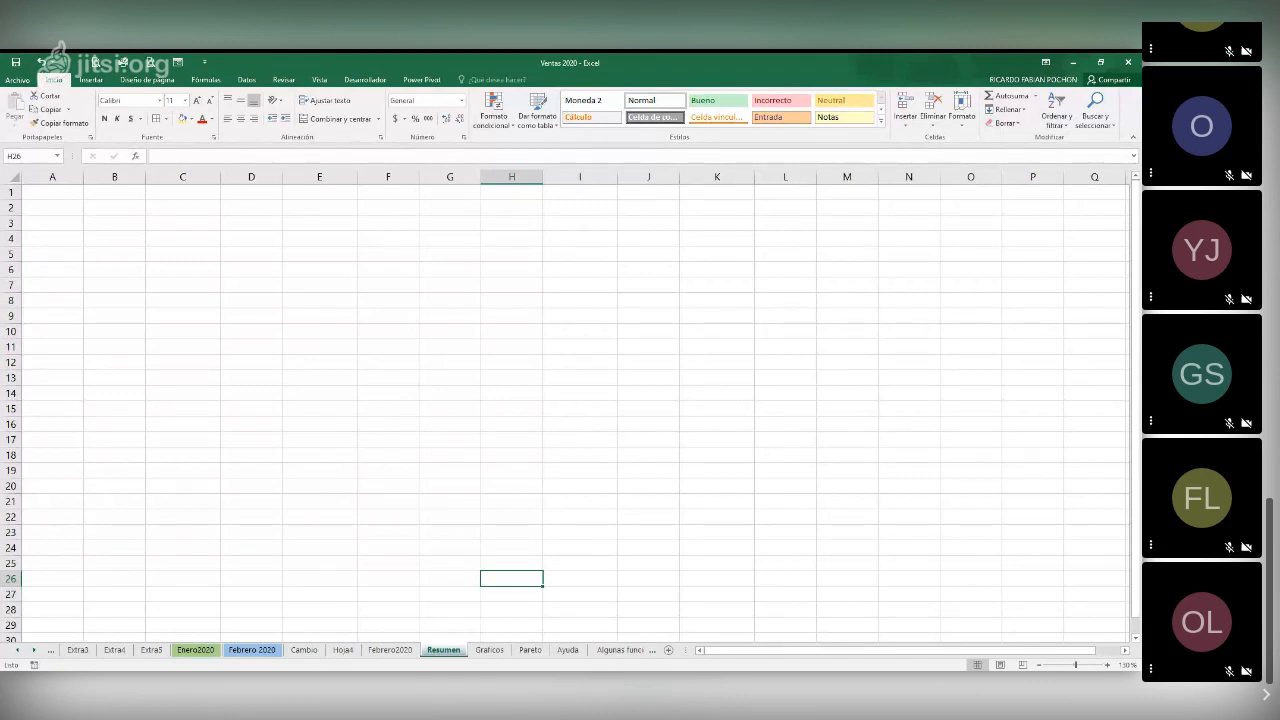
pyautogui.hotkey('alt', 'Tab')
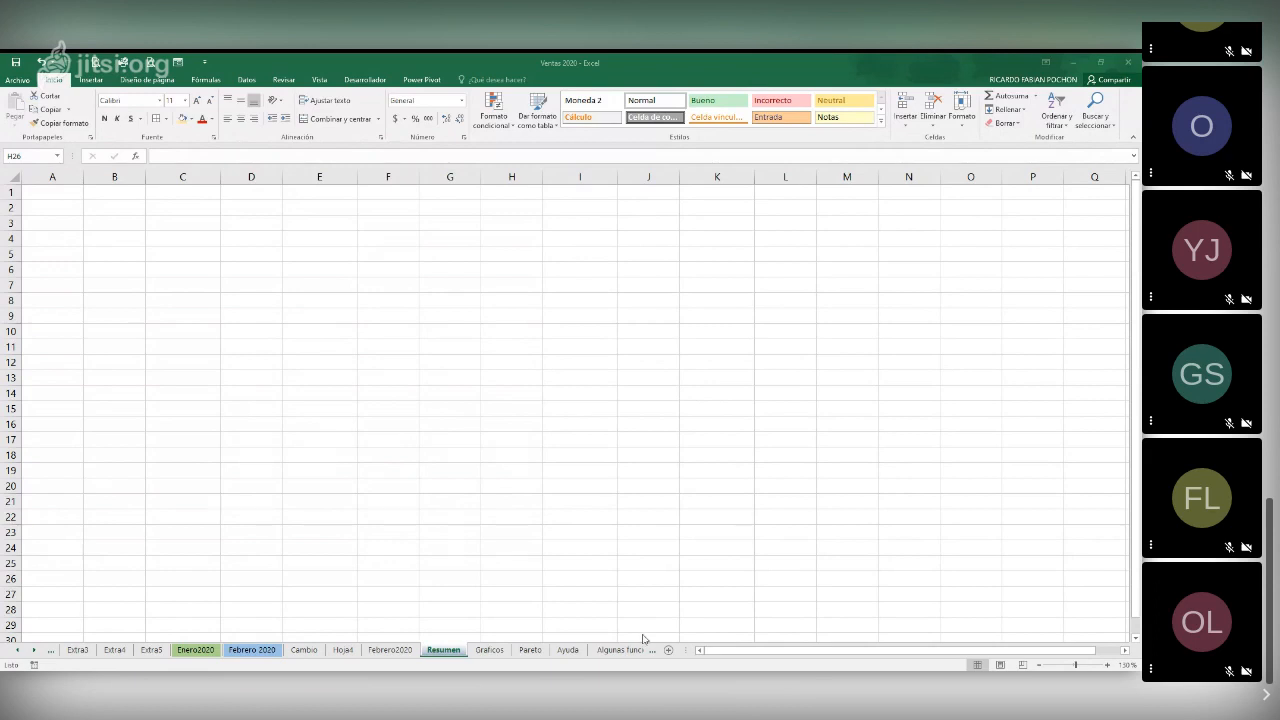
pyautogui.click(270, 318)
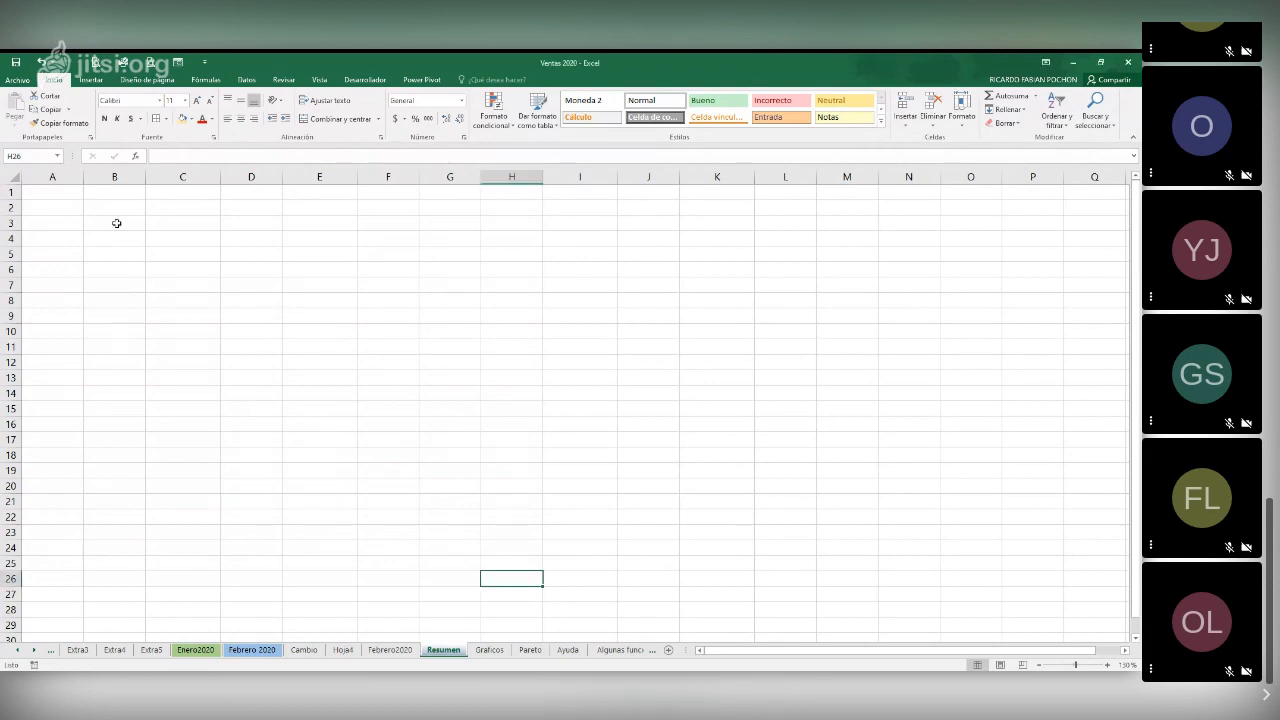
pyautogui.click(66, 194)
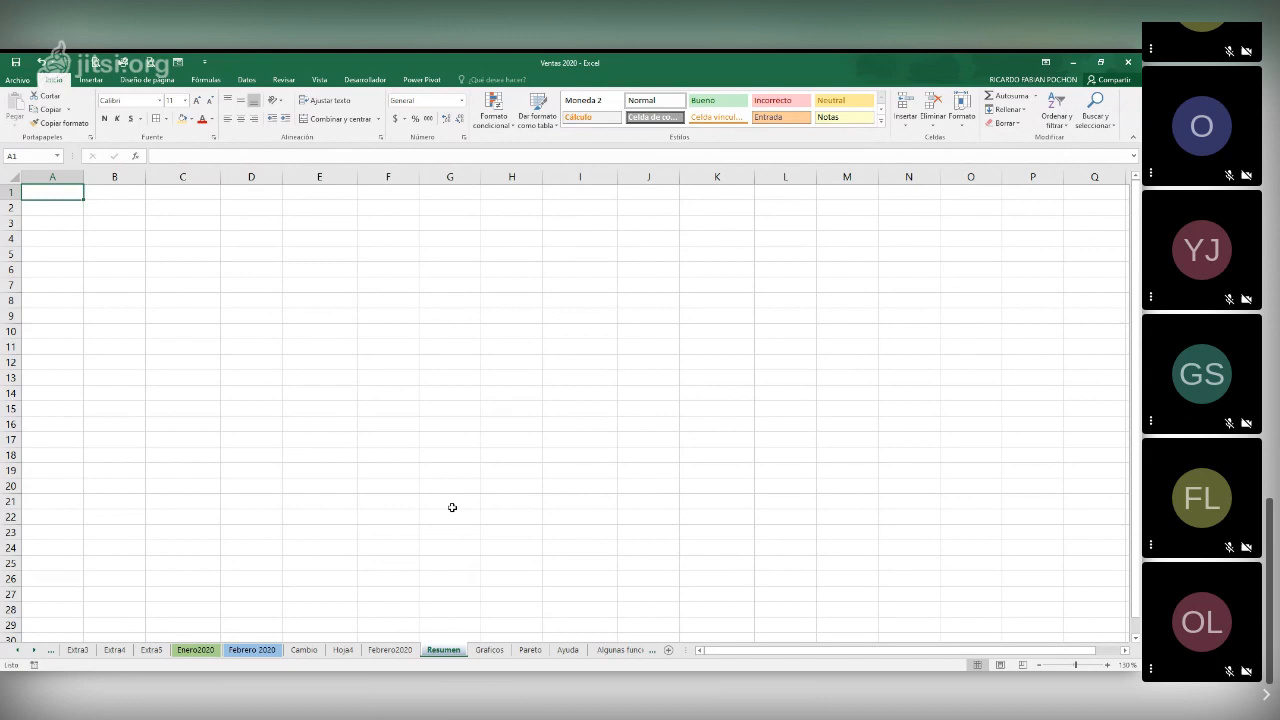
# Review the rounding and banknote breakdown formulas on the Cambio sheet, then return to the Resumen sheet
pyautogui.click(304, 650)
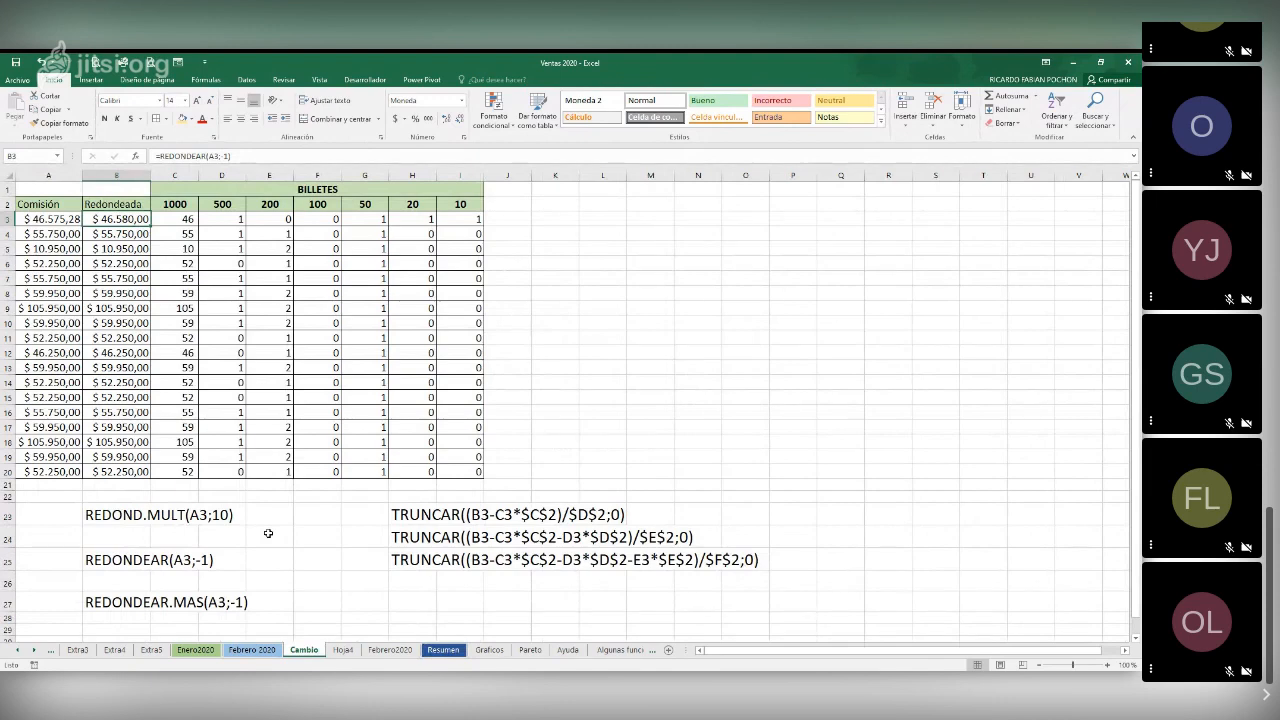
pyautogui.click(50, 218)
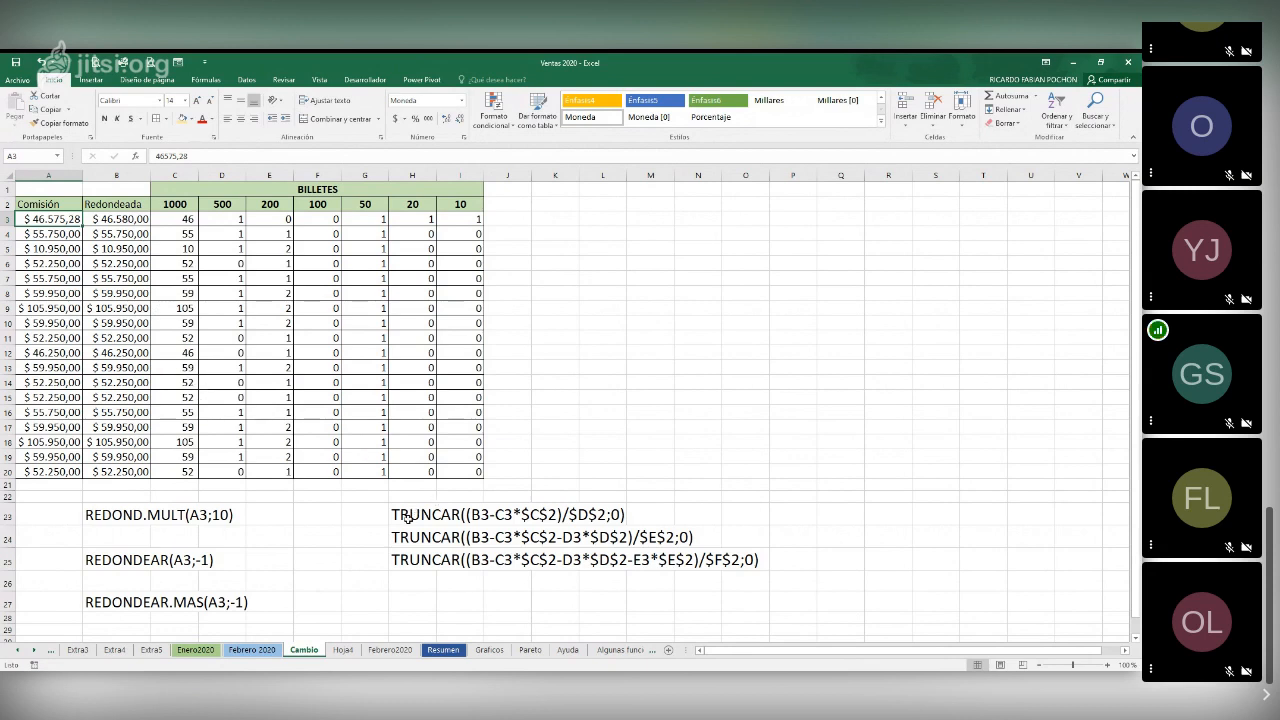
pyautogui.click(380, 603)
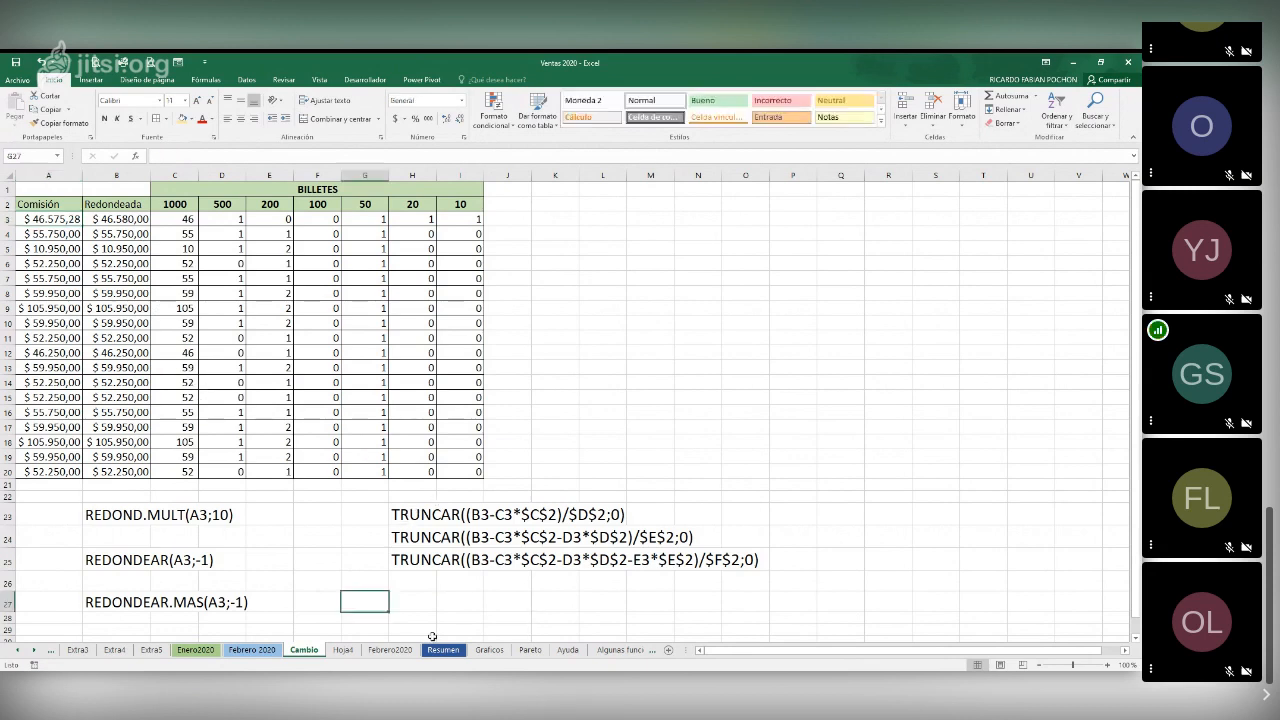
pyautogui.click(443, 650)
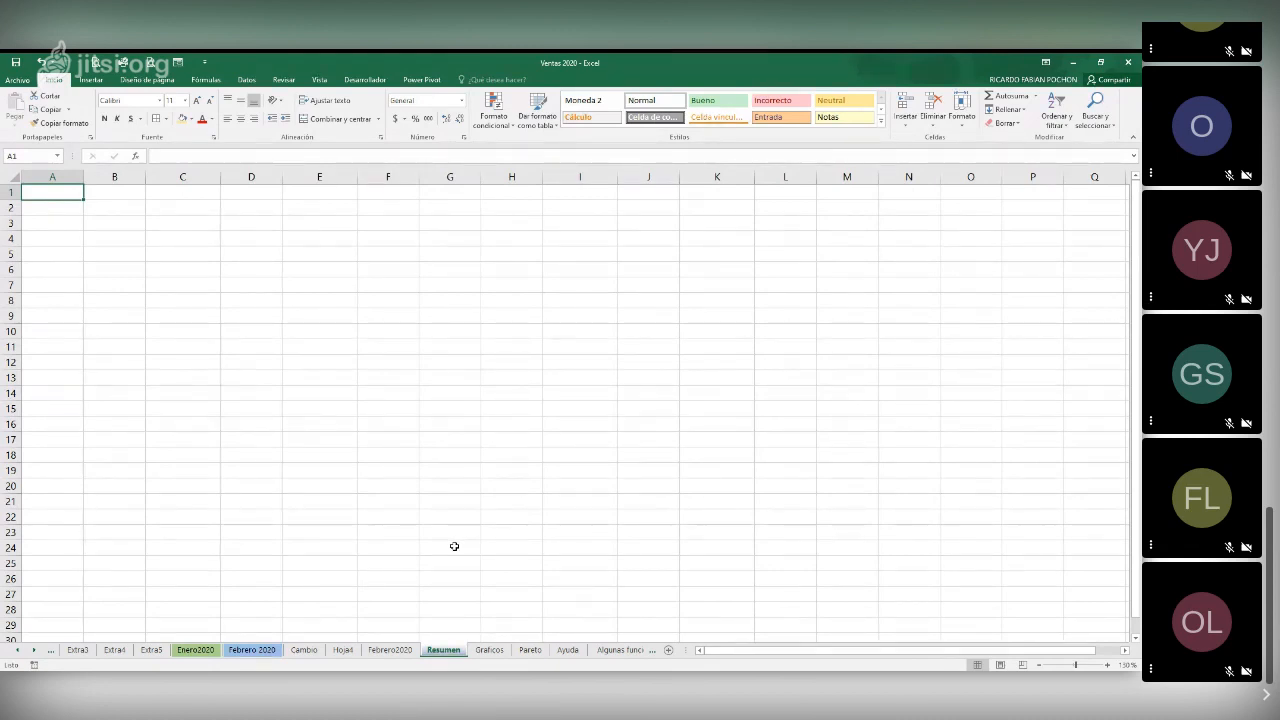
# Copy the seller and brand summary tables in D7:M11 of the Enero2020 sheet
pyautogui.click(206, 653)
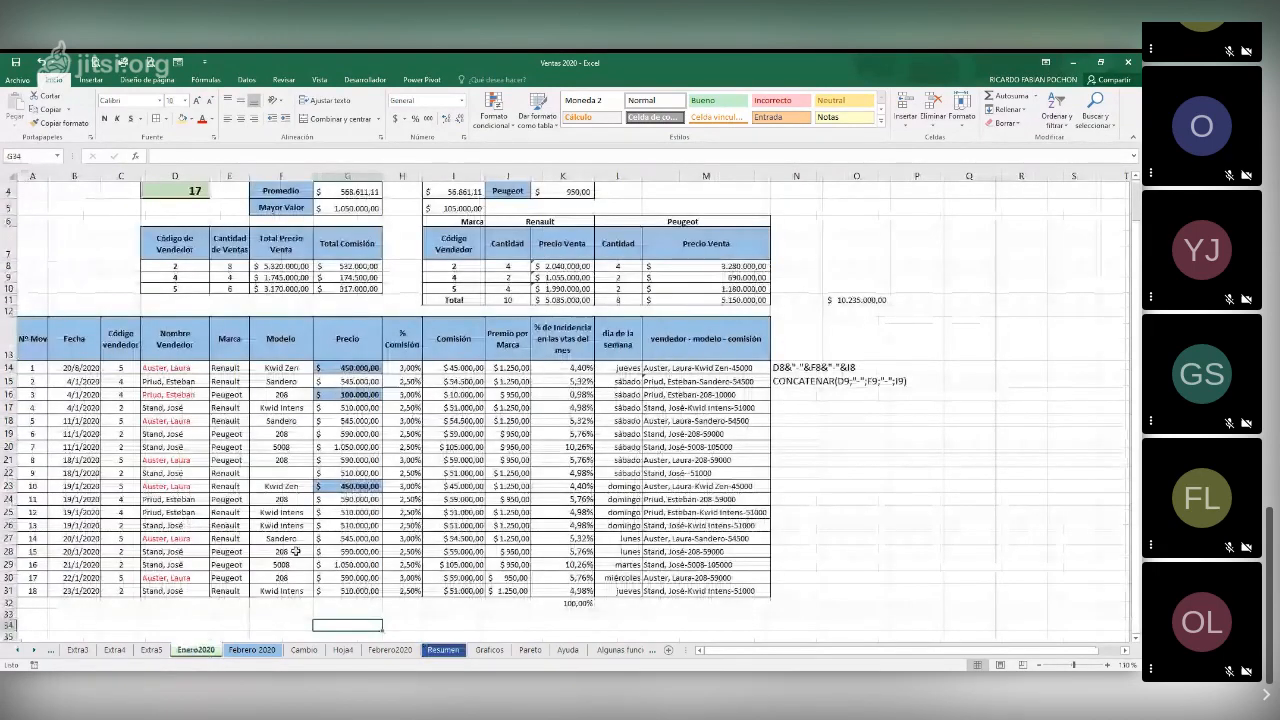
pyautogui.scroll(1, 296, 551)
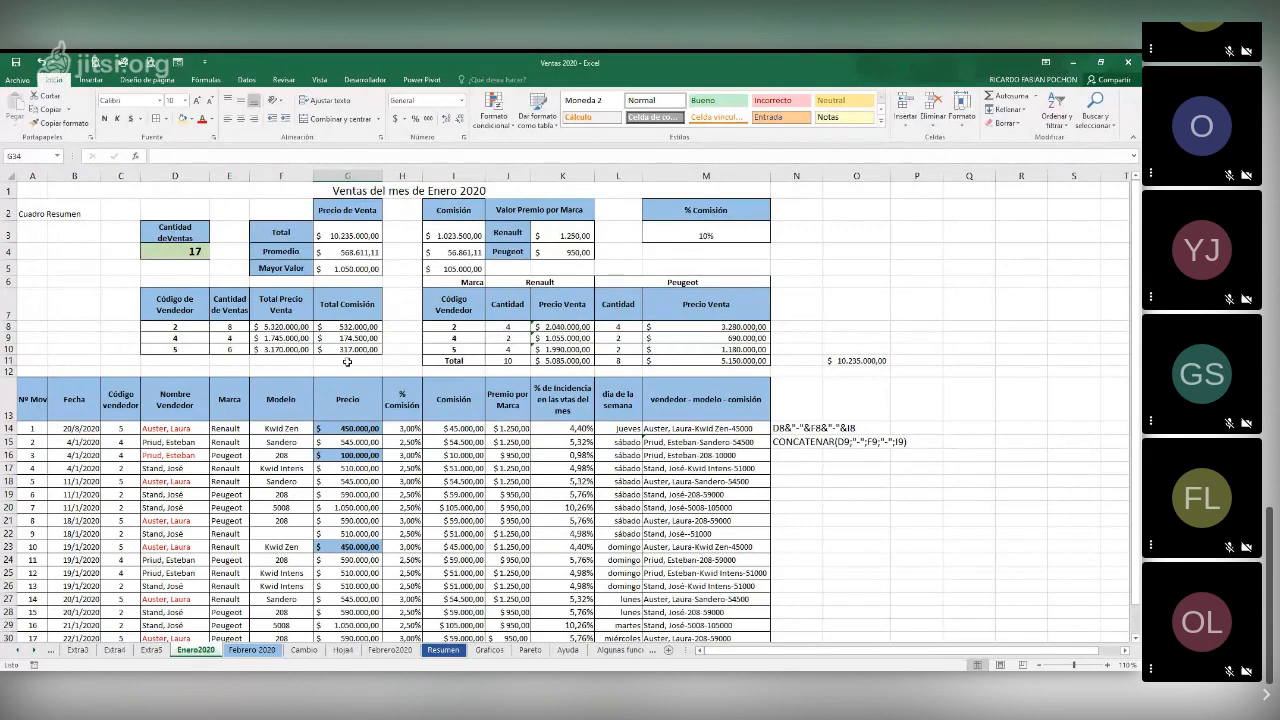
pyautogui.moveTo(207, 311); pyautogui.dragTo(738, 359)
pyautogui.rightClick(697, 330)
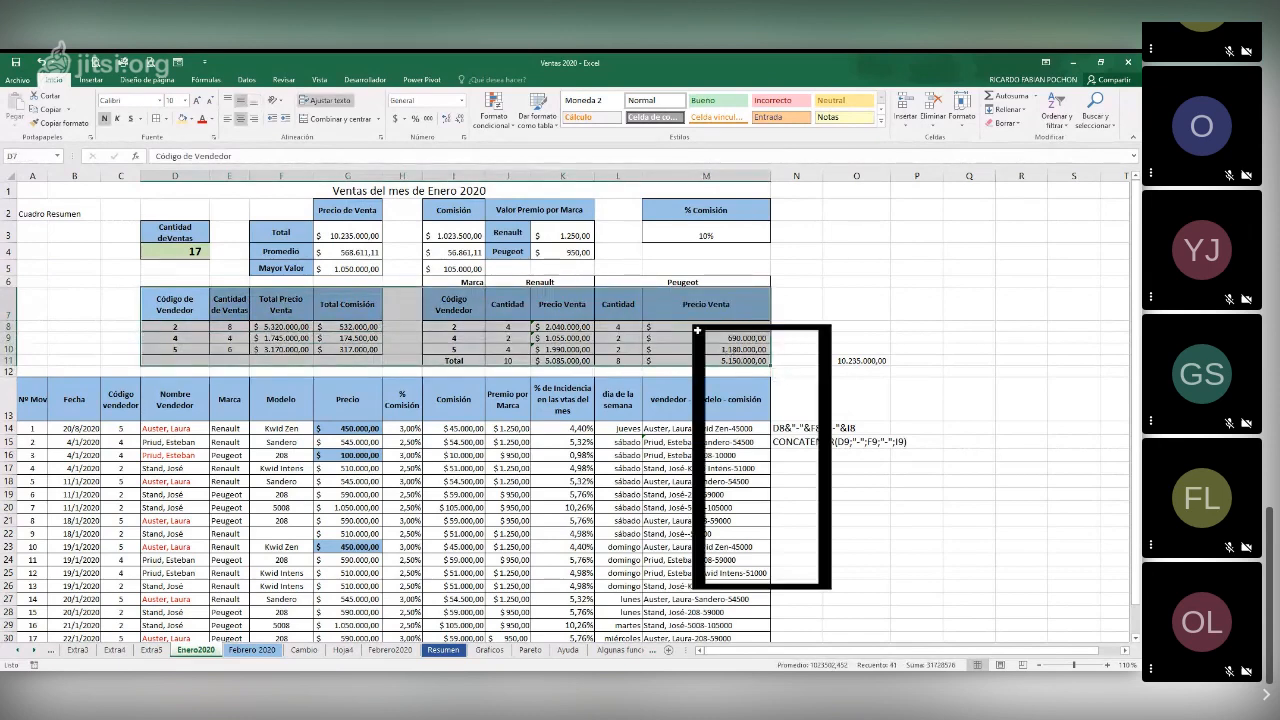
pyautogui.click(736, 354)
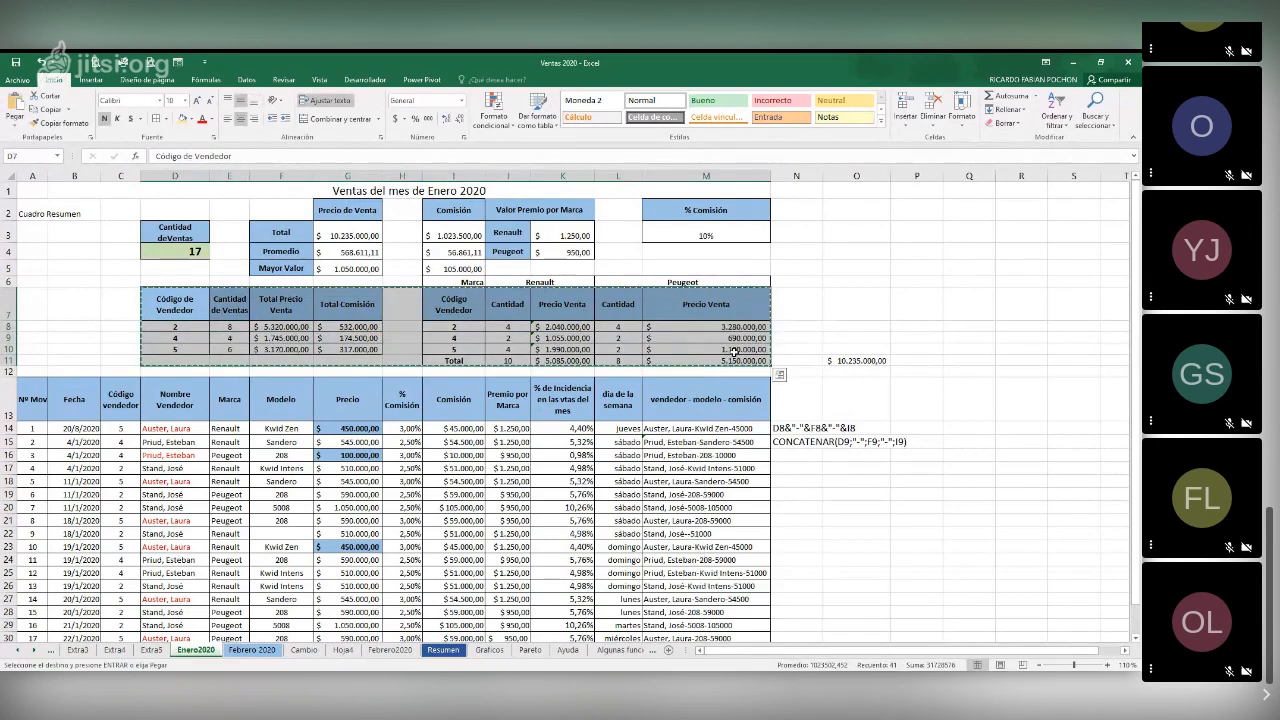
# Paste the copied January tables as links into the Resumen sheet, starting at cell A1
pyautogui.click(441, 650)
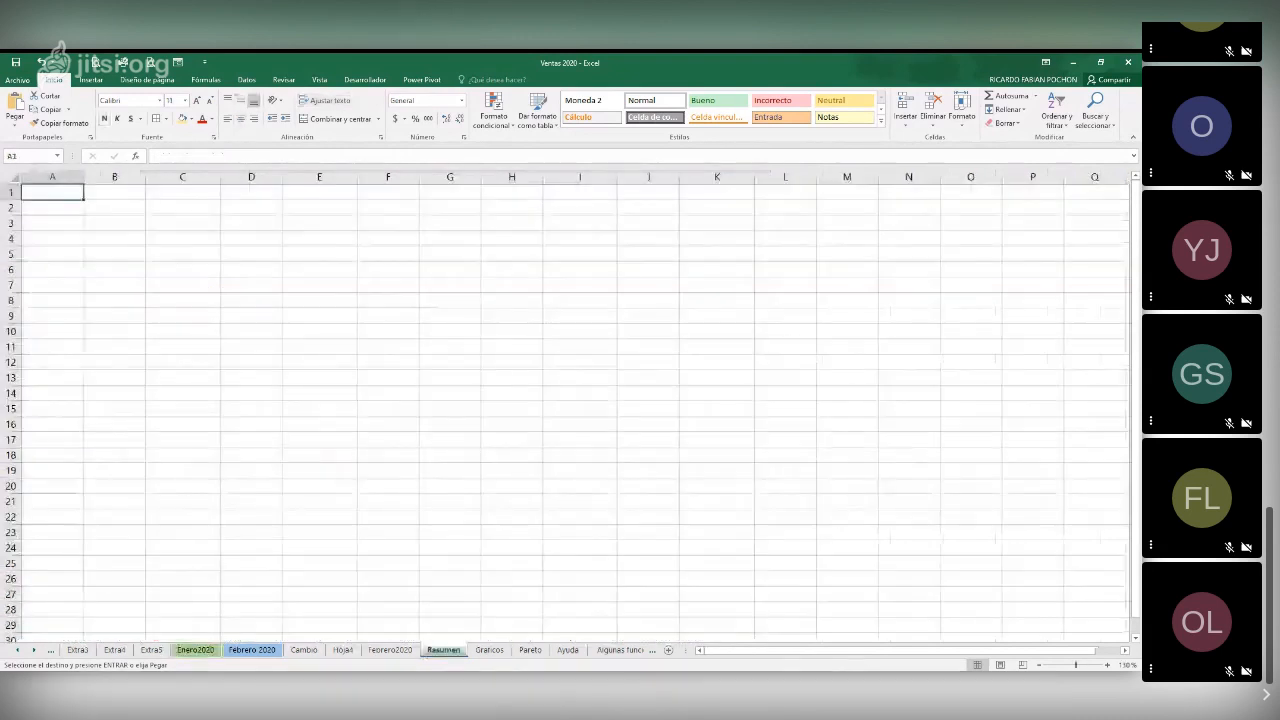
pyautogui.hotkey('alt', 'Tab')
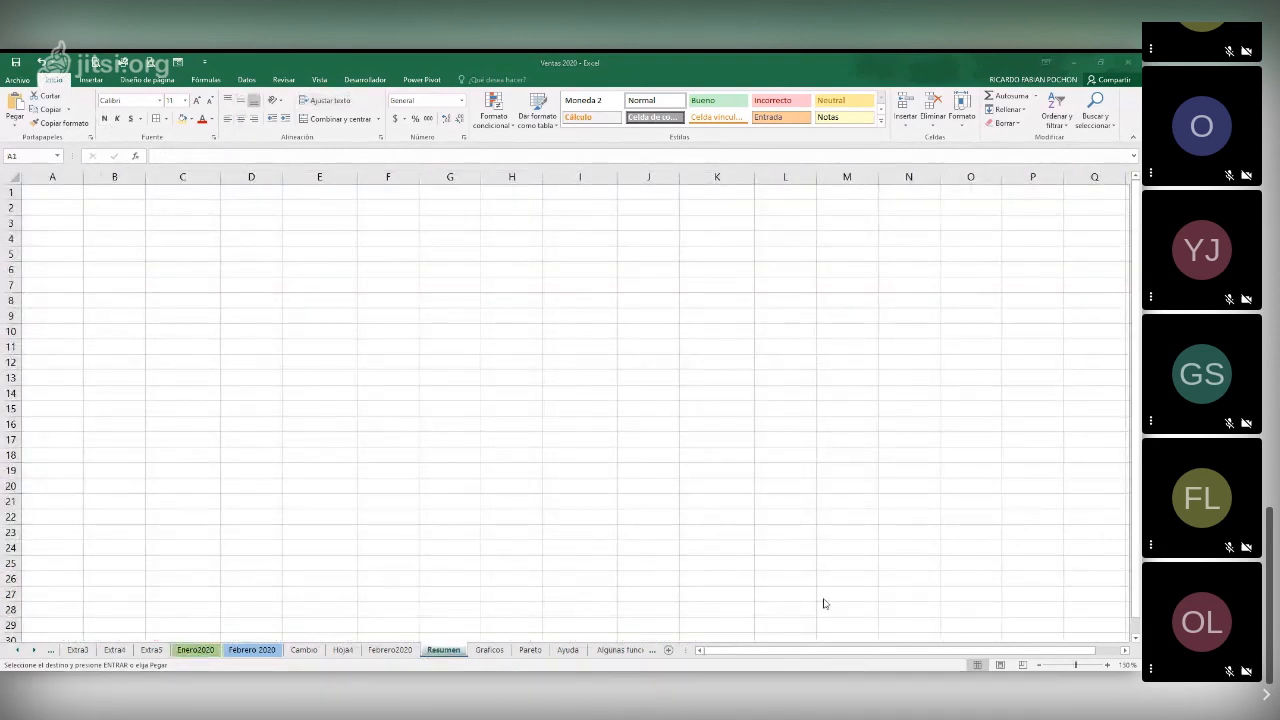
pyautogui.click(60, 192)
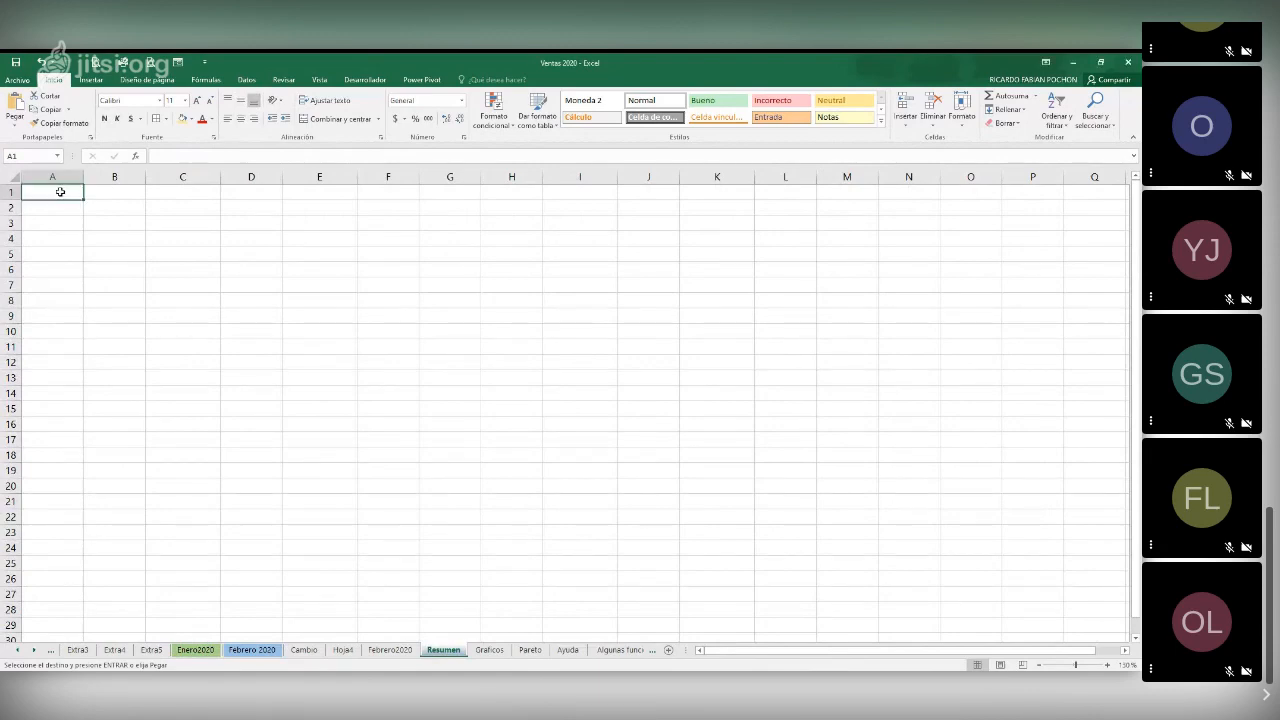
pyautogui.rightClick(60, 192)
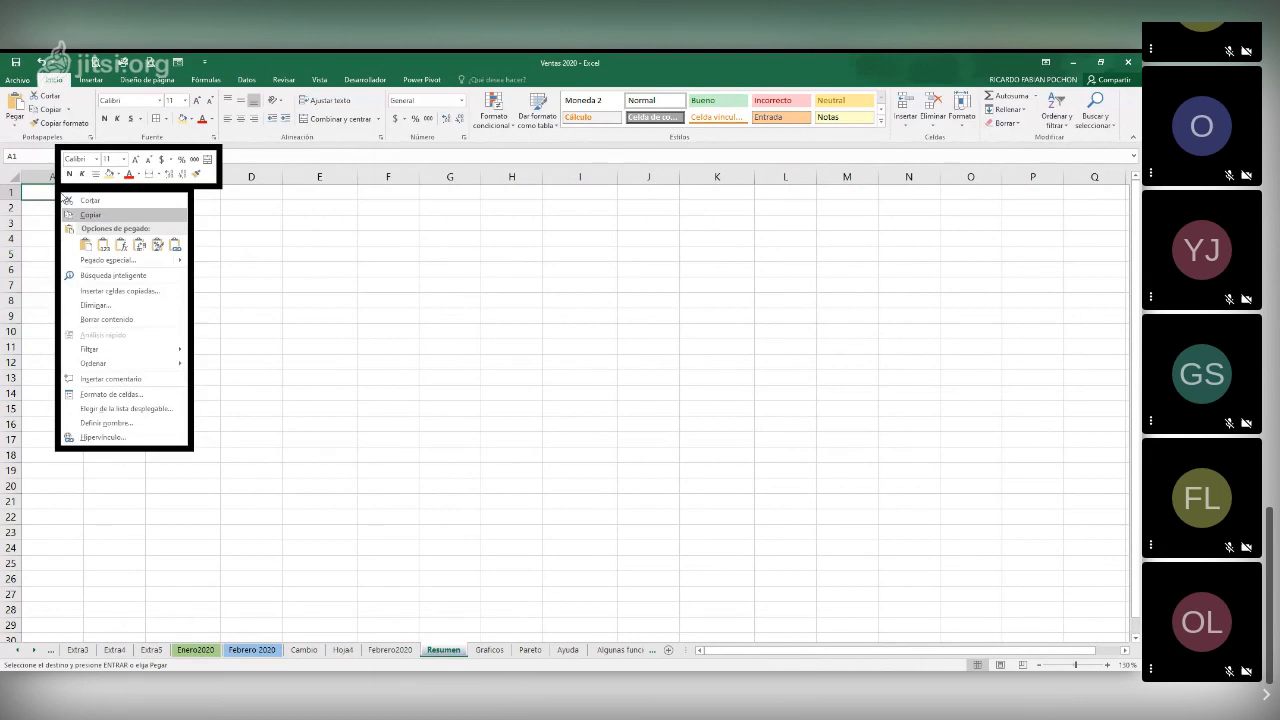
pyautogui.click(108, 260)
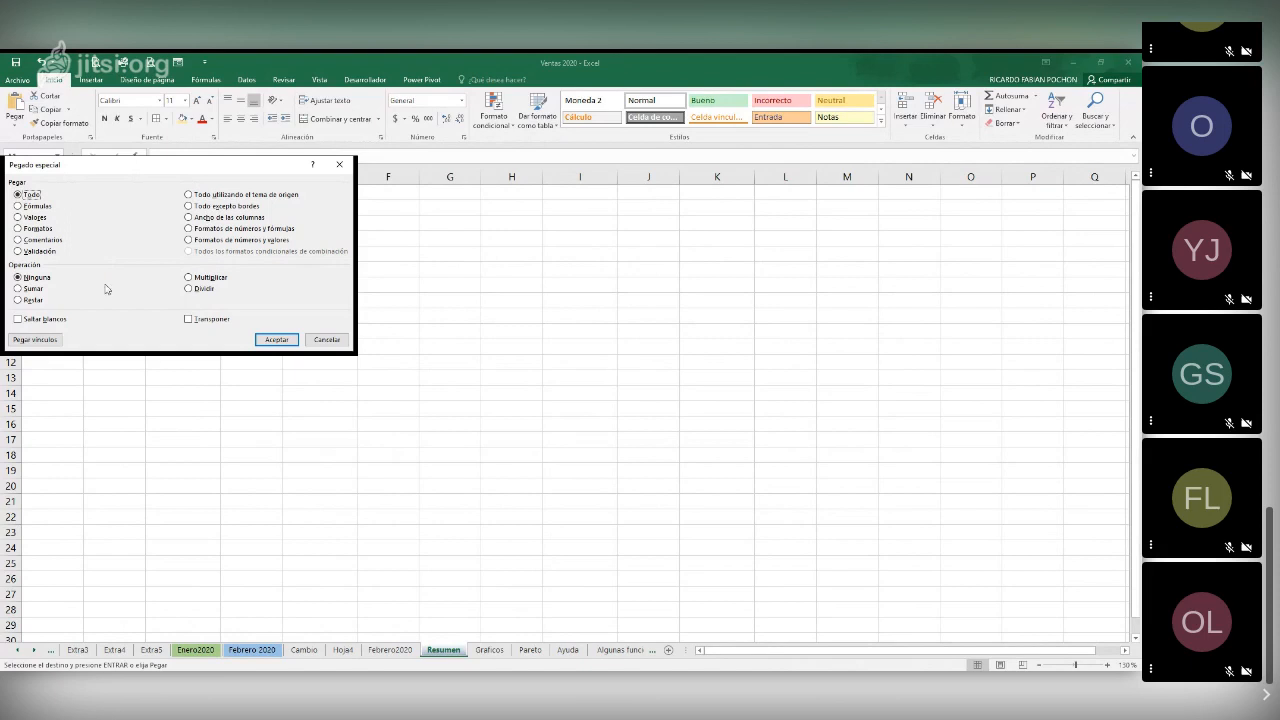
pyautogui.click(56, 341)
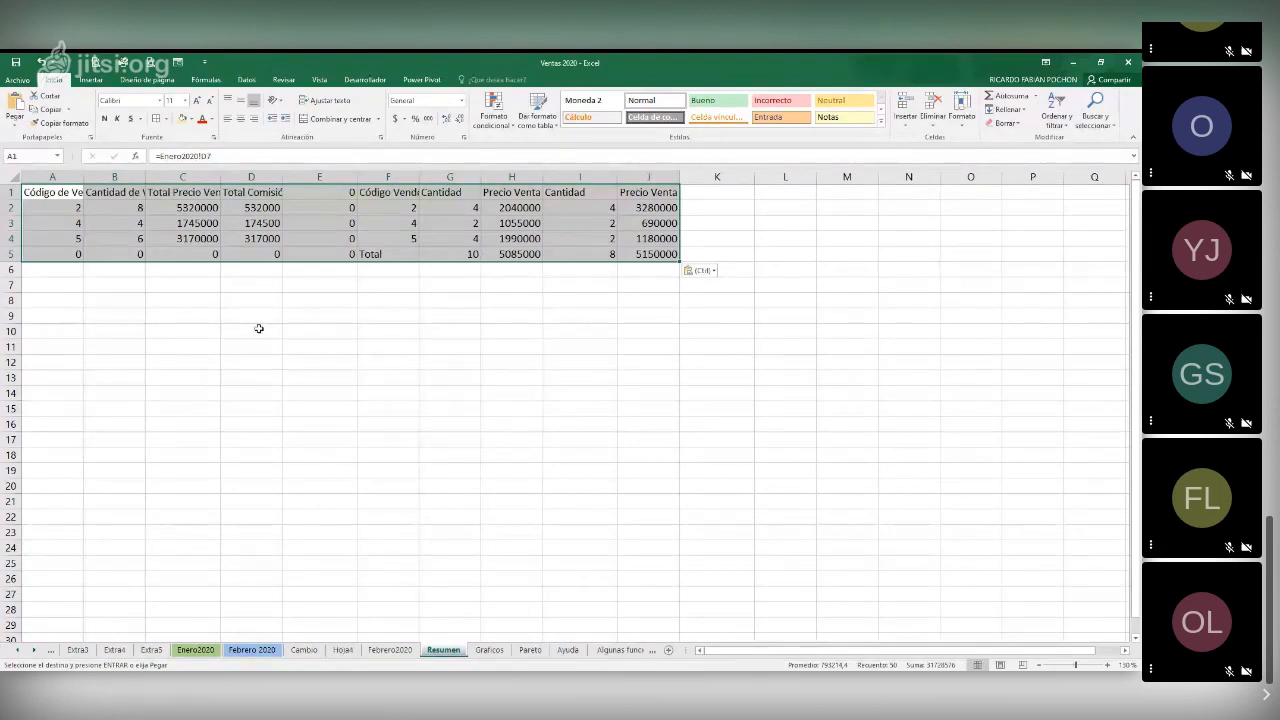
# Inspect the link formulas in row 2 of the pasted January block
pyautogui.click(200, 205)
pyautogui.click(270, 204)
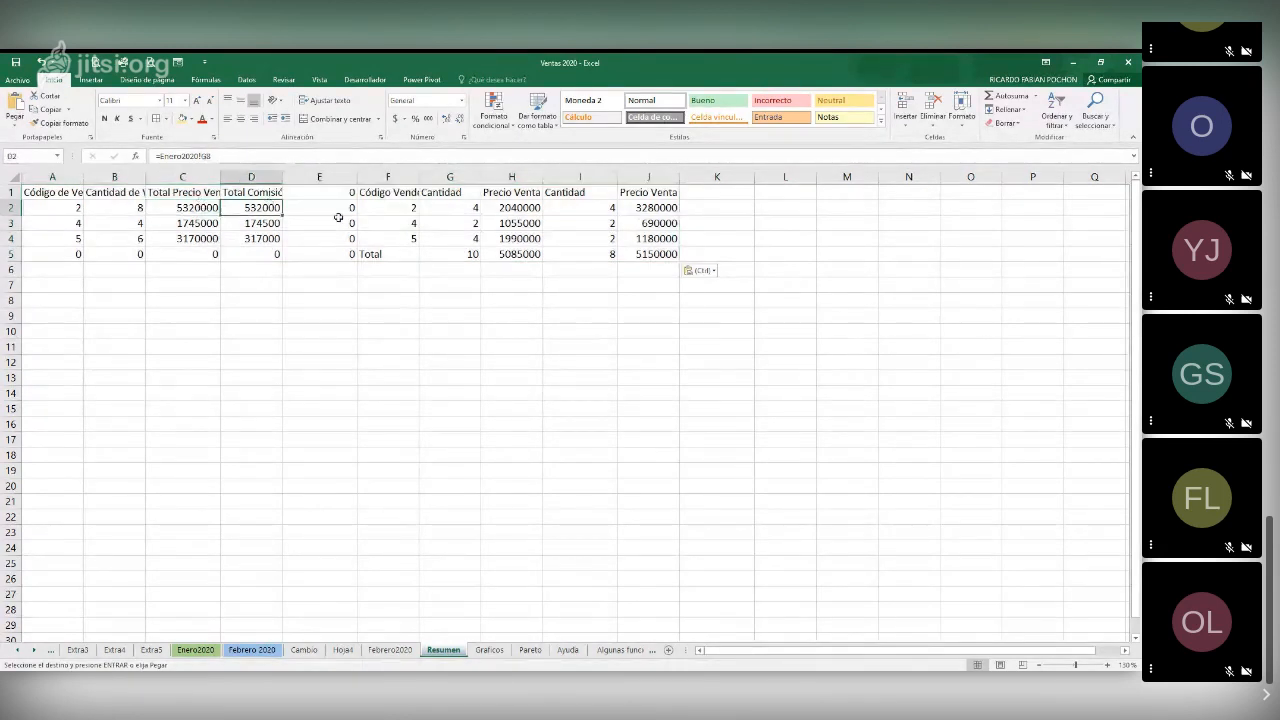
pyautogui.press('Right')
pyautogui.press('Right')
pyautogui.press('Right')
pyautogui.press('Right')
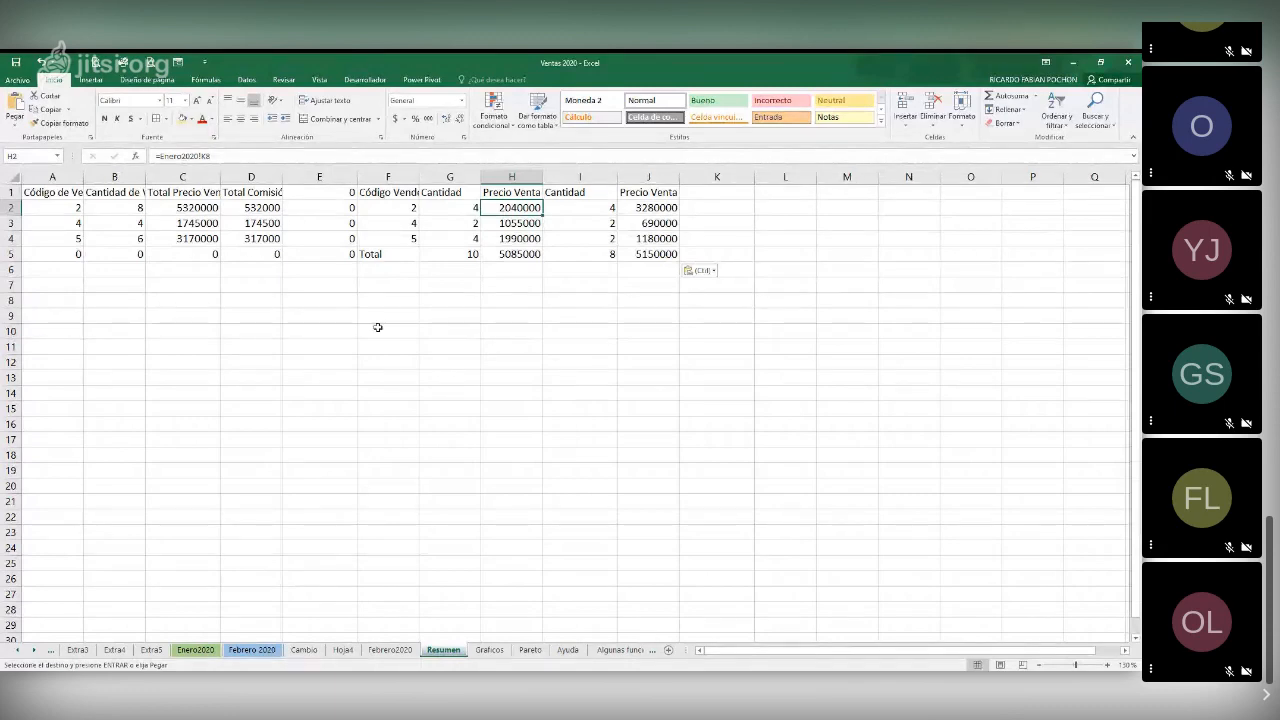
# Copy the seller and brand summary tables in D7:M11 of the Febrero 2020 sheet
pyautogui.click(252, 650)
pyautogui.moveTo(165, 298); pyautogui.dragTo(706, 360)
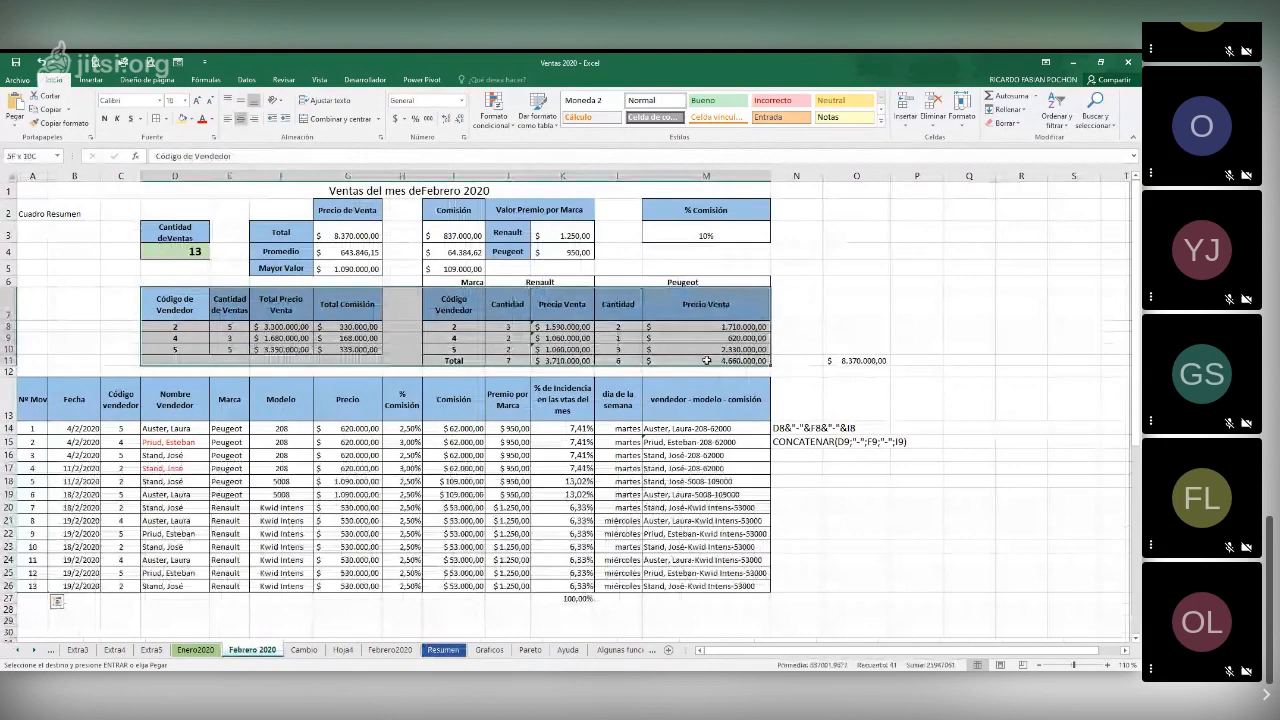
pyautogui.rightClick(706, 360)
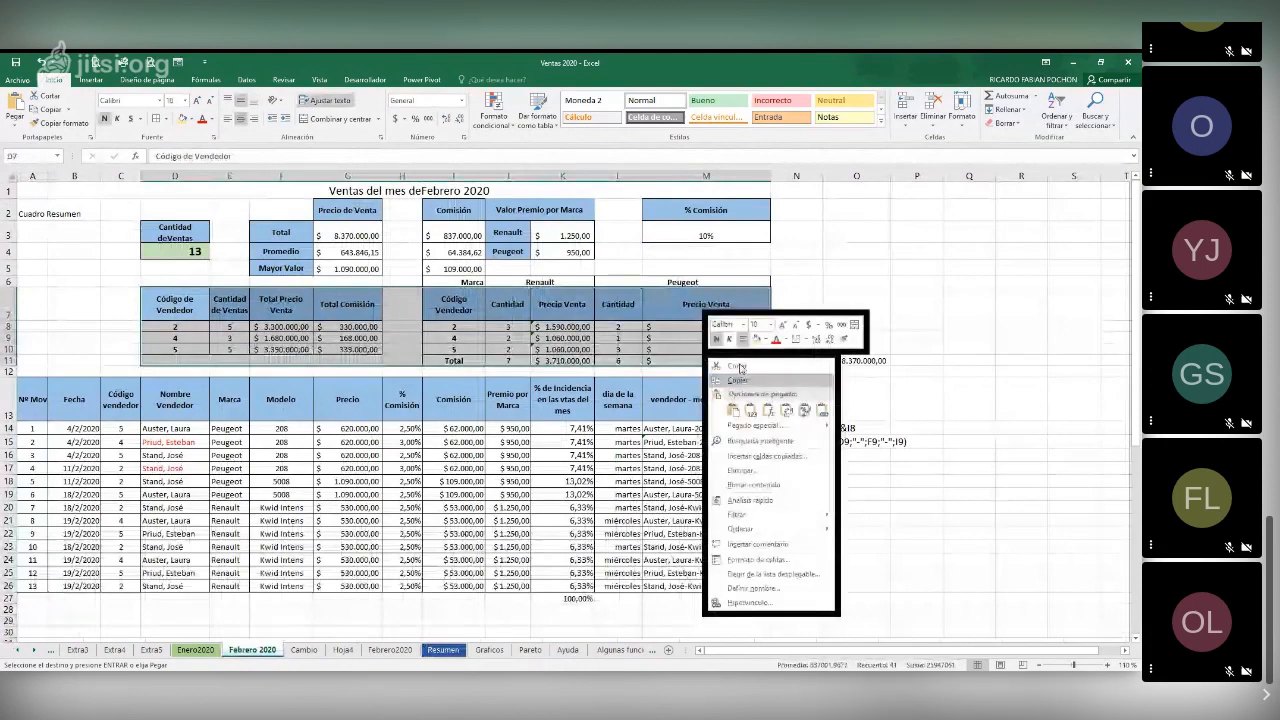
pyautogui.click(738, 379)
# Paste the copied February tables as links into the Resumen sheet, starting at cell A9
pyautogui.click(441, 650)
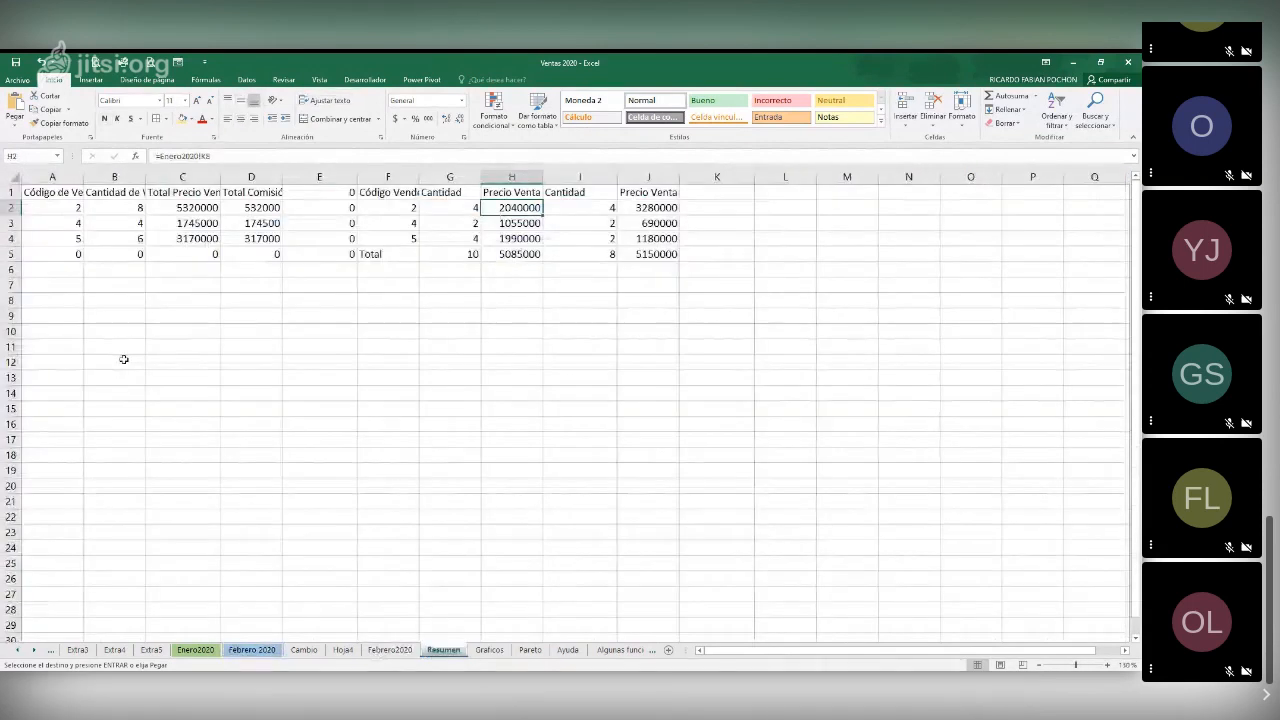
pyautogui.click(66, 320)
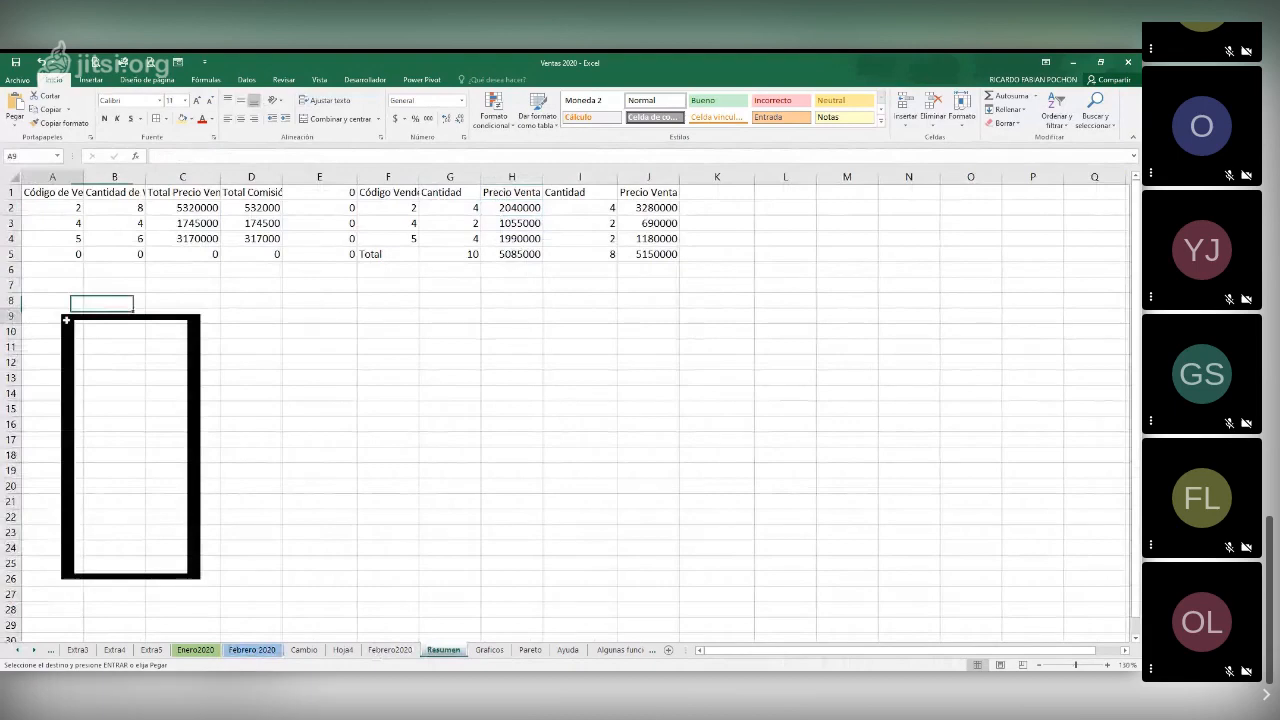
pyautogui.click(114, 389)
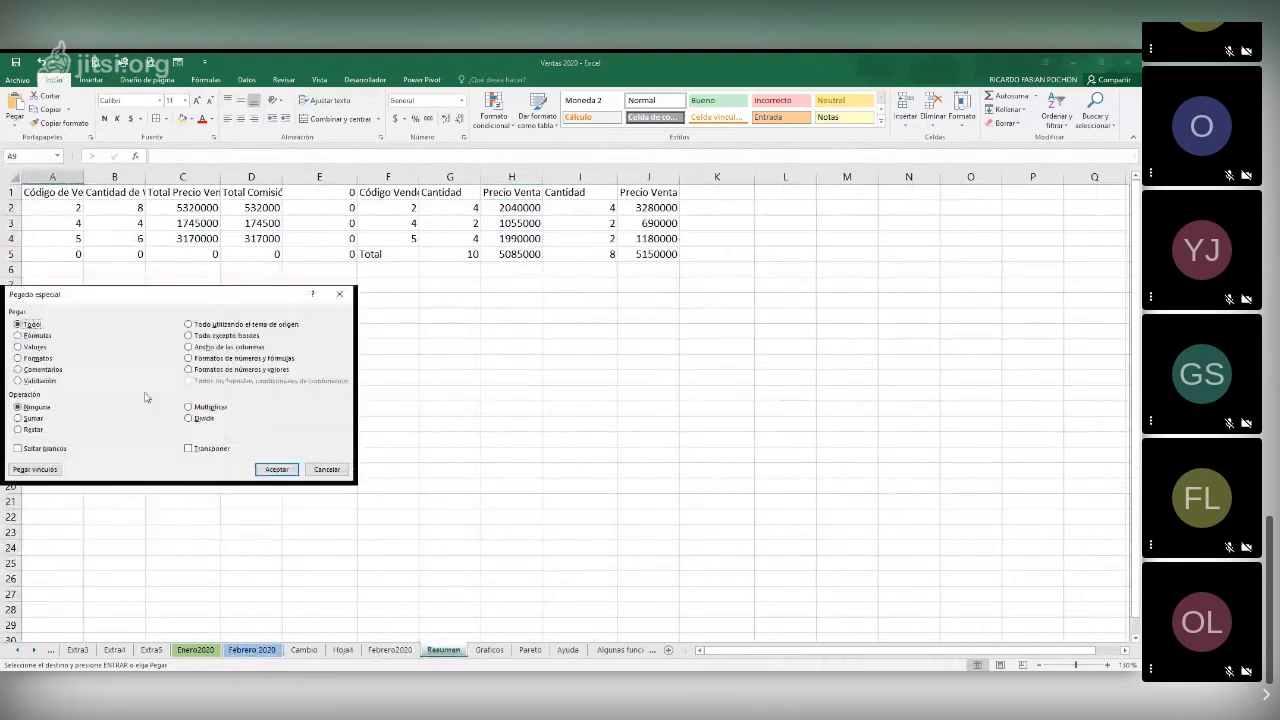
pyautogui.click(276, 469)
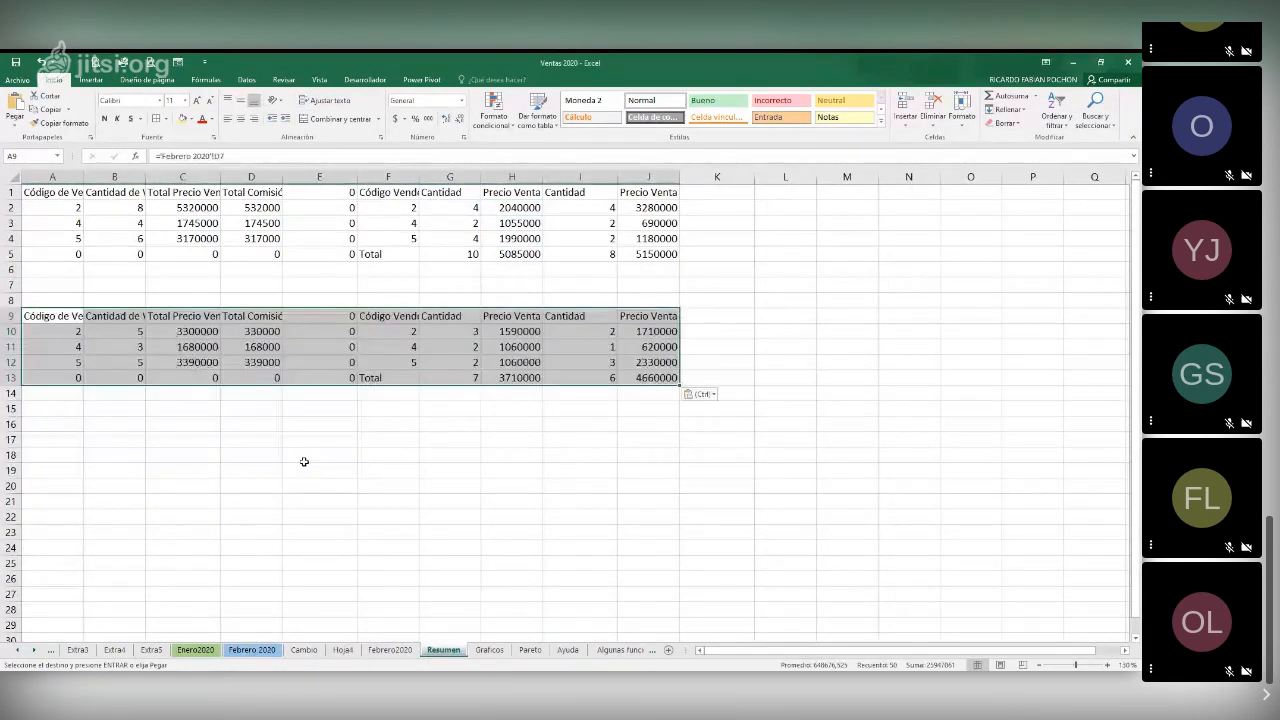
# Copy D7:M11 from the Enero2020 sheet and paste only its formats onto the February block at A9 of Resumen
pyautogui.click(205, 652)
pyautogui.click(205, 652)
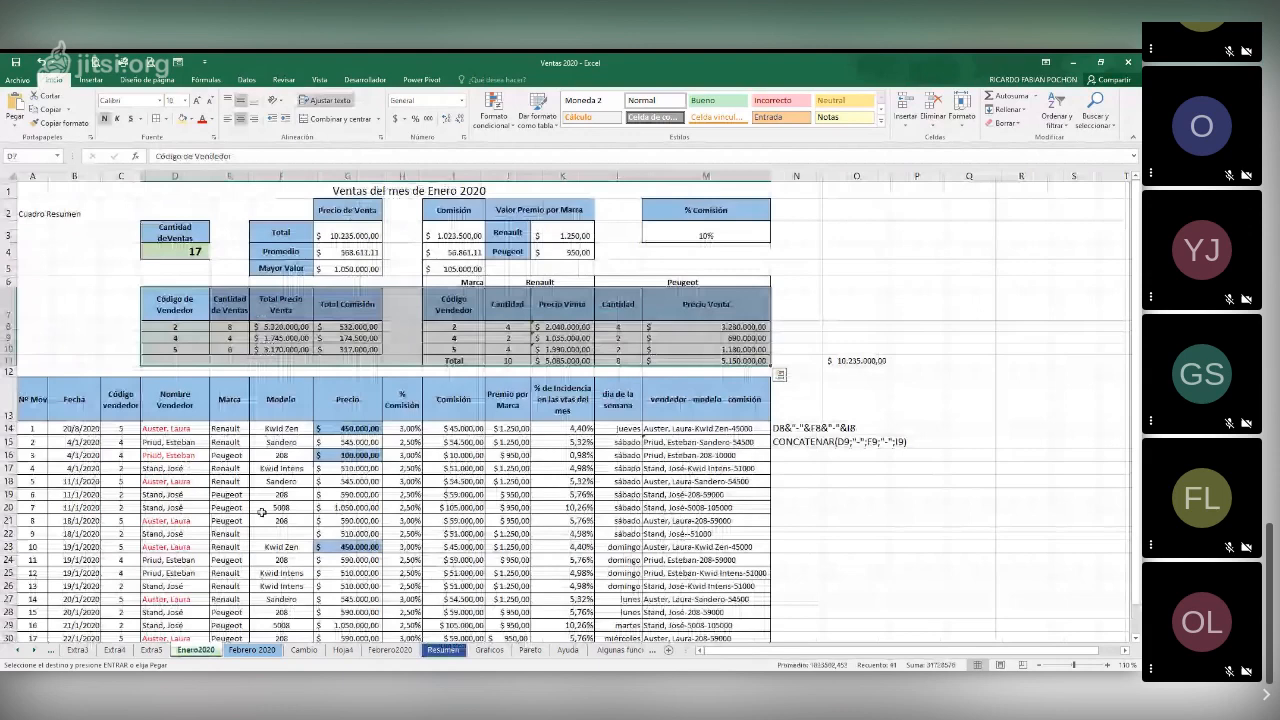
pyautogui.hotkey('ctrl', 'c')
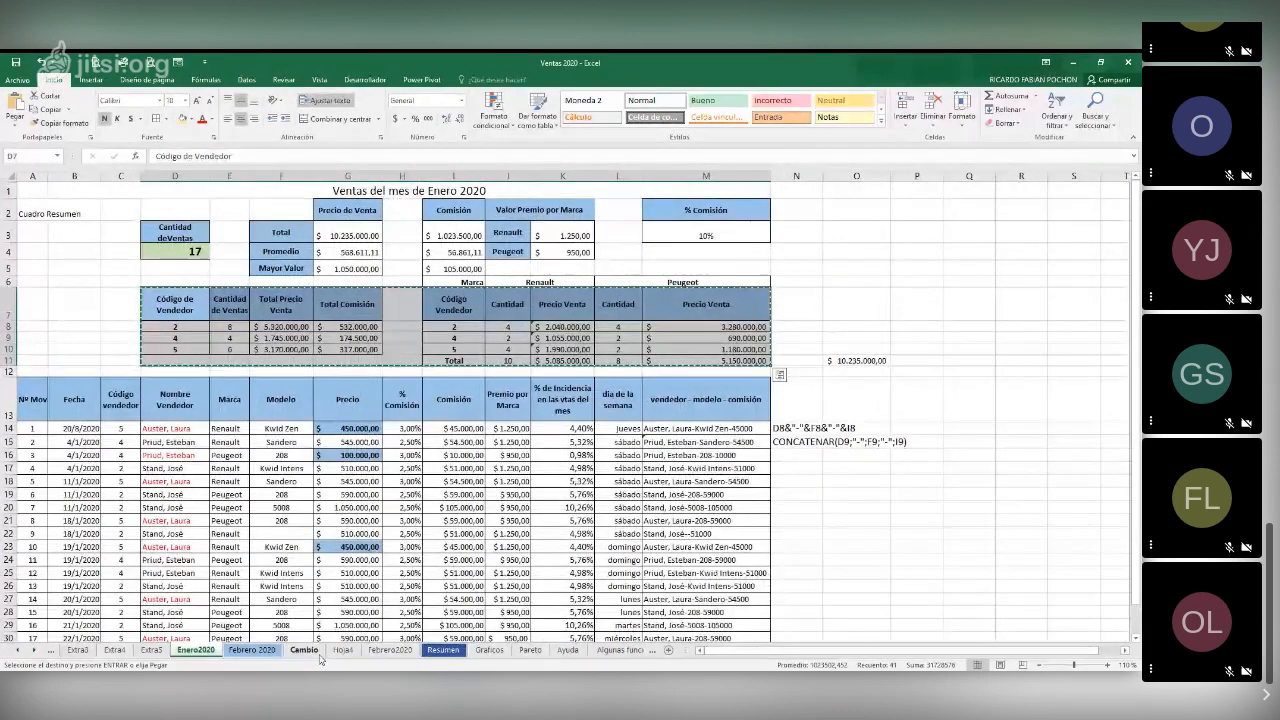
pyautogui.click(443, 650)
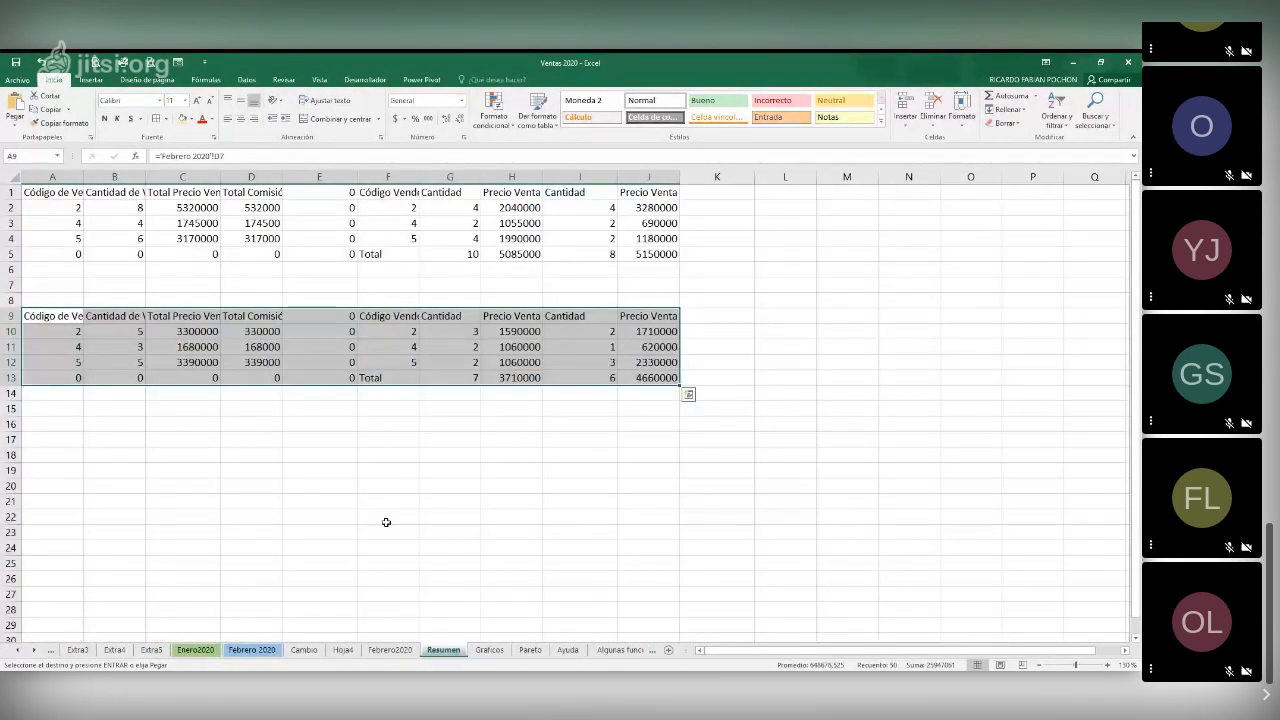
pyautogui.rightClick(115, 326)
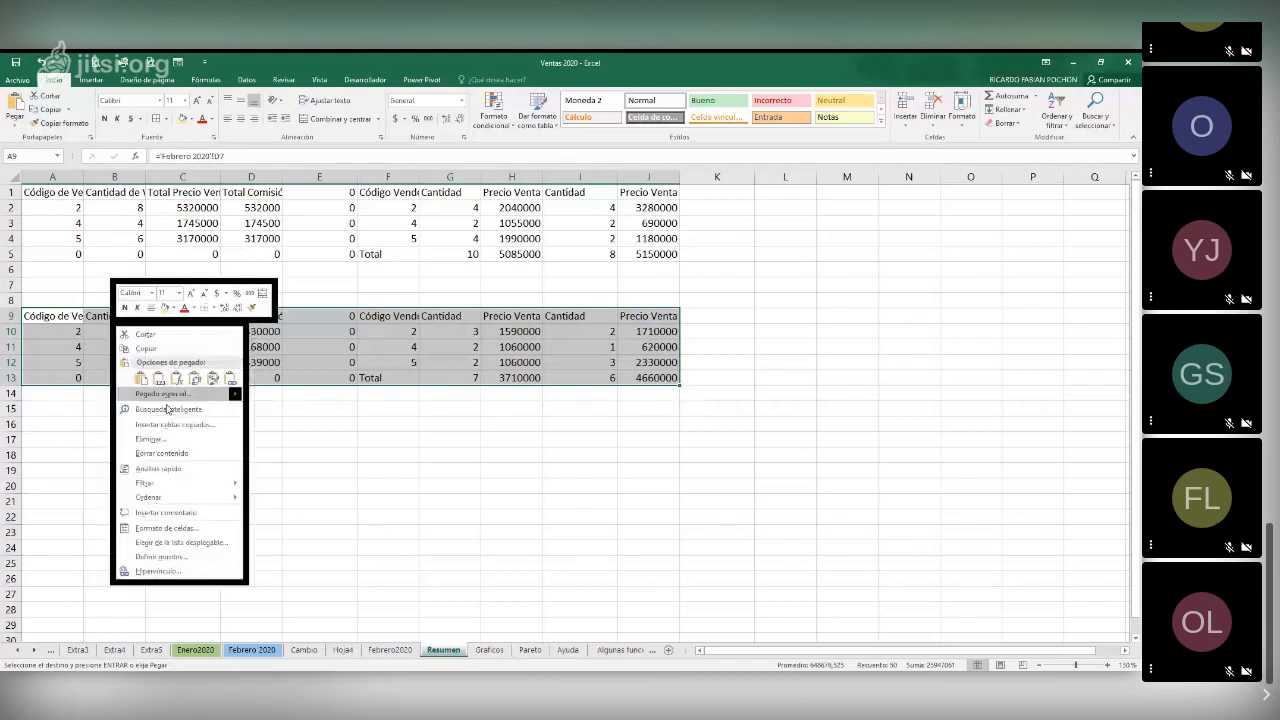
pyautogui.click(162, 394)
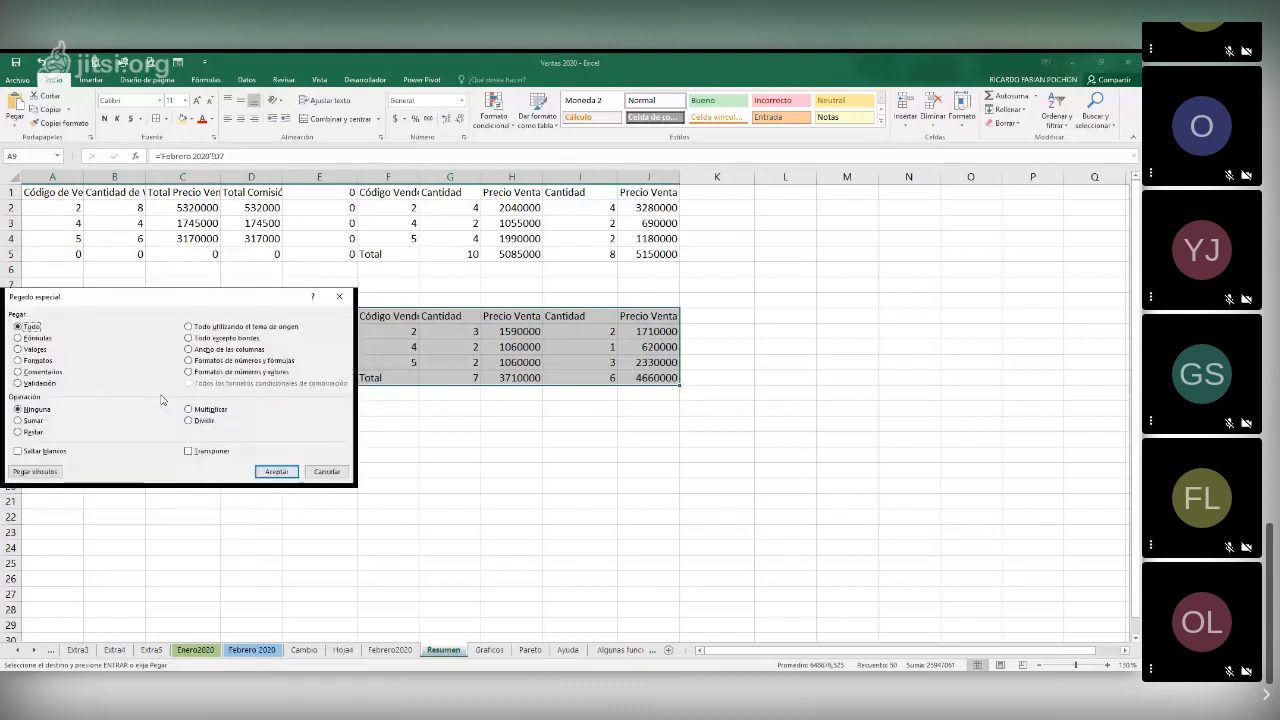
pyautogui.click(18, 360)
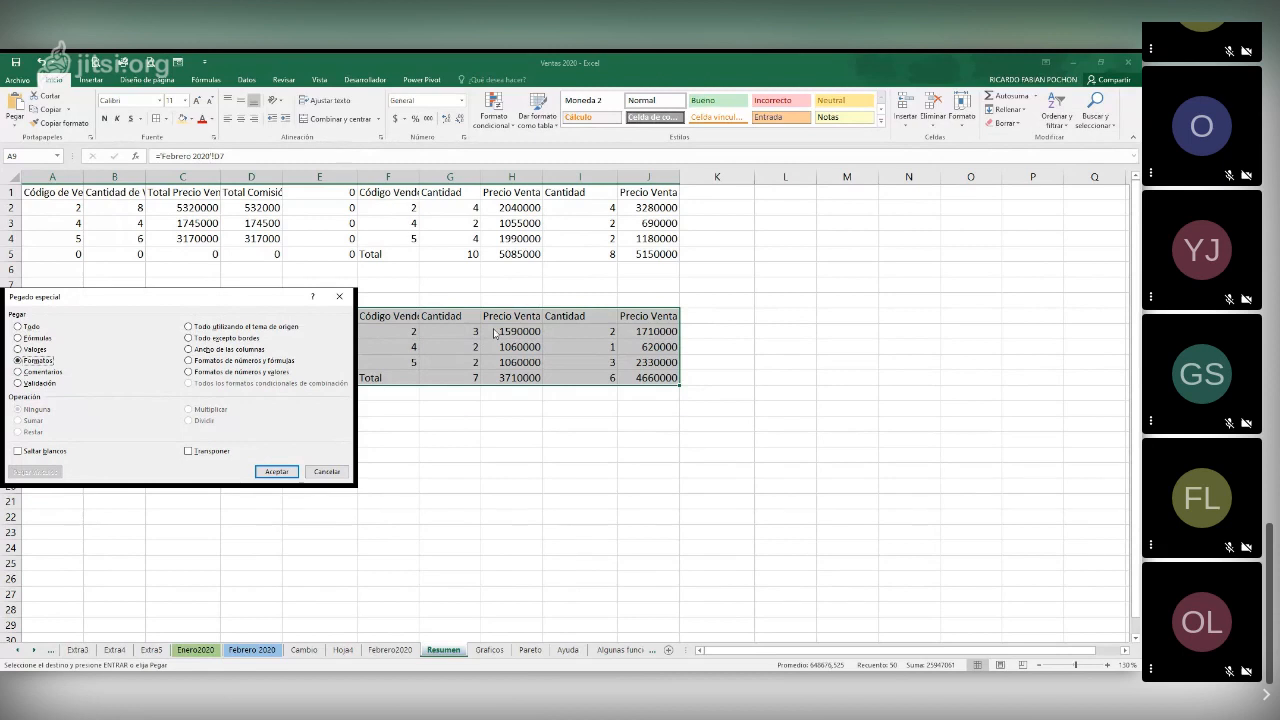
pyautogui.click(277, 472)
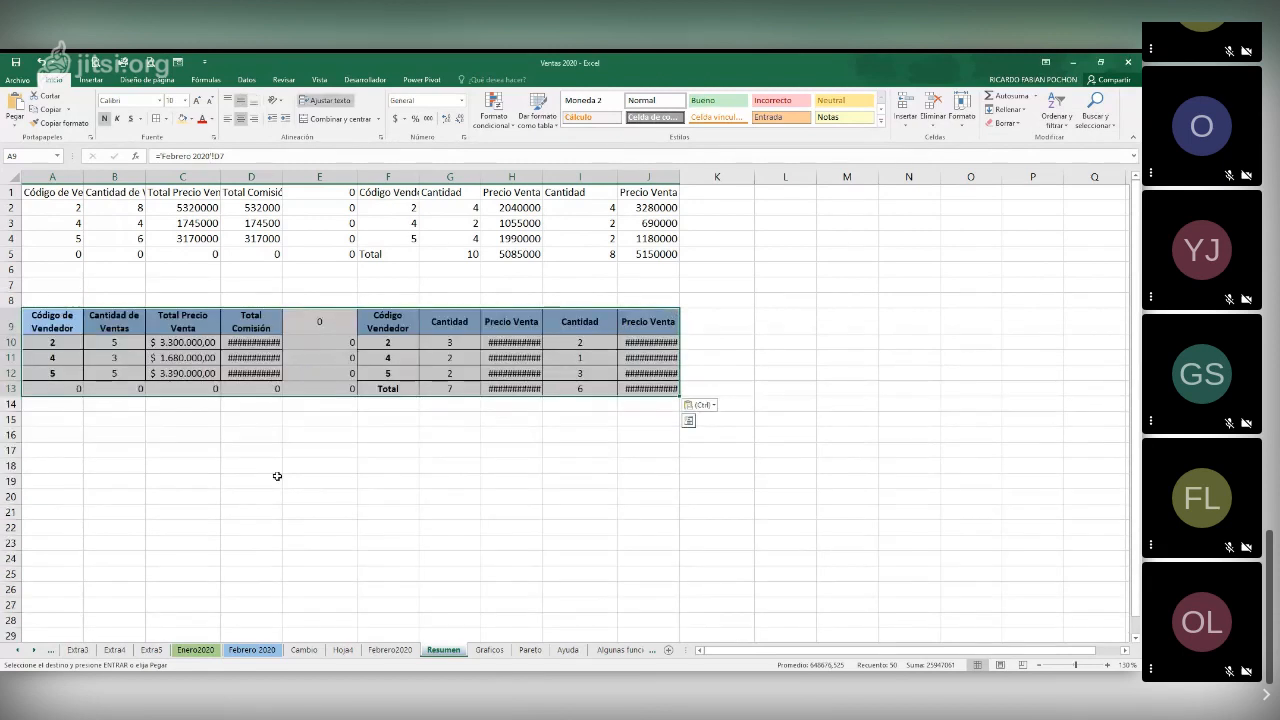
# Autofit the widths of columns D, H and J on the Resumen sheet
pyautogui.doubleClick(281, 178)
pyautogui.doubleClick(557, 177)
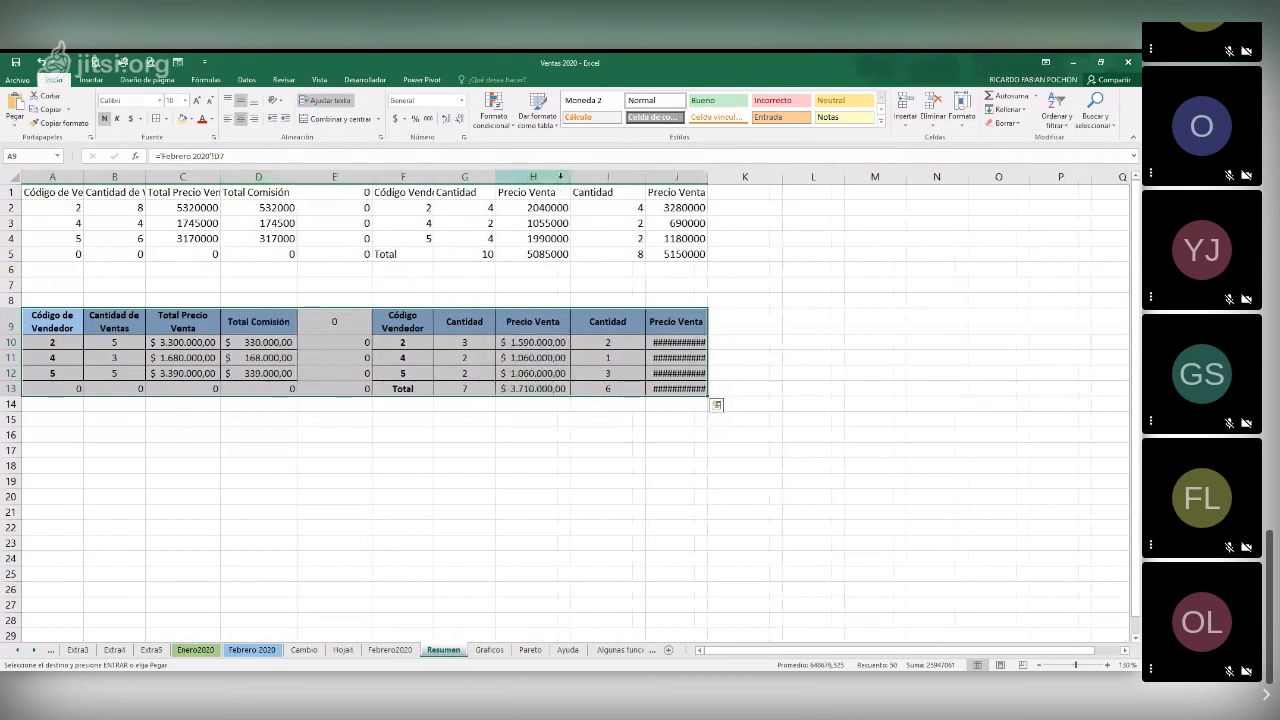
pyautogui.doubleClick(708, 175)
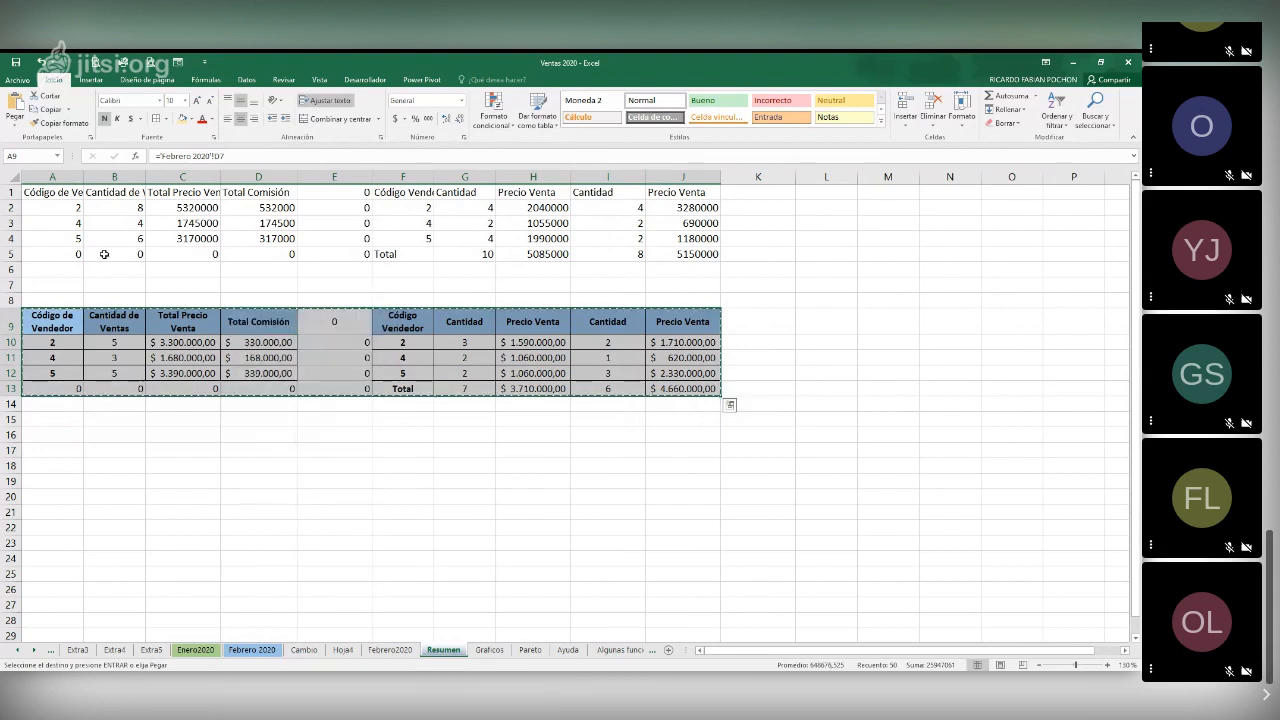
# Paste only the formats of the copied February block onto the January tables starting at cell A1 of Resumen
pyautogui.click(53, 197)
pyautogui.rightClick(53, 193)
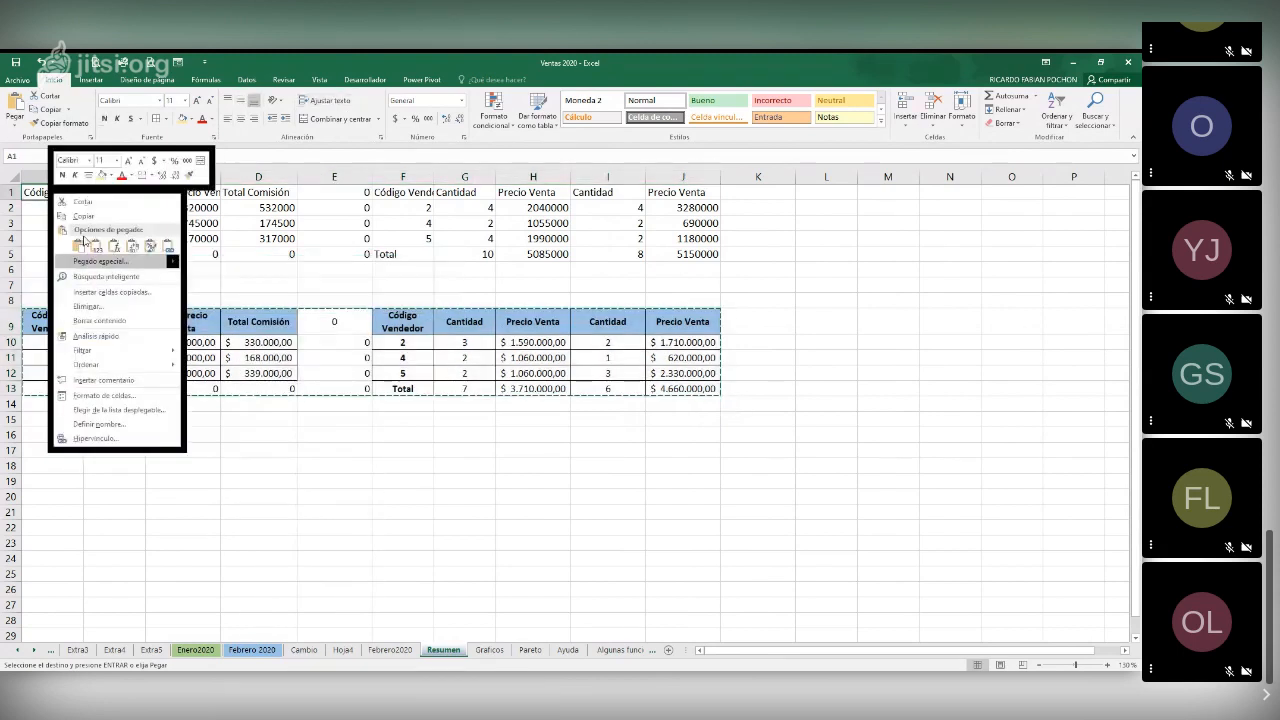
pyautogui.click(40, 268)
pyautogui.click(18, 228)
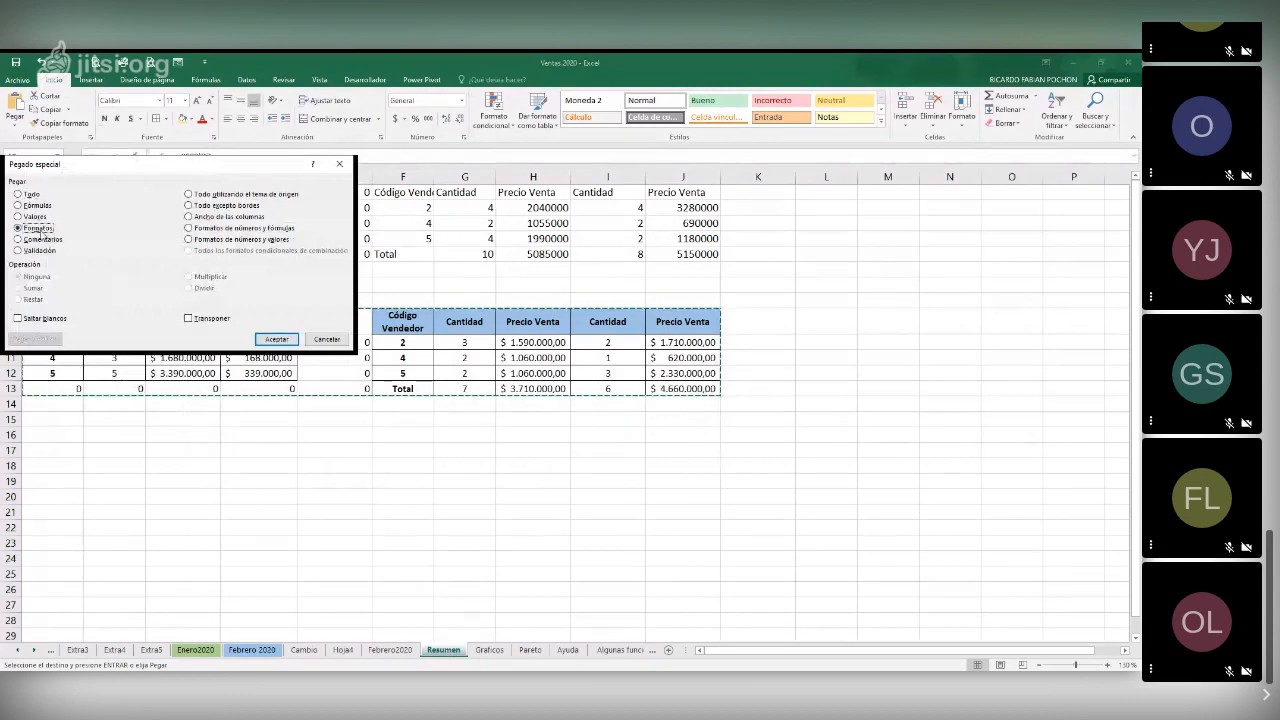
pyautogui.click(275, 339)
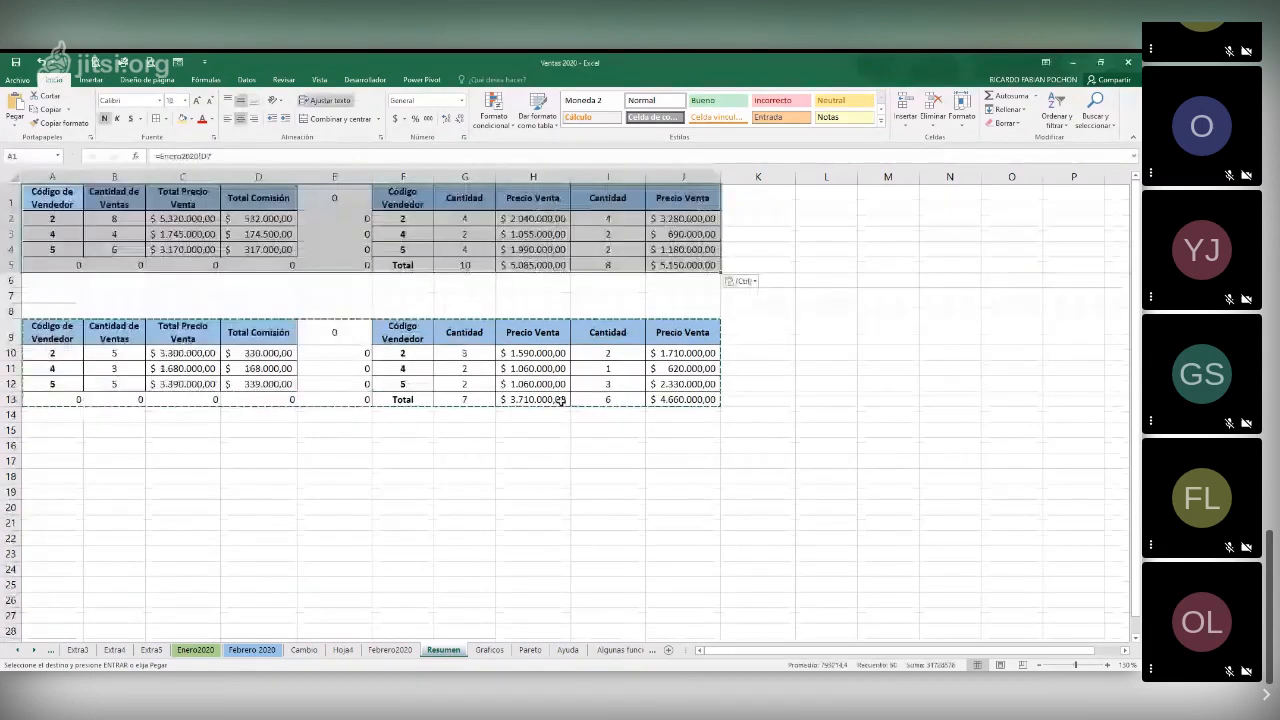
pyautogui.click(359, 412)
# Clear the zero-value link cells in A13:E13, E9:E12, E1:E5 and A5:D5 of the Resumen sheet
pyautogui.moveTo(78, 399); pyautogui.dragTo(334, 399)
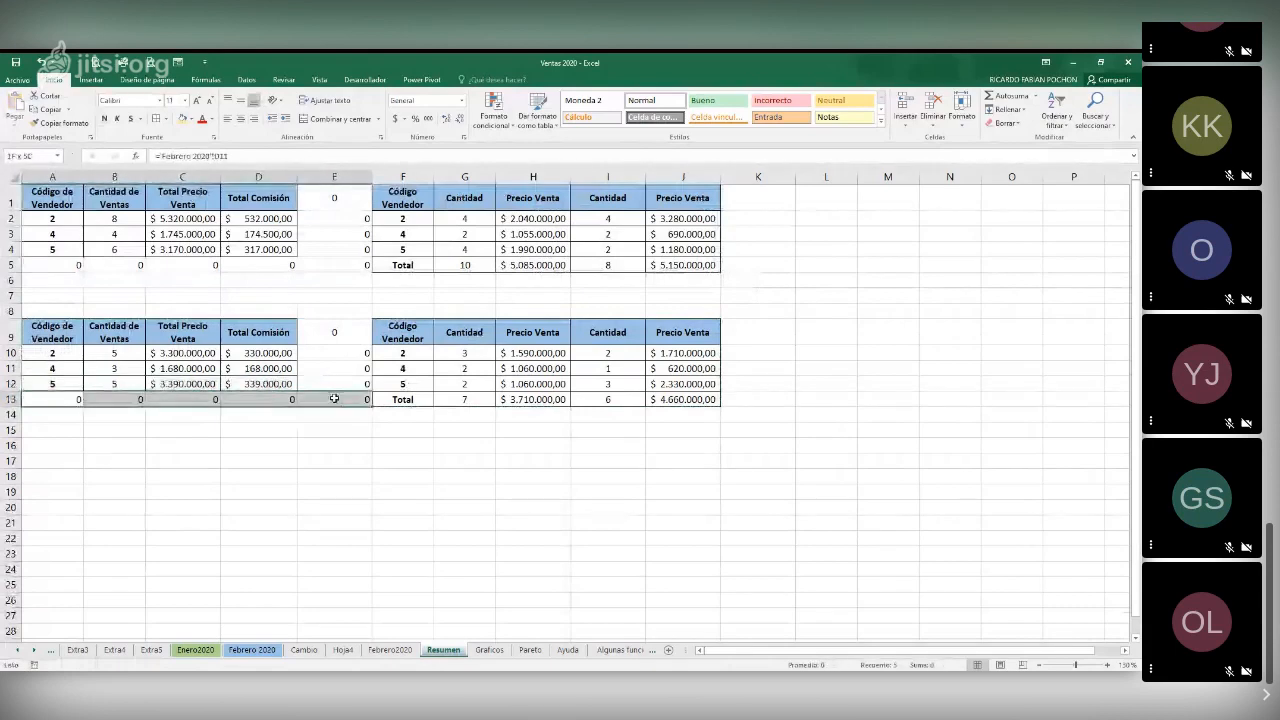
pyautogui.press('Delete')
pyautogui.moveTo(339, 331); pyautogui.dragTo(340, 384)
pyautogui.press('Delete')
pyautogui.moveTo(349, 195); pyautogui.dragTo(360, 266)
pyautogui.press('Delete')
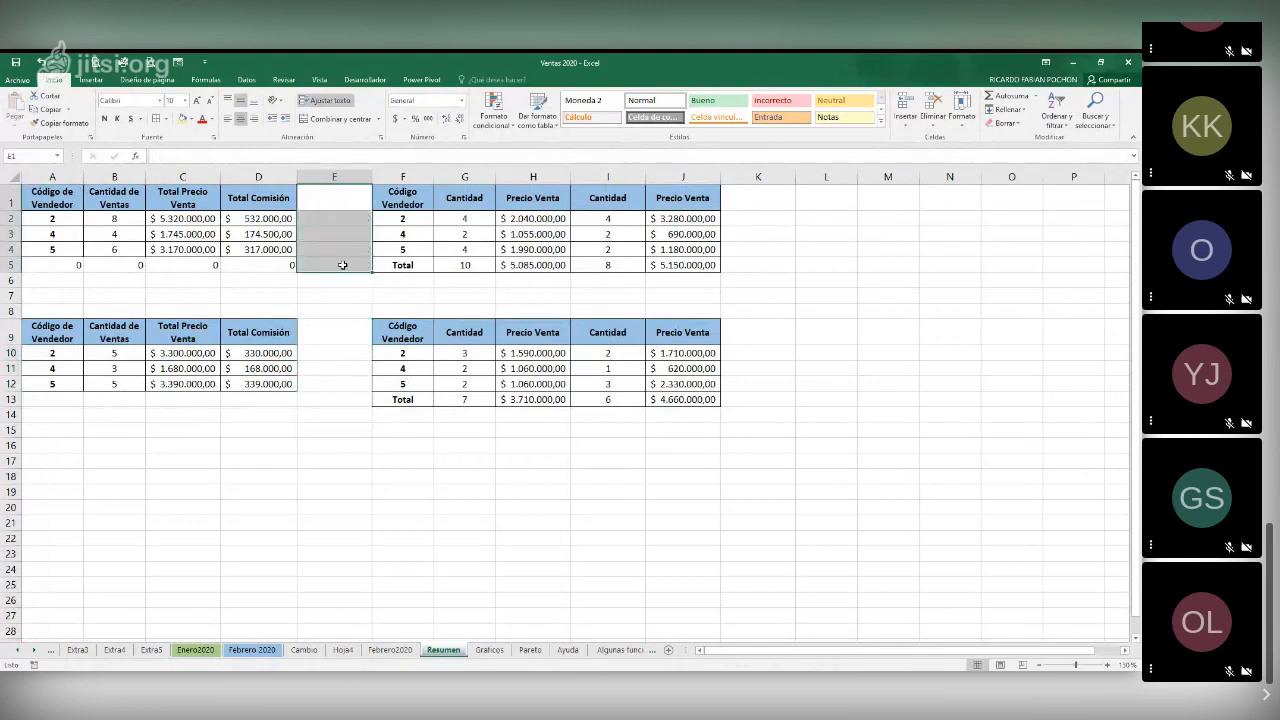
pyautogui.moveTo(86, 268); pyautogui.dragTo(243, 267)
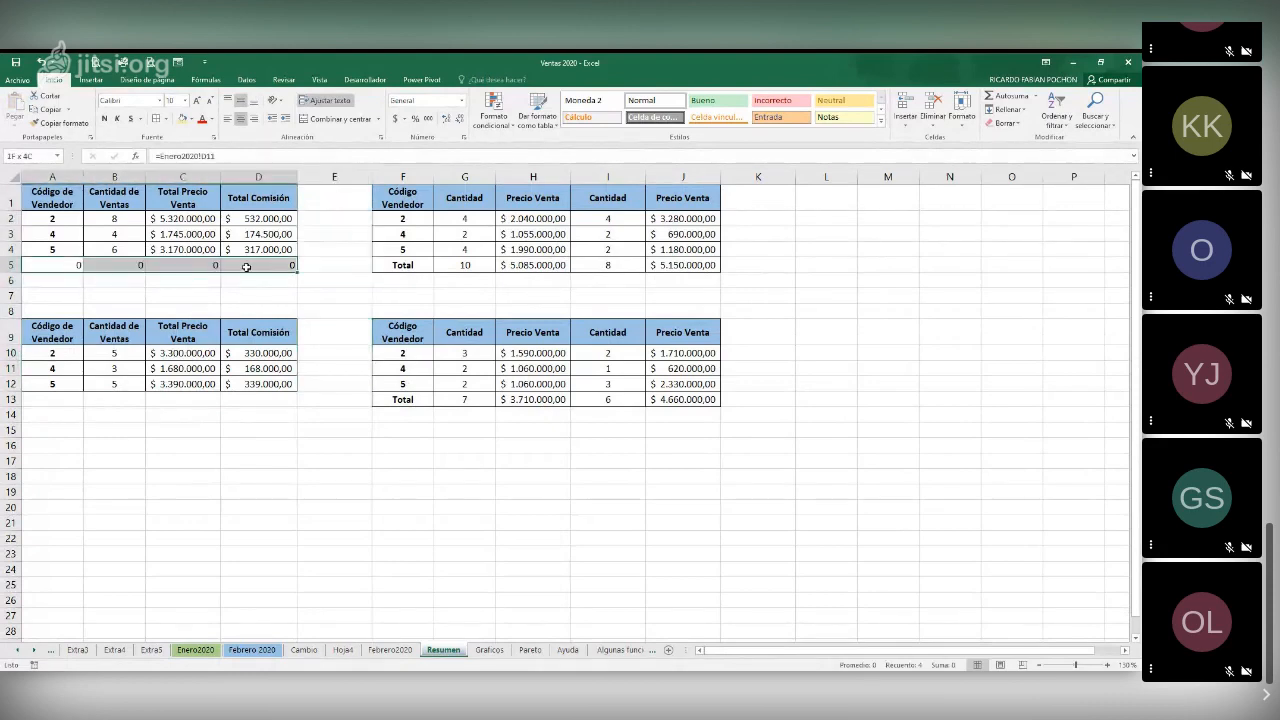
pyautogui.press('Delete')
pyautogui.click(392, 296)
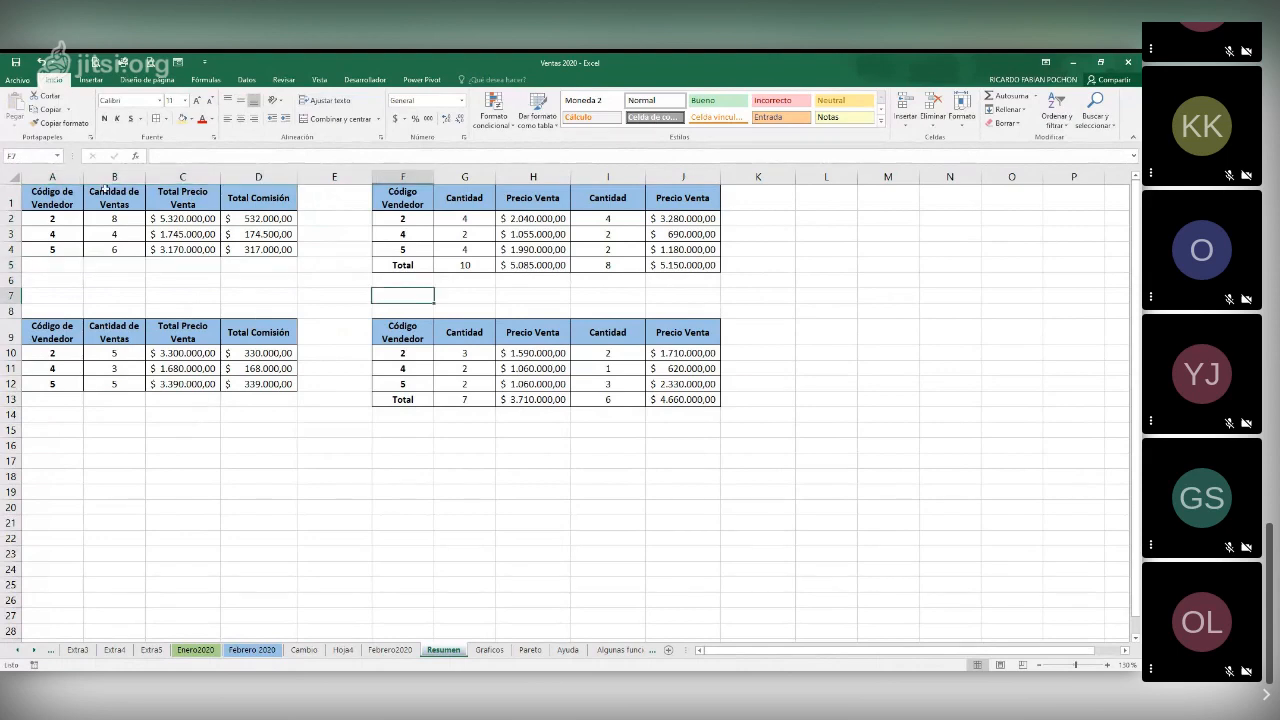
# Insert a row above the January tables and add the title VENTAS DE ENERO, merged and centred across A1:J1
pyautogui.click(11, 199)
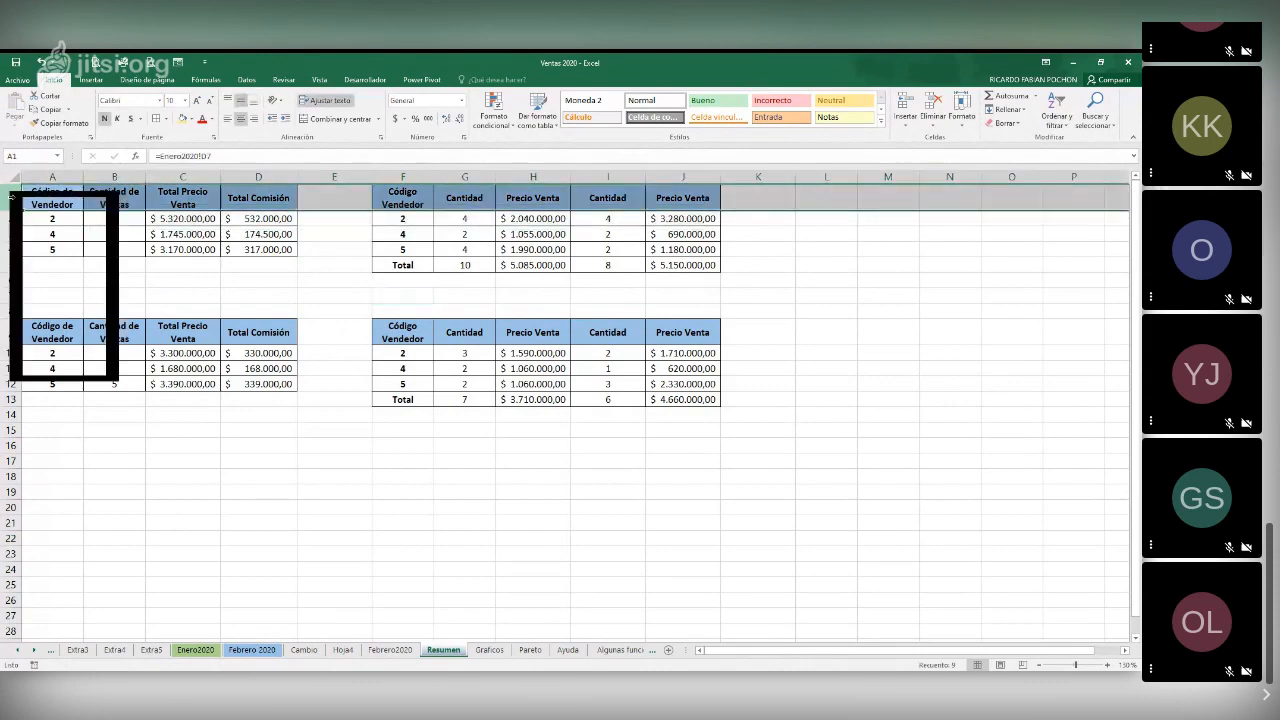
pyautogui.click(72, 272)
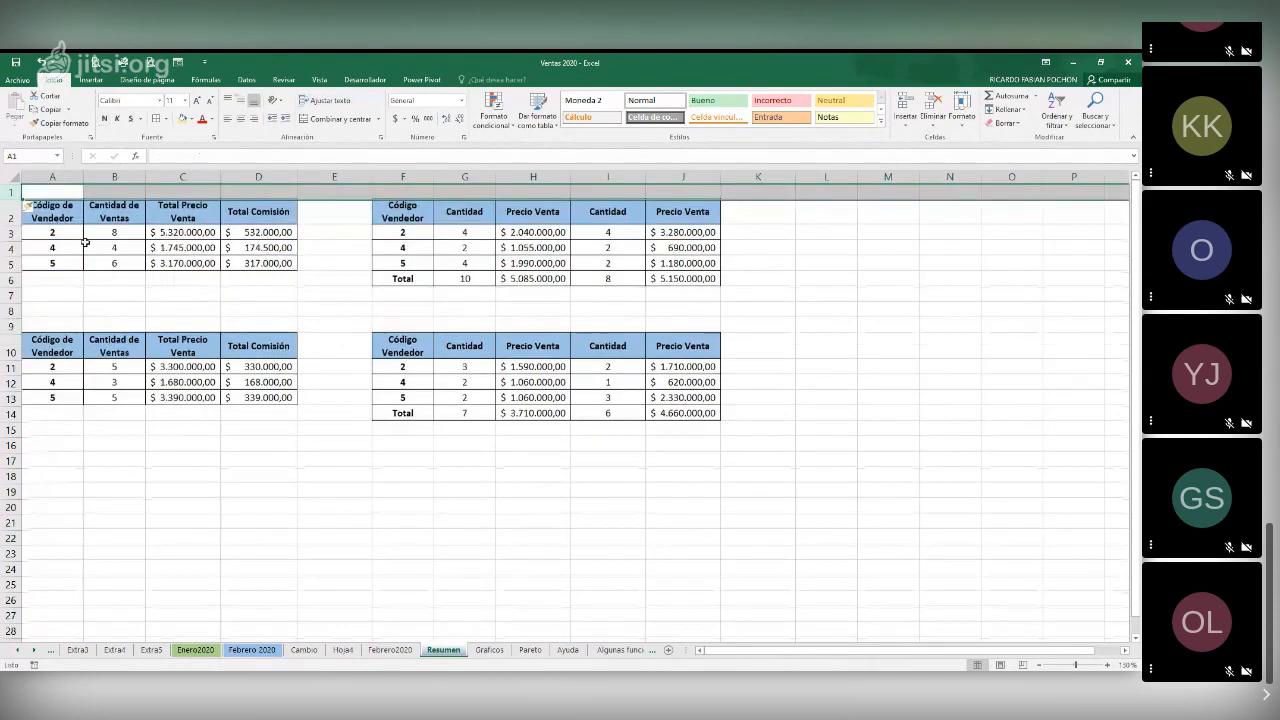
pyautogui.moveTo(45, 191); pyautogui.dragTo(709, 189)
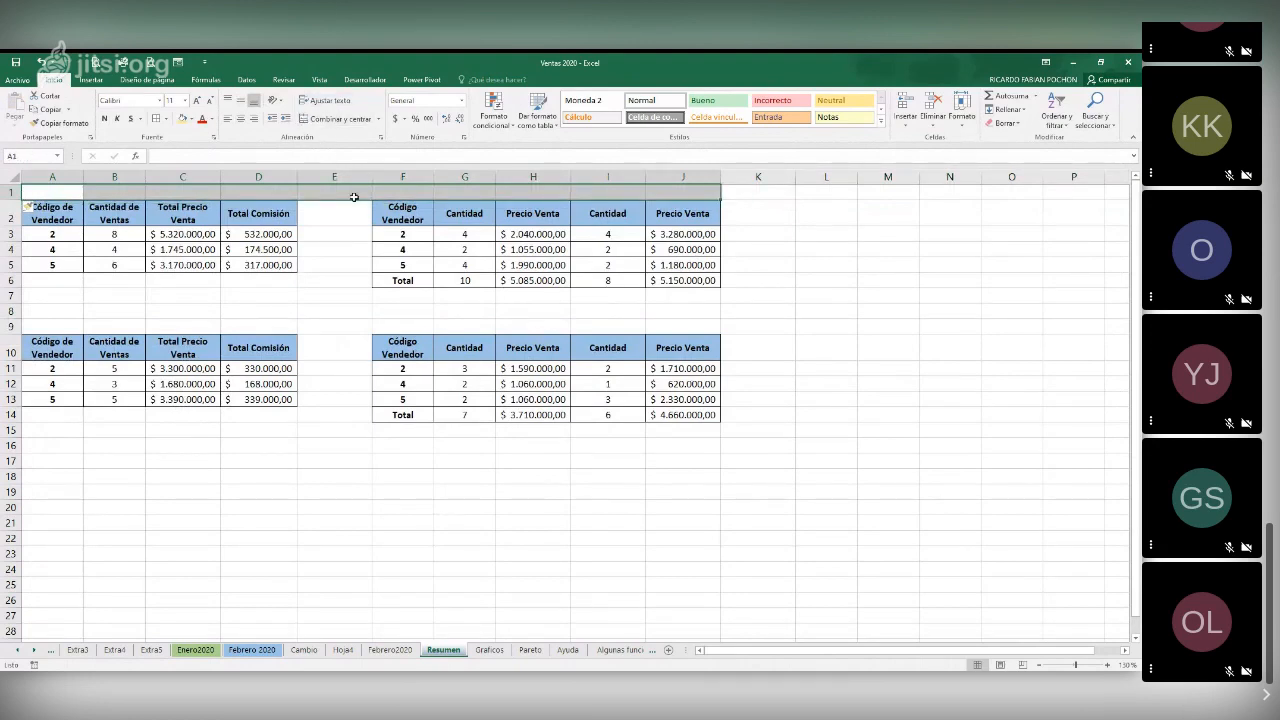
pyautogui.write('VENT')
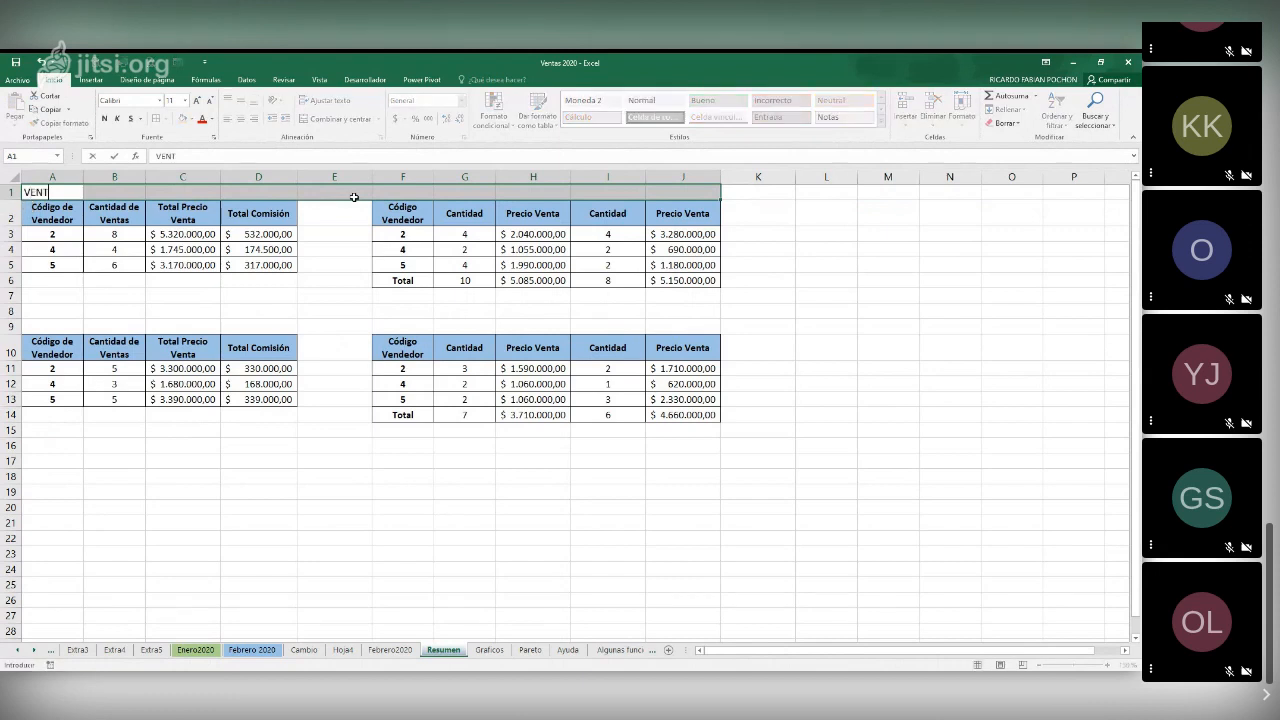
pyautogui.write('AS DE ENERO')
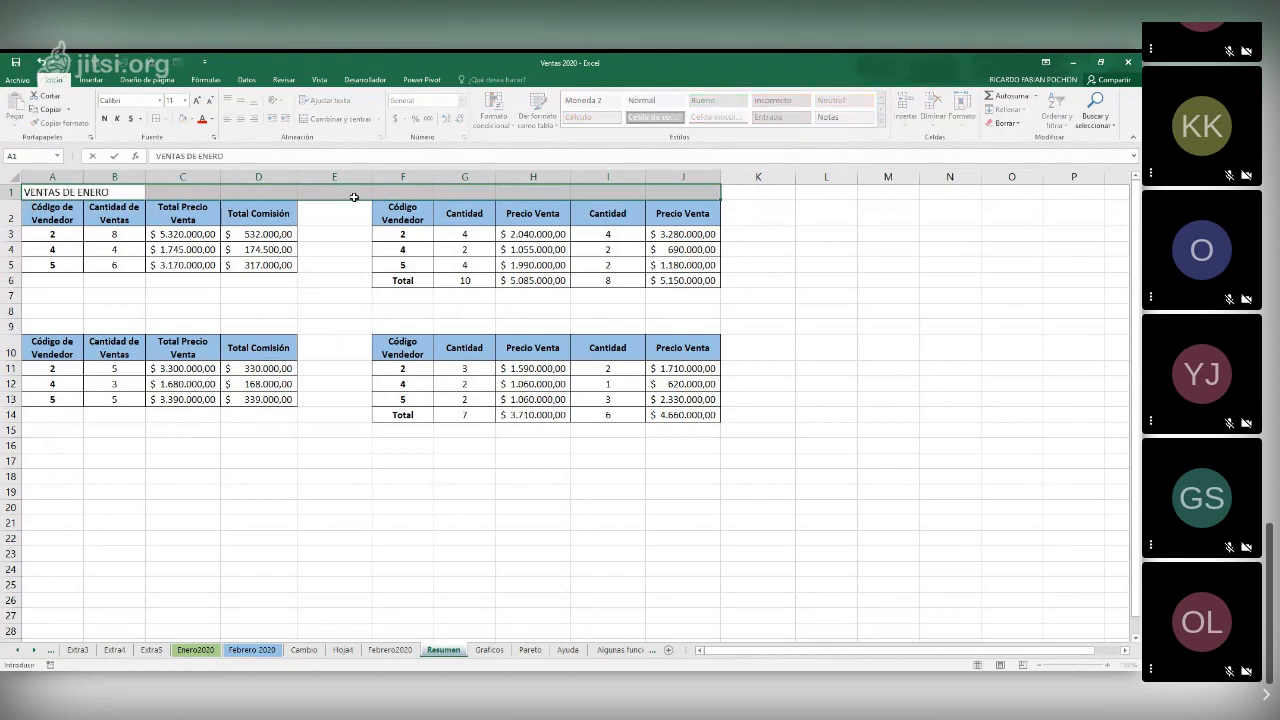
pyautogui.press('Tab')
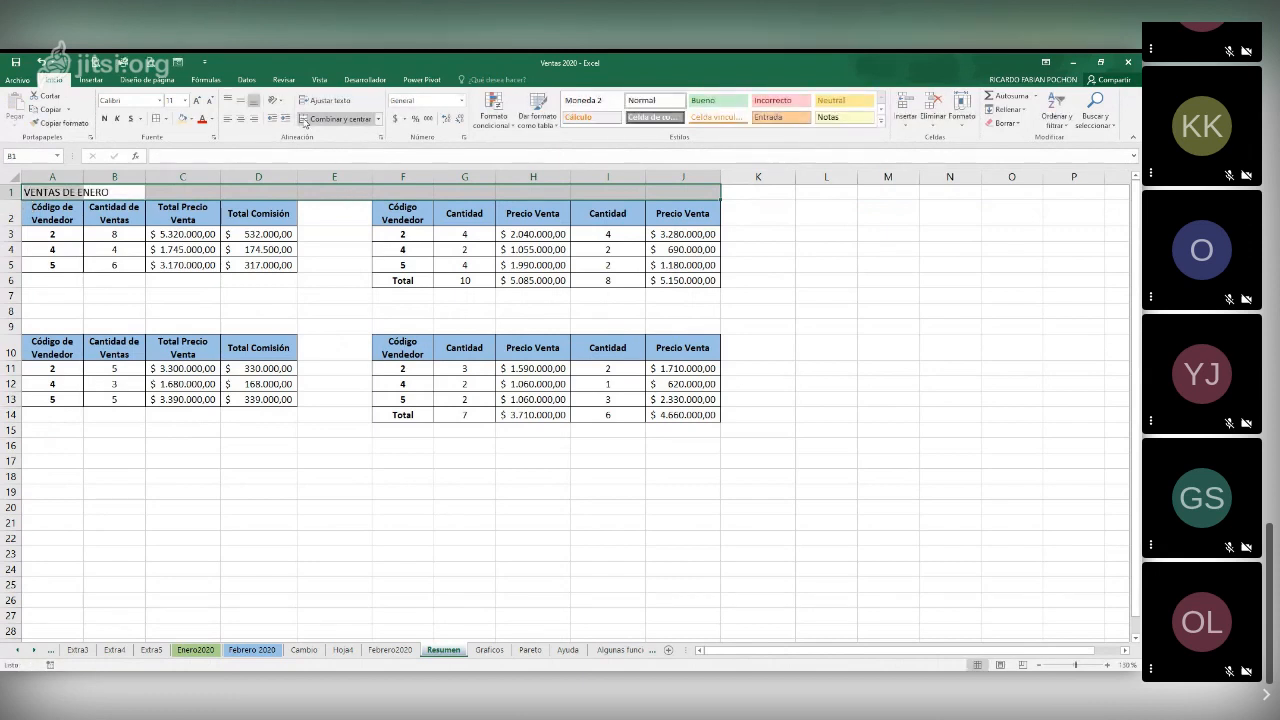
pyautogui.press('Tab')
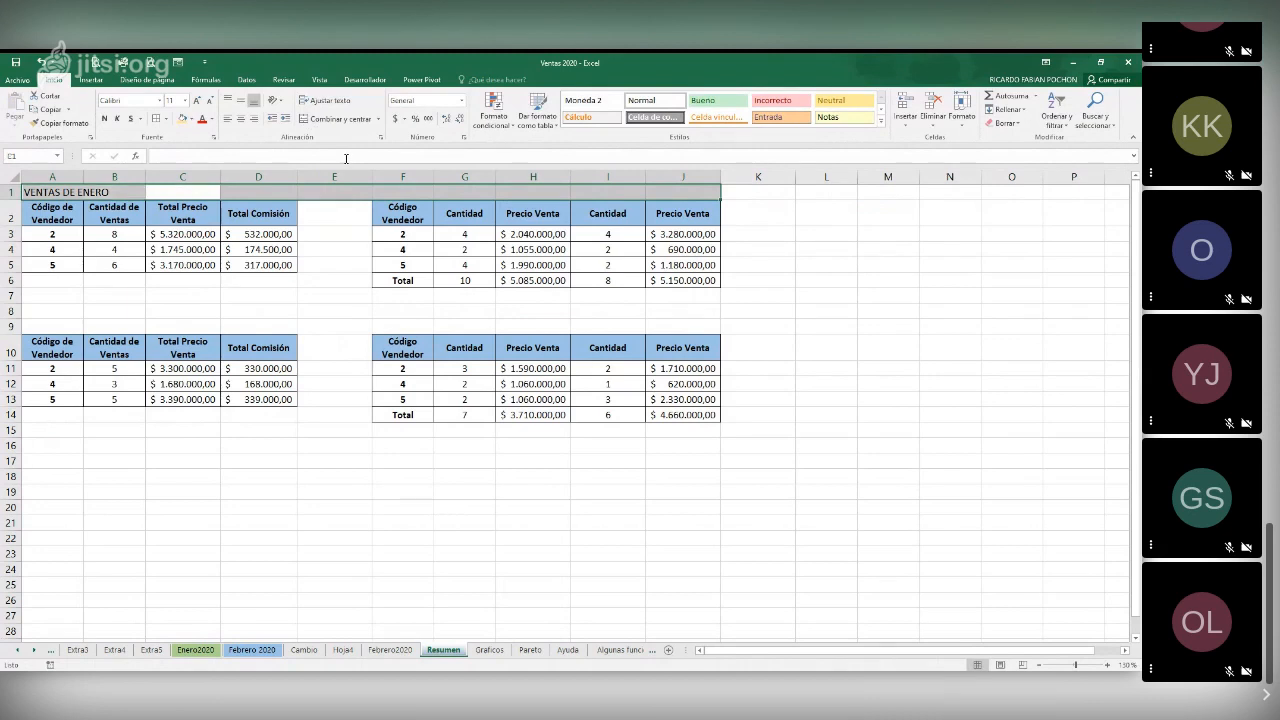
pyautogui.click(310, 119)
pyautogui.click(334, 327)
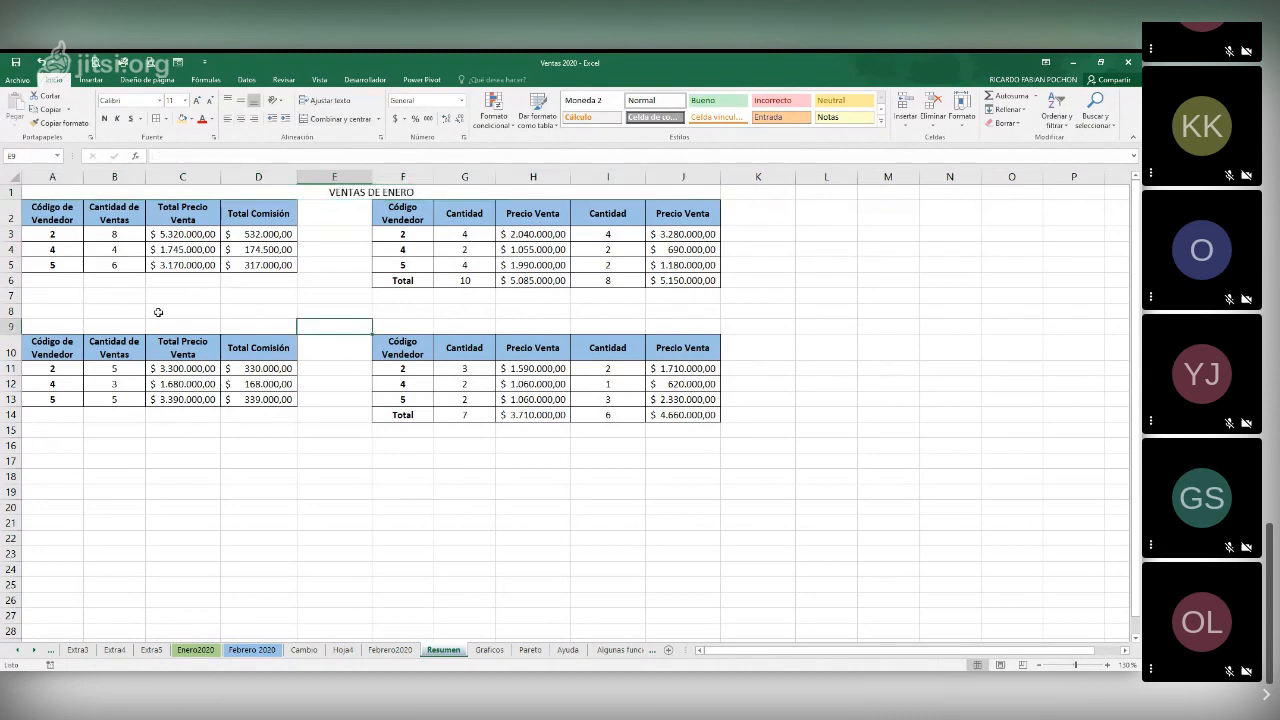
# Merge and centre A9:J9 above the February tables and enter the title VENTAS DE FEBRERO
pyautogui.moveTo(59, 327); pyautogui.dragTo(669, 317)
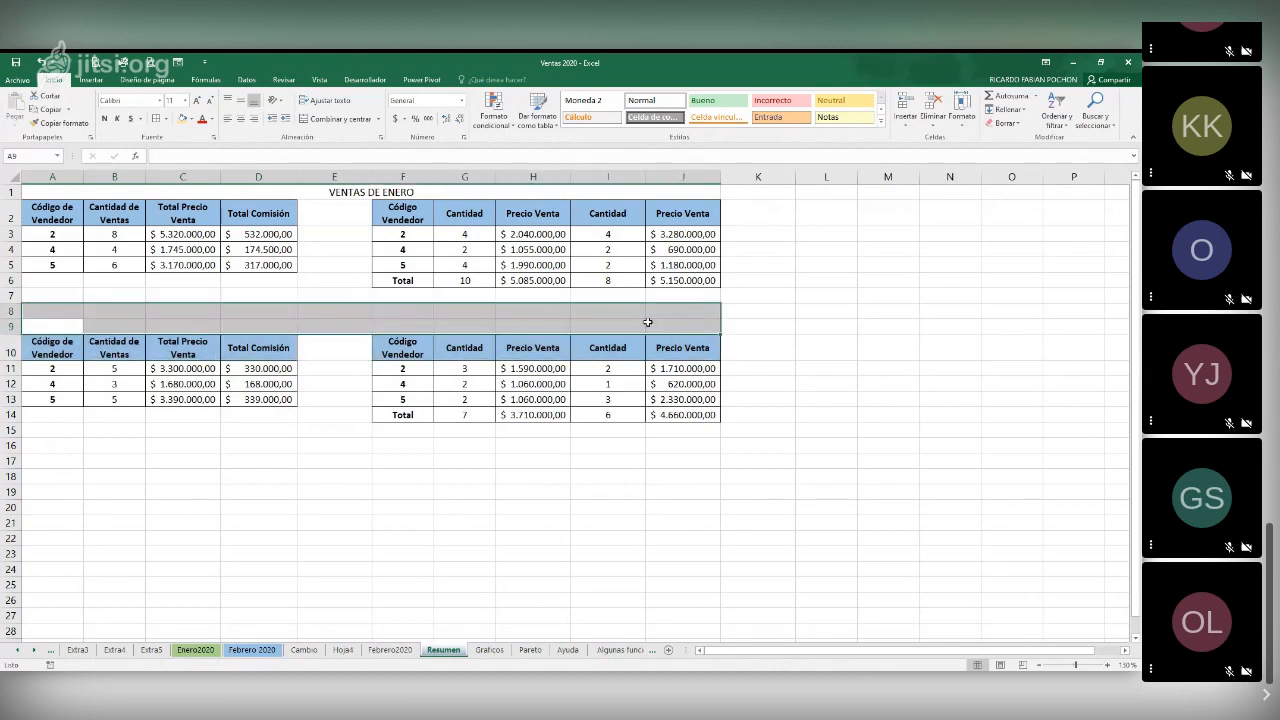
pyautogui.keyDown('shift'); pyautogui.click(648, 322); pyautogui.keyUp('shift')
pyautogui.click(339, 120)
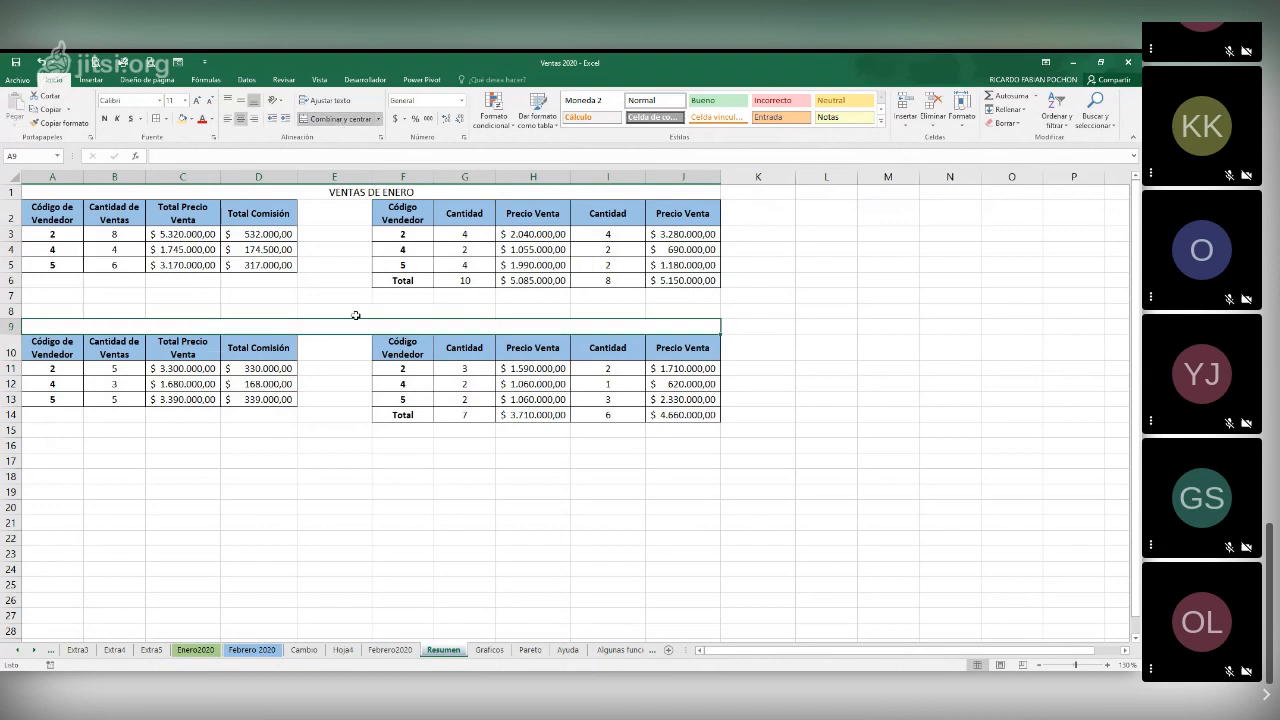
pyautogui.write('VE')
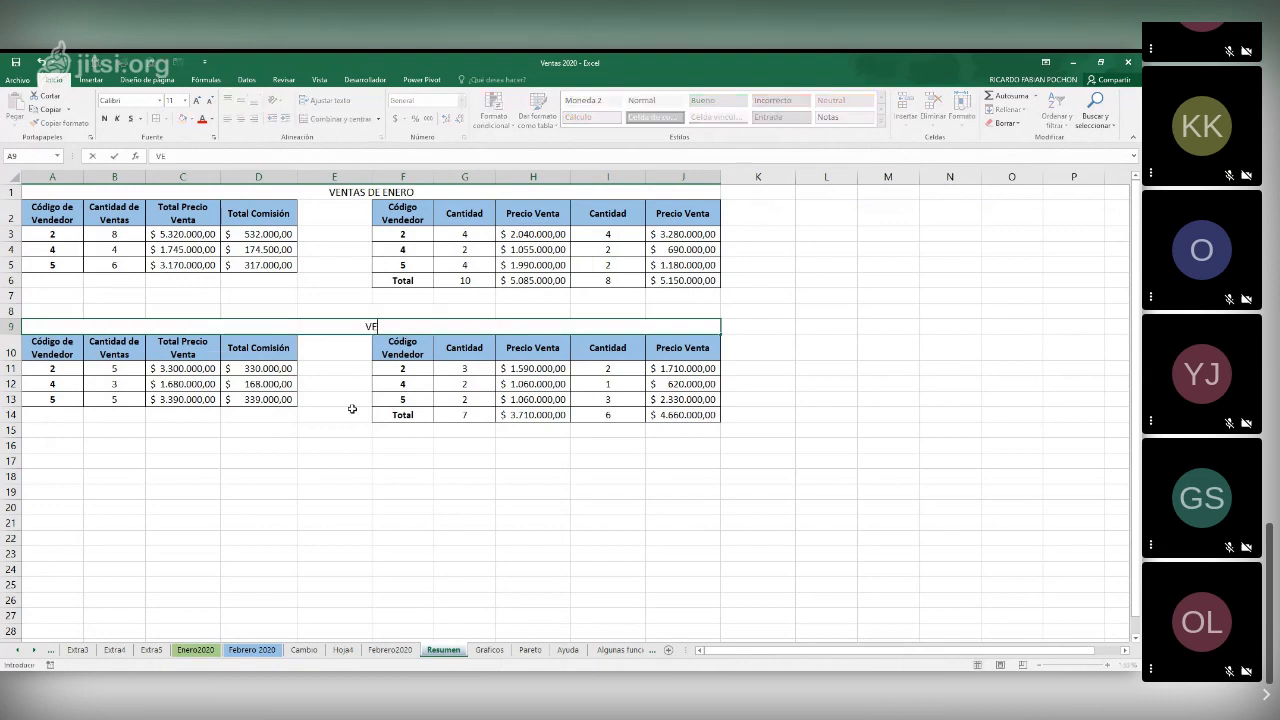
pyautogui.write('NTAS DE FEBRERO')
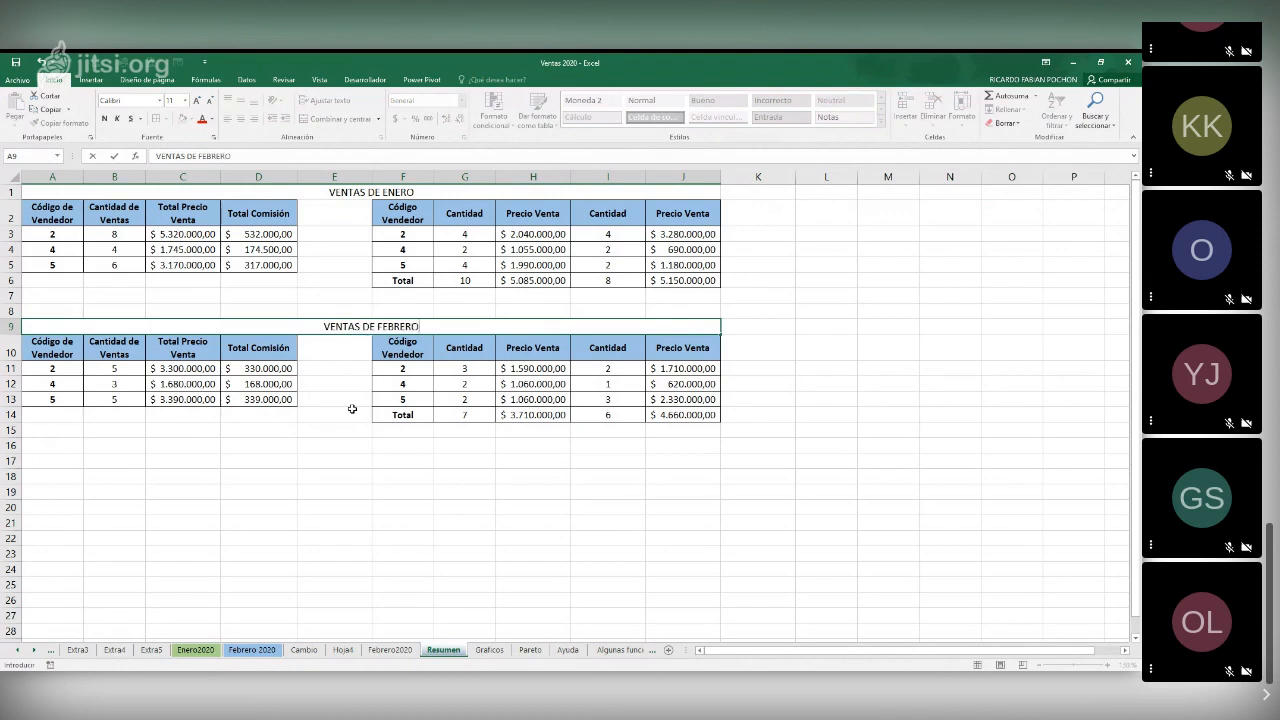
pyautogui.press('Return')
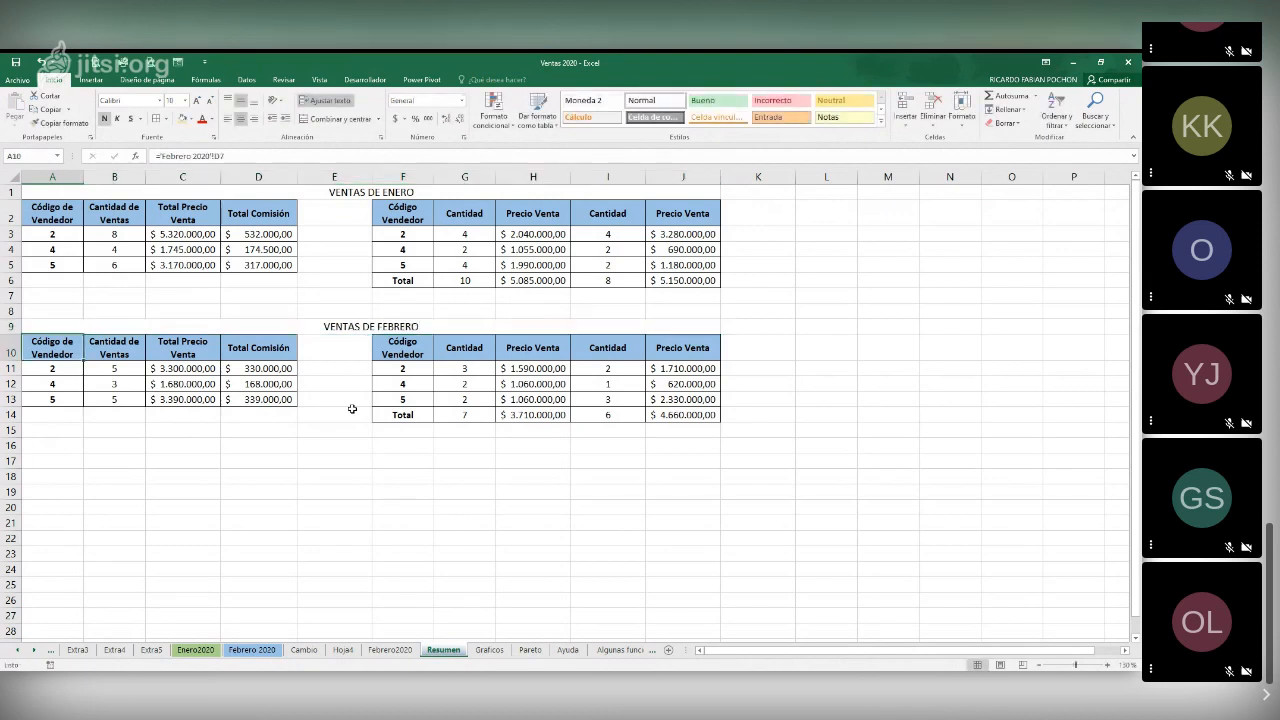
pyautogui.click(343, 507)
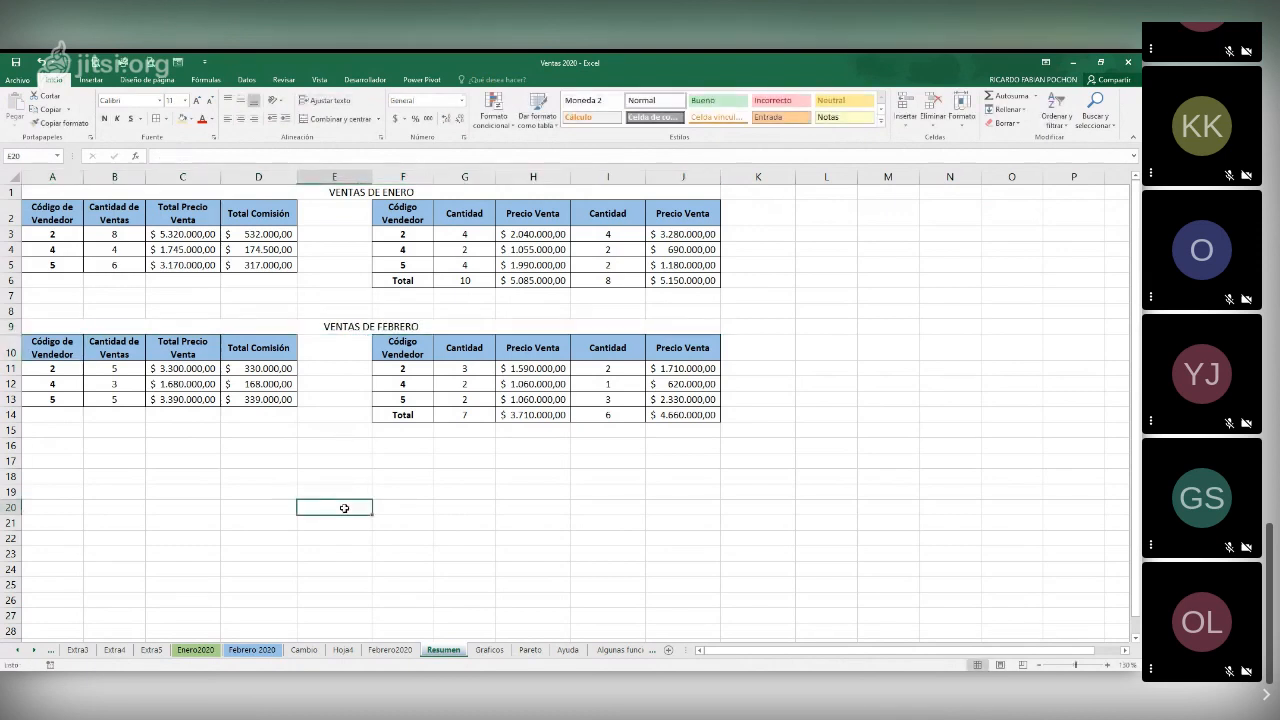
# Test the links by overwriting F8 on the Febrero 2020 sheet with 5 and checking the February table on Resumen
pyautogui.click(116, 249)
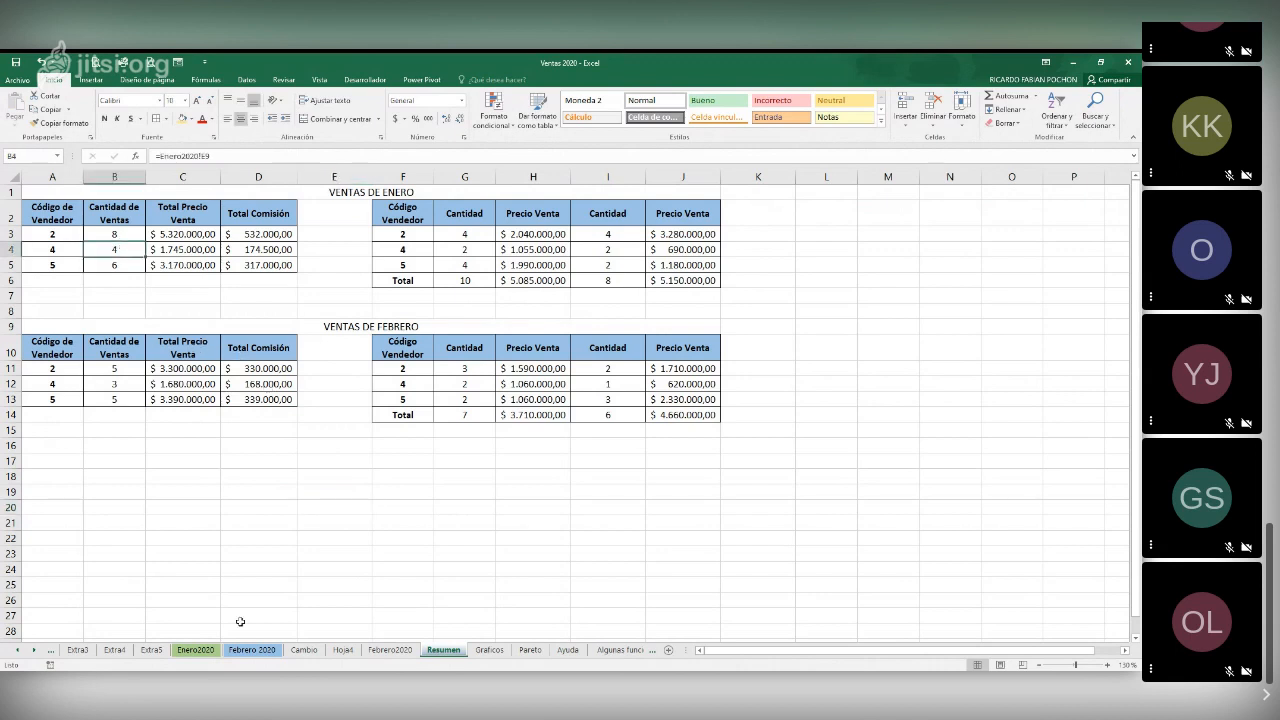
pyautogui.click(196, 650)
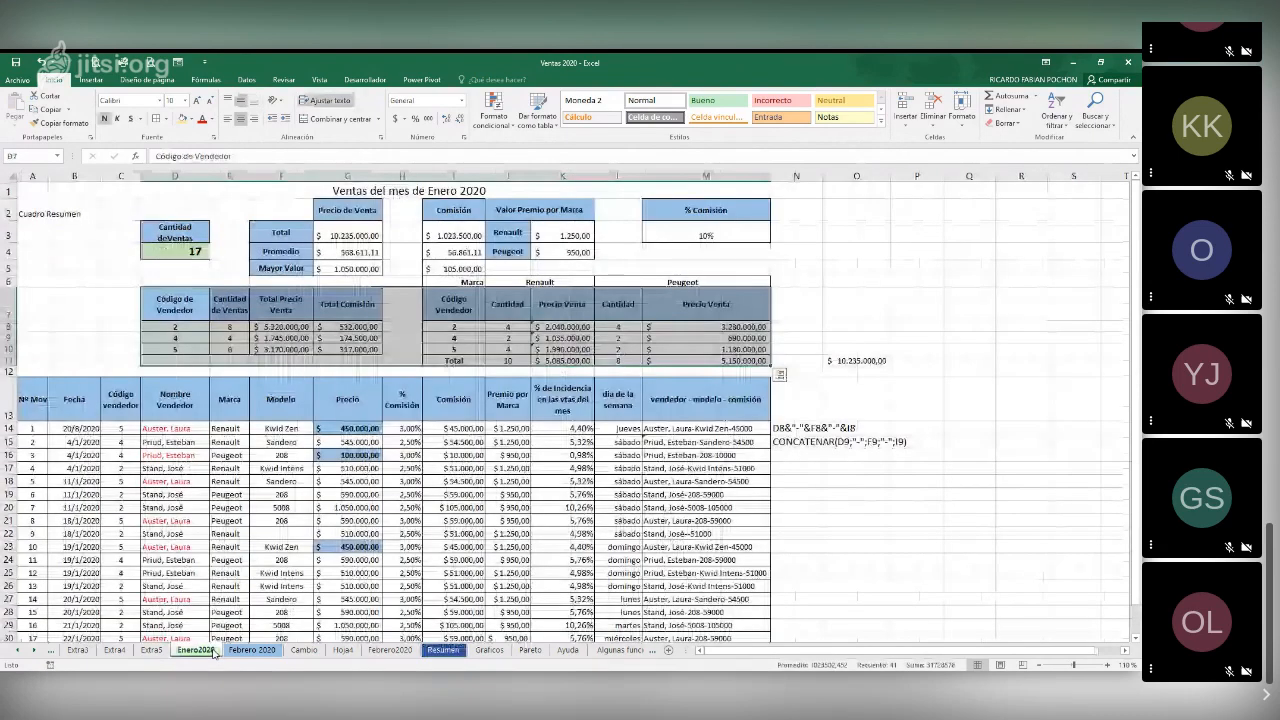
pyautogui.click(245, 650)
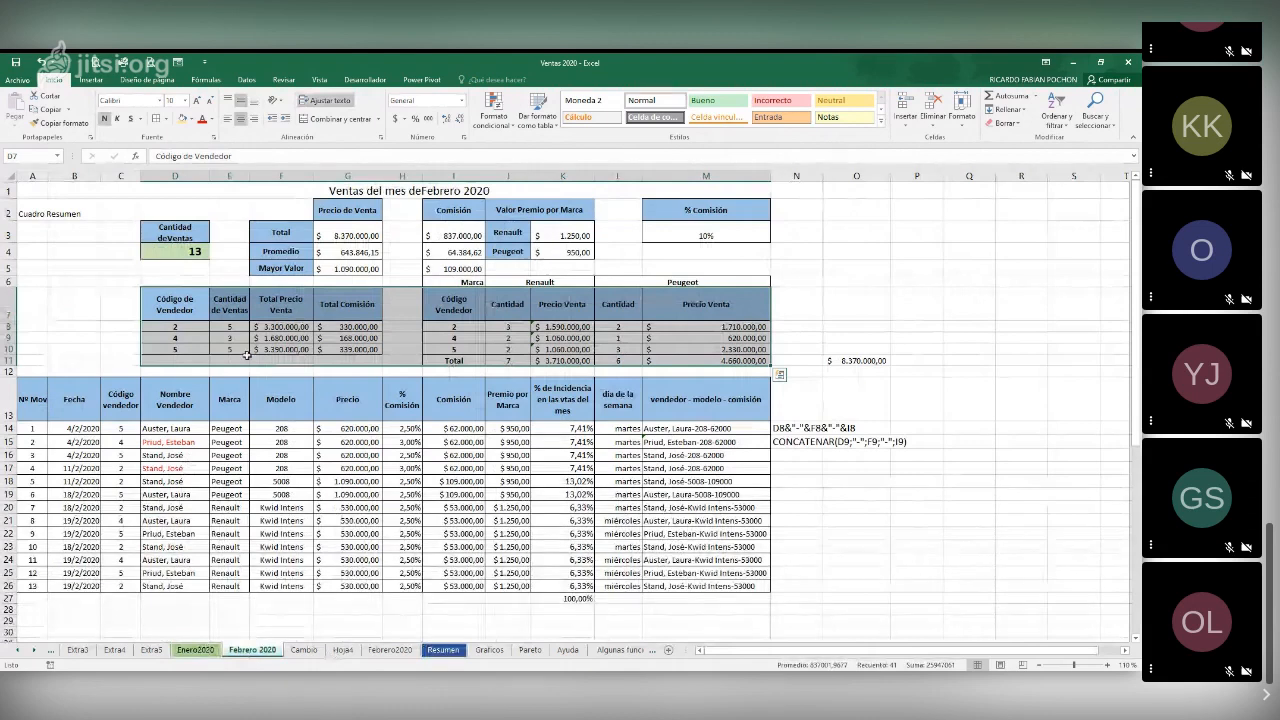
pyautogui.click(300, 324)
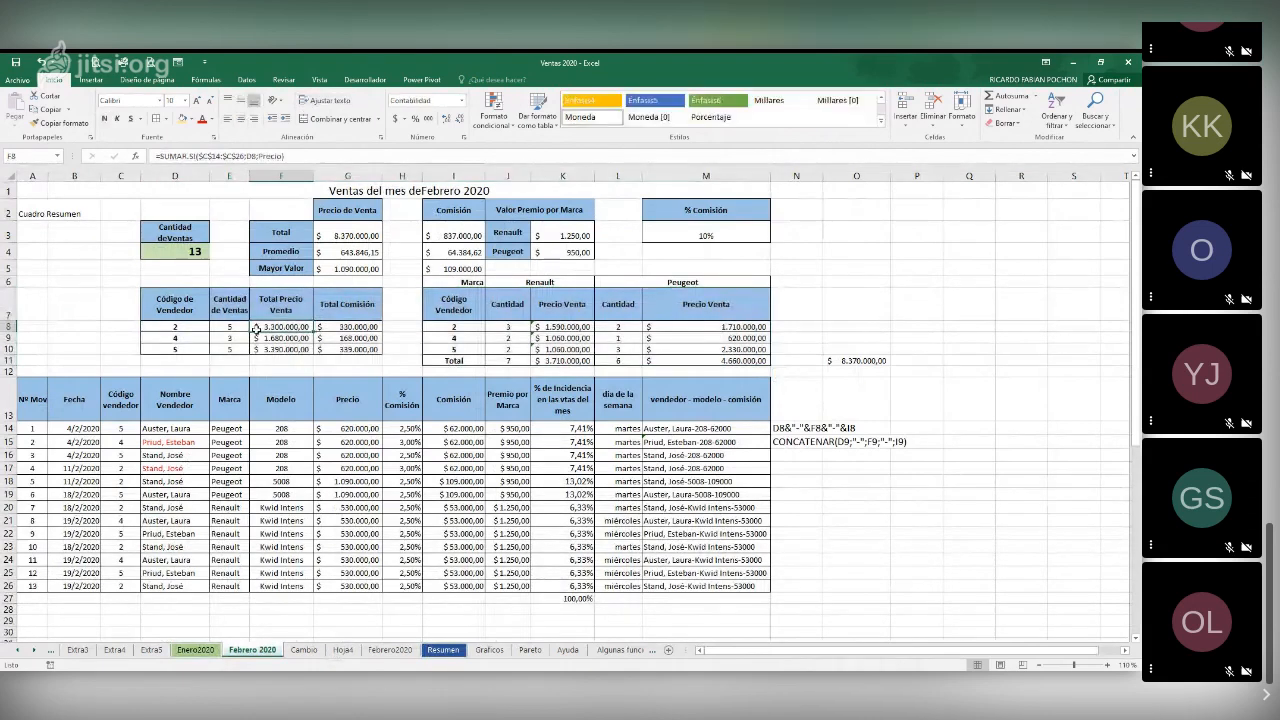
pyautogui.write('5')
pyautogui.press('Return')
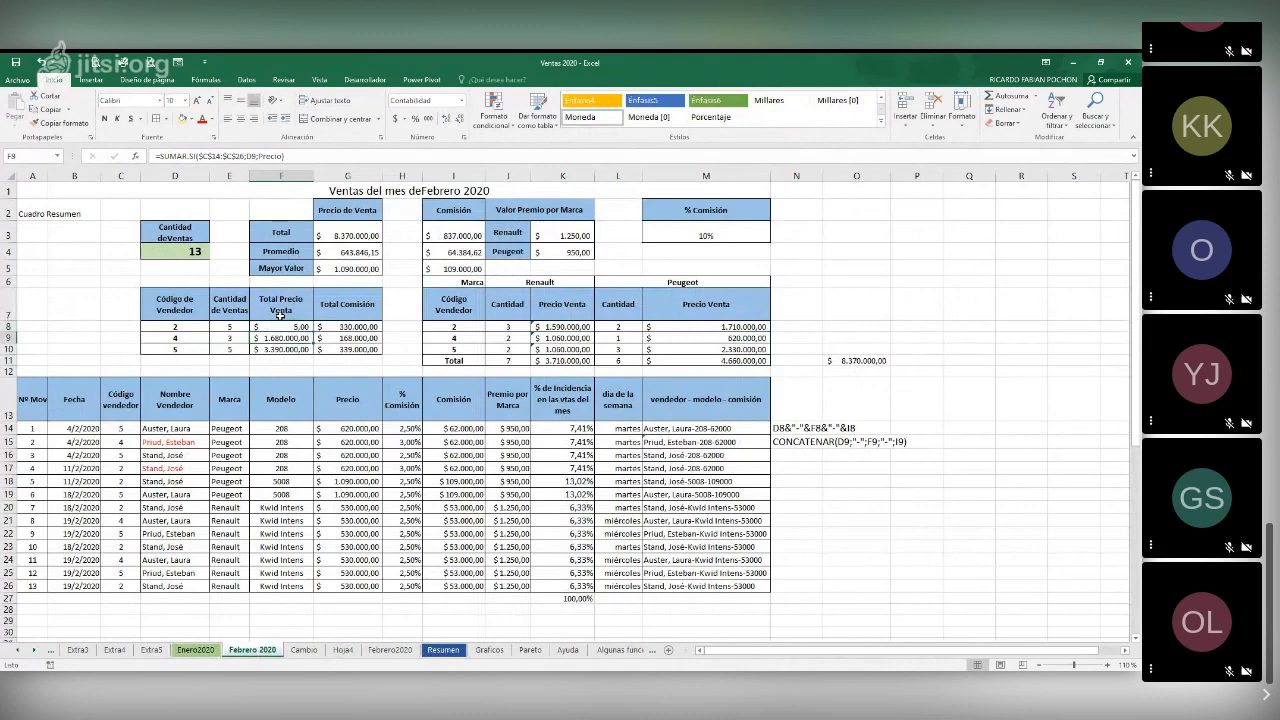
pyautogui.click(433, 651)
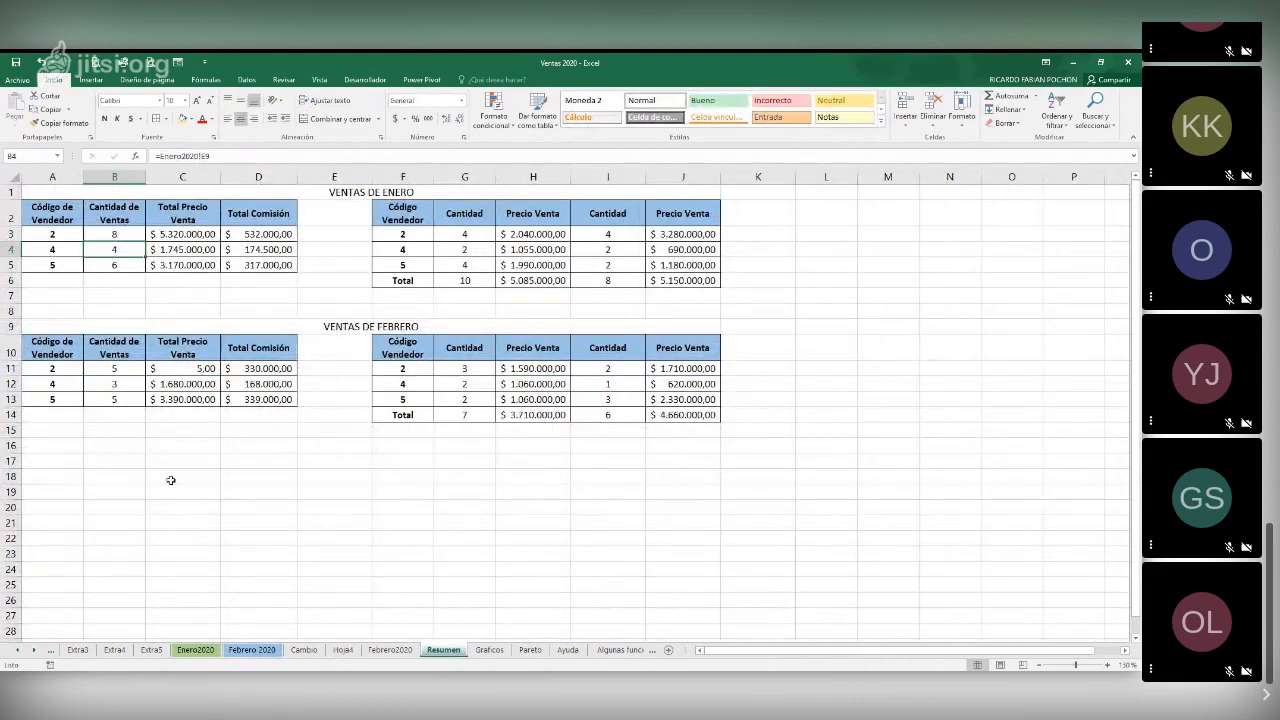
# Undo the test entry in F8 of the Febrero 2020 sheet and return to the Resumen sheet
pyautogui.click(252, 650)
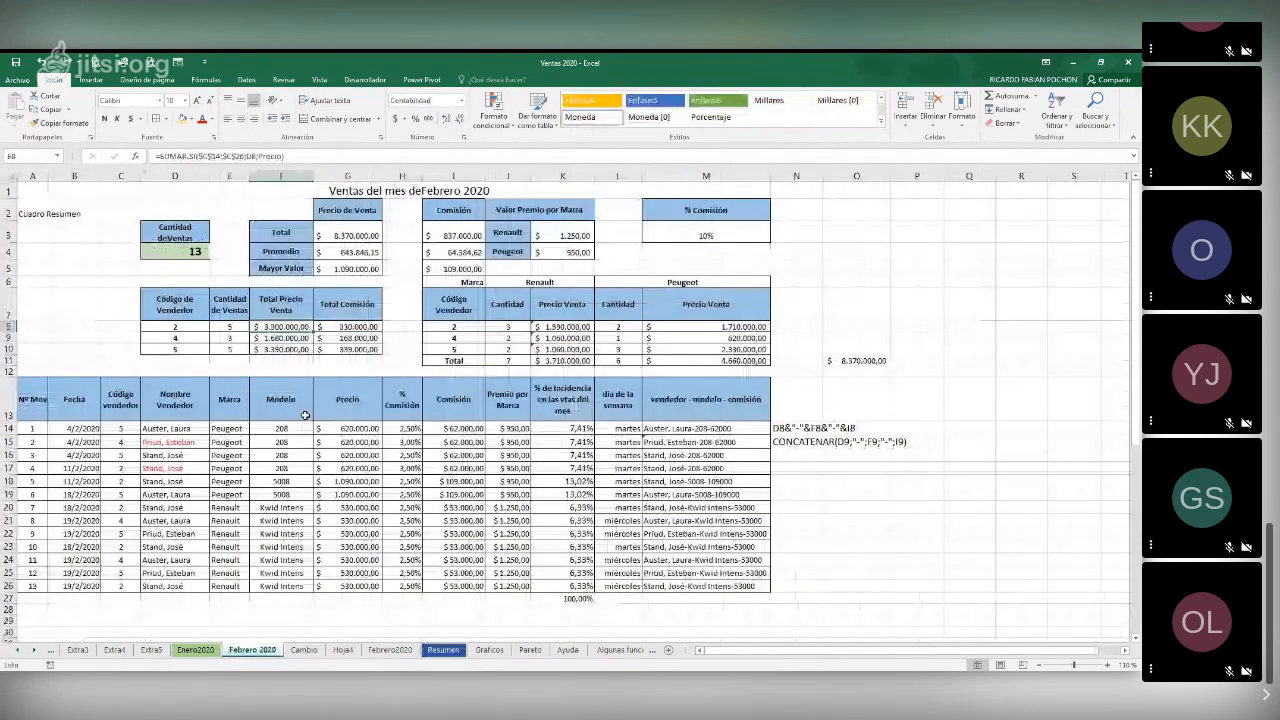
pyautogui.click(443, 650)
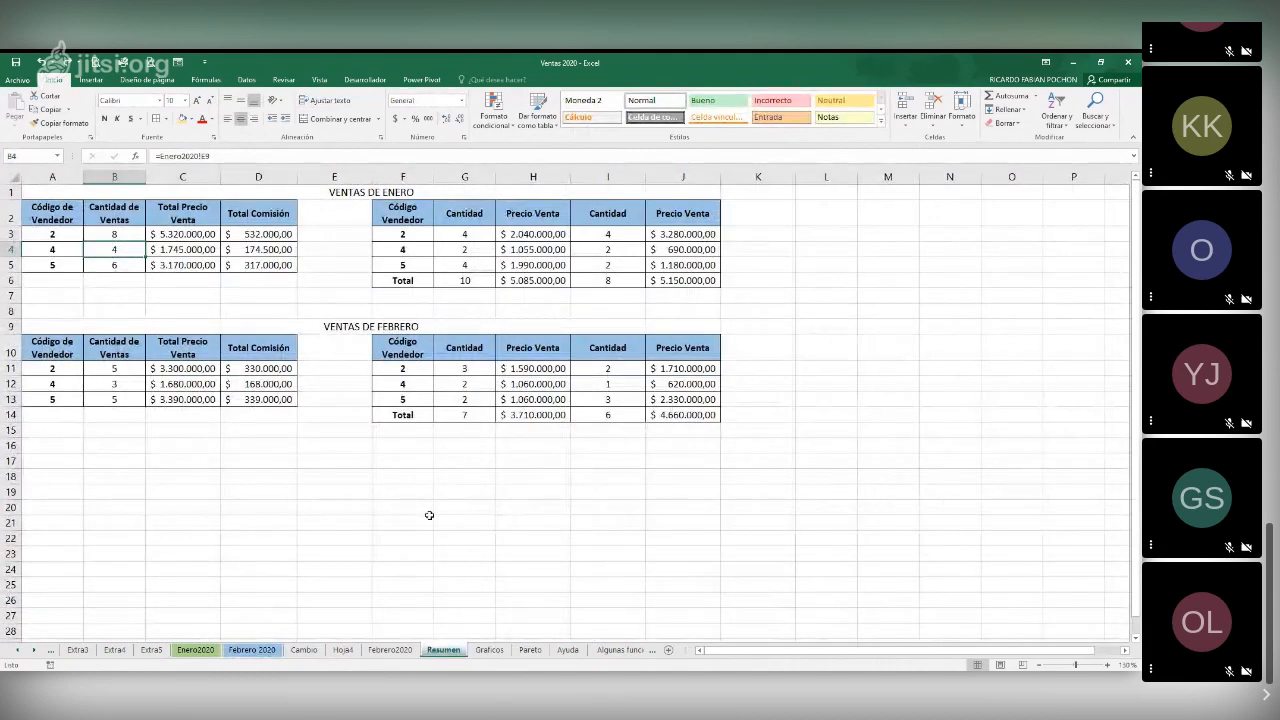
pyautogui.click(454, 520)
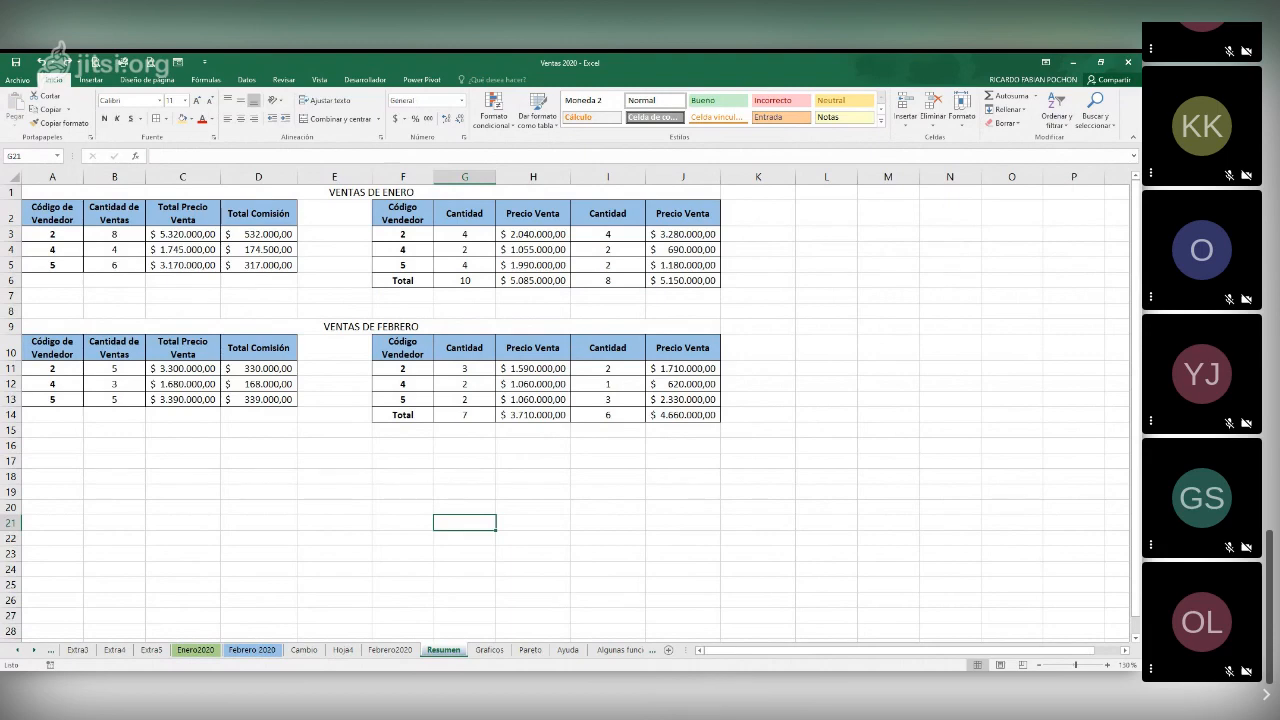
pyautogui.hotkey('alt', 'Tab')
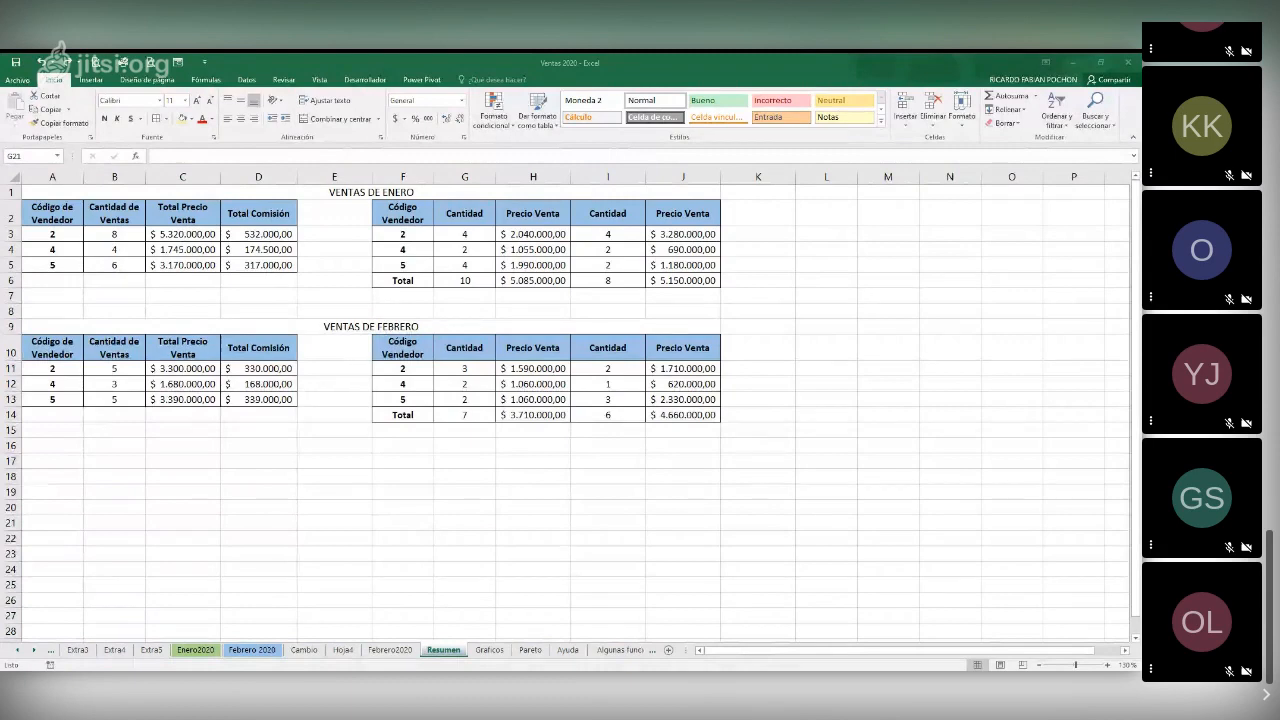
pyautogui.hotkey('alt', 'Tab')
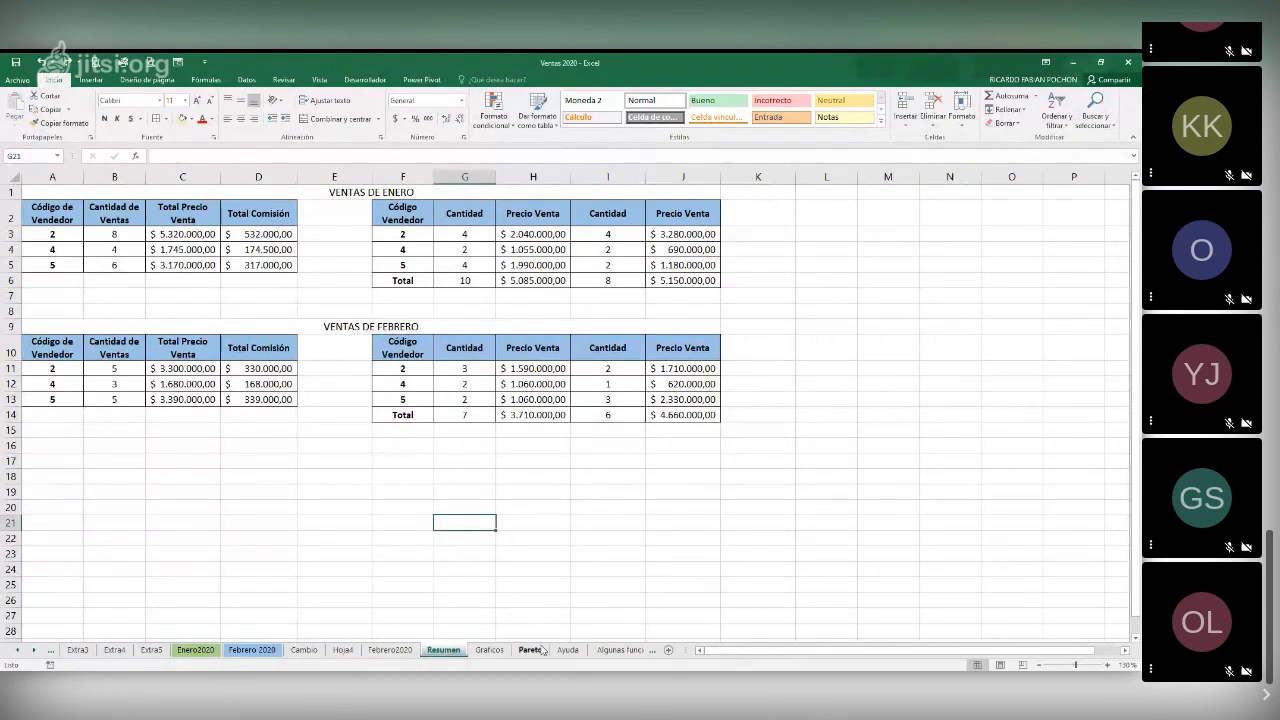
# On the Graficos sheet, insert a 3-D clustered column chart from the monthly crop data in A1:E13, excluding the annual totals
pyautogui.click(490, 650)
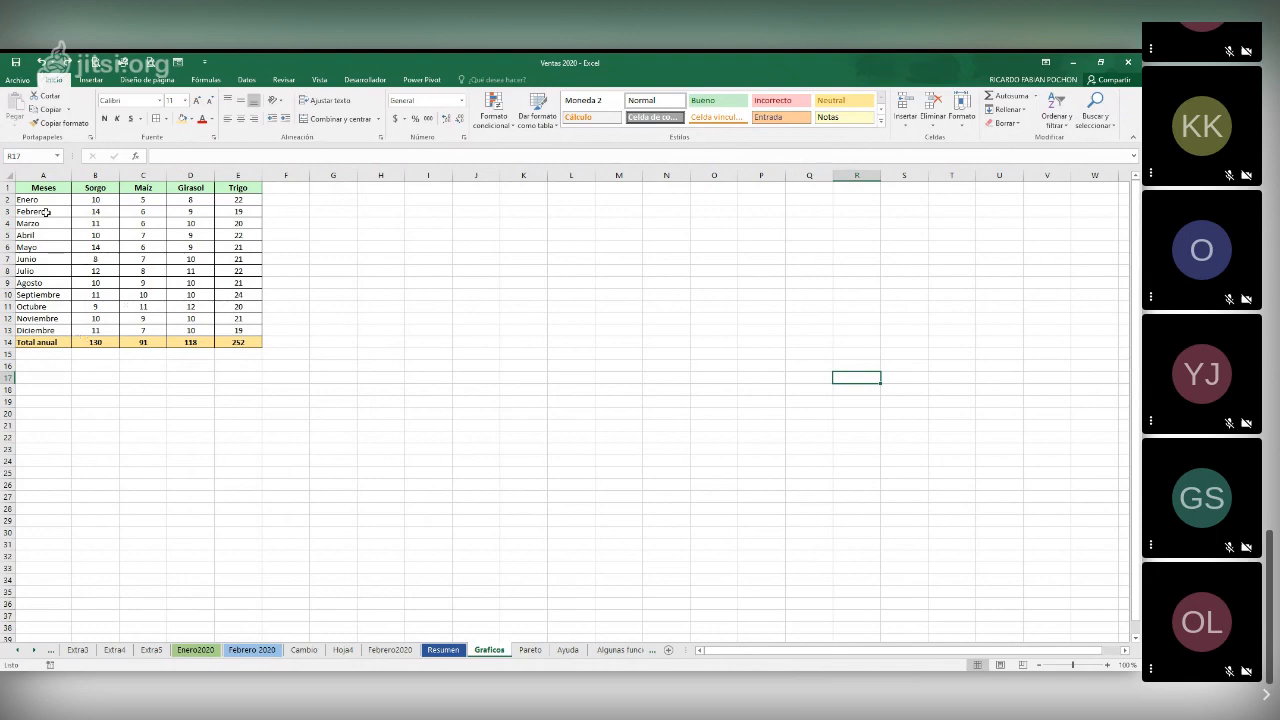
pyautogui.moveTo(44, 190); pyautogui.dragTo(223, 331)
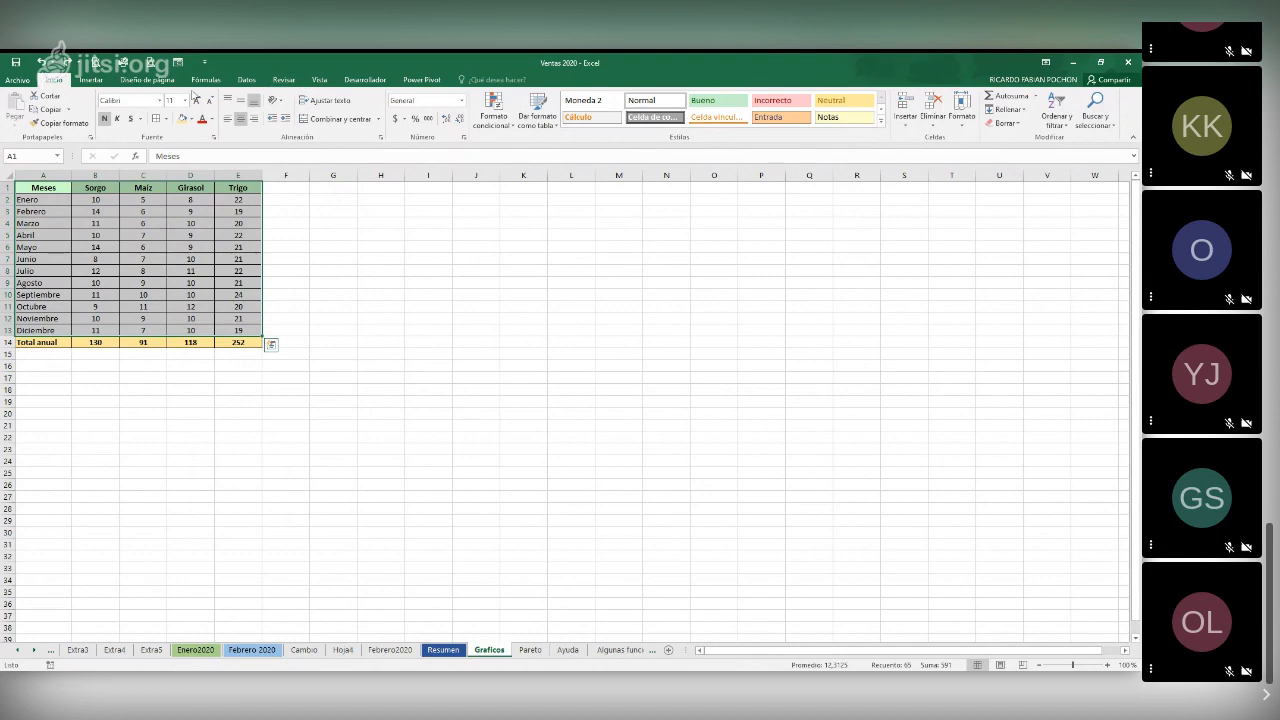
pyautogui.click(91, 80)
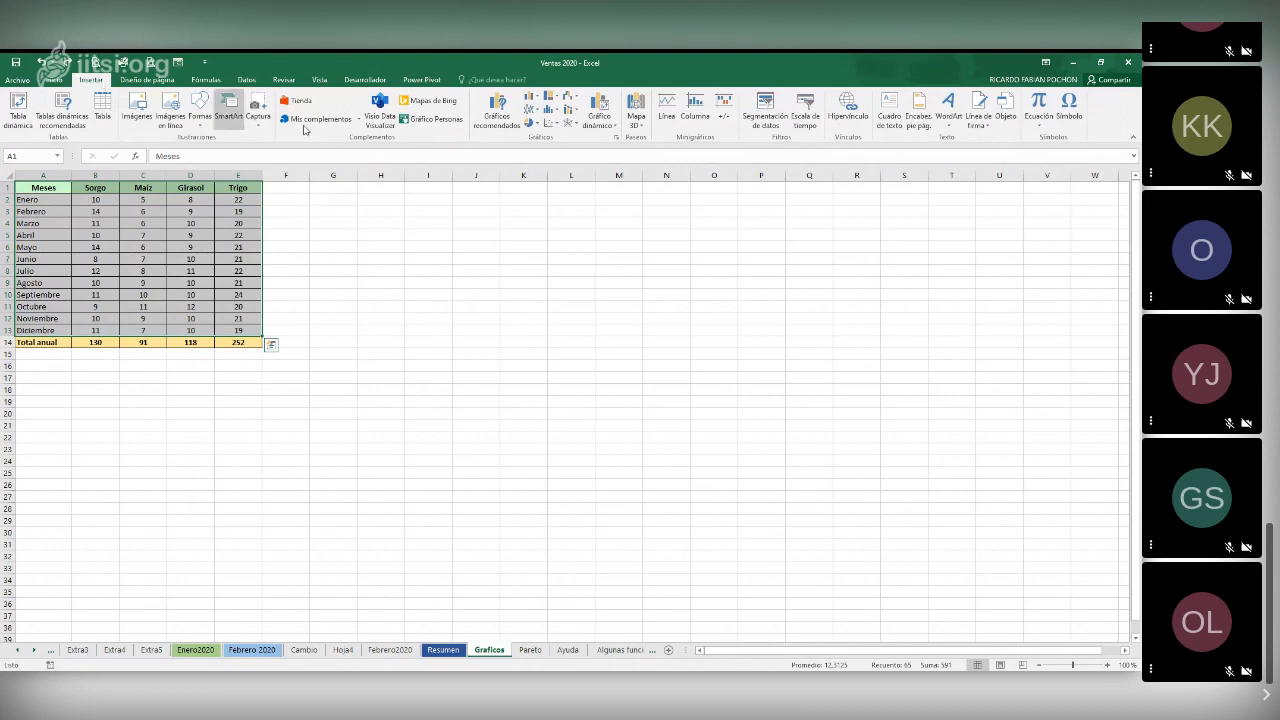
pyautogui.click(533, 98)
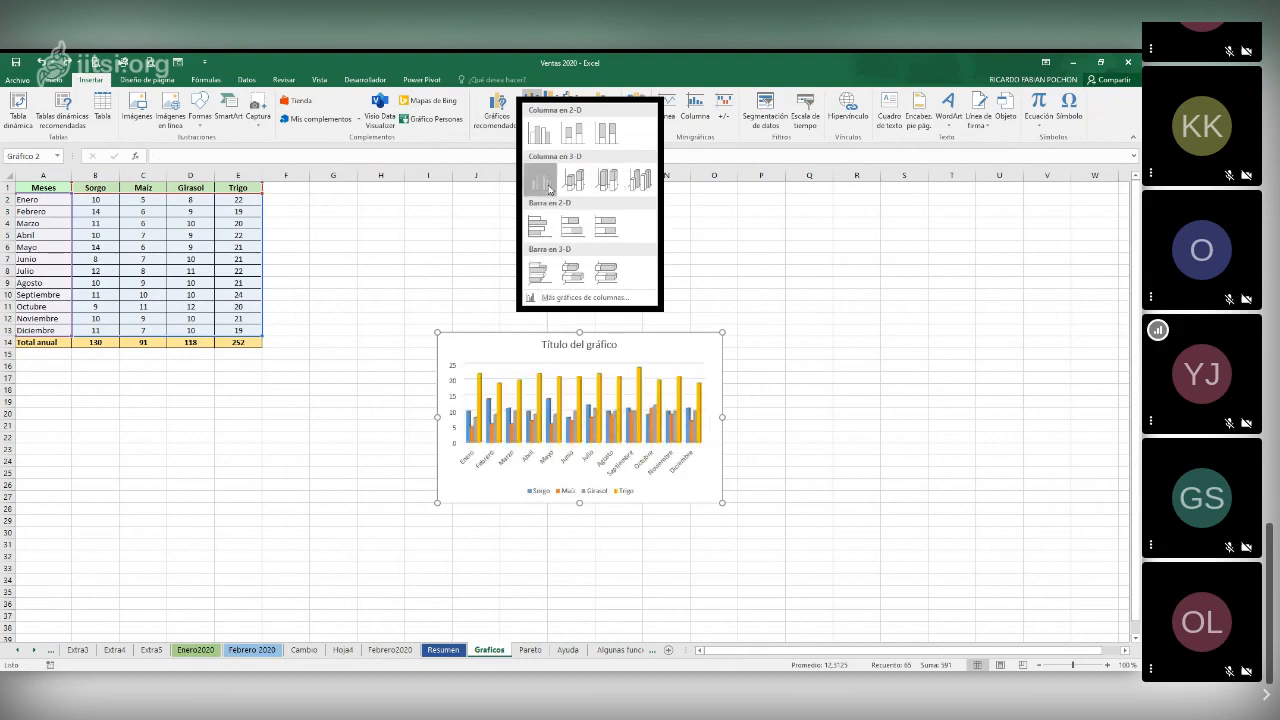
pyautogui.click(548, 187)
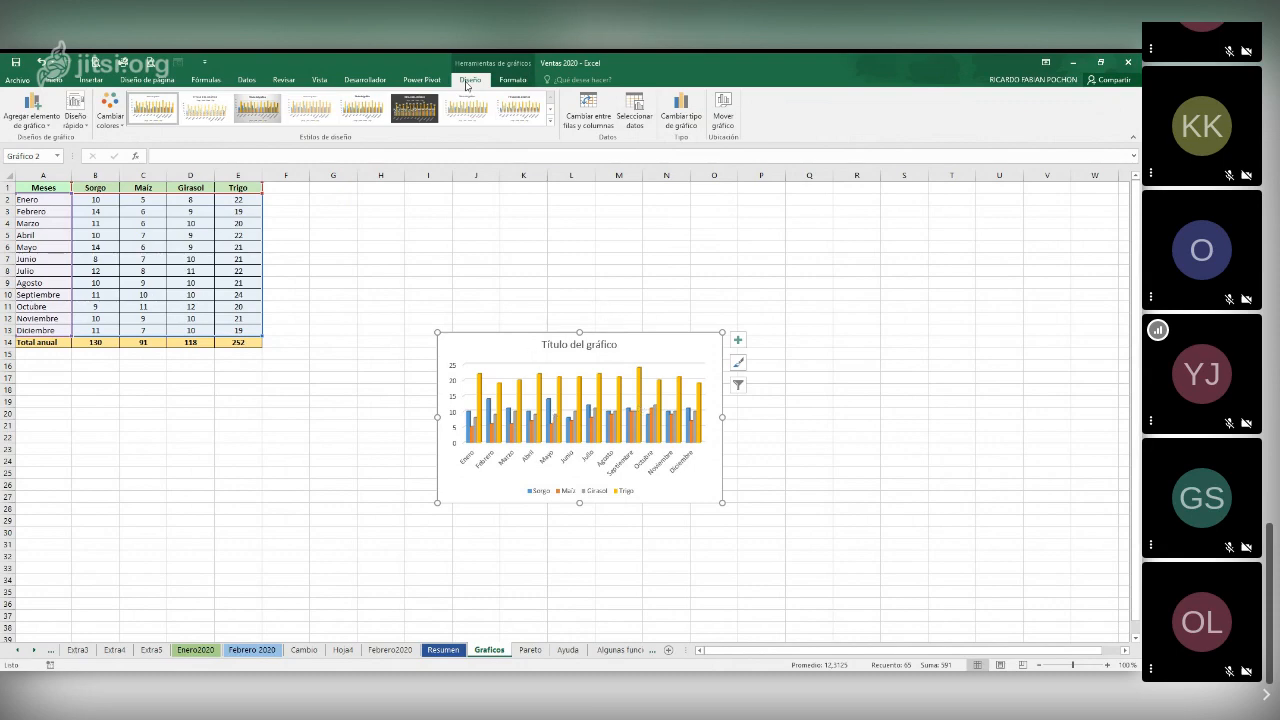
pyautogui.click(511, 80)
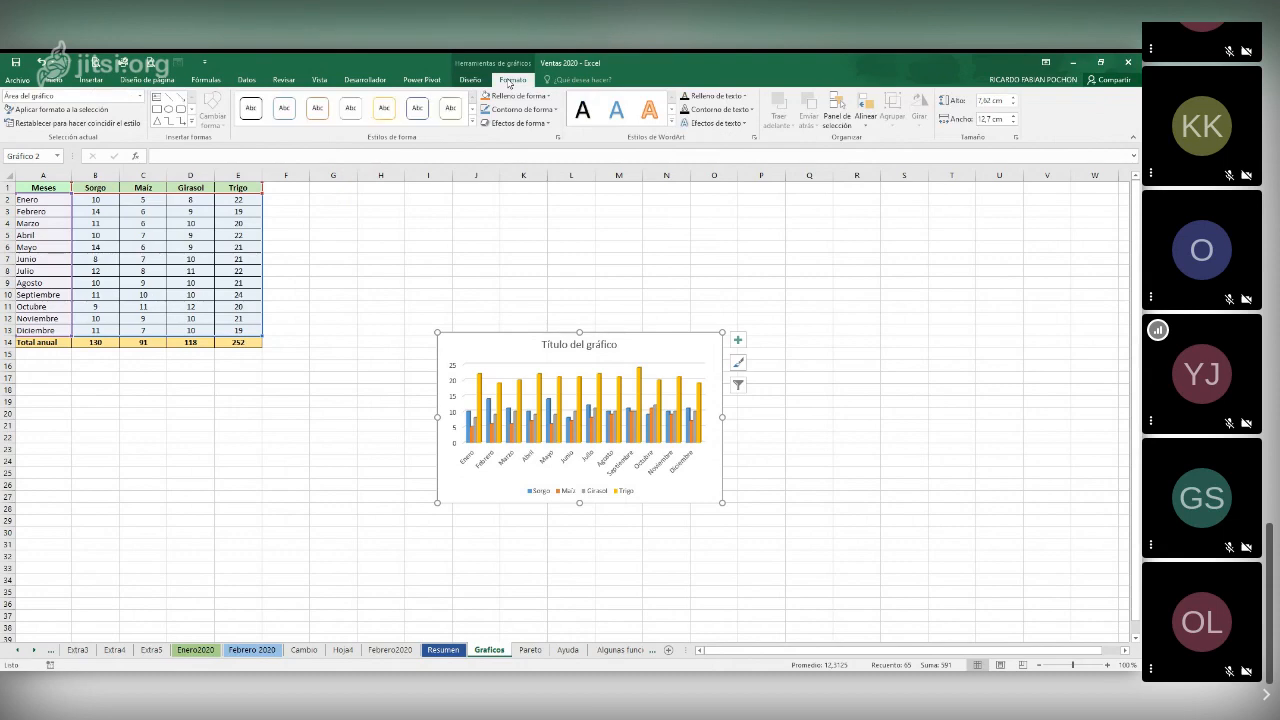
pyautogui.click(469, 80)
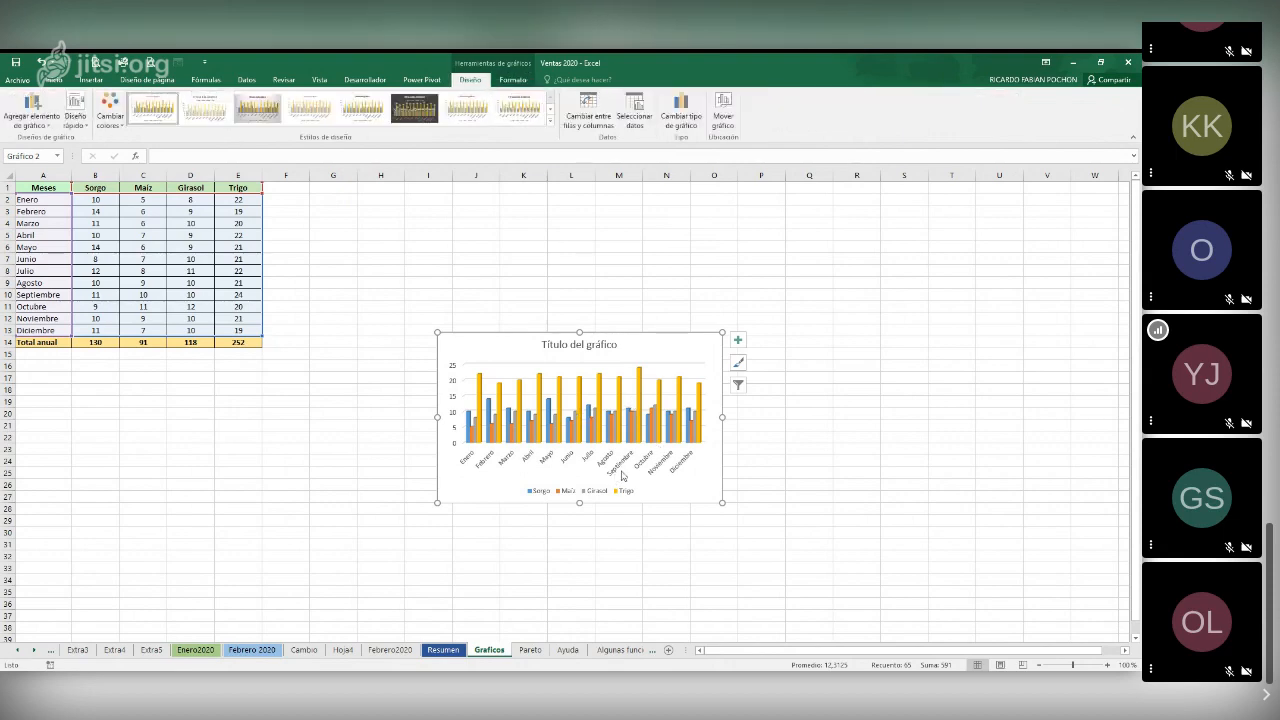
pyautogui.click(40, 118)
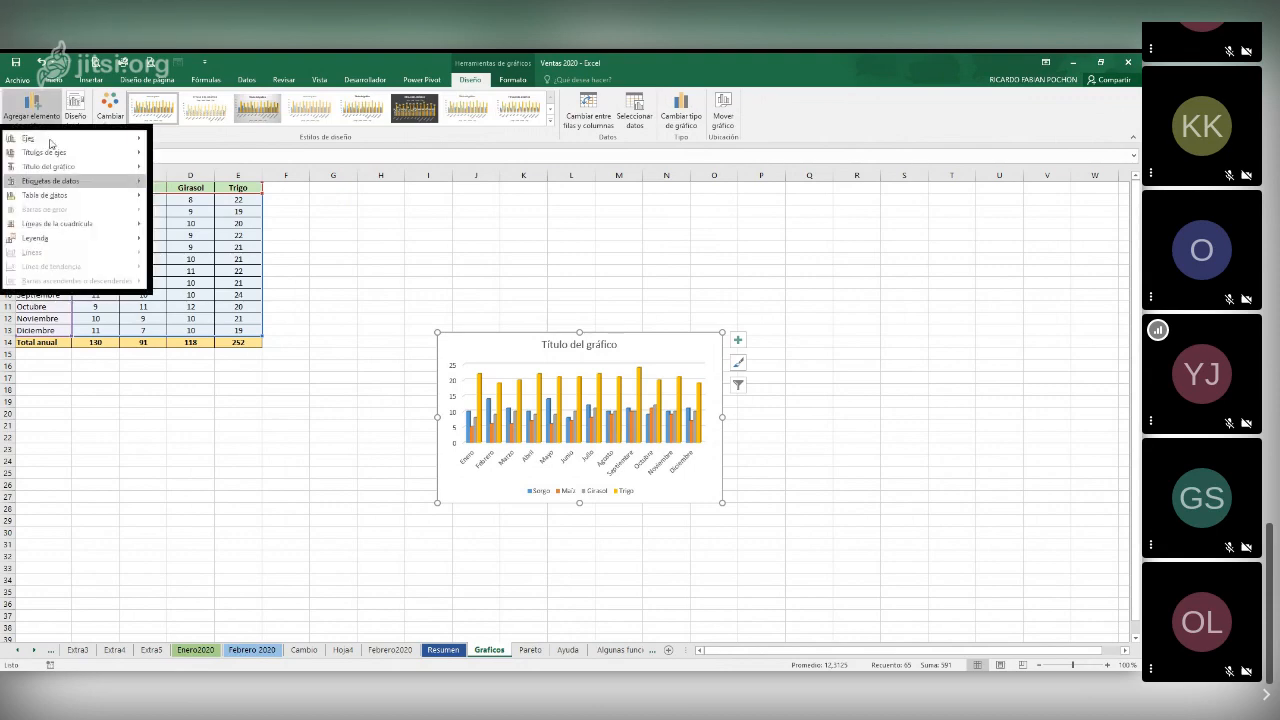
pyautogui.moveTo(86, 249)
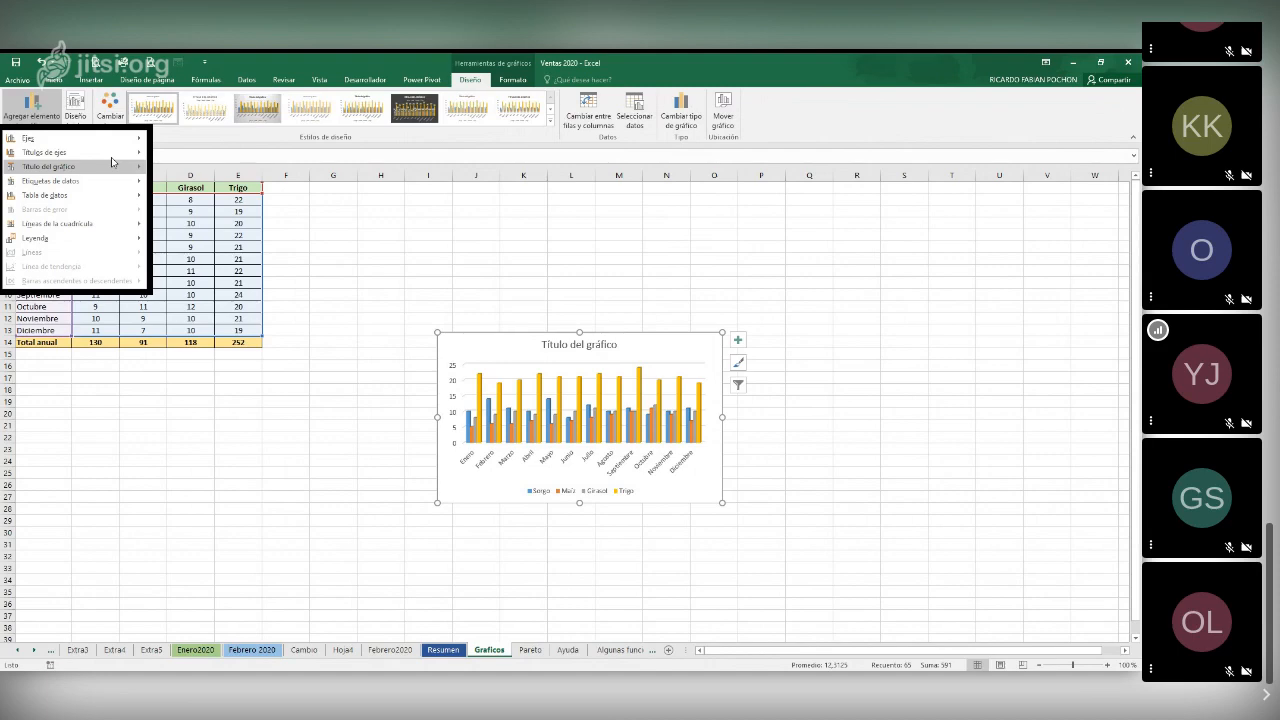
pyautogui.click(134, 126)
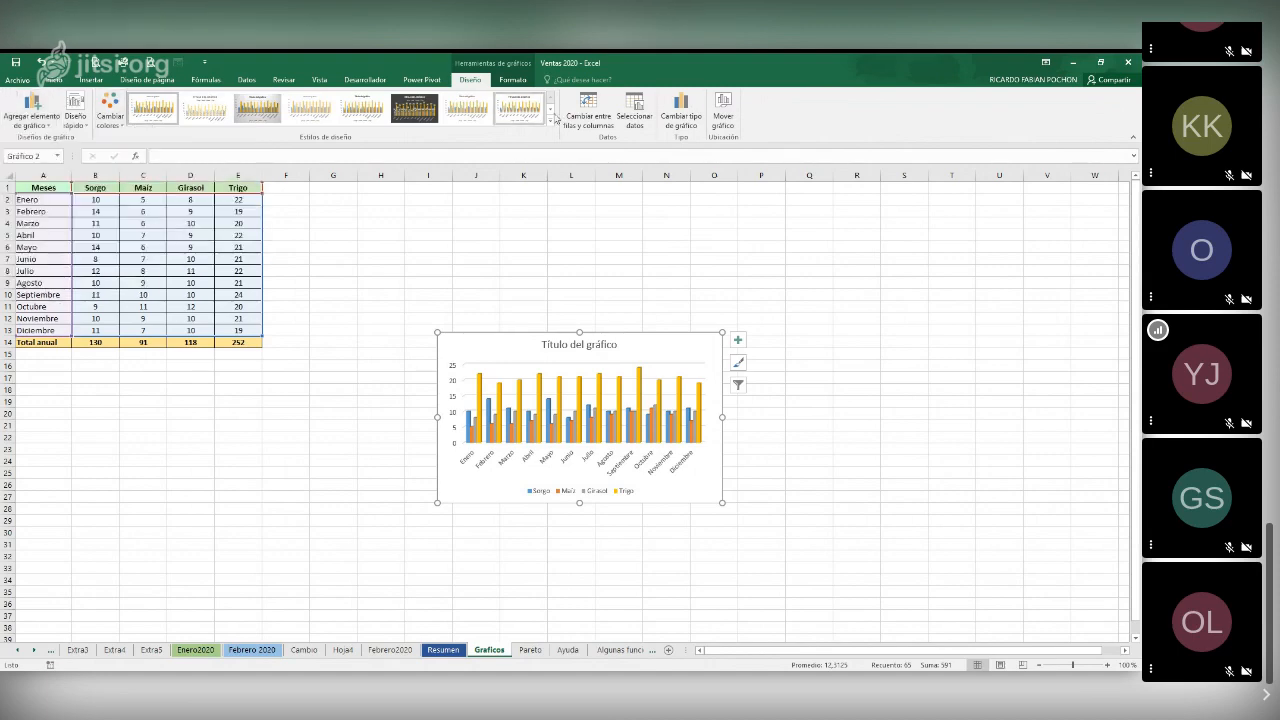
pyautogui.click(675, 124)
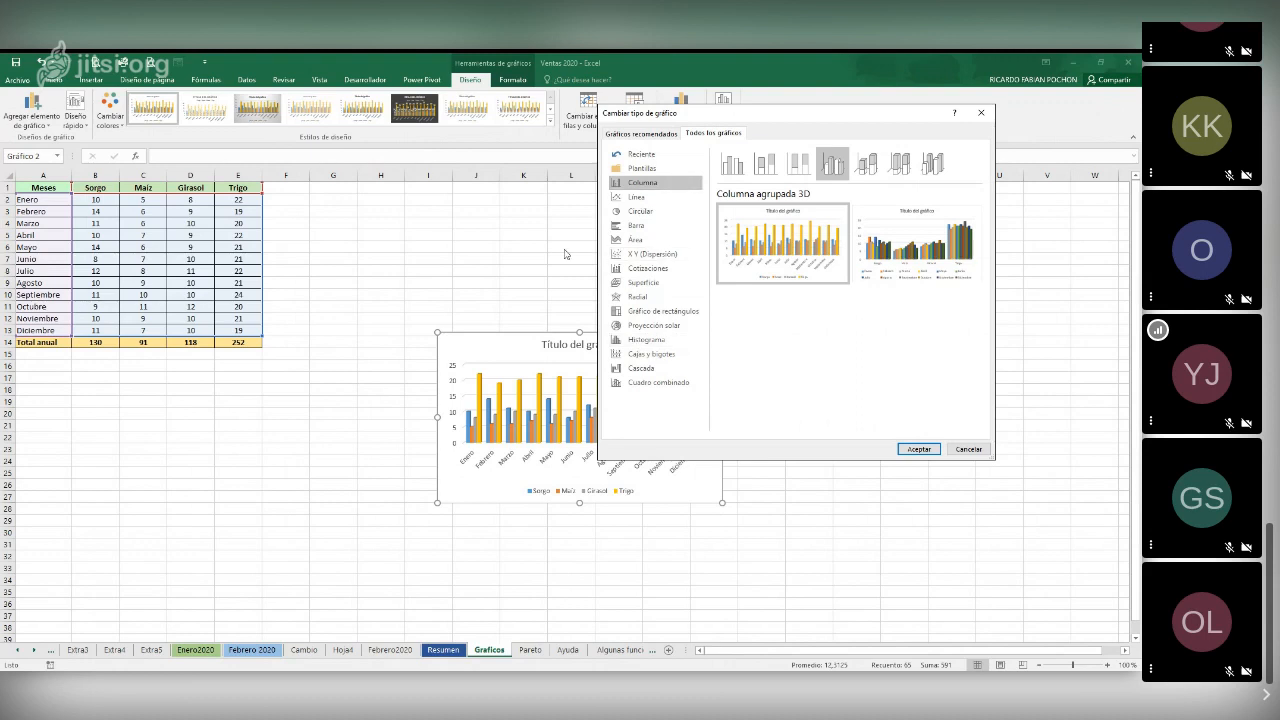
pyautogui.click(967, 449)
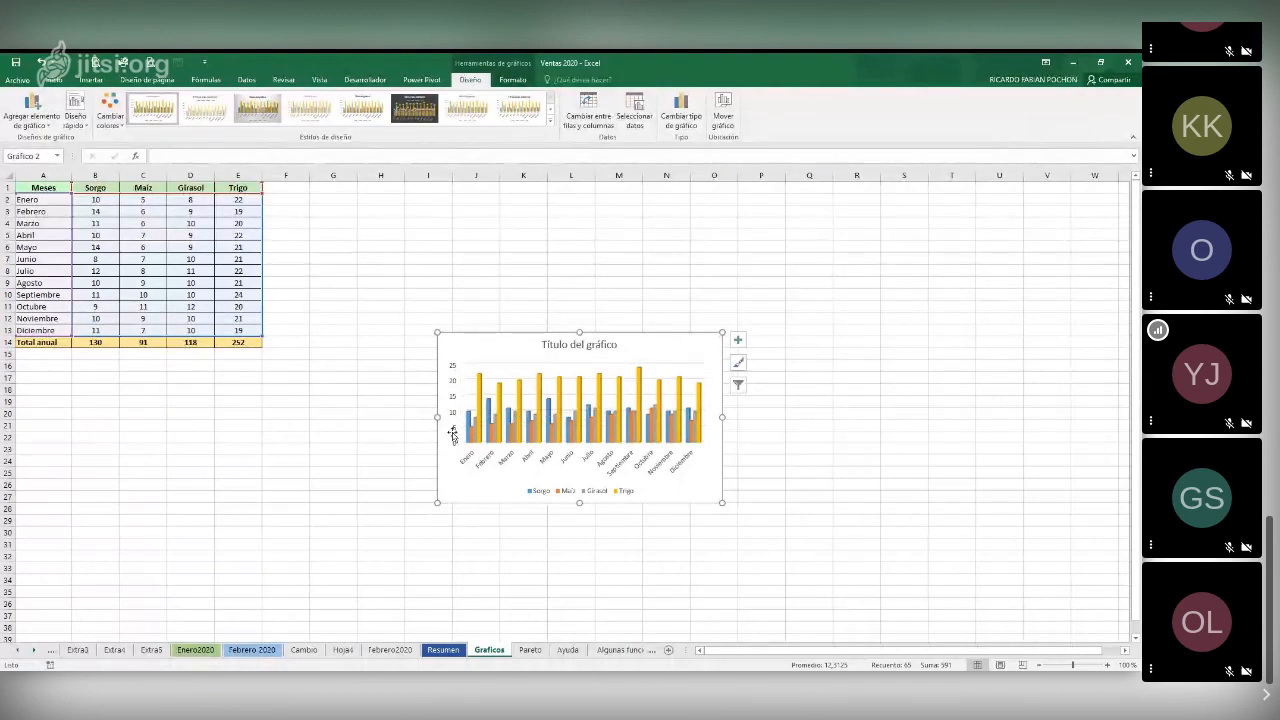
# Give the Trigo series columns a solid border in a theme colour
pyautogui.click(479, 380)
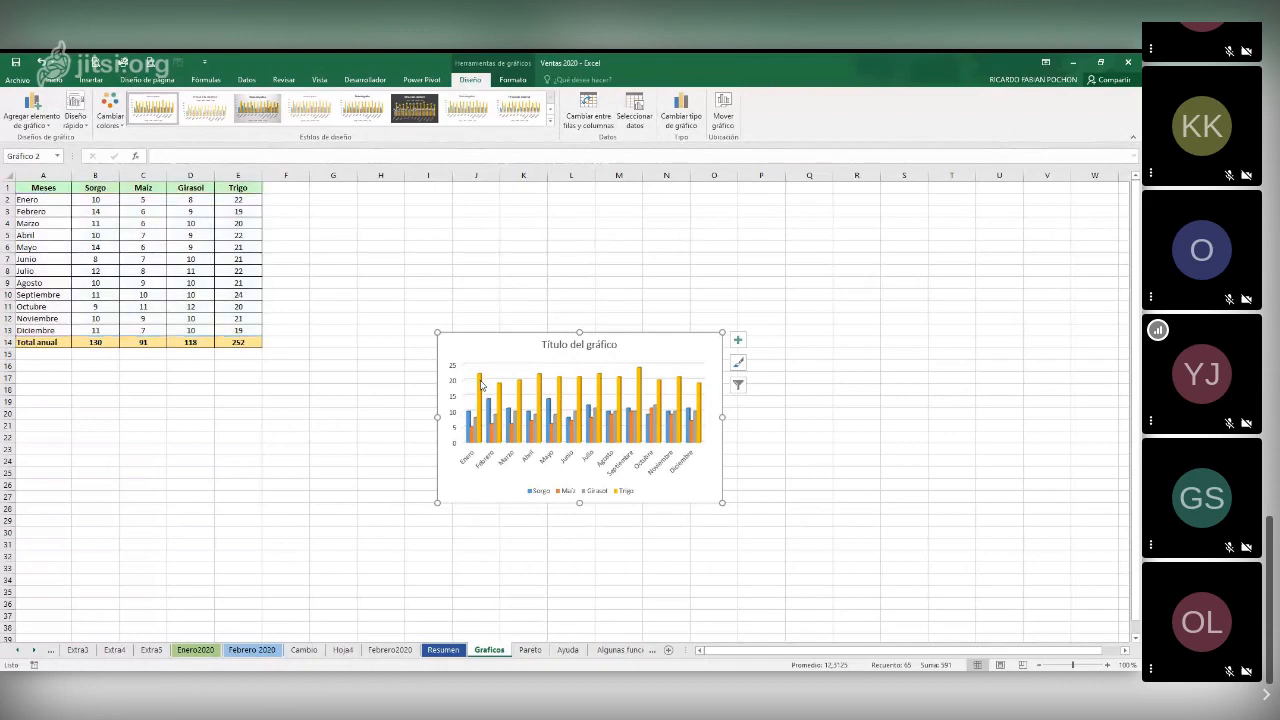
pyautogui.click(481, 384)
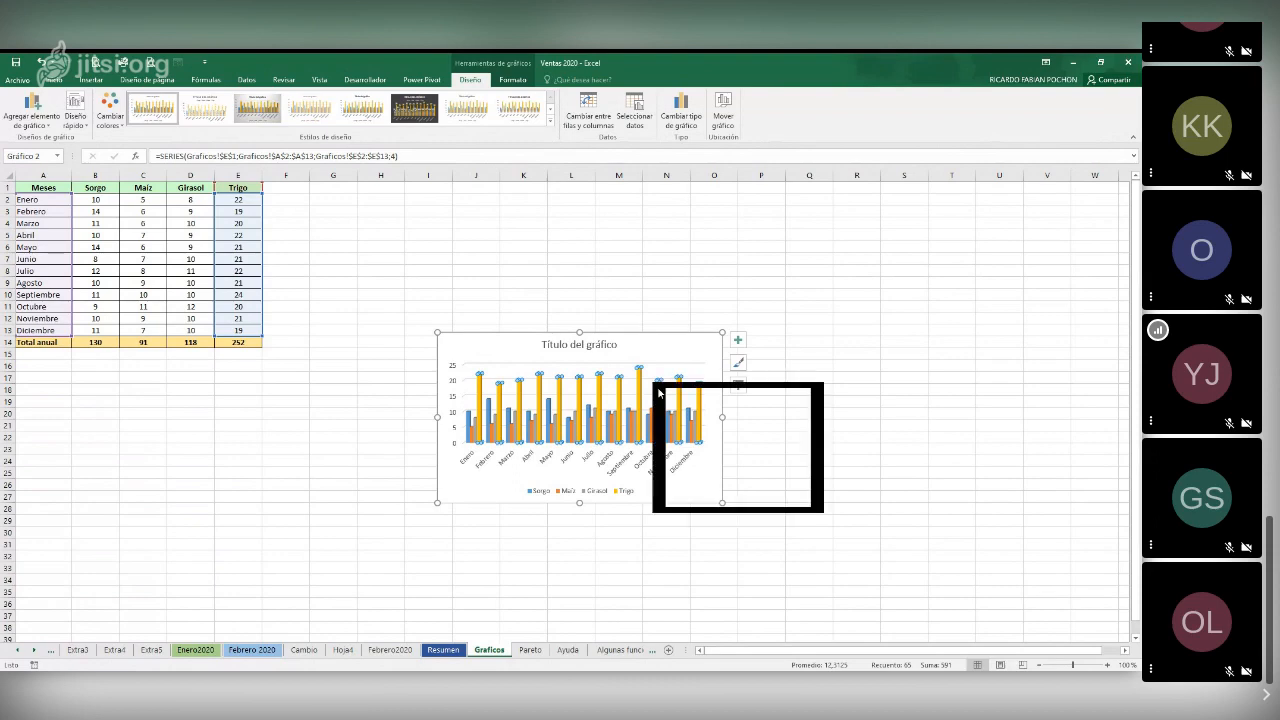
pyautogui.rightClick(658, 393)
pyautogui.click(700, 498)
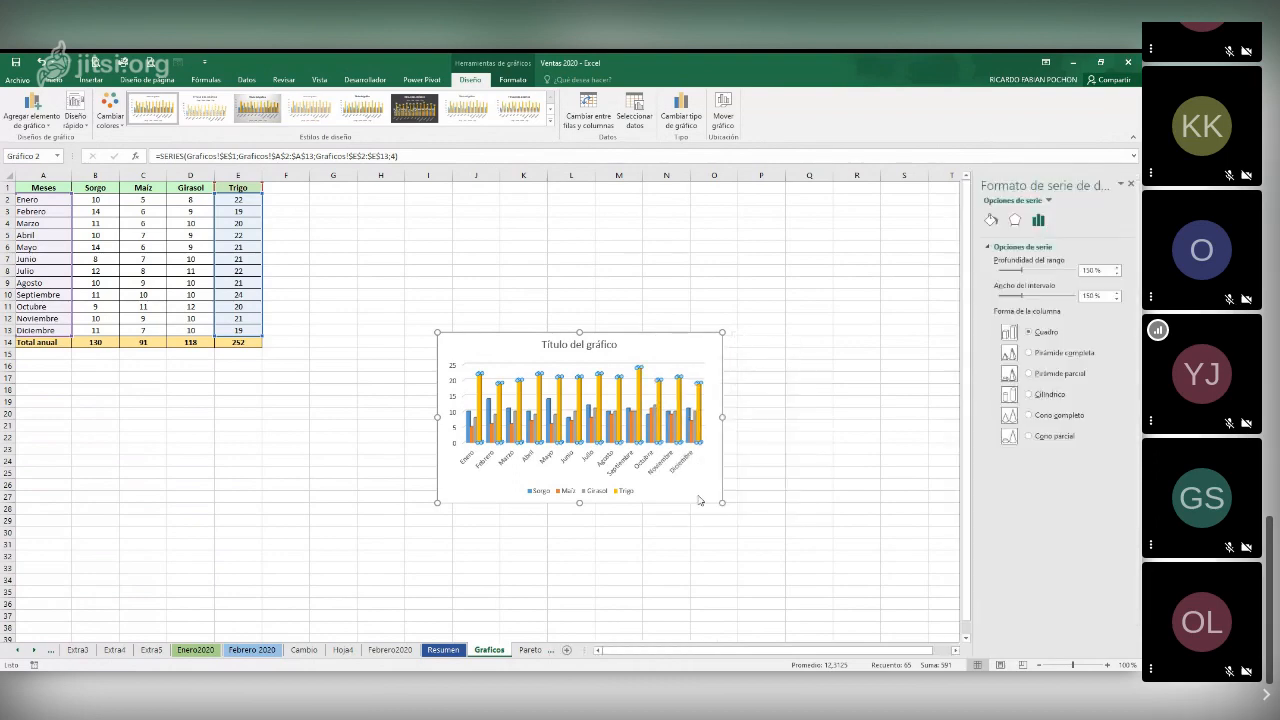
pyautogui.click(992, 220)
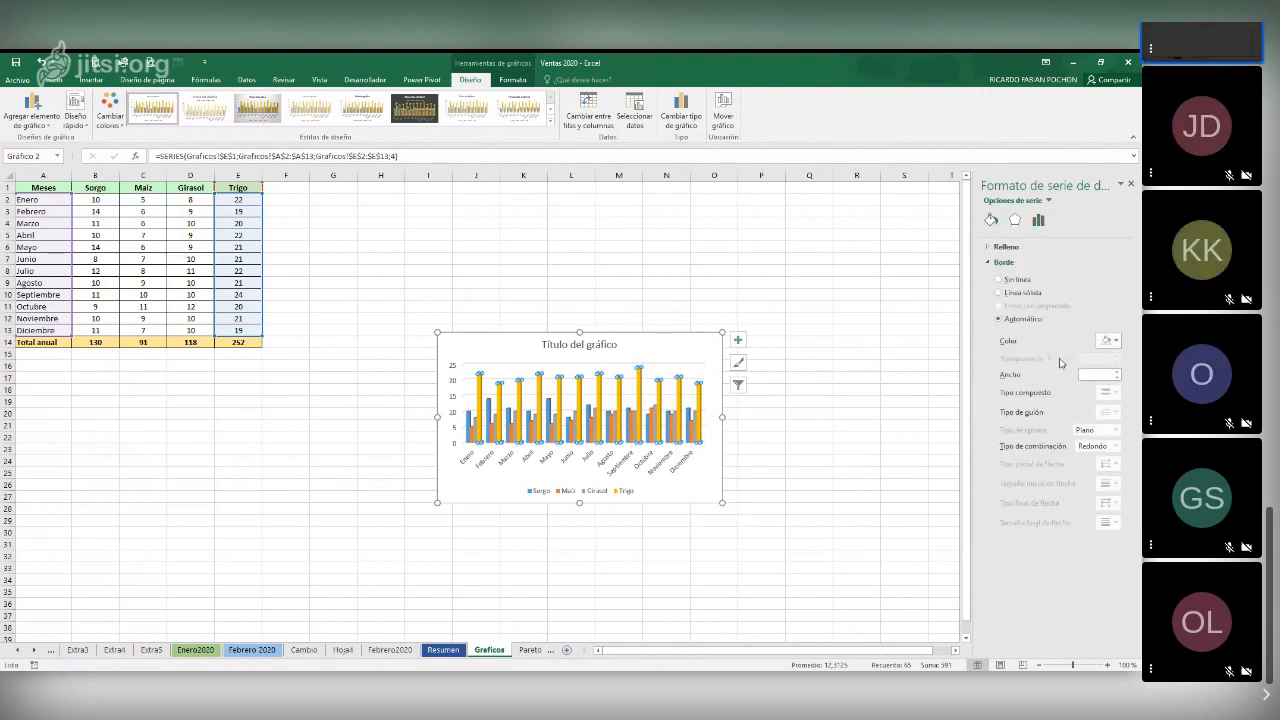
pyautogui.click(1108, 340)
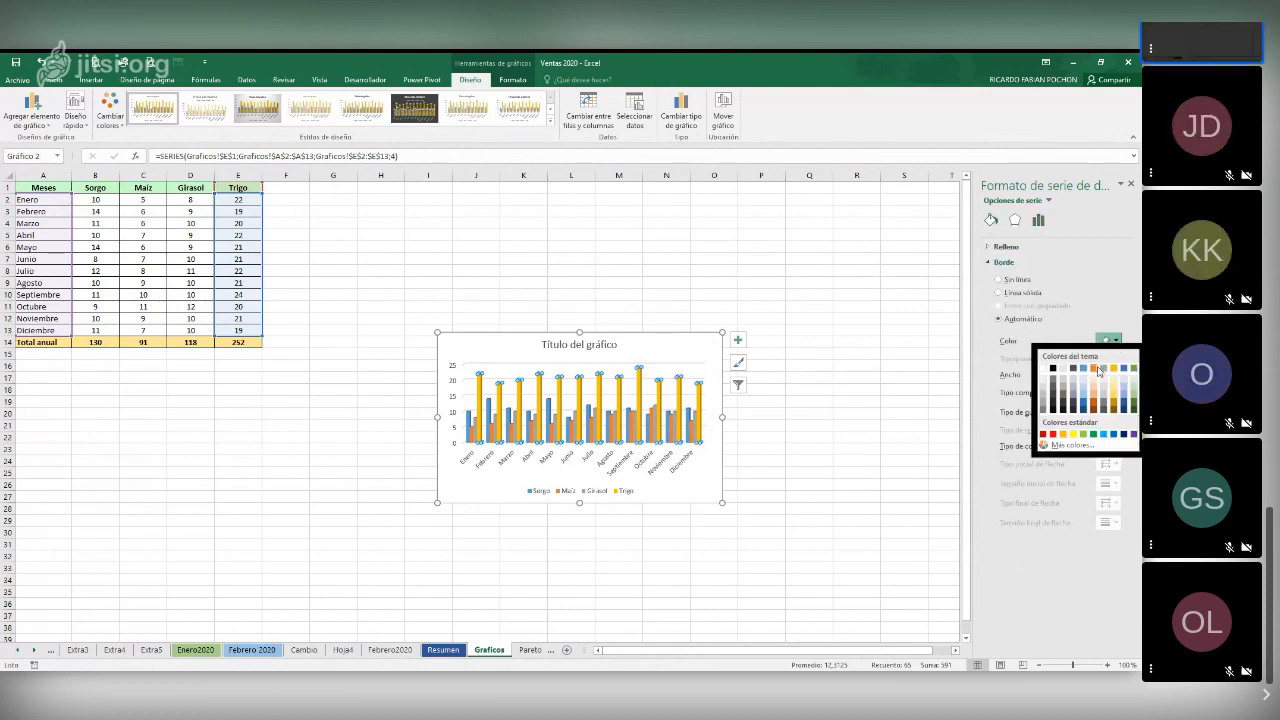
pyautogui.click(1098, 369)
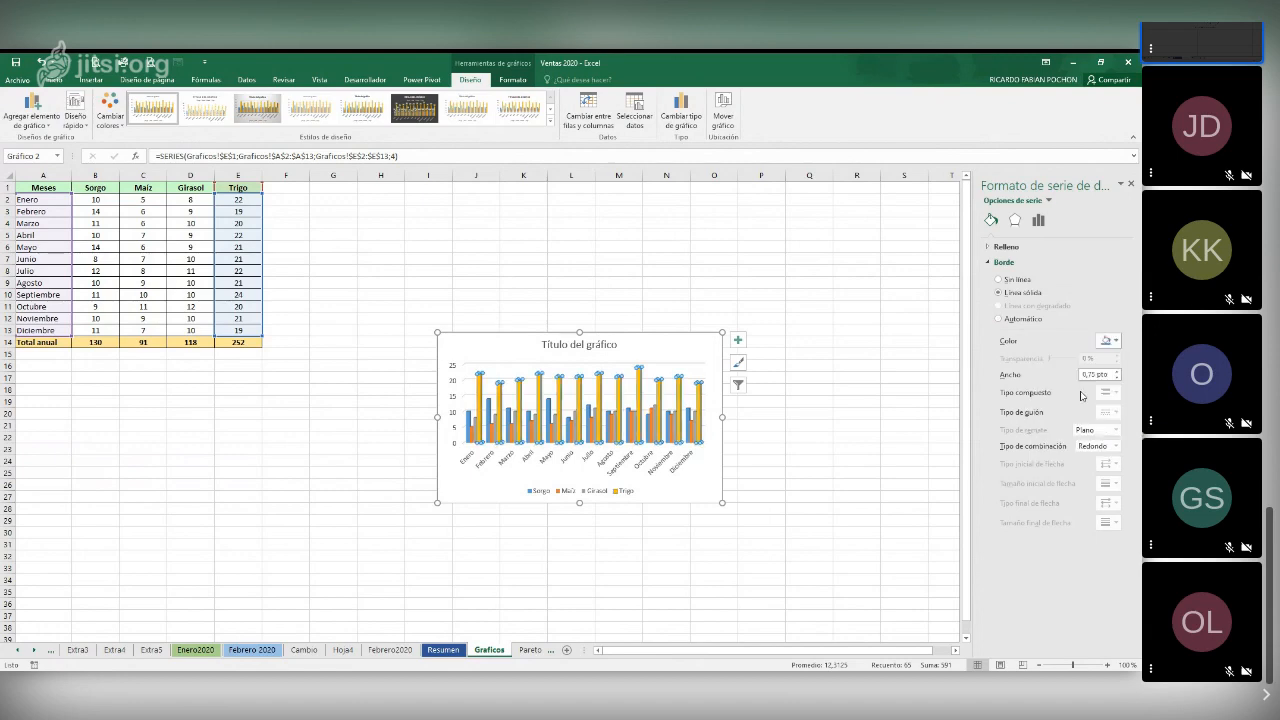
pyautogui.click(901, 512)
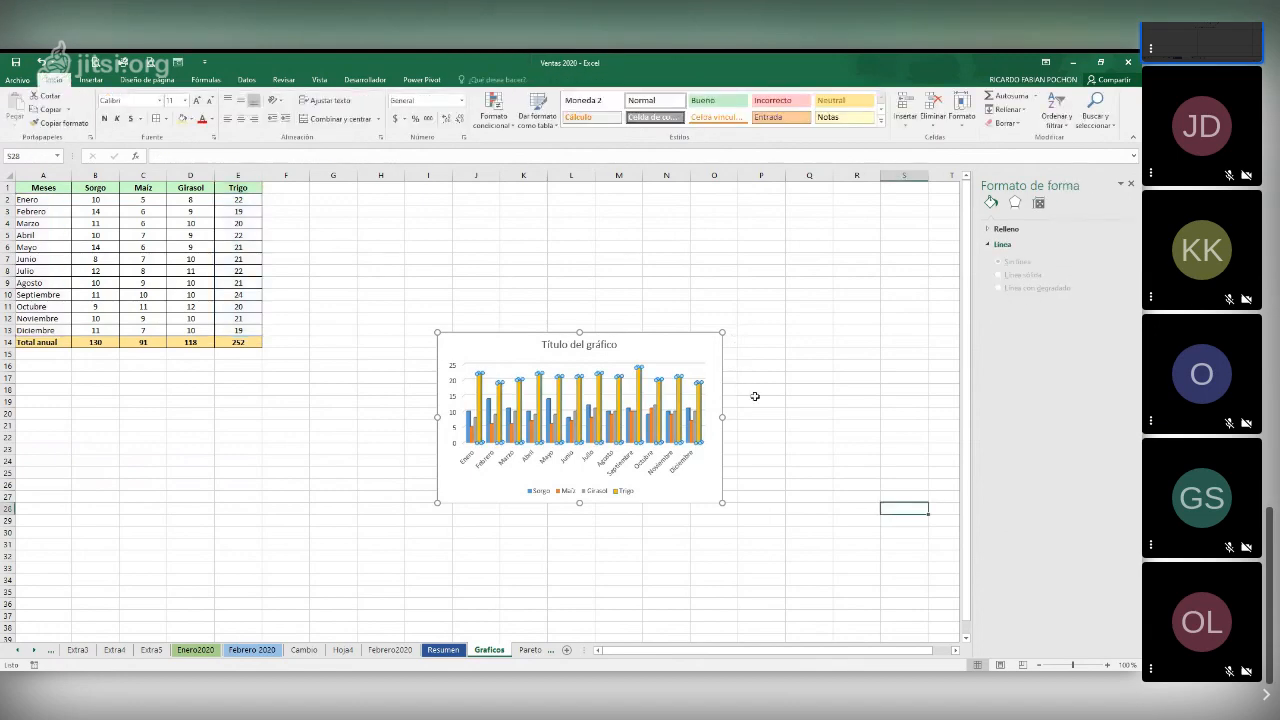
# Enlarge the column chart slightly and replace its title with cANTIDAD DE CEEREALES
pyautogui.click(639, 375)
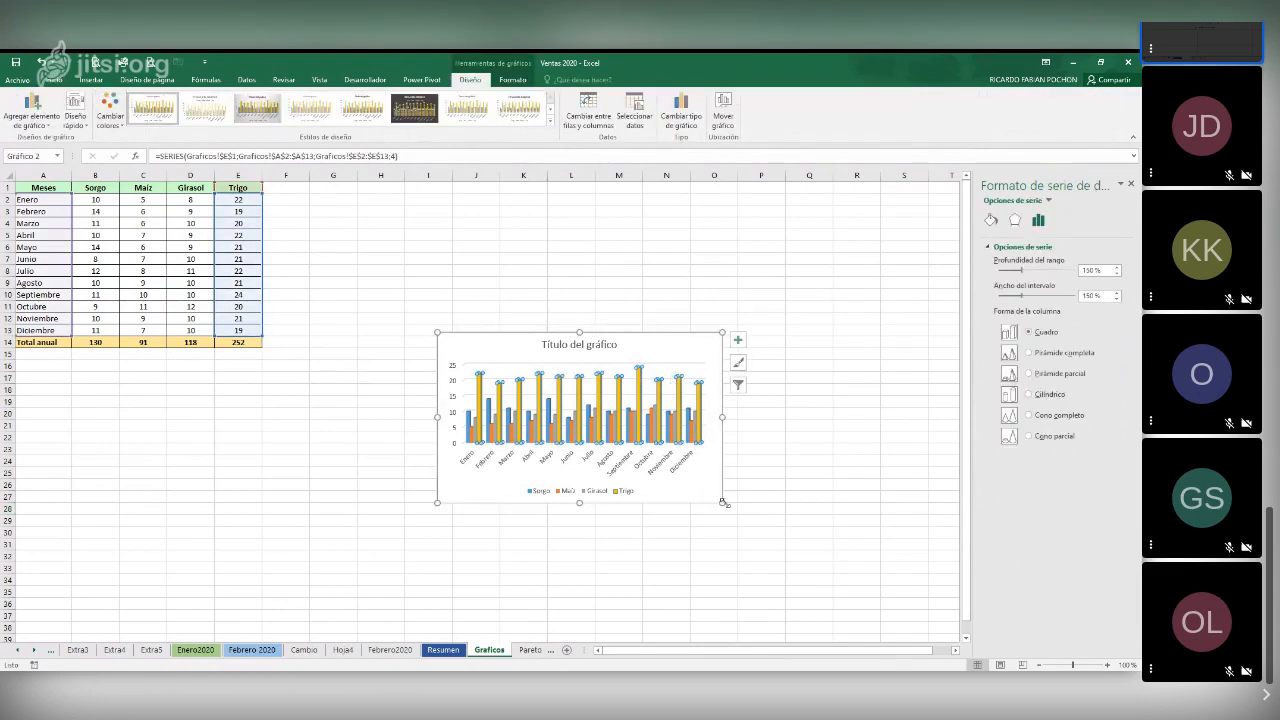
pyautogui.moveTo(723, 503); pyautogui.dragTo(767, 538)
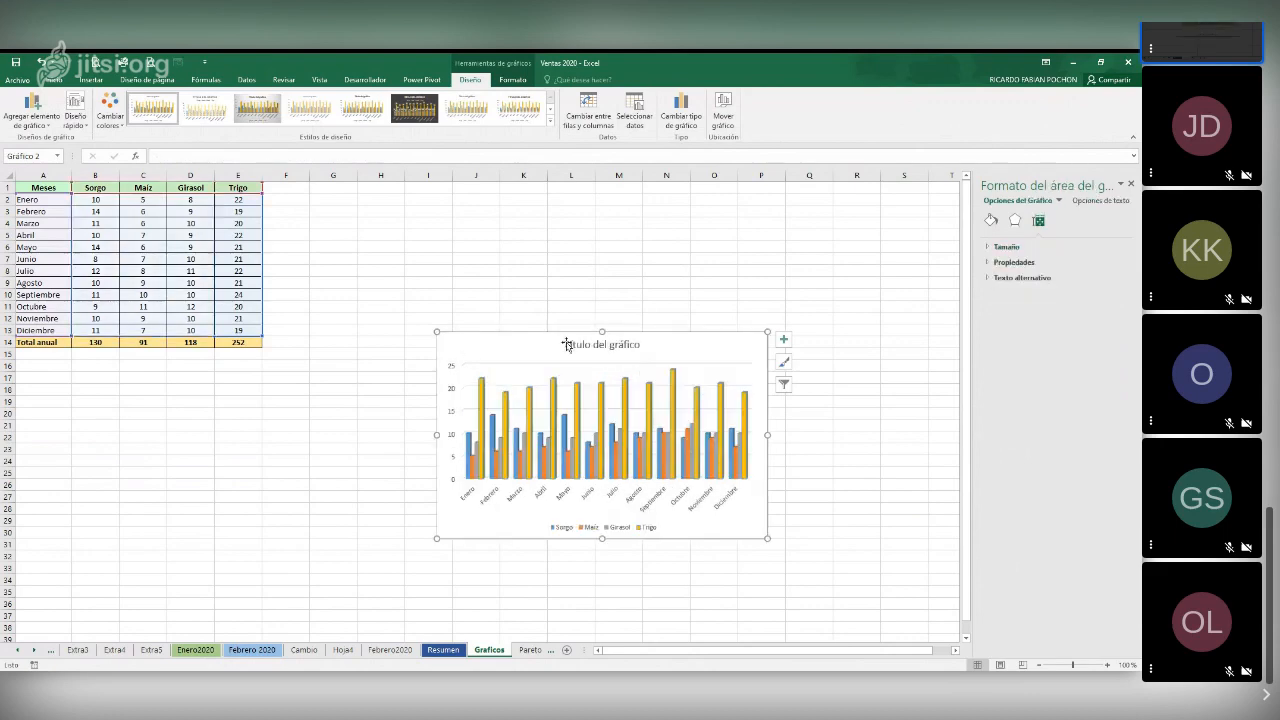
pyautogui.click(566, 344)
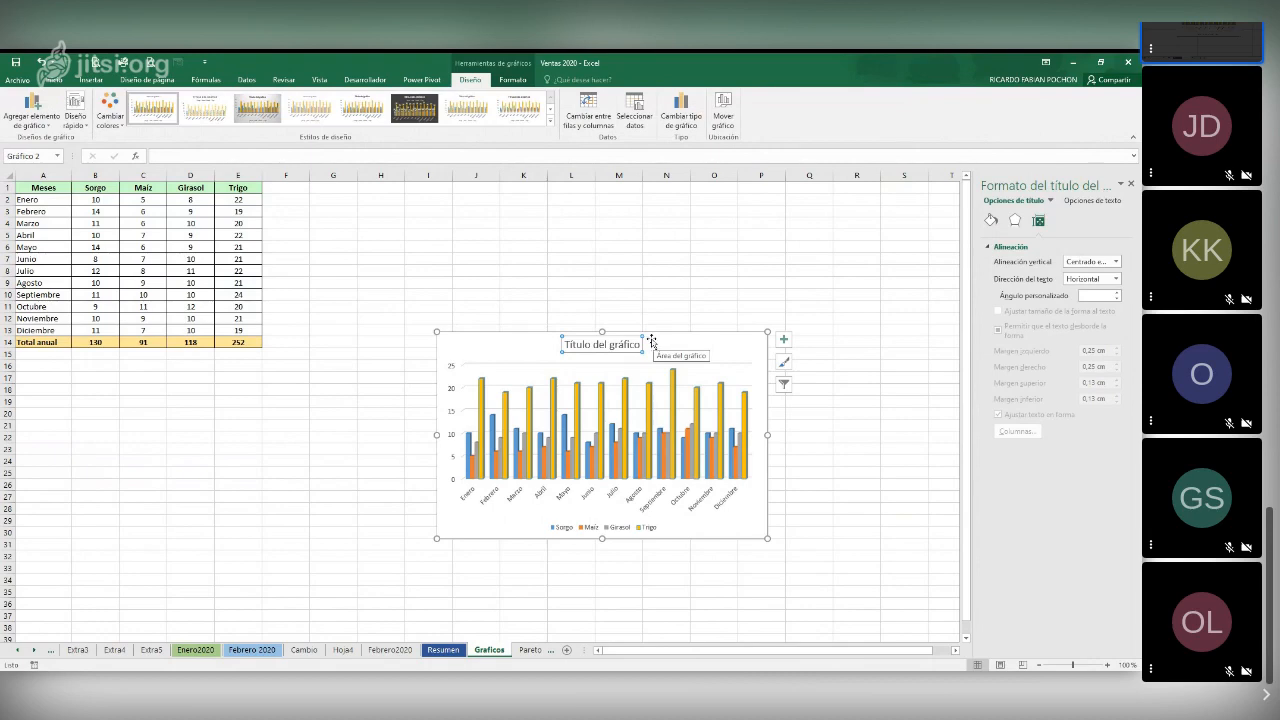
pyautogui.moveTo(565, 344); pyautogui.dragTo(638, 346)
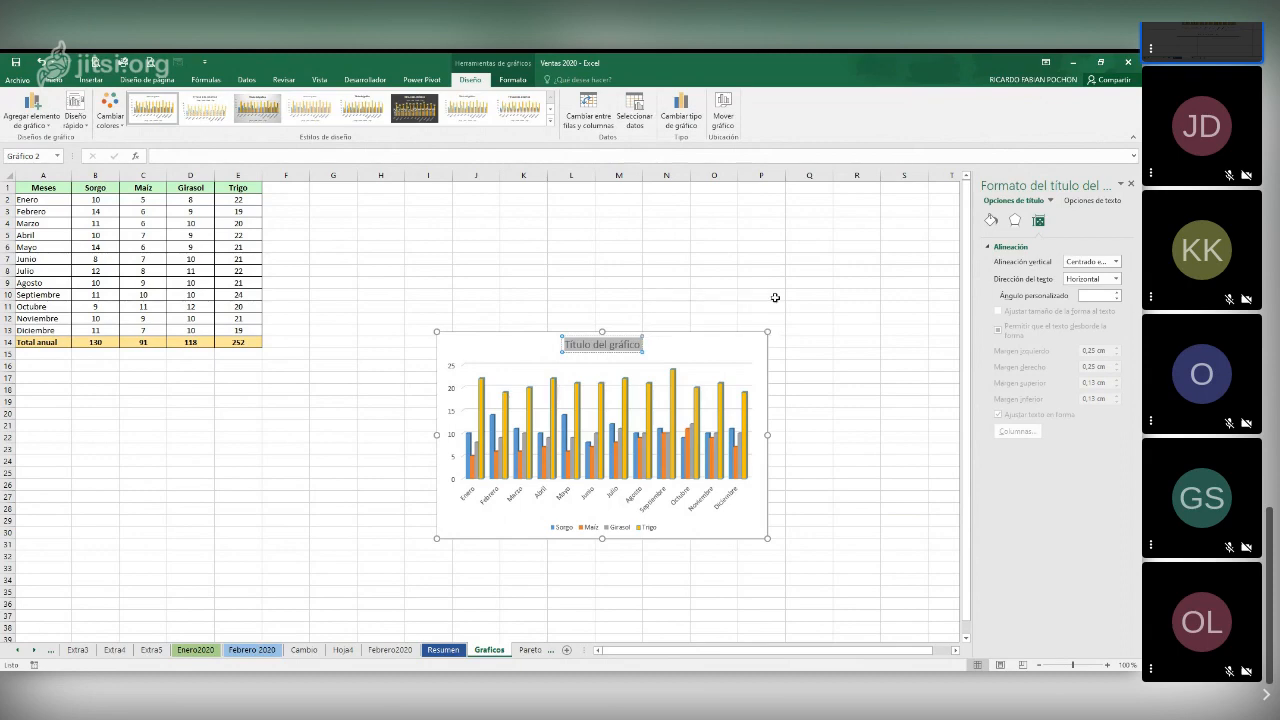
pyautogui.write('CANT')
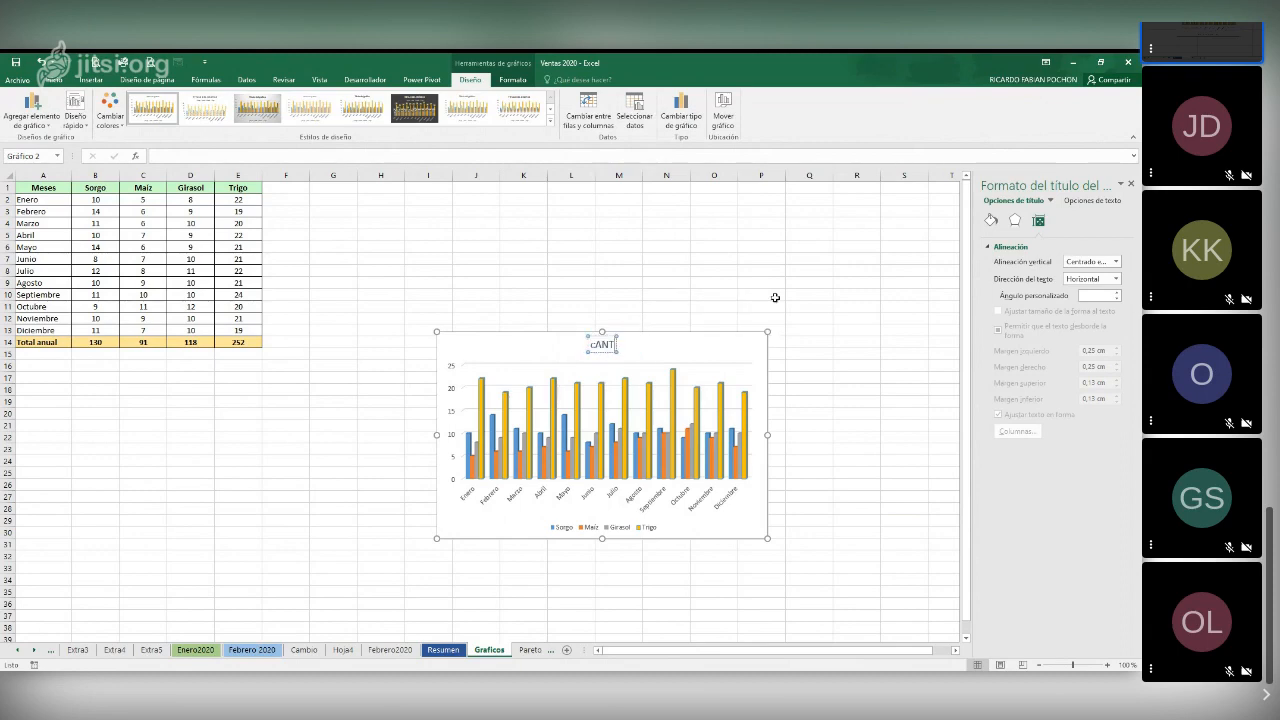
pyautogui.write('IDAD DE CEEREALES')
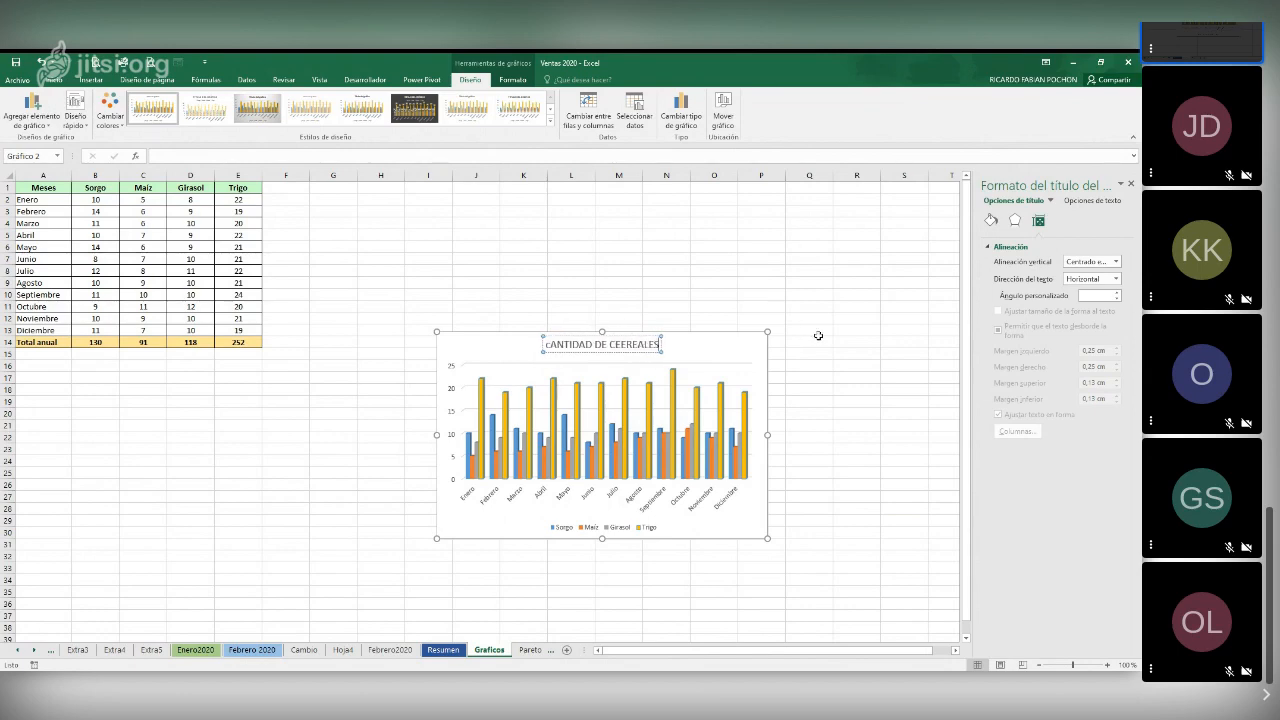
pyautogui.click(762, 283)
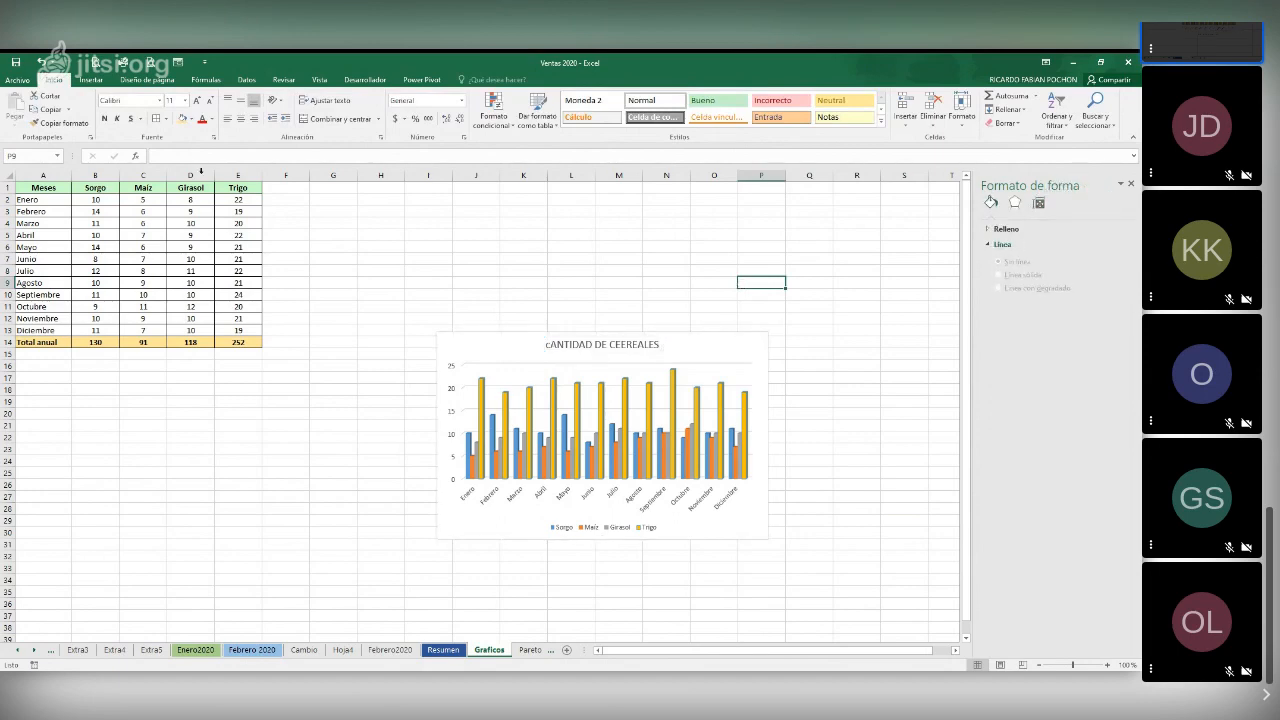
# Insert a 3-D pie chart of the monthly Sorgo data in A1:B13 and place it below the table, beside the column chart
pyautogui.moveTo(45, 188); pyautogui.dragTo(90, 330)
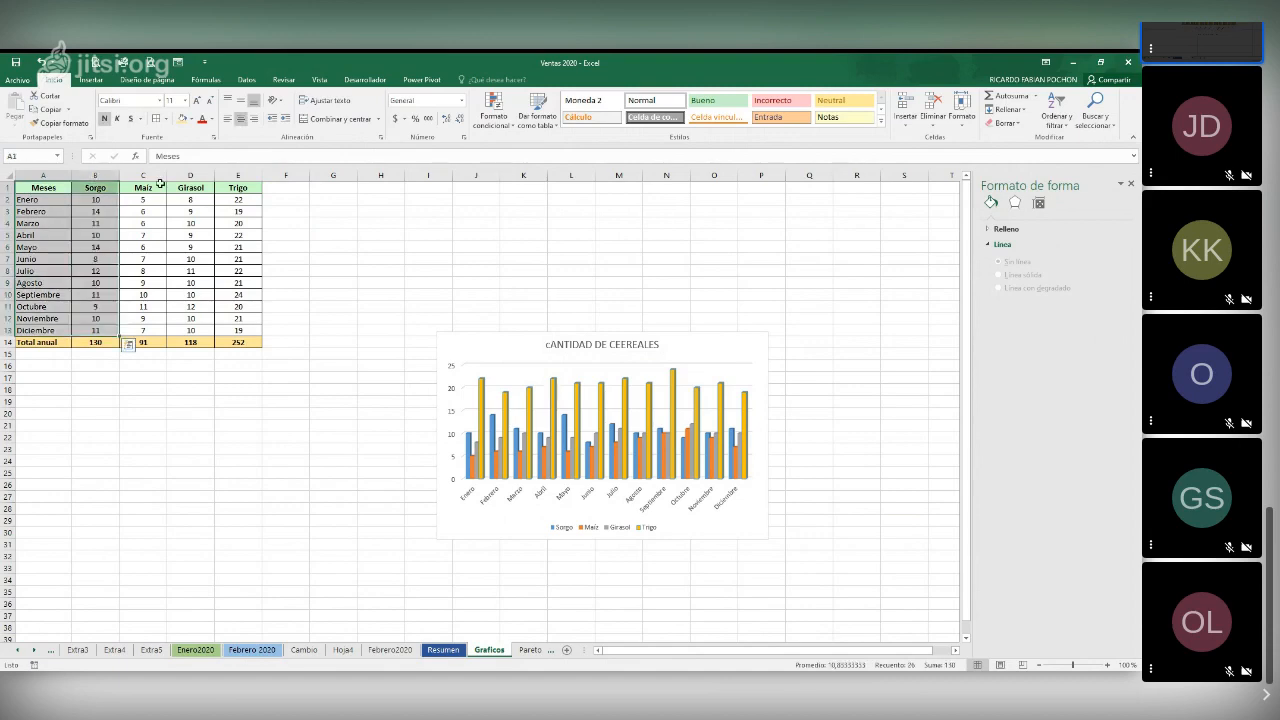
pyautogui.click(99, 79)
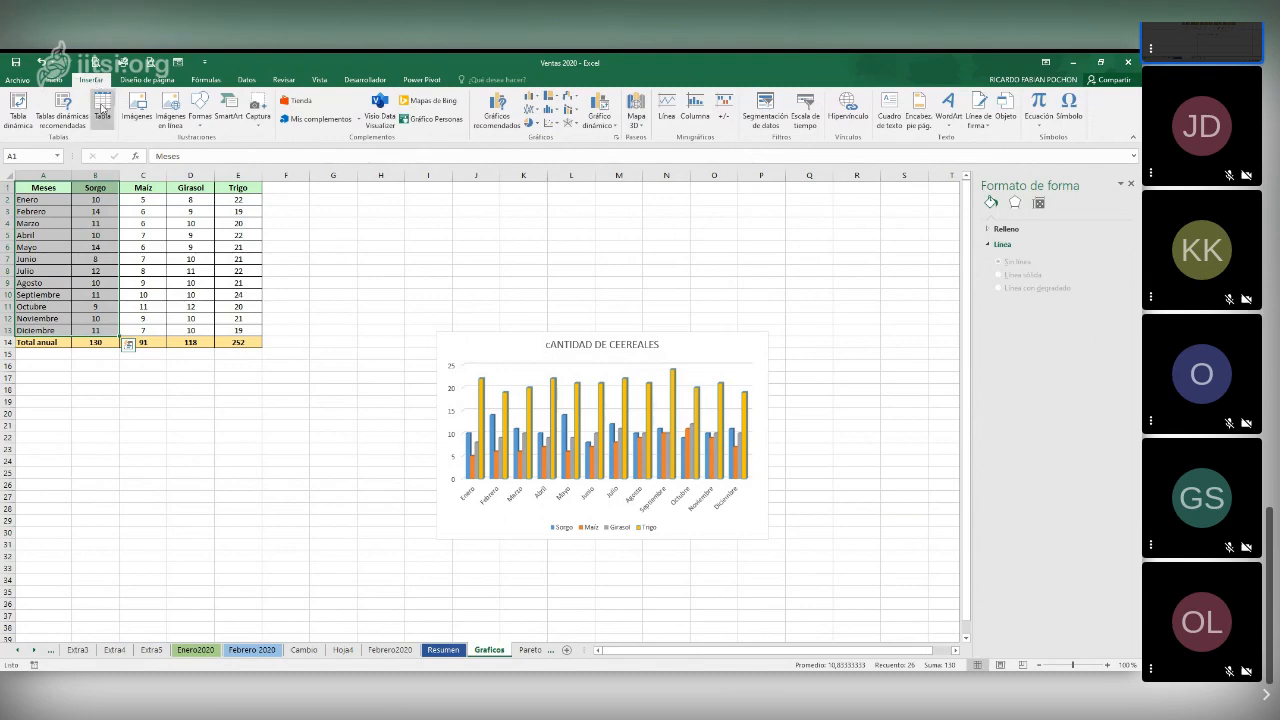
pyautogui.click(535, 123)
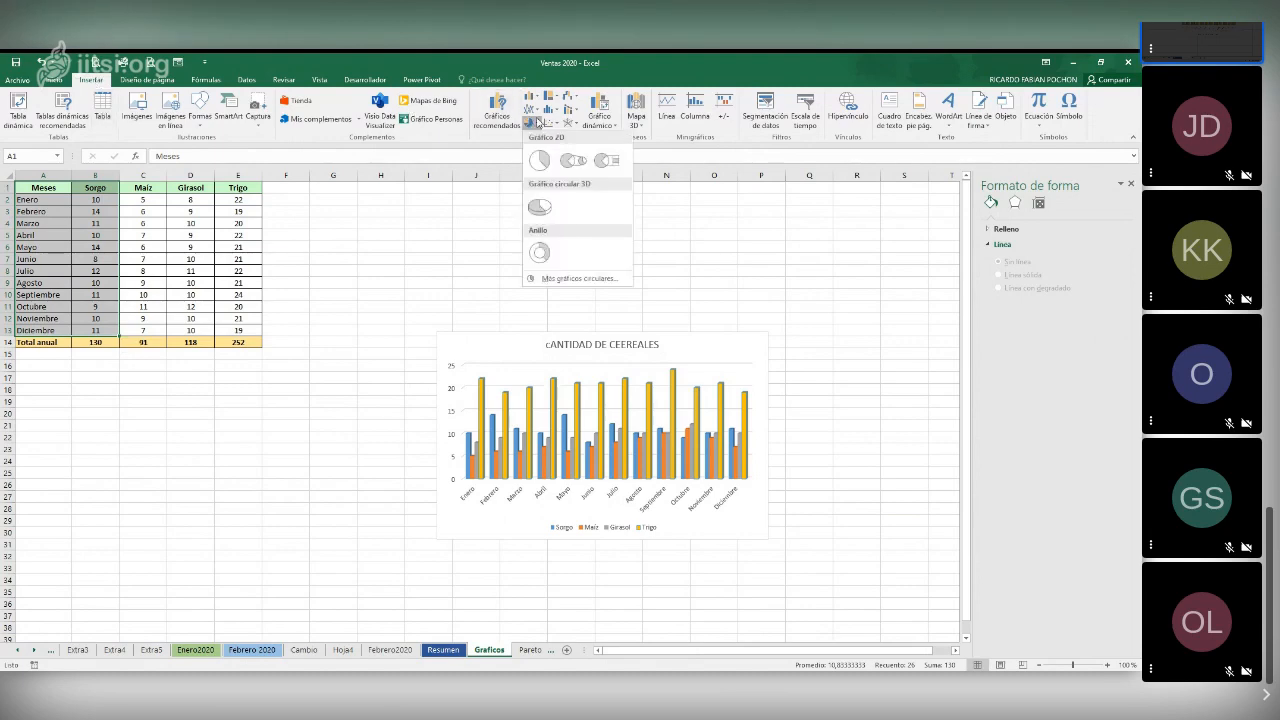
pyautogui.click(539, 206)
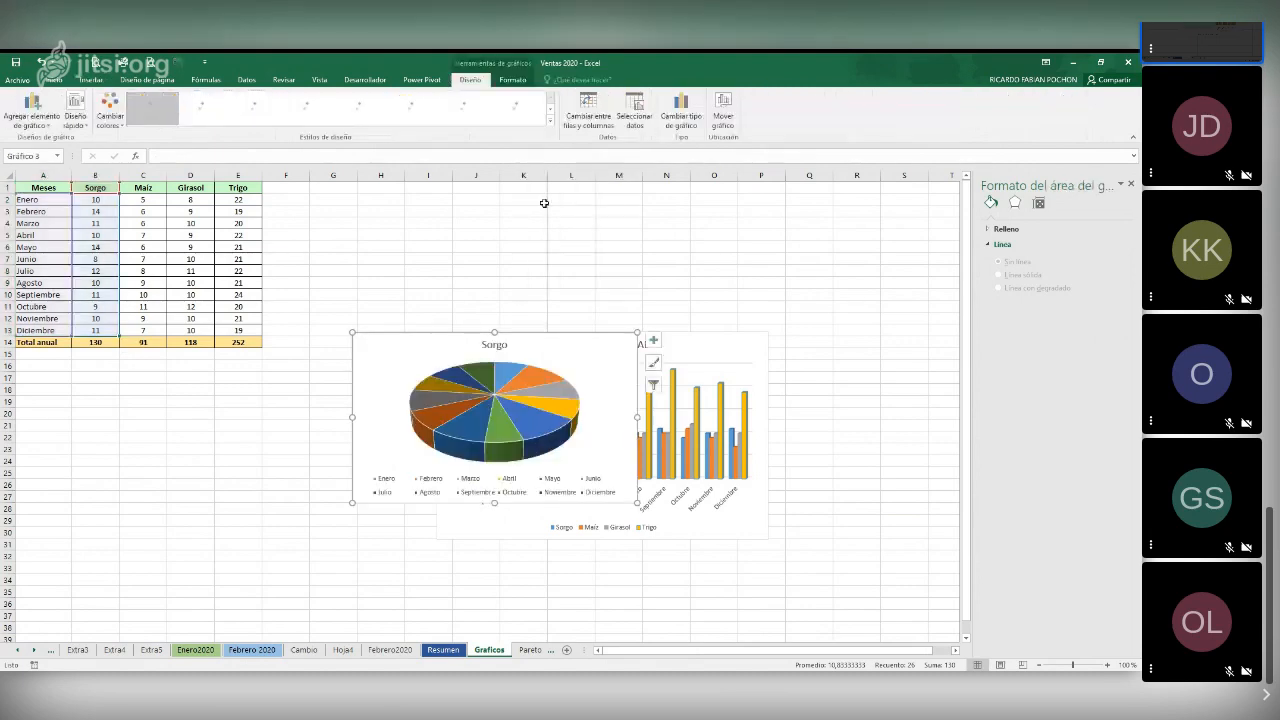
pyautogui.moveTo(552, 344); pyautogui.dragTo(327, 413)
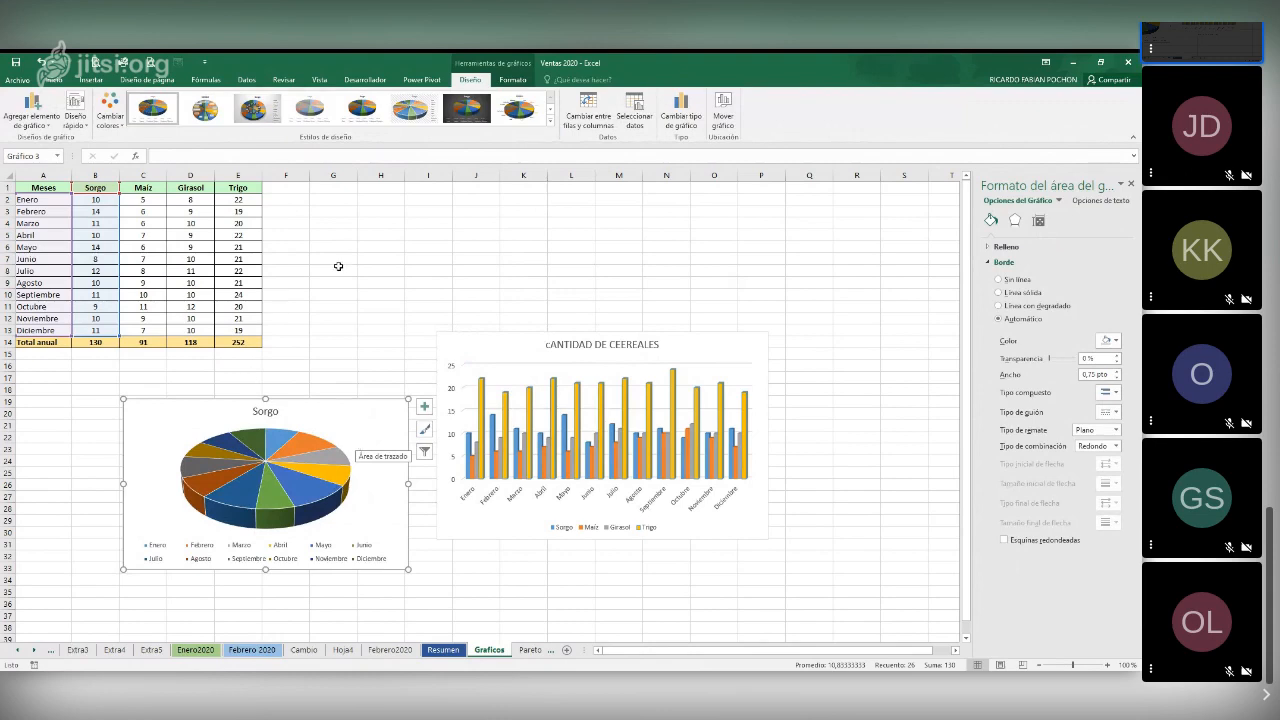
pyautogui.click(381, 331)
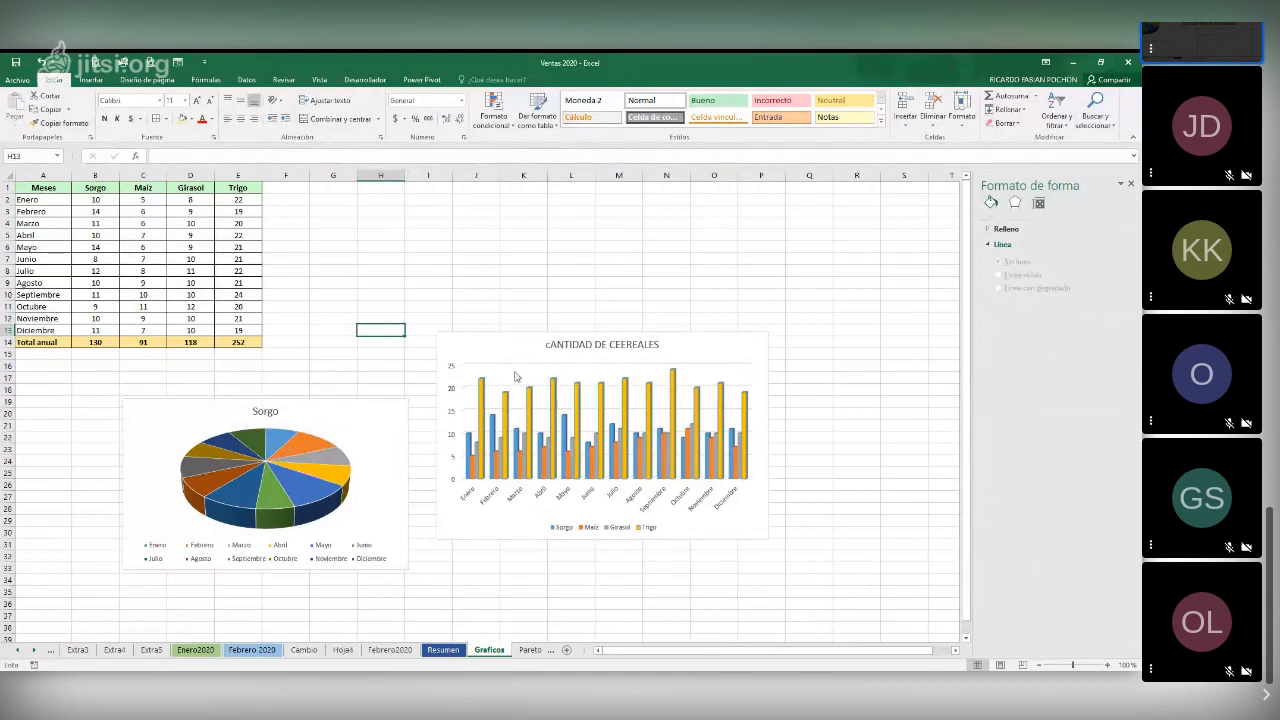
pyautogui.moveTo(49, 187); pyautogui.dragTo(191, 331)
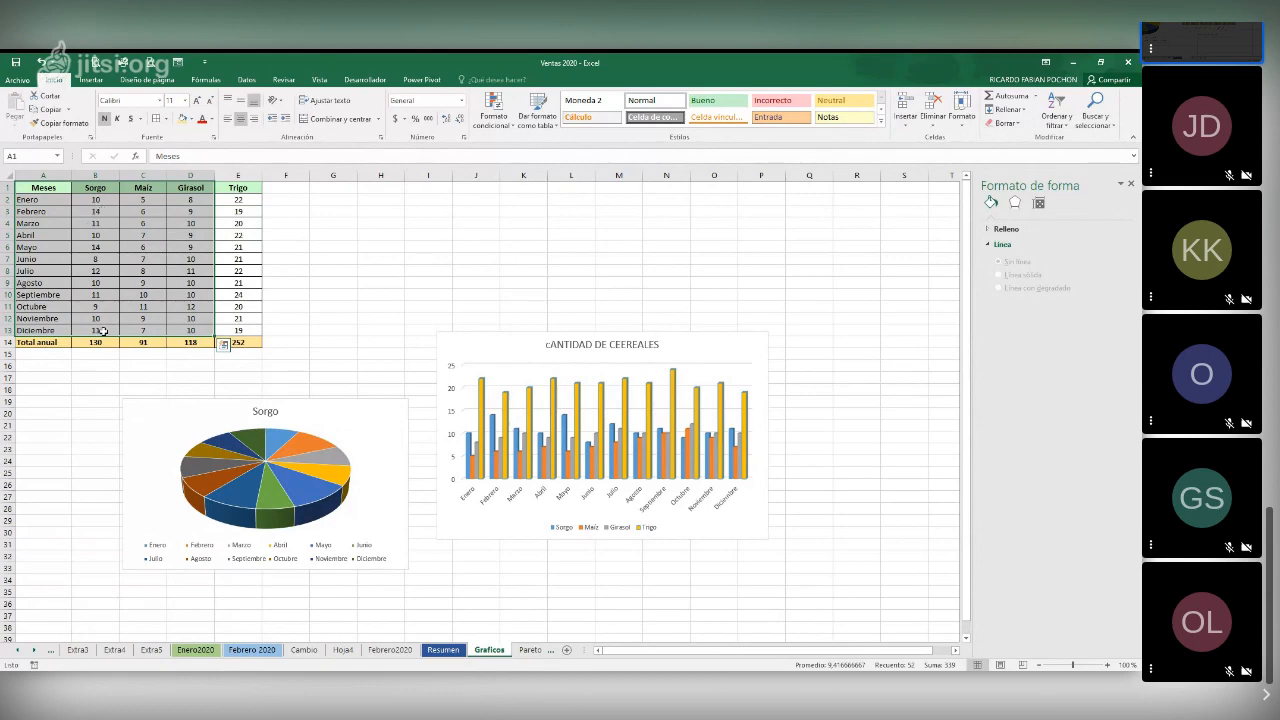
pyautogui.click(286, 235)
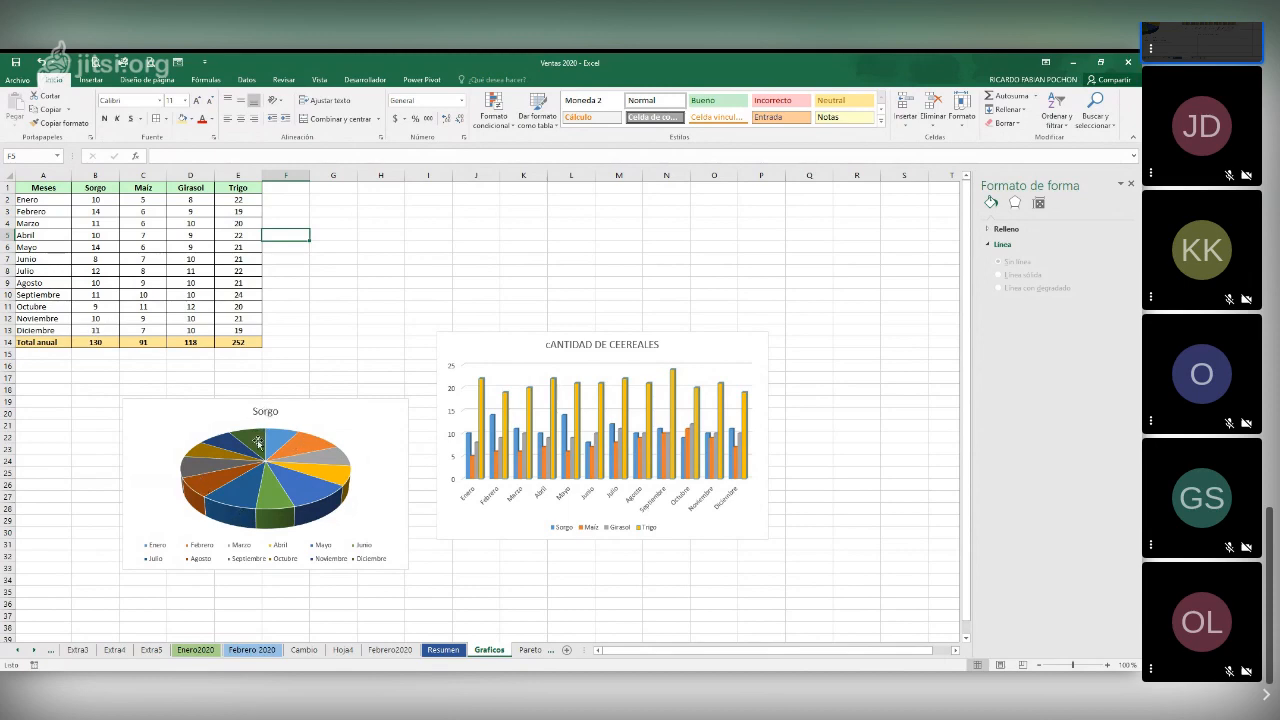
pyautogui.moveTo(262, 443)
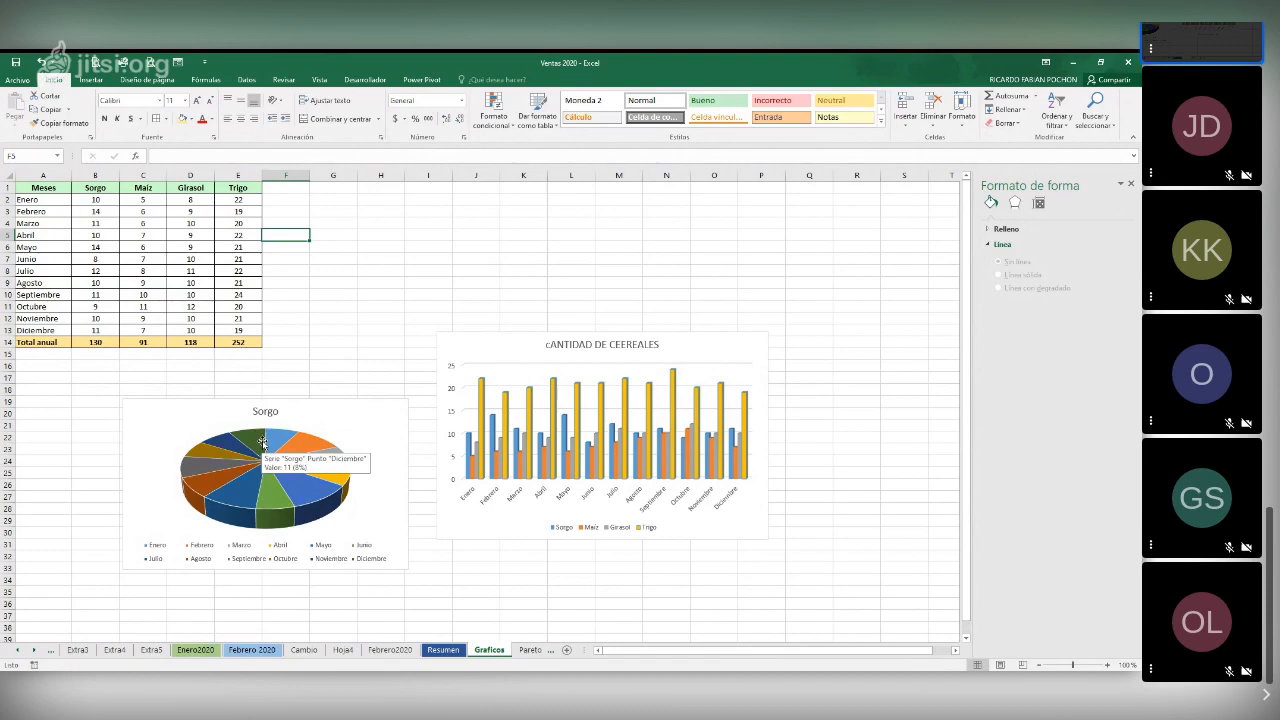
pyautogui.click(280, 438)
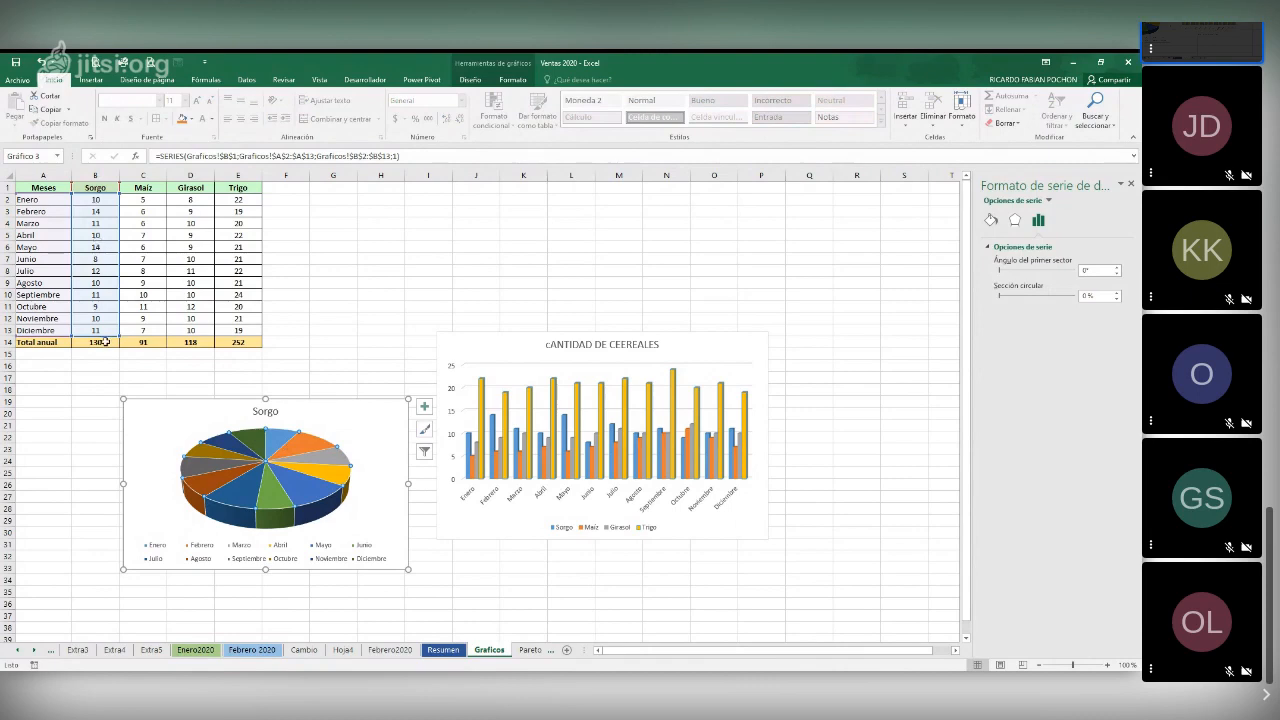
pyautogui.click(99, 200)
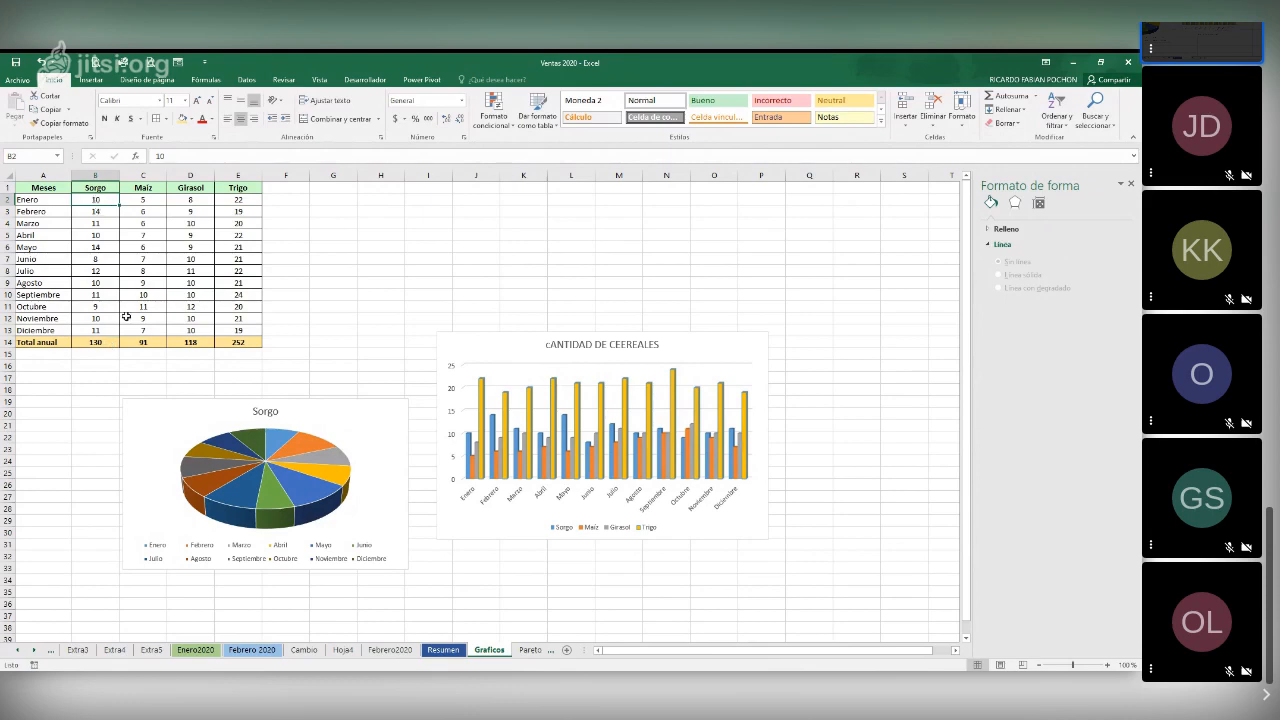
pyautogui.click(103, 342)
pyautogui.hotkey('ctrl', 'n')
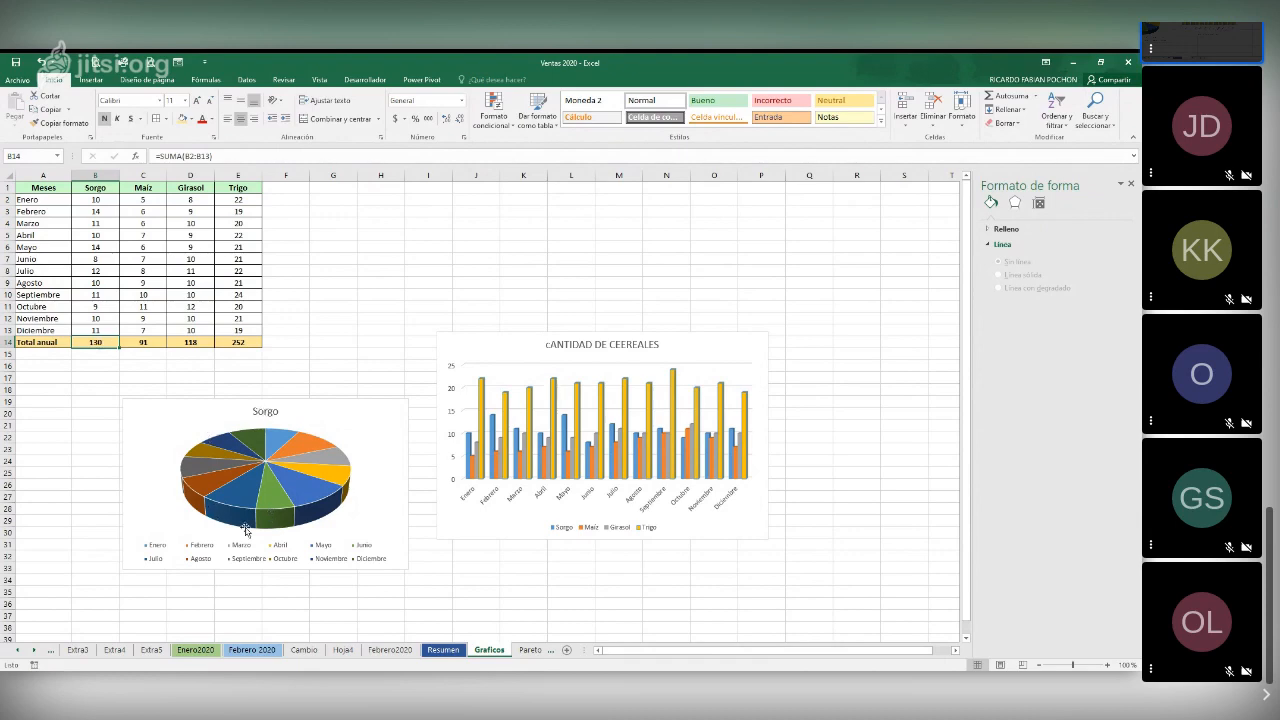
# Add data labels to the slices of the Sorgo pie chart
pyautogui.click(281, 437)
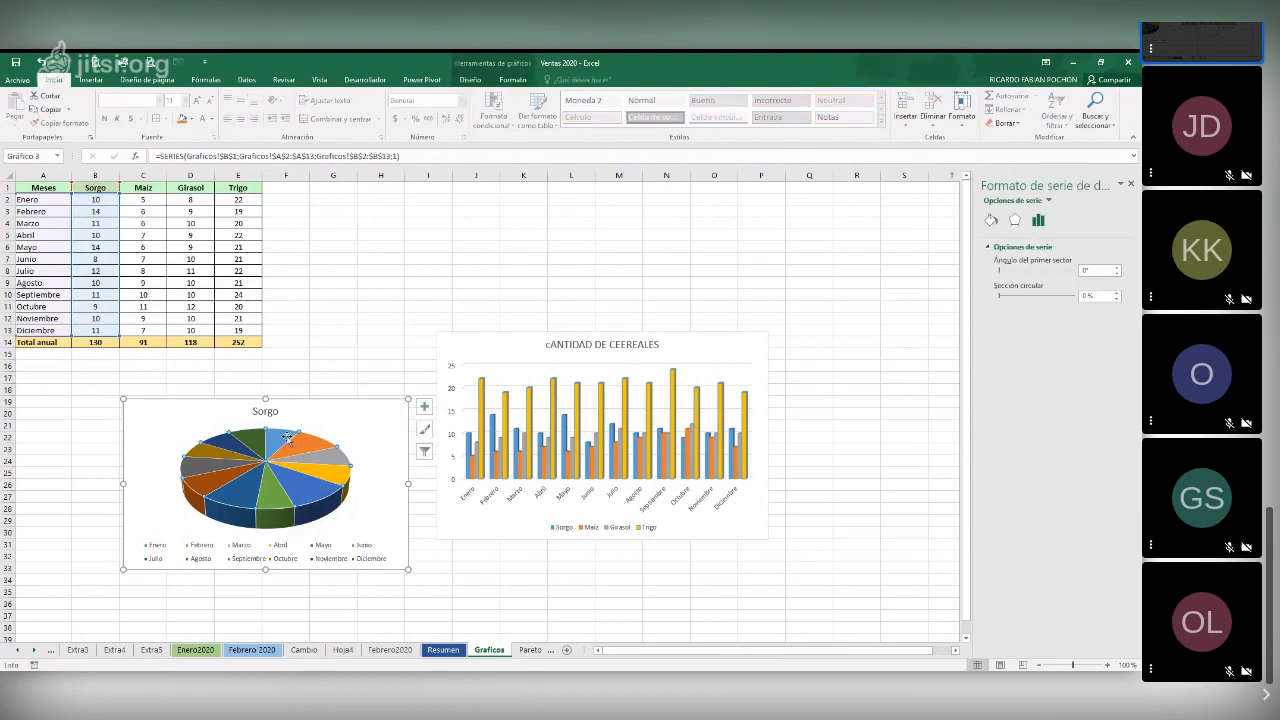
pyautogui.rightClick(287, 437)
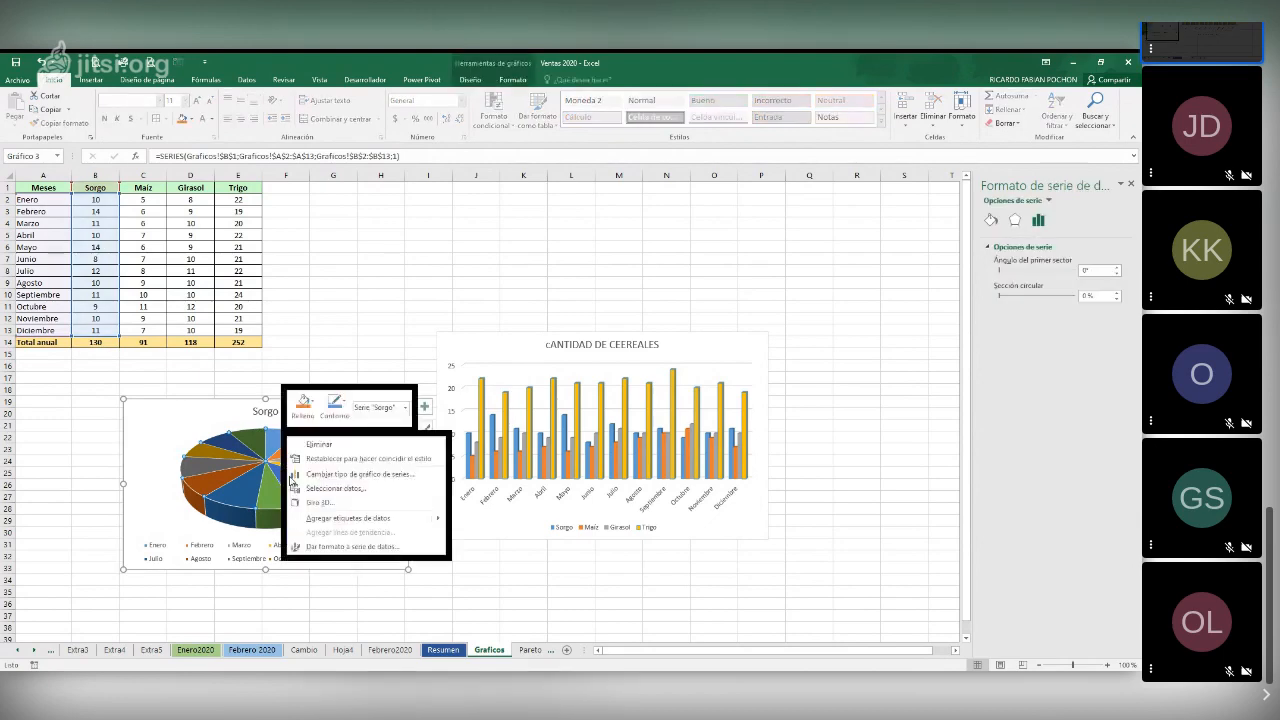
pyautogui.moveTo(350, 518)
pyautogui.click(478, 520)
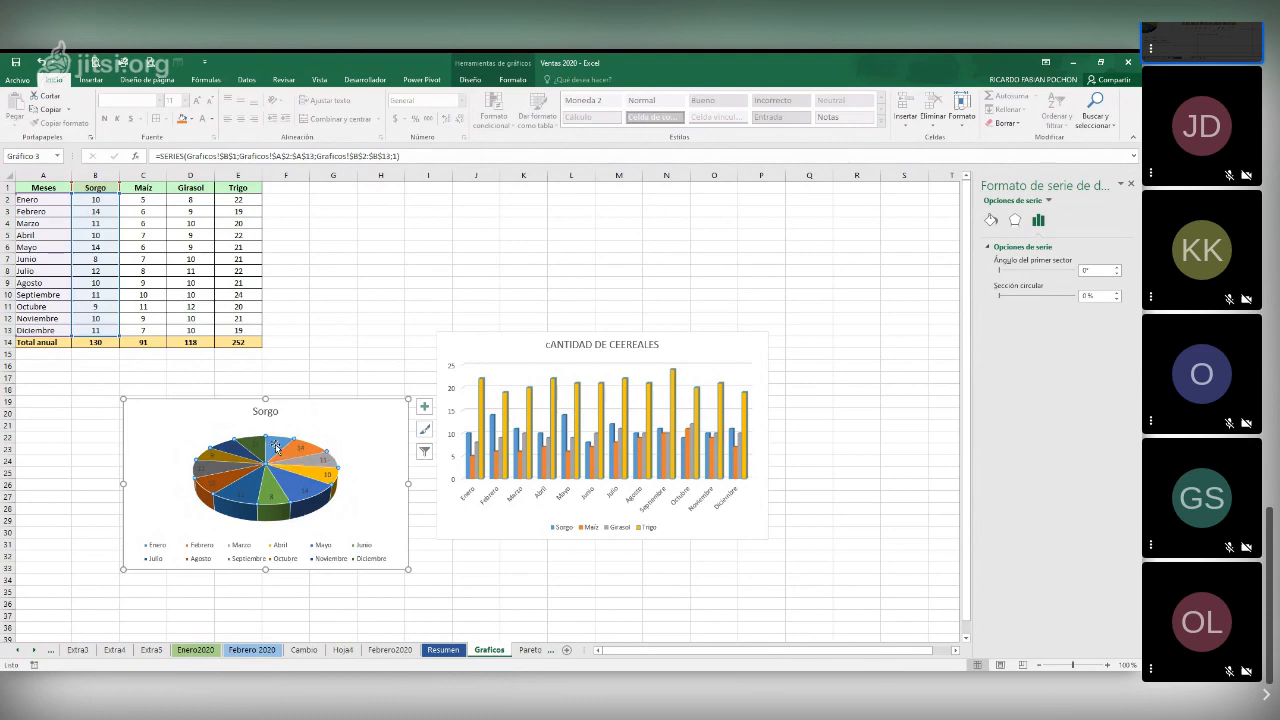
# Format the Sorgo pie chart's data labels to show the percentage alongside the value
pyautogui.rightClick(276, 447)
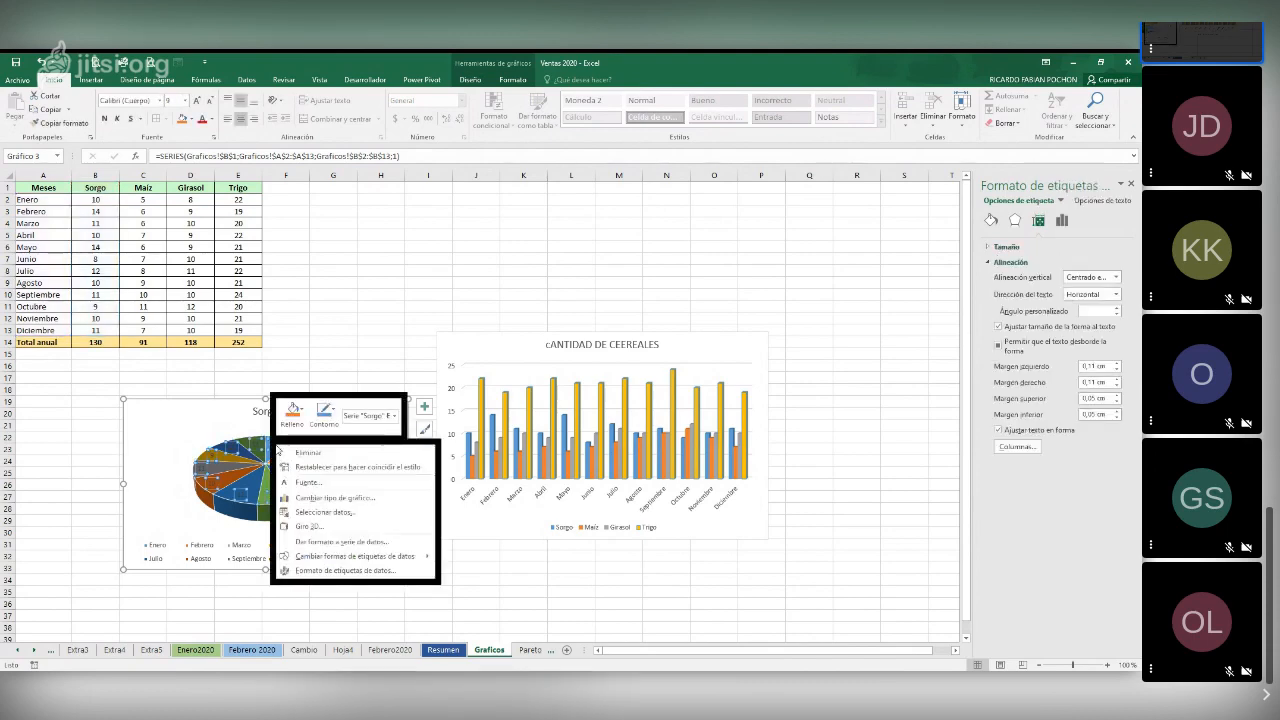
pyautogui.click(340, 571)
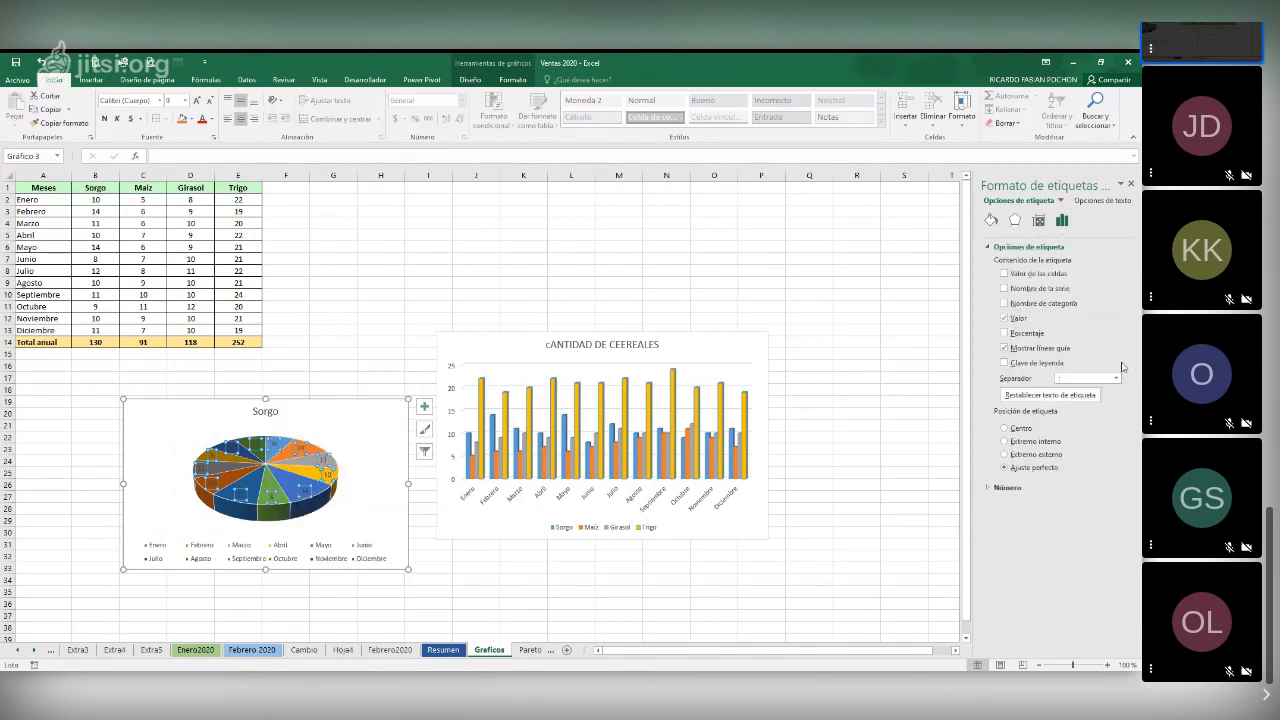
pyautogui.click(1004, 317)
pyautogui.click(1004, 317)
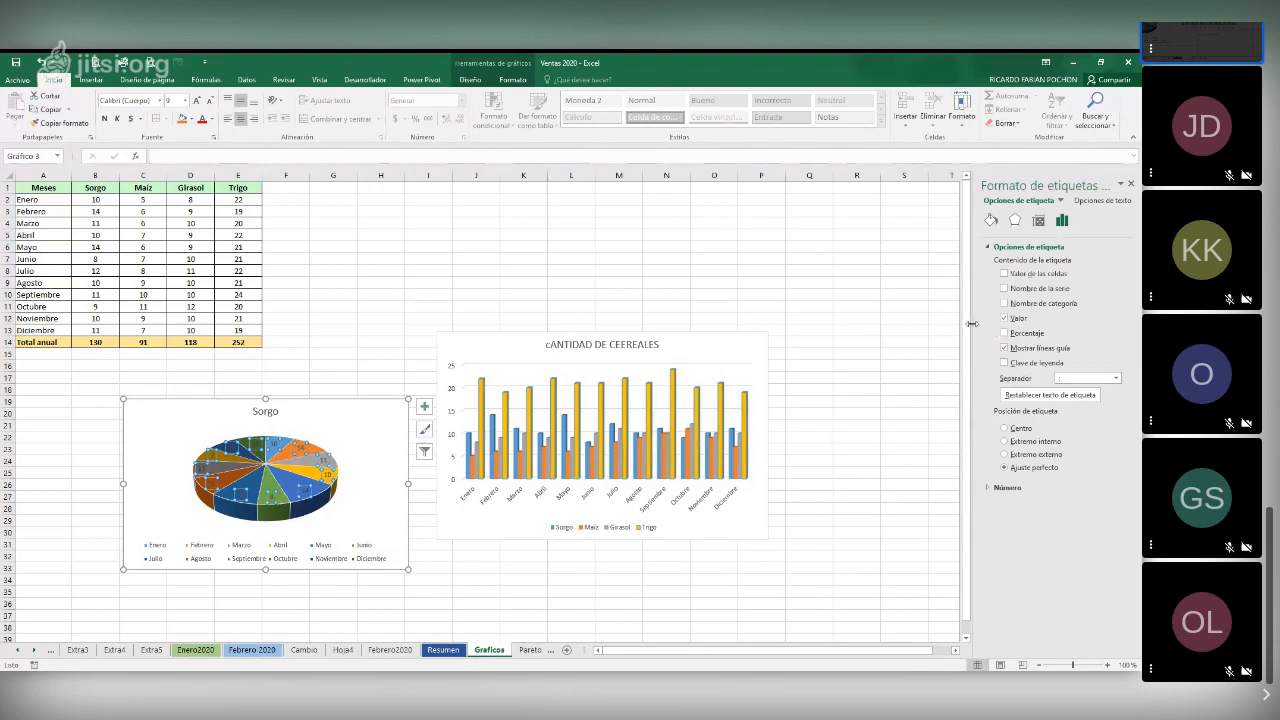
pyautogui.click(1005, 333)
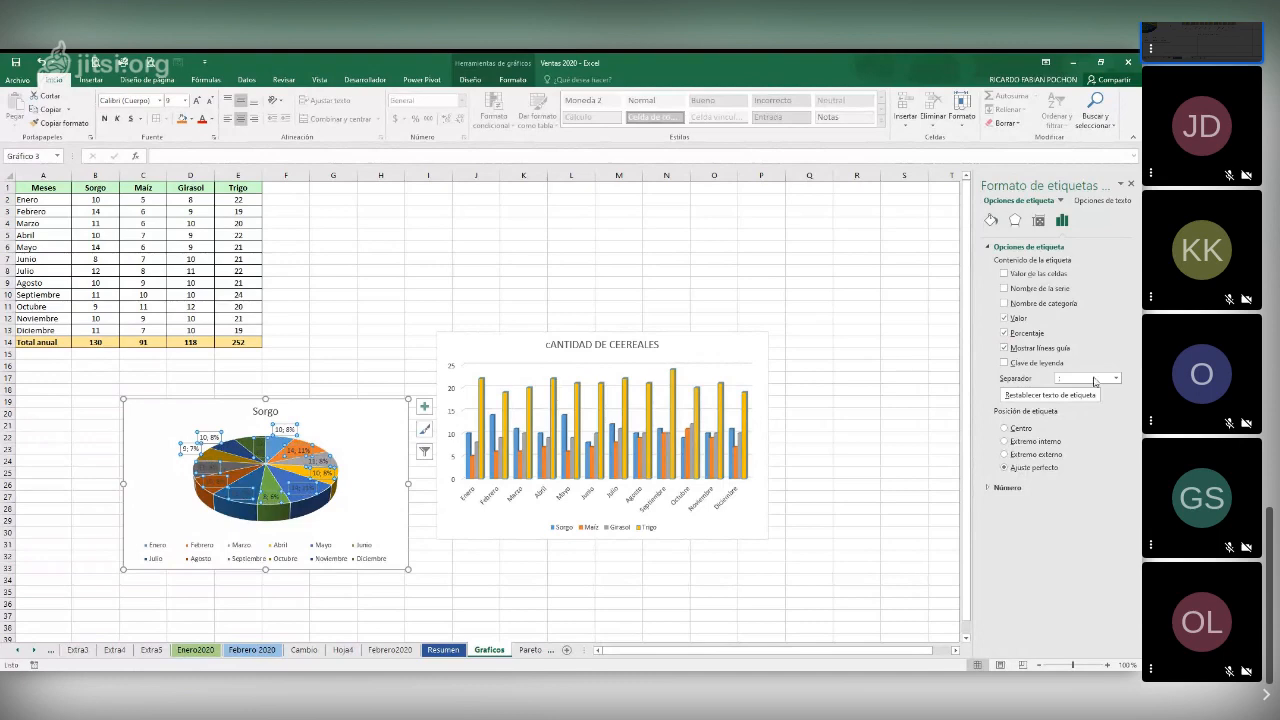
# Separate the parts of the pie labels with a new line and include the category name
pyautogui.click(1062, 378)
pyautogui.click(1116, 378)
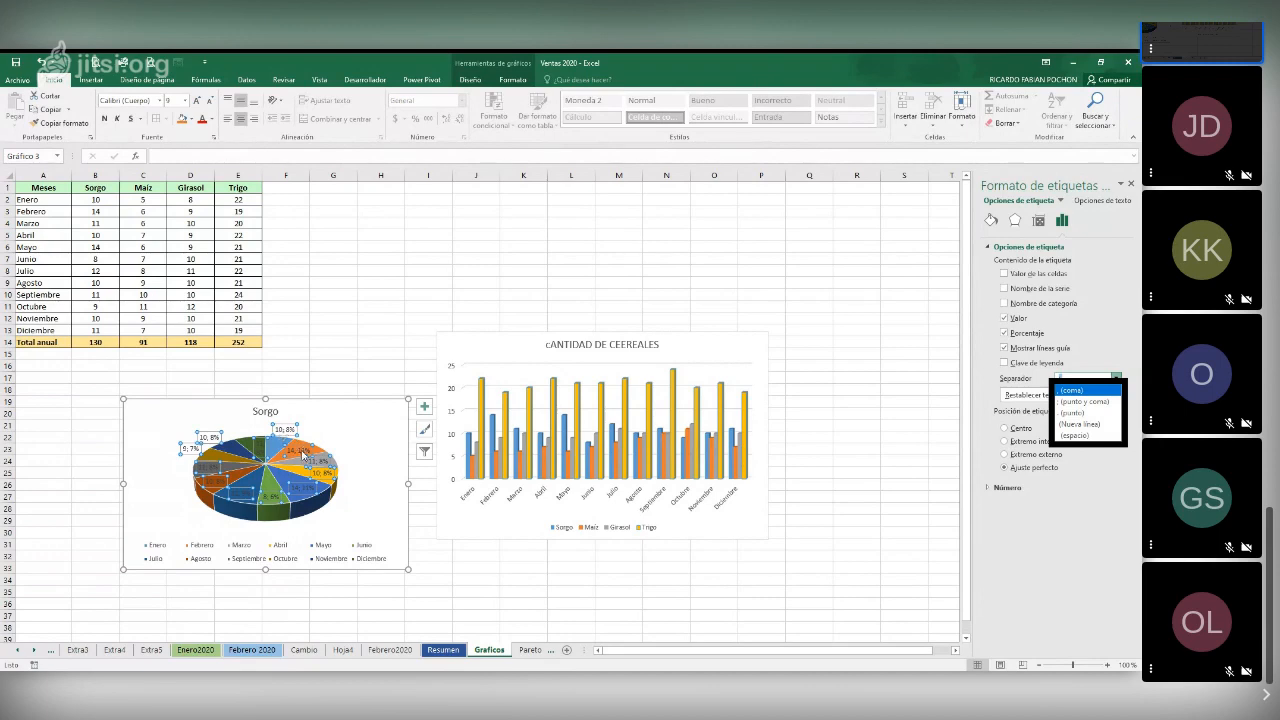
pyautogui.click(1084, 425)
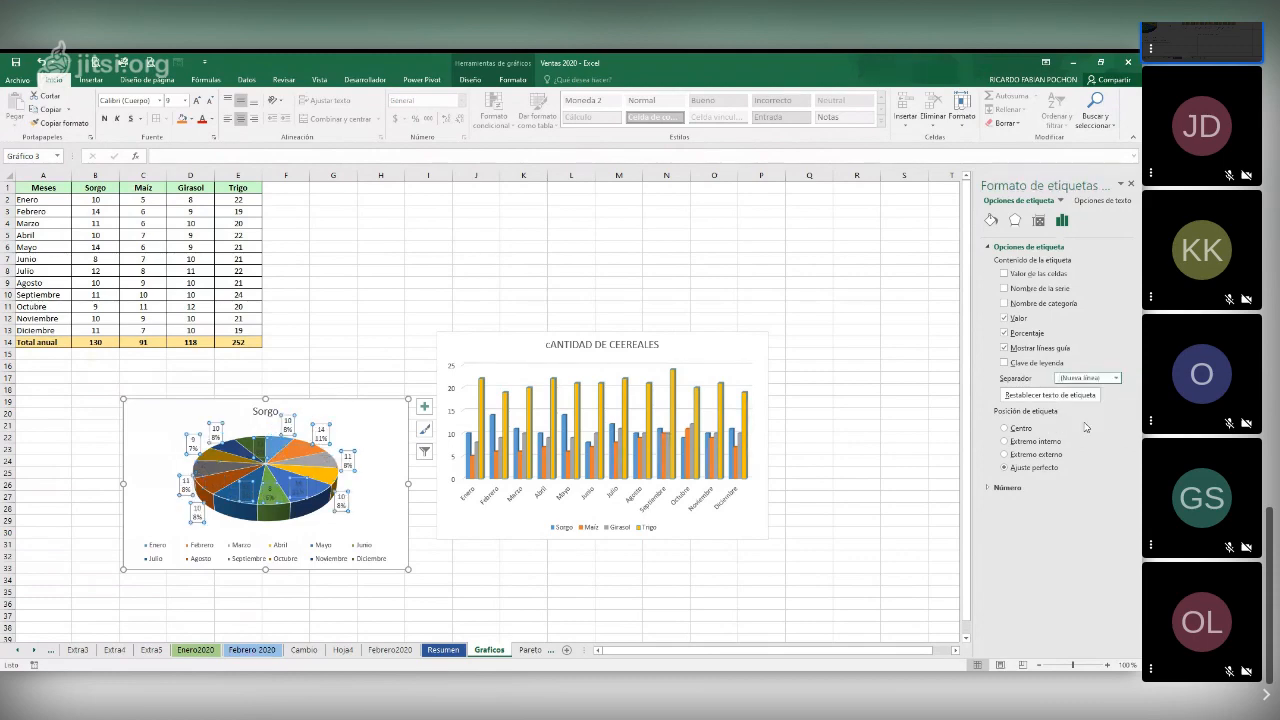
pyautogui.click(1005, 304)
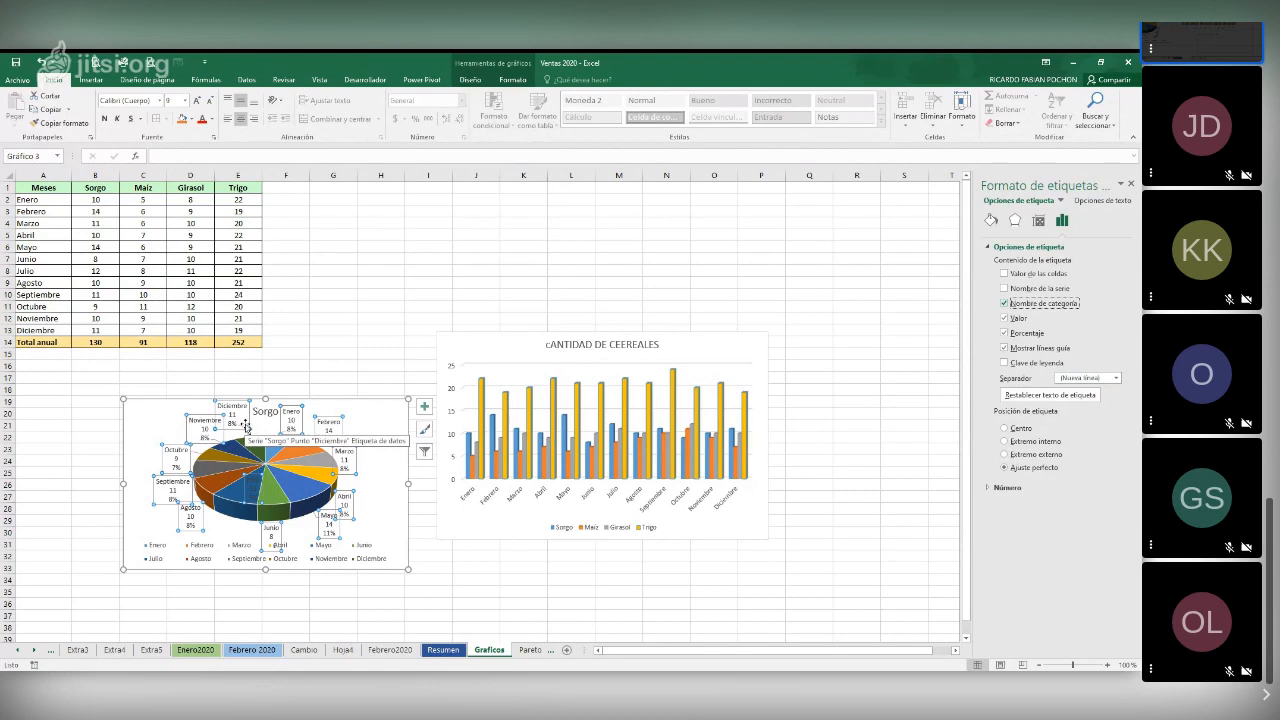
# Enlarge the Sorgo pie chart and widen its plot area to give the labels more room
pyautogui.click(401, 425)
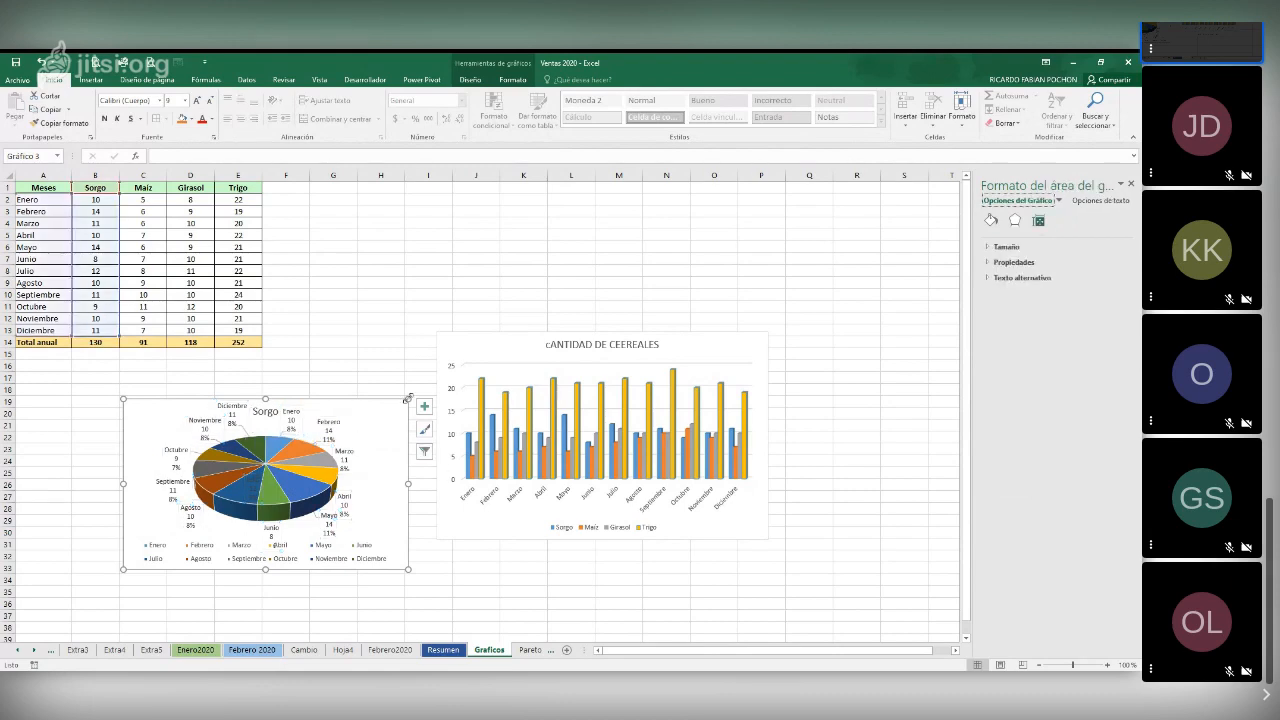
pyautogui.click(352, 380)
pyautogui.moveTo(410, 399); pyautogui.dragTo(455, 366)
pyautogui.click(410, 425)
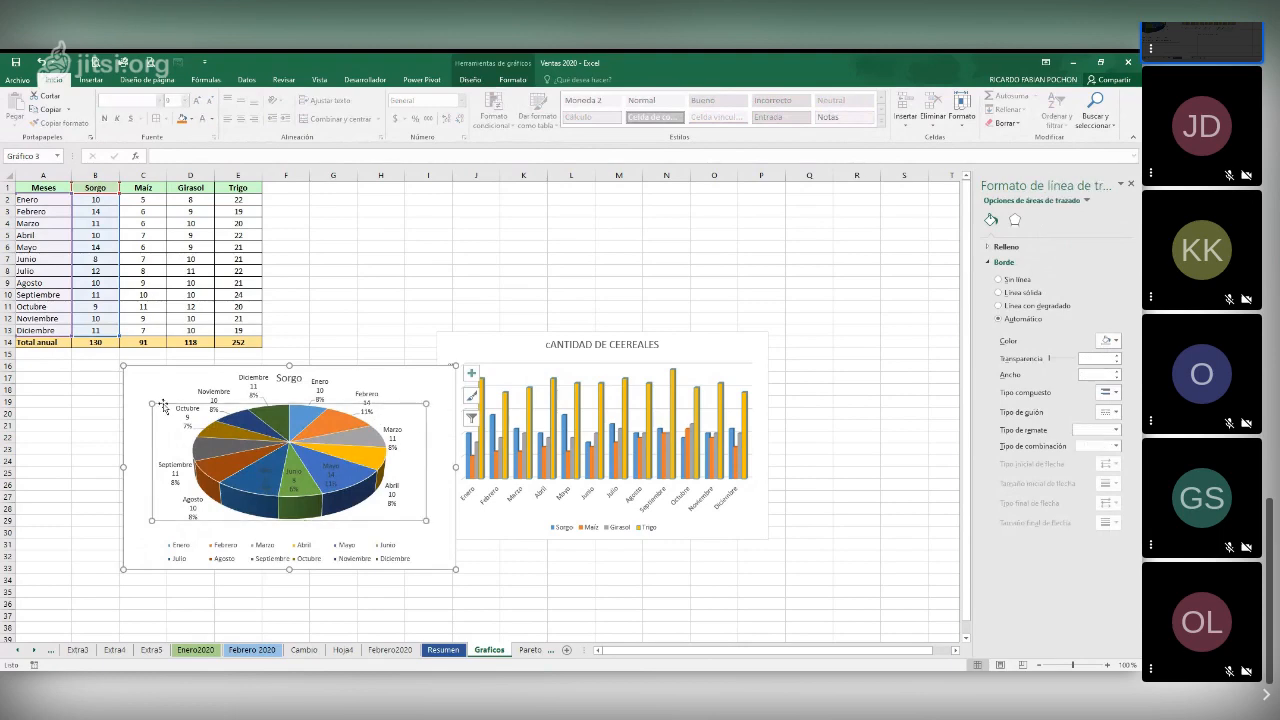
pyautogui.click(153, 544)
pyautogui.click(171, 512)
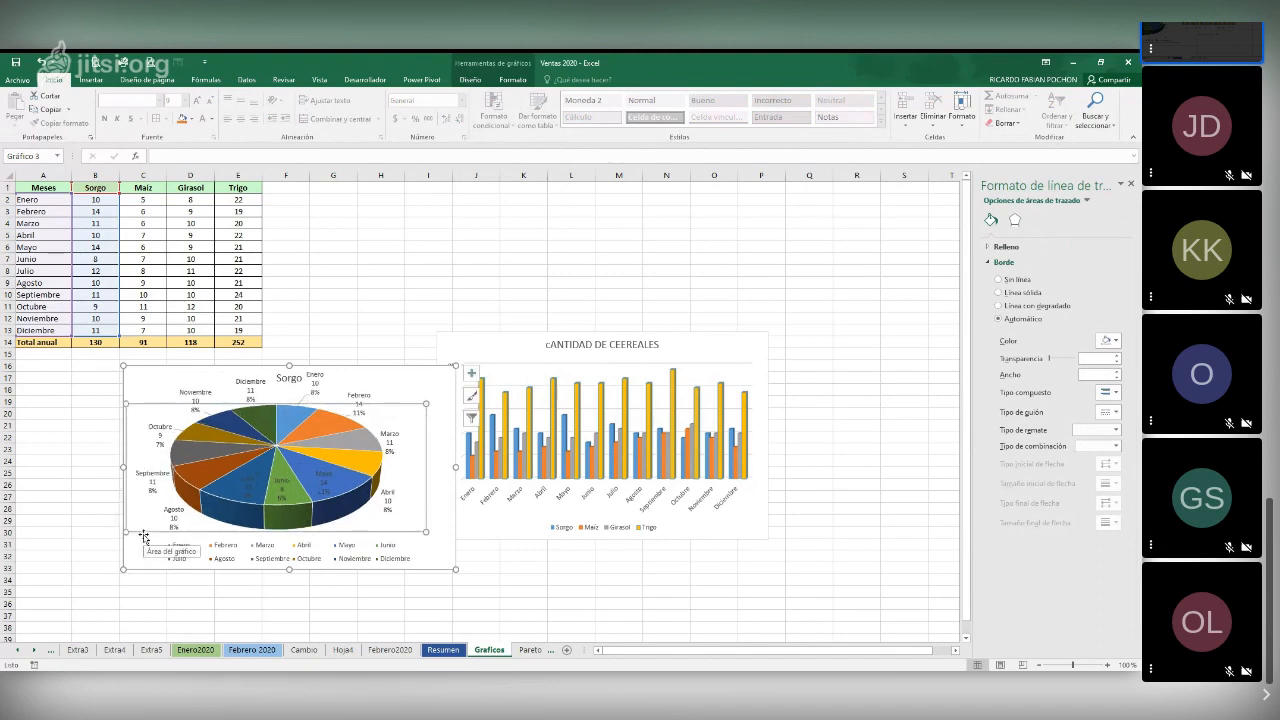
# Pull the Marzo slice slightly out of the Sorgo pie
pyautogui.click(358, 445)
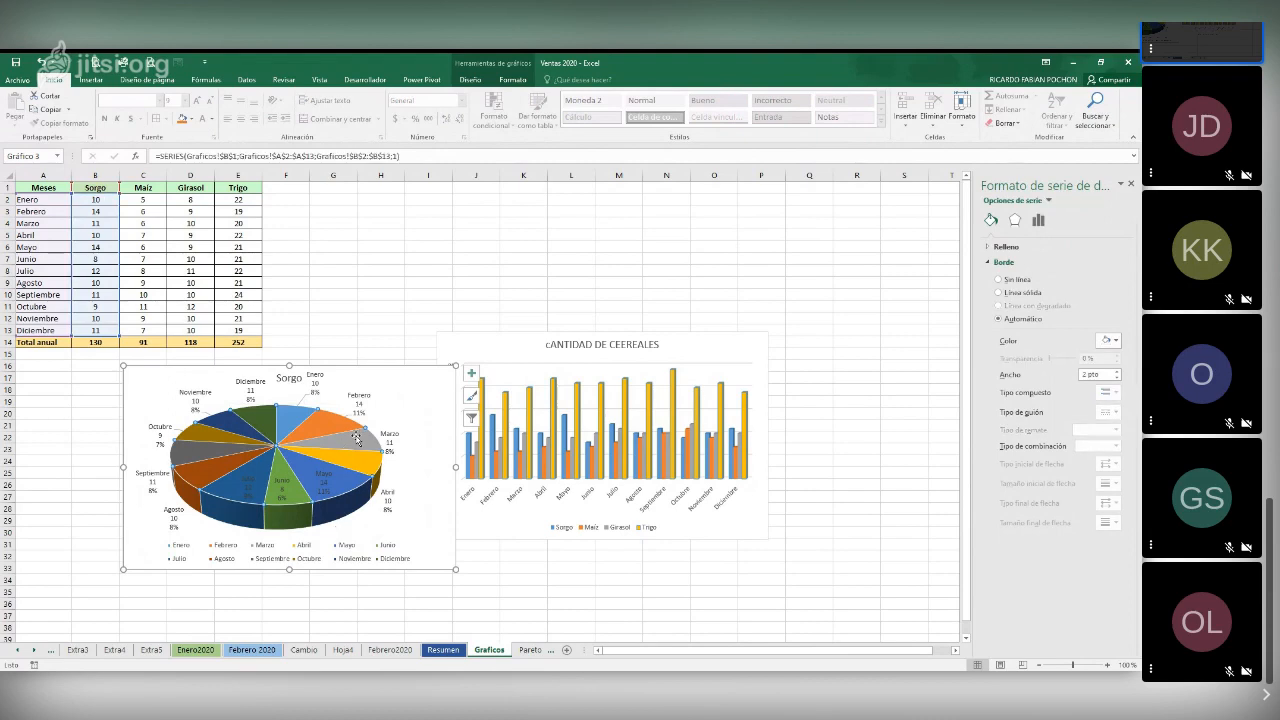
pyautogui.click(356, 438)
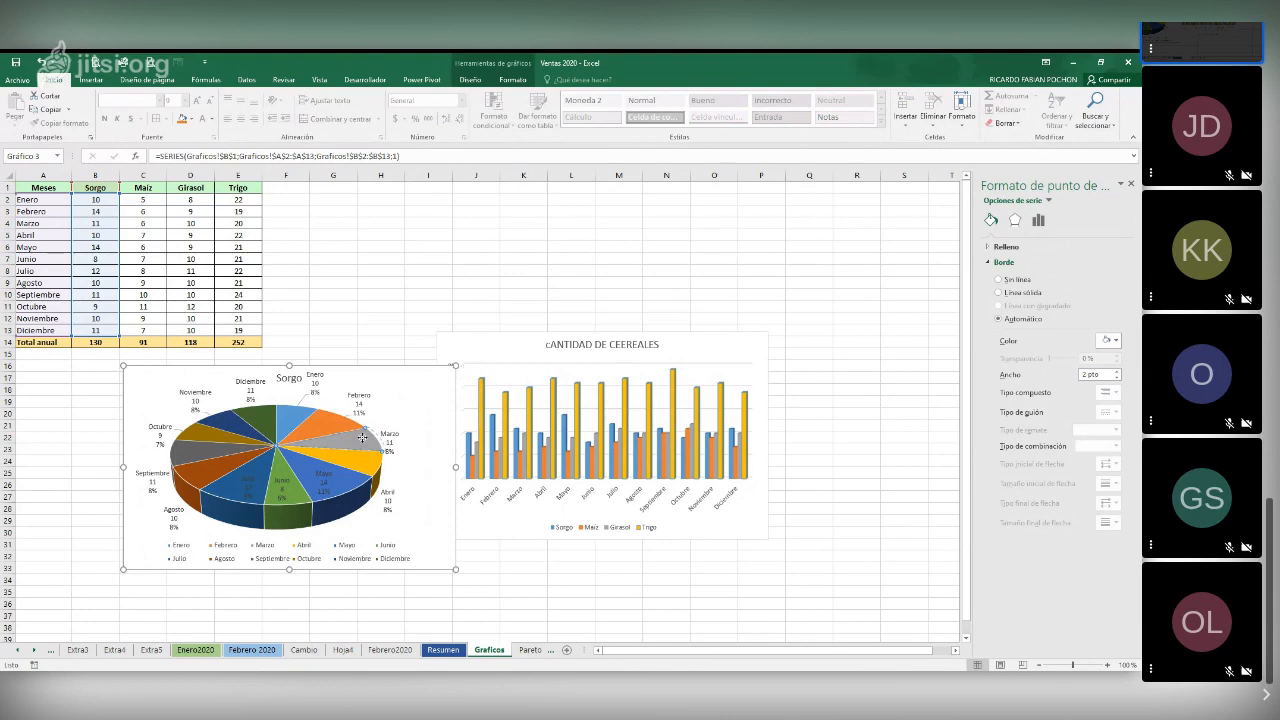
pyautogui.moveTo(360, 439); pyautogui.dragTo(382, 441)
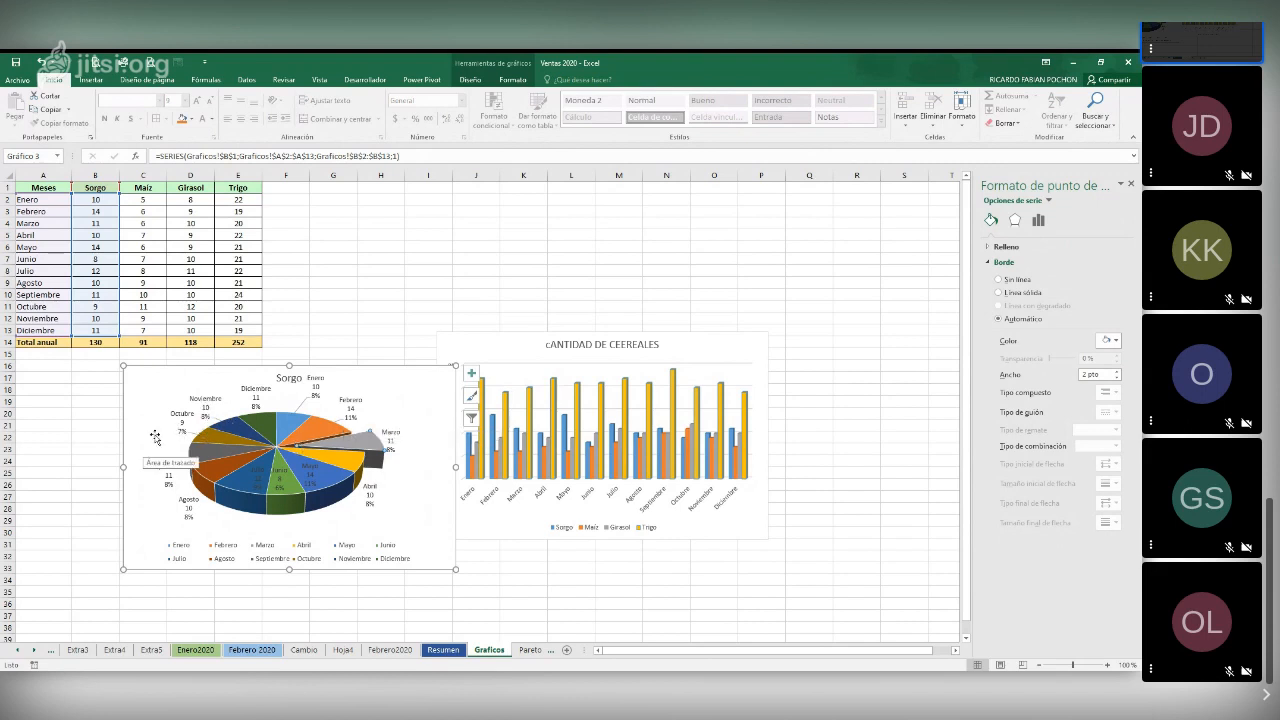
pyautogui.moveTo(216, 434)
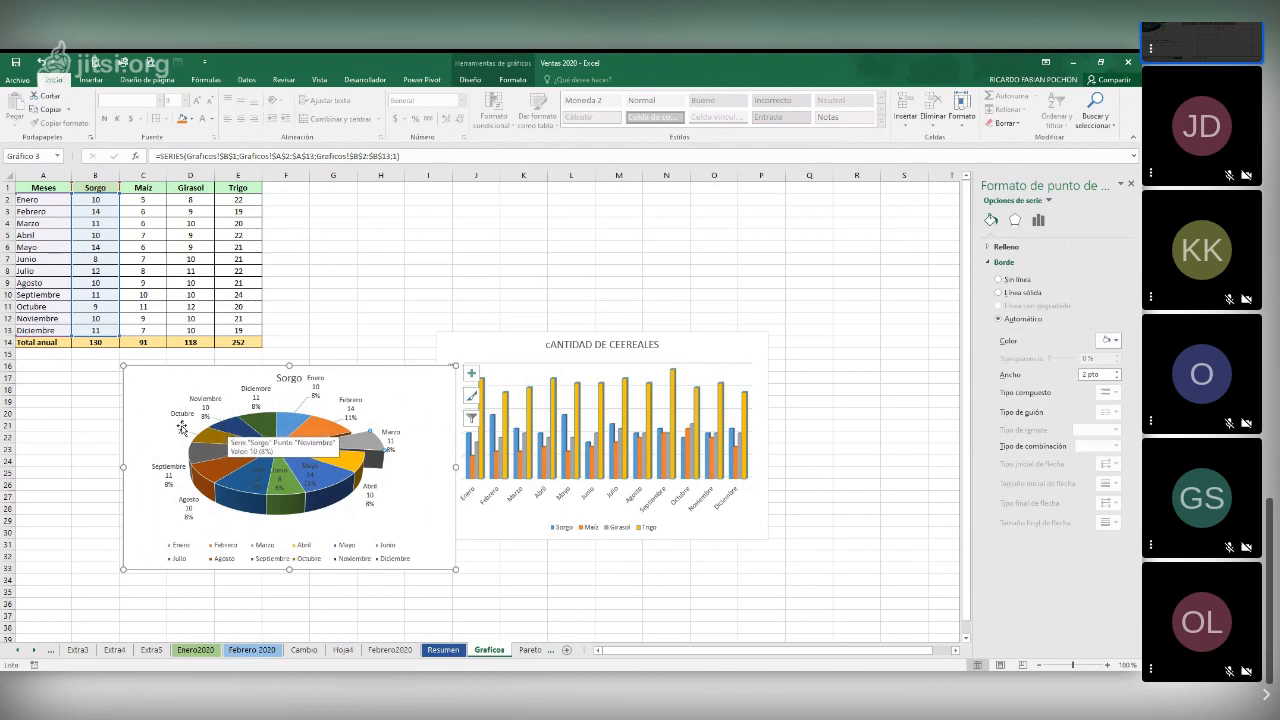
# Move the Julio, Junio and Mayo data labels off their slices and spread them out below the pie
pyautogui.click(266, 481)
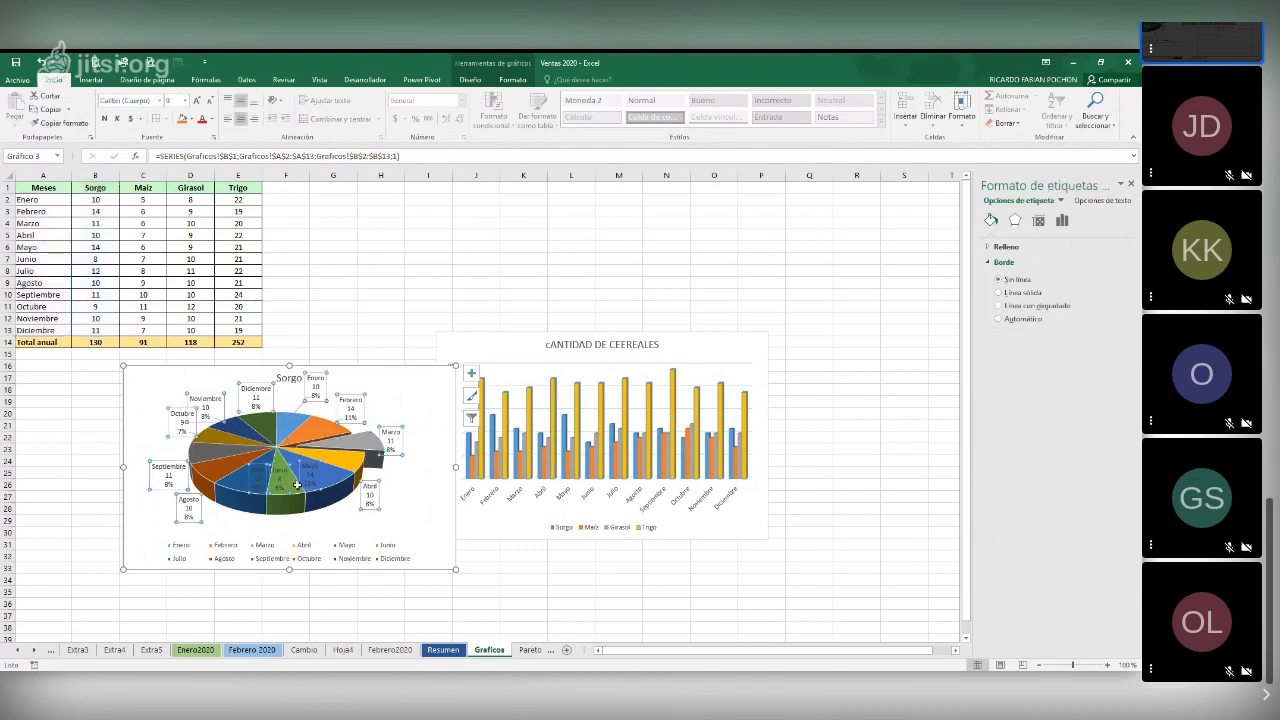
pyautogui.click(262, 480)
pyautogui.moveTo(262, 481); pyautogui.dragTo(285, 502)
pyautogui.click(258, 511)
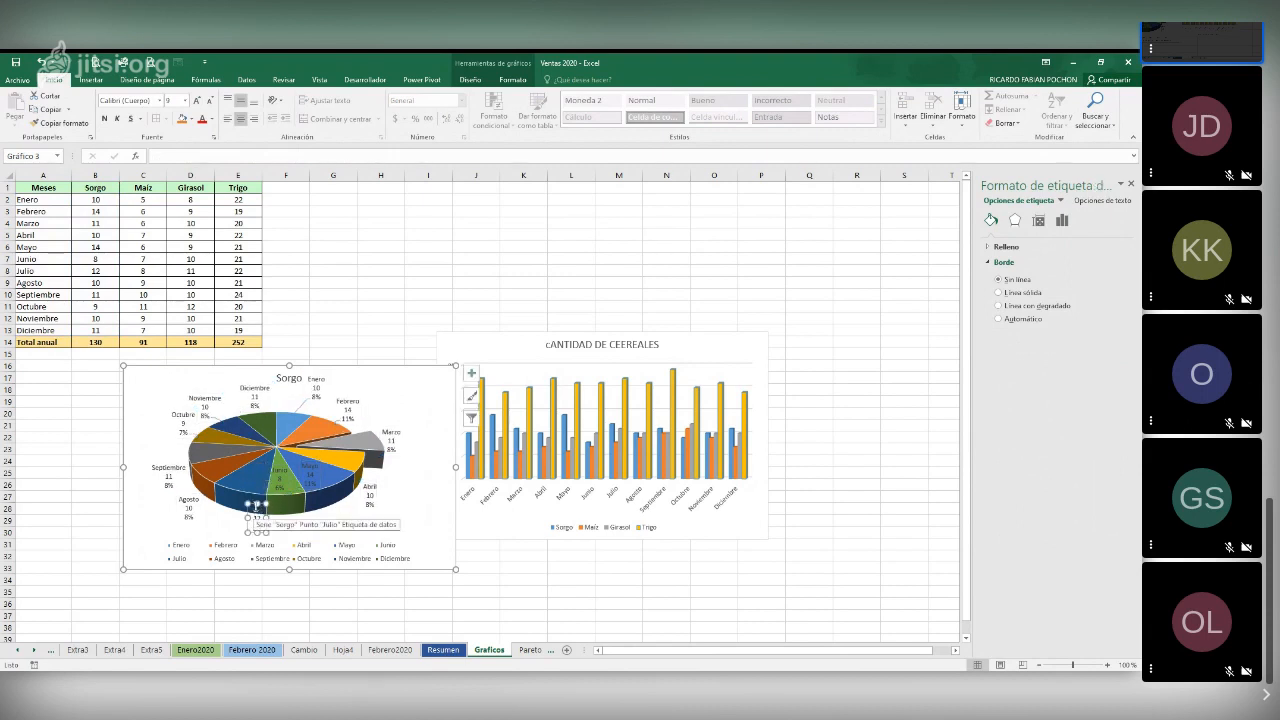
pyautogui.click(295, 495)
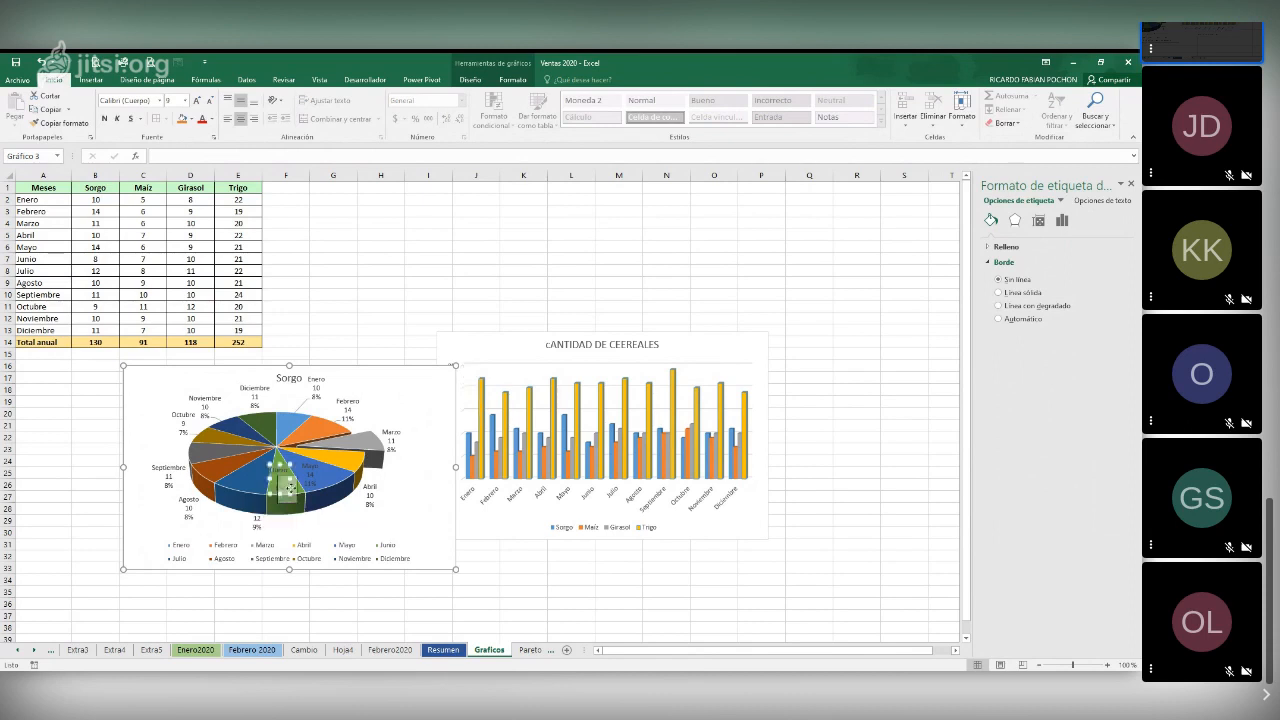
pyautogui.moveTo(334, 527); pyautogui.dragTo(333, 527)
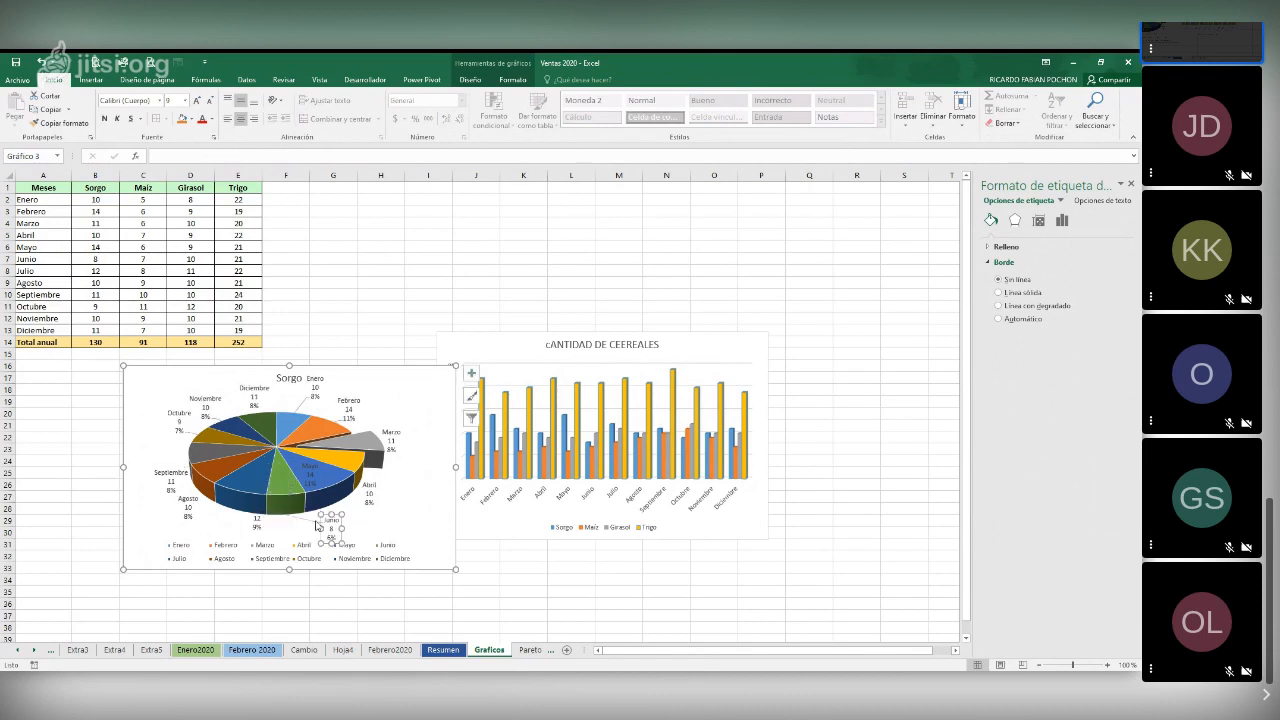
pyautogui.moveTo(310, 470); pyautogui.dragTo(374, 529)
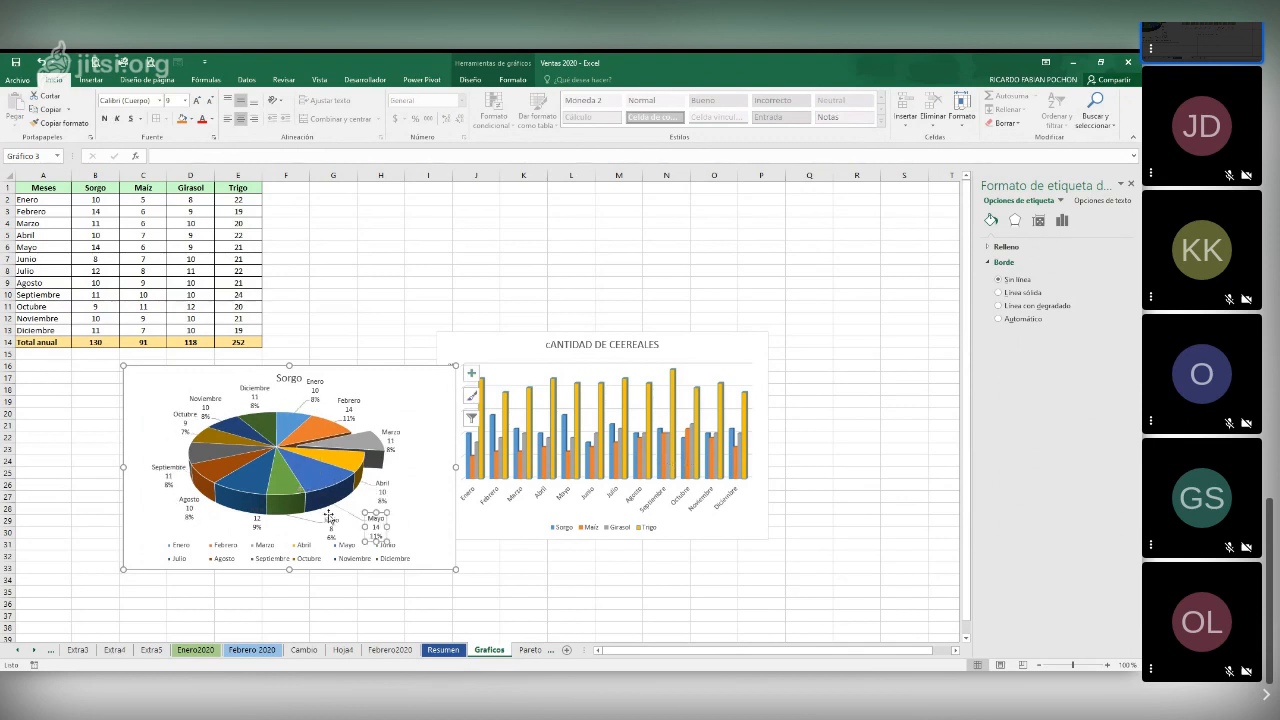
pyautogui.click(257, 523)
pyautogui.moveTo(257, 523); pyautogui.dragTo(212, 537)
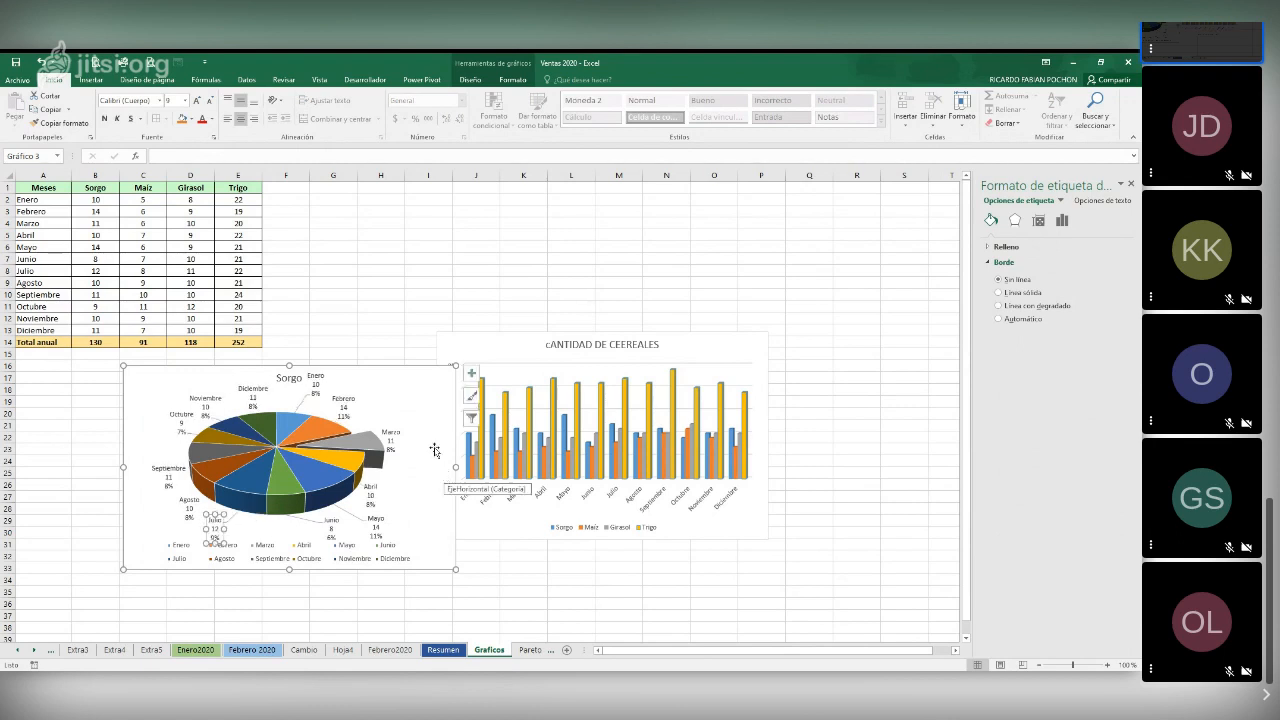
pyautogui.click(409, 311)
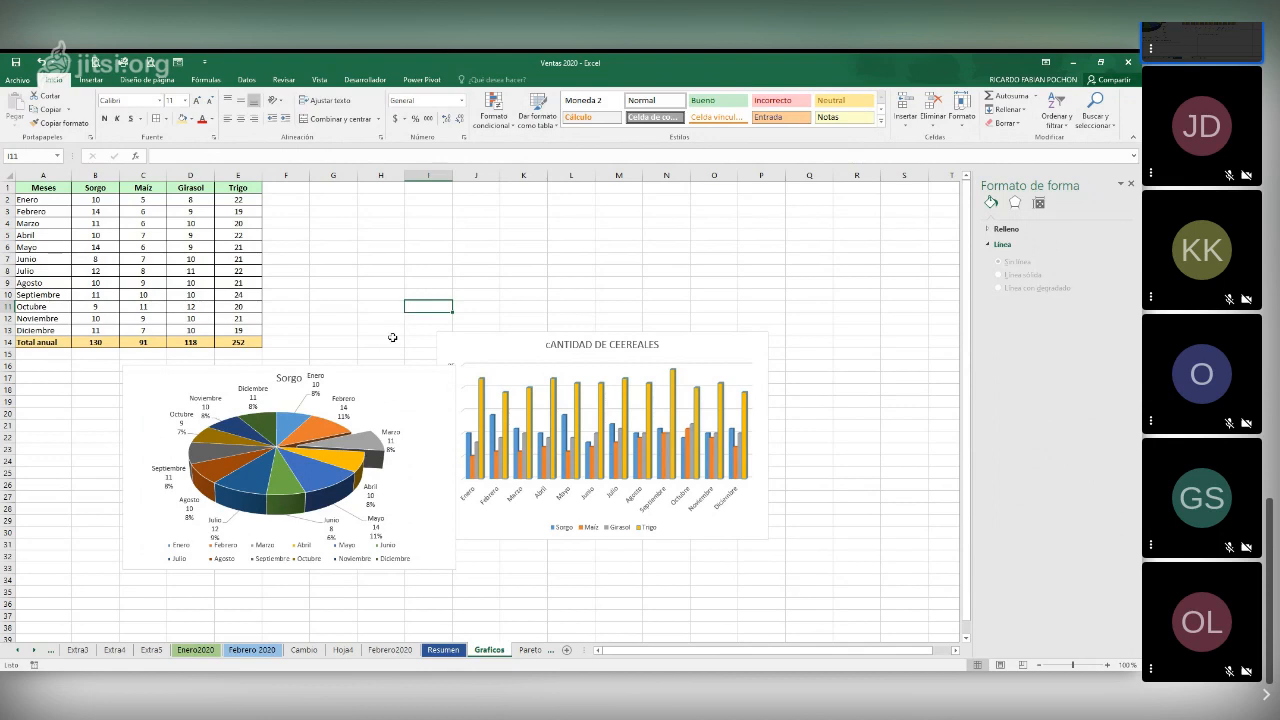
# Insert an empty 3-D column chart and place it above the existing charts, to the right of the data table
pyautogui.click(381, 274)
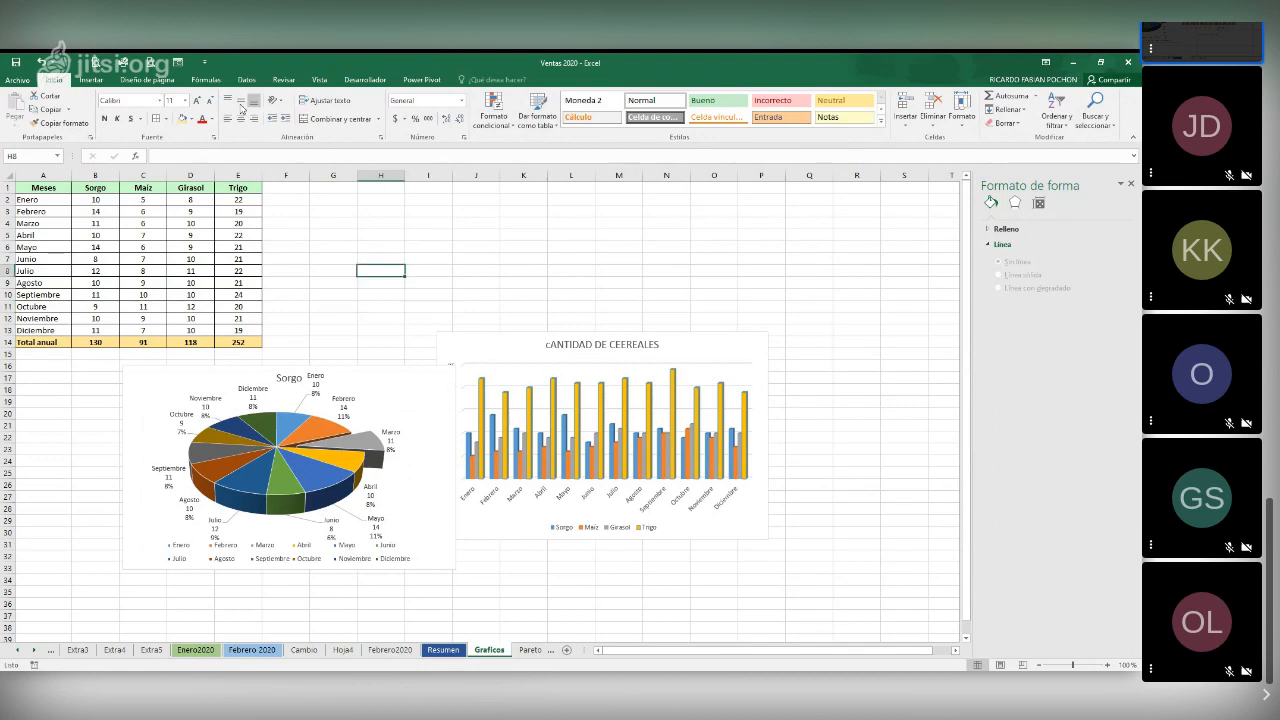
pyautogui.click(90, 81)
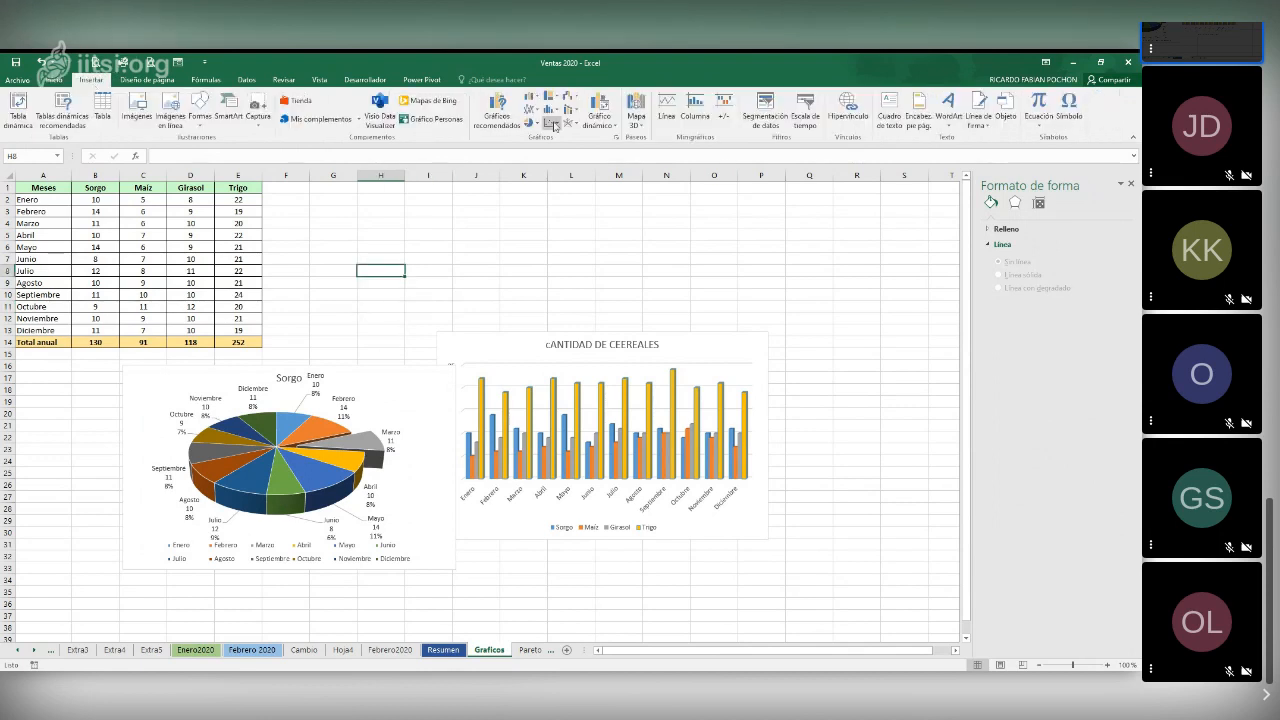
pyautogui.click(532, 97)
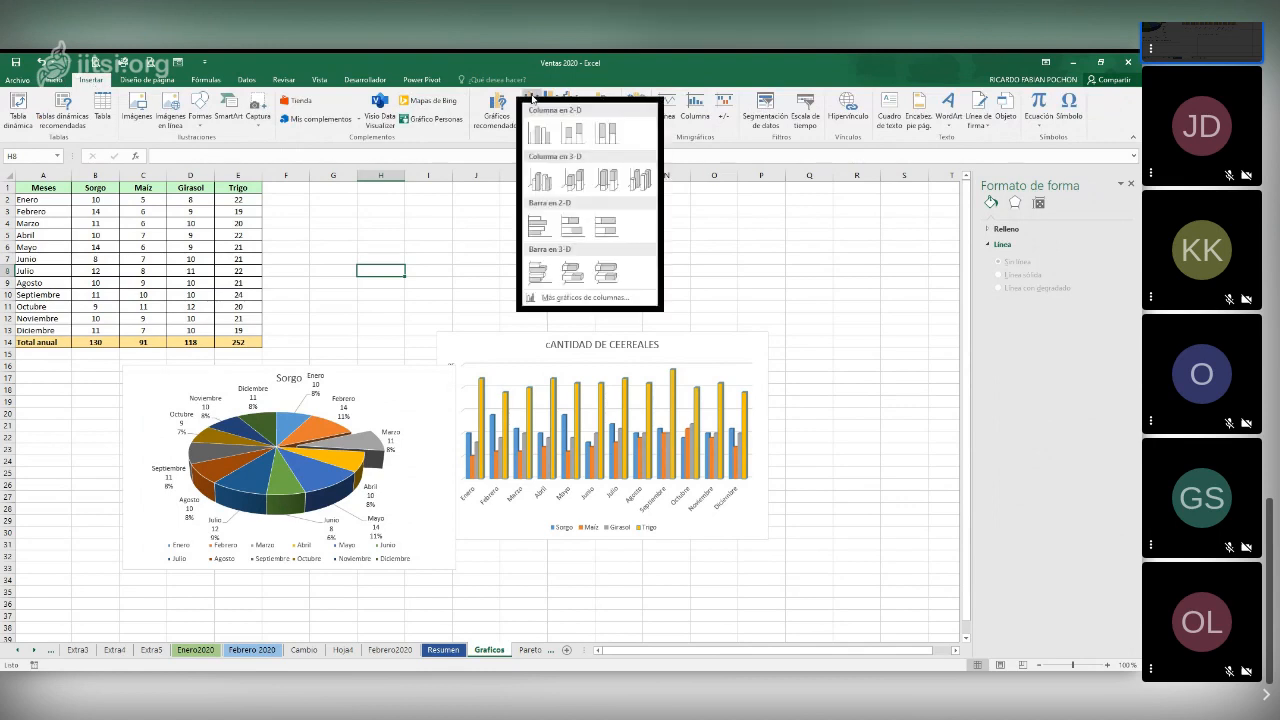
pyautogui.click(809, 348)
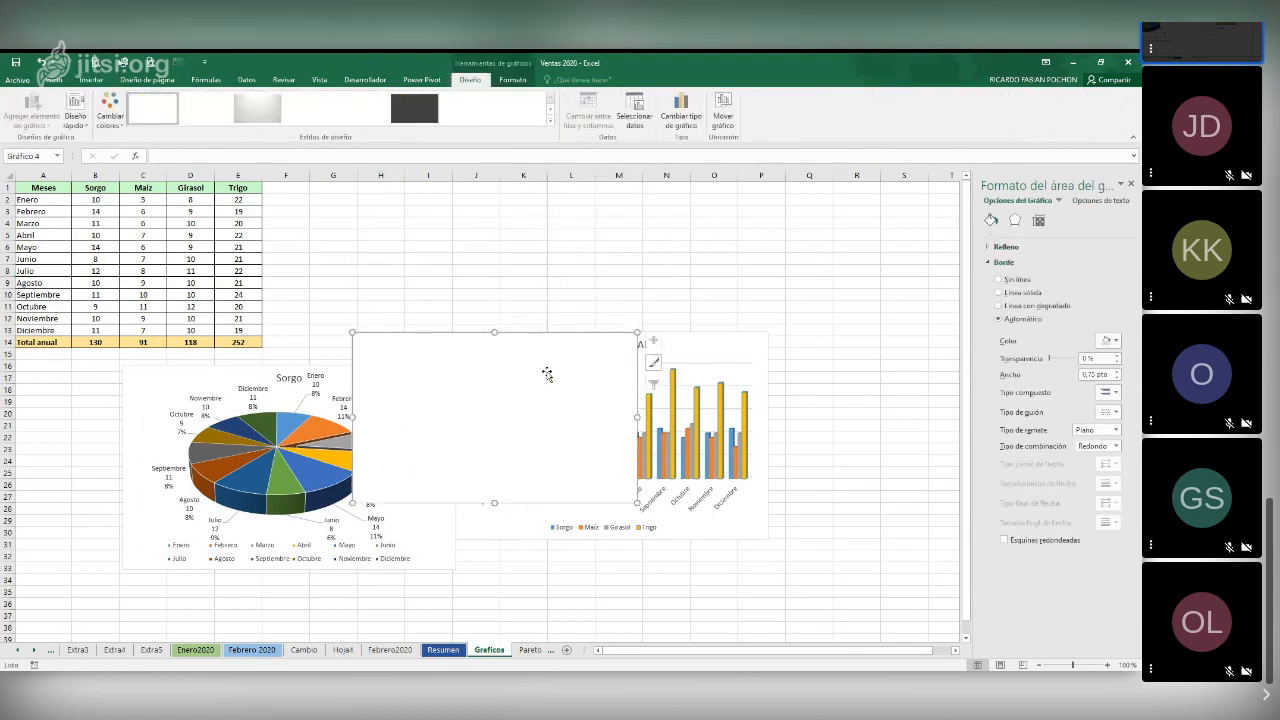
pyautogui.moveTo(543, 336); pyautogui.dragTo(508, 222)
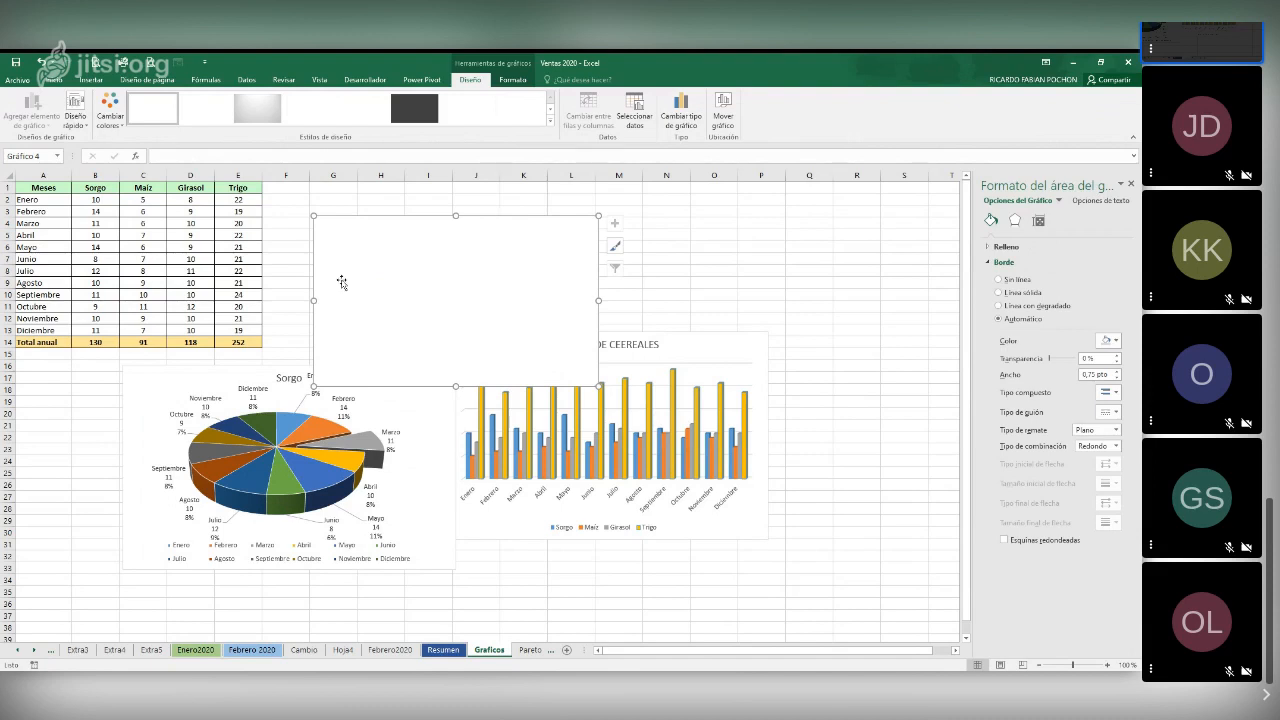
# Add a Sorgo series to the empty column chart, named from B1 with values B2:B13
pyautogui.click(632, 118)
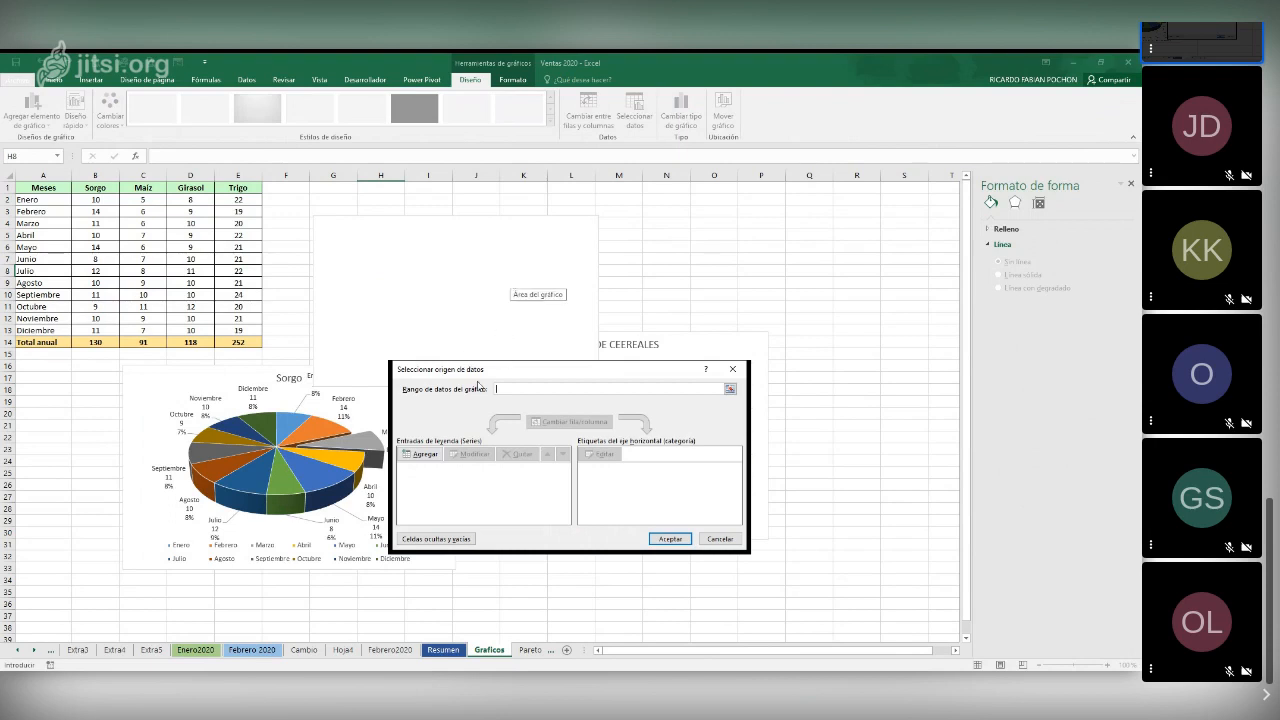
pyautogui.click(423, 457)
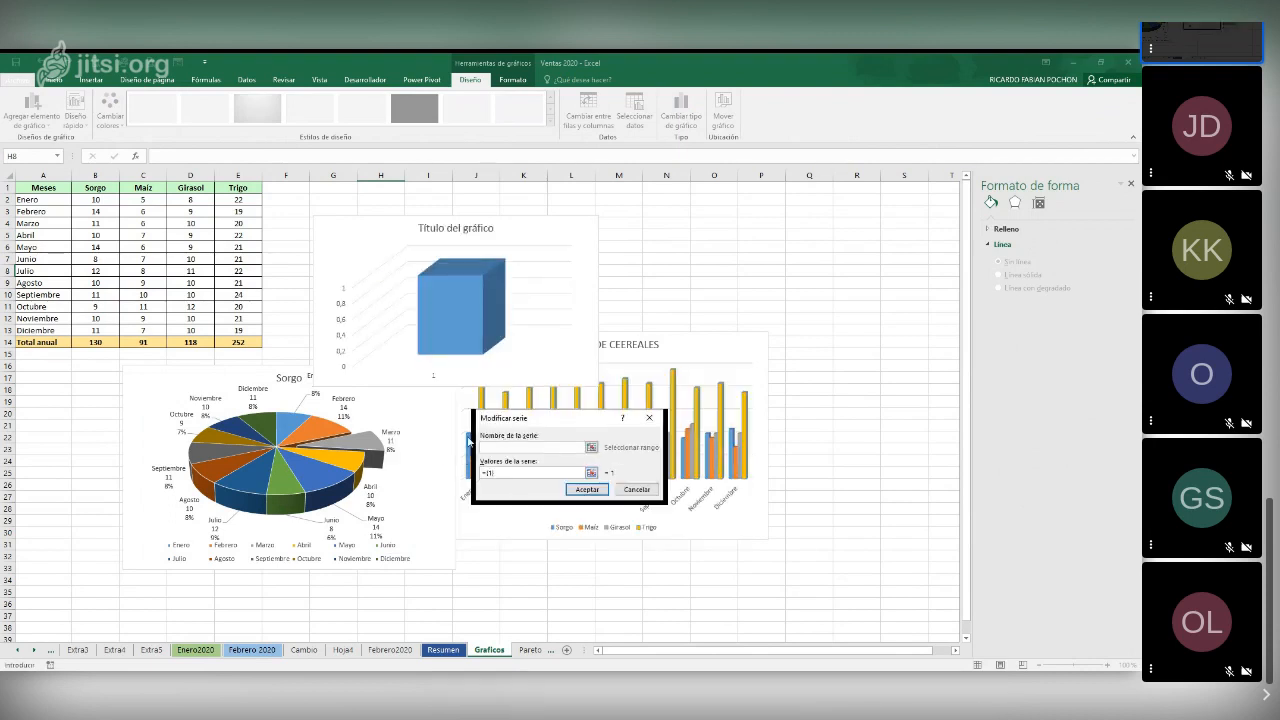
pyautogui.click(97, 186)
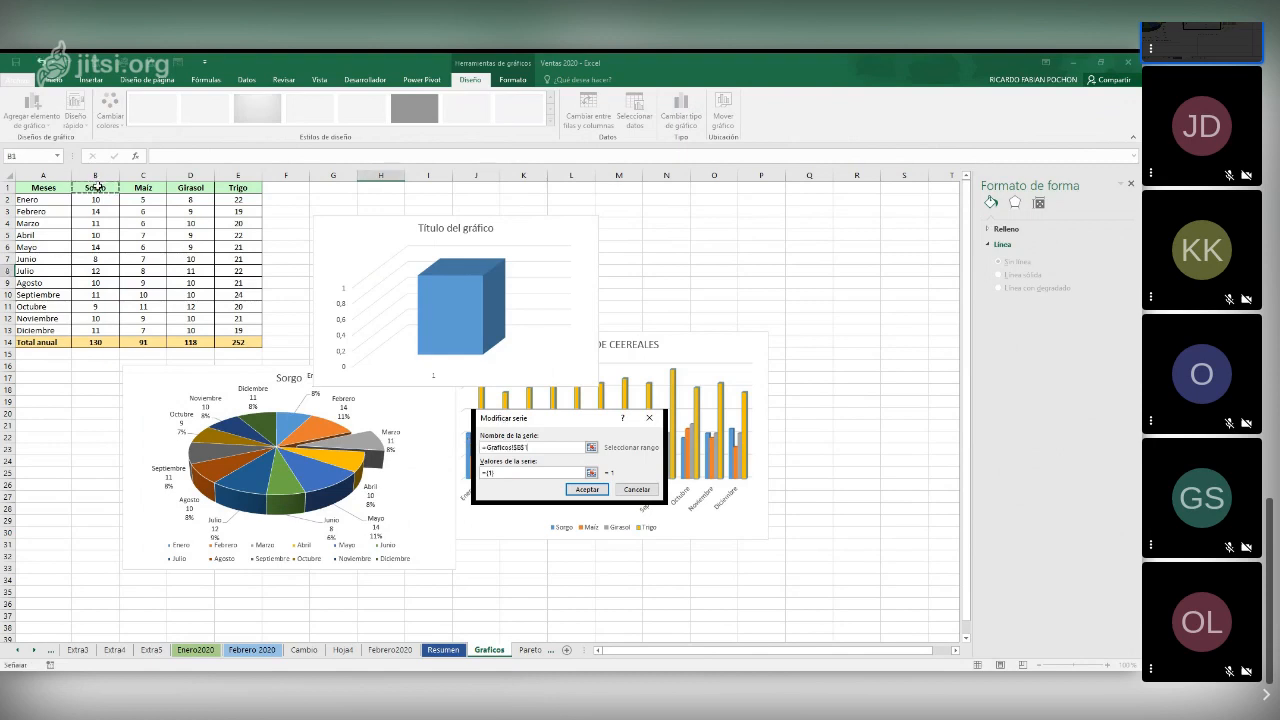
pyautogui.click(508, 472)
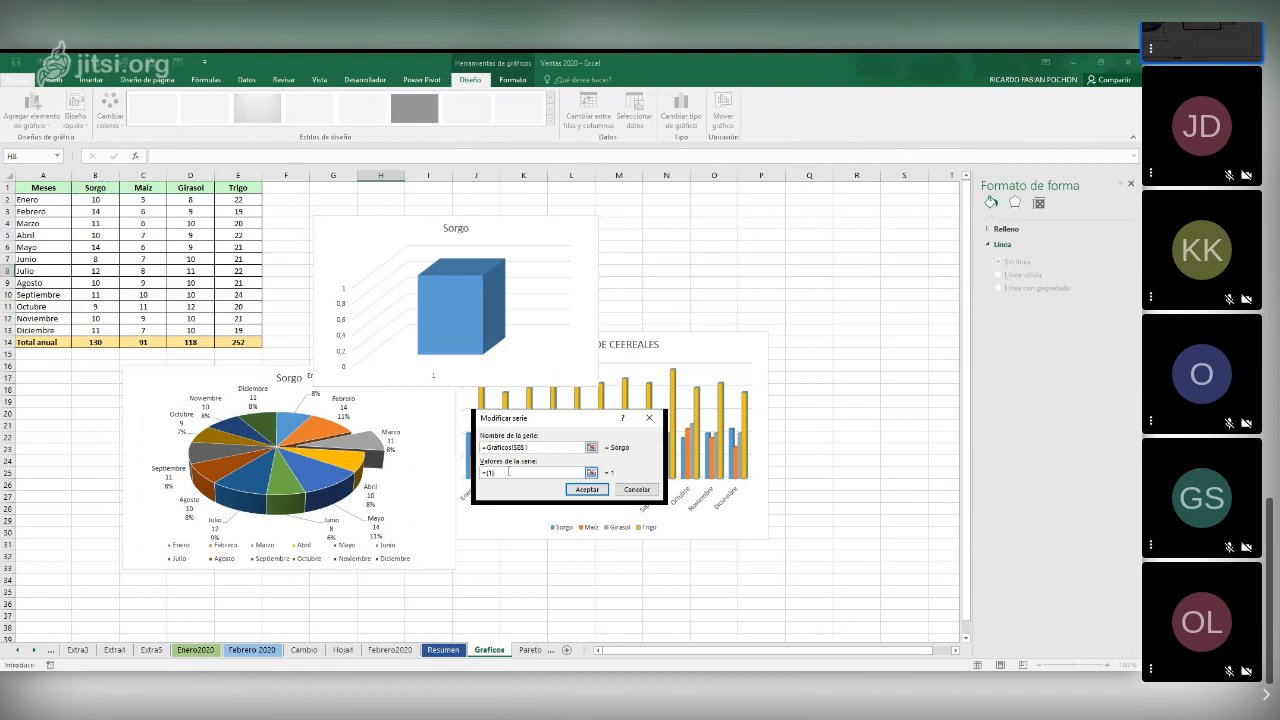
pyautogui.press('BackSpace')
pyautogui.press('BackSpace')
pyautogui.press('BackSpace')
pyautogui.press('BackSpace')
pyautogui.click(88, 199)
pyautogui.moveTo(88, 199); pyautogui.dragTo(102, 330)
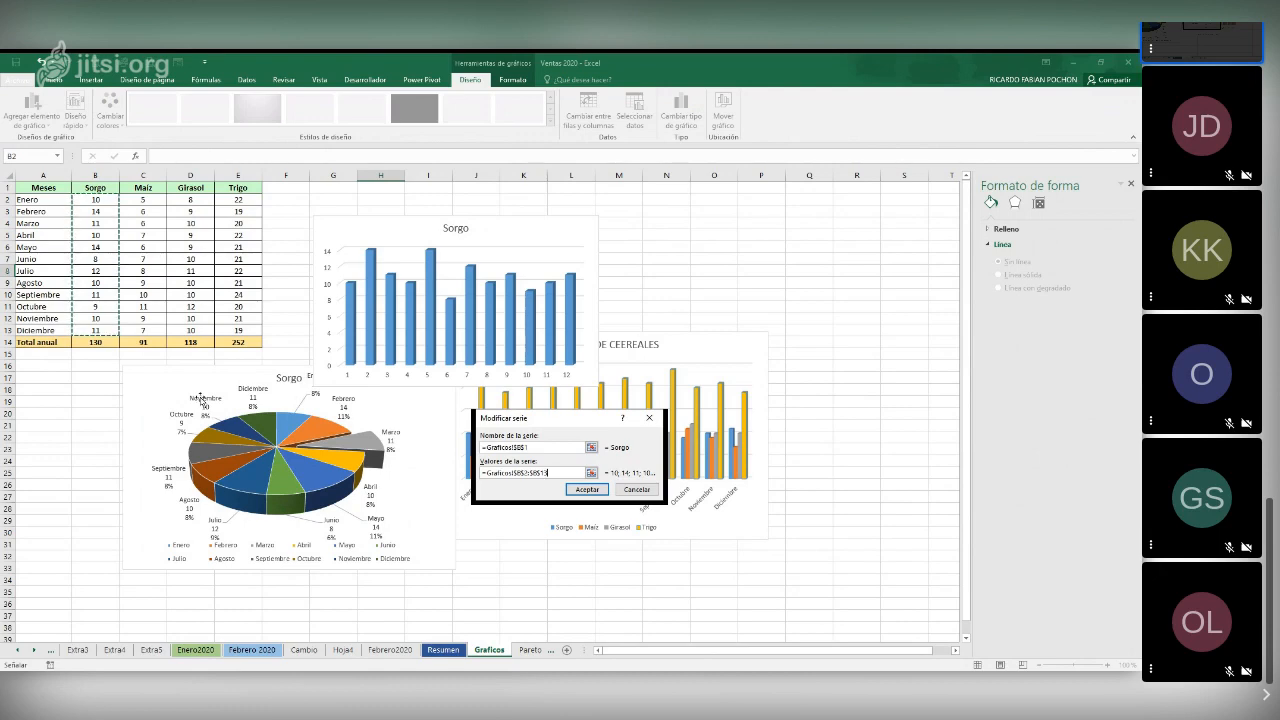
pyautogui.click(586, 489)
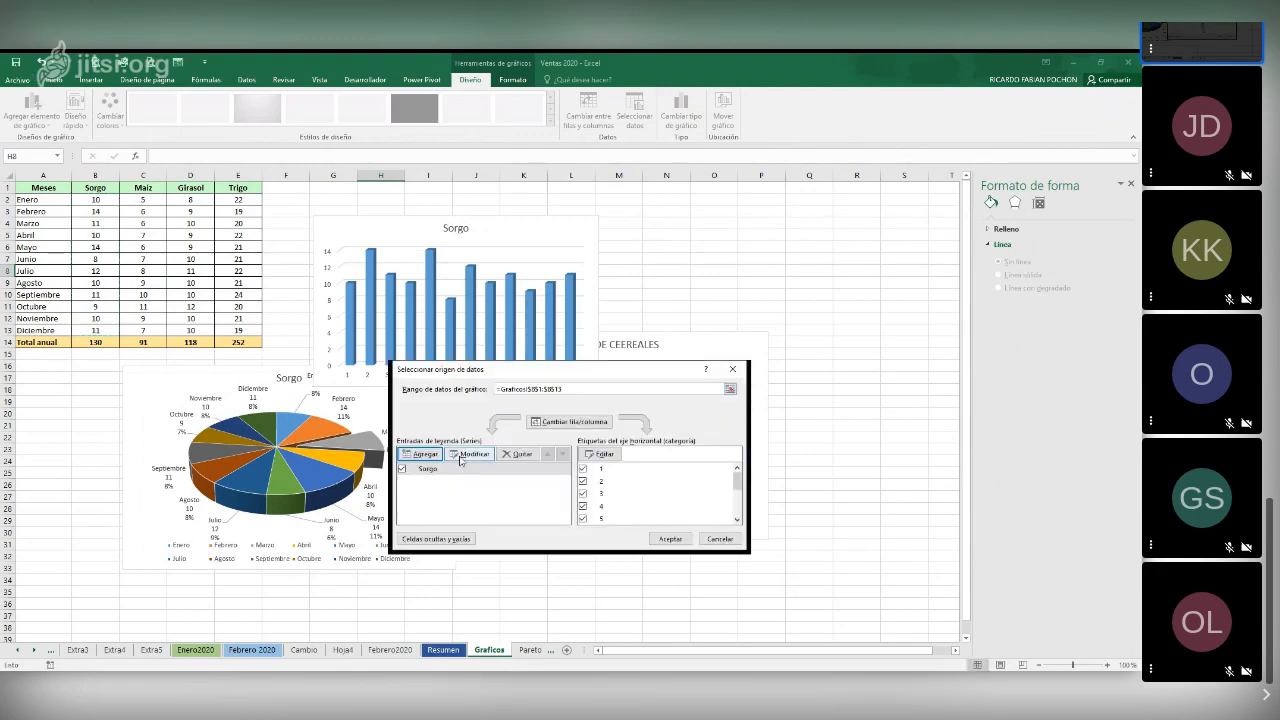
# Add a Trigo series to the same chart, named from E1 with values E2:E13
pyautogui.click(425, 453)
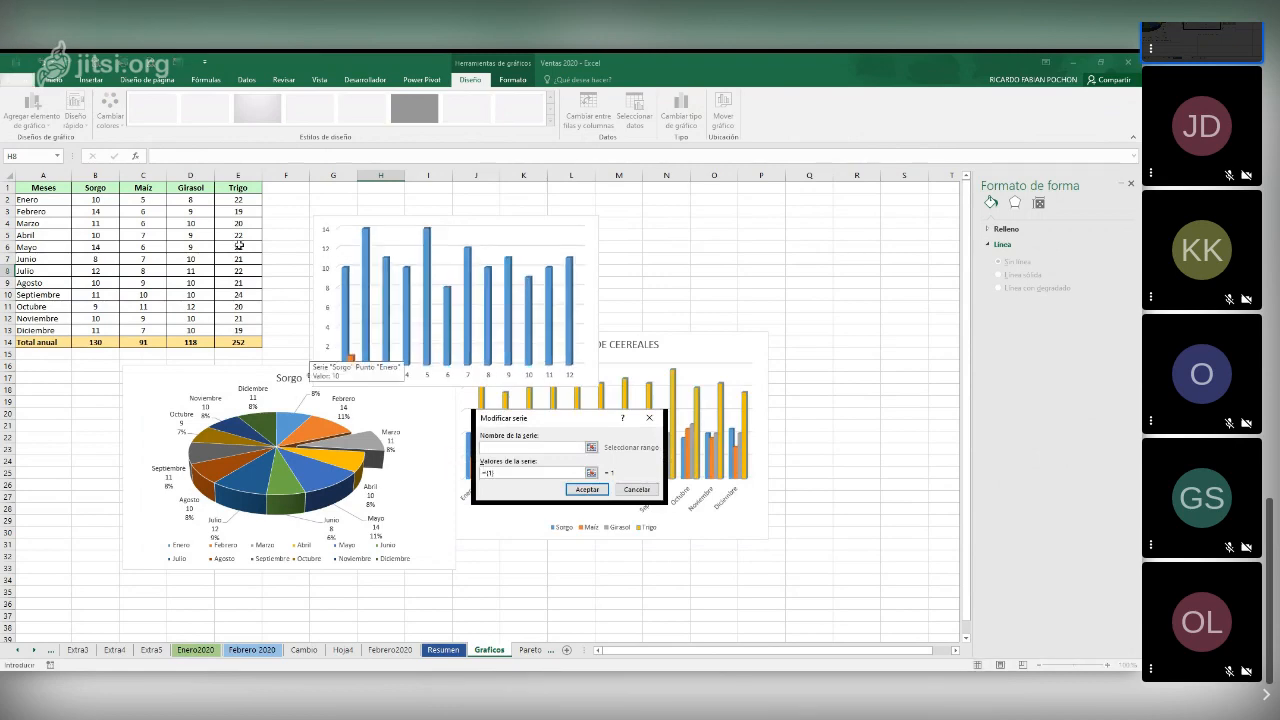
pyautogui.click(238, 187)
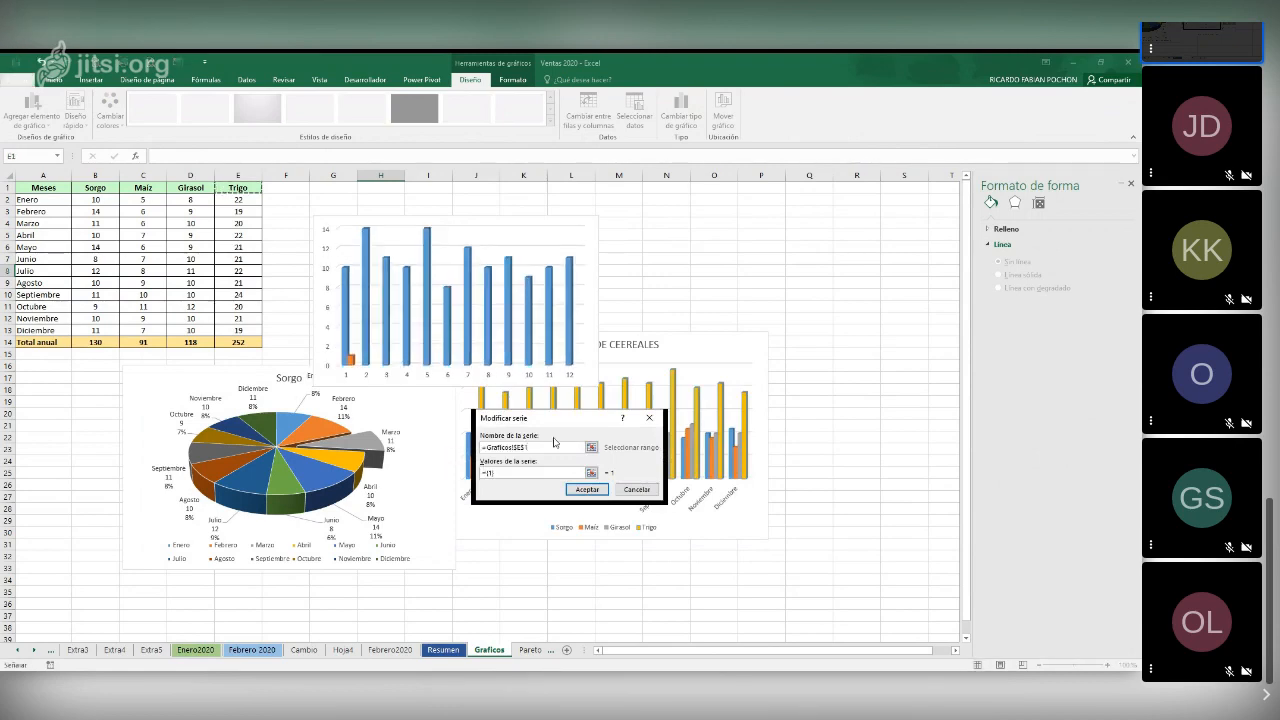
pyautogui.click(532, 473)
pyautogui.press('BackSpace')
pyautogui.press('BackSpace')
pyautogui.press('BackSpace')
pyautogui.press('BackSpace')
pyautogui.moveTo(238, 199); pyautogui.dragTo(234, 330)
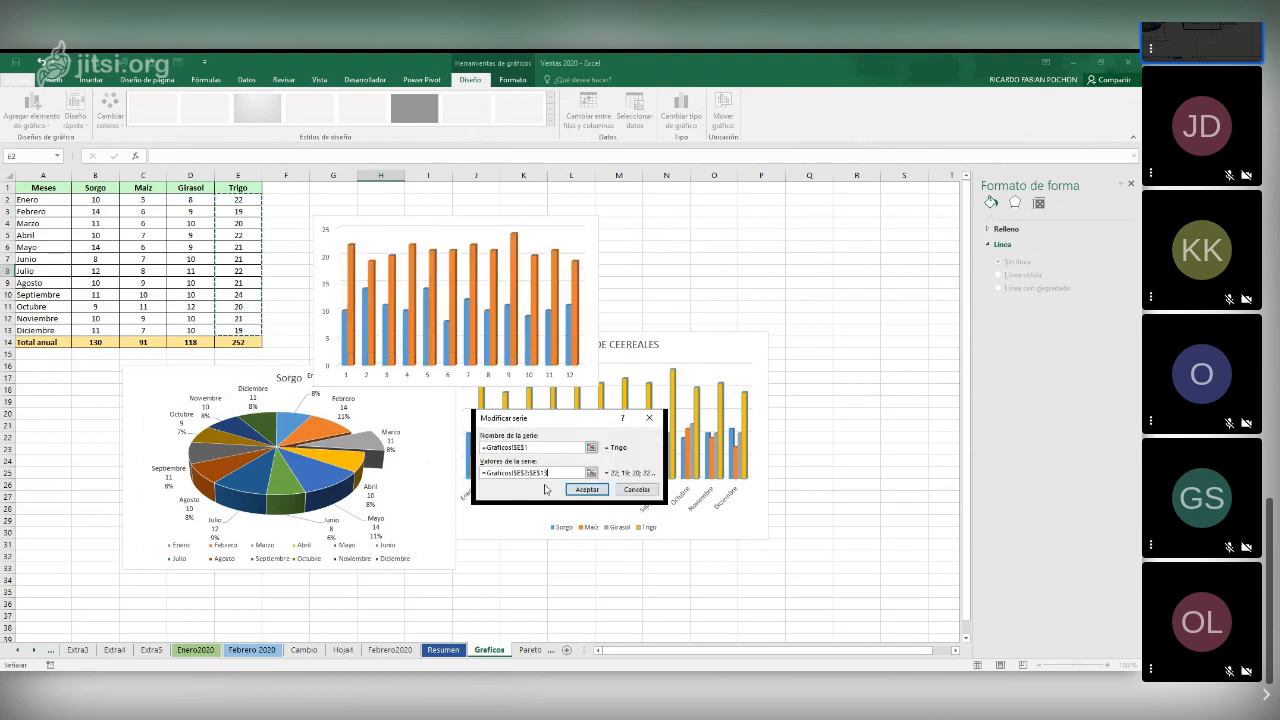
pyautogui.click(577, 490)
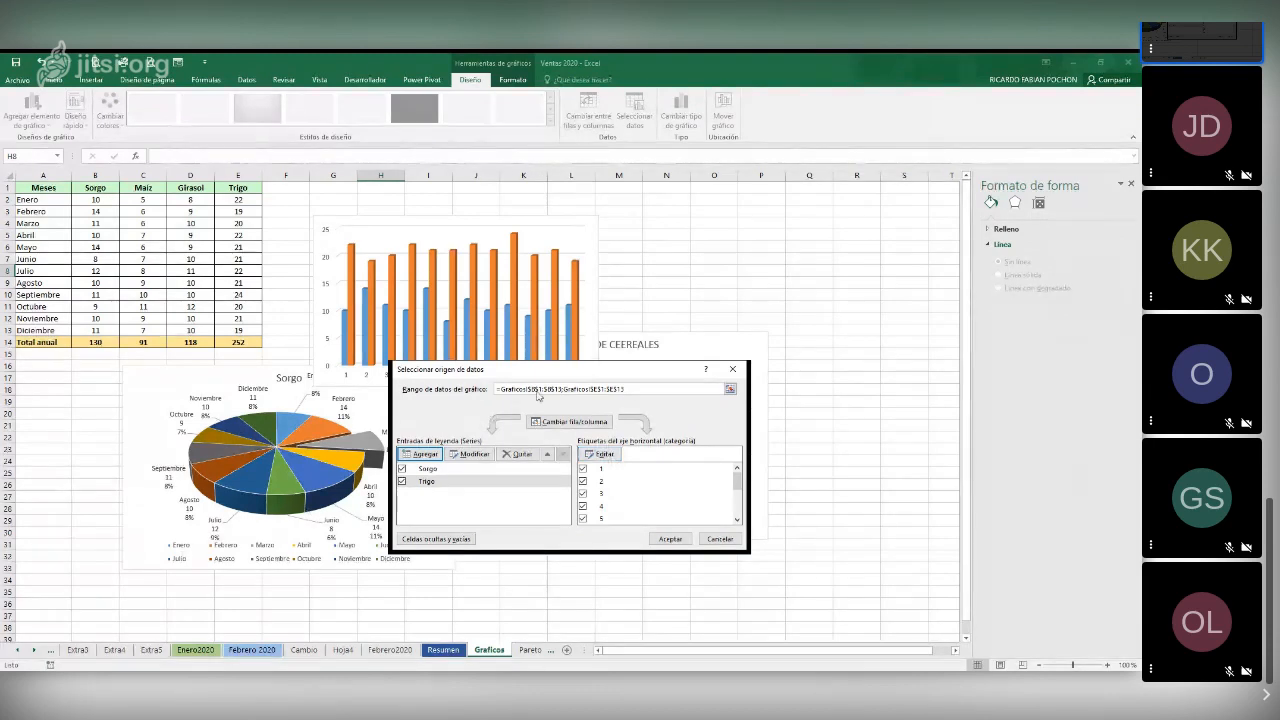
# Use the month names in A2:A13 as the chart's horizontal axis labels and accept the data source
pyautogui.moveTo(548, 373); pyautogui.dragTo(783, 340)
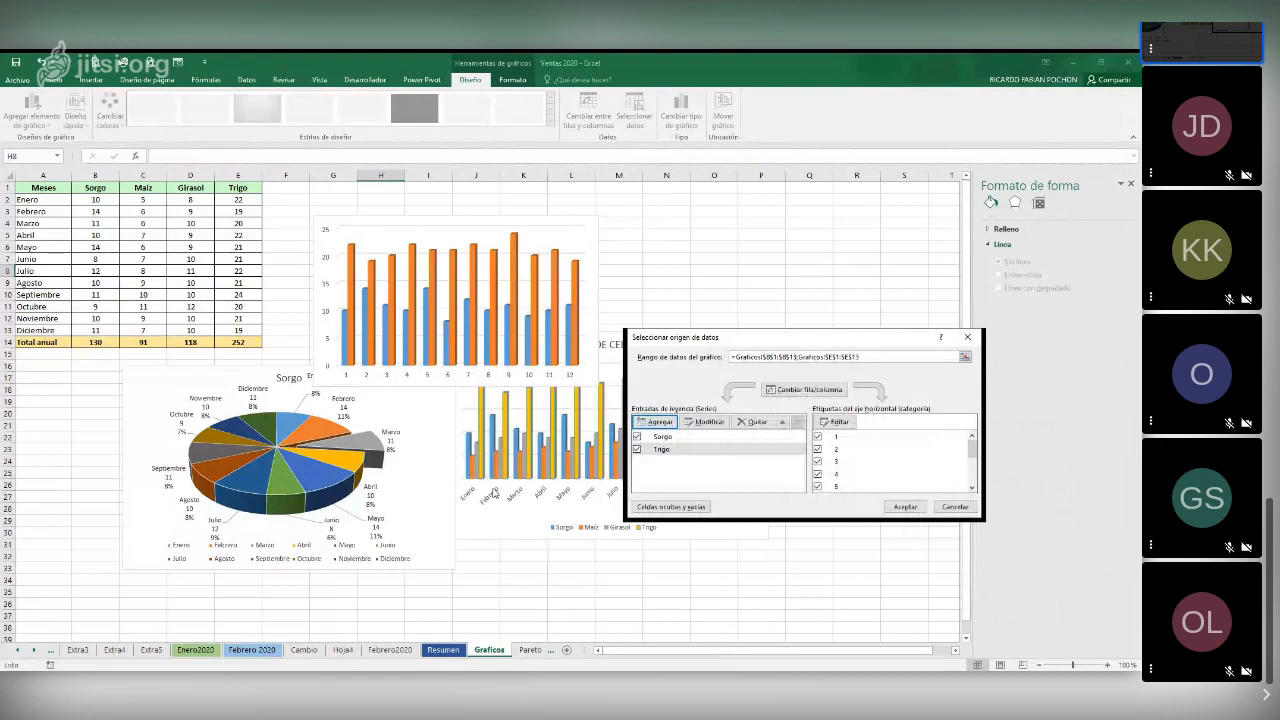
pyautogui.moveTo(835, 336); pyautogui.dragTo(615, 296)
pyautogui.click(623, 383)
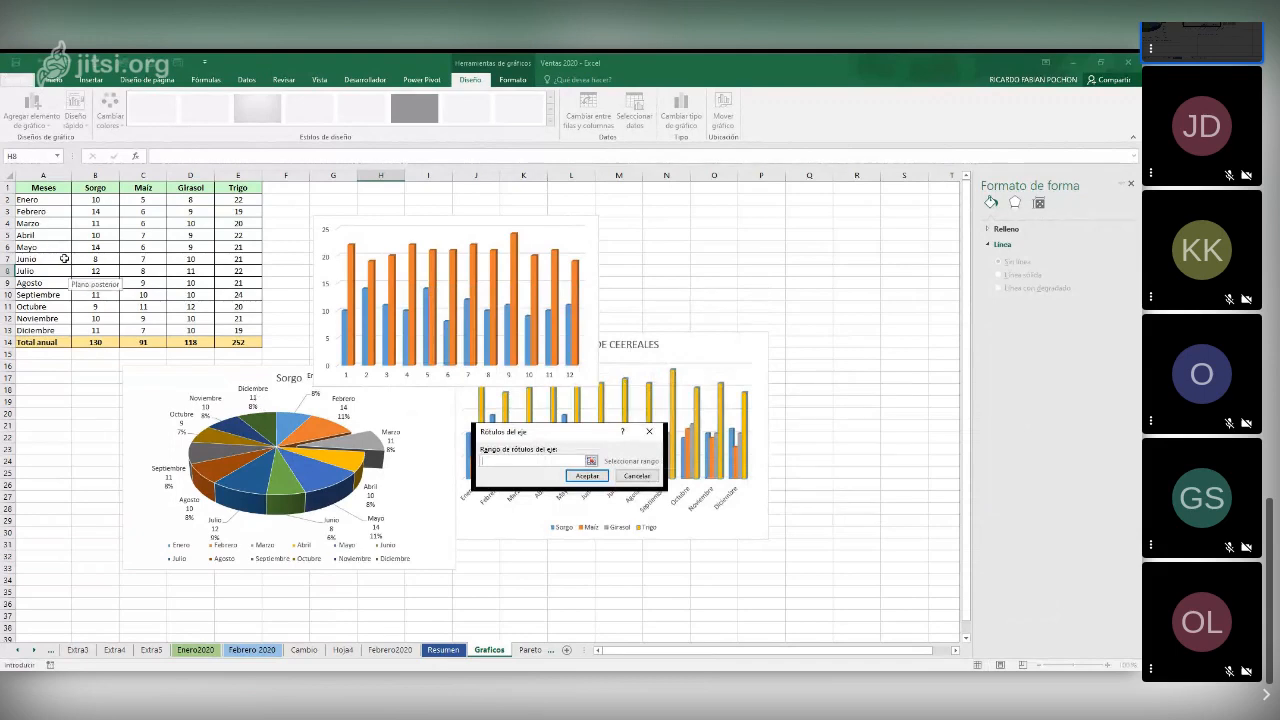
pyautogui.moveTo(41, 200); pyautogui.dragTo(37, 330)
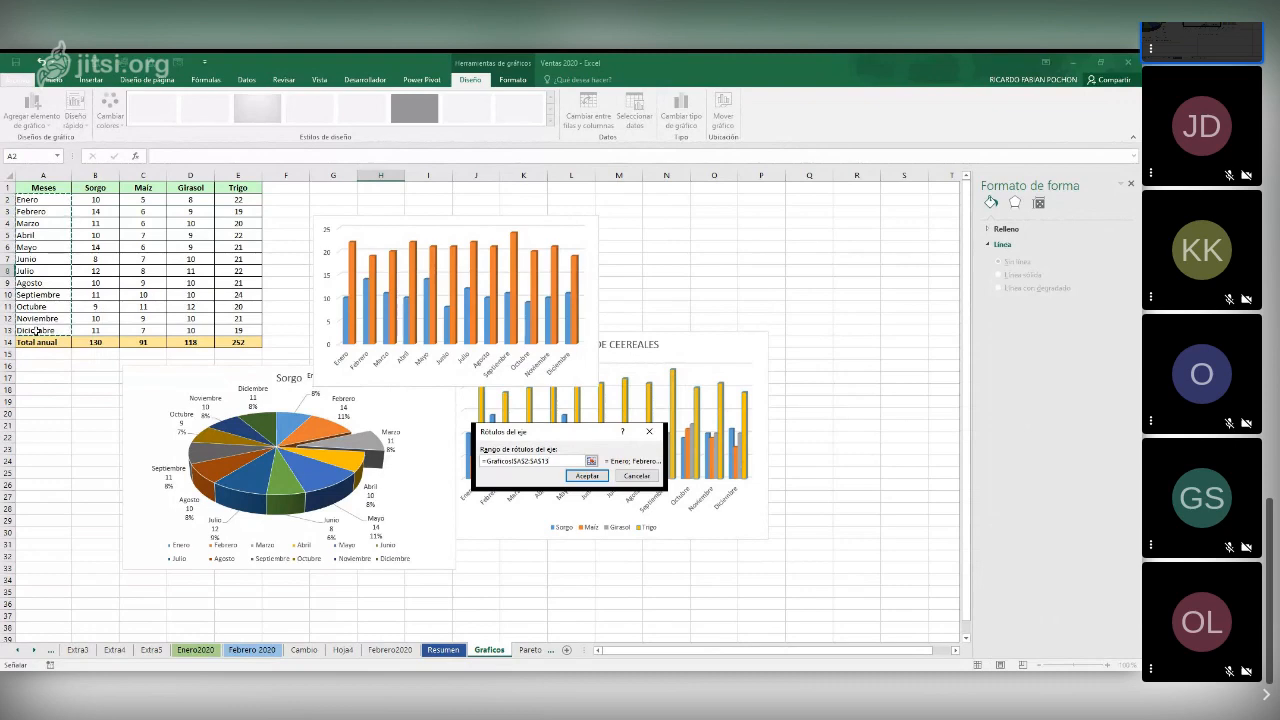
pyautogui.click(588, 476)
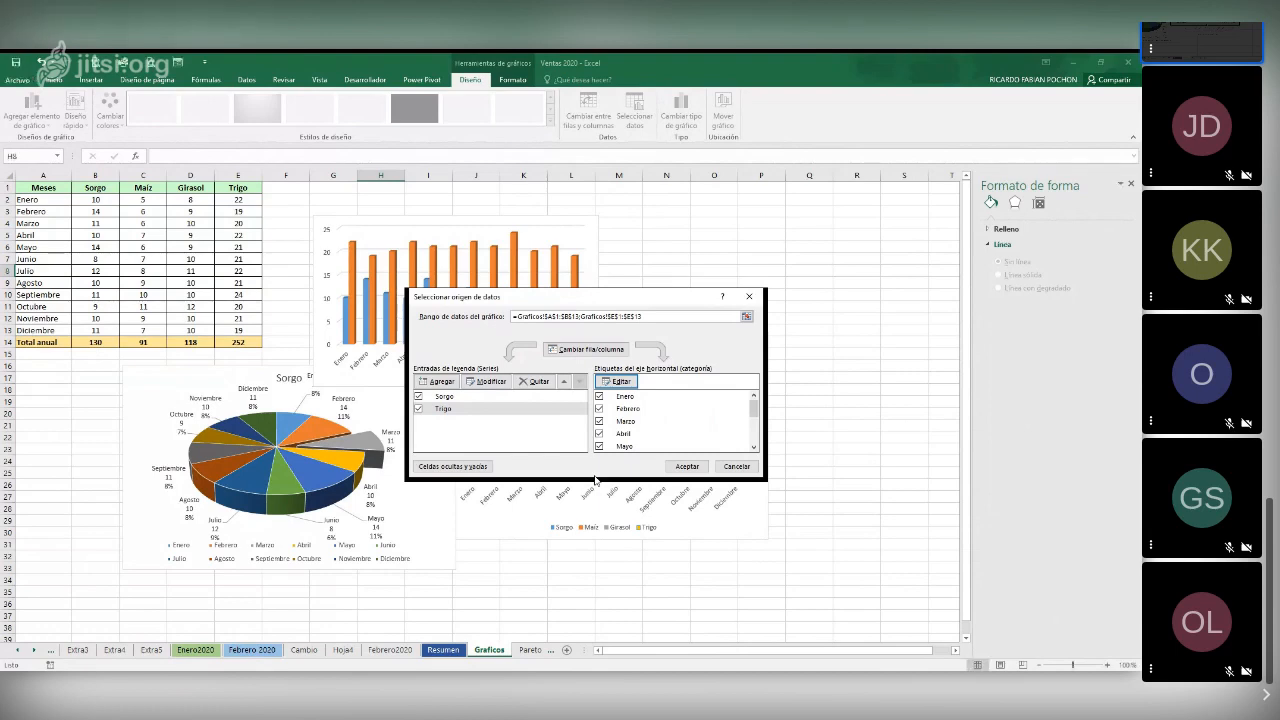
pyautogui.click(688, 467)
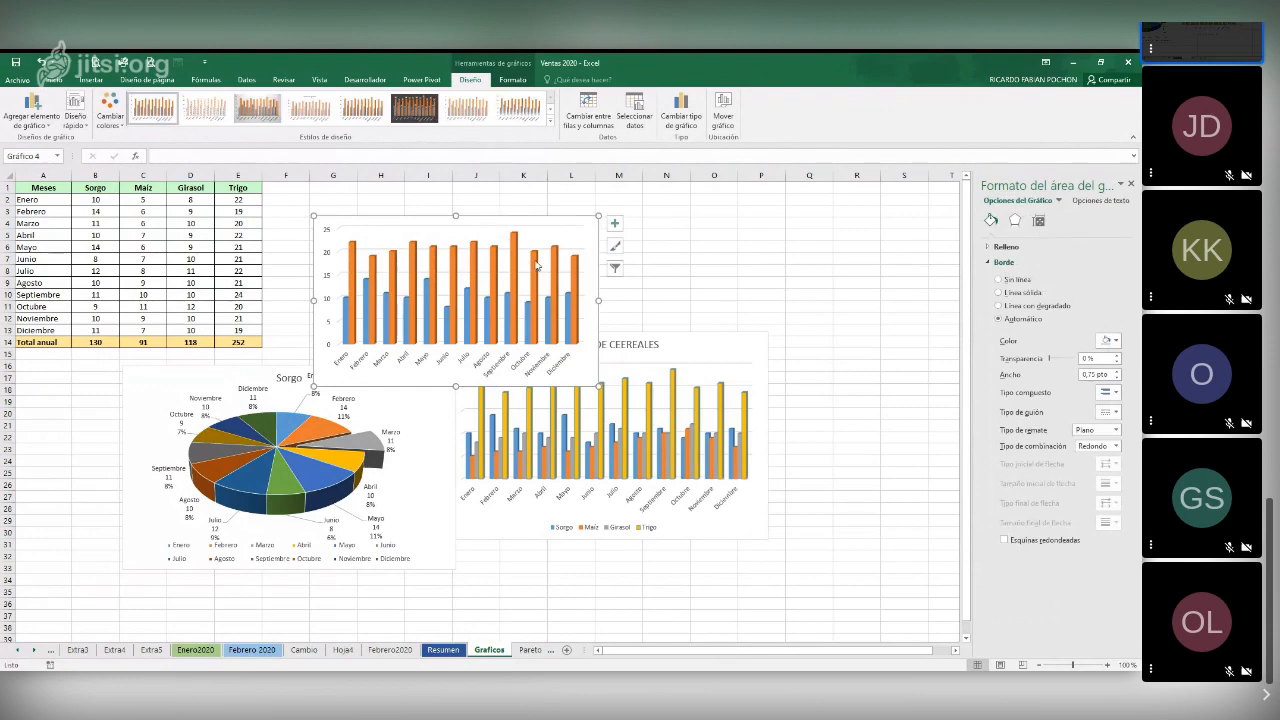
# Add a centred overlay title to the new column chart reading "Comparativa Sorgo-Trigo"
pyautogui.click(50, 127)
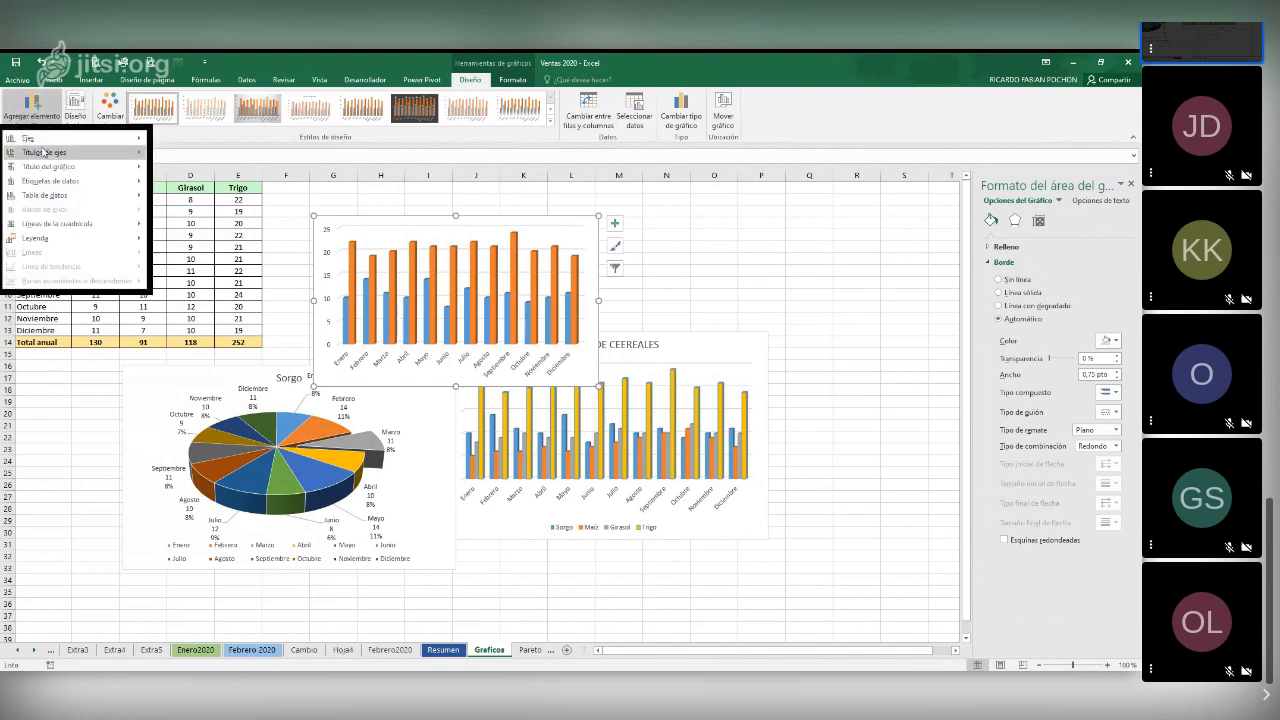
pyautogui.moveTo(38, 157)
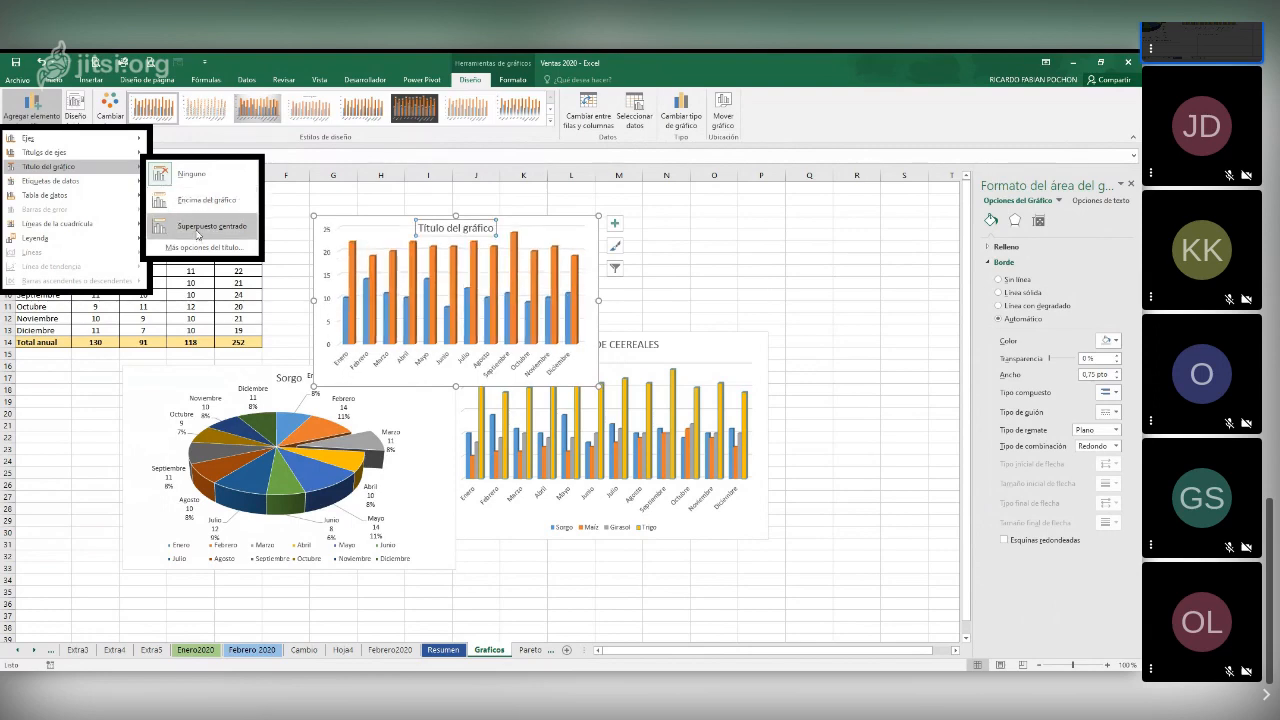
pyautogui.click(197, 231)
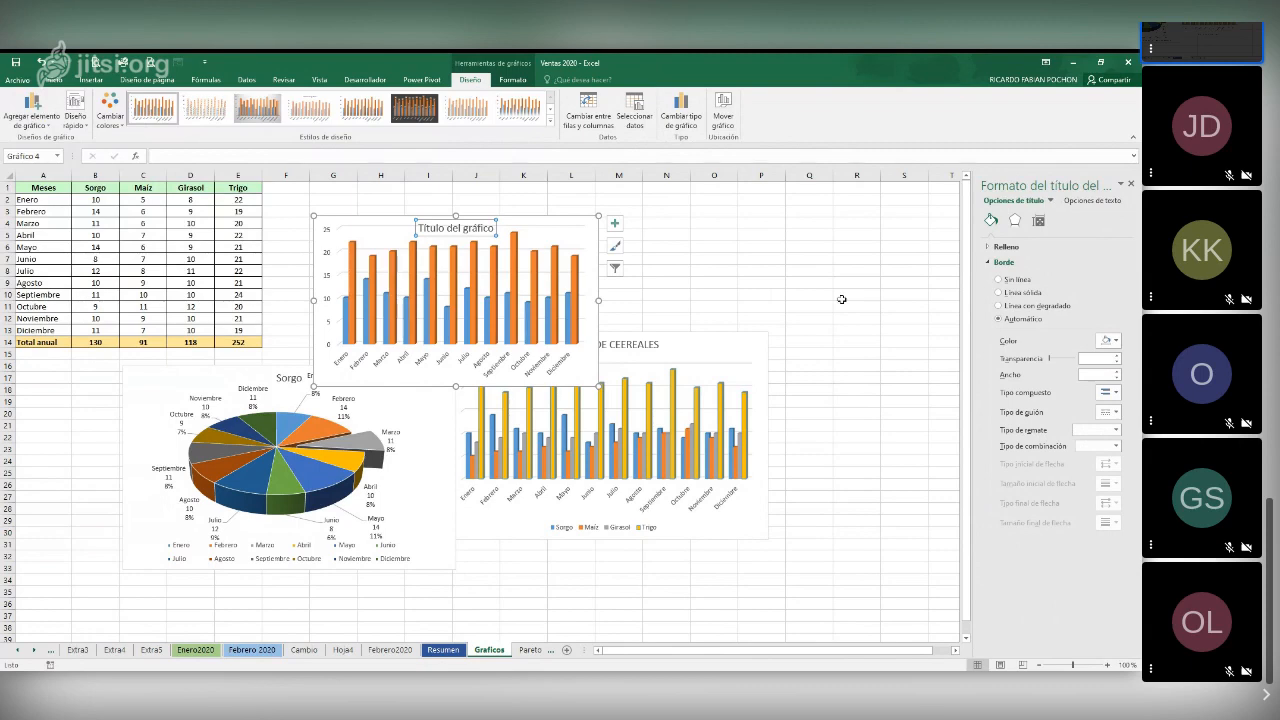
pyautogui.write('cOMP')
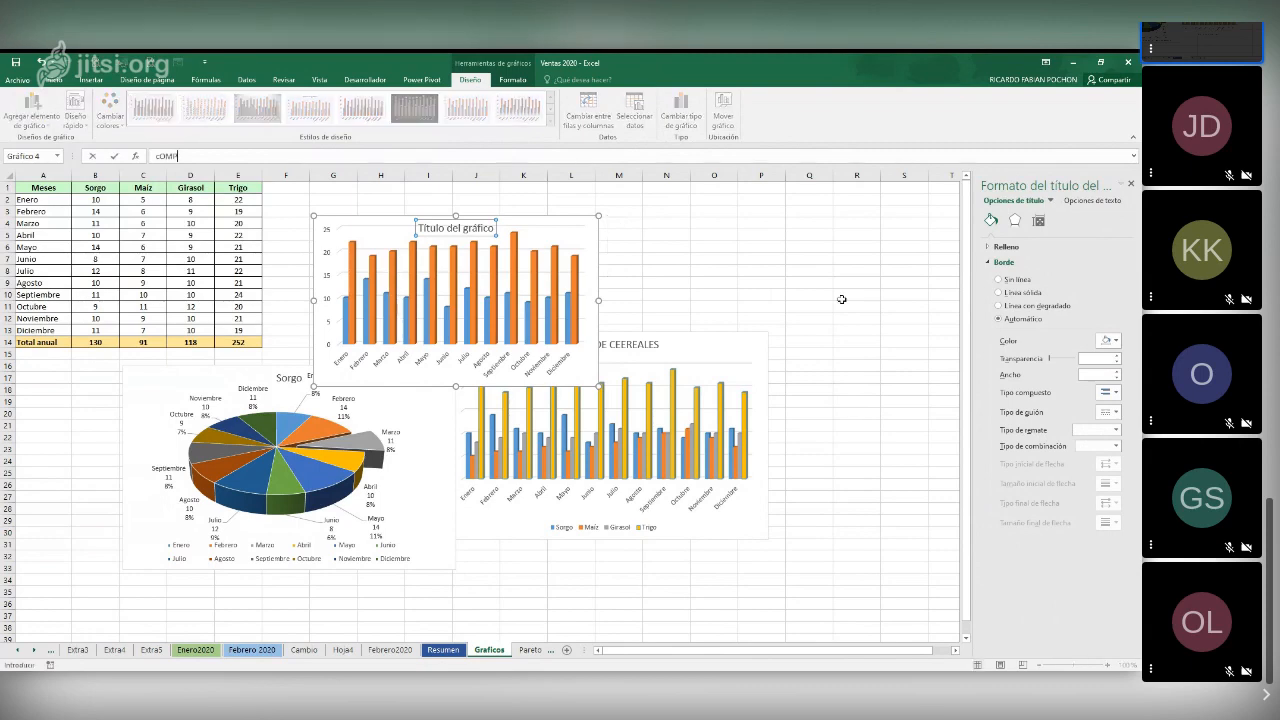
pyautogui.write('ARATIV')
pyautogui.press('BackSpace')
pyautogui.press('BackSpace')
pyautogui.press('BackSpace')
pyautogui.press('BackSpace')
pyautogui.press('BackSpace')
pyautogui.press('BackSpace')
pyautogui.press('BackSpace')
pyautogui.press('BackSpace')
pyautogui.press('BackSpace')
pyautogui.press('BackSpace')
pyautogui.write('Comparativa Sorgo-Trigo')
pyautogui.press('Return')
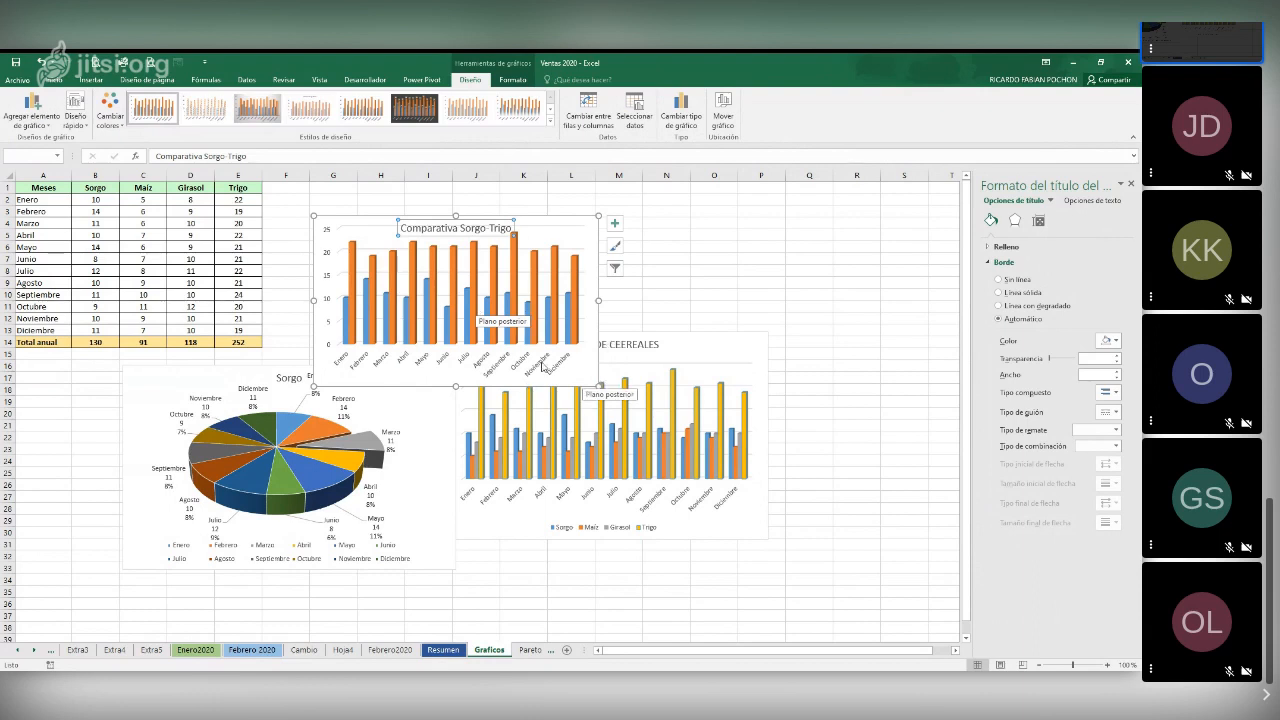
# Reduce the month axis labels of the Sorgo-Trigo chart to font size 6 and enlarge the chart slightly
pyautogui.click(381, 358)
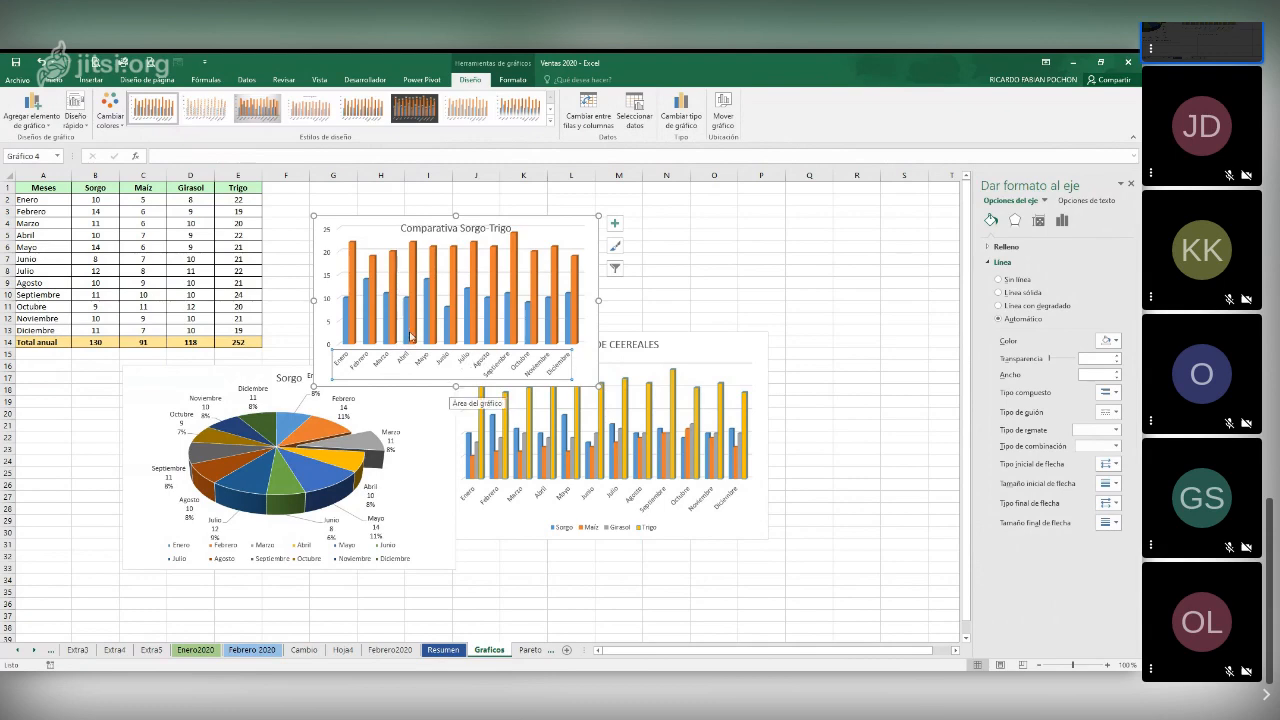
pyautogui.click(47, 80)
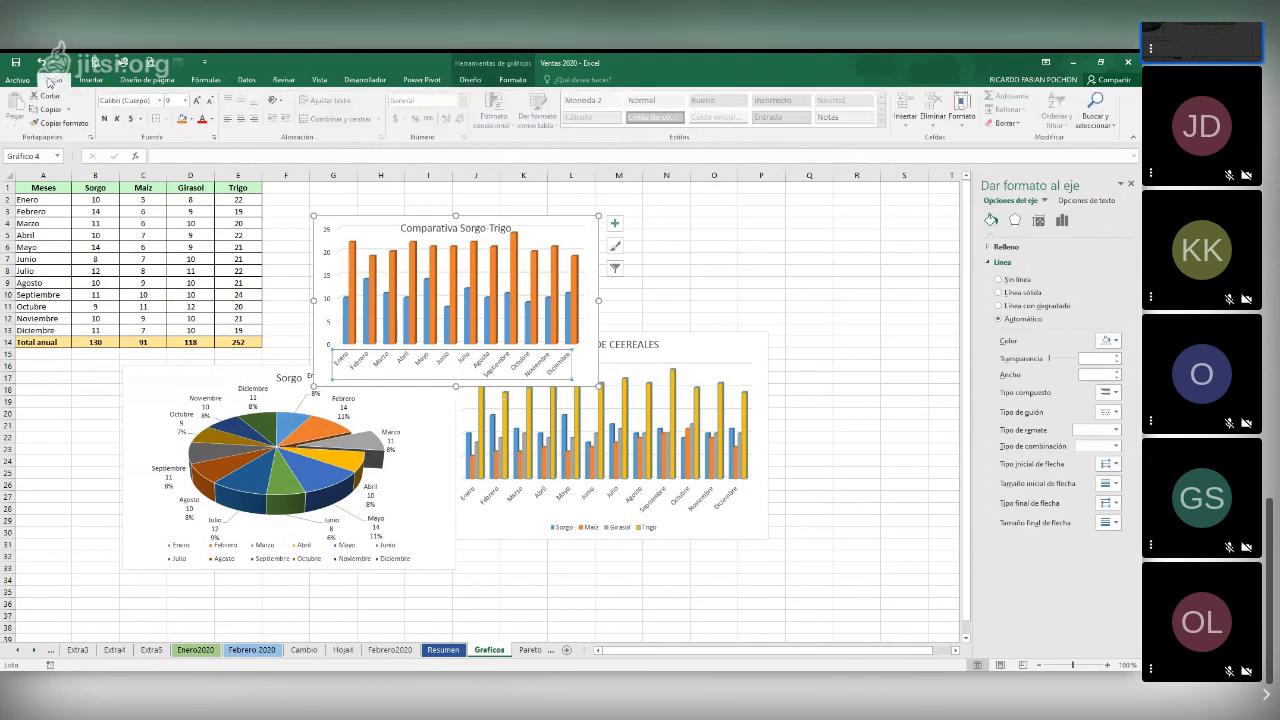
pyautogui.click(185, 100)
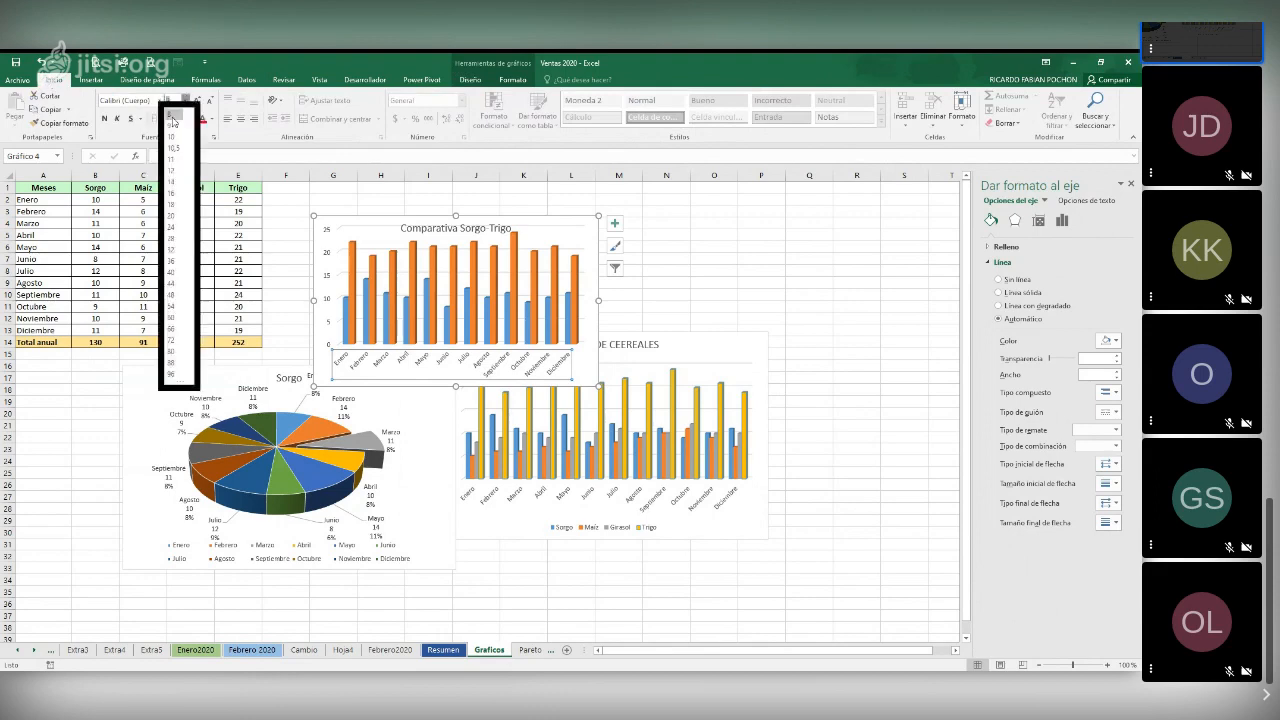
pyautogui.click(165, 114)
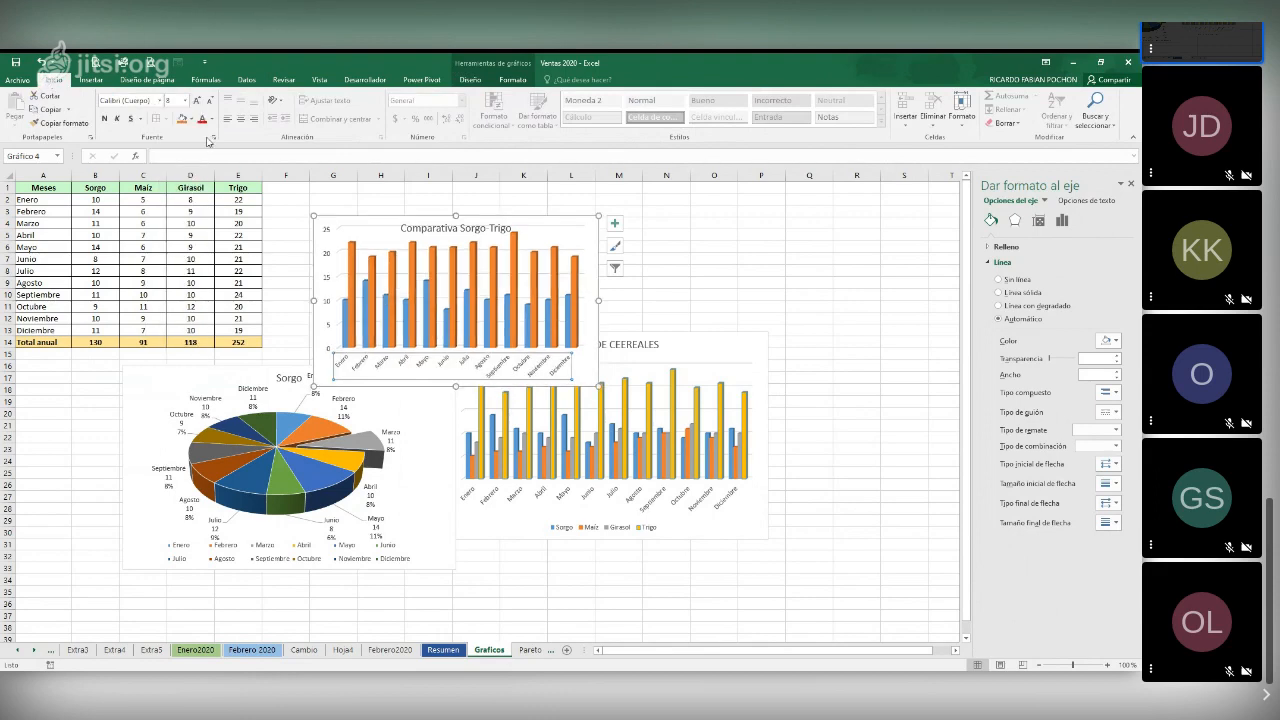
pyautogui.click(175, 100)
pyautogui.press('Return')
pyautogui.click(241, 119)
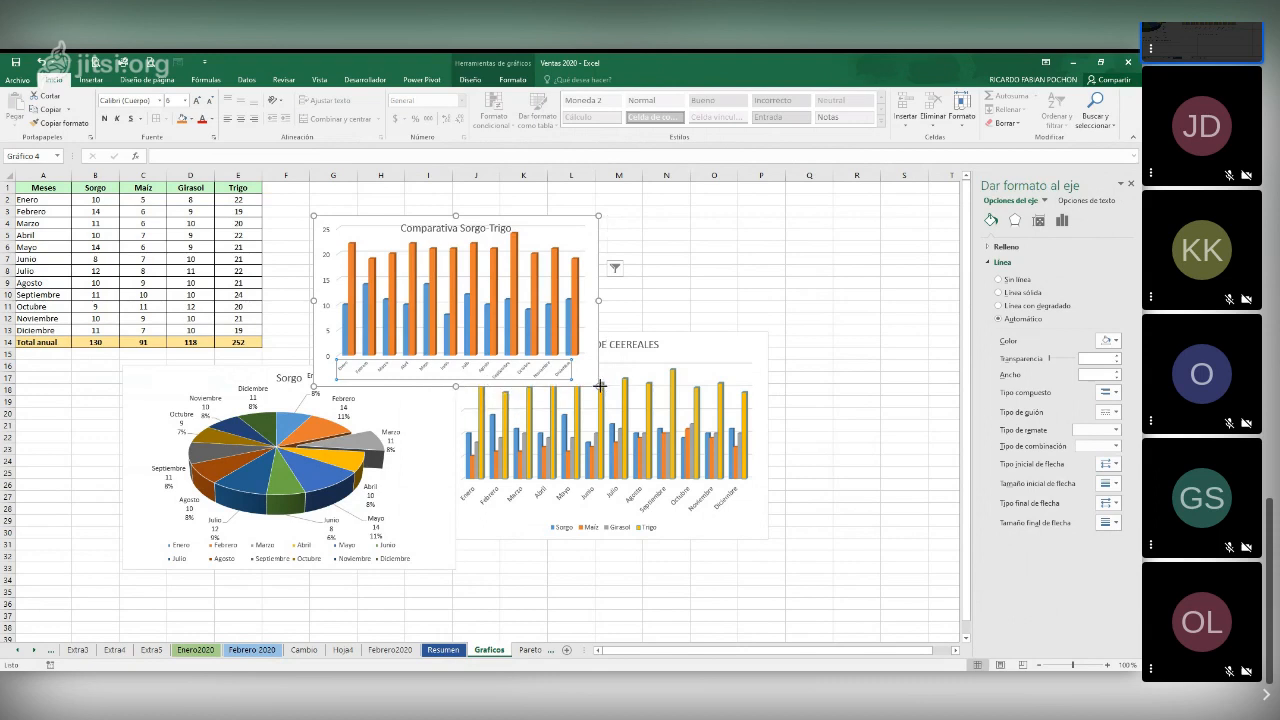
pyautogui.moveTo(600, 385); pyautogui.dragTo(631, 415)
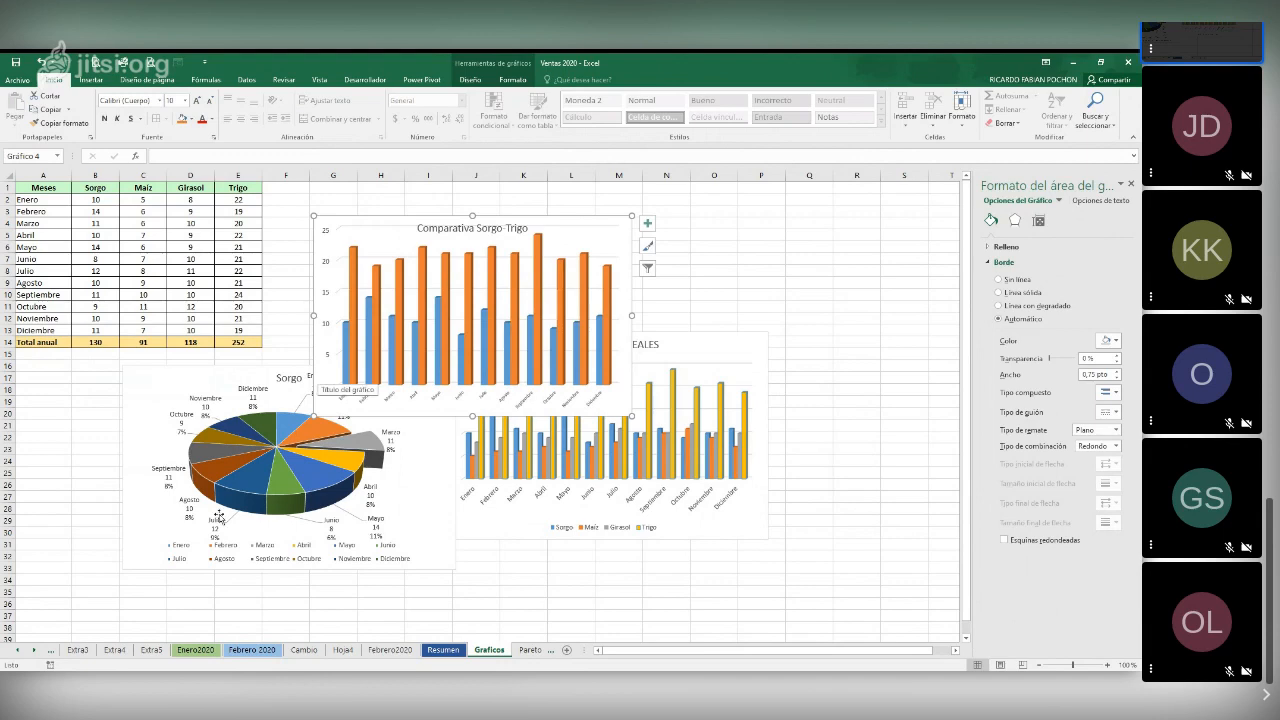
# Arrange the charts without overlap: Sorgo pie below the table, a smaller Sorgo-Trigo chart beside the table, and the cereals chart beneath it
pyautogui.moveTo(190, 387); pyautogui.dragTo(65, 401)
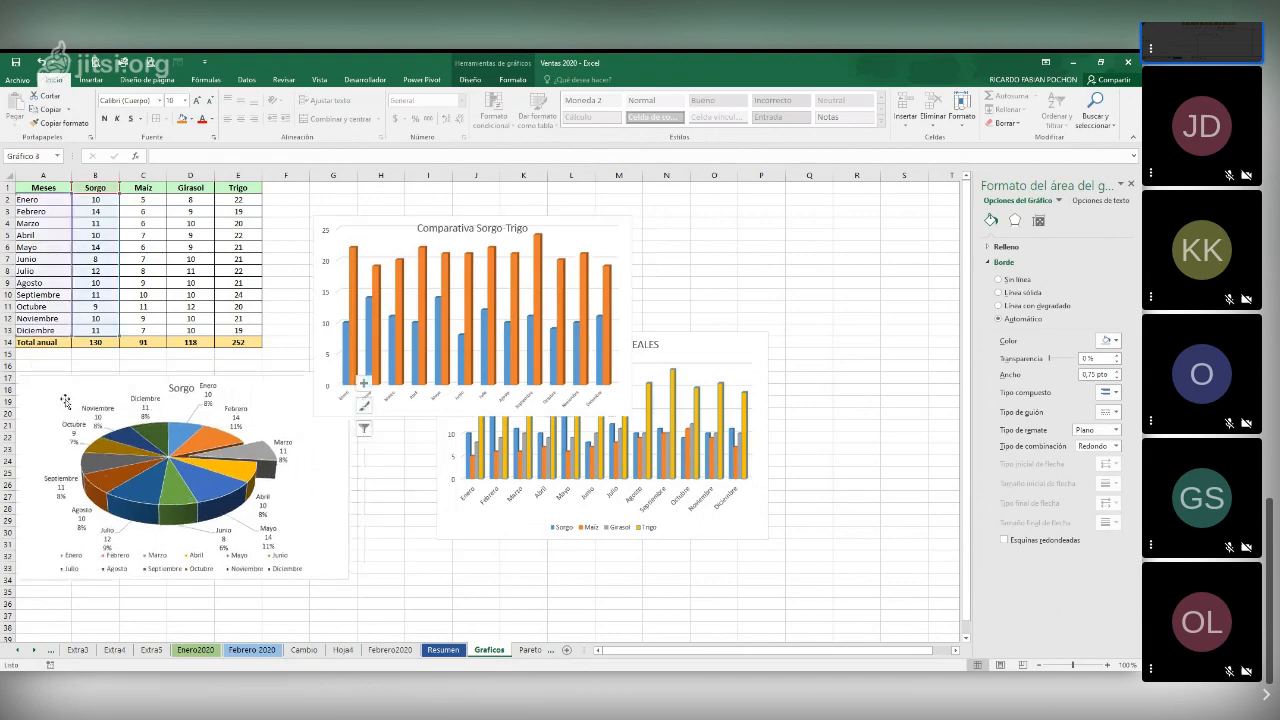
pyautogui.moveTo(384, 212); pyautogui.dragTo(350, 178)
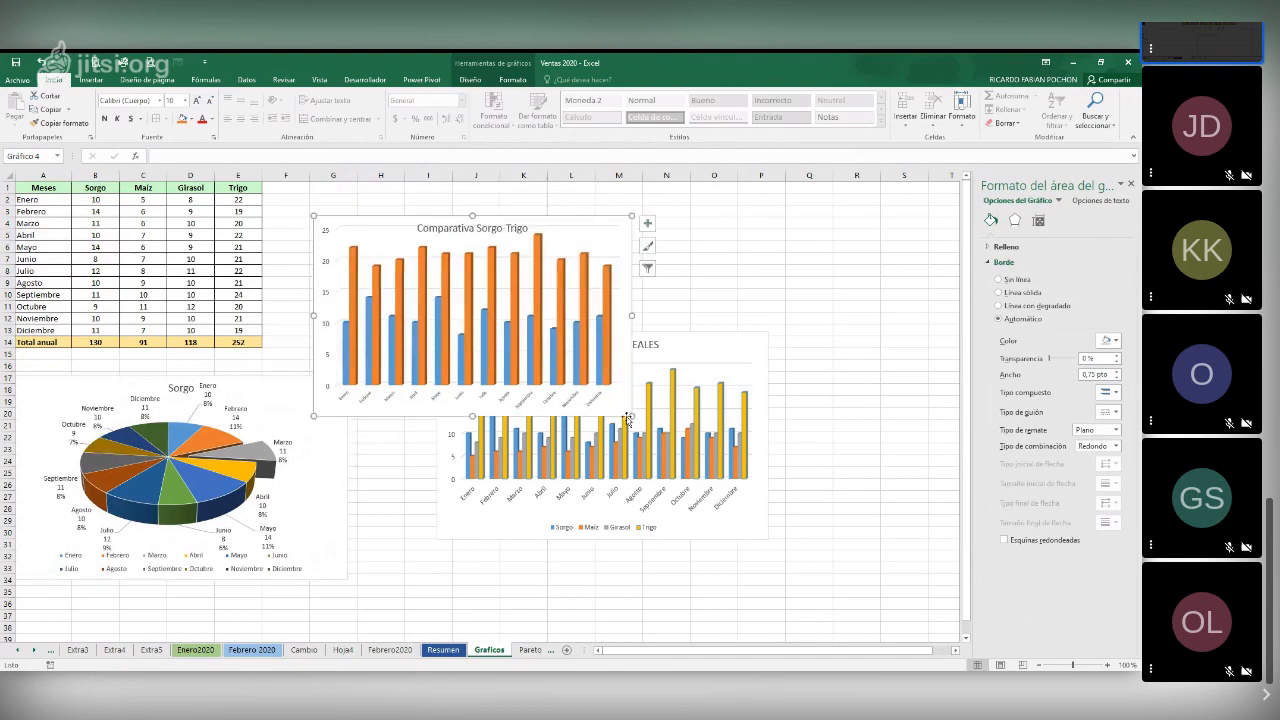
pyautogui.moveTo(628, 412); pyautogui.dragTo(586, 384)
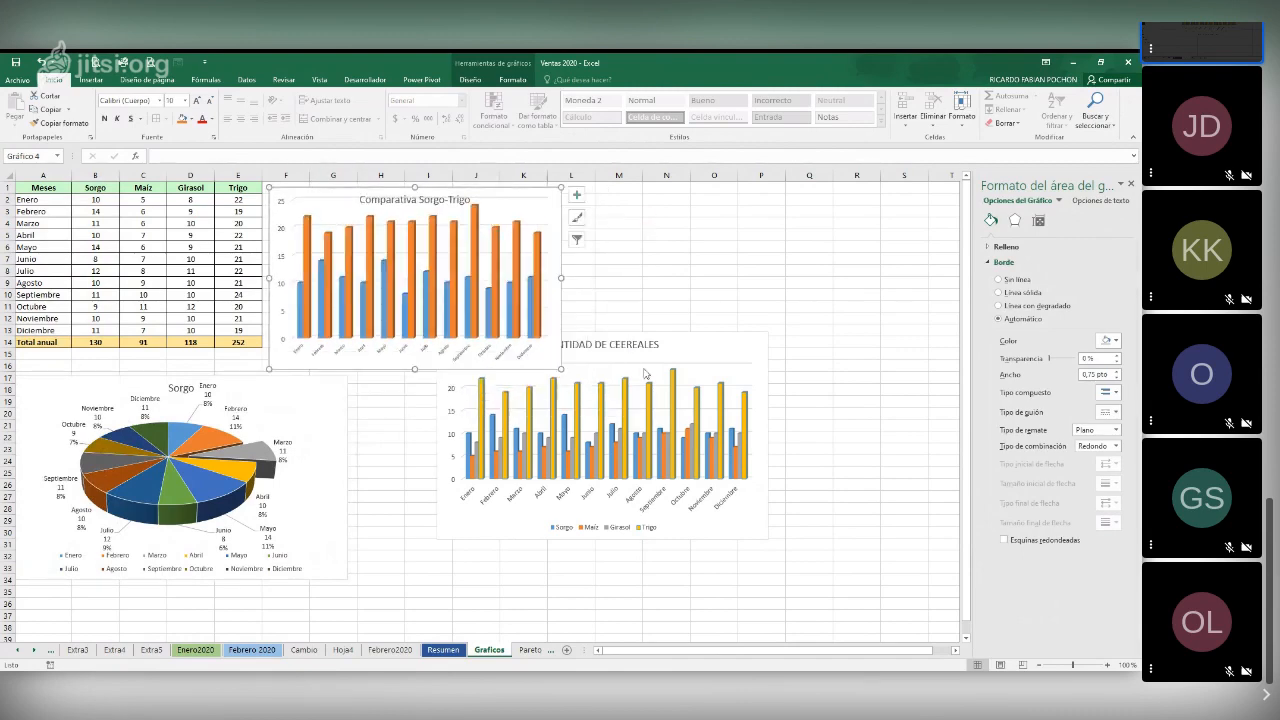
pyautogui.moveTo(680, 346); pyautogui.dragTo(606, 403)
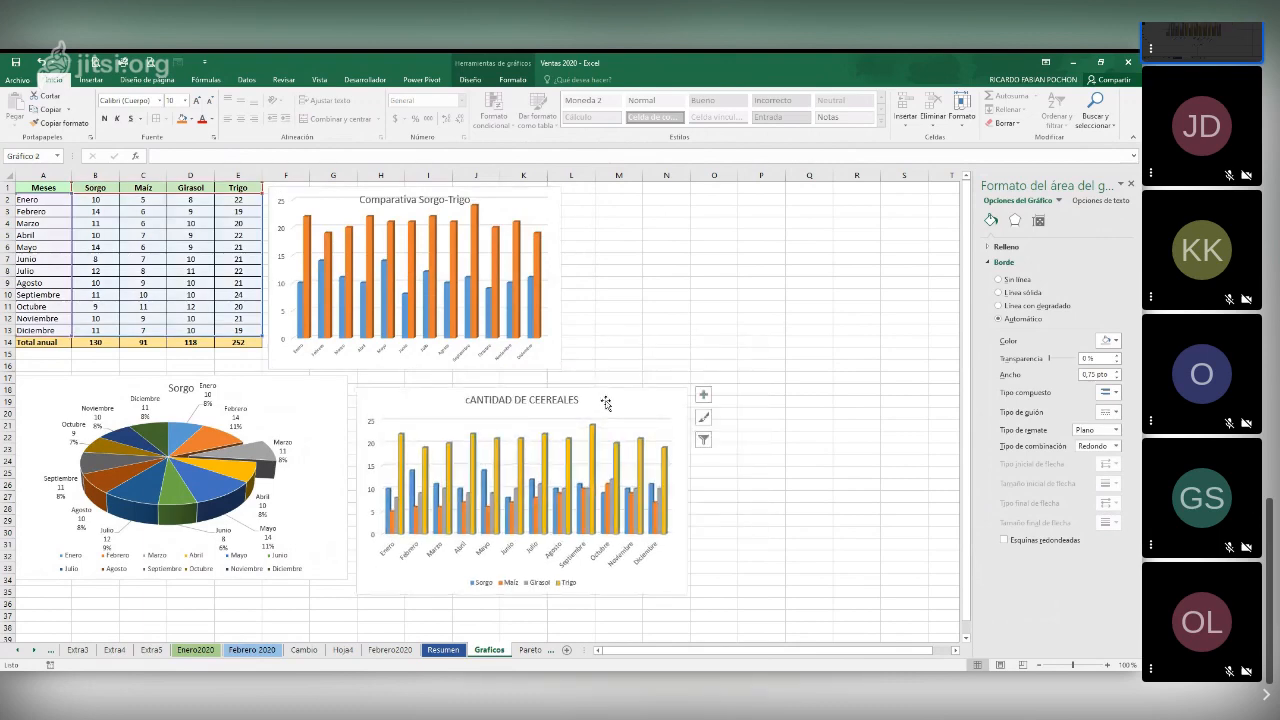
pyautogui.click(666, 342)
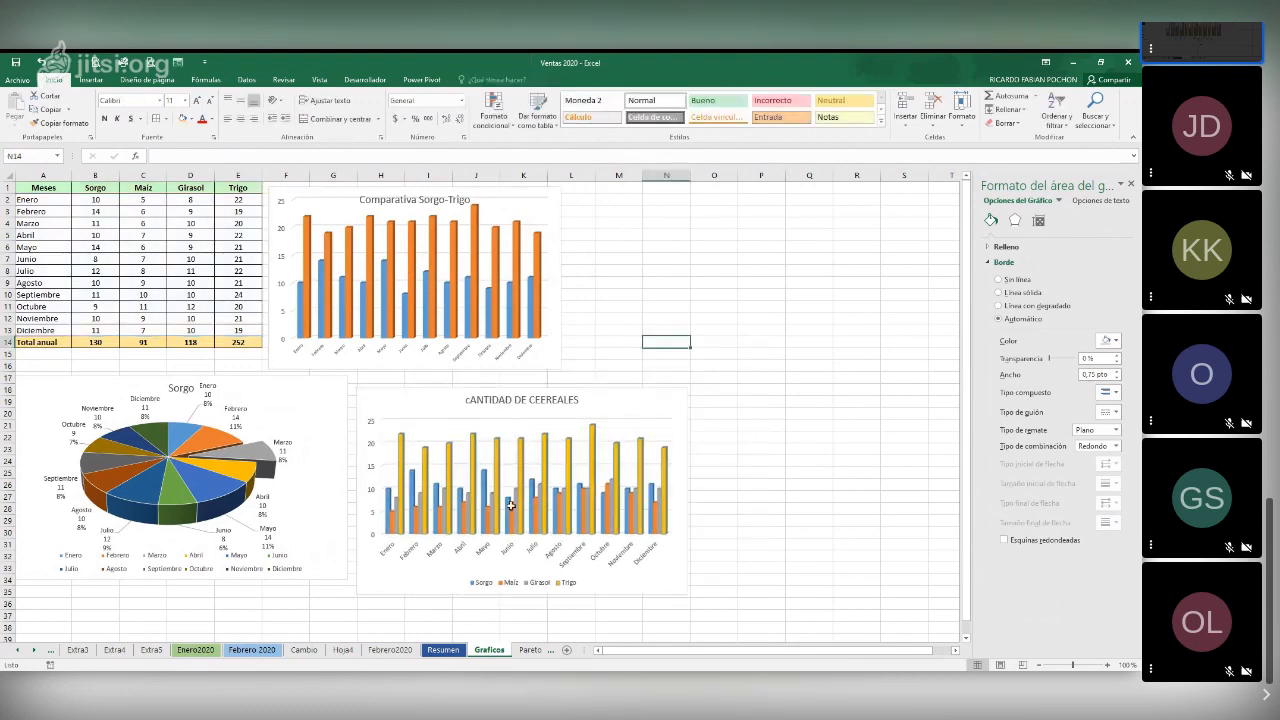
# Preview the printout of the cereals chart on its own and of the whole Graficos sheet
pyautogui.click(616, 396)
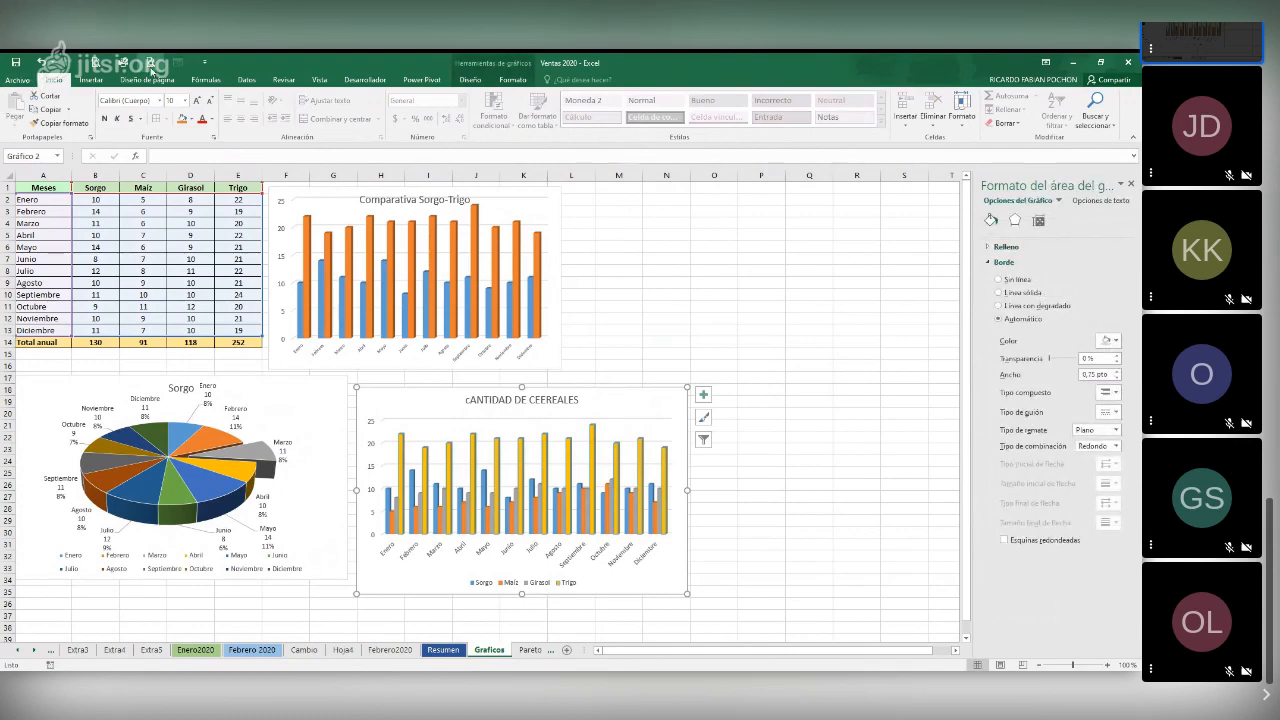
pyautogui.click(150, 68)
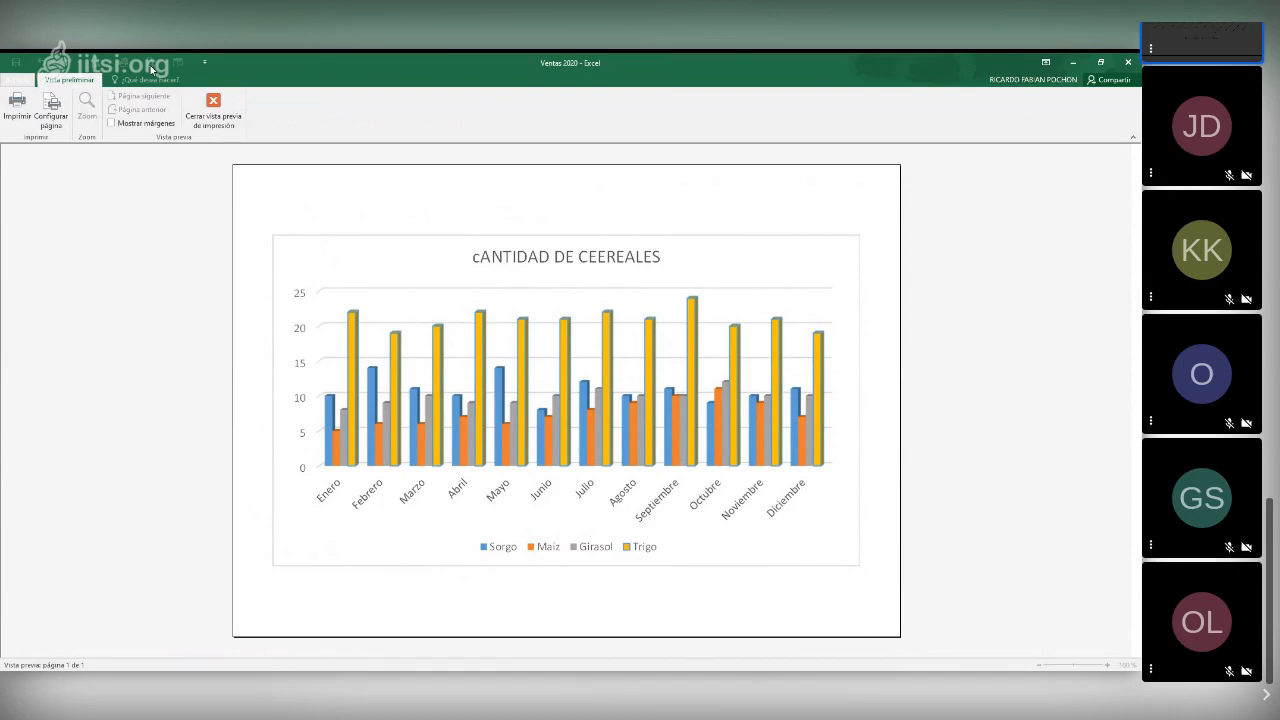
pyautogui.click(213, 118)
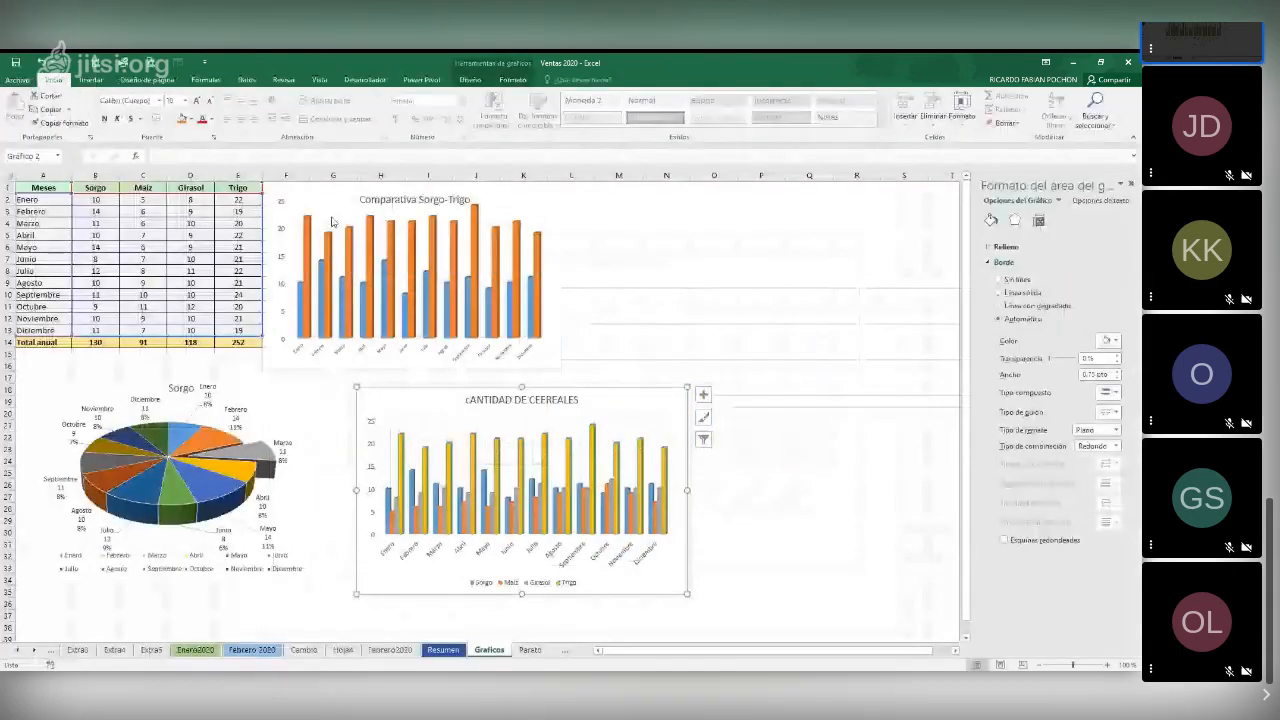
pyautogui.click(625, 316)
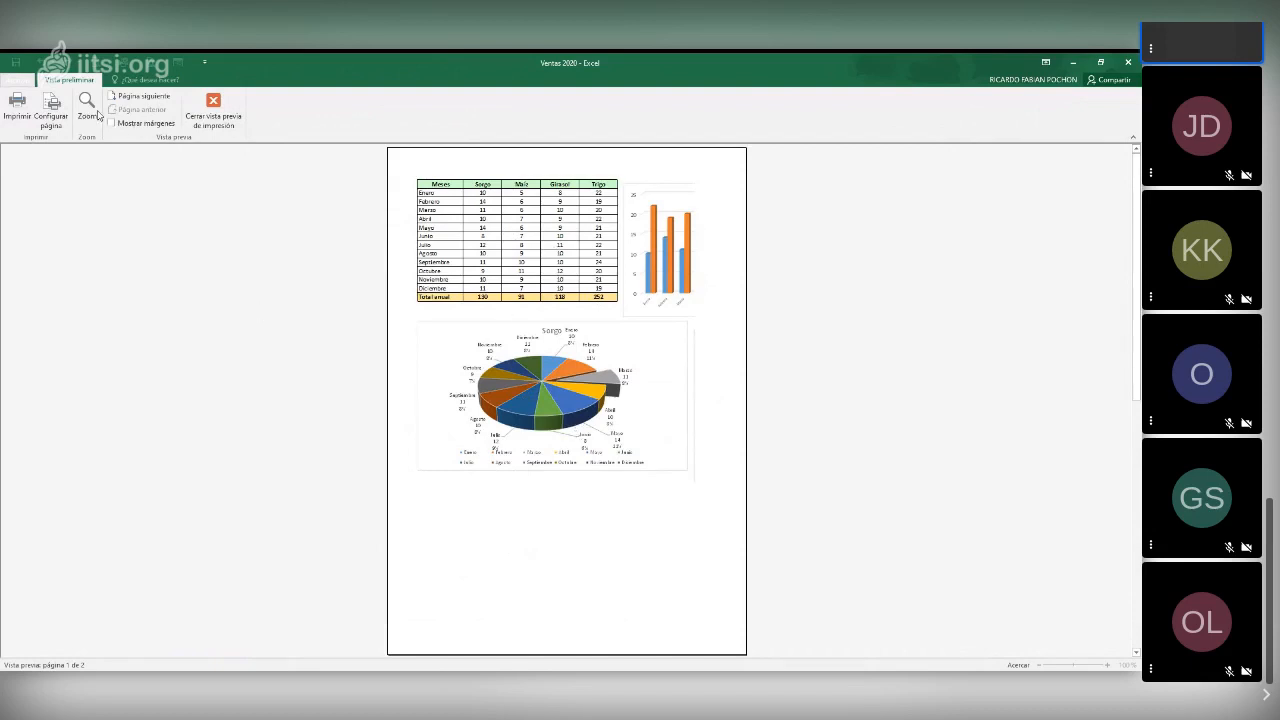
# Set up the Graficos page with horizontal orientation, Legal paper and scaling fitted to a number of pages, and close the print preview
pyautogui.click(64, 121)
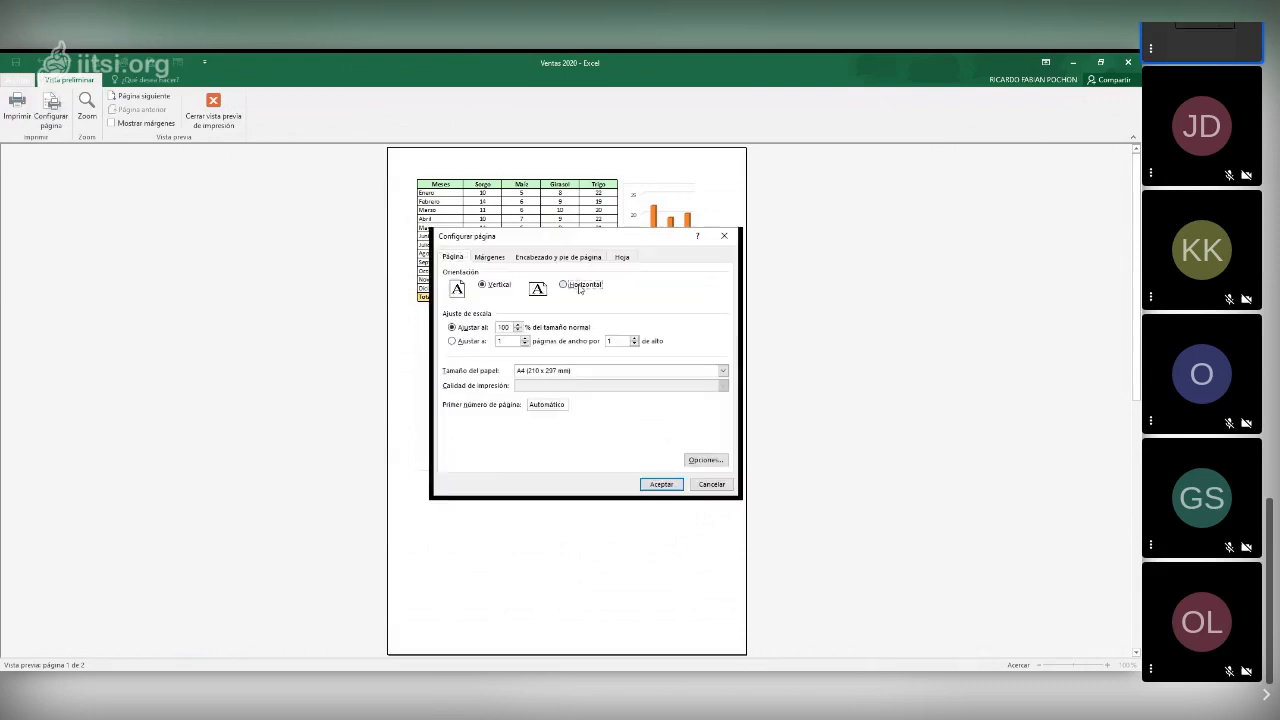
pyautogui.click(579, 288)
pyautogui.click(577, 372)
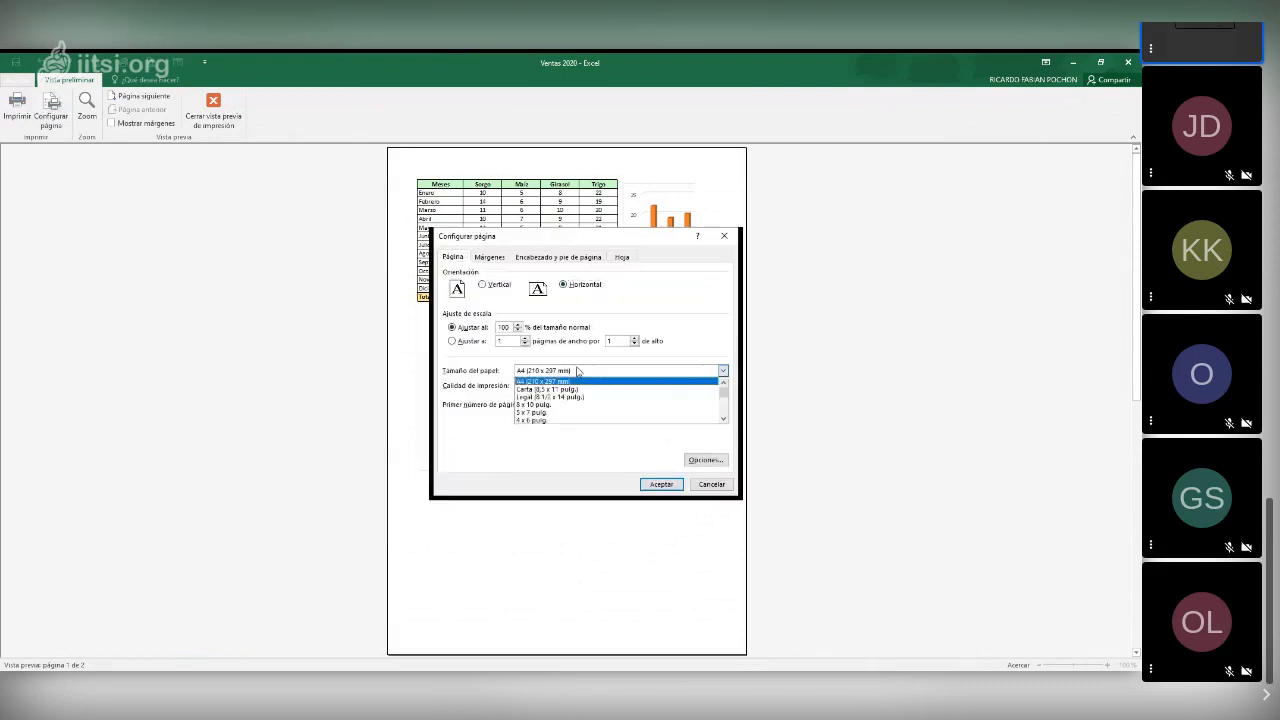
pyautogui.click(551, 398)
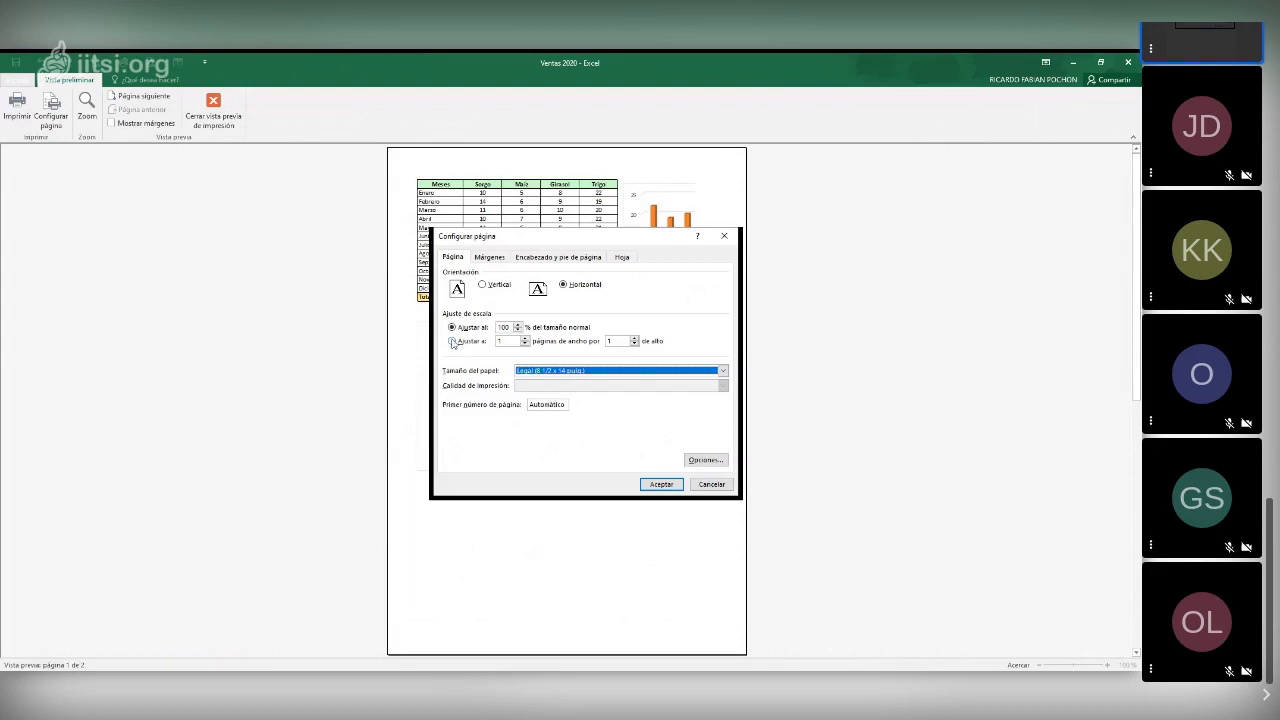
pyautogui.click(464, 342)
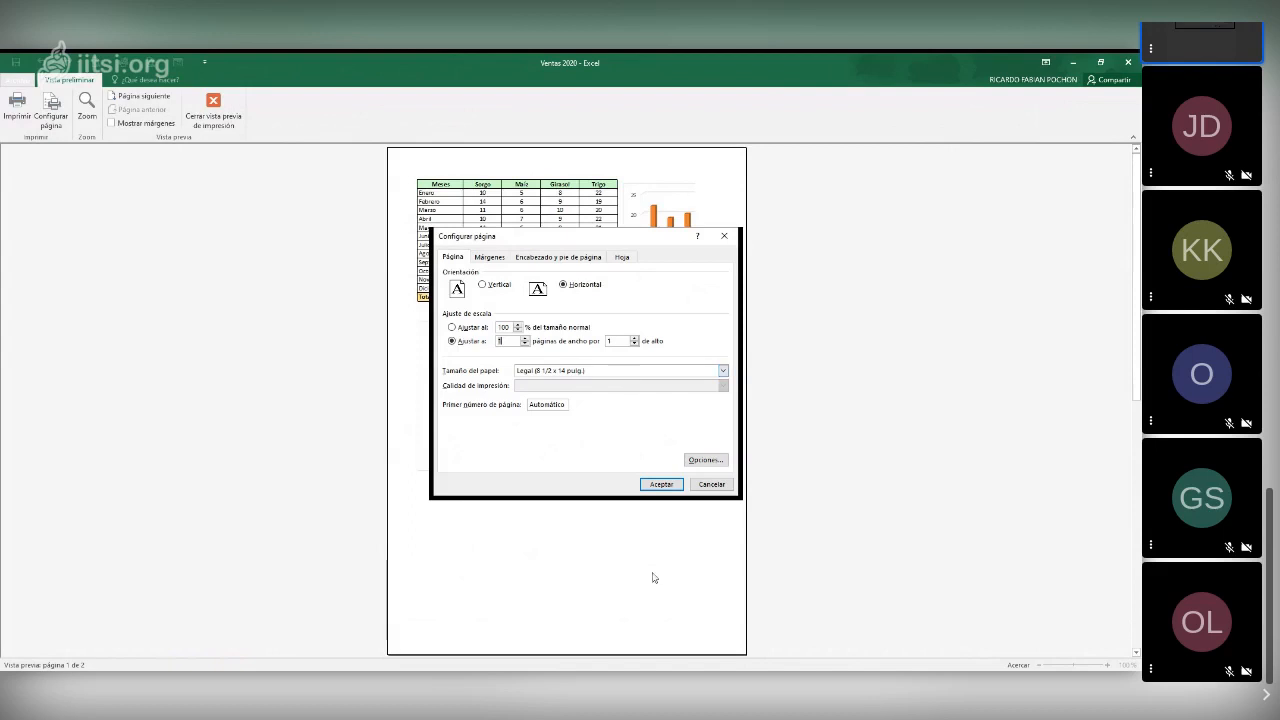
pyautogui.click(669, 488)
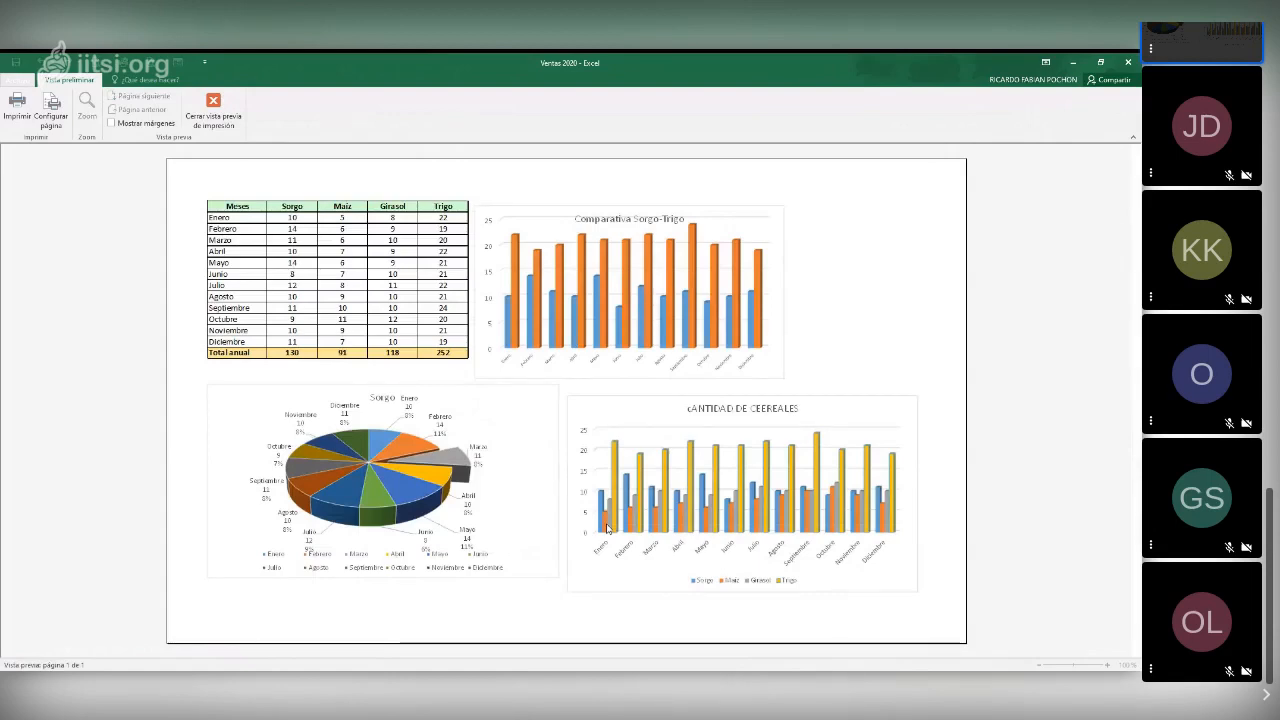
pyautogui.click(211, 123)
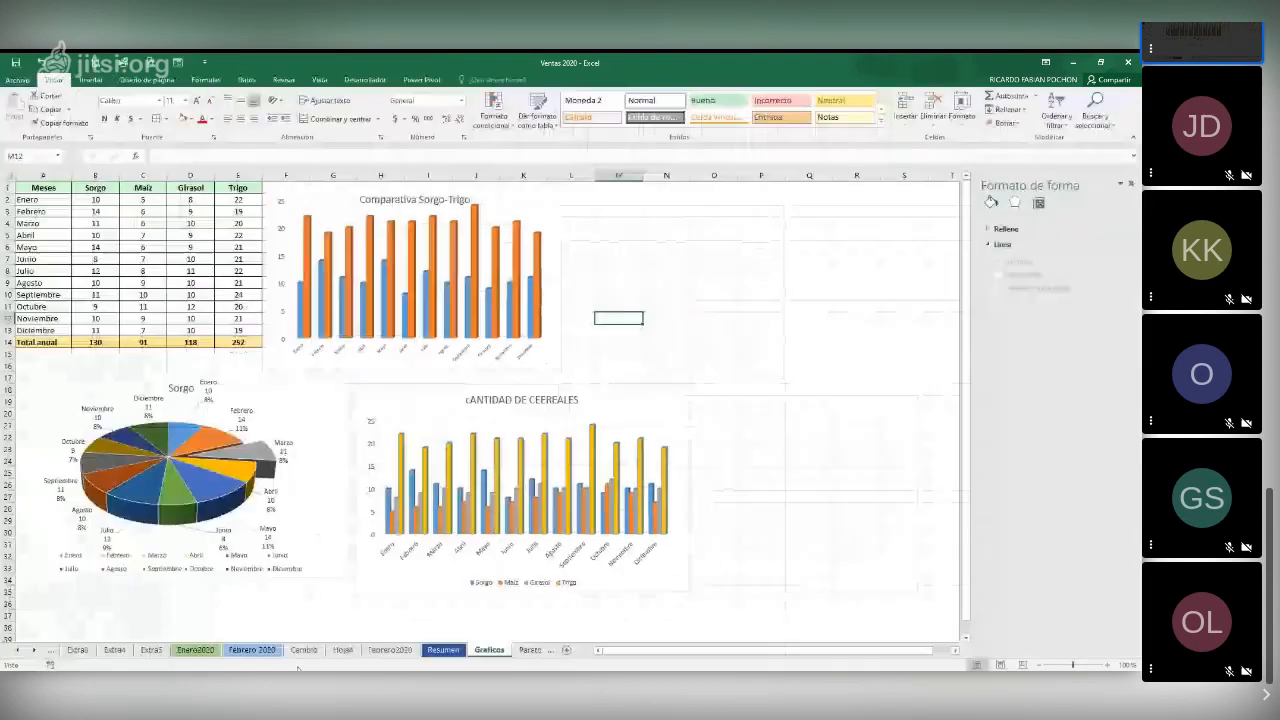
# Copy the three seller names in D23:D25 of Febrero 2020 over the seller codes in A3:A5 and A11:A13 of Resumen
pyautogui.click(444, 650)
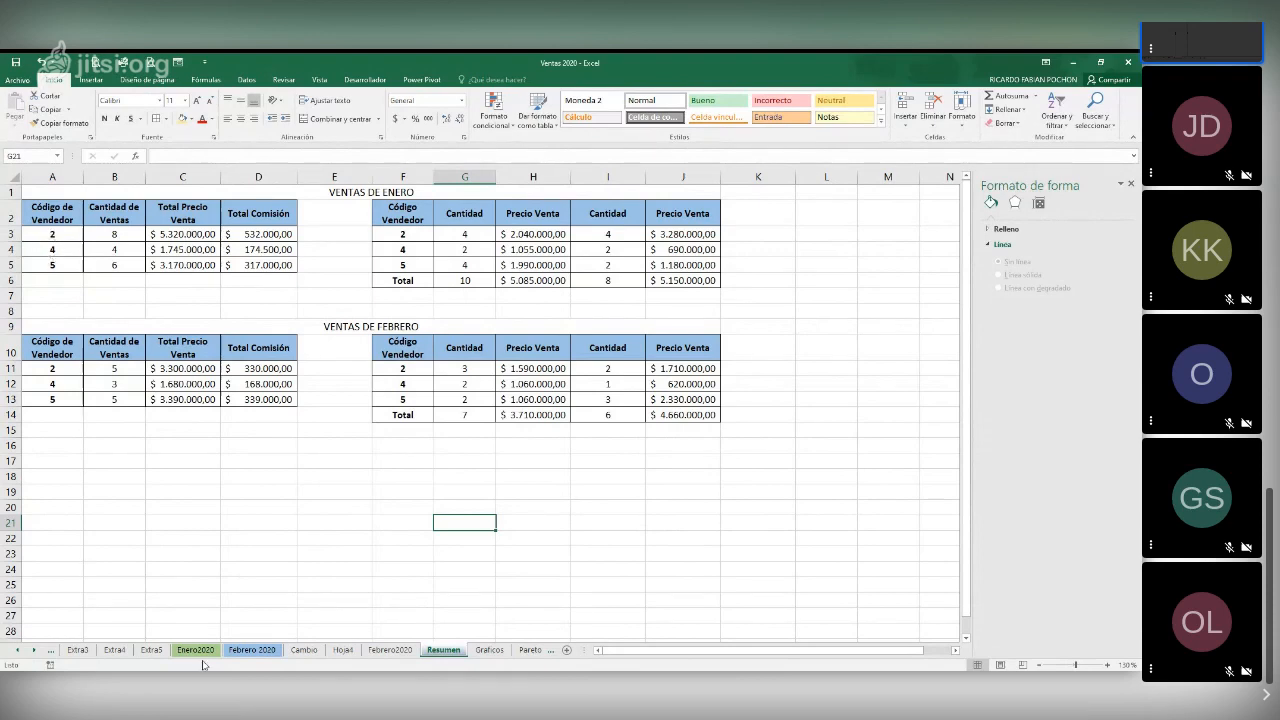
pyautogui.click(250, 650)
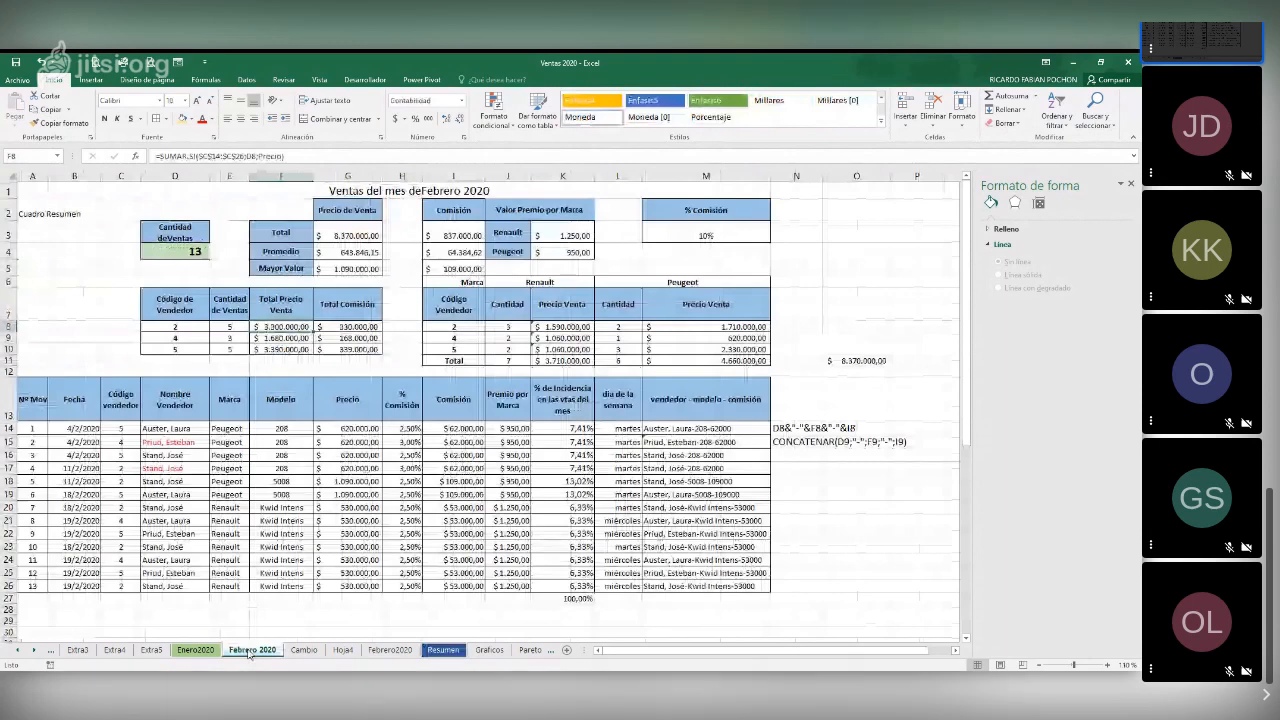
pyautogui.moveTo(165, 547); pyautogui.dragTo(168, 566)
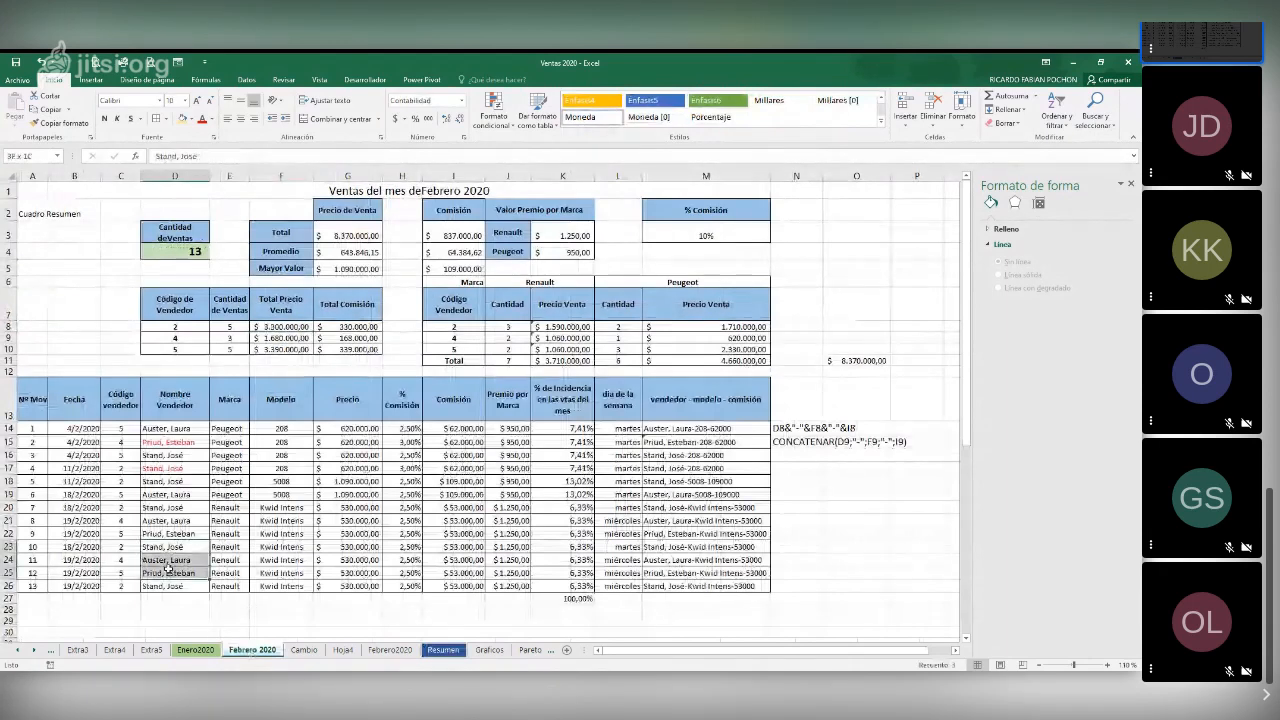
pyautogui.hotkey('ctrl', 'c')
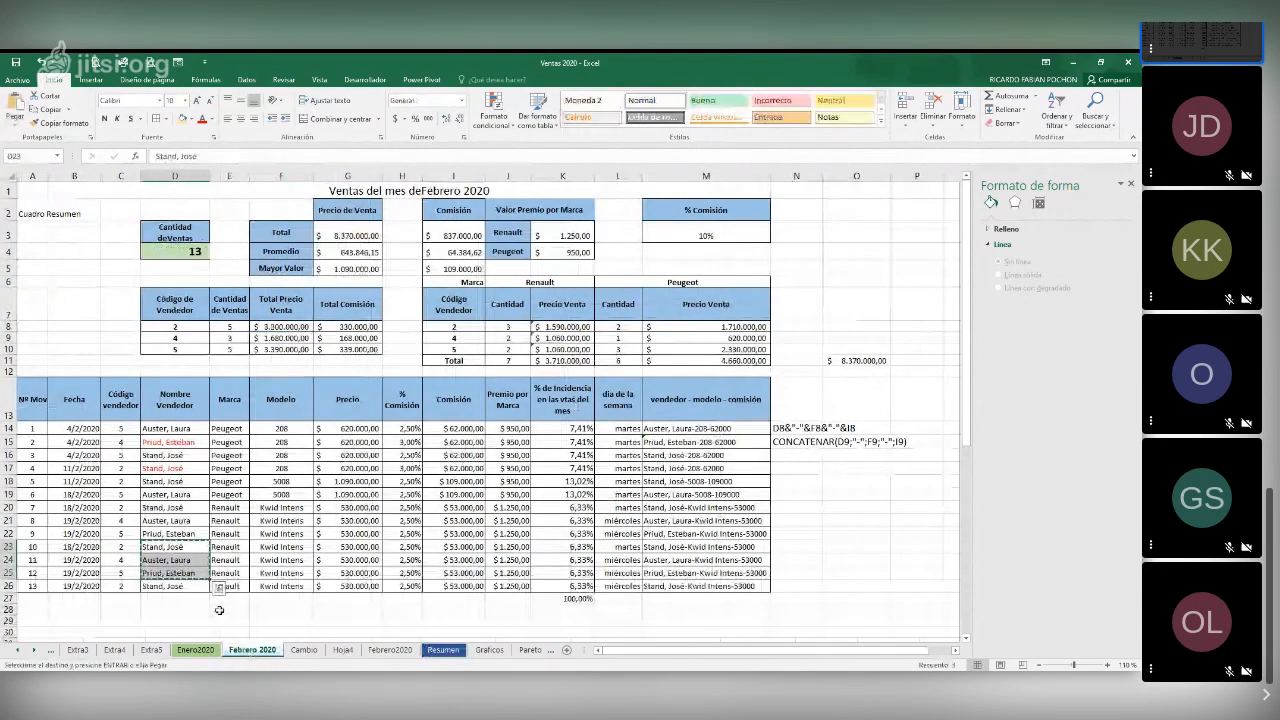
pyautogui.click(430, 651)
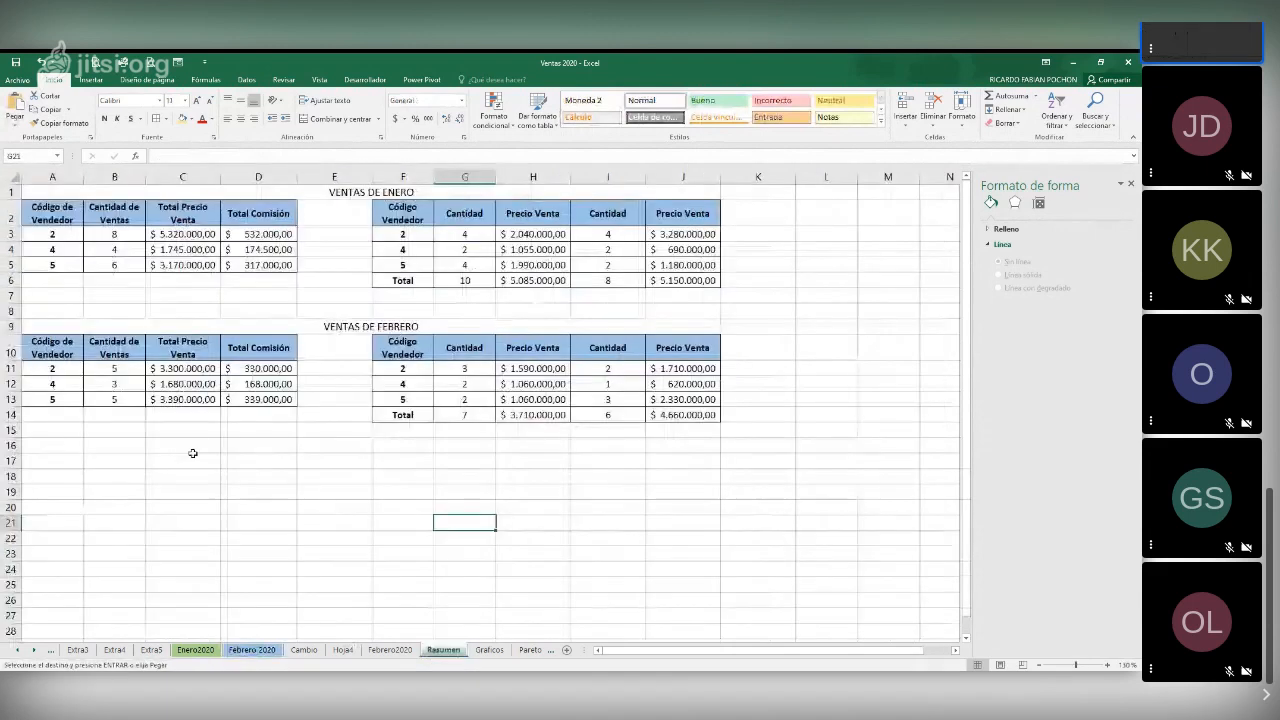
pyautogui.click(55, 235)
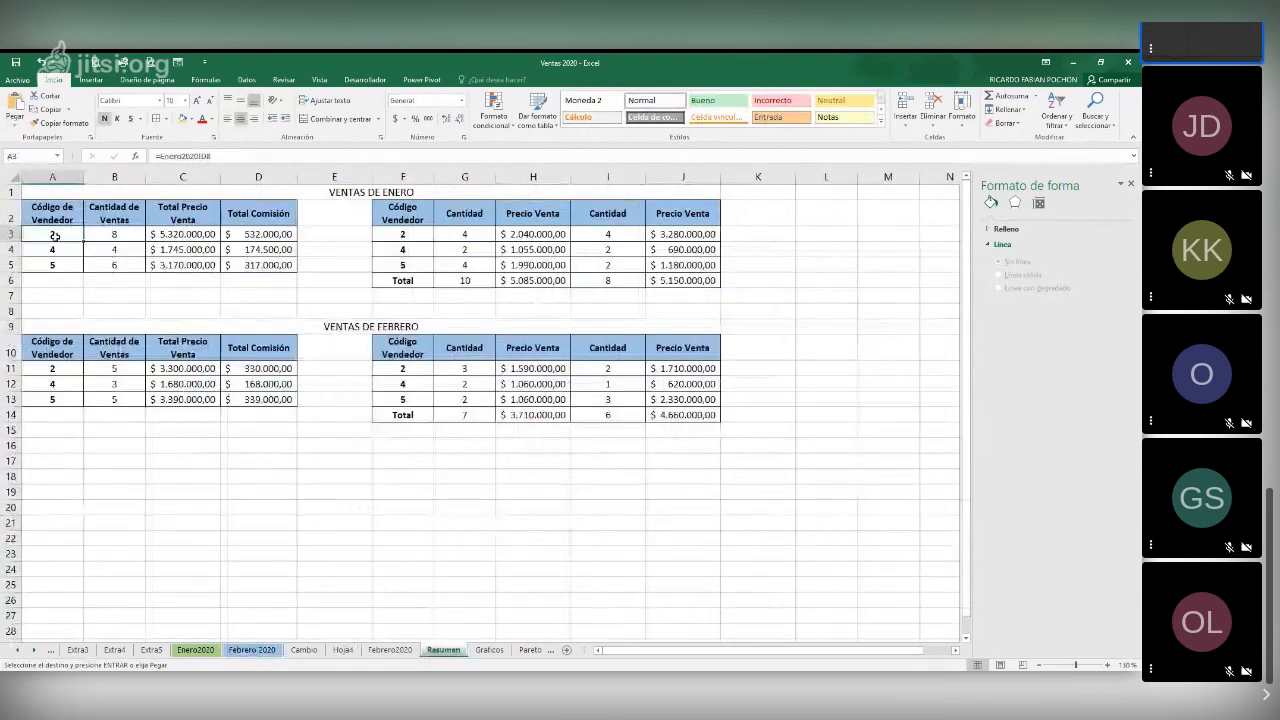
pyautogui.hotkey('ctrl', 'v')
pyautogui.hotkey('ctrl', 'c')
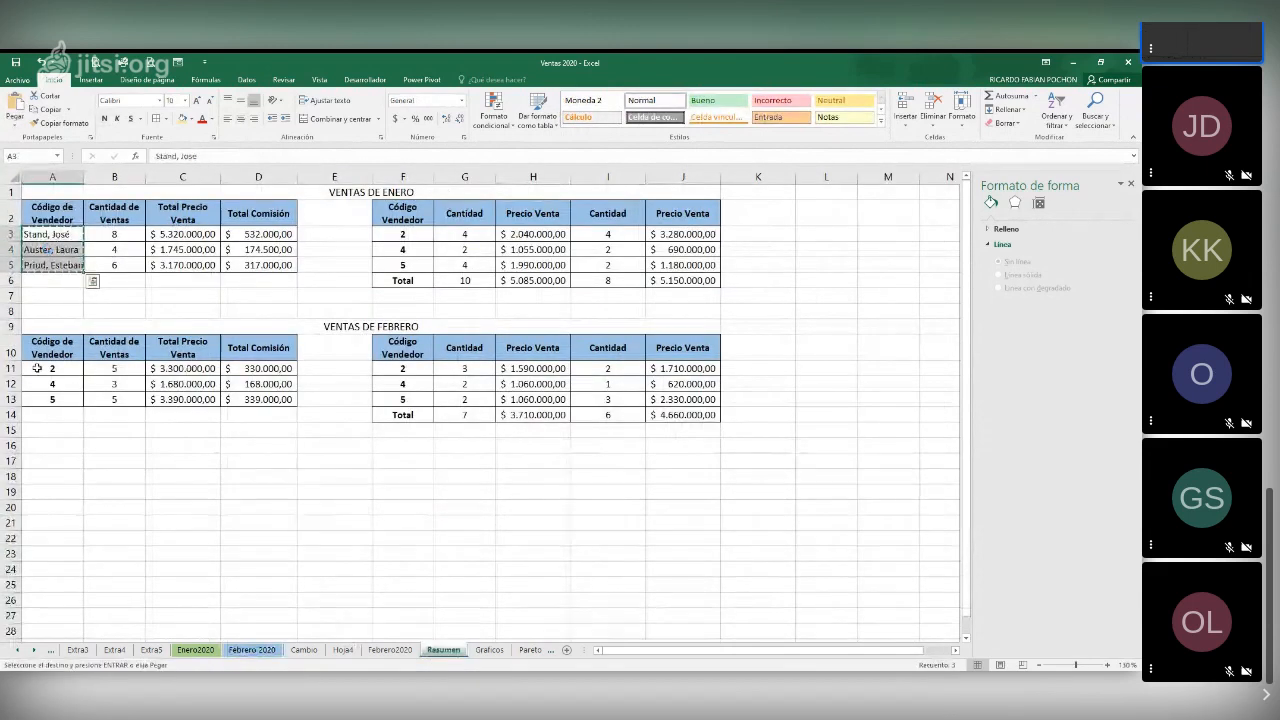
pyautogui.click(37, 368)
pyautogui.hotkey('ctrl', 'v')
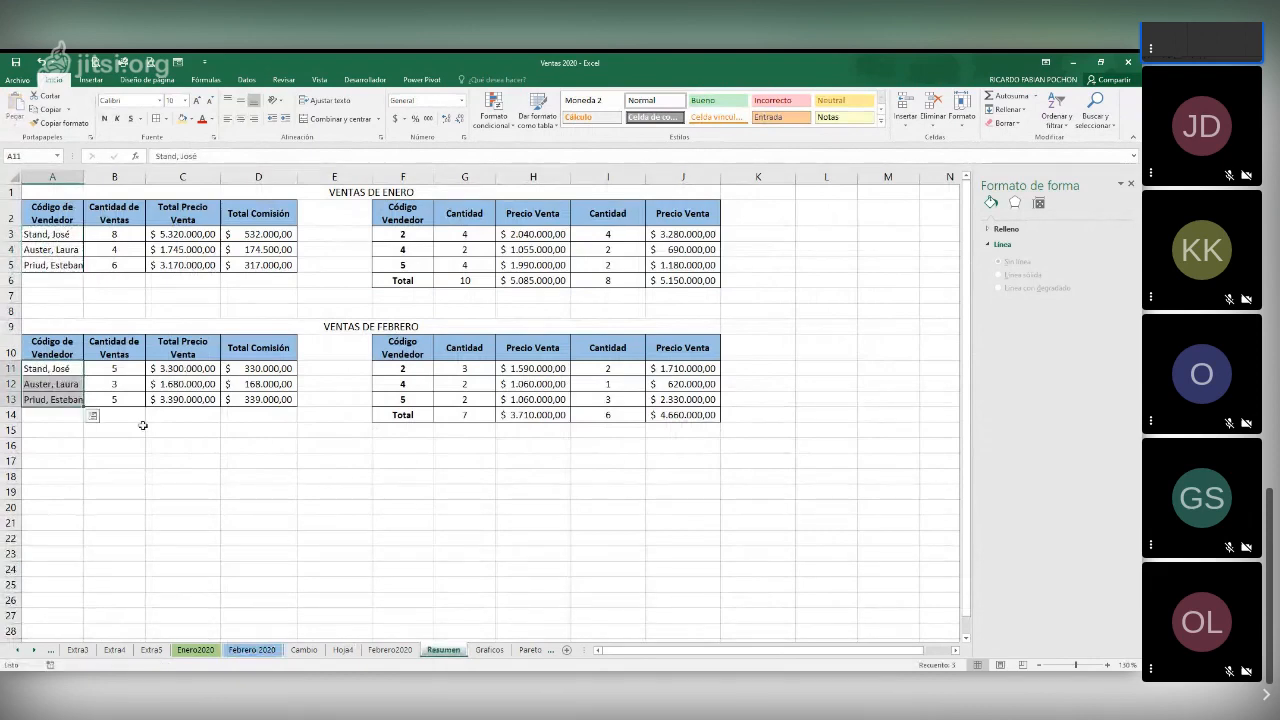
# Change the headings in A10 and A2 of Resumen to "Vendedor"
pyautogui.click(60, 340)
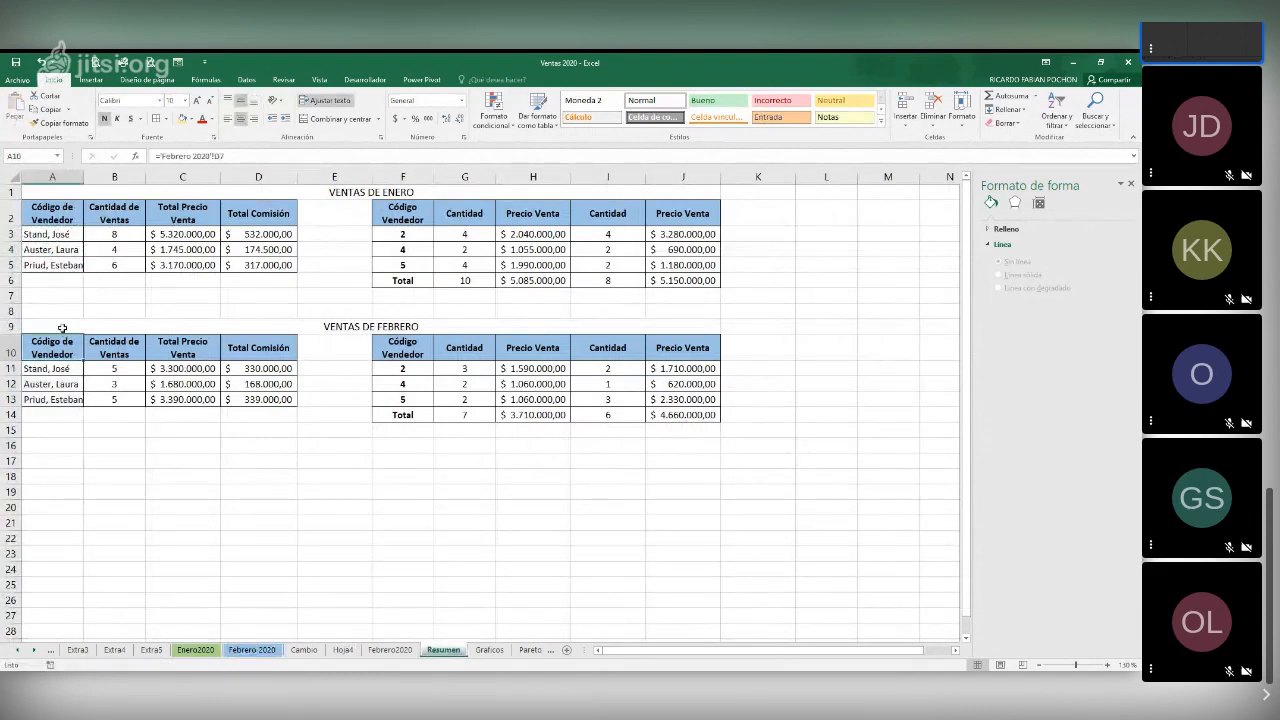
pyautogui.write('Vend')
pyautogui.write('edor')
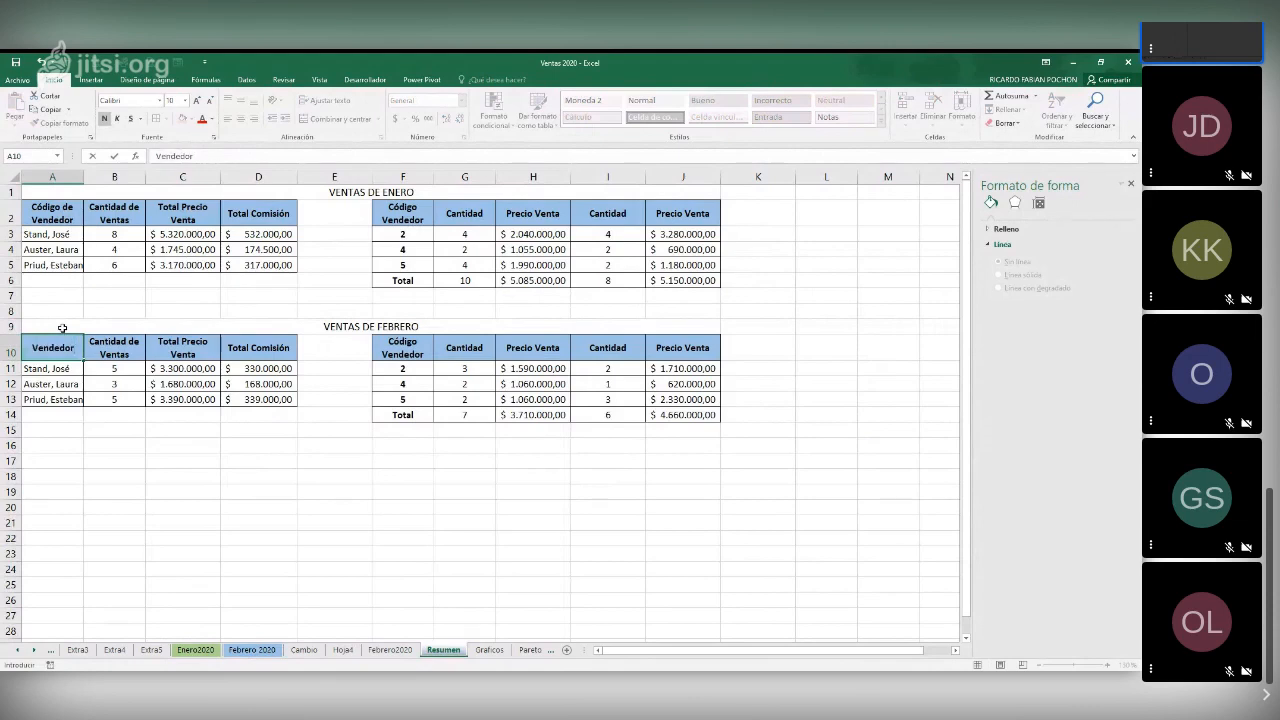
pyautogui.press('Return')
pyautogui.click(57, 214)
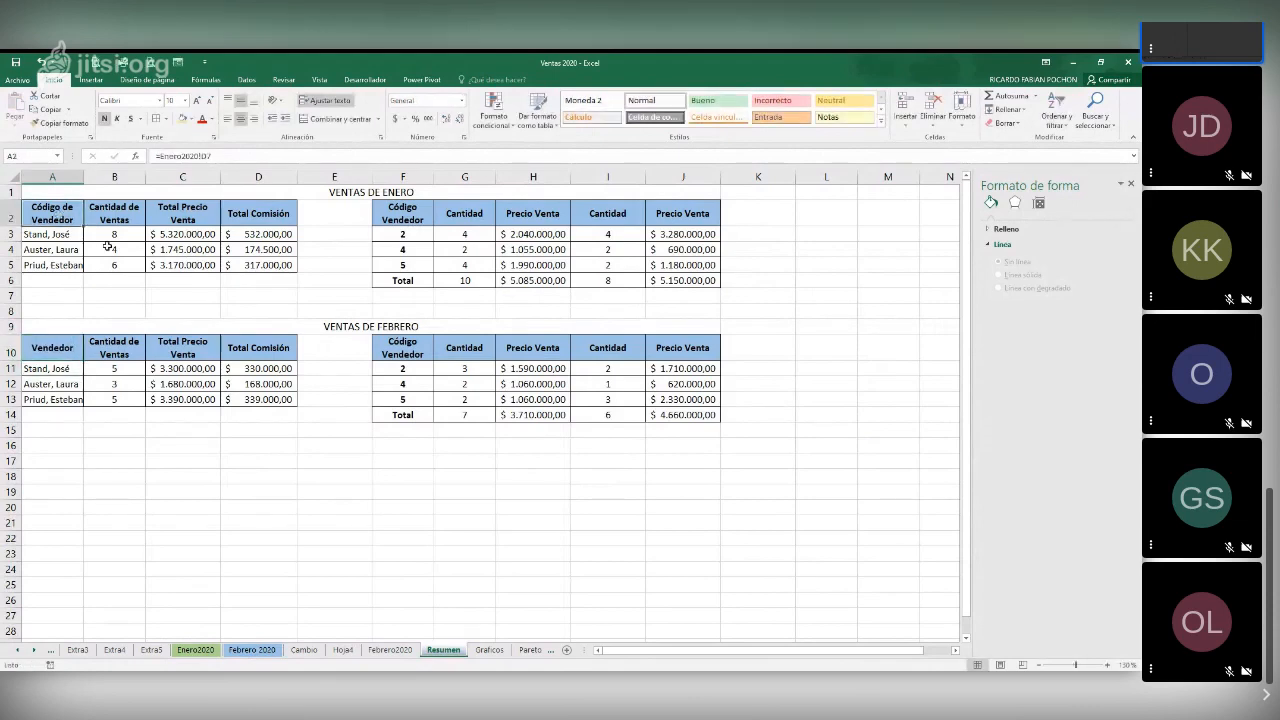
pyautogui.write('Vend')
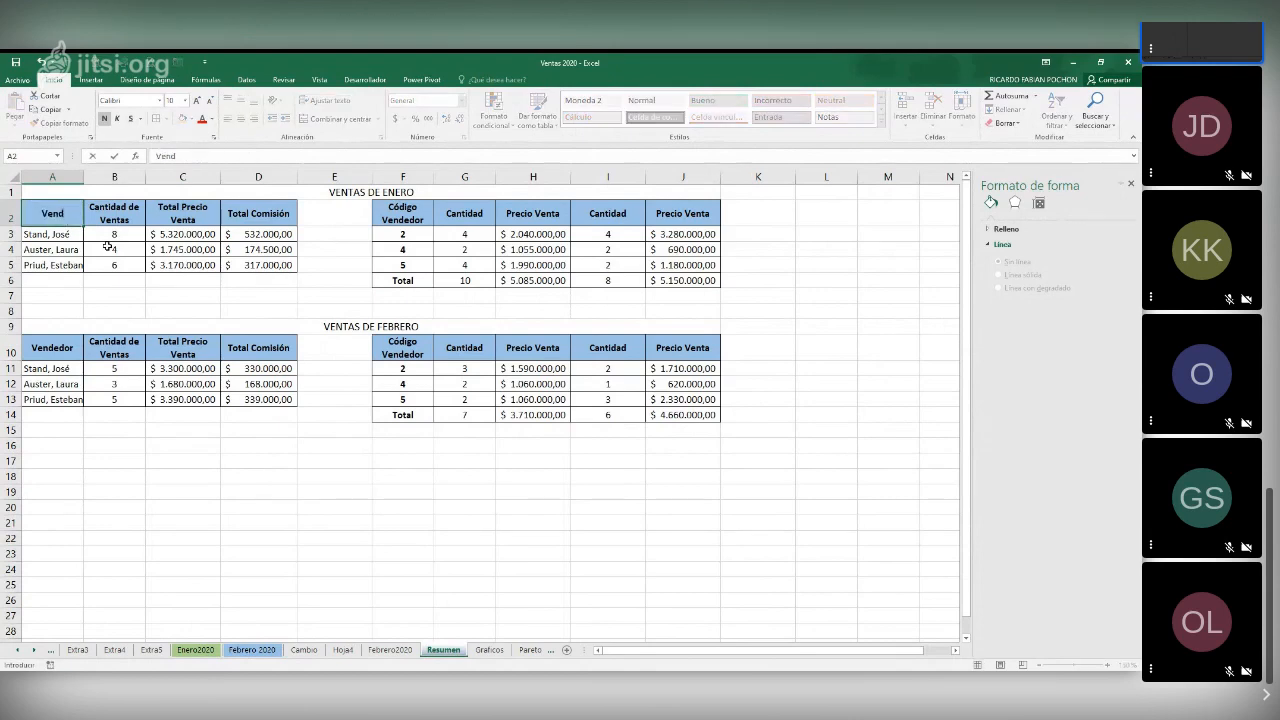
pyautogui.write('edor')
pyautogui.press('Return')
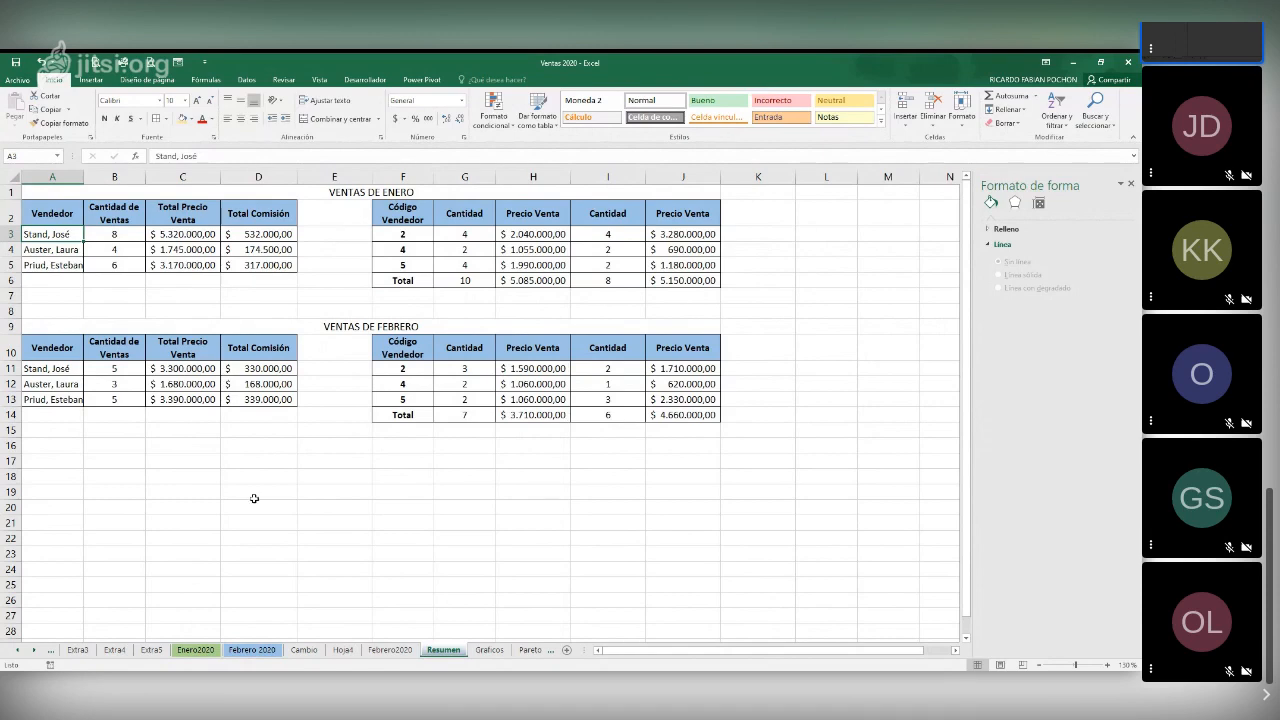
pyautogui.click(223, 459)
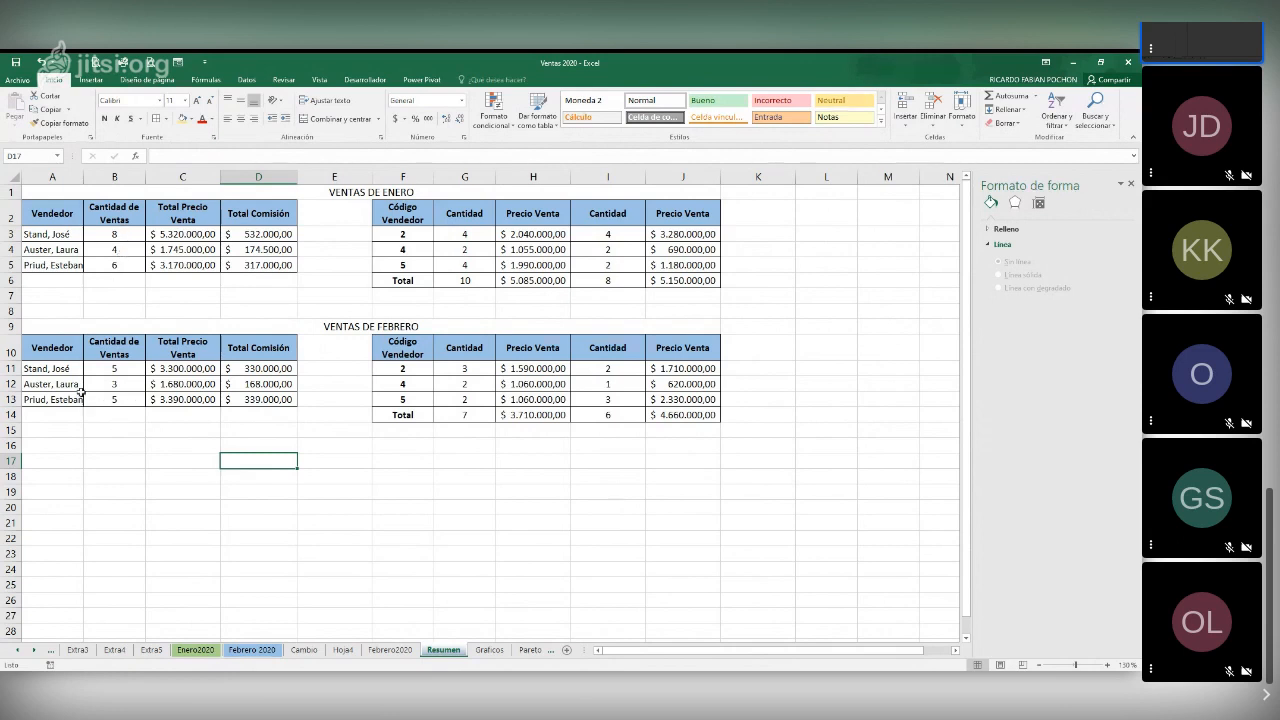
# Insert an empty 3-D clustered column chart on the Resumen sheet, with a blank cell selected
pyautogui.moveTo(40, 368); pyautogui.dragTo(98, 398)
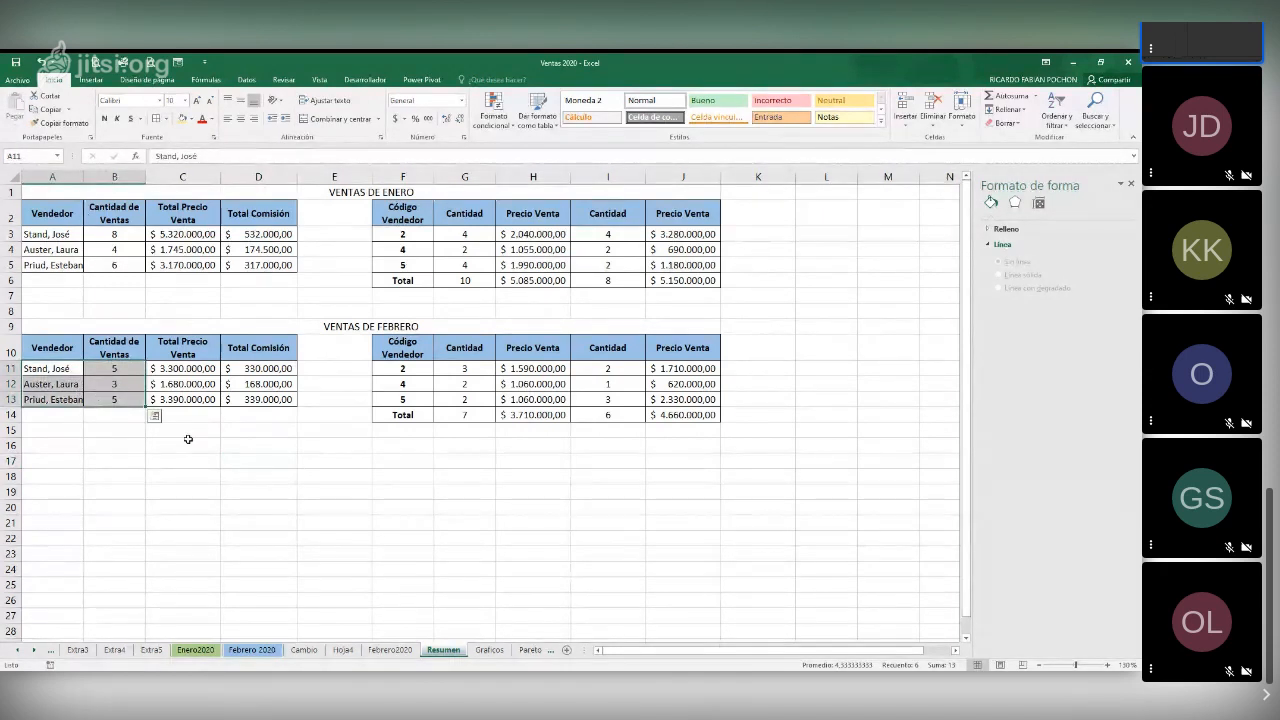
pyautogui.click(257, 506)
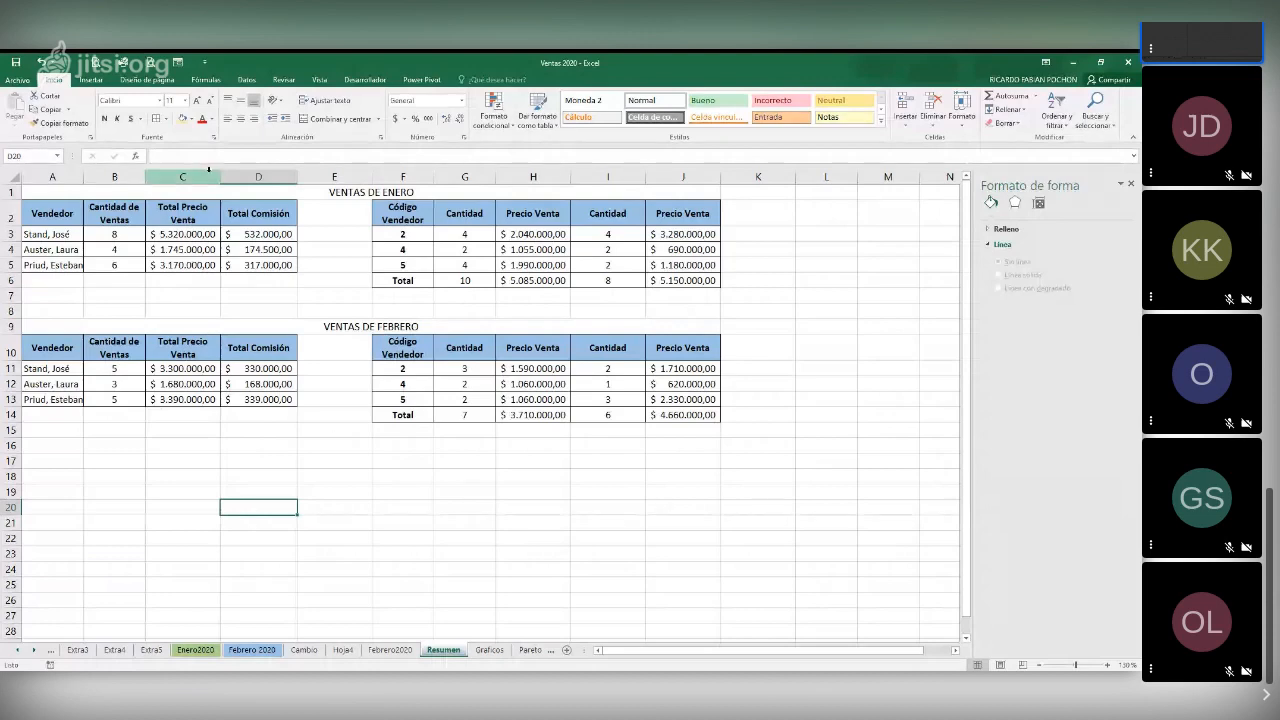
pyautogui.click(88, 78)
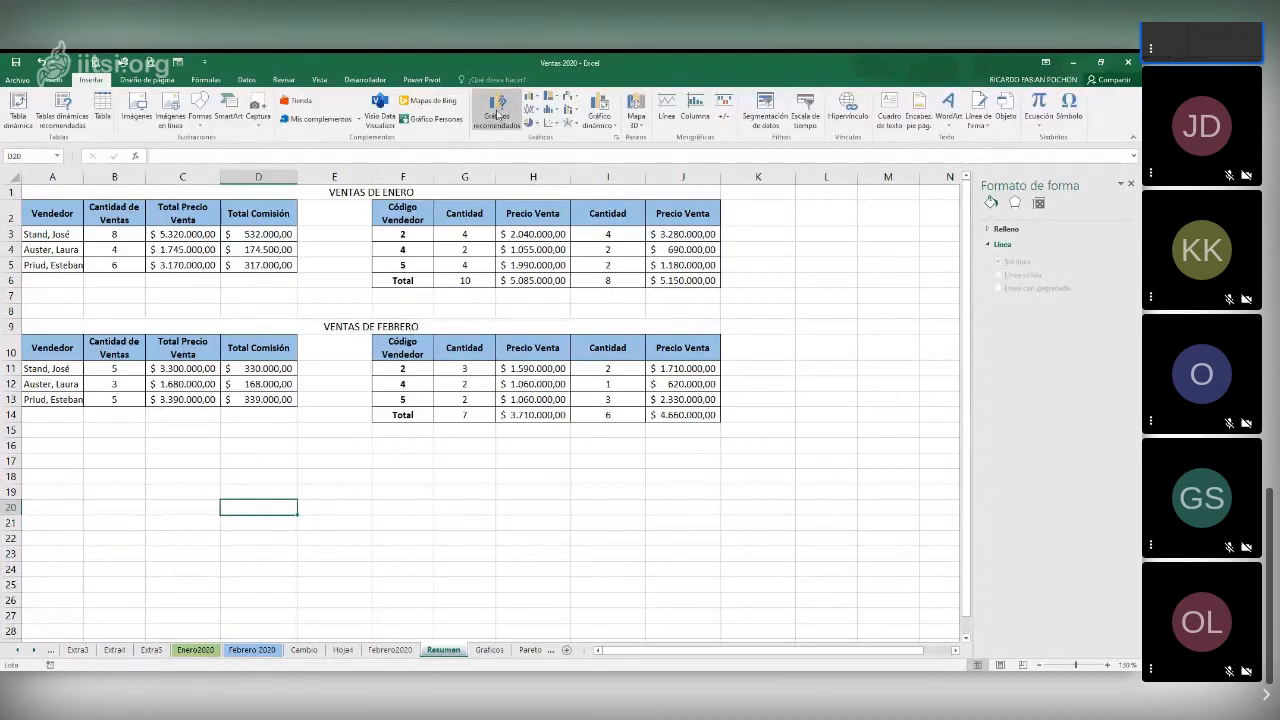
pyautogui.click(529, 97)
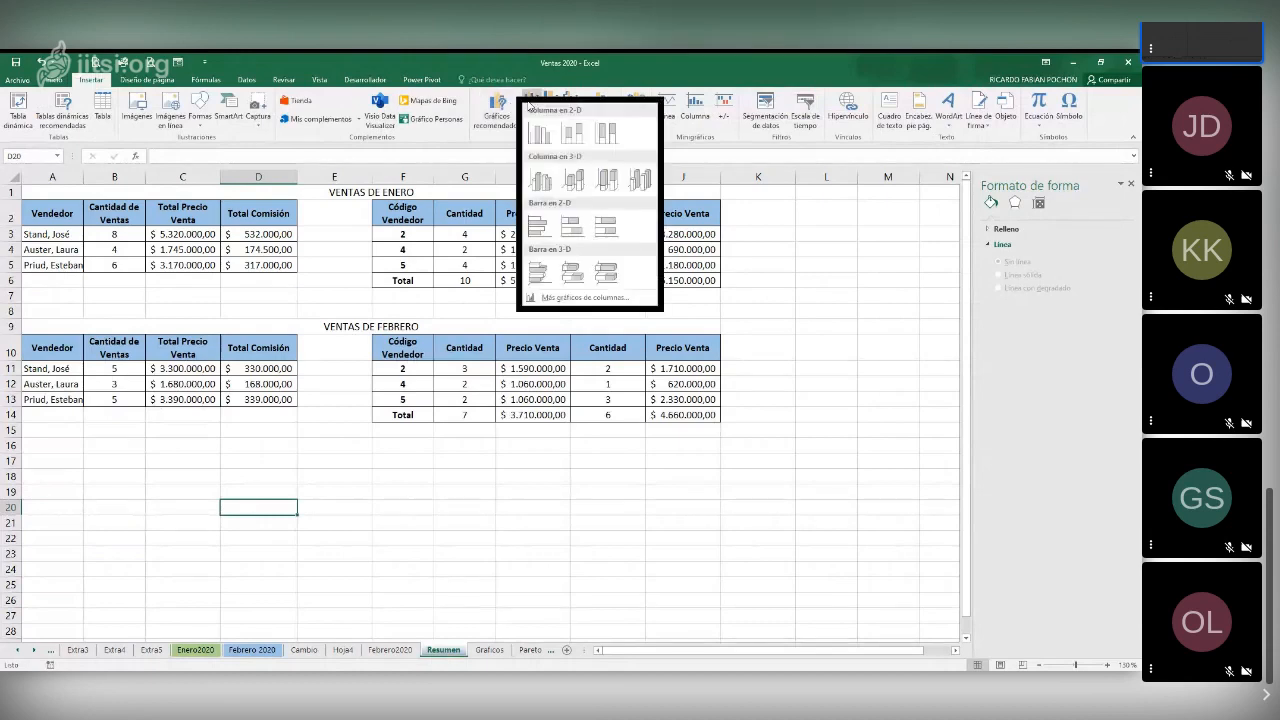
pyautogui.click(554, 182)
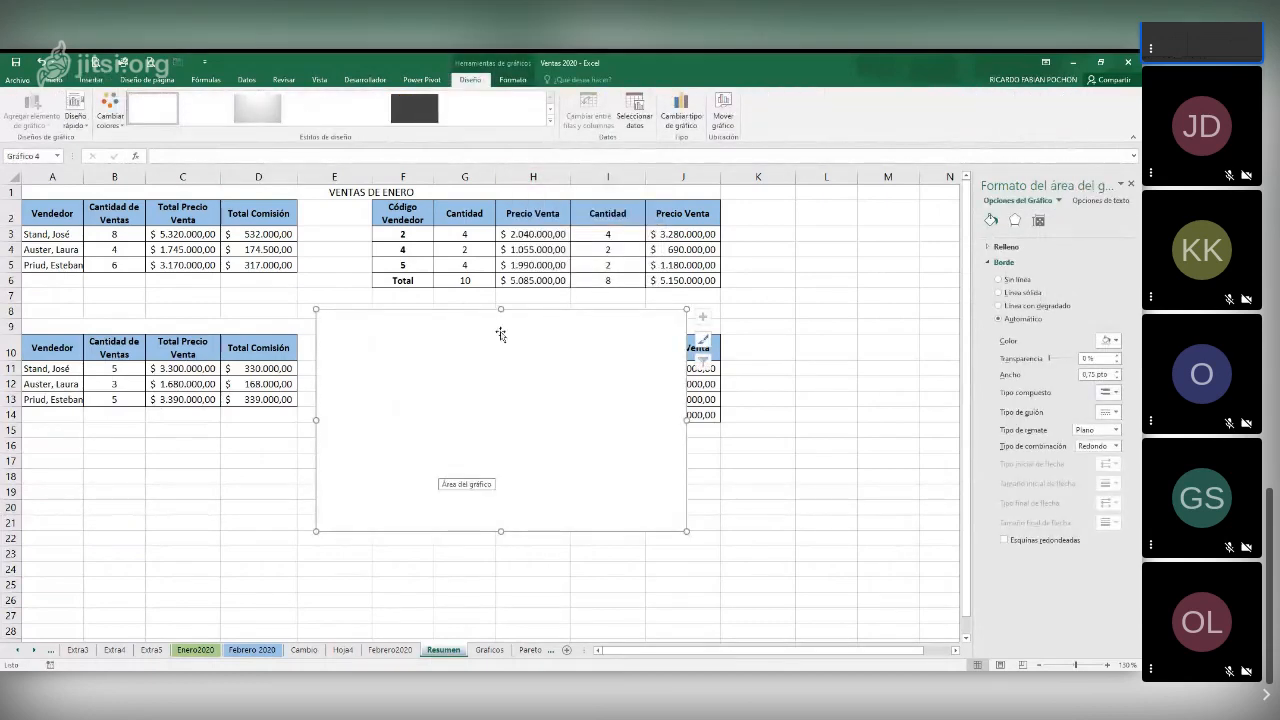
# Add a data series named "Enero" to the empty chart with the January sales quantities in B3:B5 as values
pyautogui.click(634, 110)
pyautogui.click(438, 381)
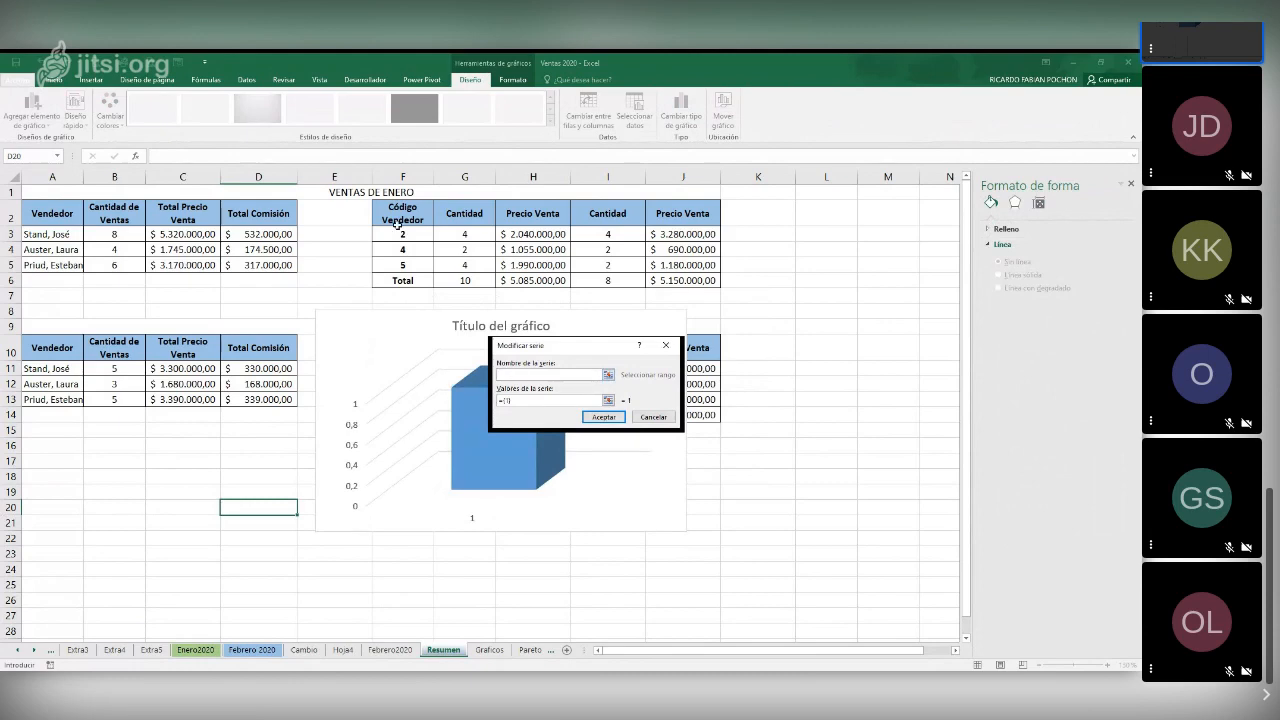
pyautogui.click(342, 192)
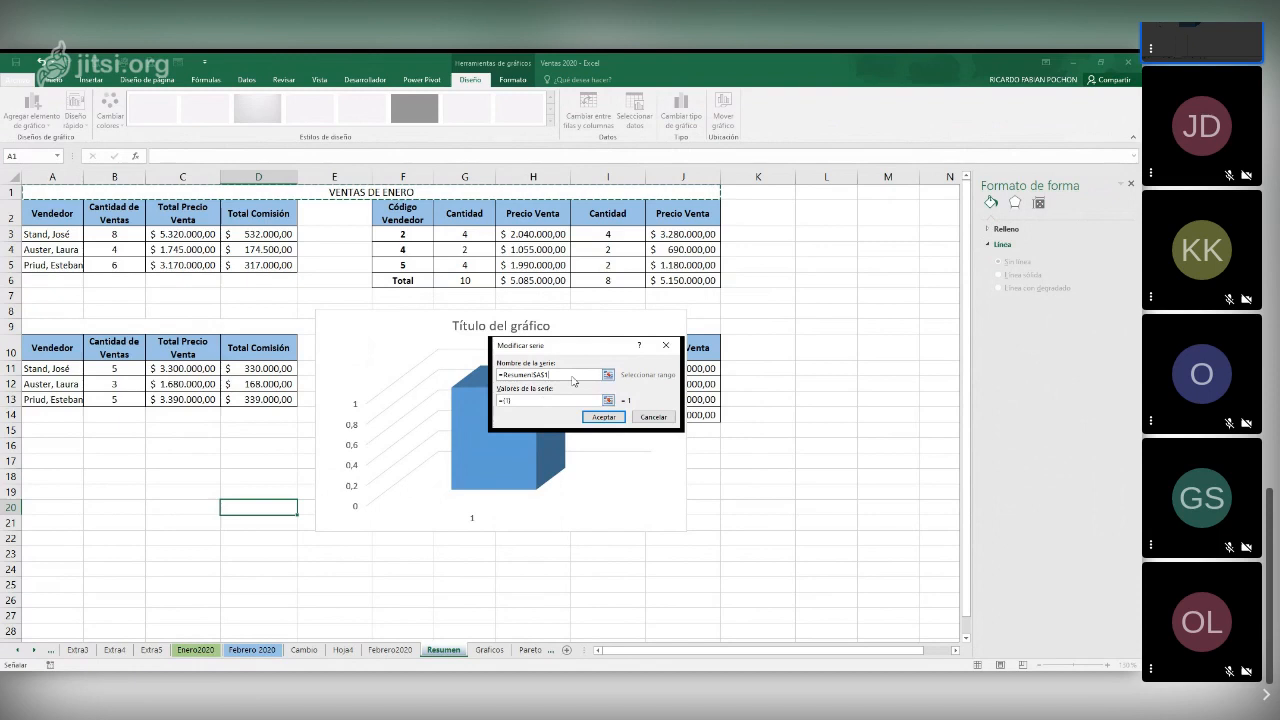
pyautogui.moveTo(552, 374); pyautogui.dragTo(498, 375)
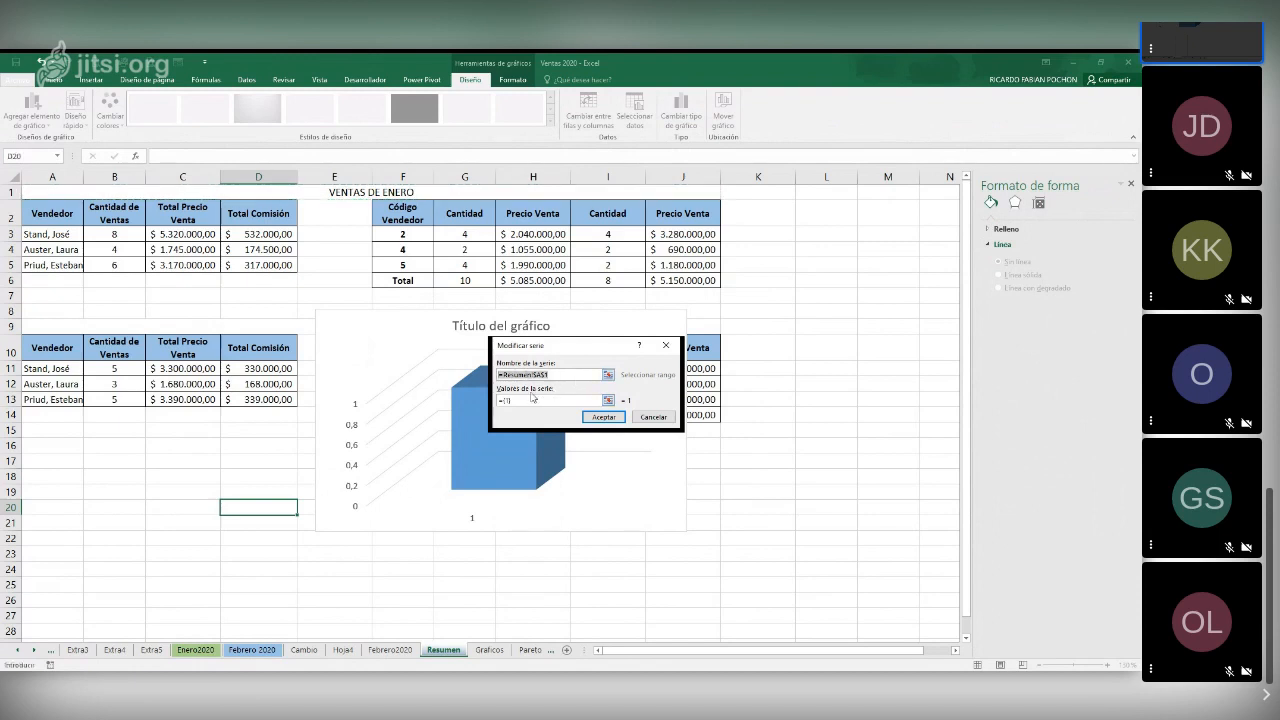
pyautogui.write('Fnero')
pyautogui.moveTo(518, 400); pyautogui.dragTo(503, 402)
pyautogui.press('BackSpace')
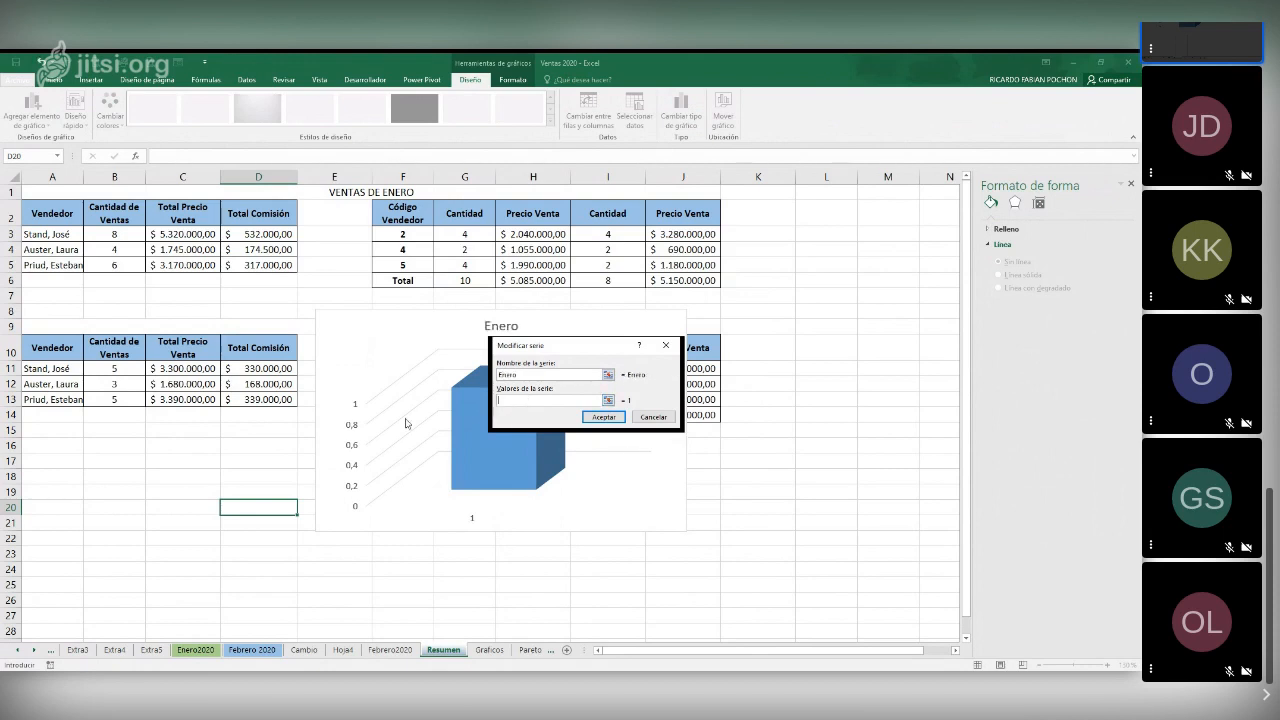
pyautogui.click(111, 233)
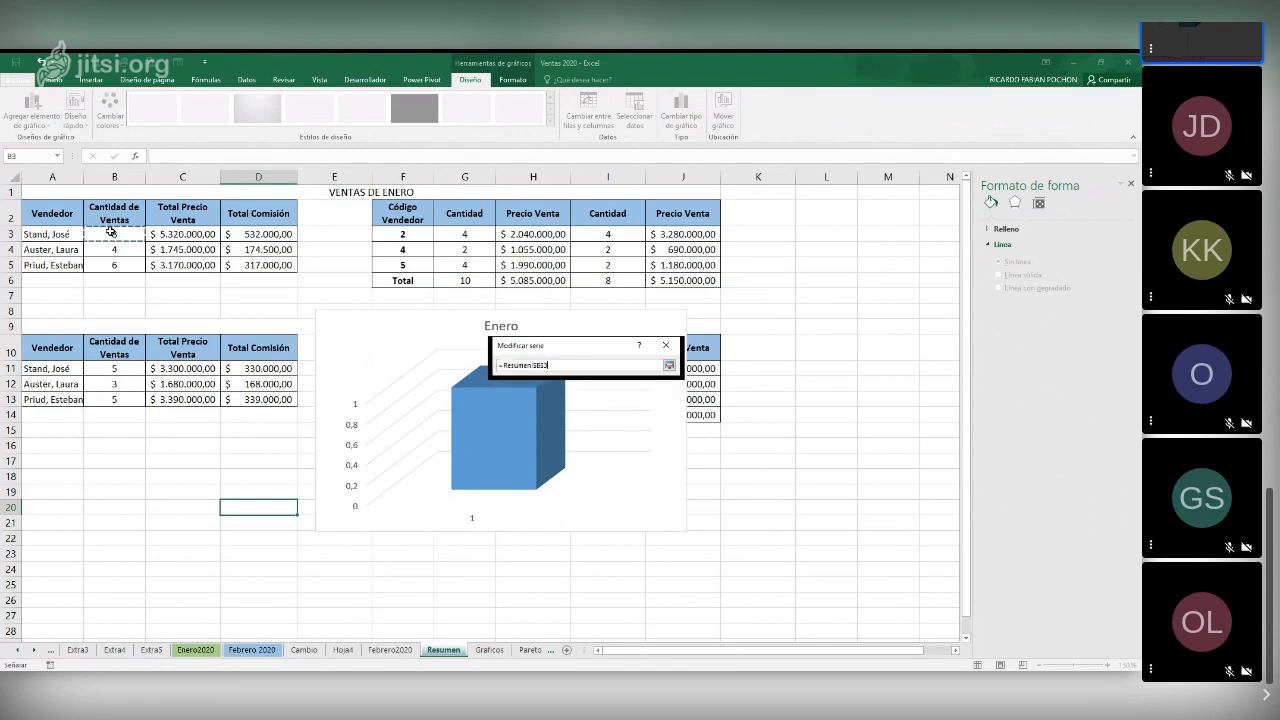
pyautogui.moveTo(111, 233); pyautogui.dragTo(106, 262)
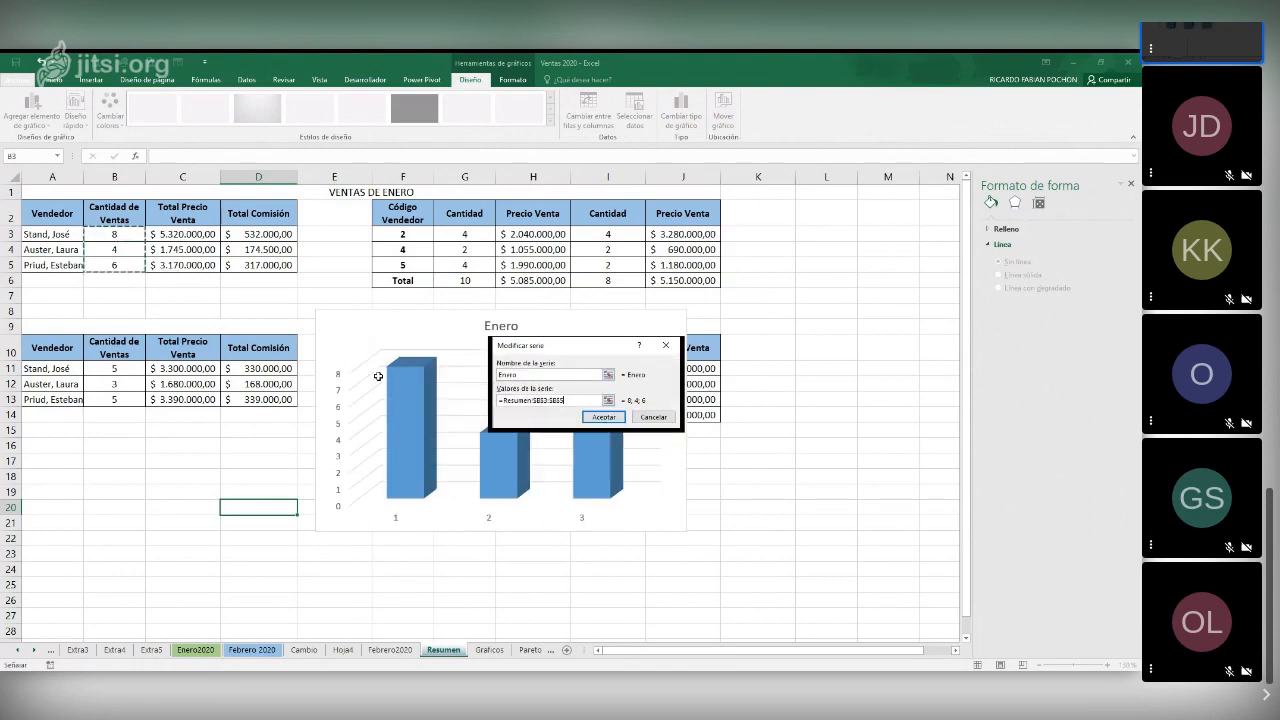
pyautogui.click(603, 417)
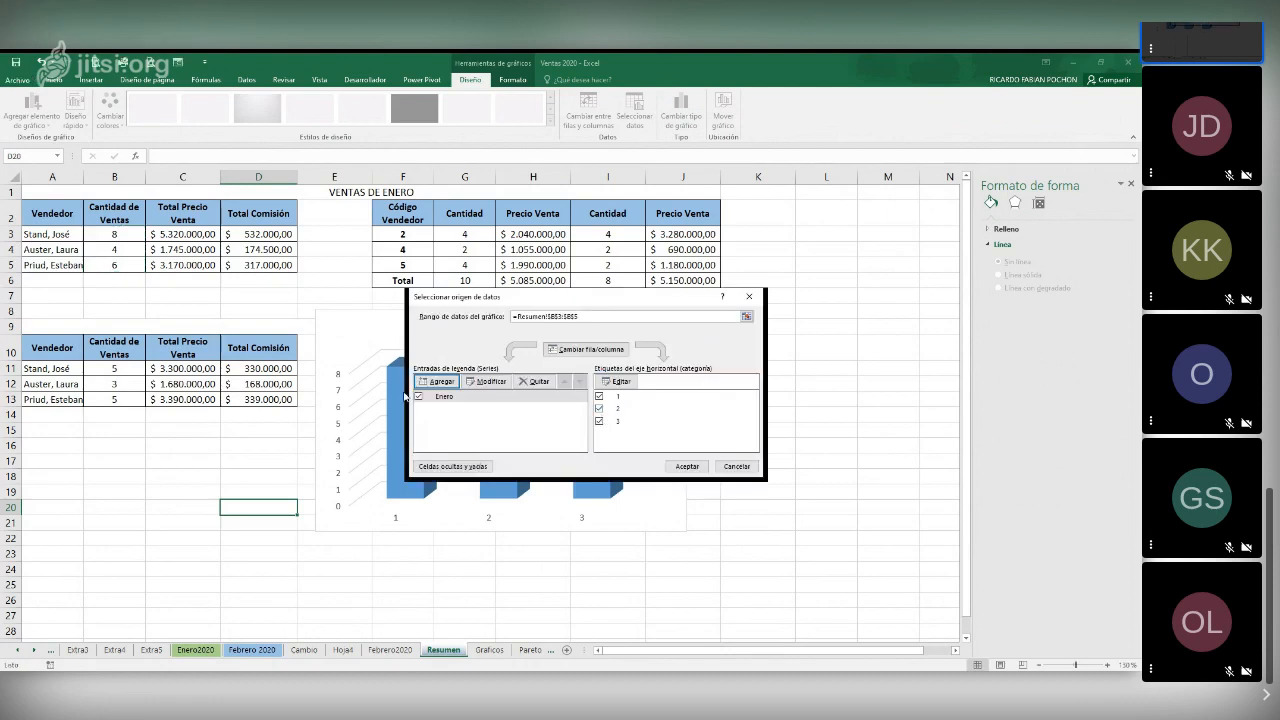
# Add a second data series named "Febrero" with the February sales quantities in B11:B13 as values
pyautogui.click(447, 381)
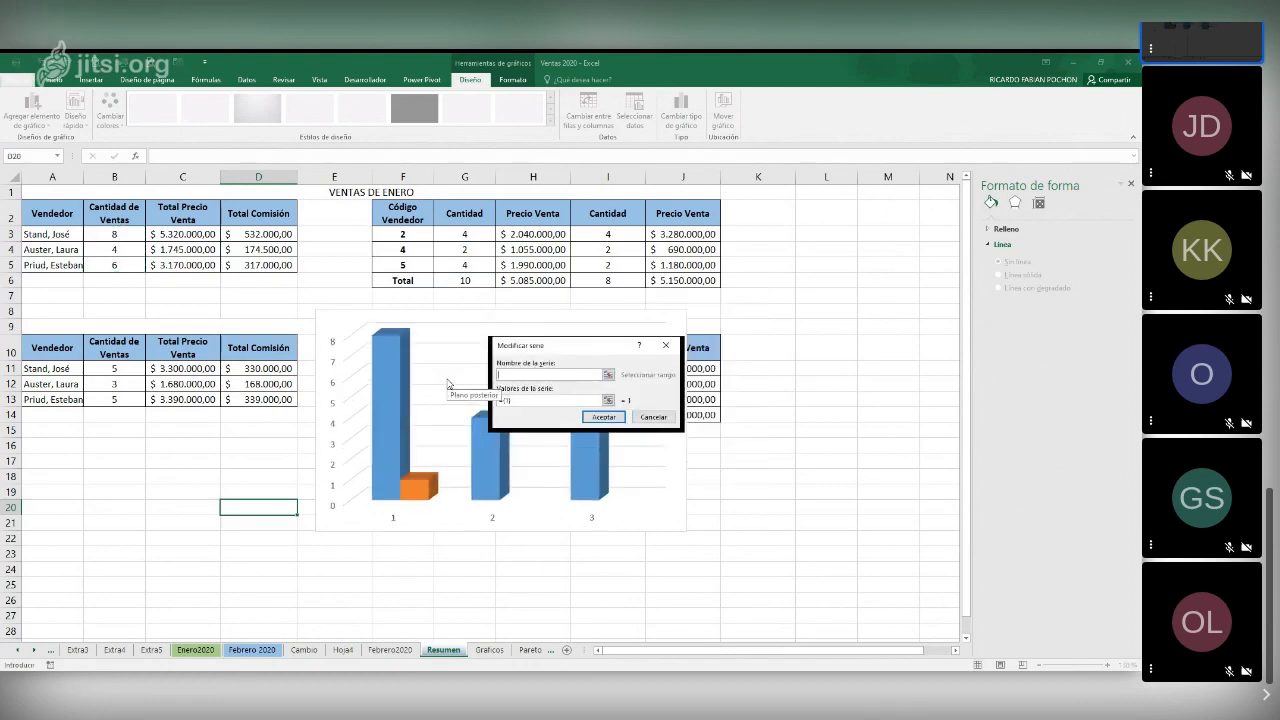
pyautogui.write('Febrero')
pyautogui.click(551, 399)
pyautogui.click(111, 370)
pyautogui.moveTo(111, 370); pyautogui.dragTo(112, 396)
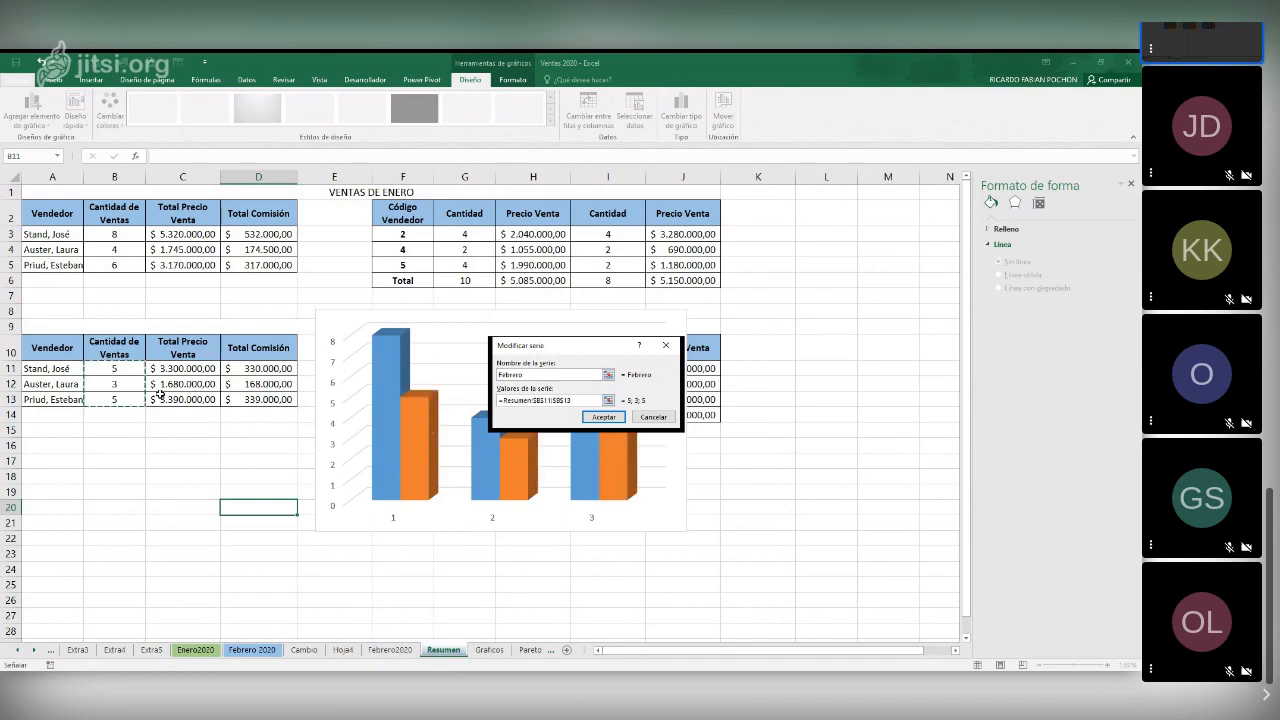
pyautogui.click(603, 417)
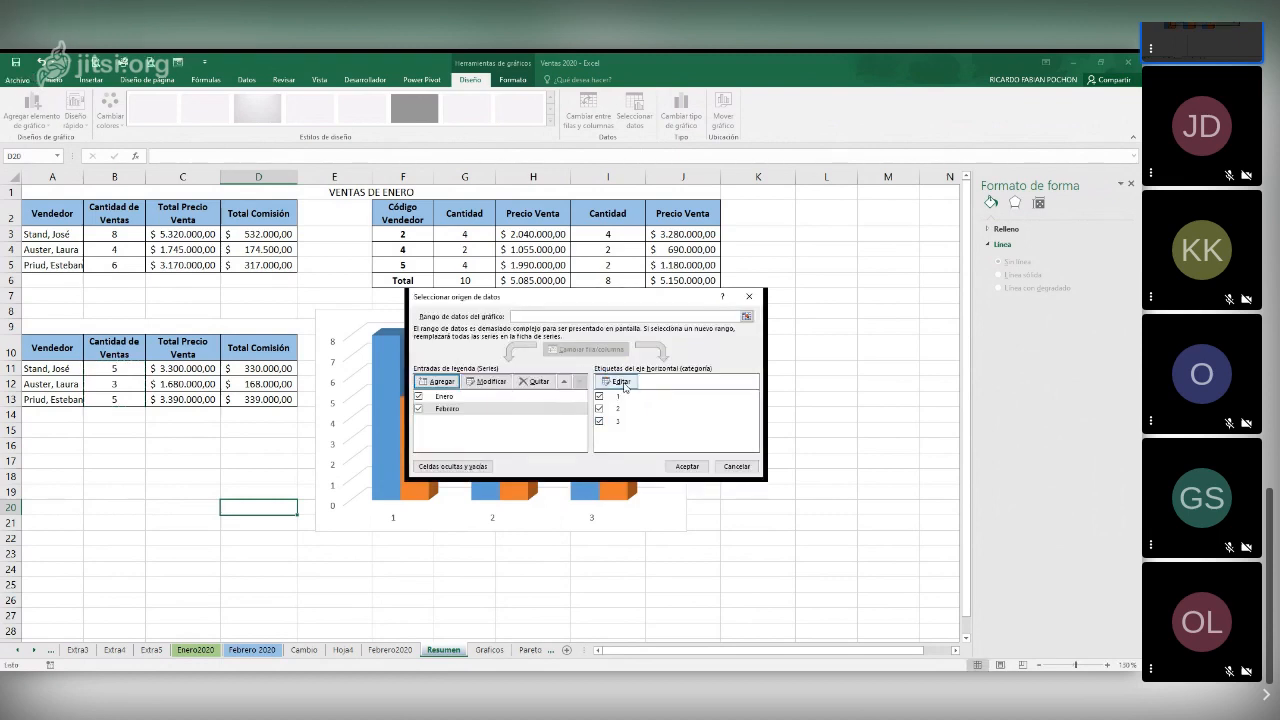
# Use the seller names in A11:A13 as the chart's horizontal axis labels and apply the data source
pyautogui.click(624, 382)
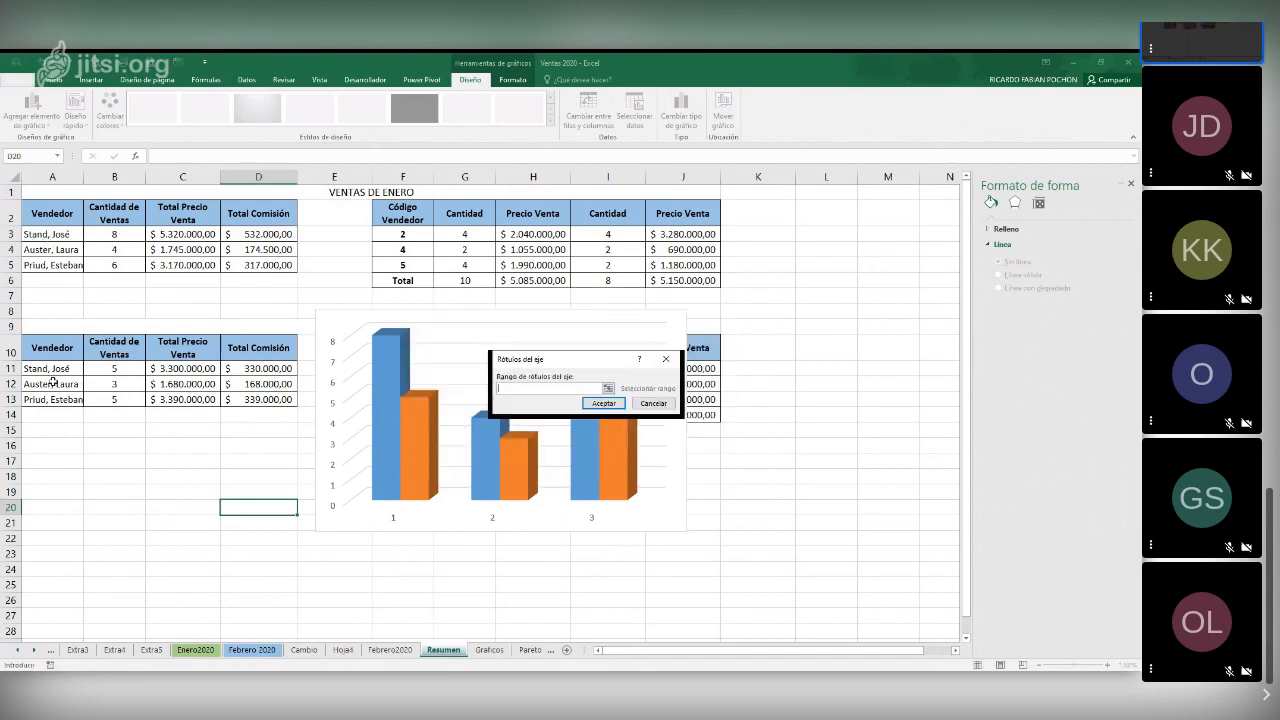
pyautogui.moveTo(53, 368); pyautogui.dragTo(53, 397)
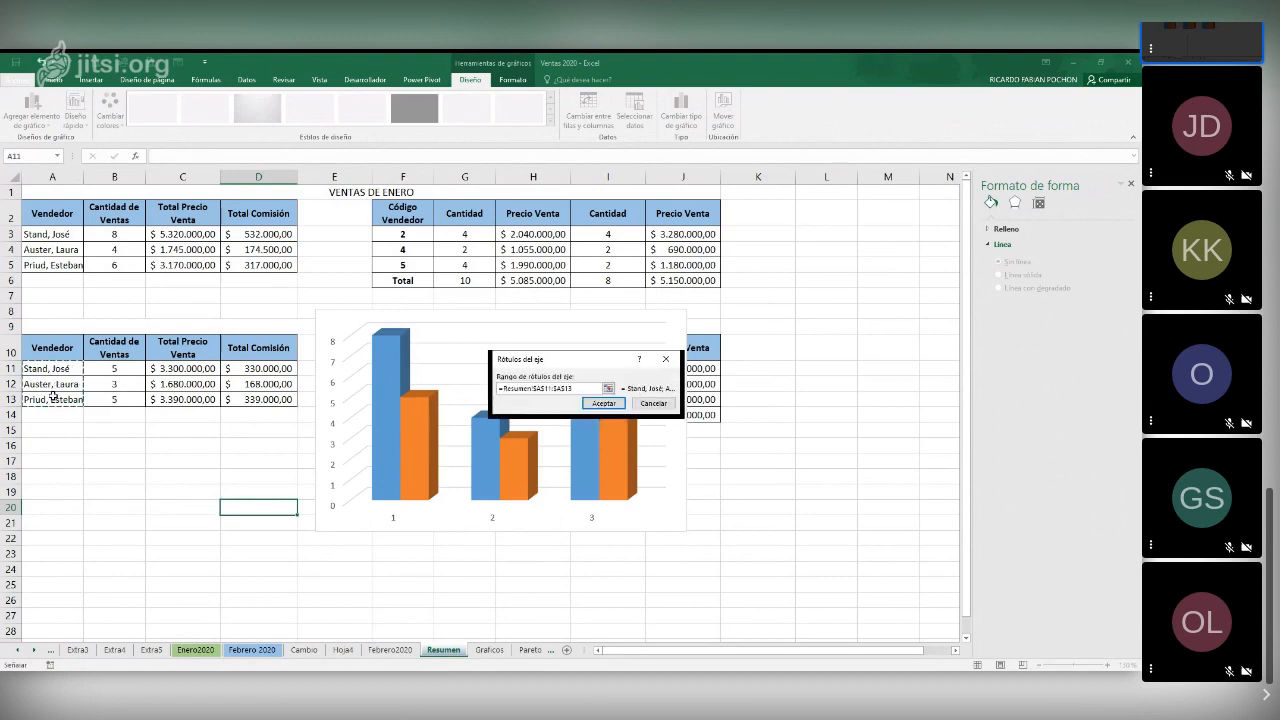
pyautogui.click(622, 405)
pyautogui.click(693, 466)
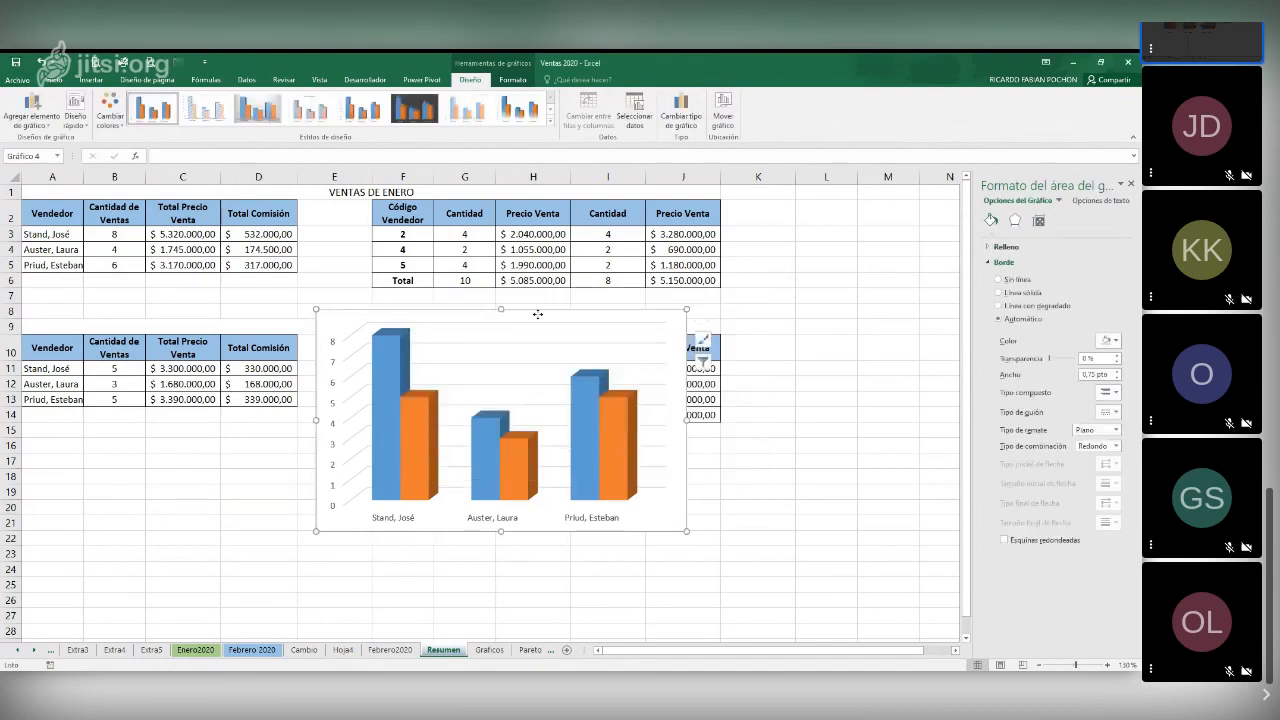
# Move the chart down to about rows 13 to 26, starting in column C, and add a legend on its right side
pyautogui.moveTo(537, 314); pyautogui.dragTo(389, 395)
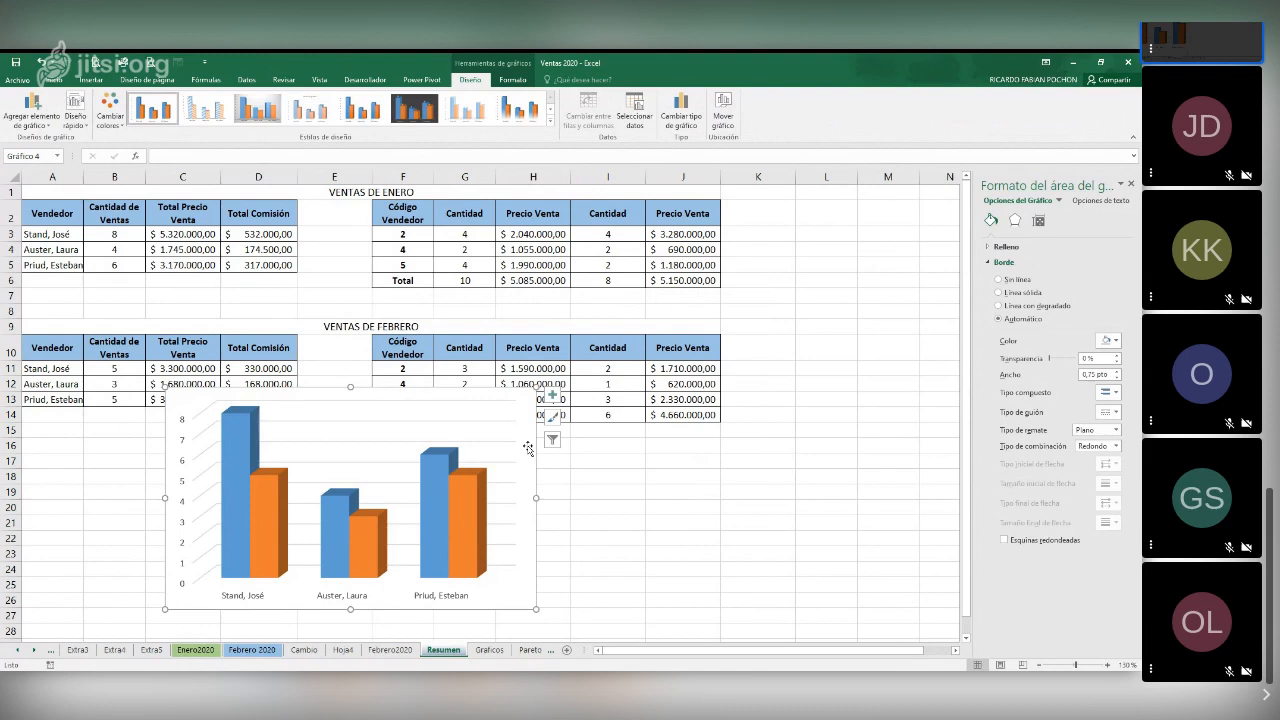
pyautogui.click(49, 130)
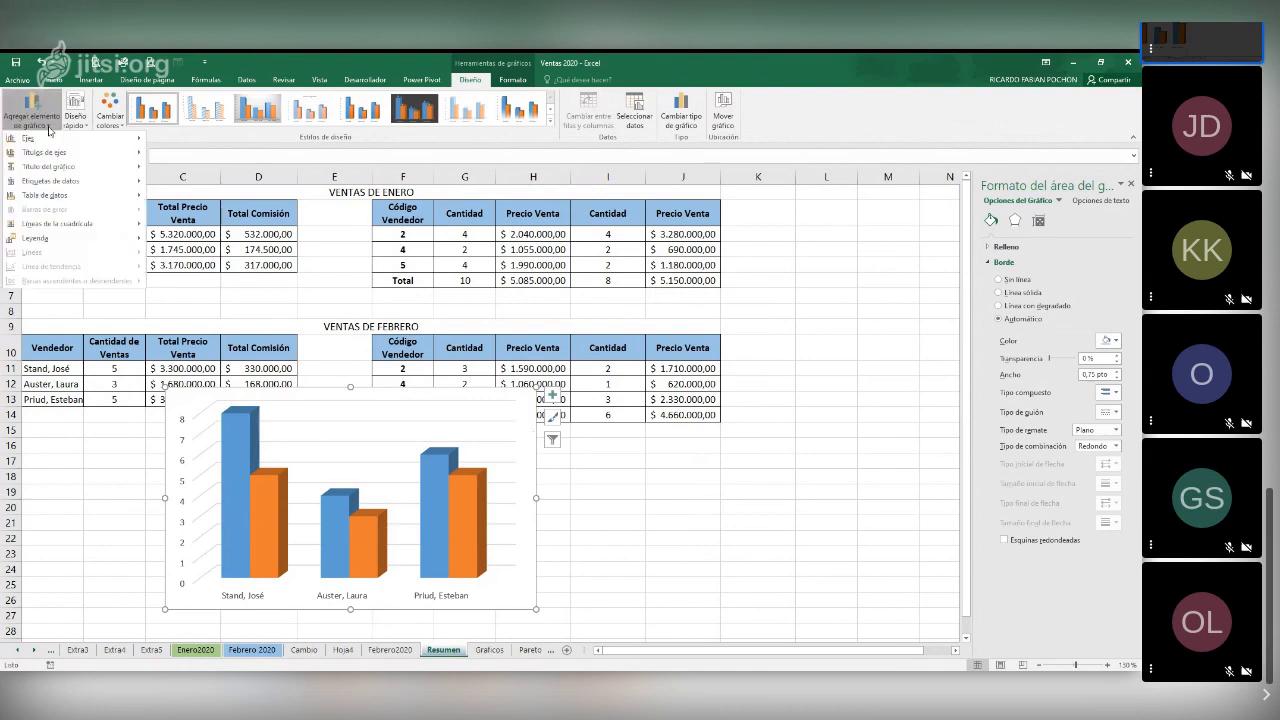
pyautogui.moveTo(98, 243)
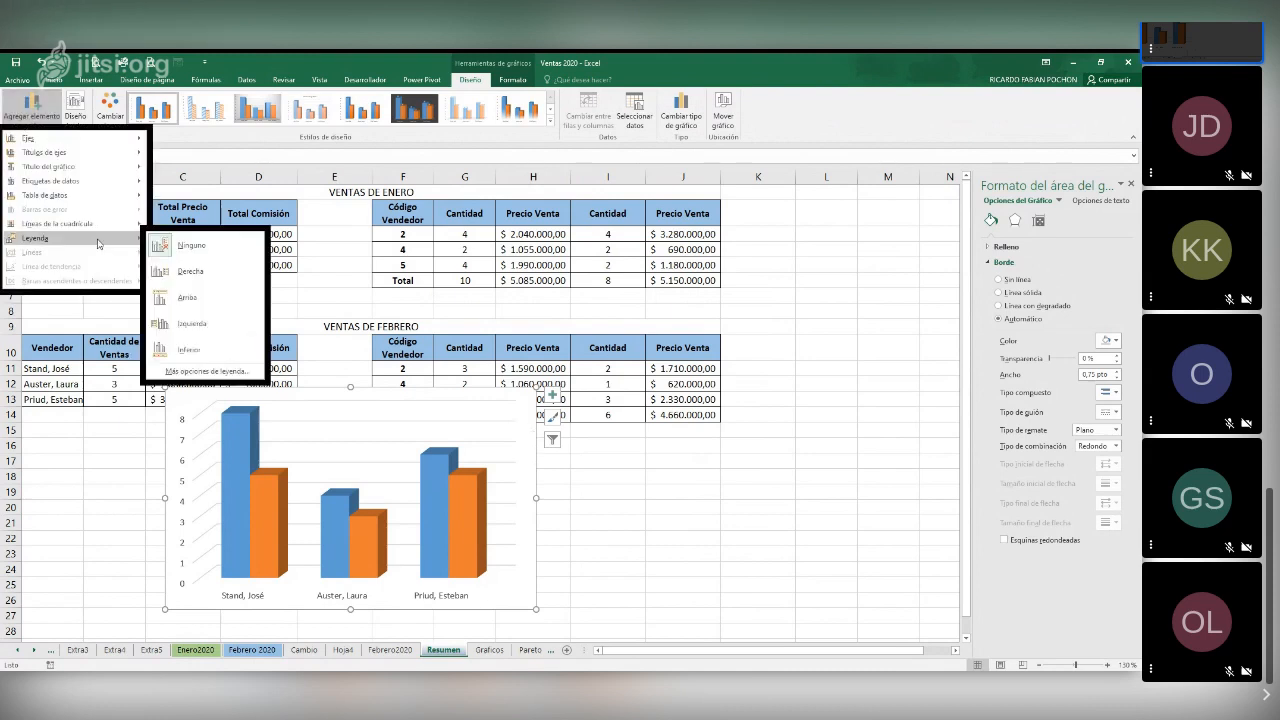
pyautogui.click(191, 268)
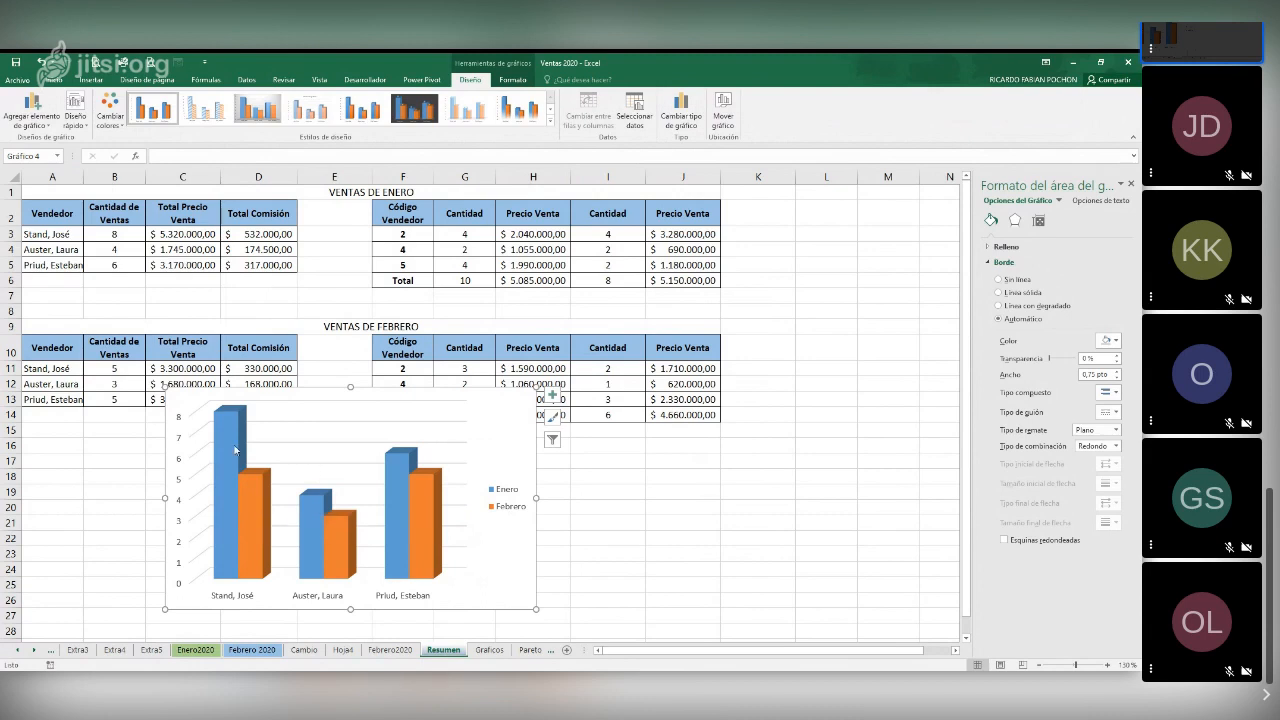
# Add data labels to both the Enero and Febrero series of the sales chart
pyautogui.moveTo(218, 545)
pyautogui.click(229, 421)
pyautogui.rightClick(229, 421)
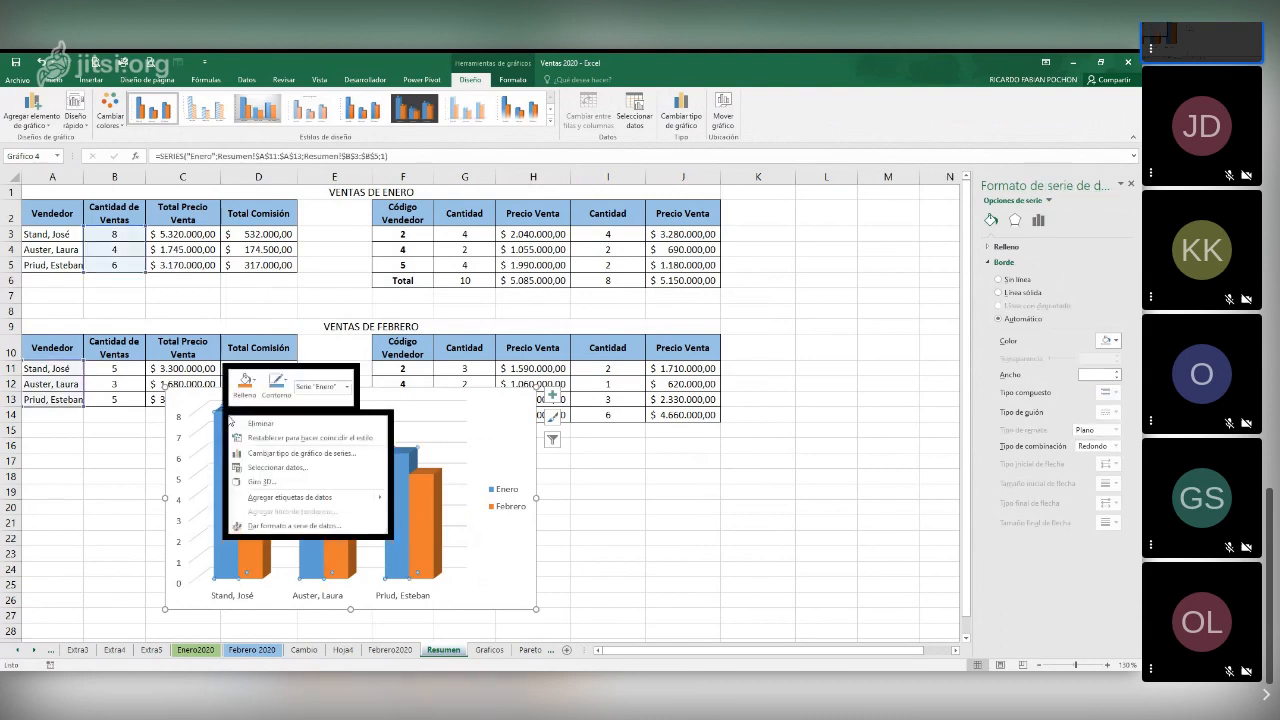
pyautogui.moveTo(339, 503)
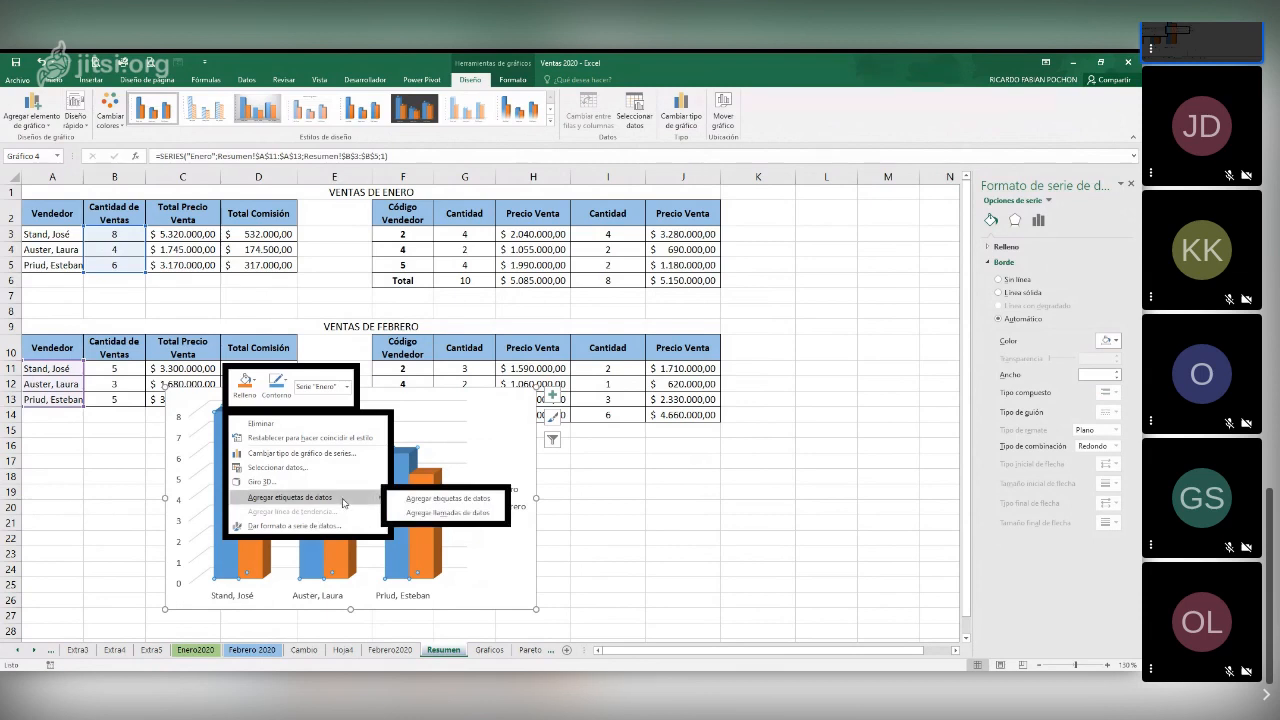
pyautogui.click(443, 498)
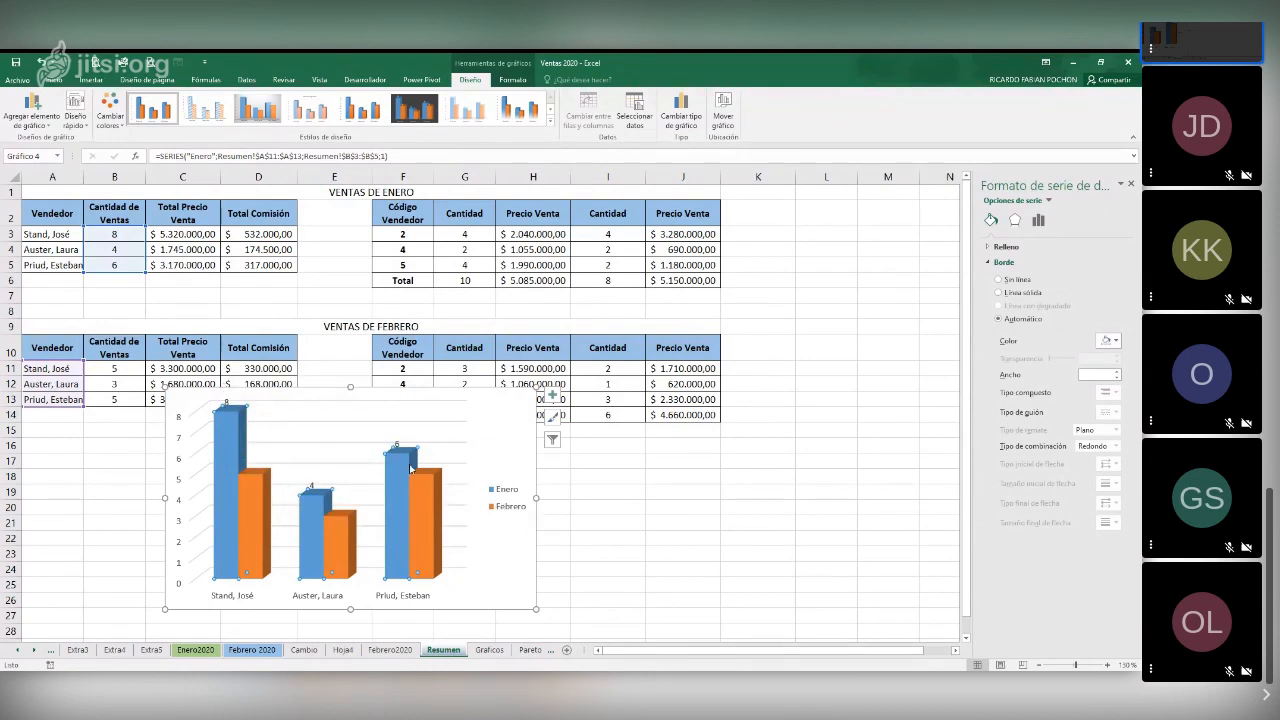
pyautogui.click(254, 482)
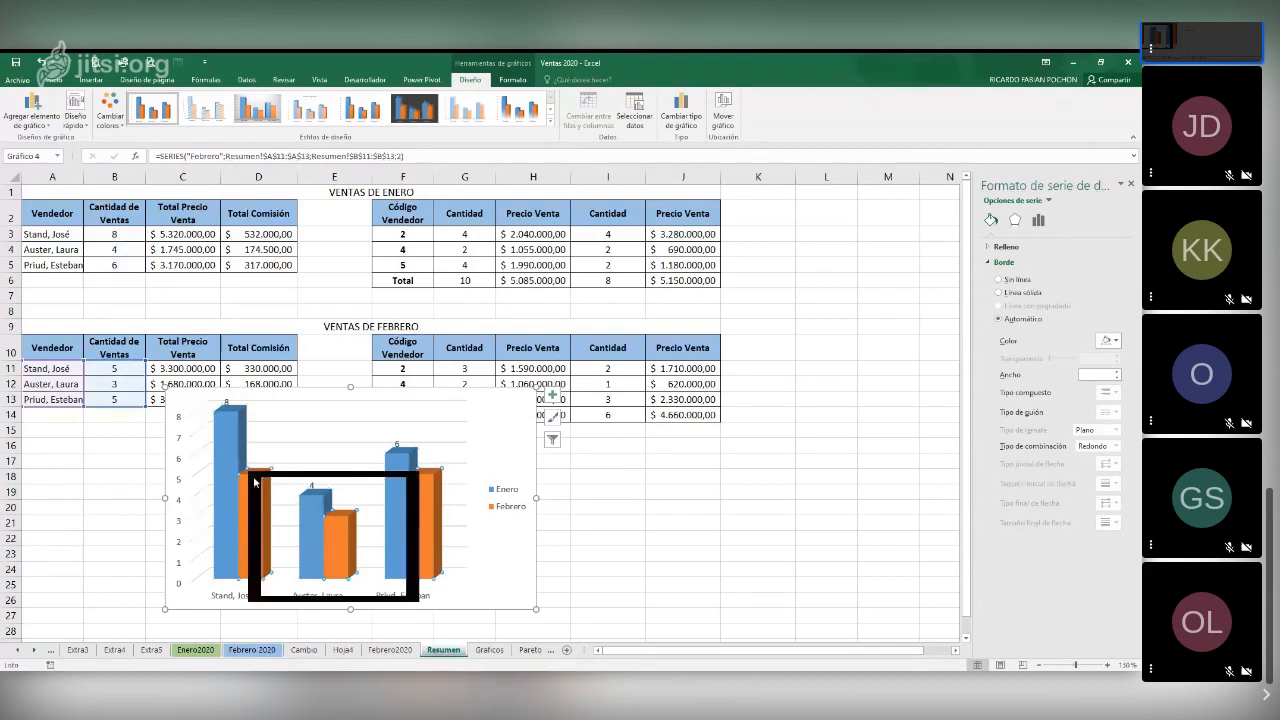
pyautogui.rightClick(254, 482)
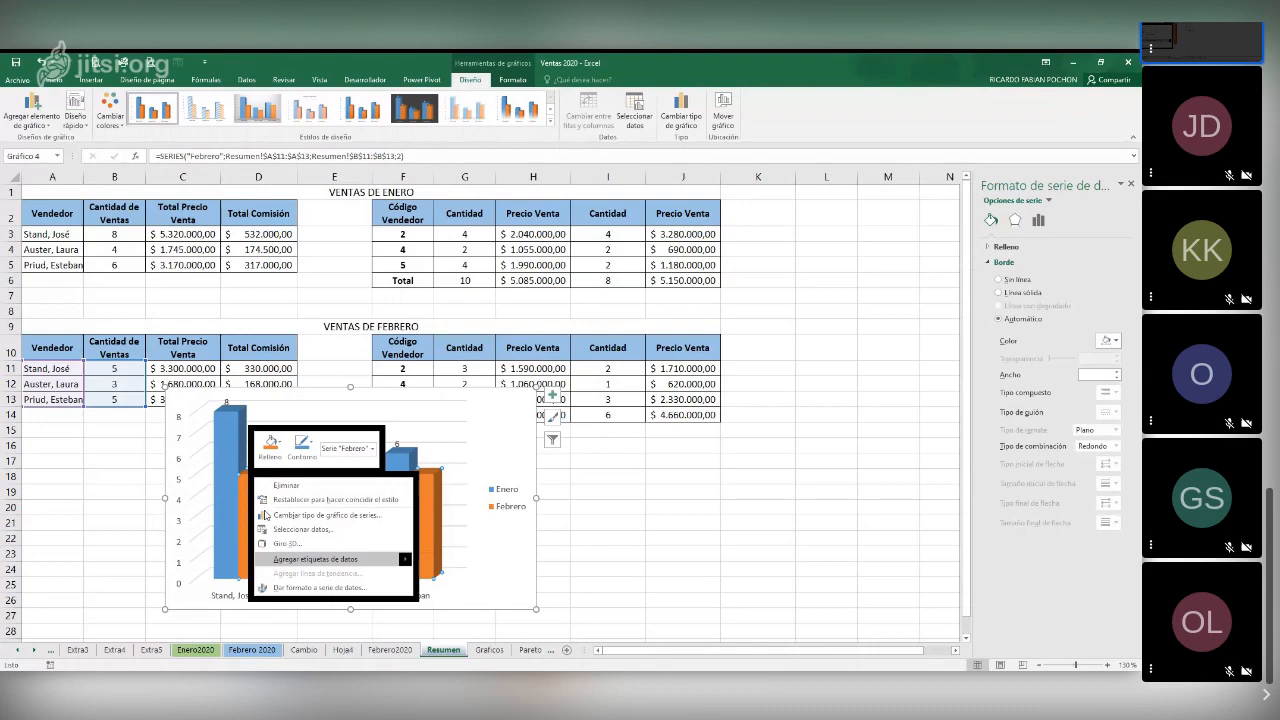
pyautogui.press('Escape')
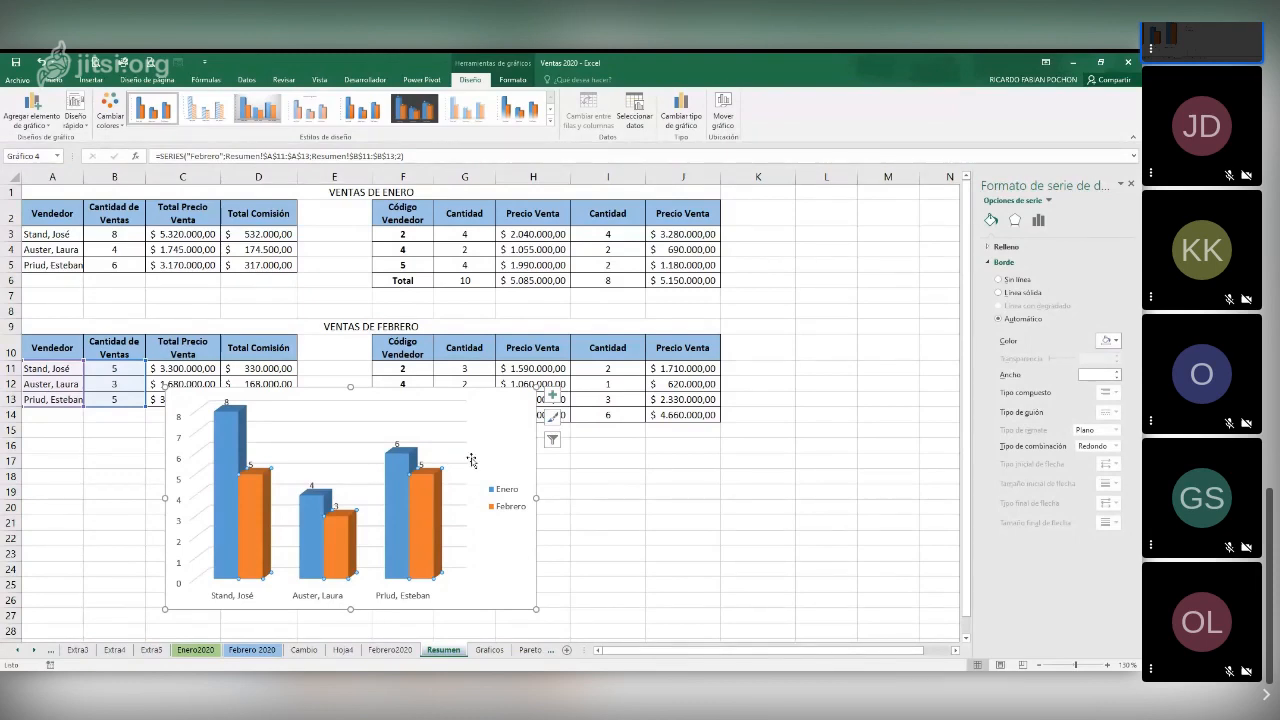
pyautogui.click(583, 491)
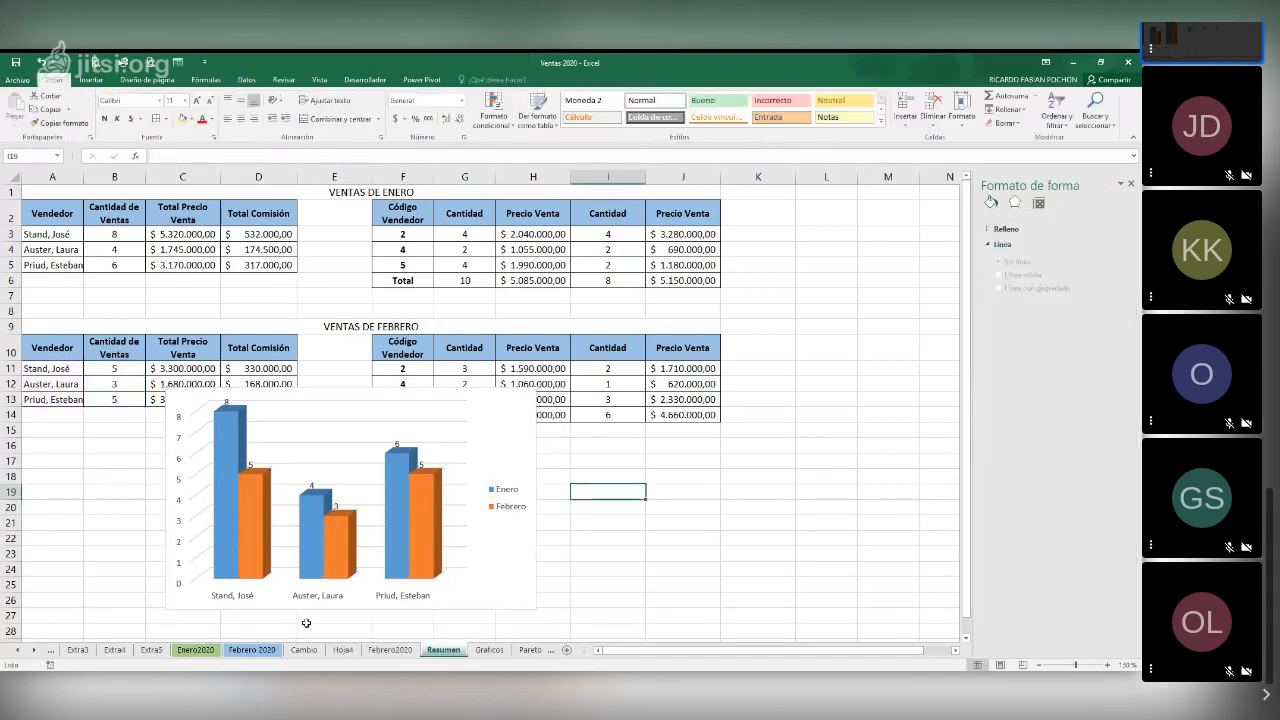
# On the Graficos sheet, insert a stacked line chart of Maíz and Trigo by month from A1:A13, C1:C13 and E1:E13
pyautogui.click(489, 650)
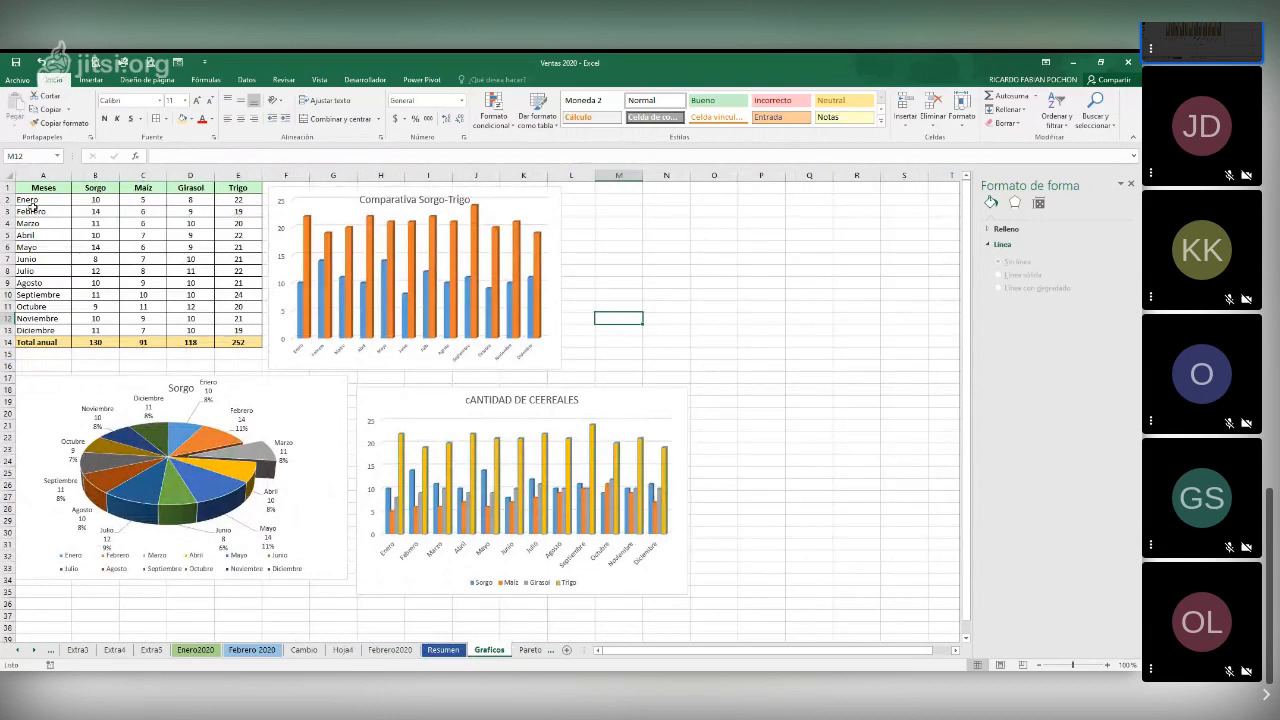
pyautogui.moveTo(33, 190); pyautogui.dragTo(195, 318)
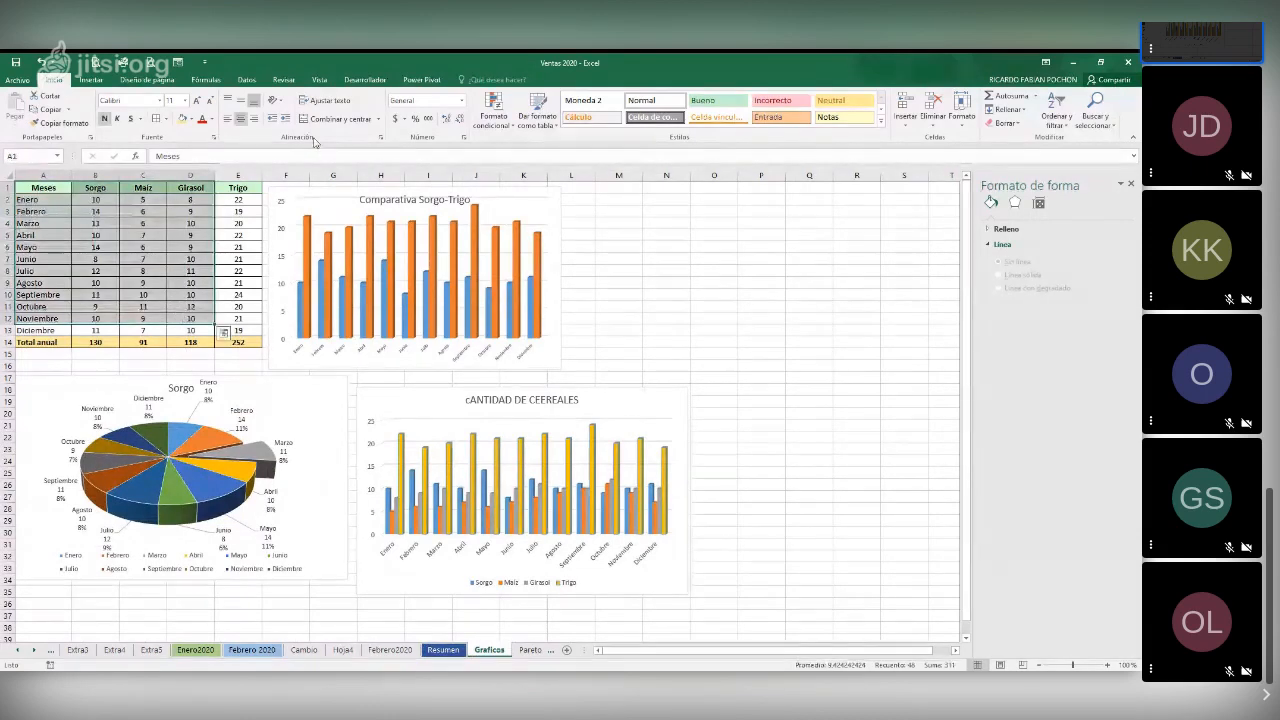
pyautogui.click(170, 248)
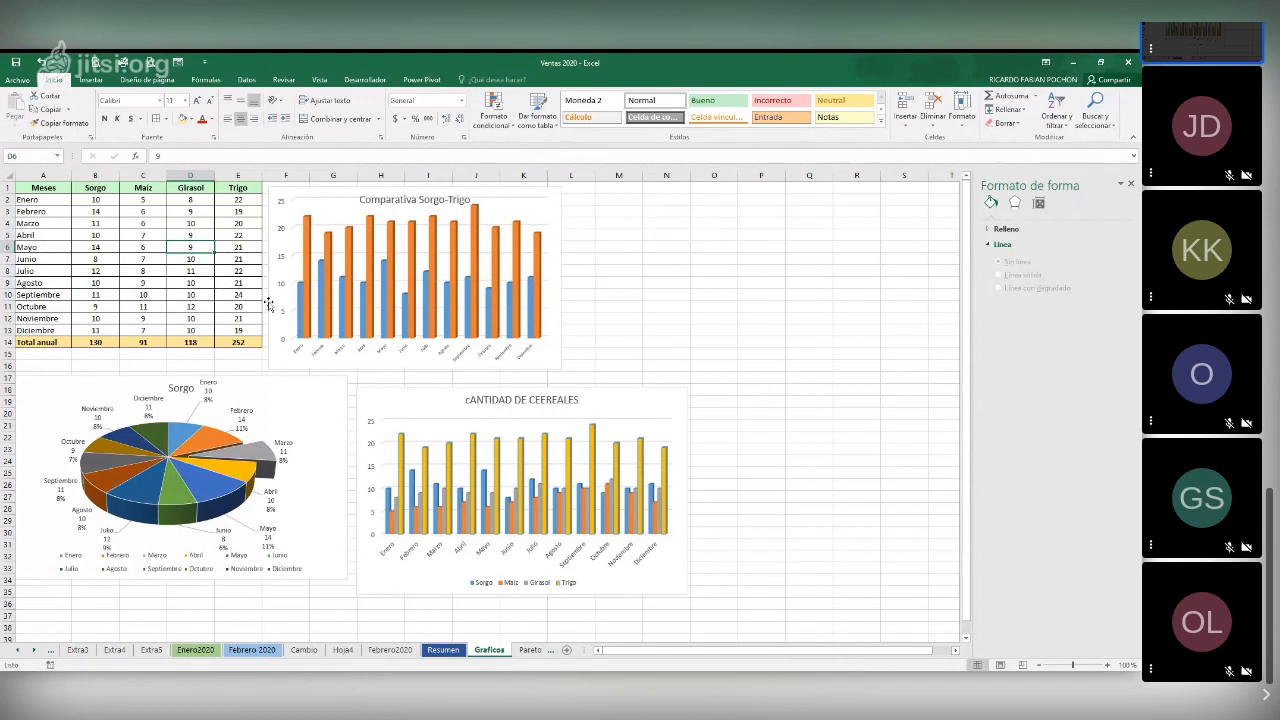
pyautogui.moveTo(29, 187); pyautogui.dragTo(30, 325)
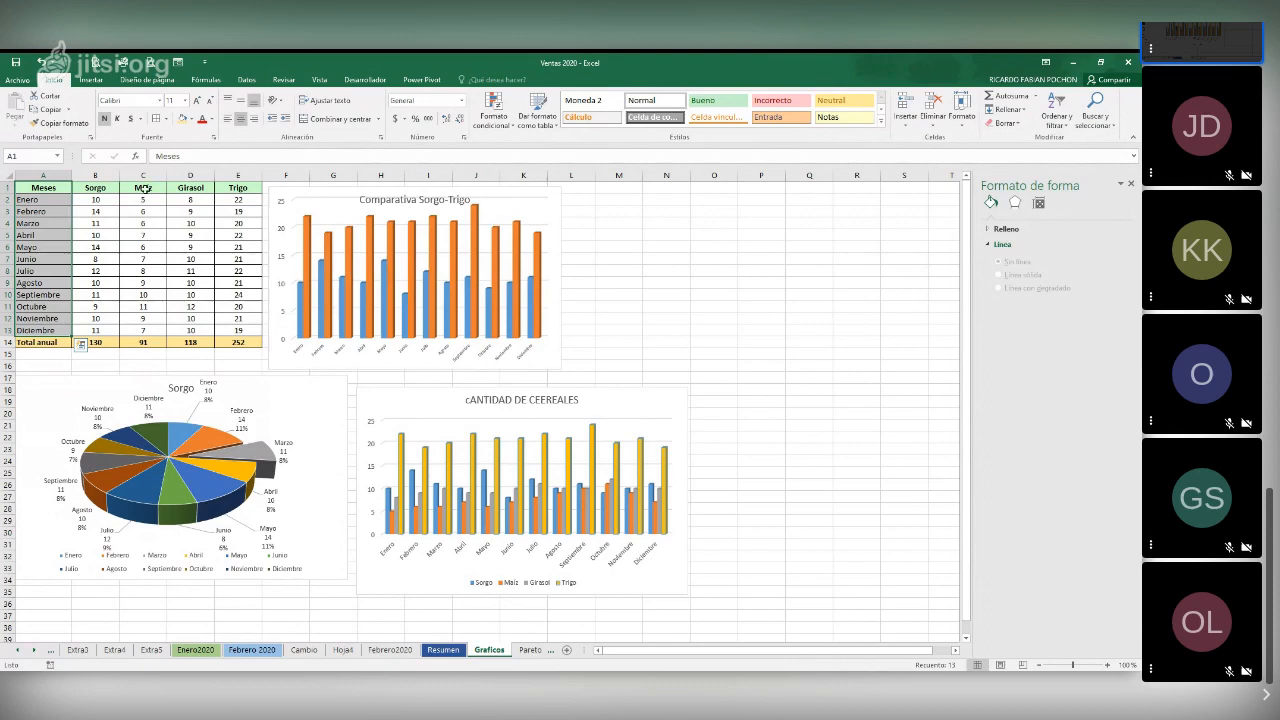
pyautogui.moveTo(144, 188); pyautogui.dragTo(148, 331)
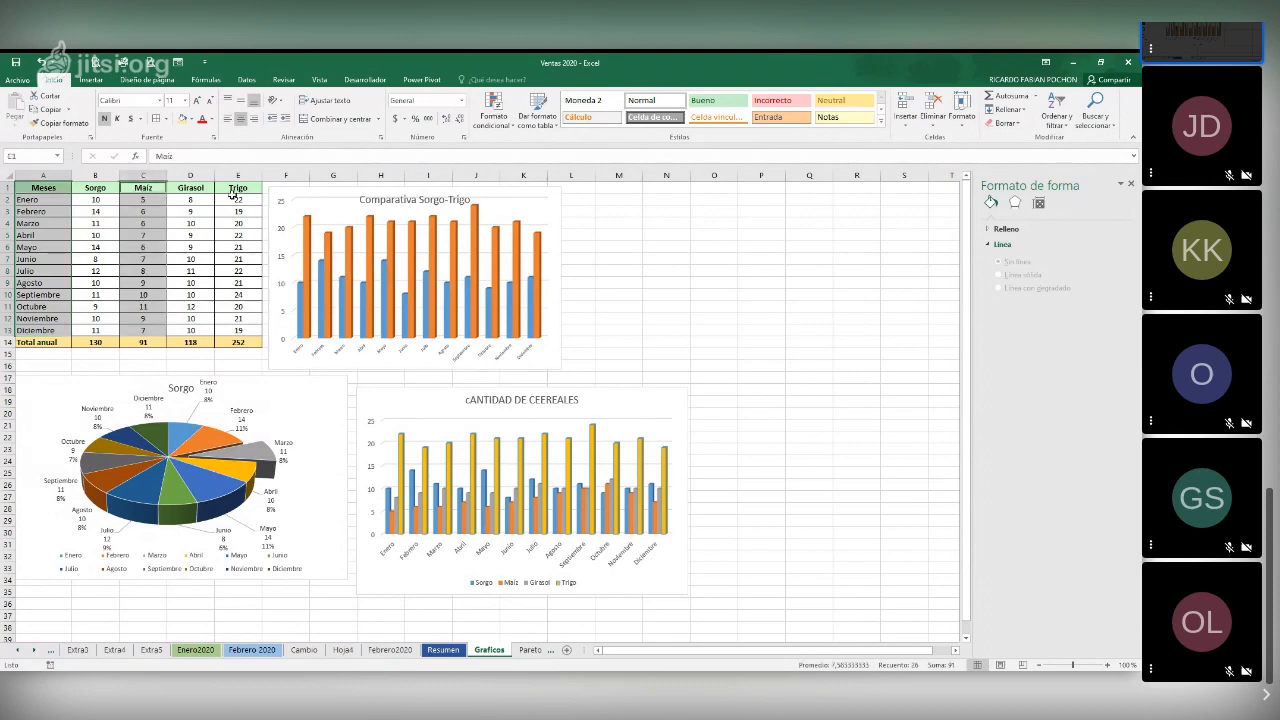
pyautogui.moveTo(237, 188); pyautogui.dragTo(238, 328)
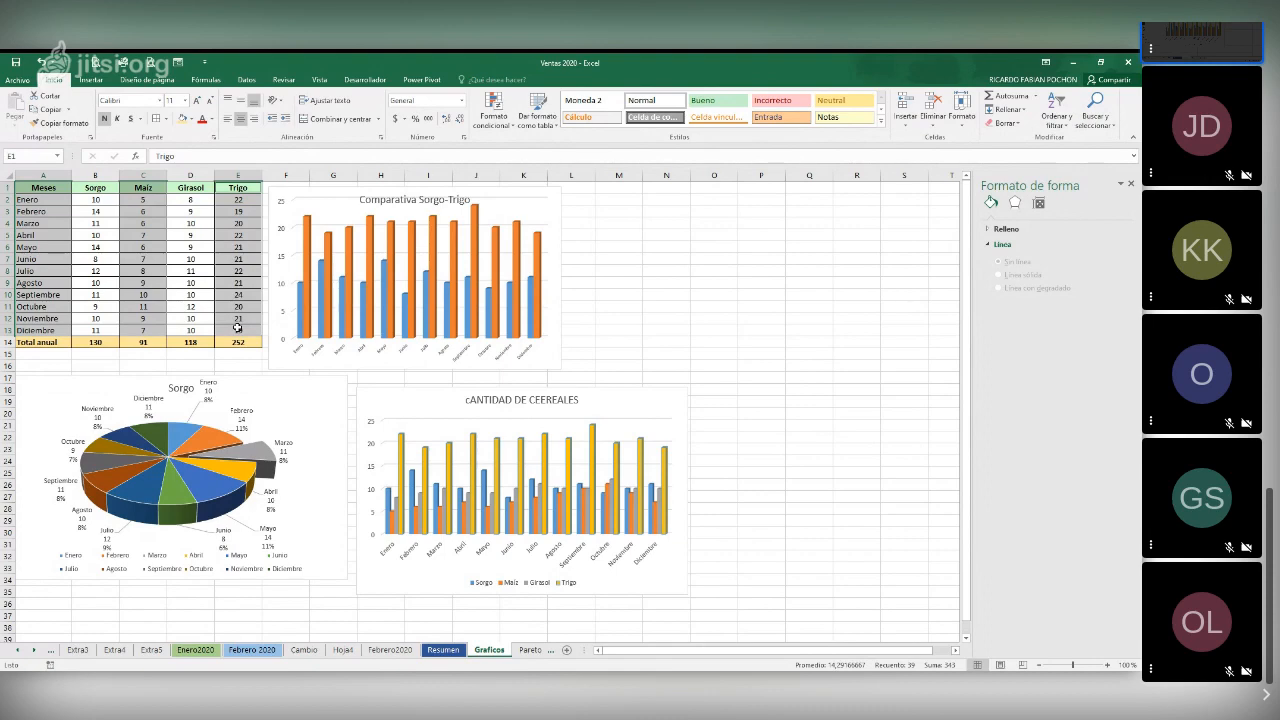
pyautogui.click(92, 80)
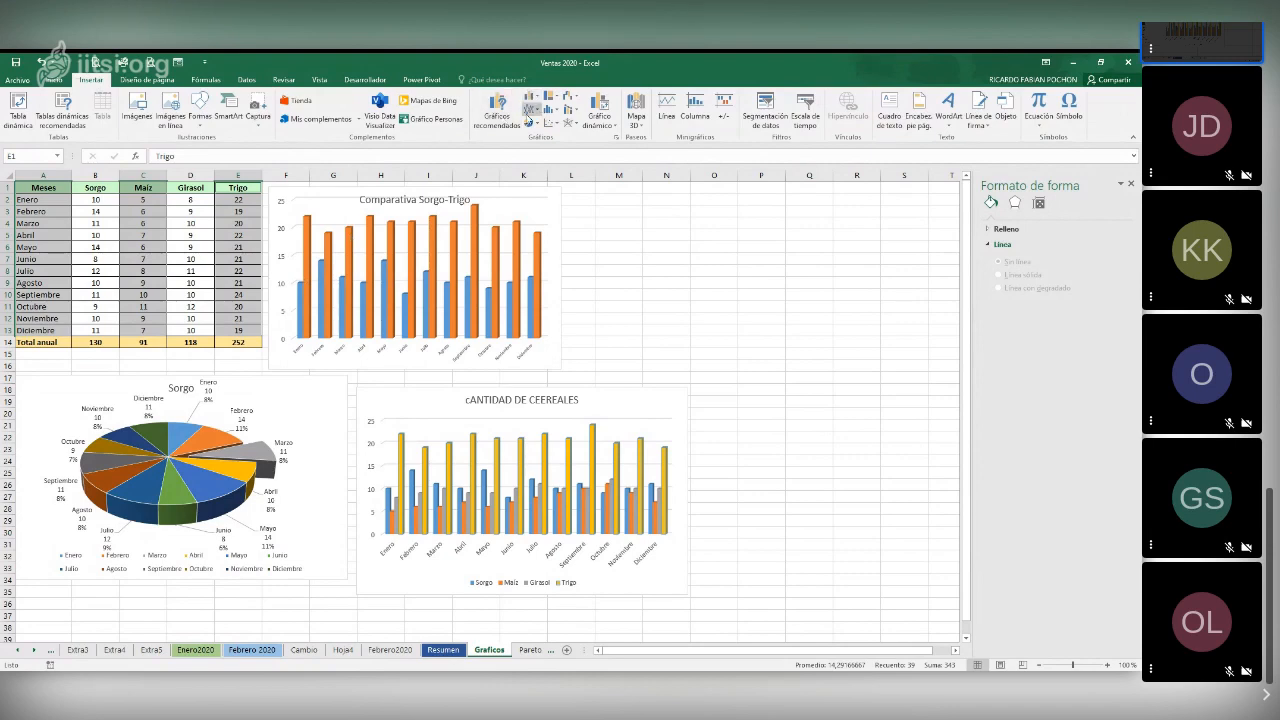
pyautogui.click(529, 112)
pyautogui.click(565, 157)
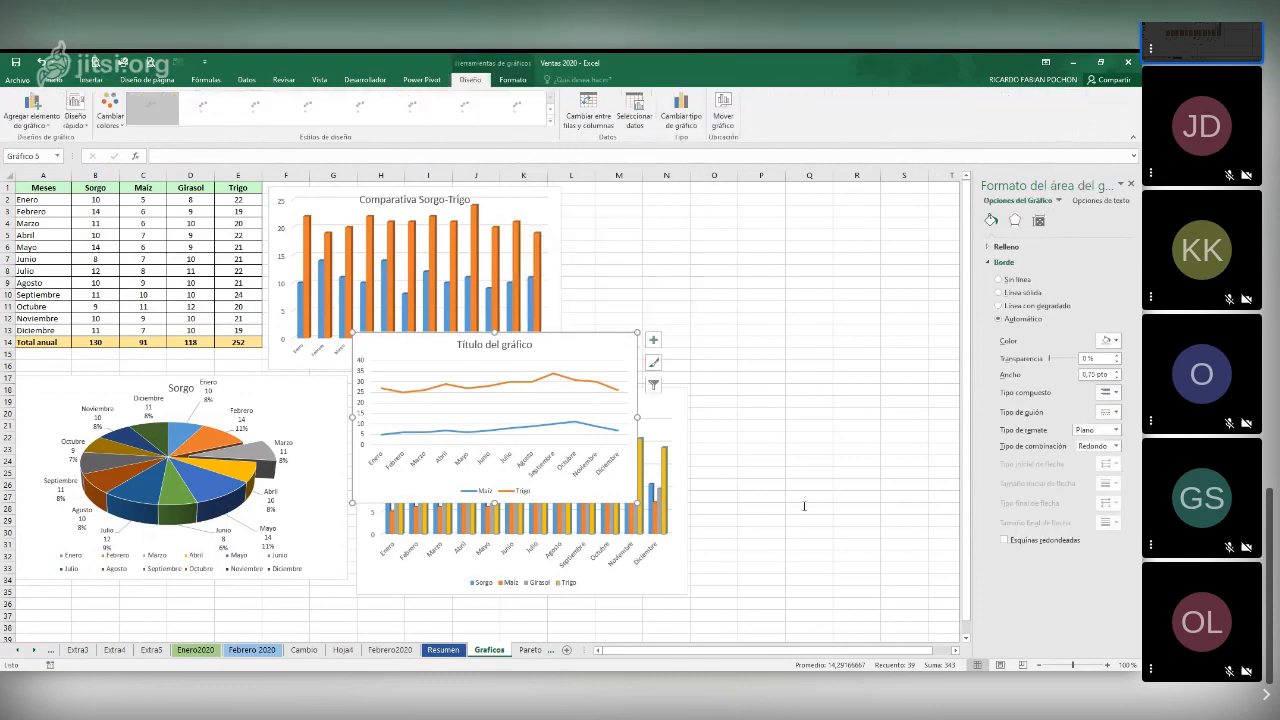
pyautogui.click(758, 447)
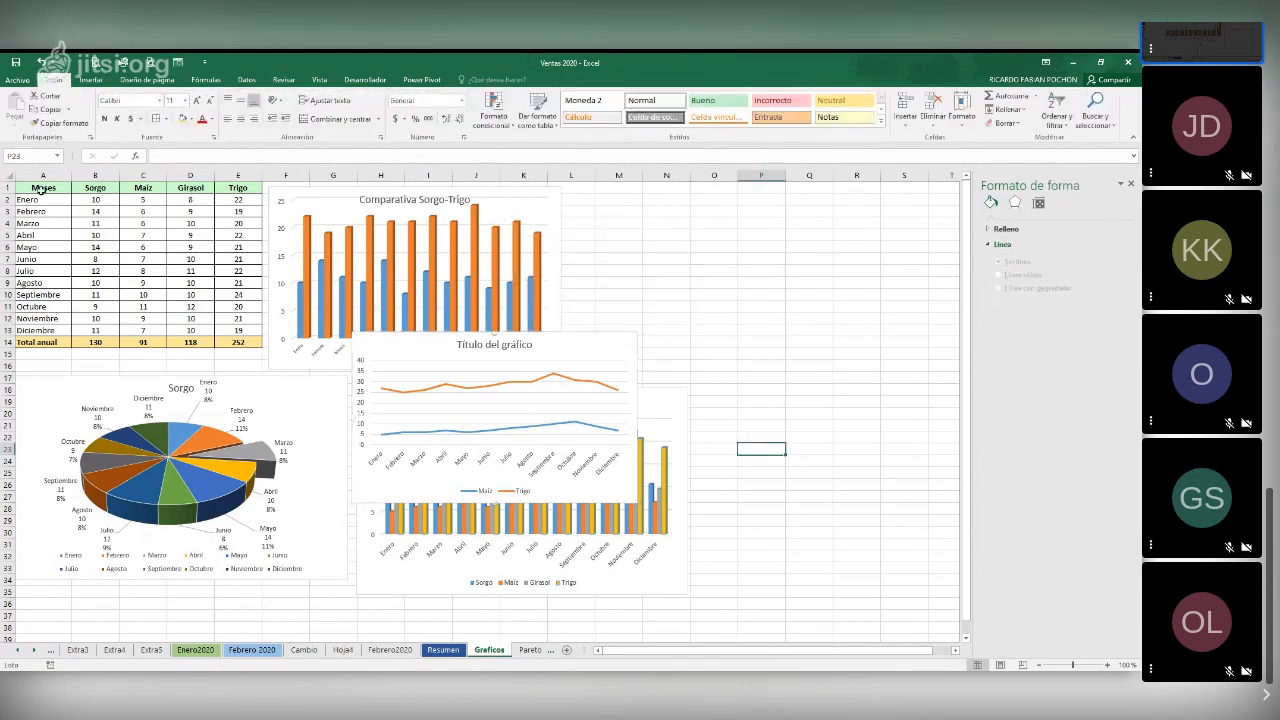
# Insert a 3-D pie chart of the annual totals from B1:E1 and B14:E14, and place it beside the Comparativa Sorgo-Trigo chart
pyautogui.moveTo(41, 188); pyautogui.dragTo(177, 194)
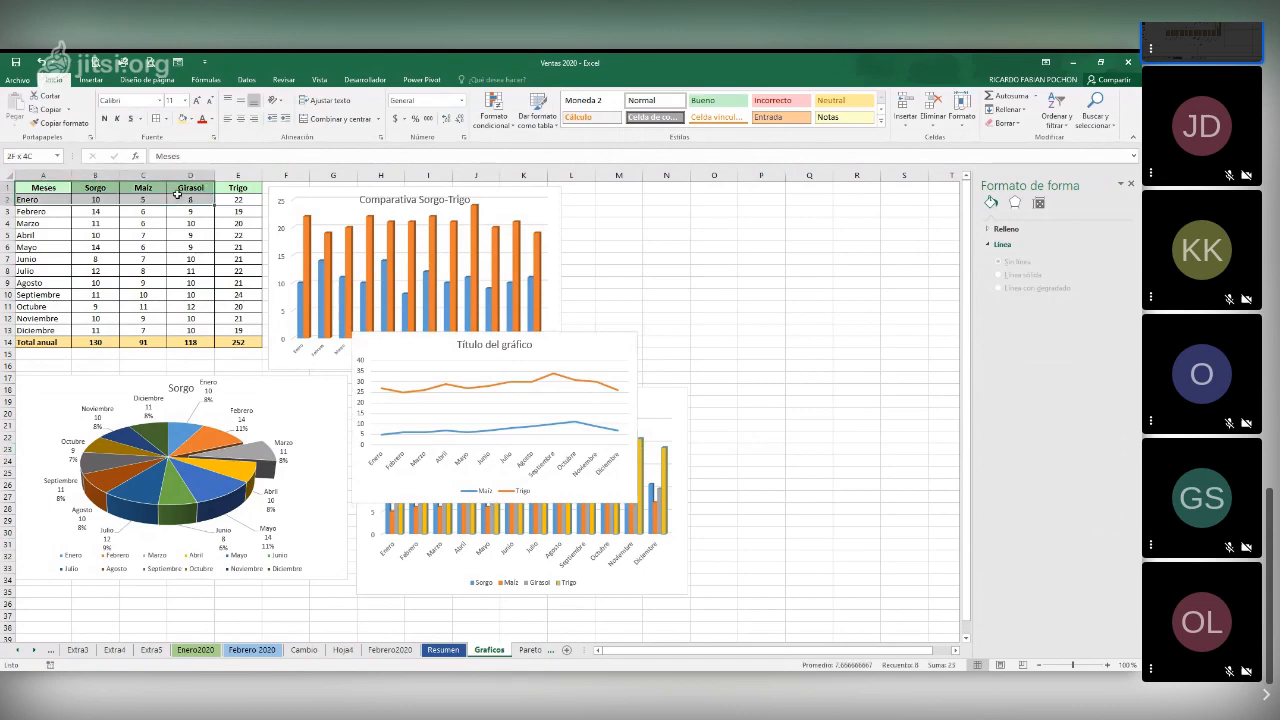
pyautogui.moveTo(95, 188); pyautogui.dragTo(236, 193)
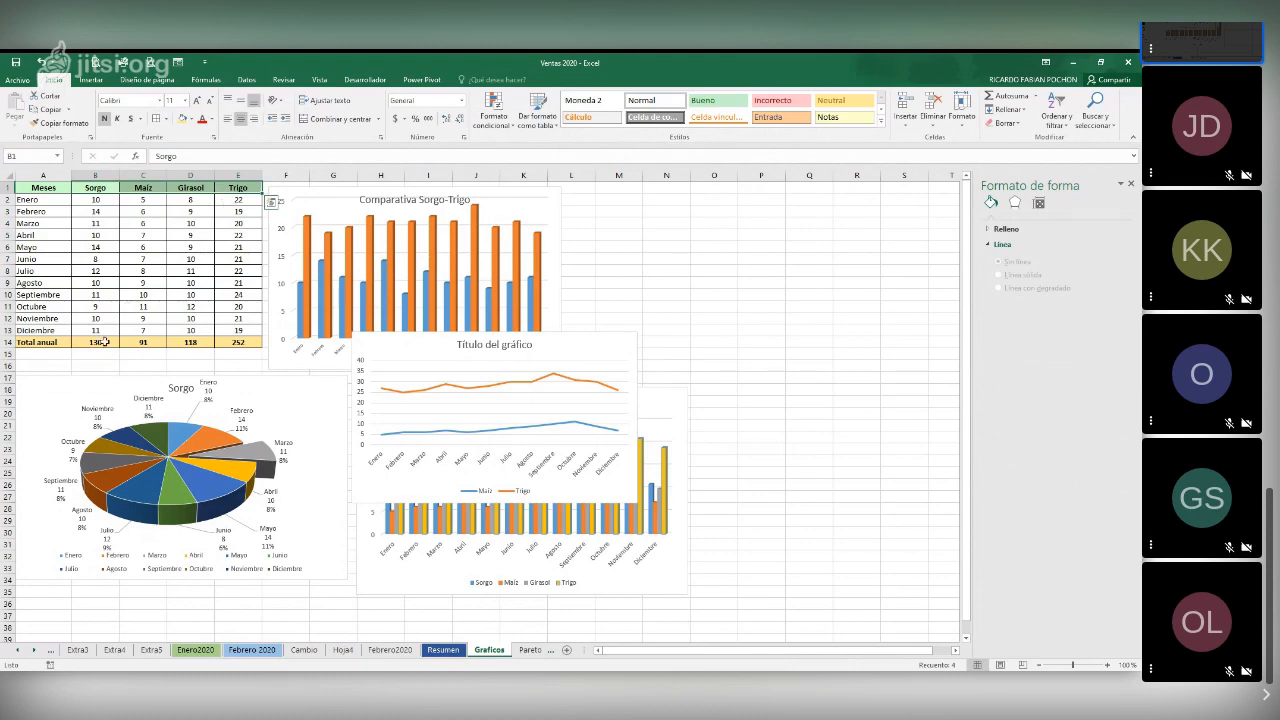
pyautogui.moveTo(102, 342); pyautogui.dragTo(231, 343)
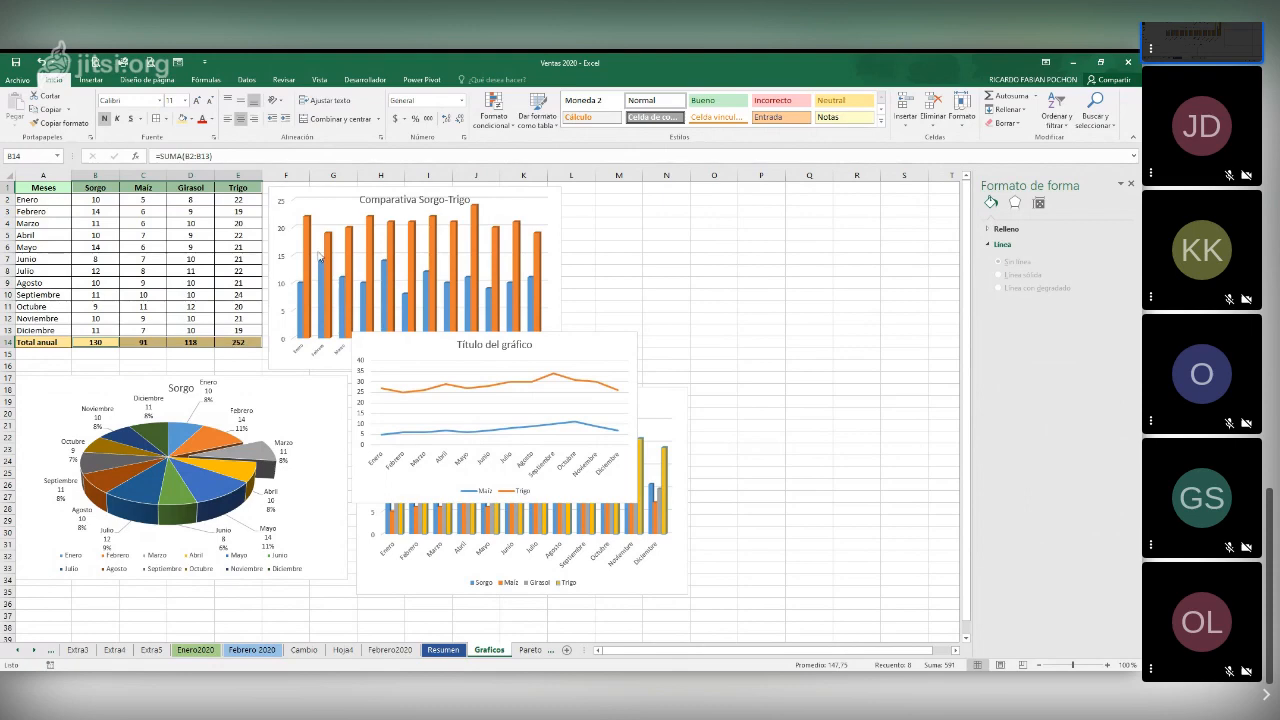
pyautogui.click(92, 80)
pyautogui.click(530, 133)
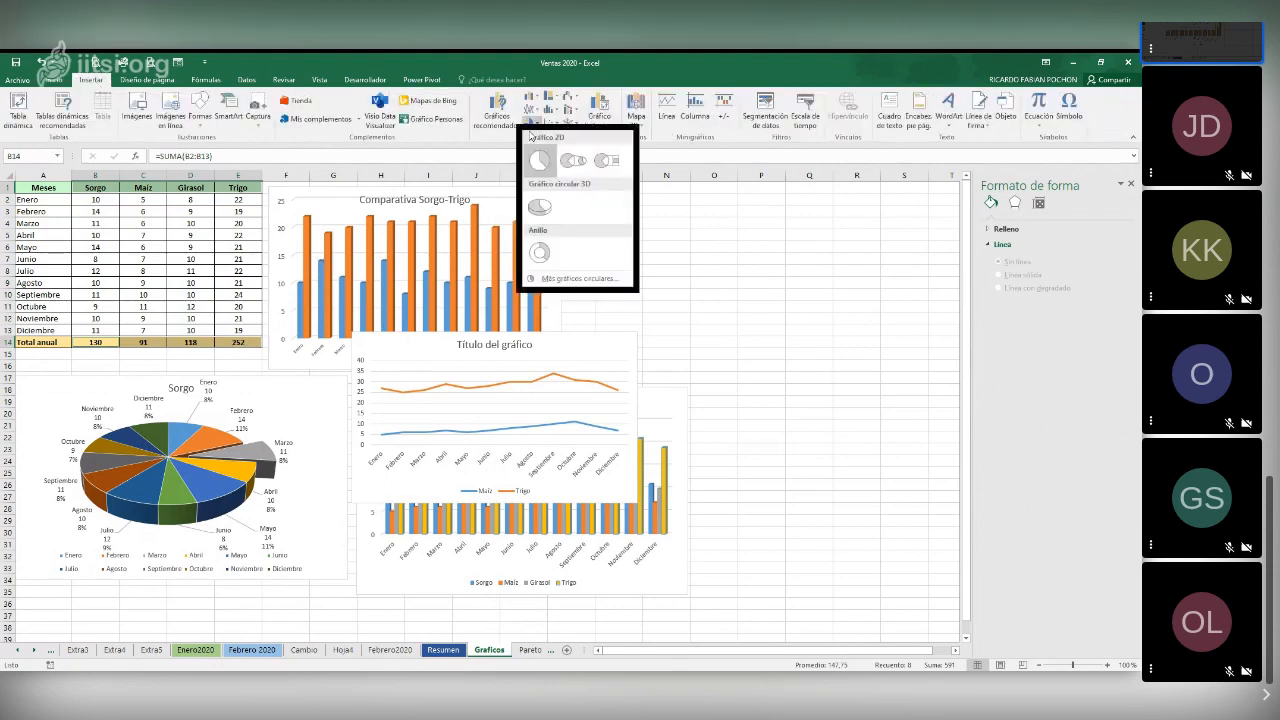
pyautogui.click(540, 207)
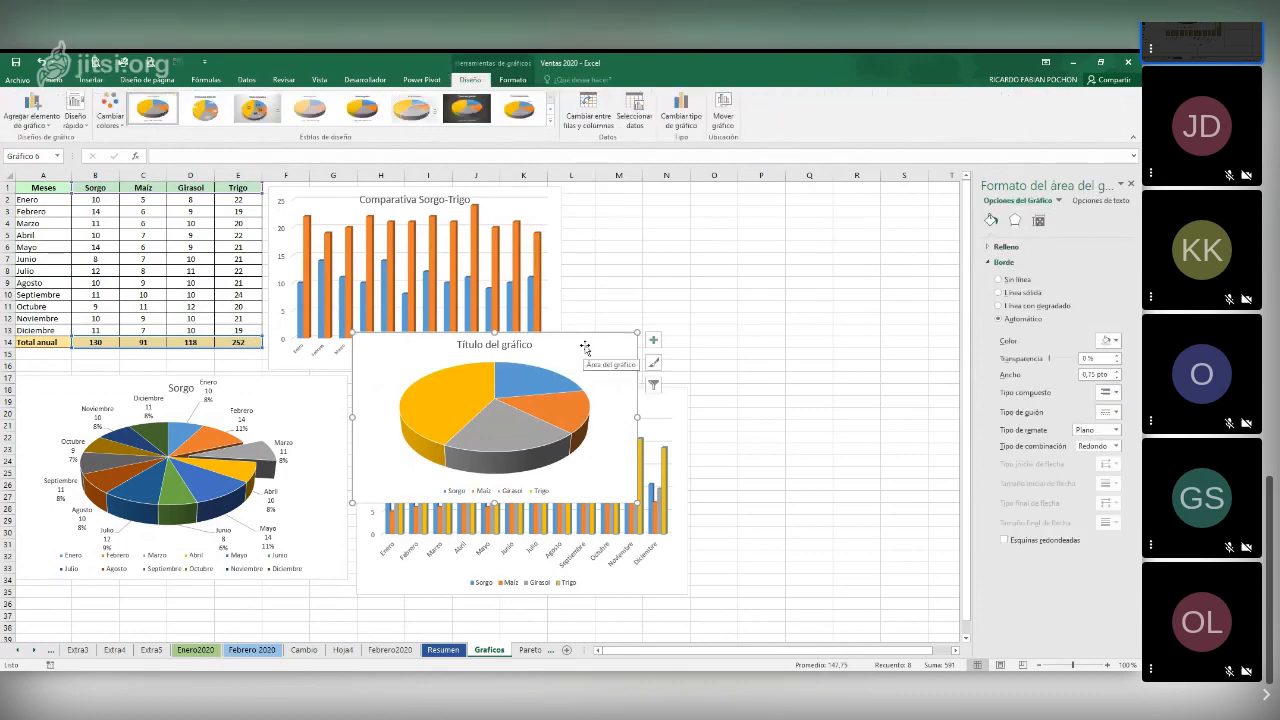
pyautogui.moveTo(585, 347); pyautogui.dragTo(786, 294)
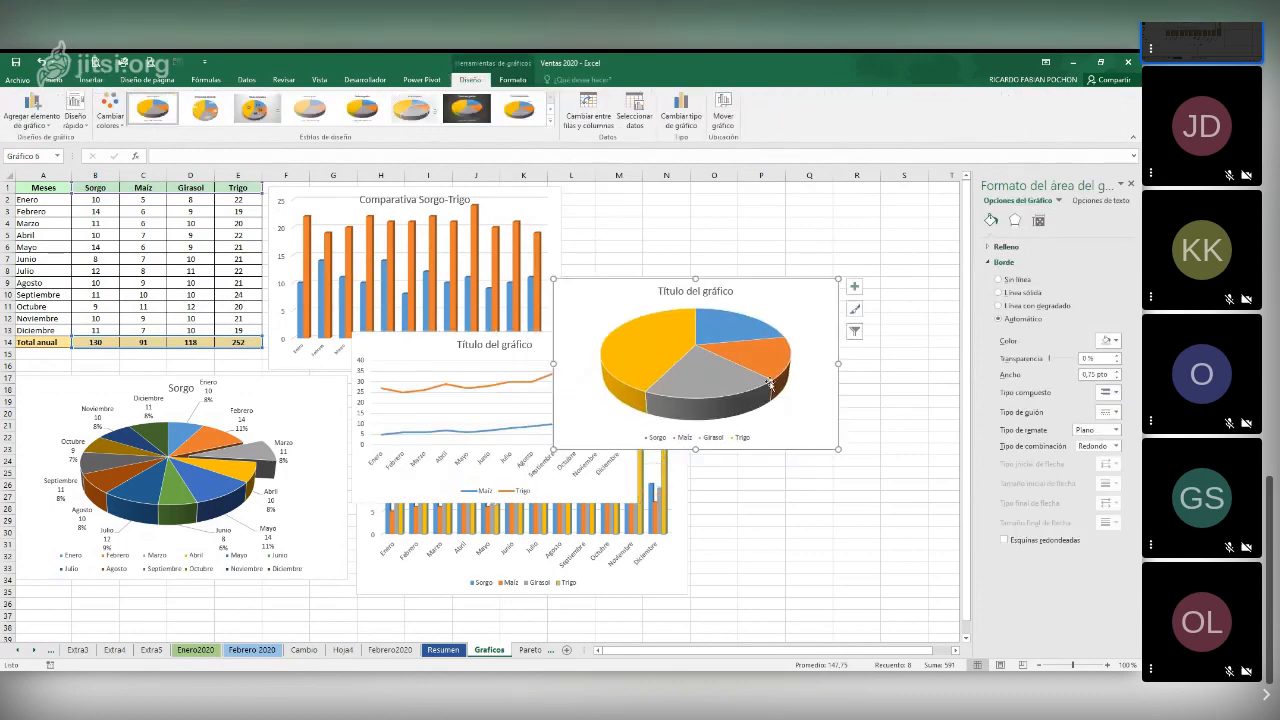
# Add data labels to the annual totals pie chart and include the percentage in them
pyautogui.rightClick(809, 385)
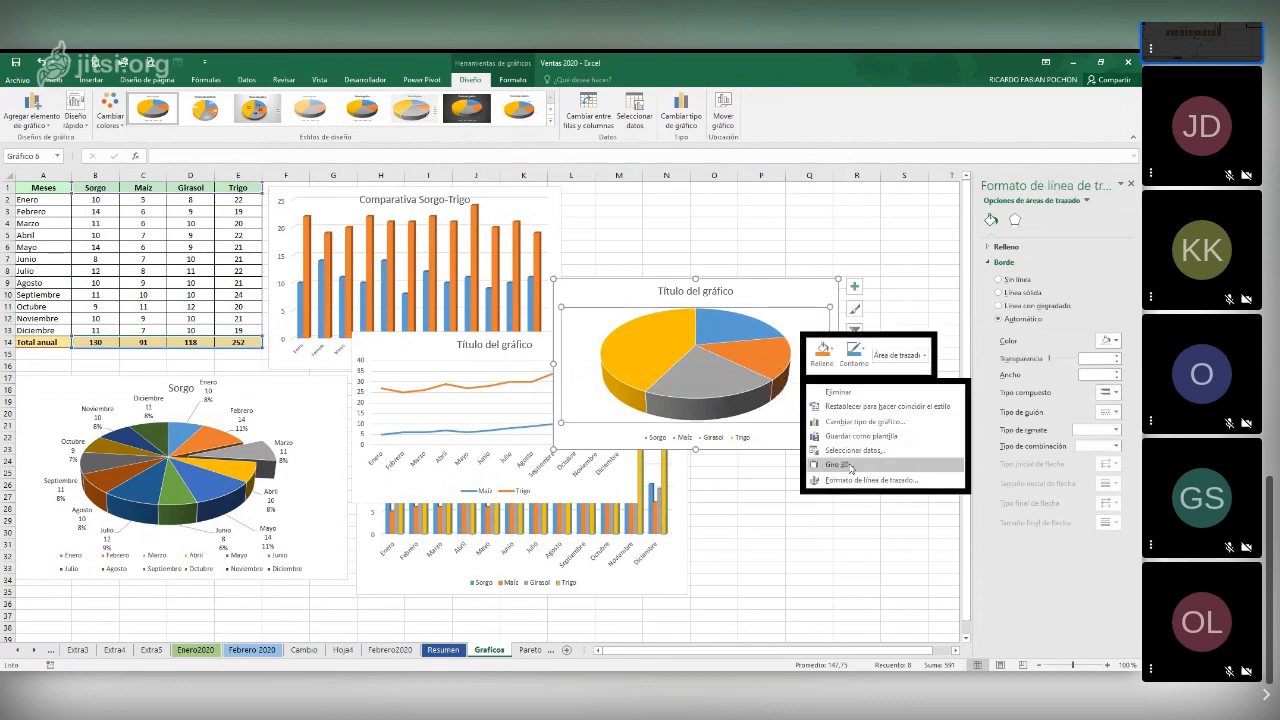
pyautogui.click(851, 481)
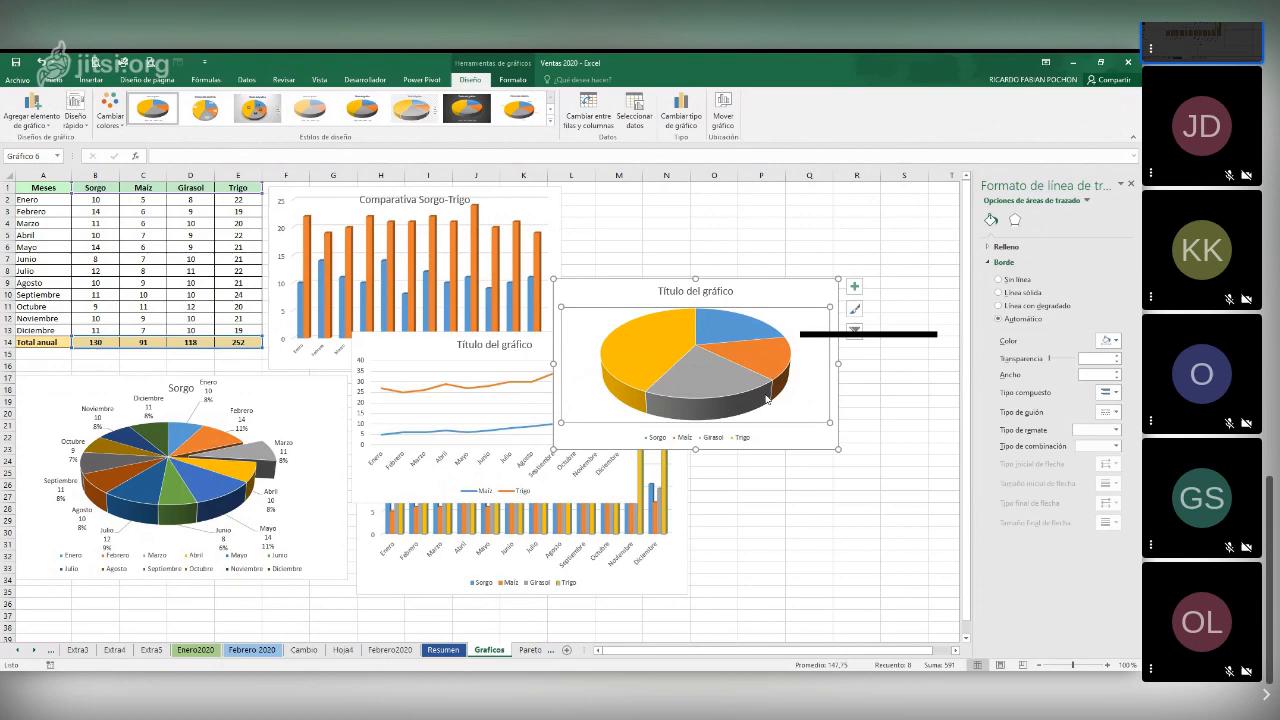
pyautogui.rightClick(766, 394)
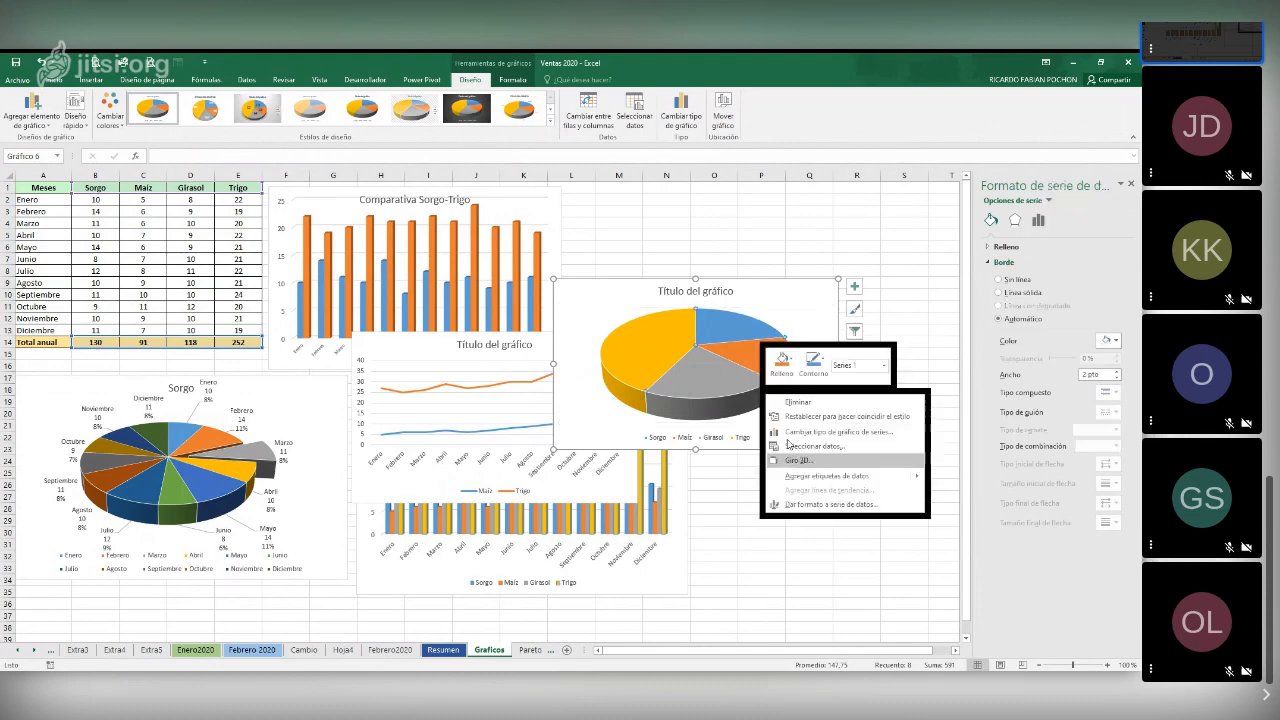
pyautogui.click(876, 481)
pyautogui.rightClick(767, 367)
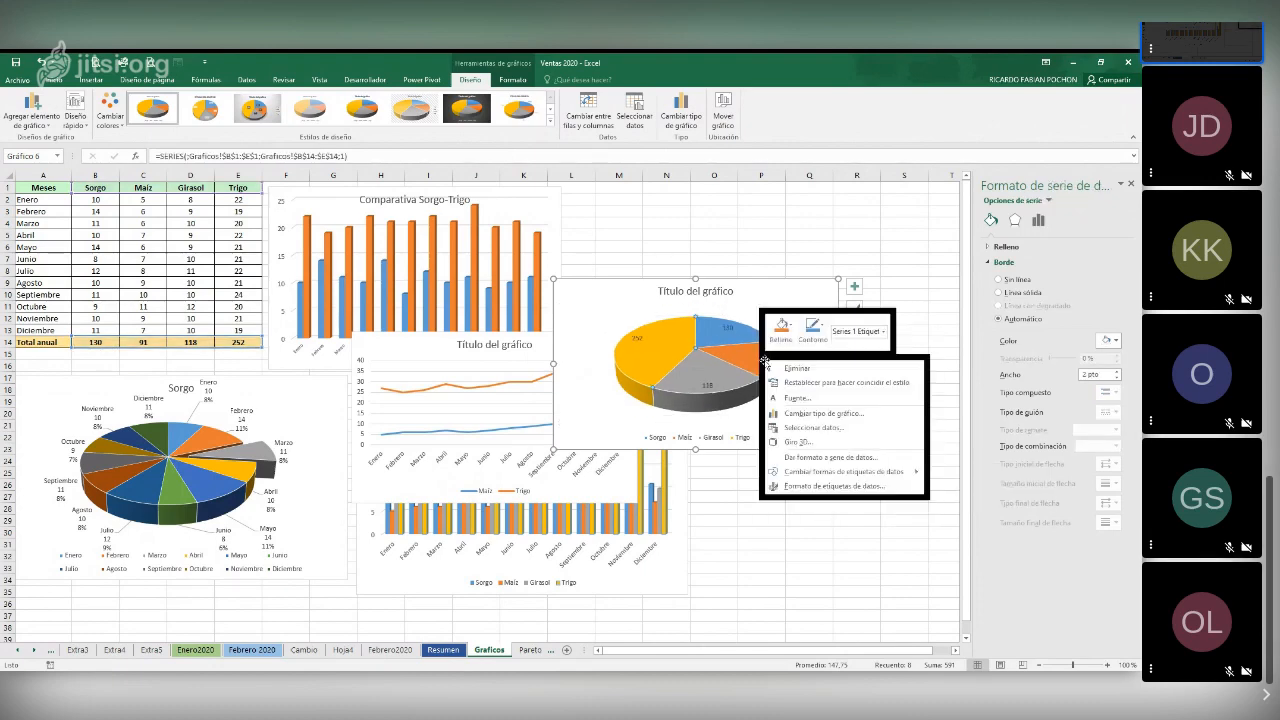
pyautogui.click(845, 485)
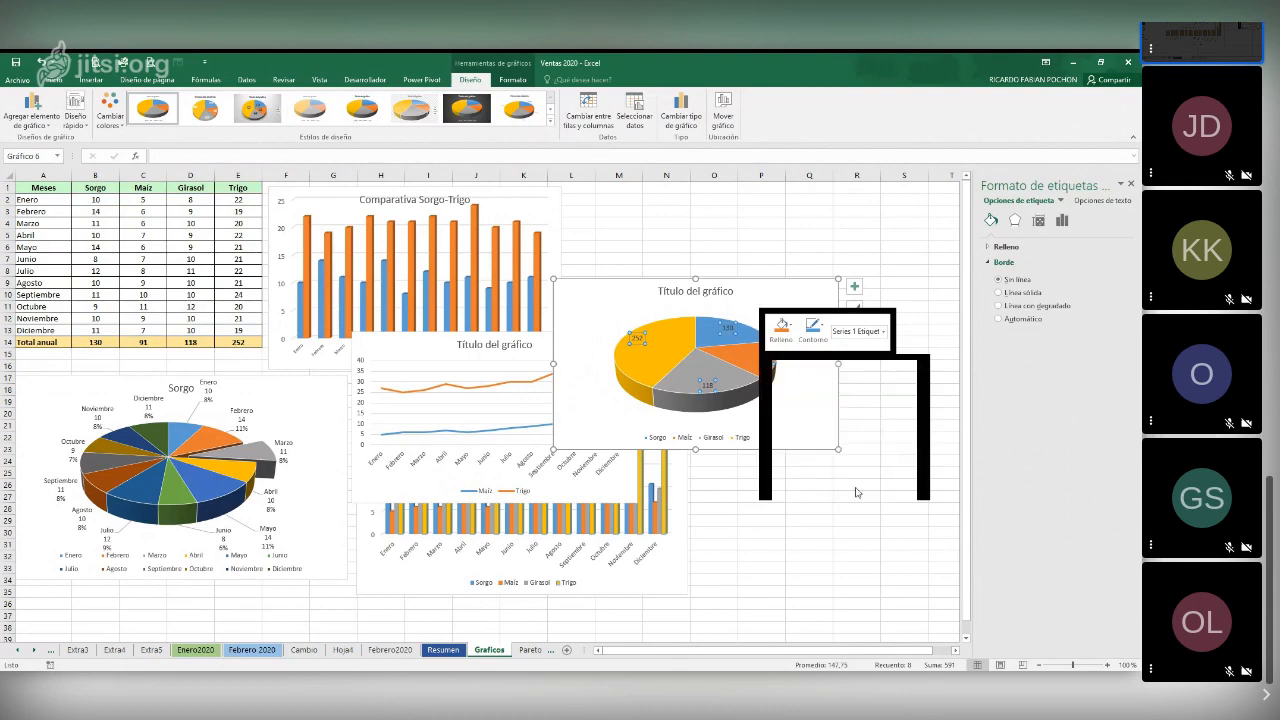
pyautogui.click(1004, 333)
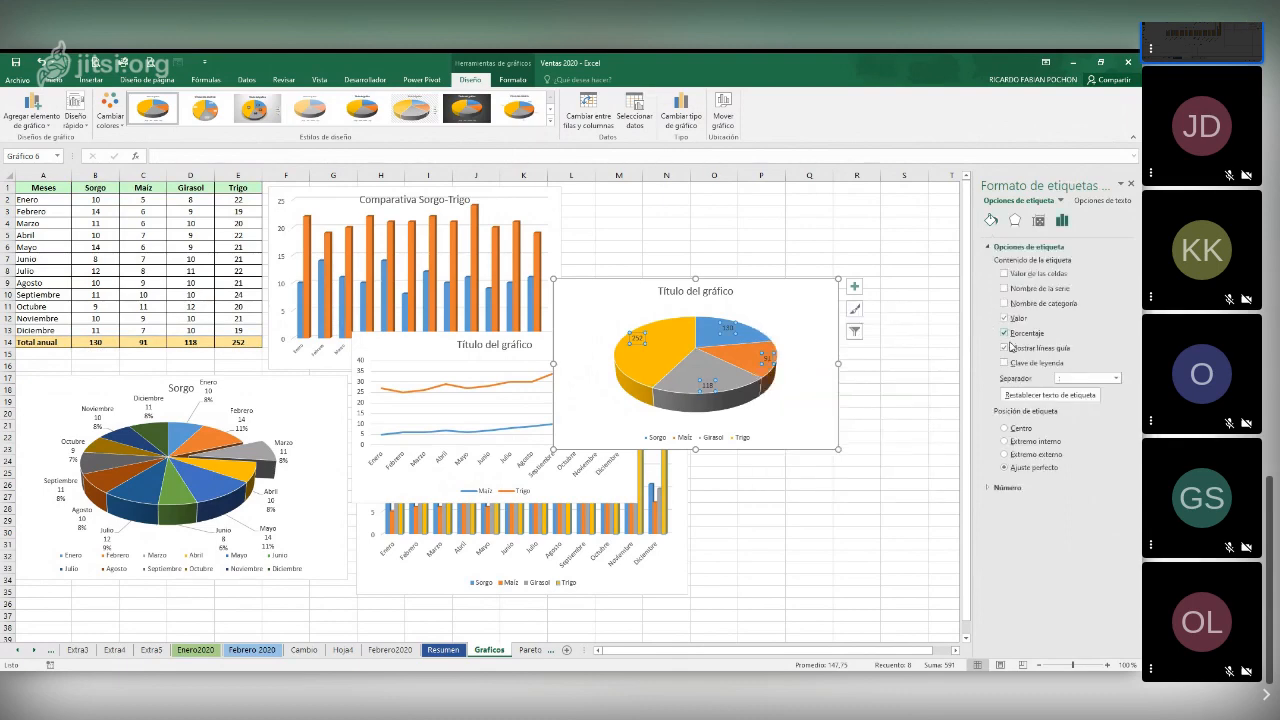
# Set the data label separator of the annual totals pie chart to a new line and deselect the chart
pyautogui.click(1114, 379)
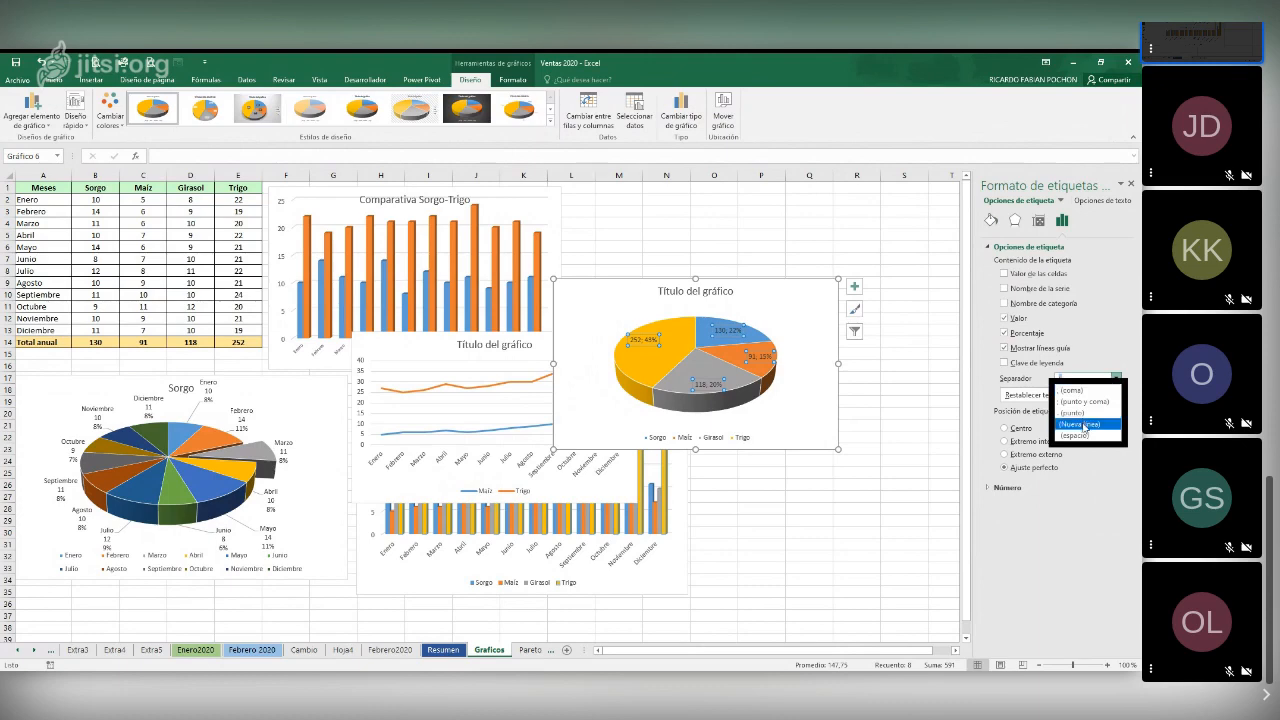
pyautogui.click(1083, 424)
pyautogui.moveTo(751, 349)
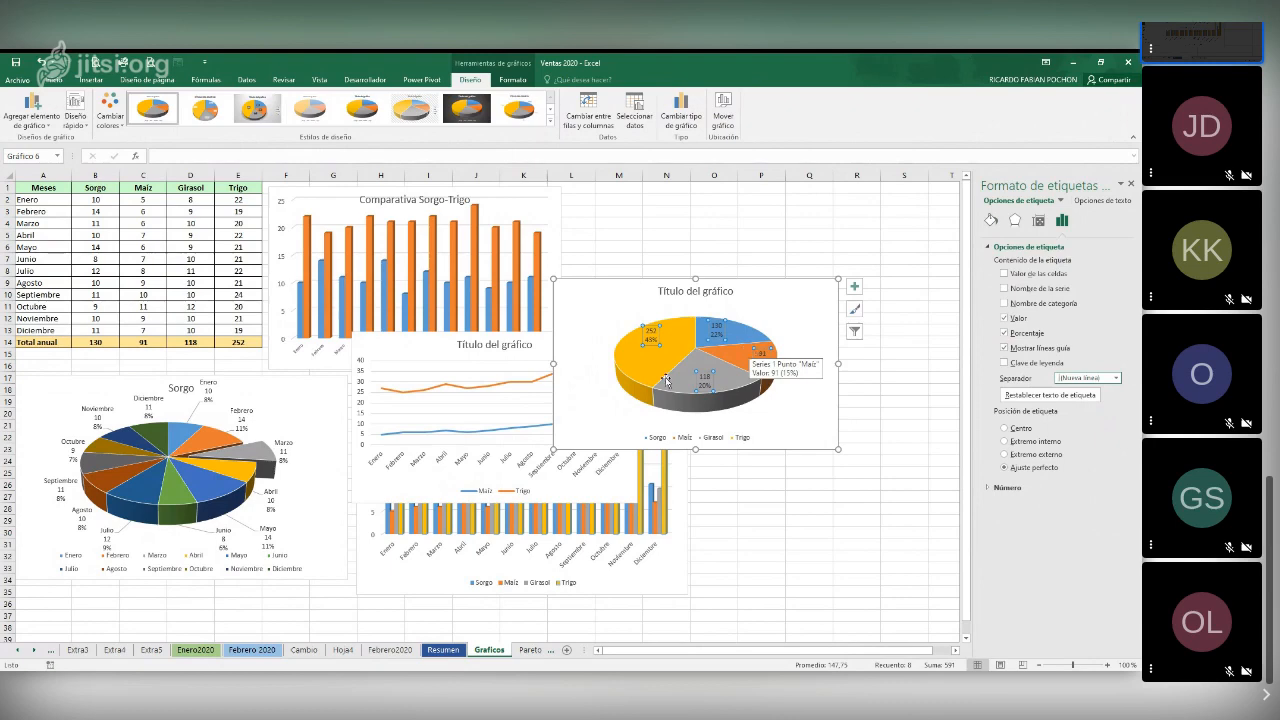
pyautogui.click(828, 335)
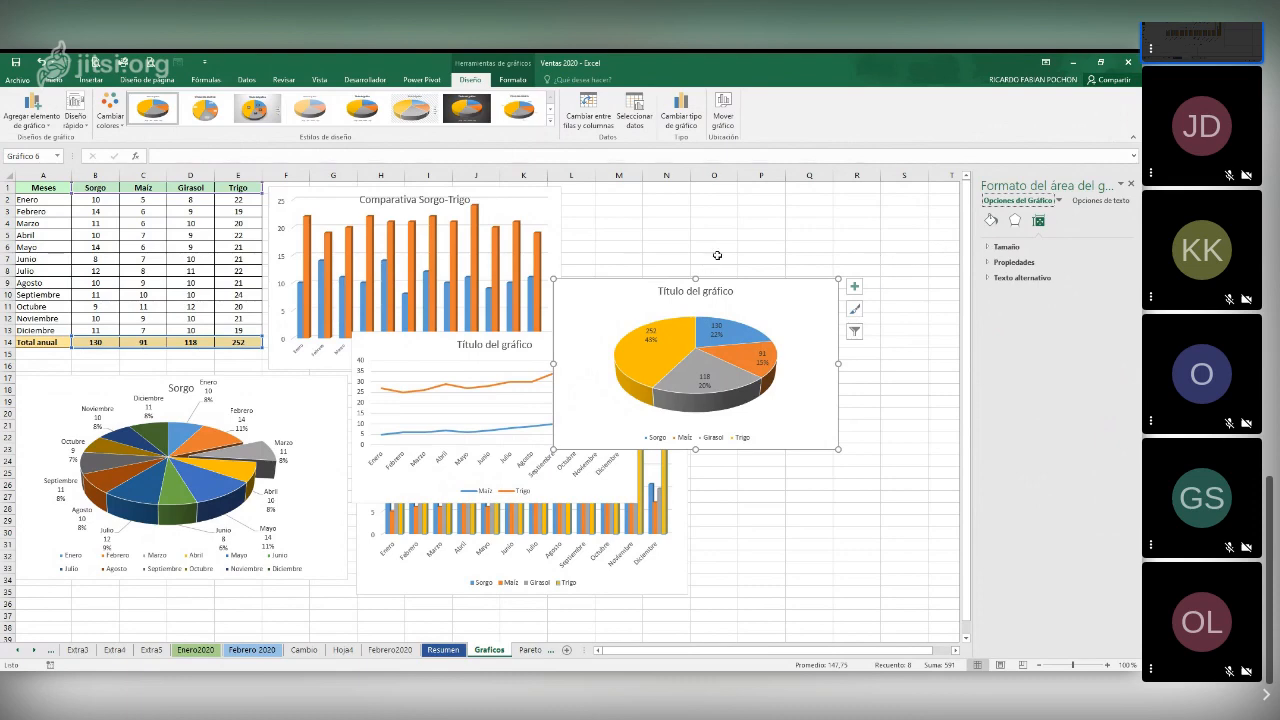
pyautogui.click(668, 241)
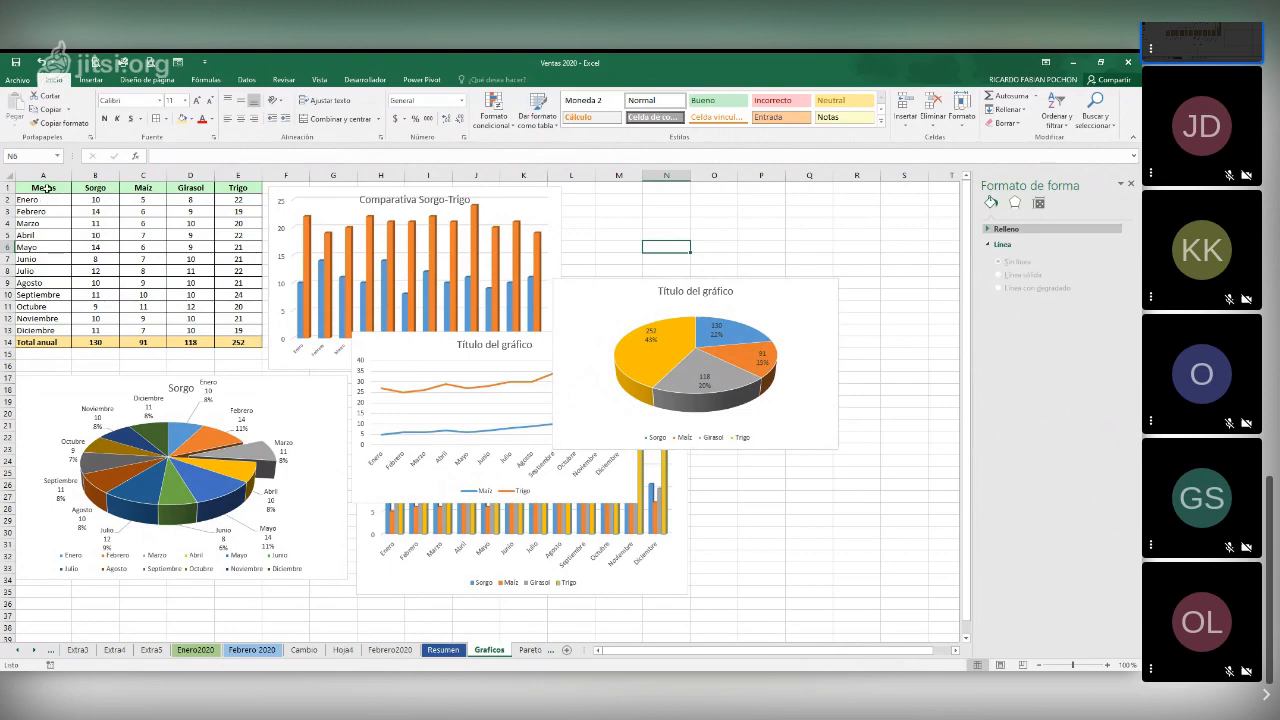
# Insert a 2-D clustered column chart of Maíz by month from A1:A13 and C1:C13, and place it above the annual totals pie chart
pyautogui.moveTo(47, 187); pyautogui.dragTo(38, 330)
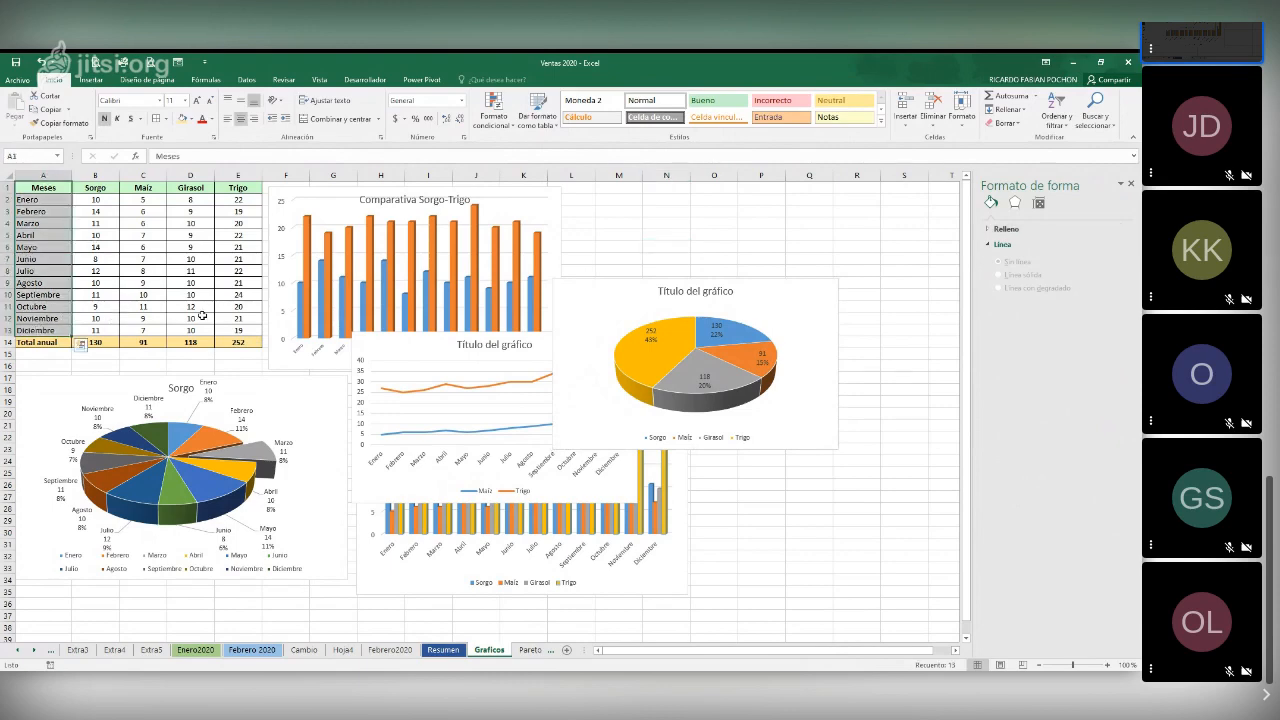
pyautogui.moveTo(143, 188); pyautogui.dragTo(162, 330)
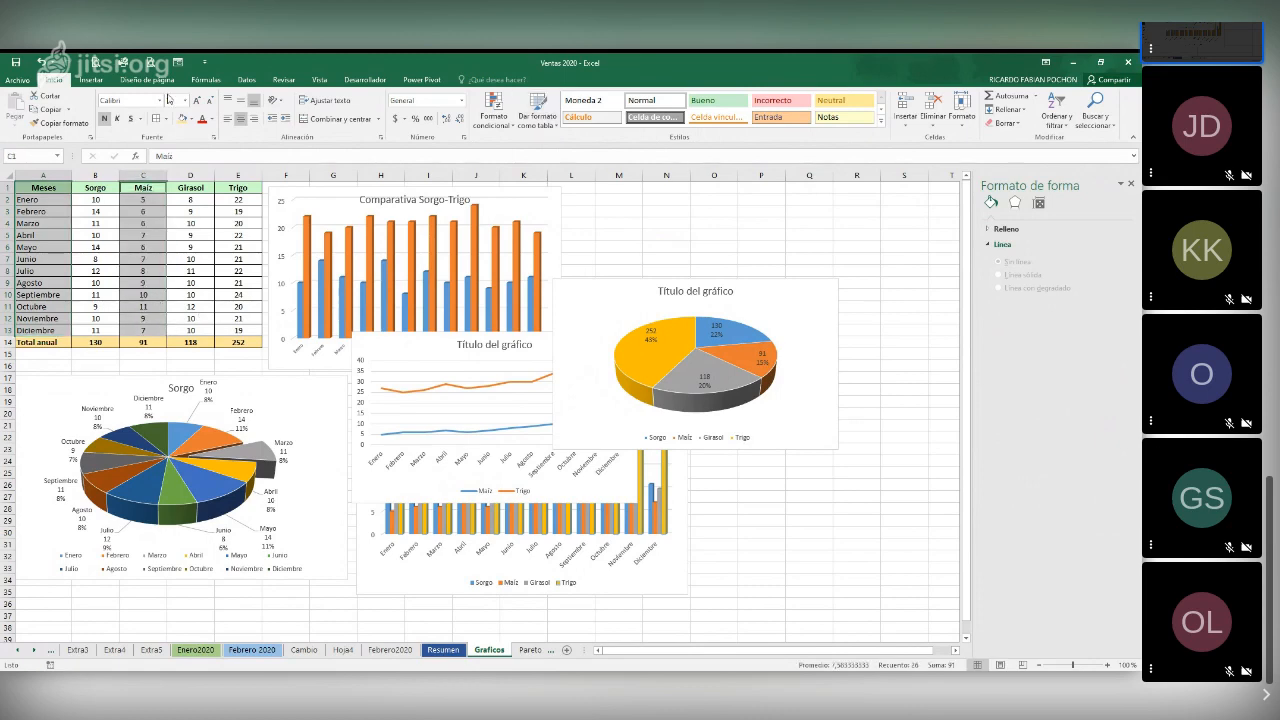
pyautogui.click(92, 80)
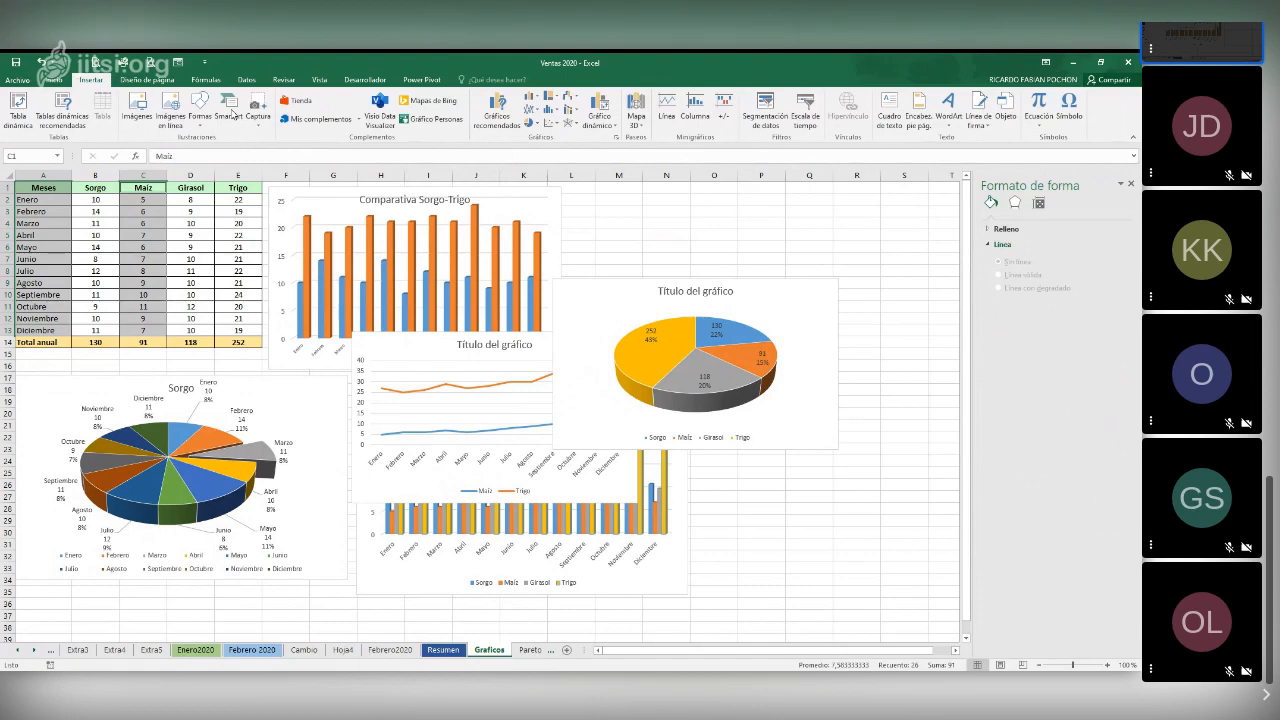
pyautogui.click(534, 98)
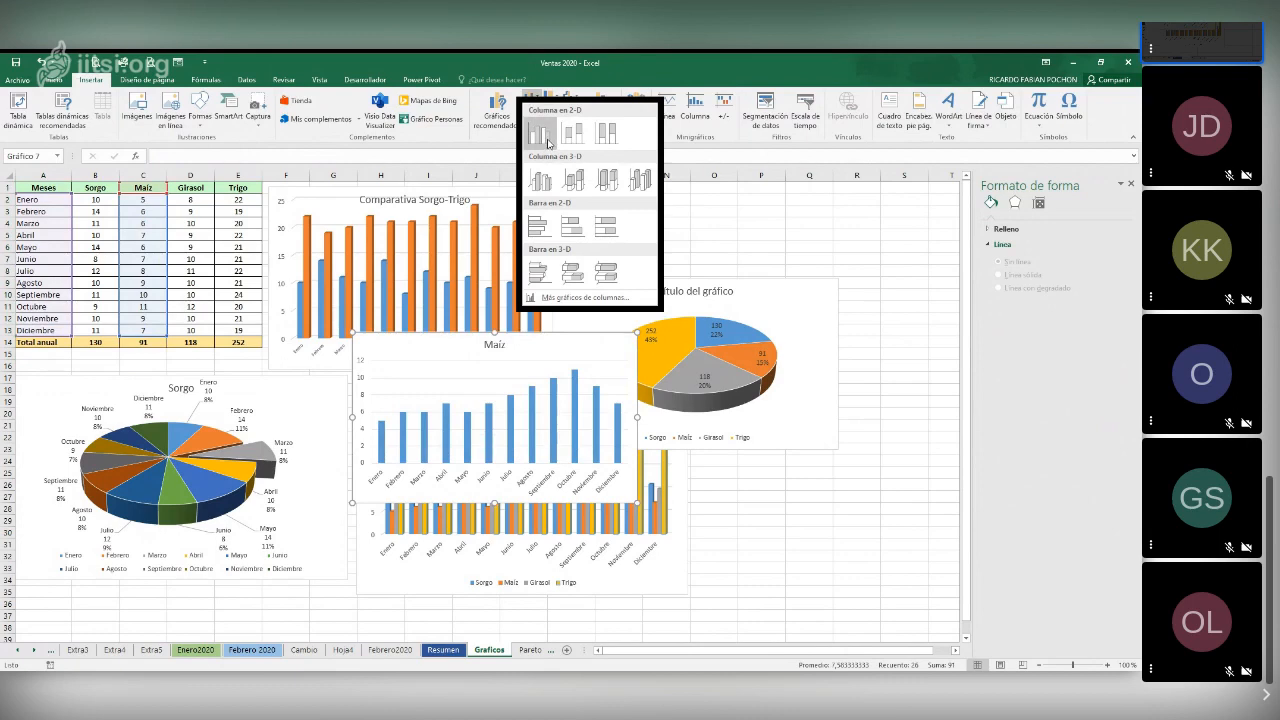
pyautogui.click(548, 143)
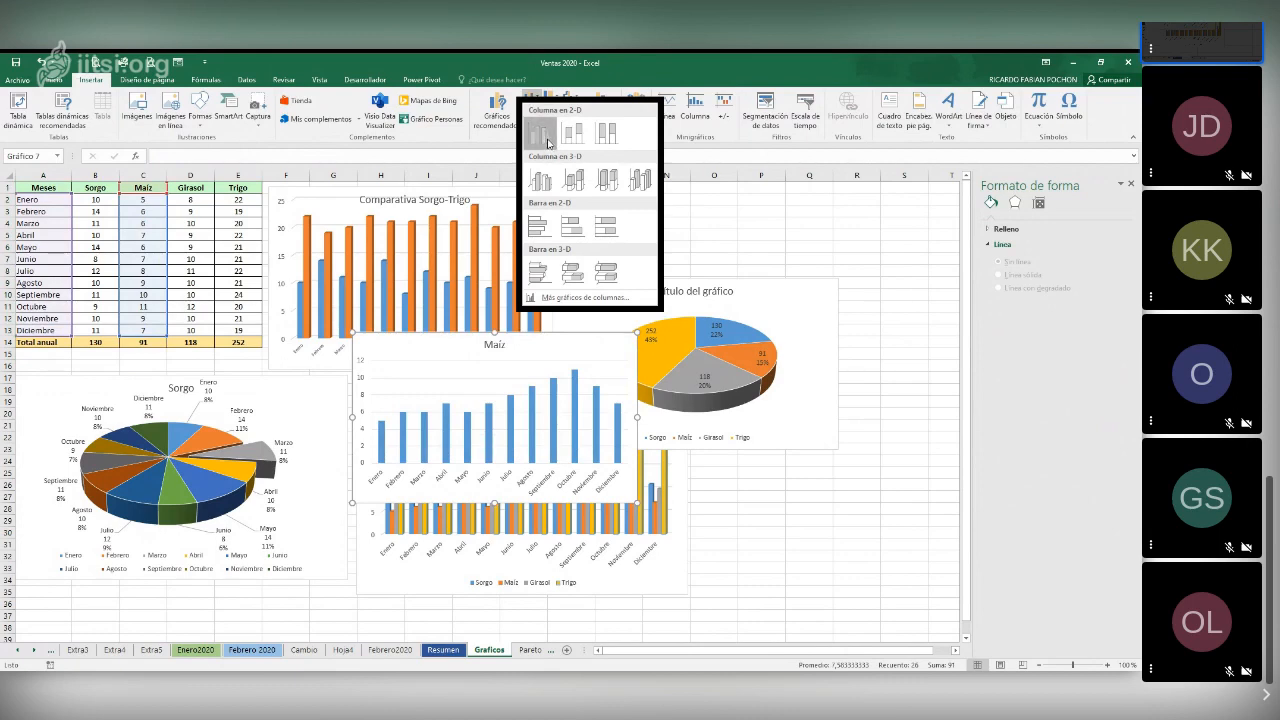
pyautogui.click(548, 143)
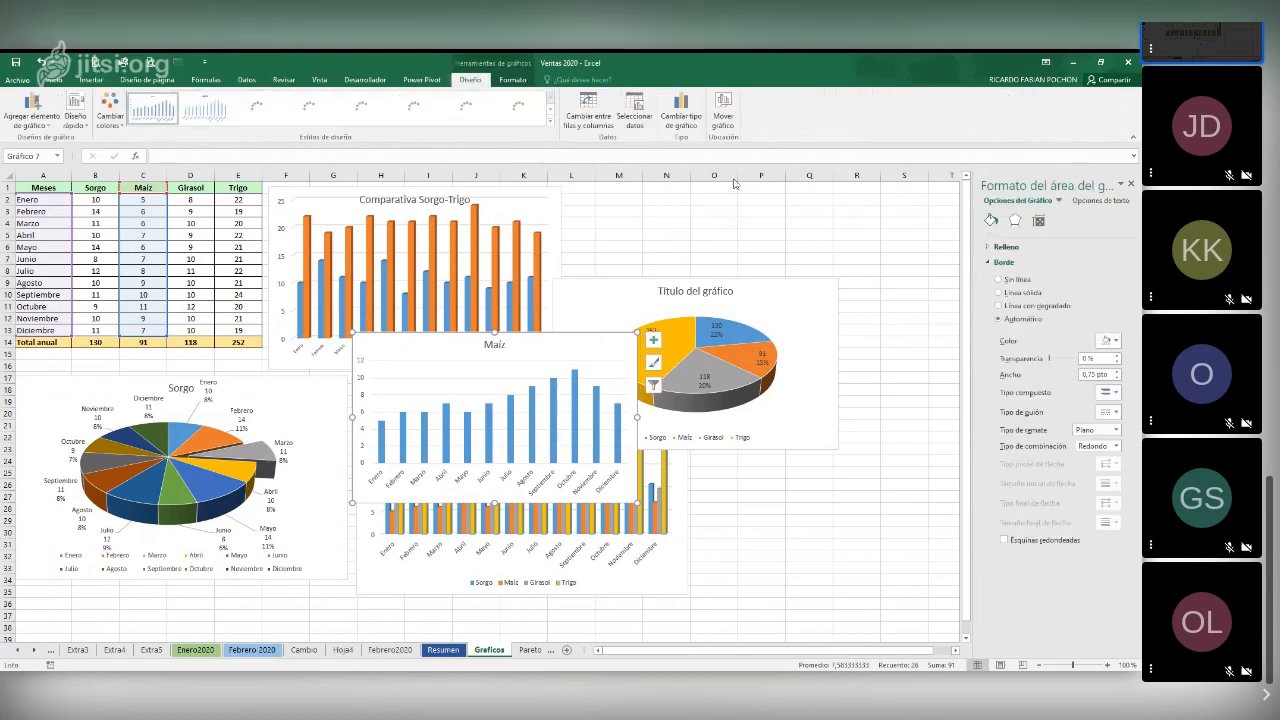
pyautogui.moveTo(600, 338); pyautogui.dragTo(738, 208)
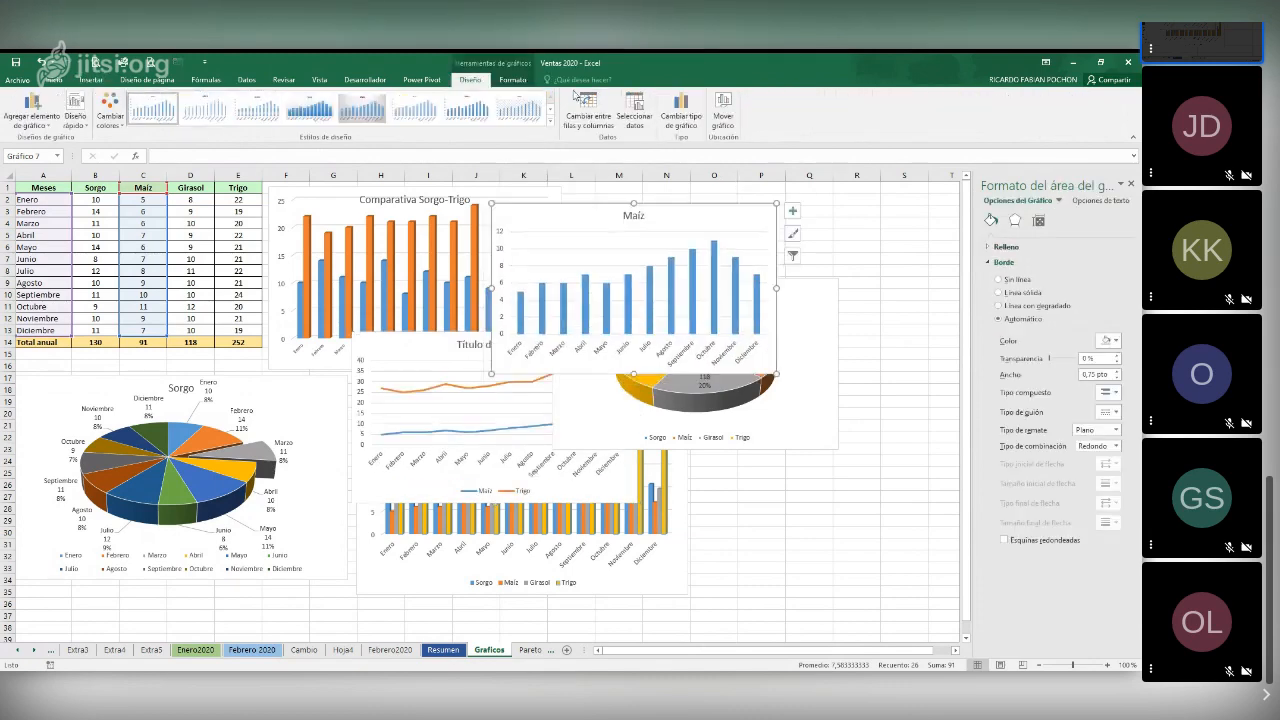
# Change the Maíz column chart to a basic line chart
pyautogui.click(692, 122)
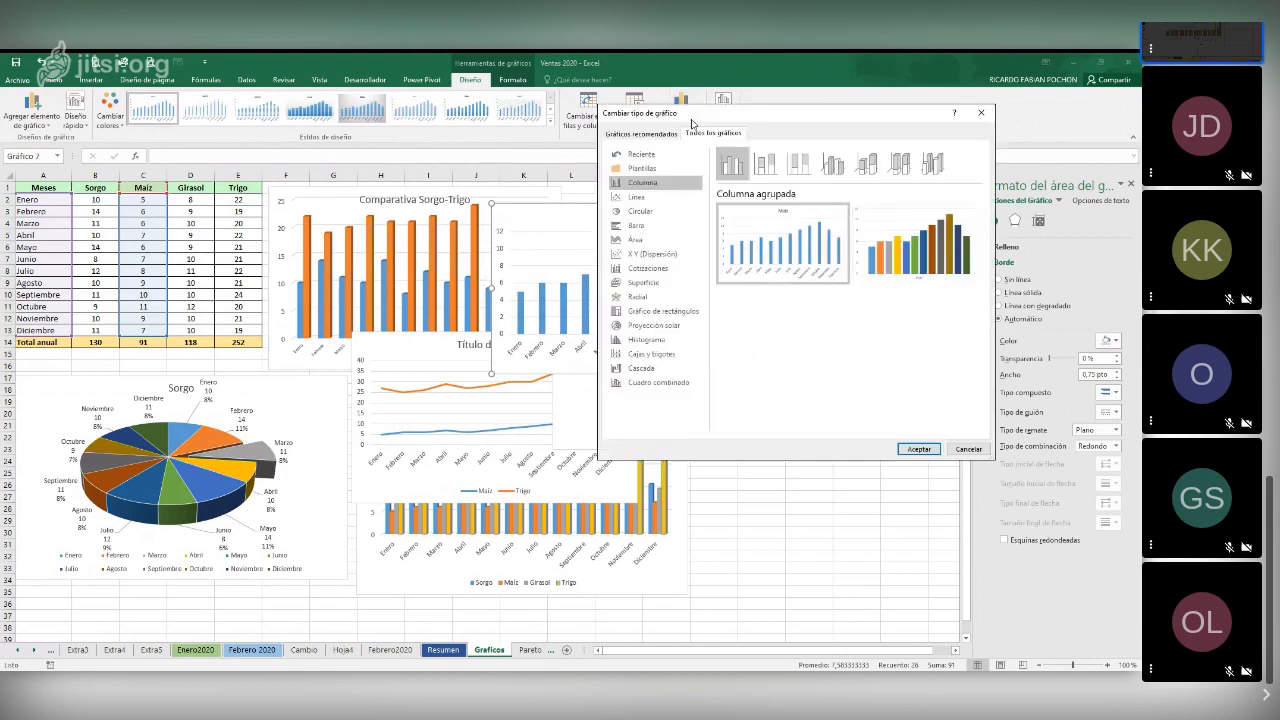
pyautogui.click(635, 198)
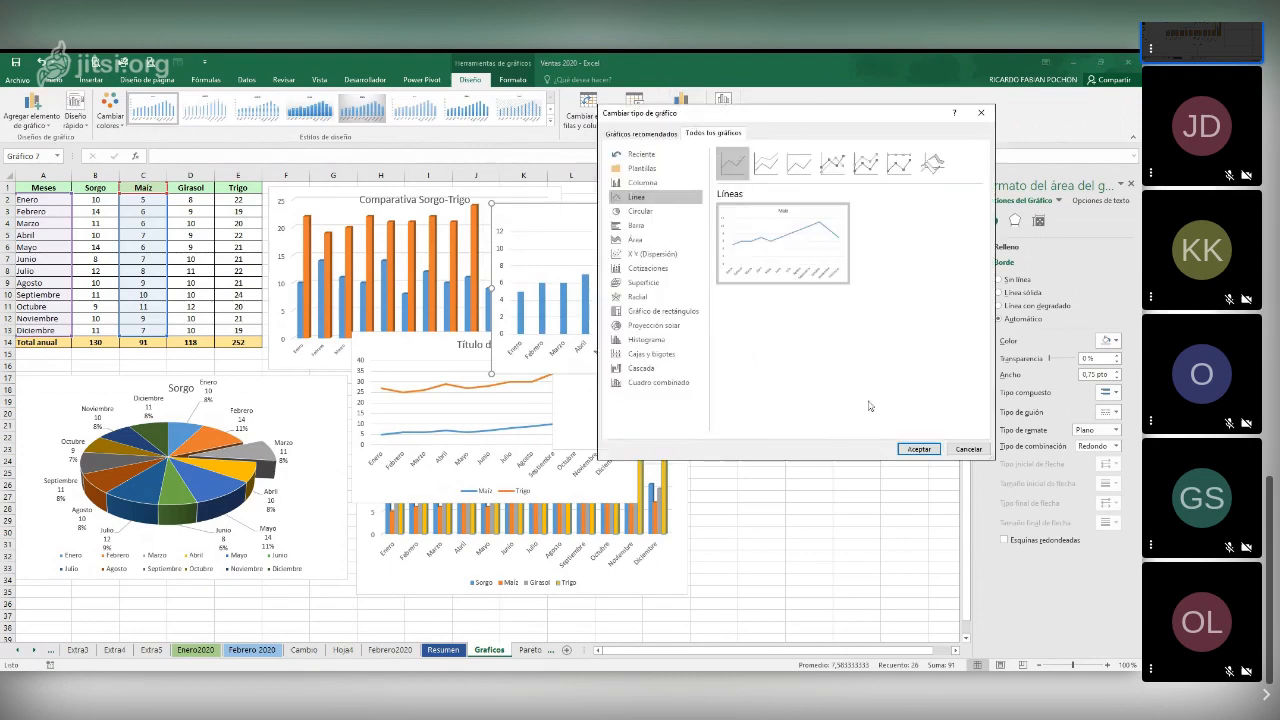
pyautogui.click(919, 449)
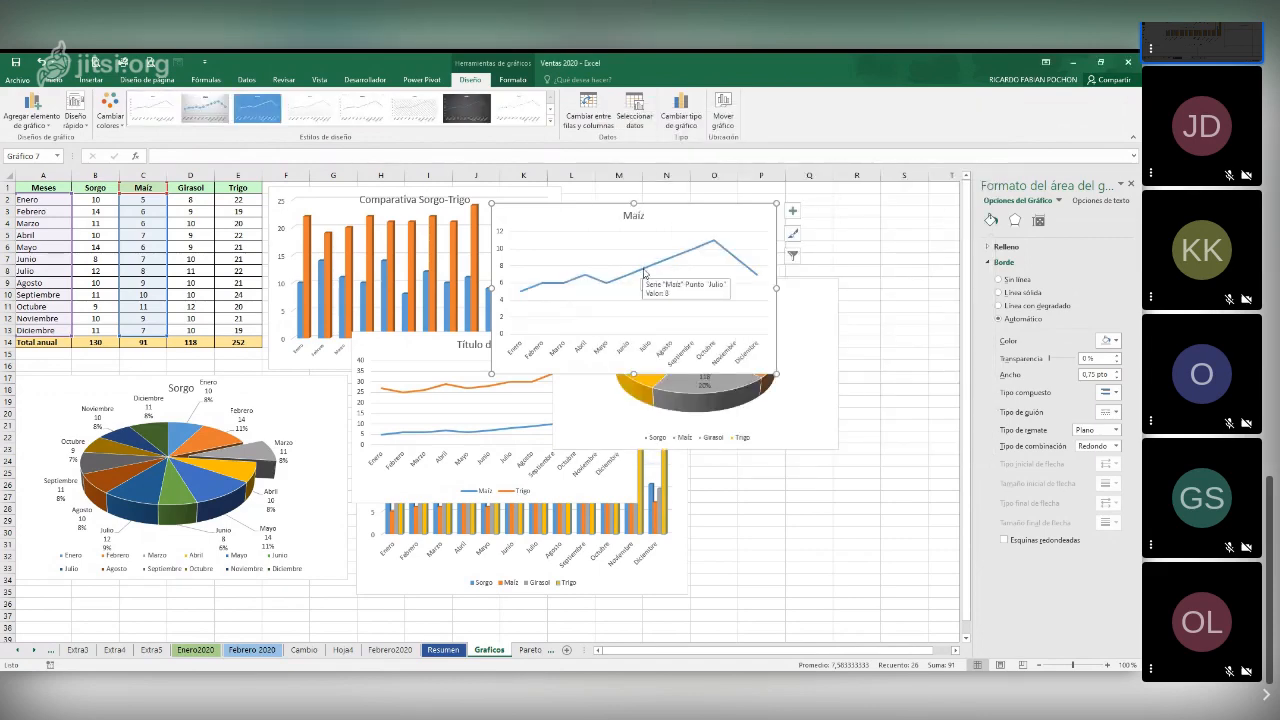
# Add a linear trendline with its equation displayed to the Maíz chart, and place the equation below the line
pyautogui.rightClick(644, 273)
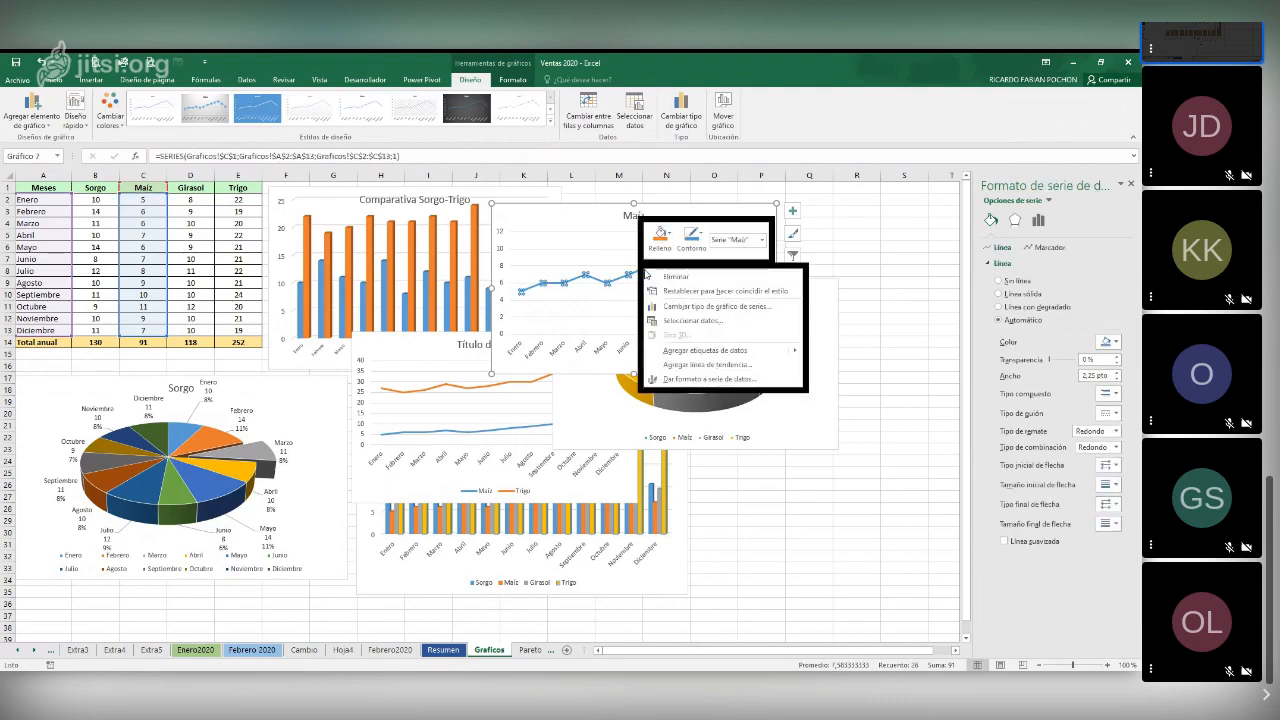
pyautogui.click(705, 365)
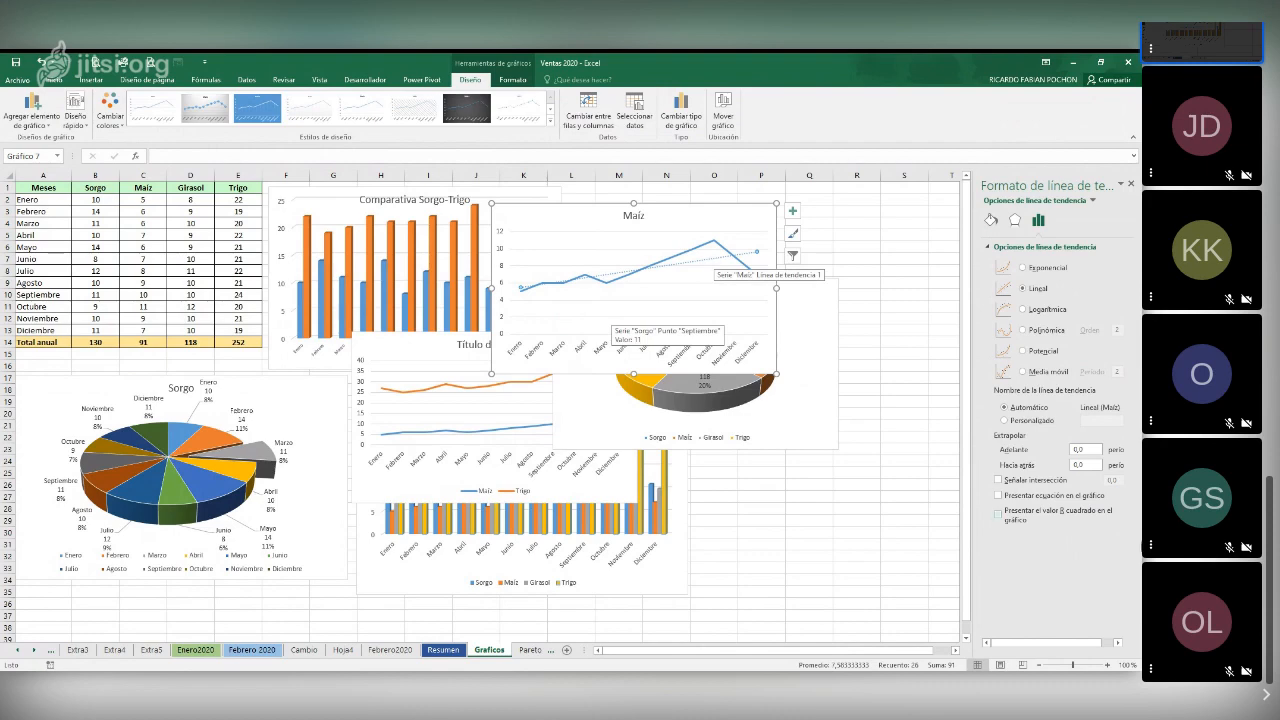
pyautogui.click(999, 495)
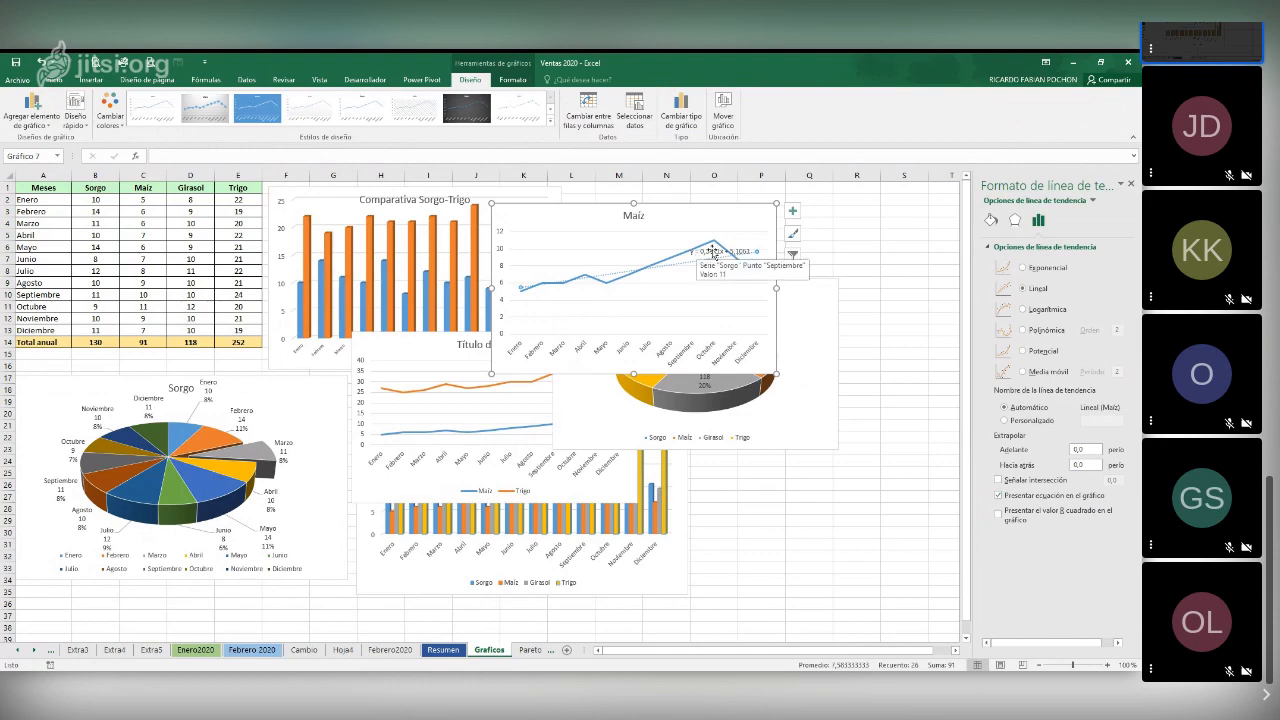
pyautogui.moveTo(711, 251); pyautogui.dragTo(656, 304)
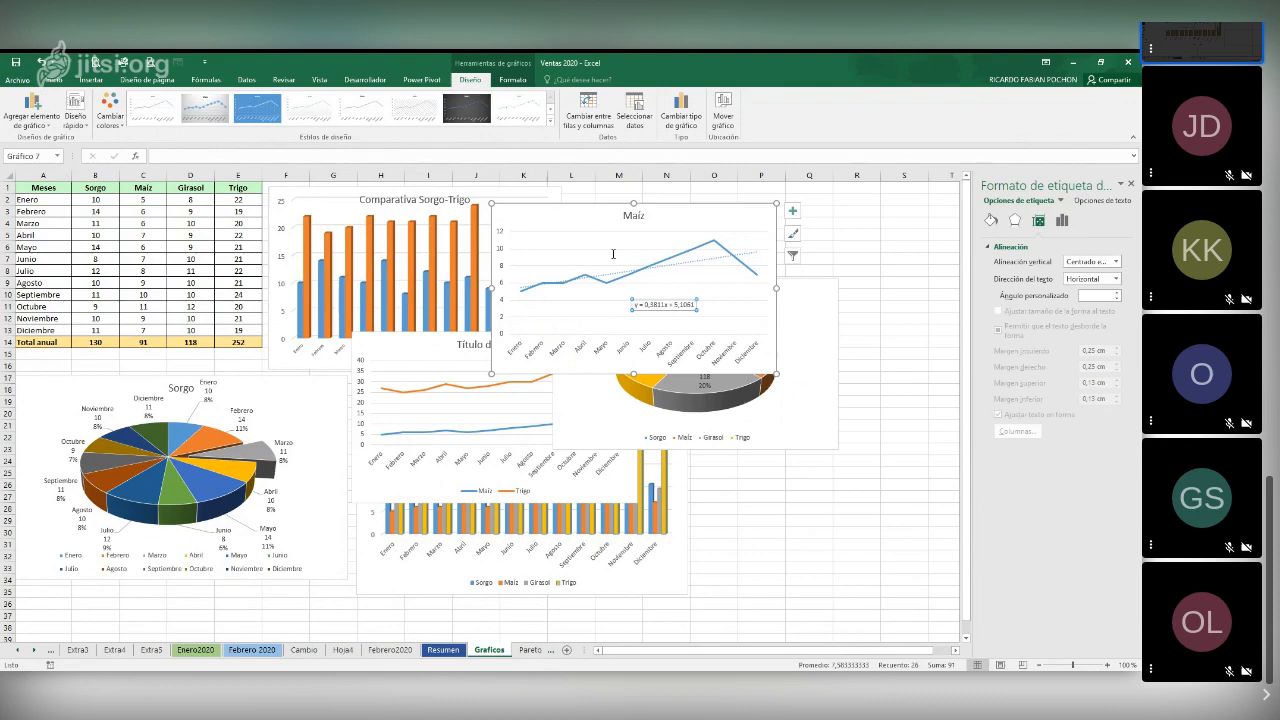
# Set the font size of the trendline equation in the Maíz chart to 16
pyautogui.click(51, 80)
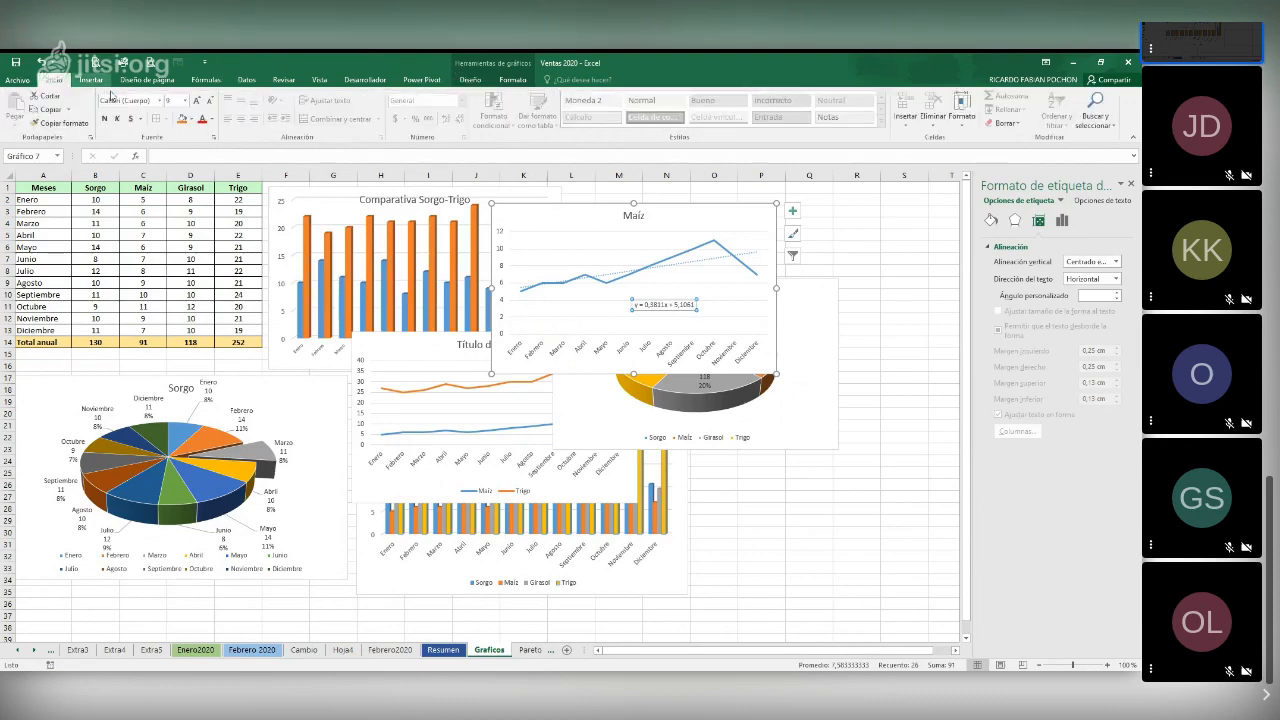
pyautogui.click(184, 103)
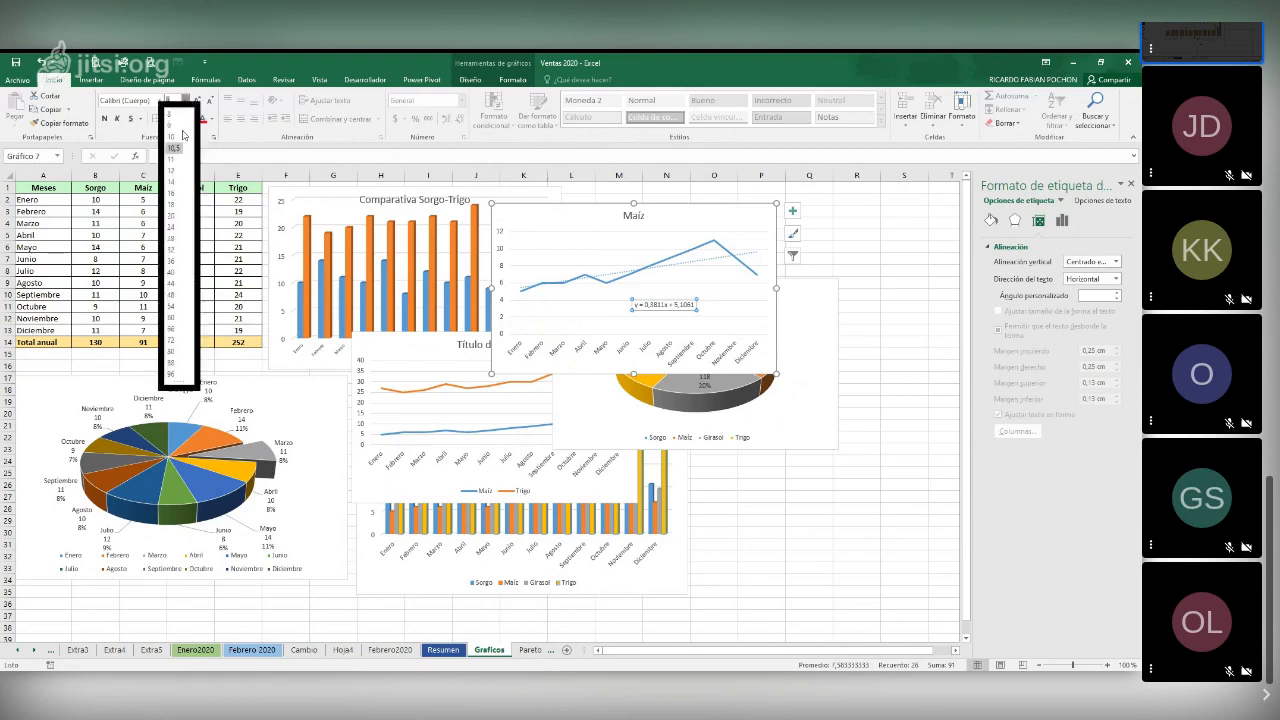
pyautogui.click(176, 243)
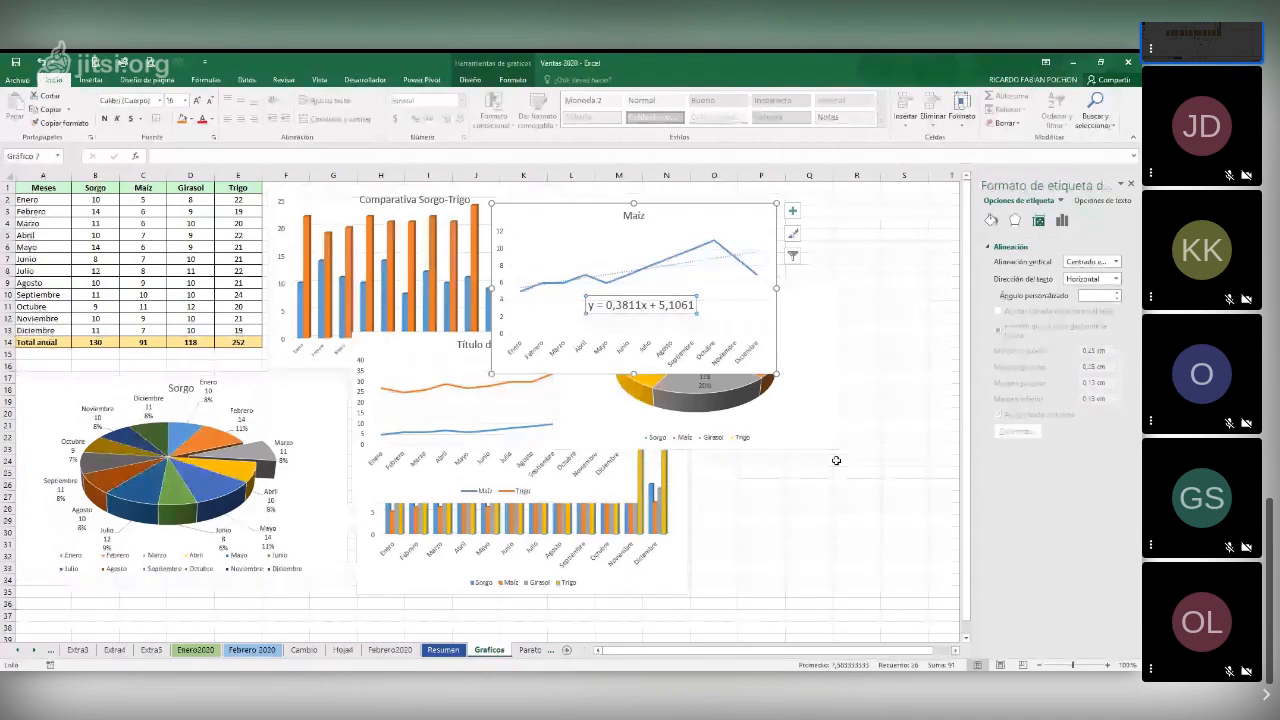
pyautogui.hotkey('alt', 'Tab')
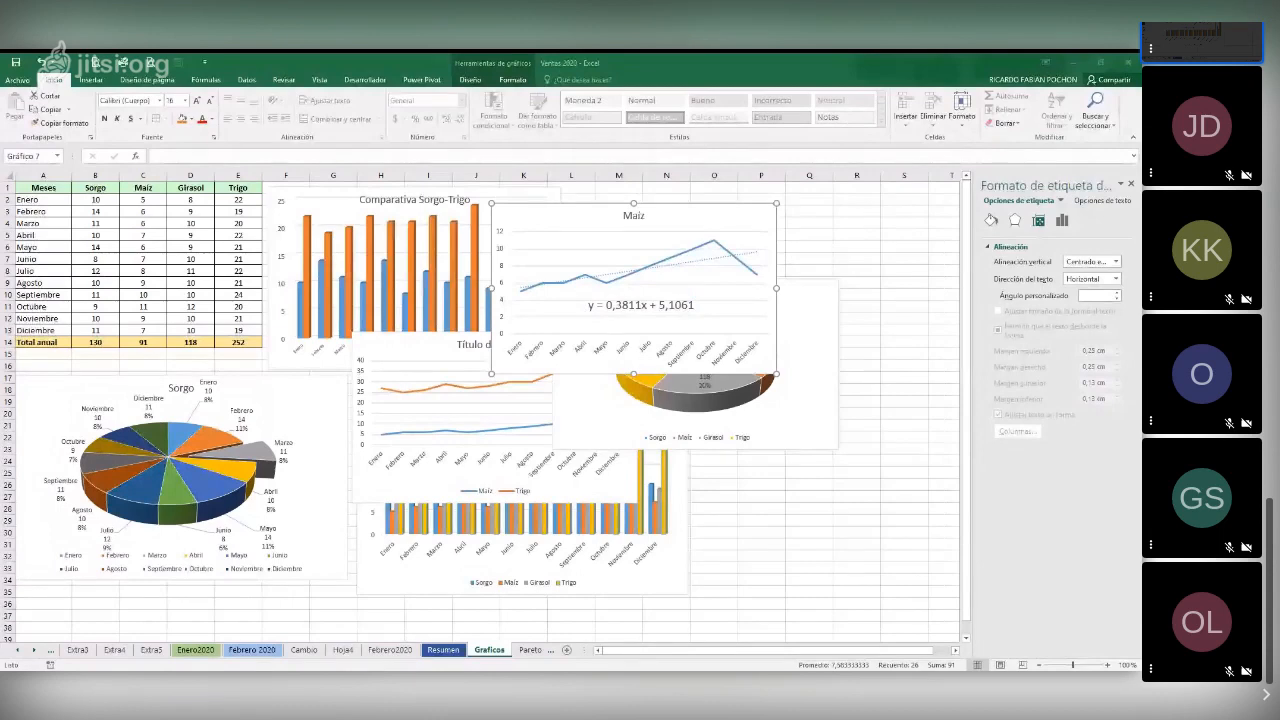
pyautogui.hotkey('alt', 'Tab')
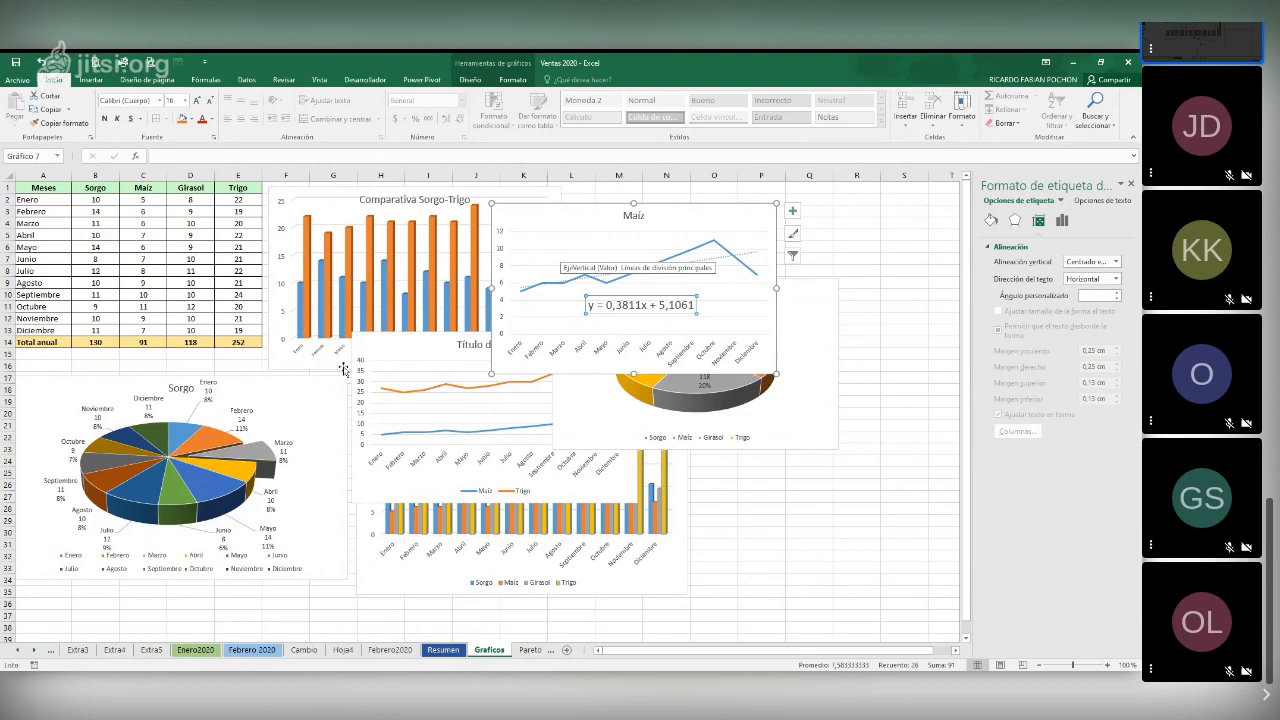
# Apply the chart style with a bold uppercase title, coloured labels and no legend to the monthly Sorgo pie chart
pyautogui.click(312, 405)
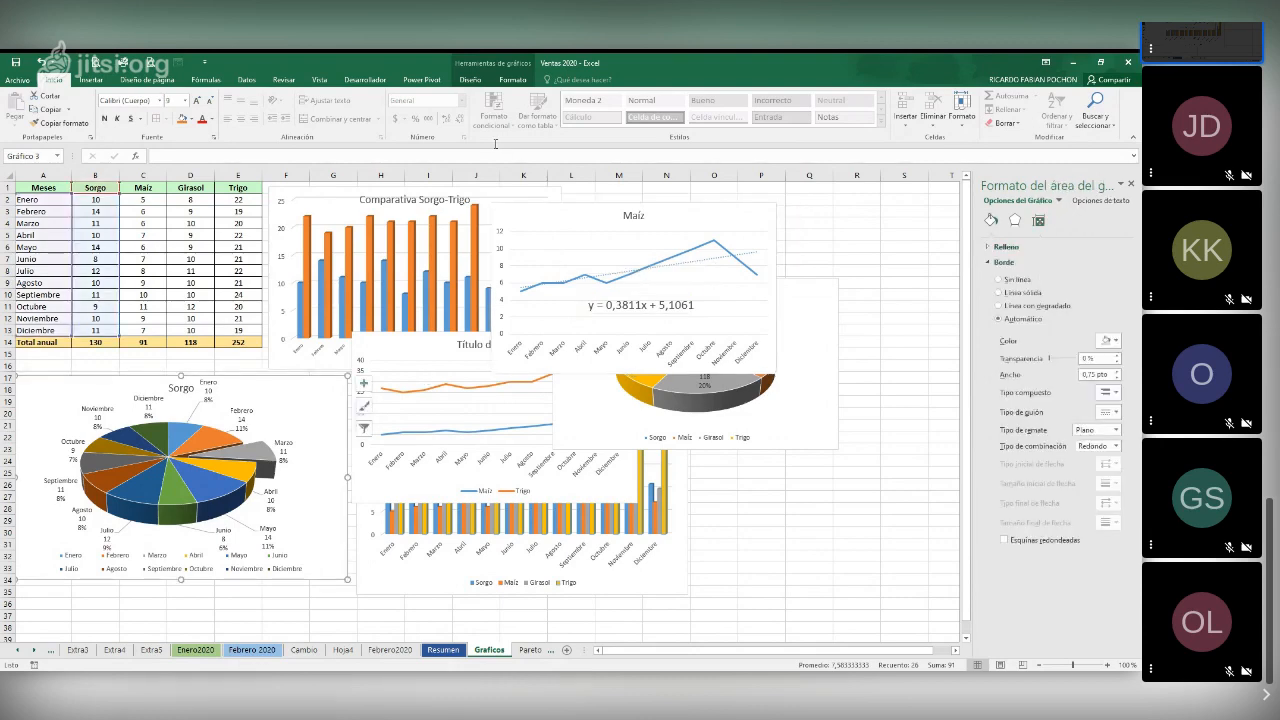
pyautogui.click(498, 82)
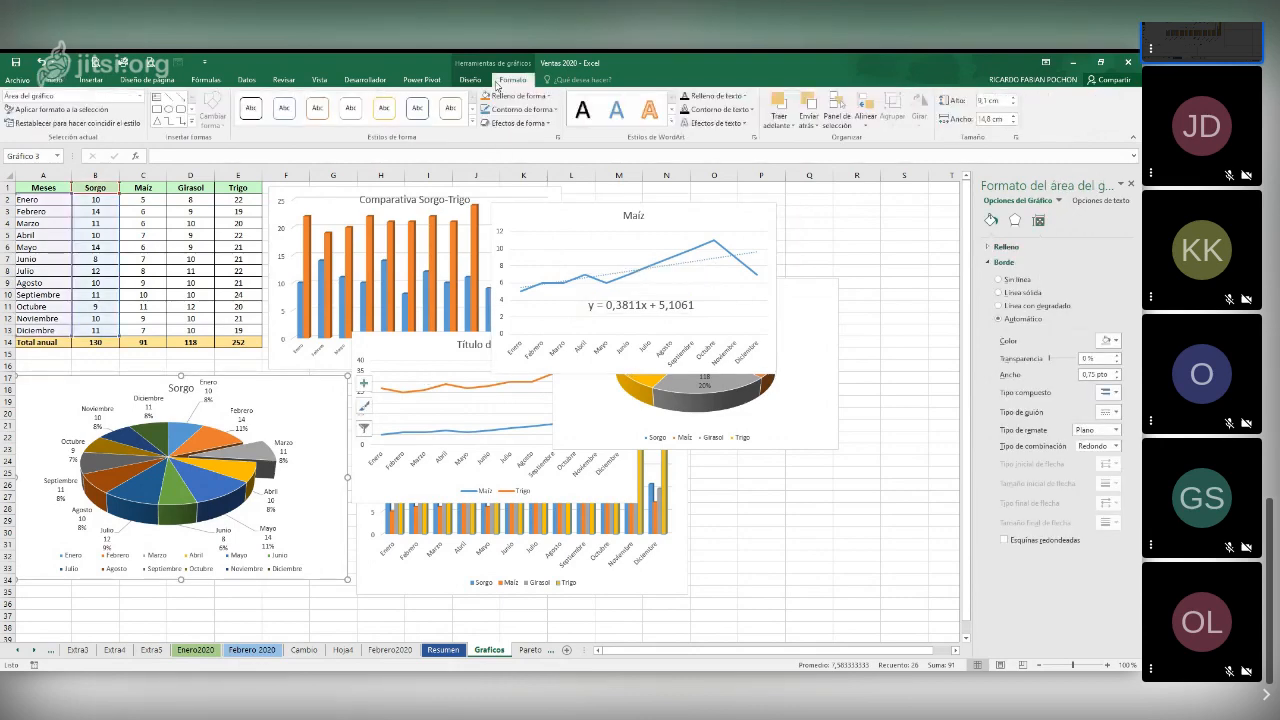
pyautogui.click(470, 80)
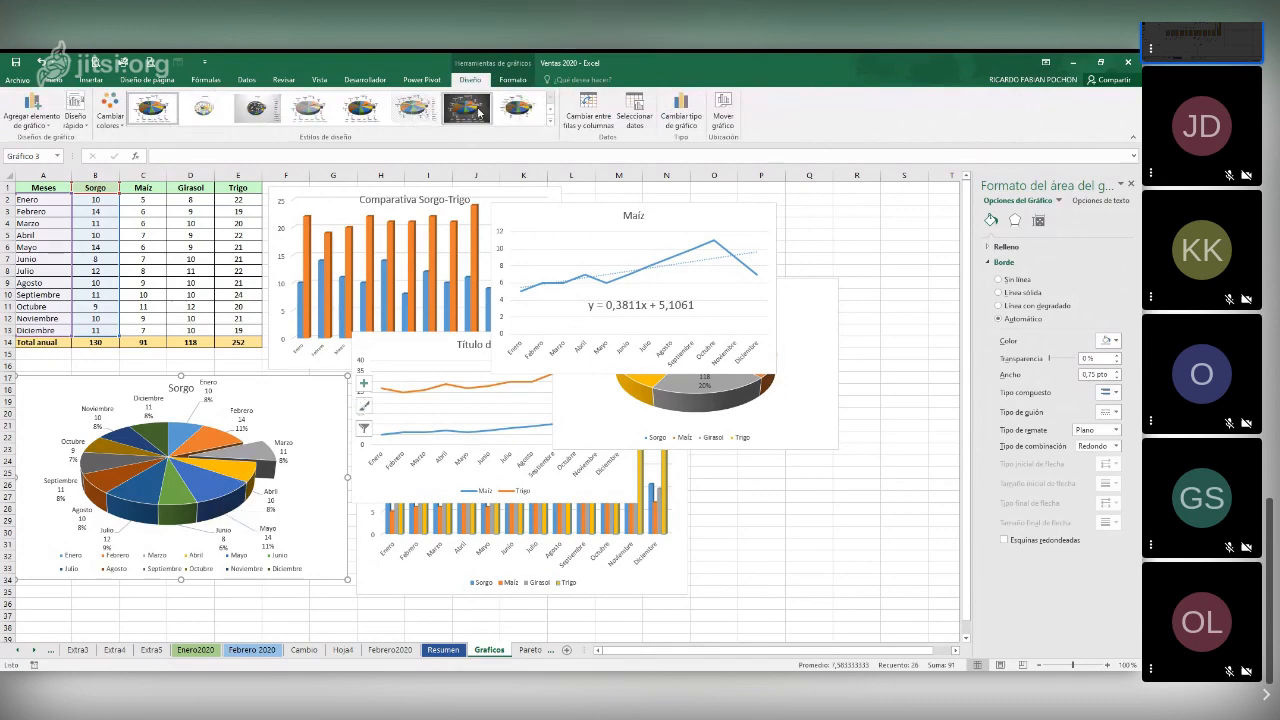
pyautogui.click(510, 112)
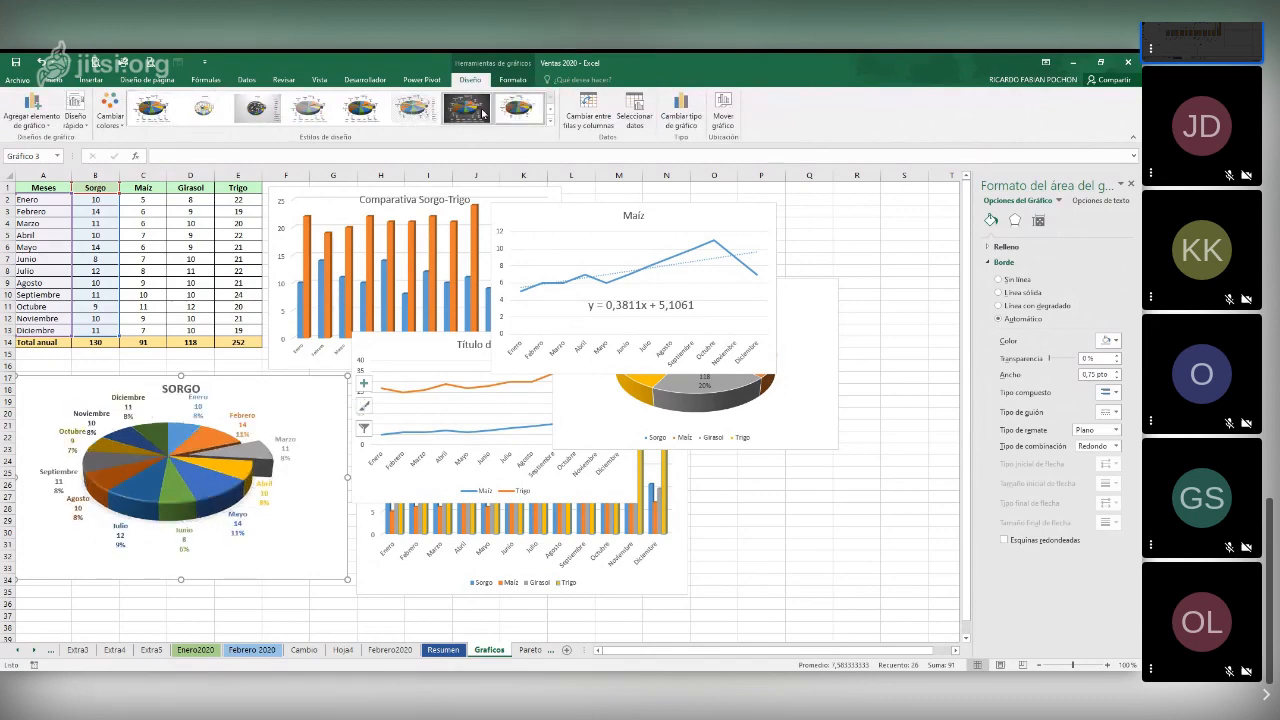
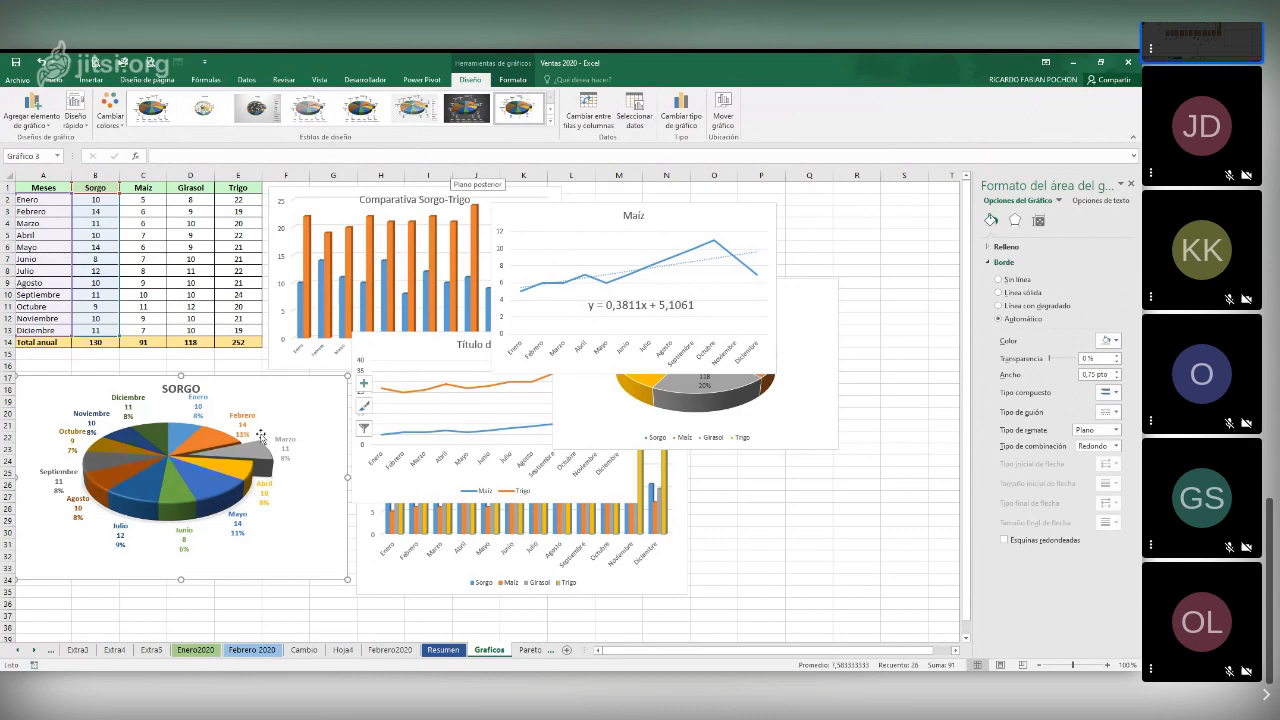
# Examine the monthly sales tables on the Febrero 2020, Enero2020 and Febrero2020 sheets, checking which rows and columns stay fixed
pyautogui.click(253, 650)
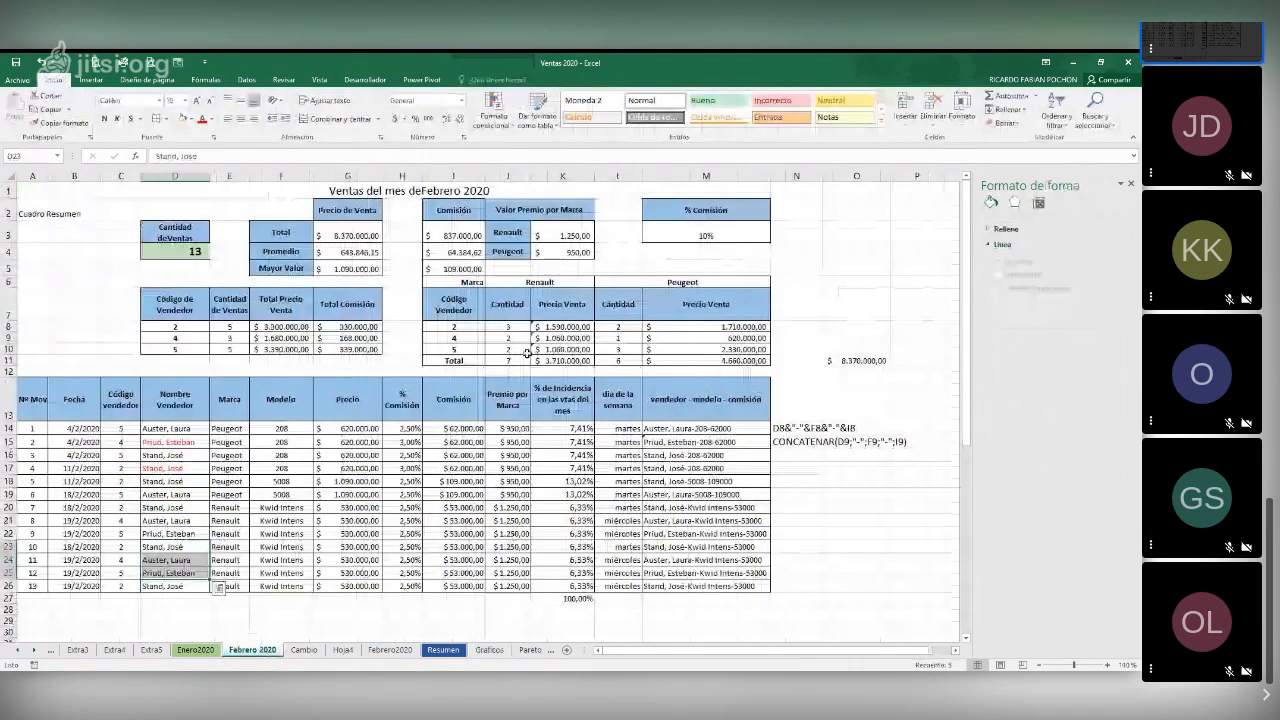
pyautogui.click(196, 650)
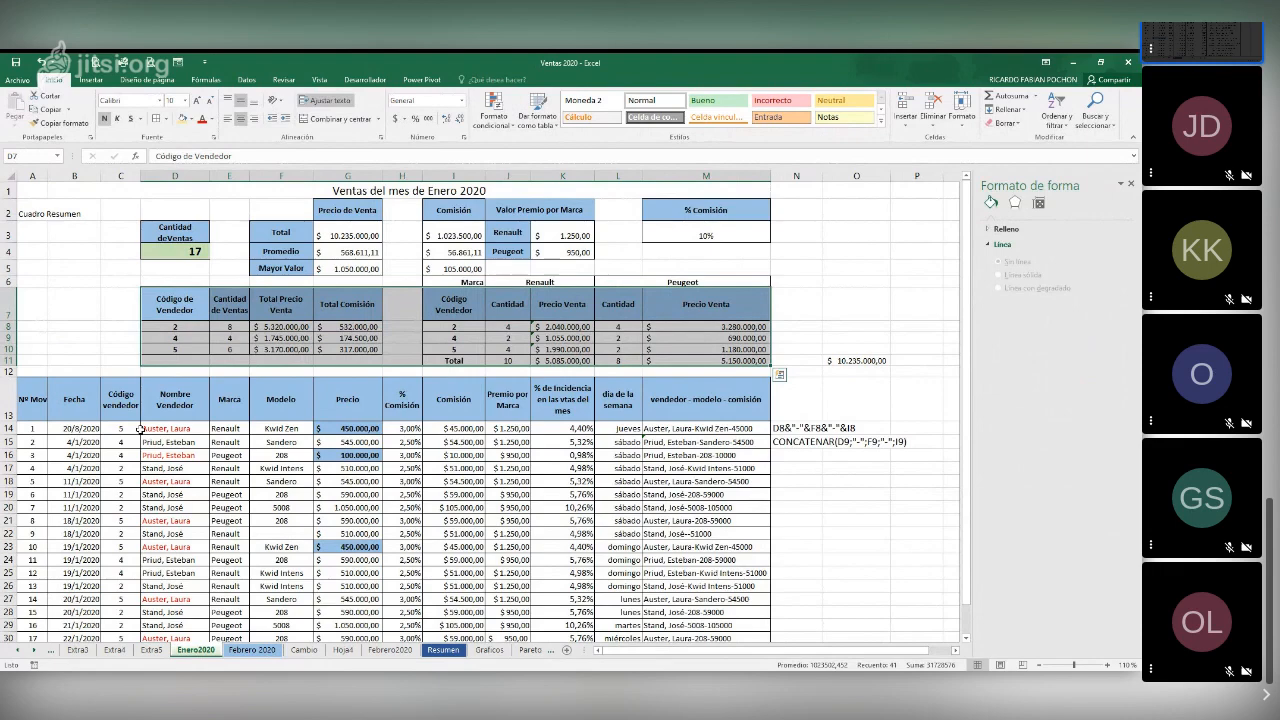
pyautogui.scroll(-2, 227, 457)
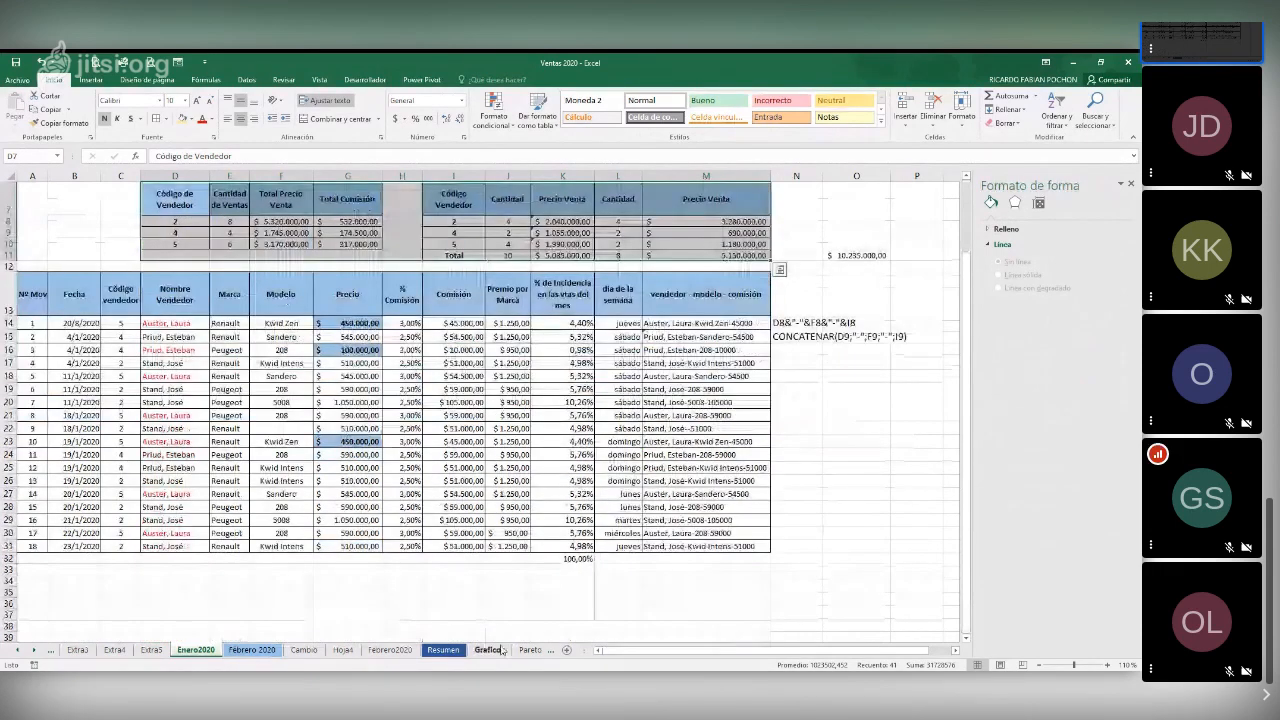
pyautogui.click(390, 650)
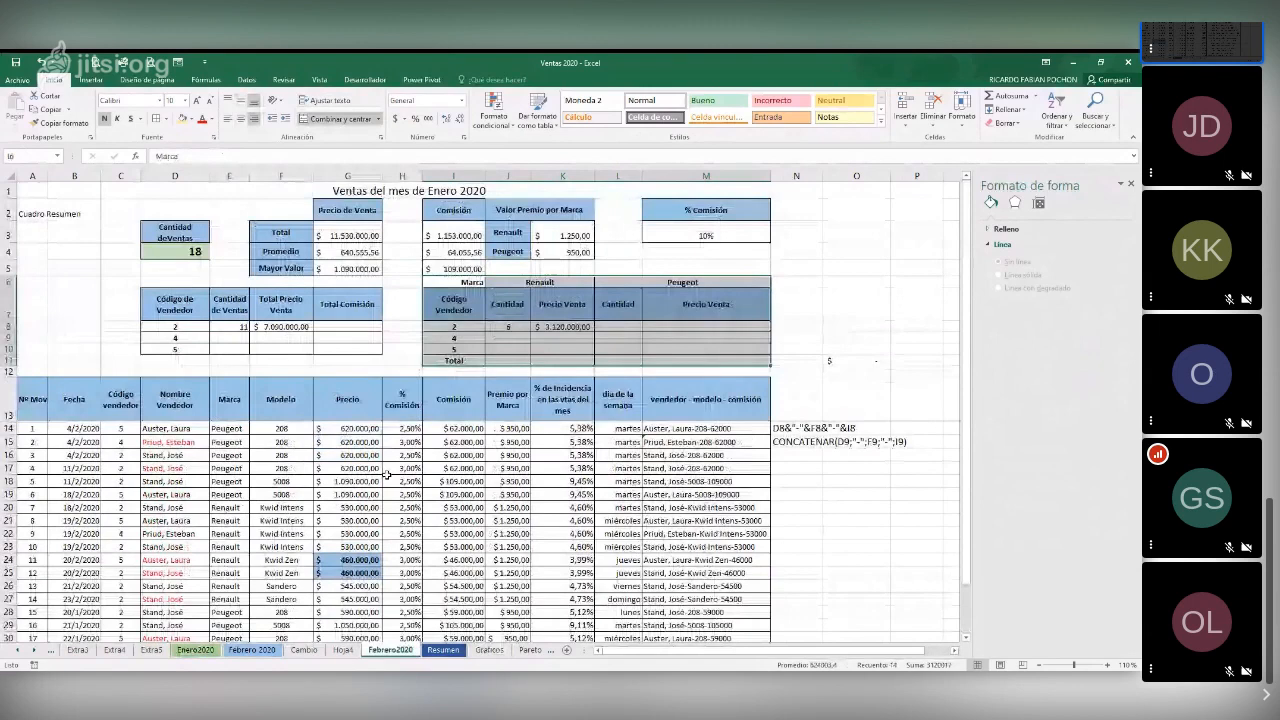
pyautogui.scroll(-2, 386, 476)
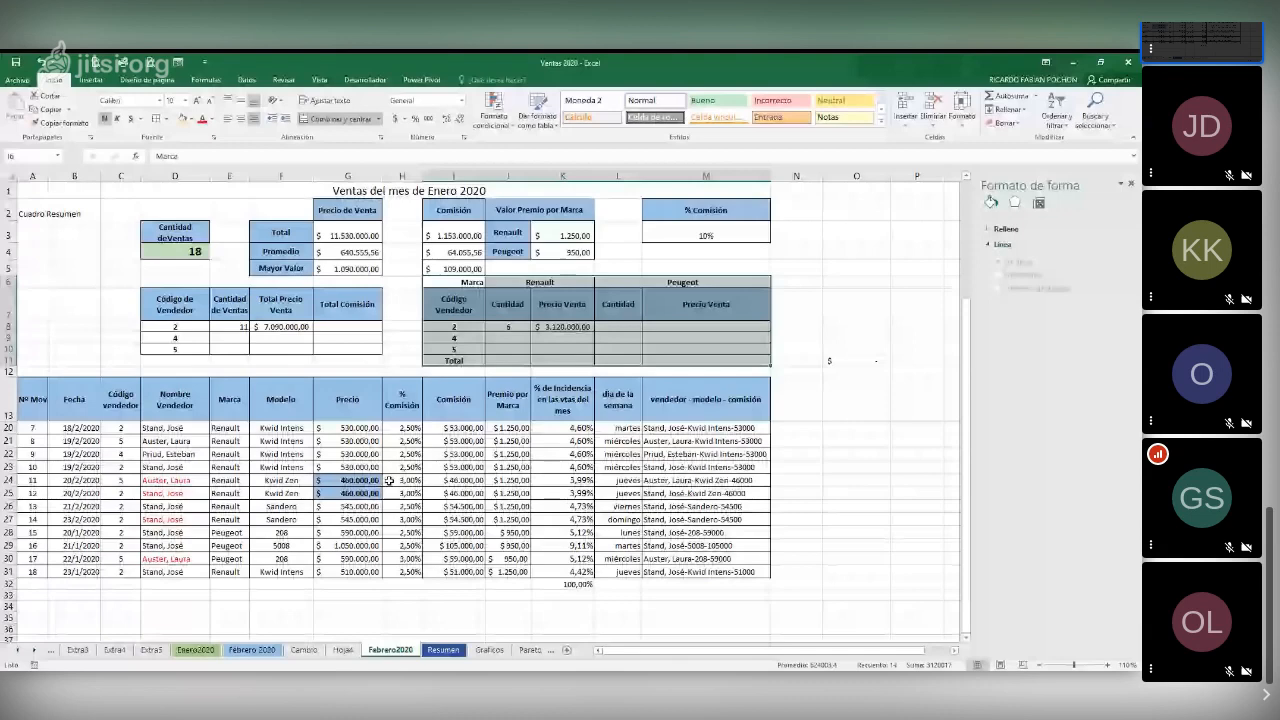
pyautogui.press('Right')
pyautogui.press('Right')
pyautogui.press('Right')
pyautogui.press('Right')
pyautogui.press('Right')
pyautogui.press('Right')
pyautogui.press('Right')
pyautogui.press('Right')
pyautogui.press('Right')
pyautogui.press('Right')
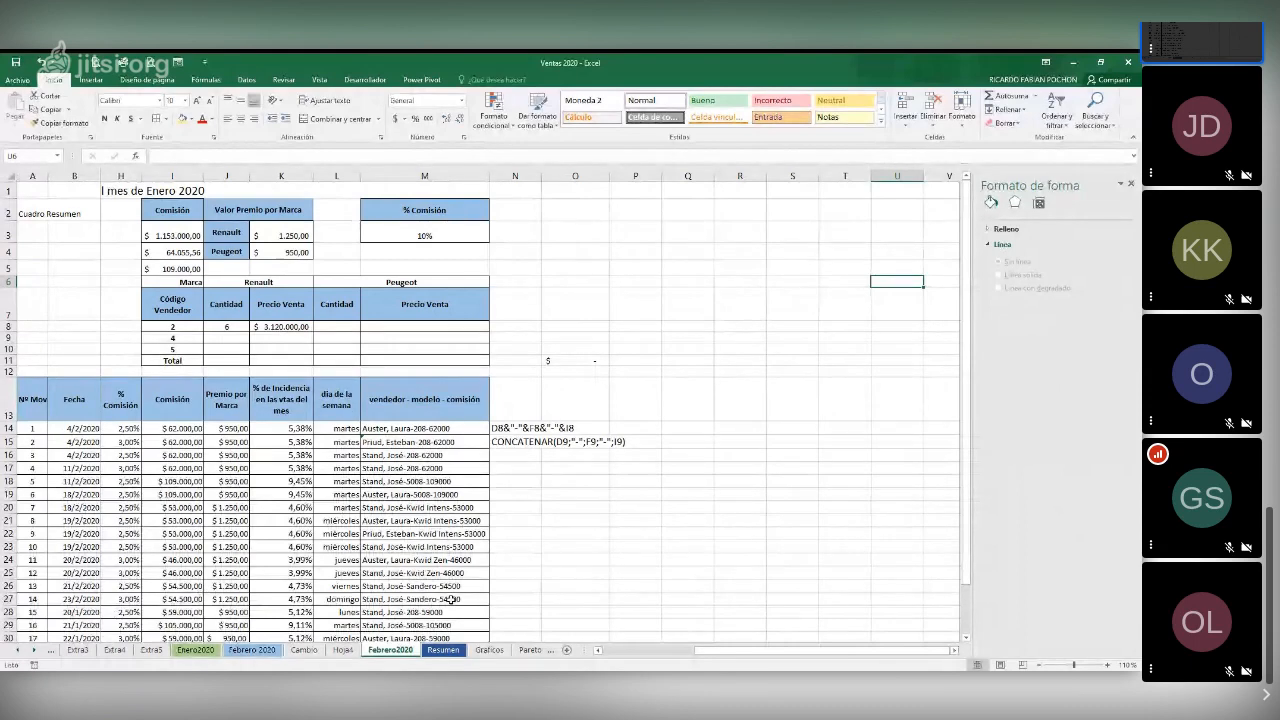
pyautogui.hotkey('ctrl', 'Home')
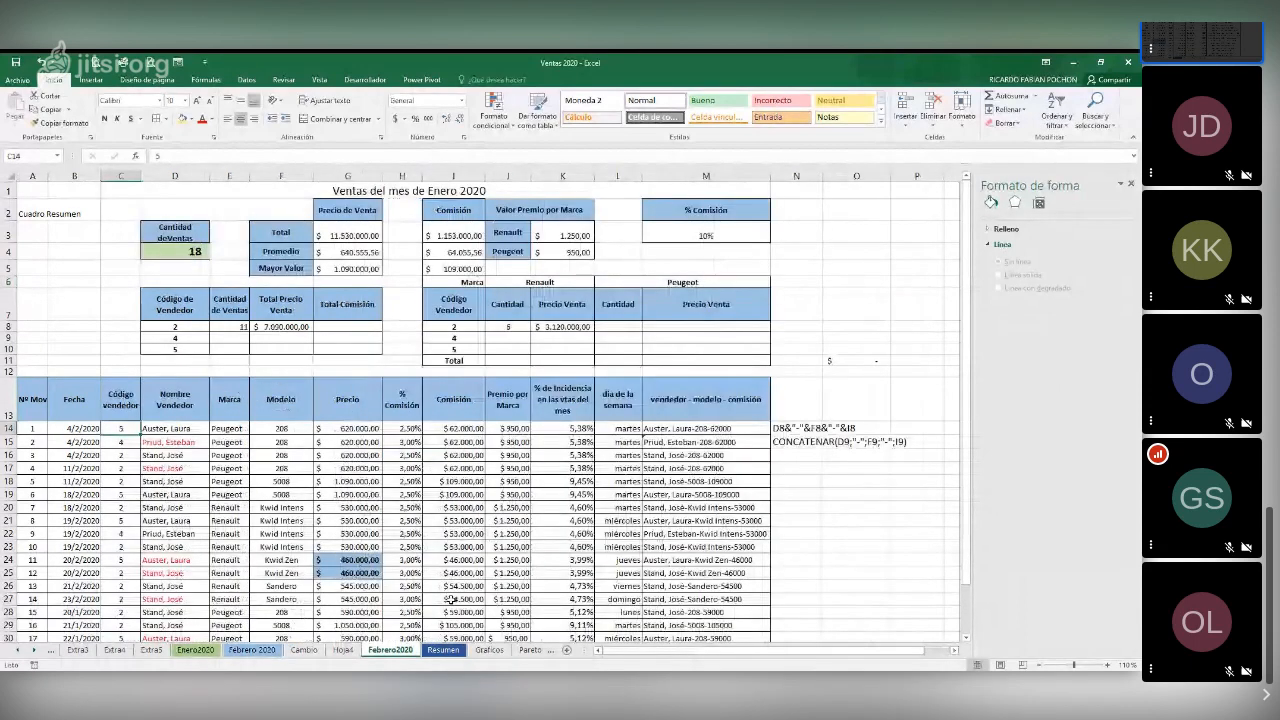
# Unfreeze the panes on the Febrero2020 sheet
pyautogui.press('Right')
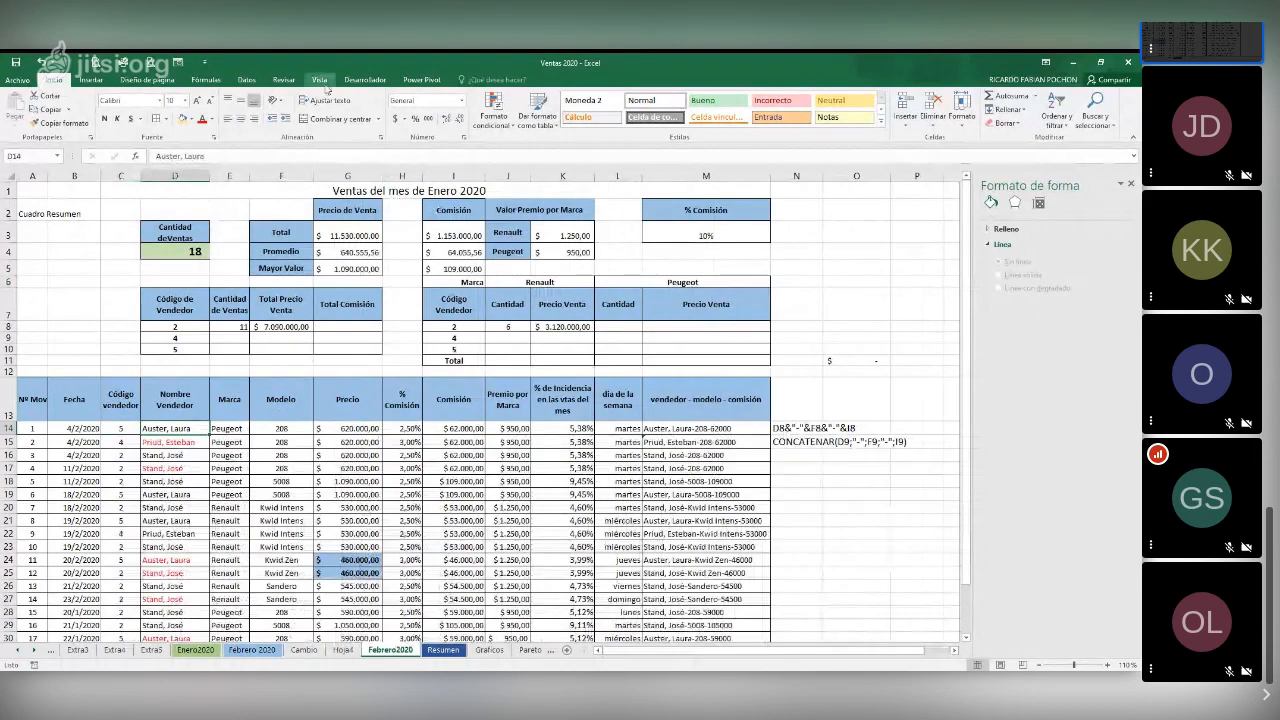
pyautogui.click(320, 80)
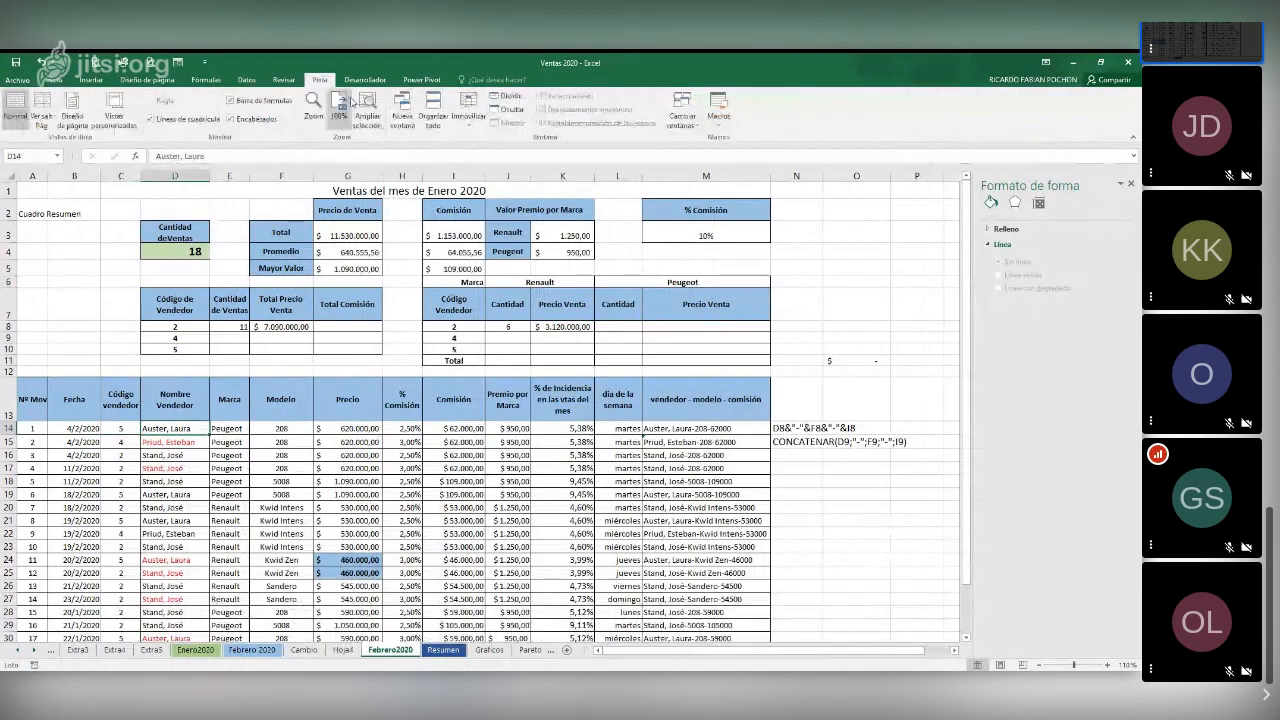
pyautogui.click(467, 106)
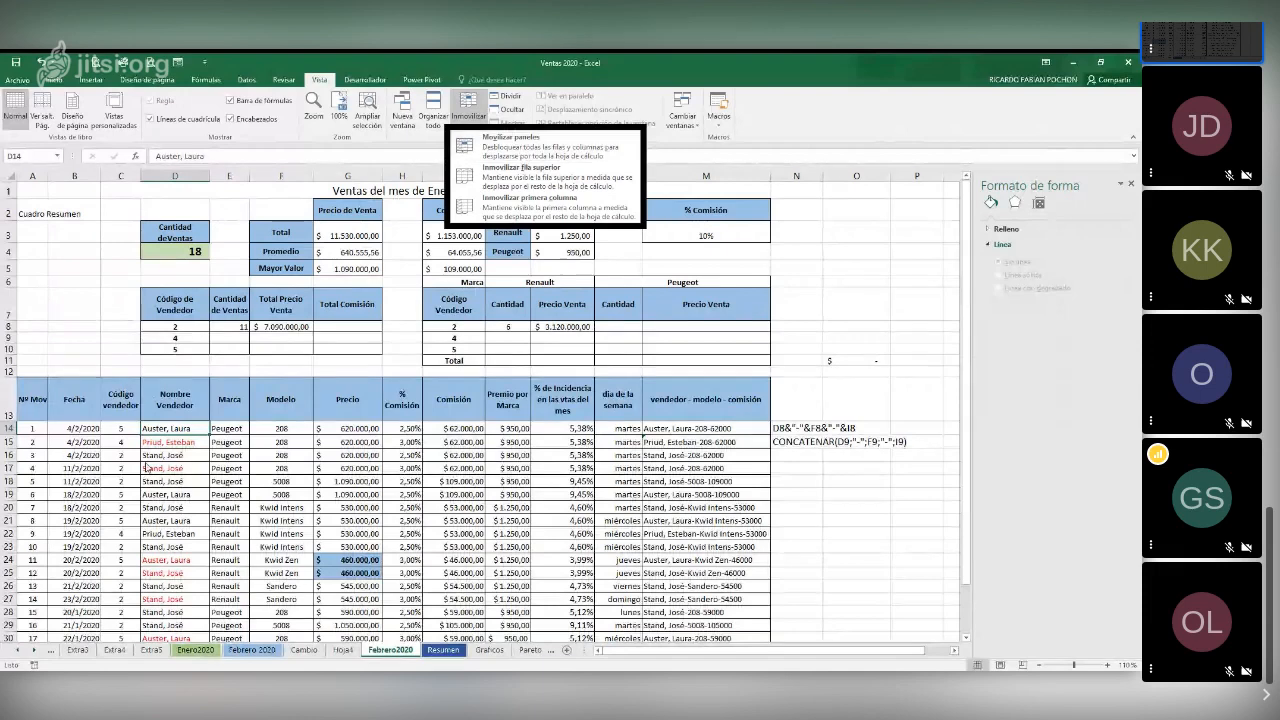
pyautogui.click(530, 145)
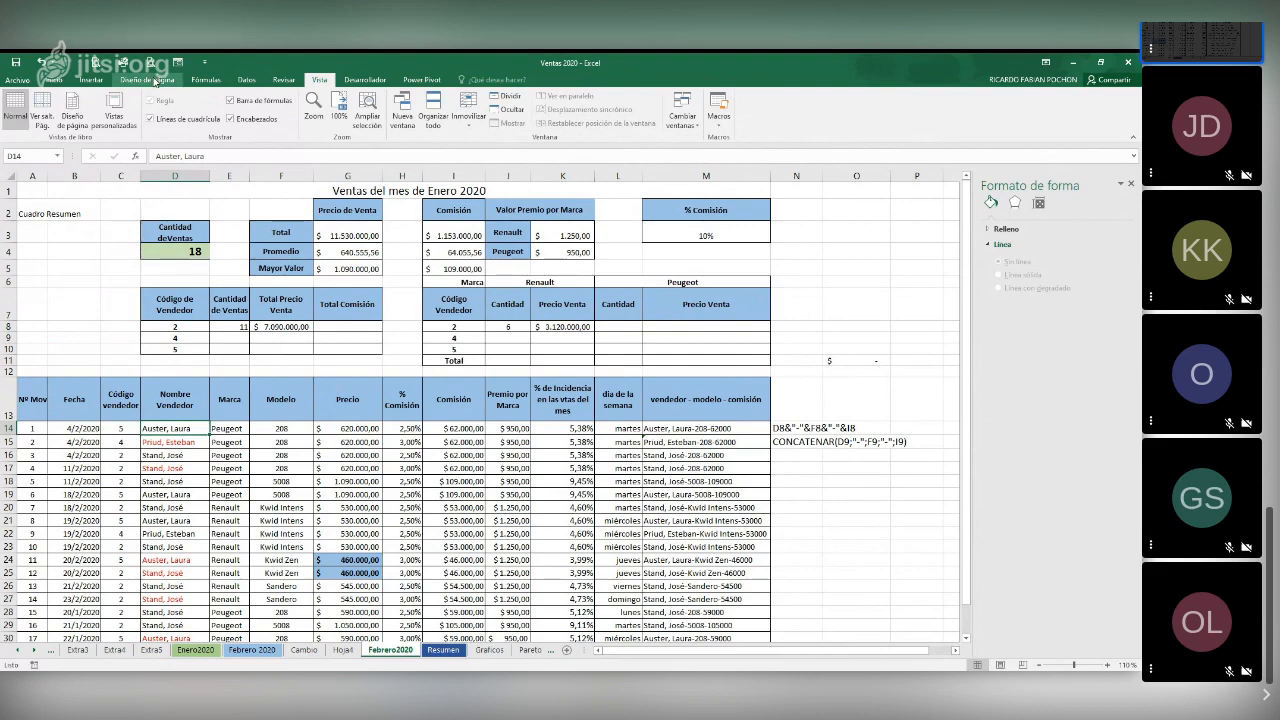
# Set the Febrero2020 print titles to repeat header row 13 at the top and column D at the left of every page
pyautogui.click(155, 81)
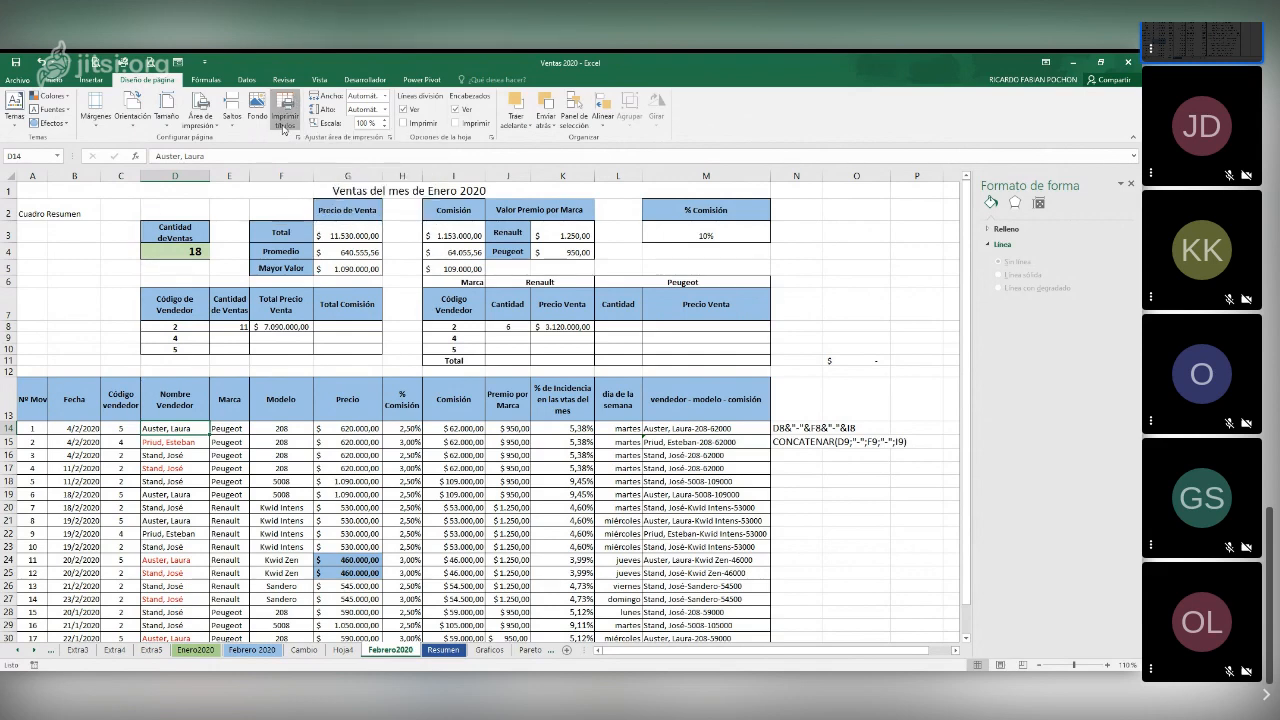
pyautogui.click(284, 129)
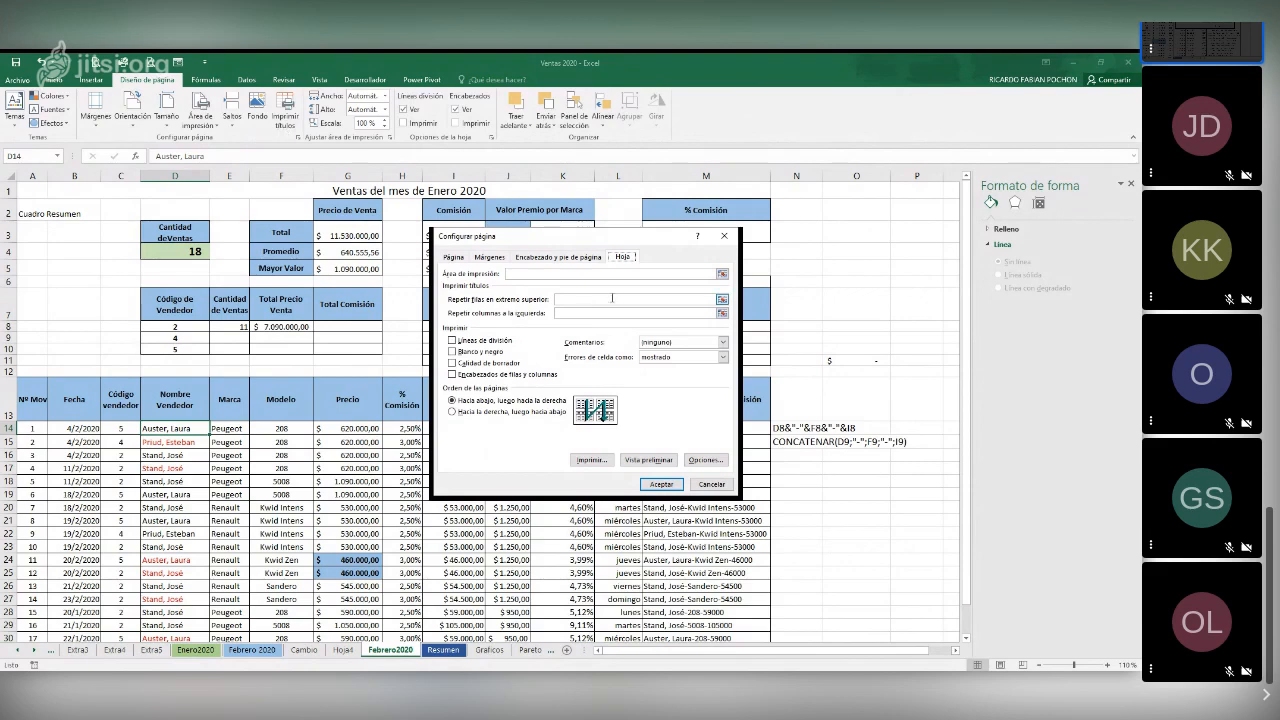
pyautogui.click(10, 399)
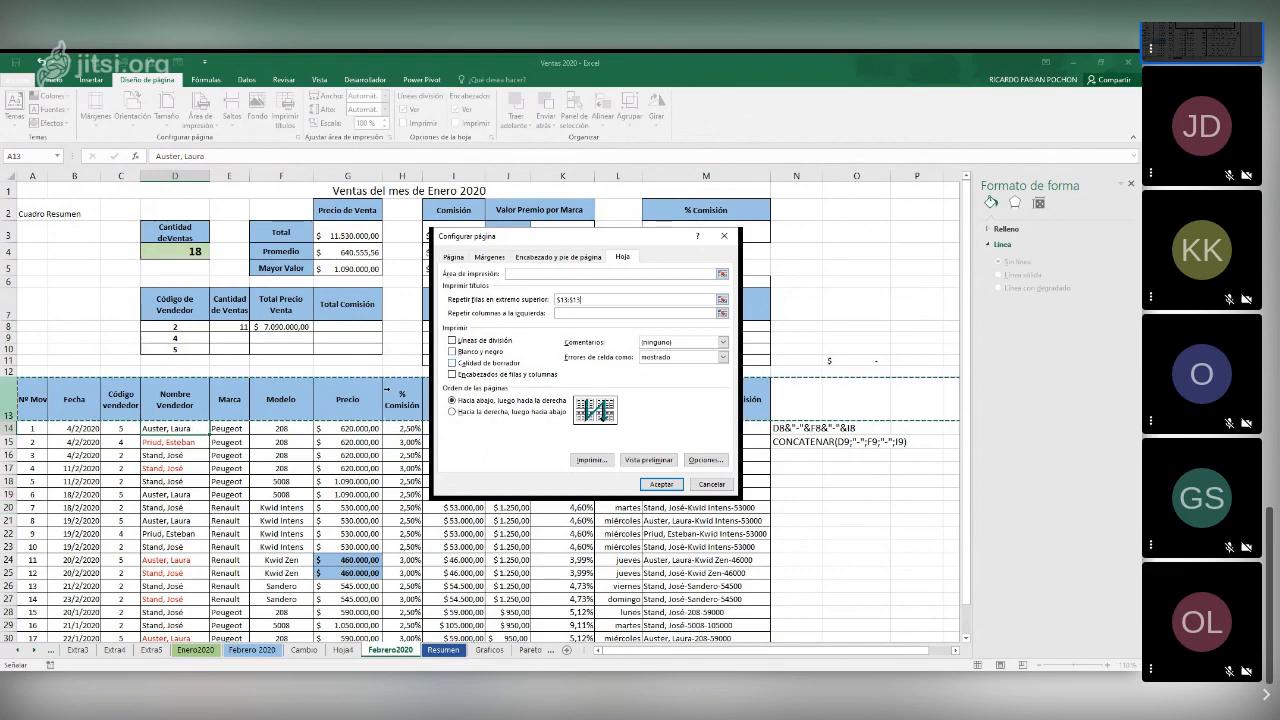
pyautogui.click(607, 316)
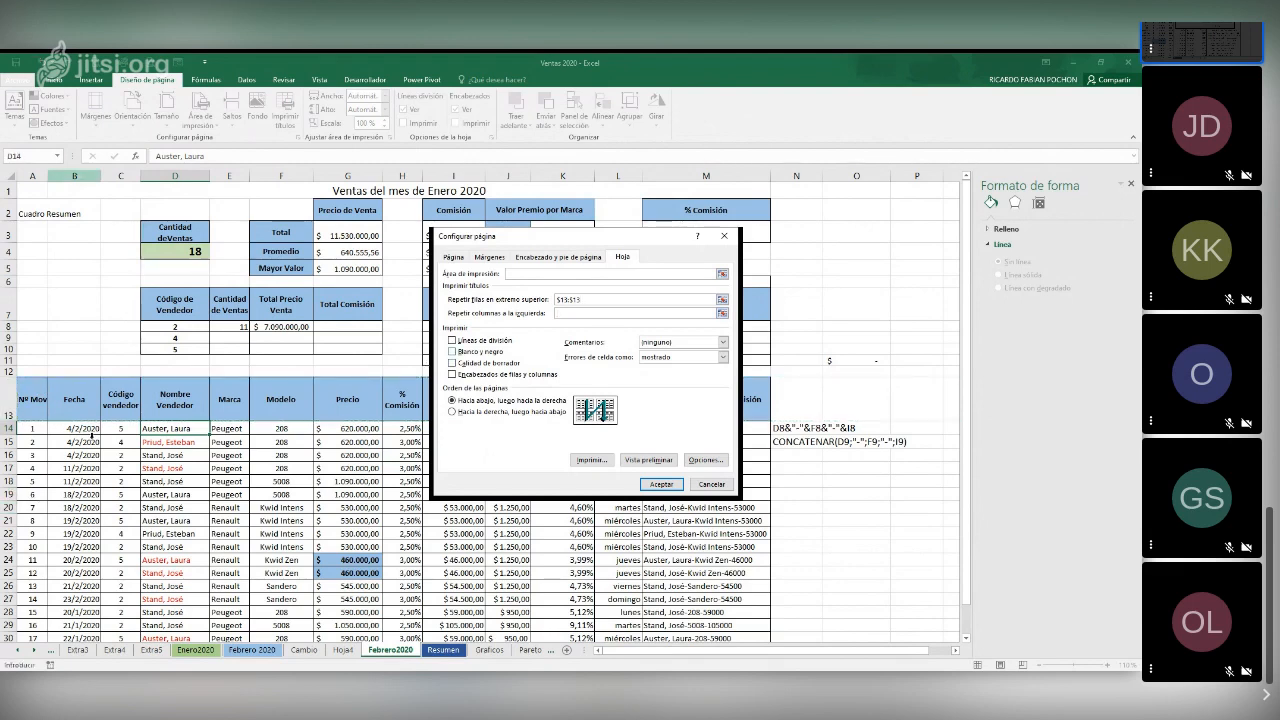
pyautogui.click(155, 430)
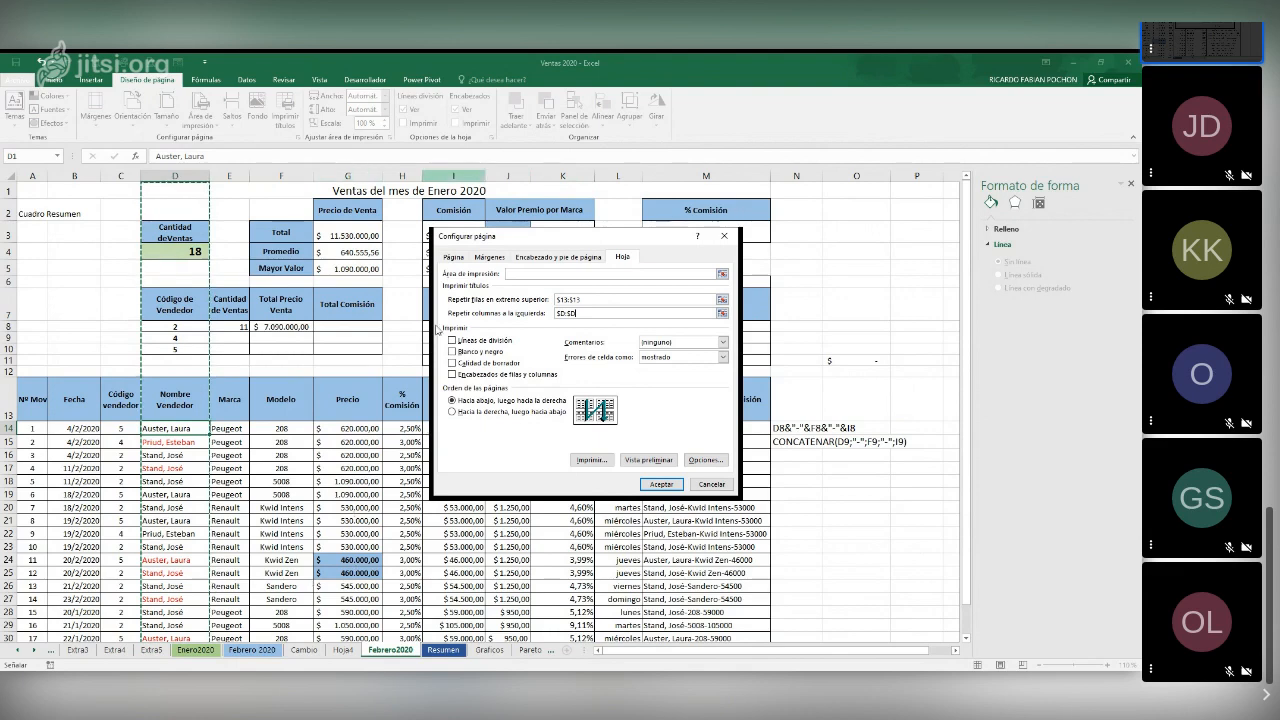
# Set the Febrero2020 page to horizontal orientation and A4 (210 x 297 mm) paper
pyautogui.click(454, 257)
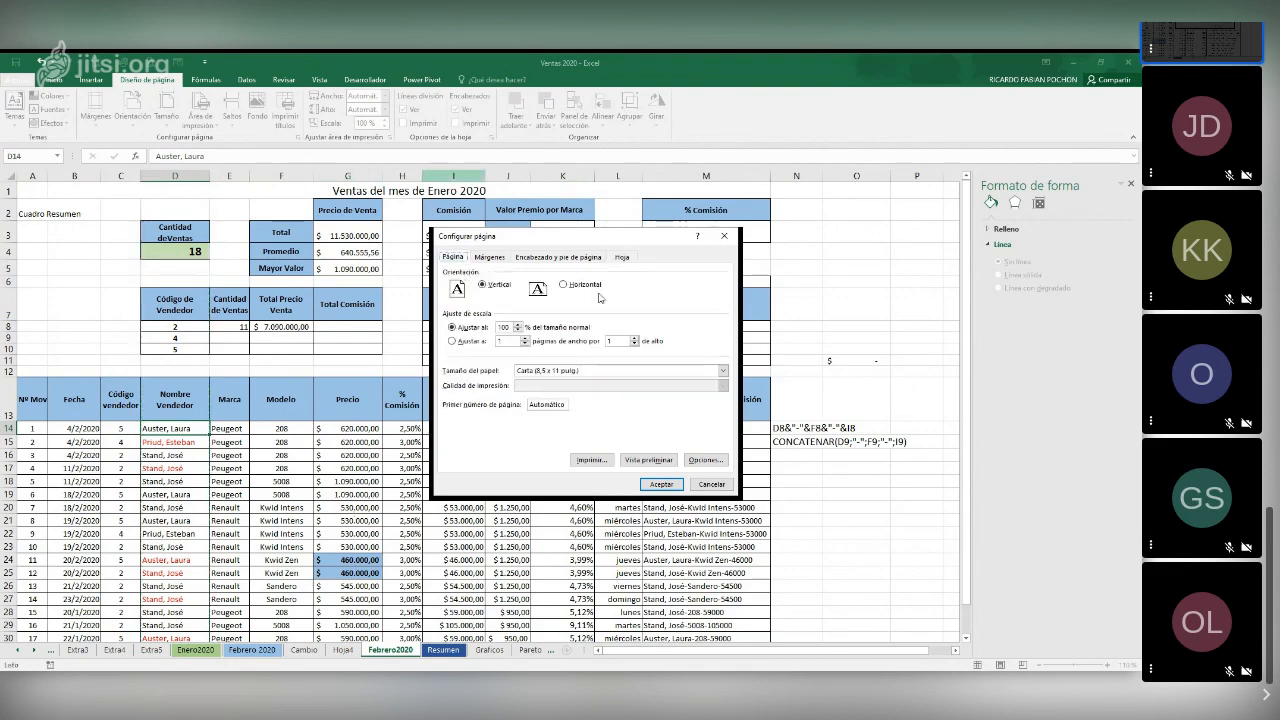
pyautogui.click(588, 285)
pyautogui.click(634, 376)
pyautogui.click(610, 386)
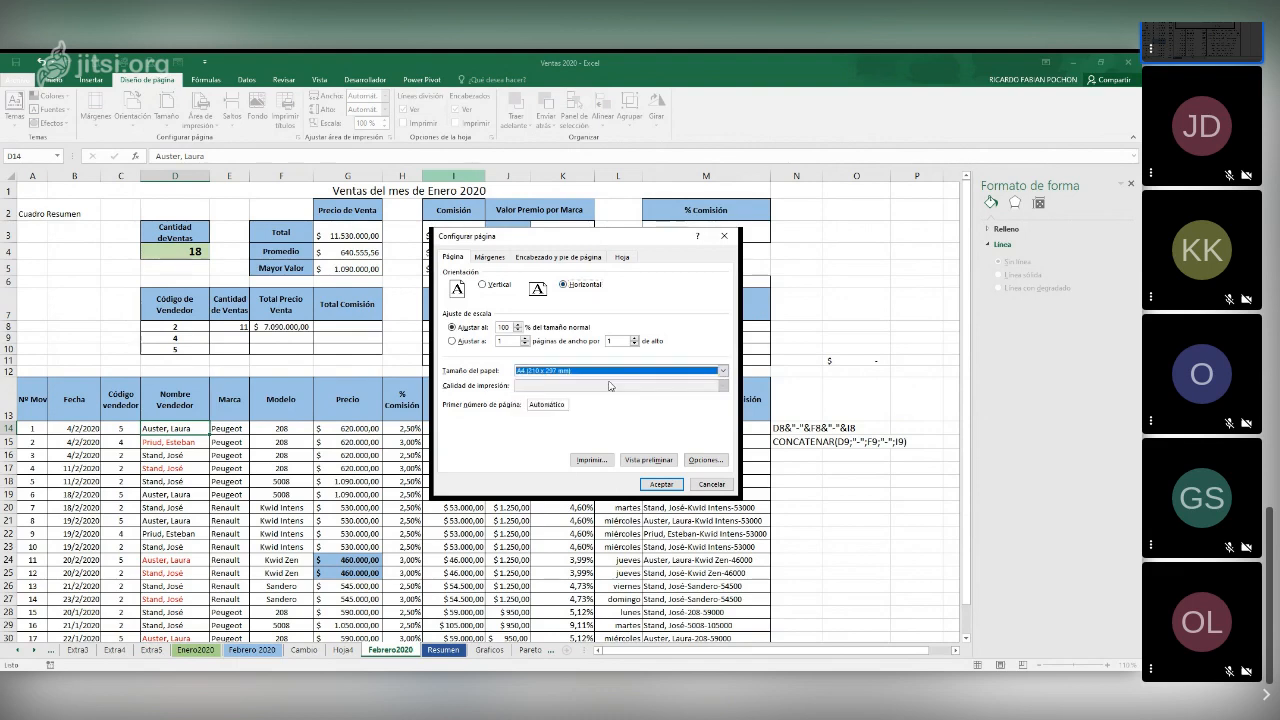
# Centre the printout horizontally and vertically on the page and apply the page setup
pyautogui.click(490, 257)
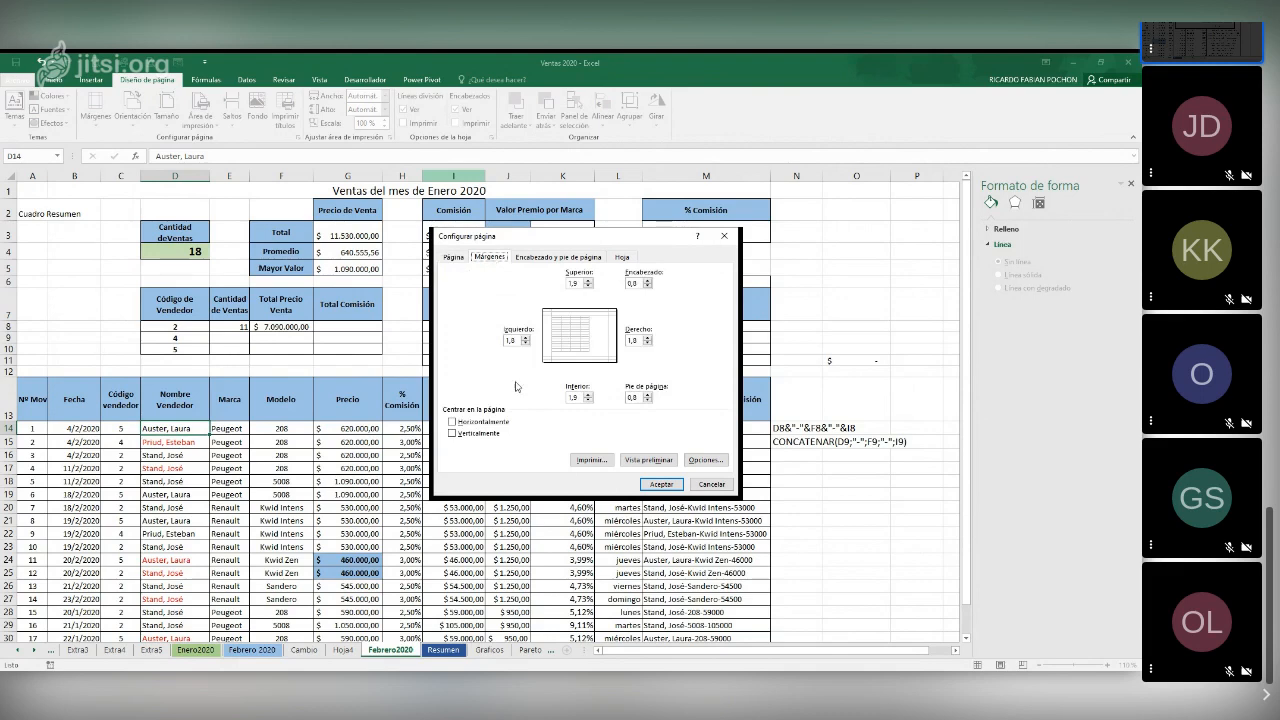
pyautogui.click(463, 422)
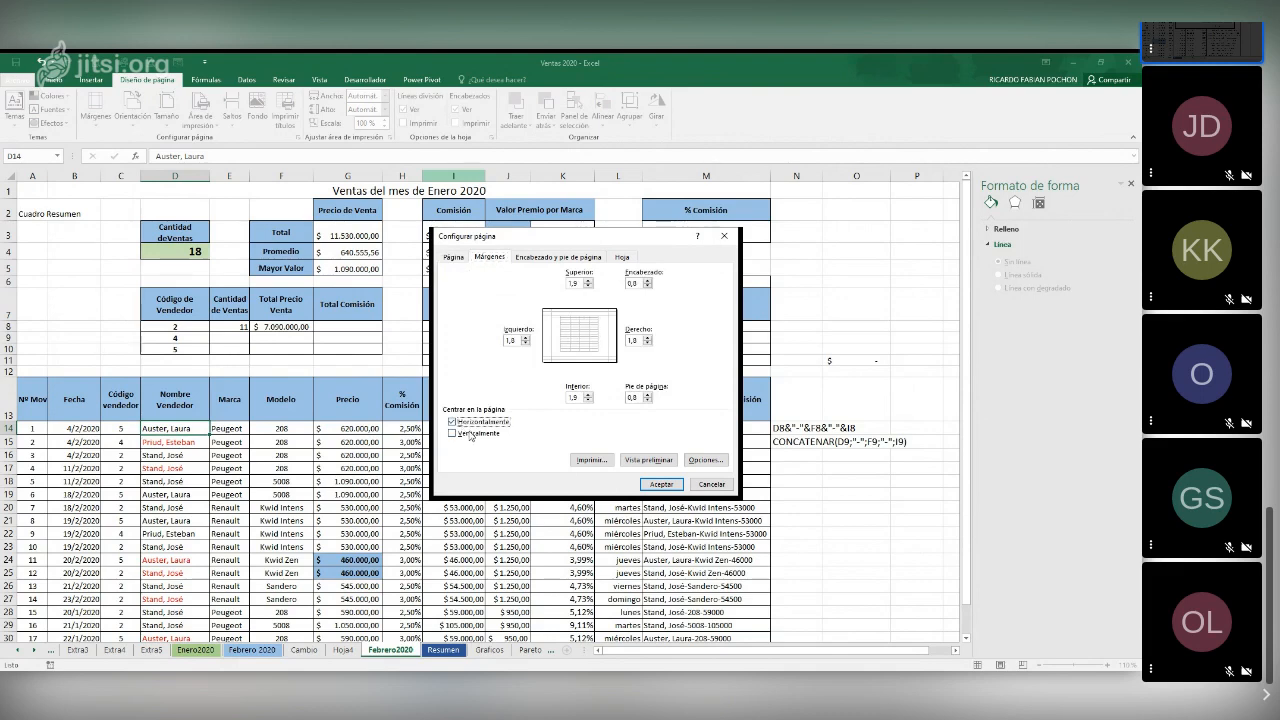
pyautogui.click(470, 434)
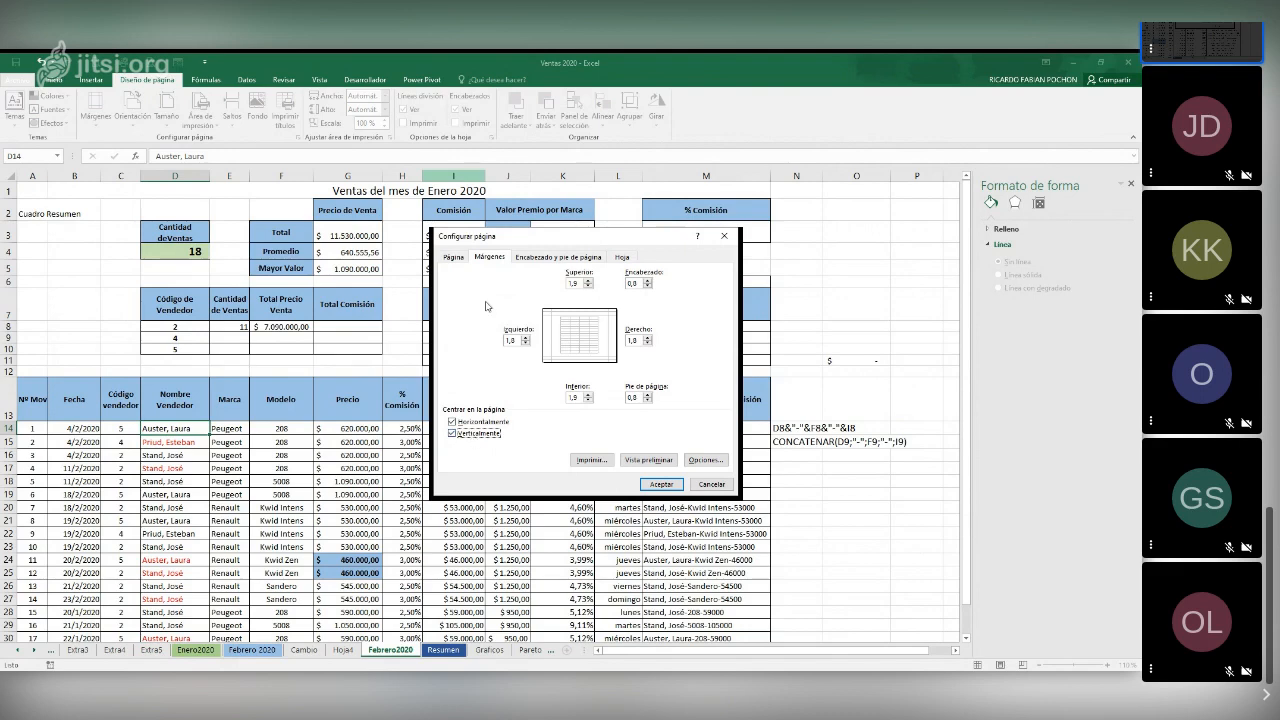
pyautogui.click(453, 257)
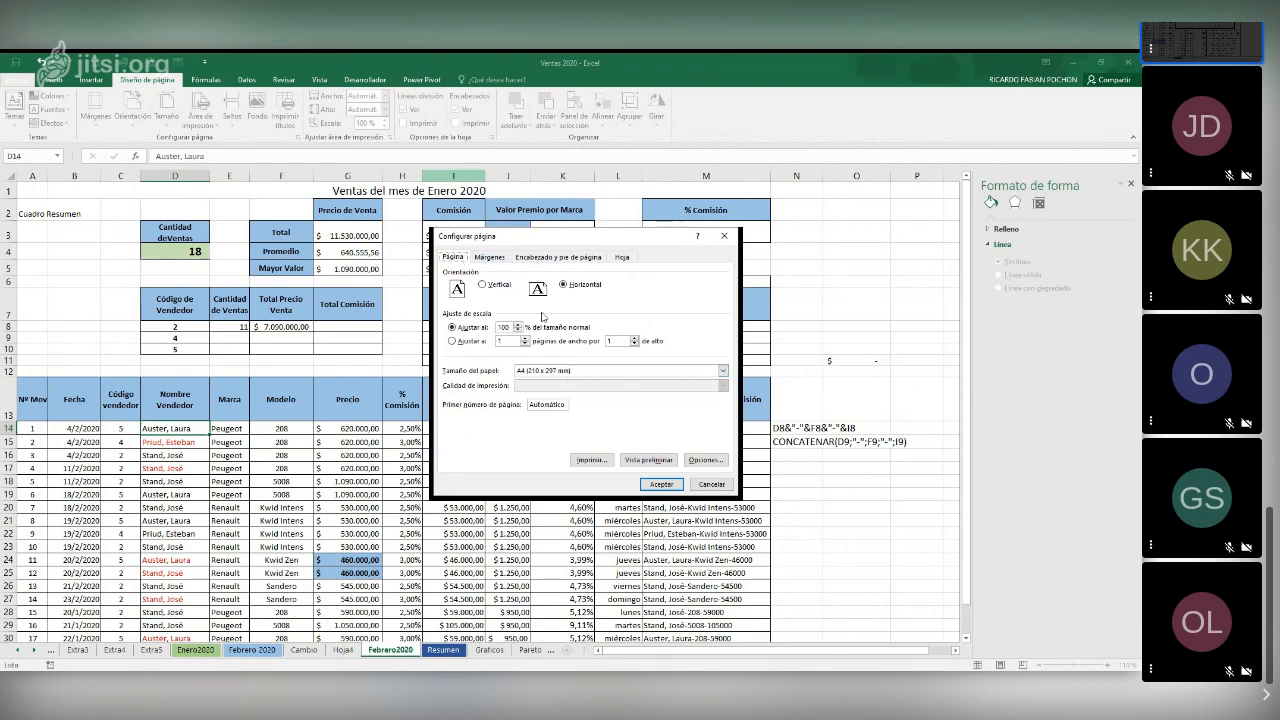
pyautogui.click(673, 485)
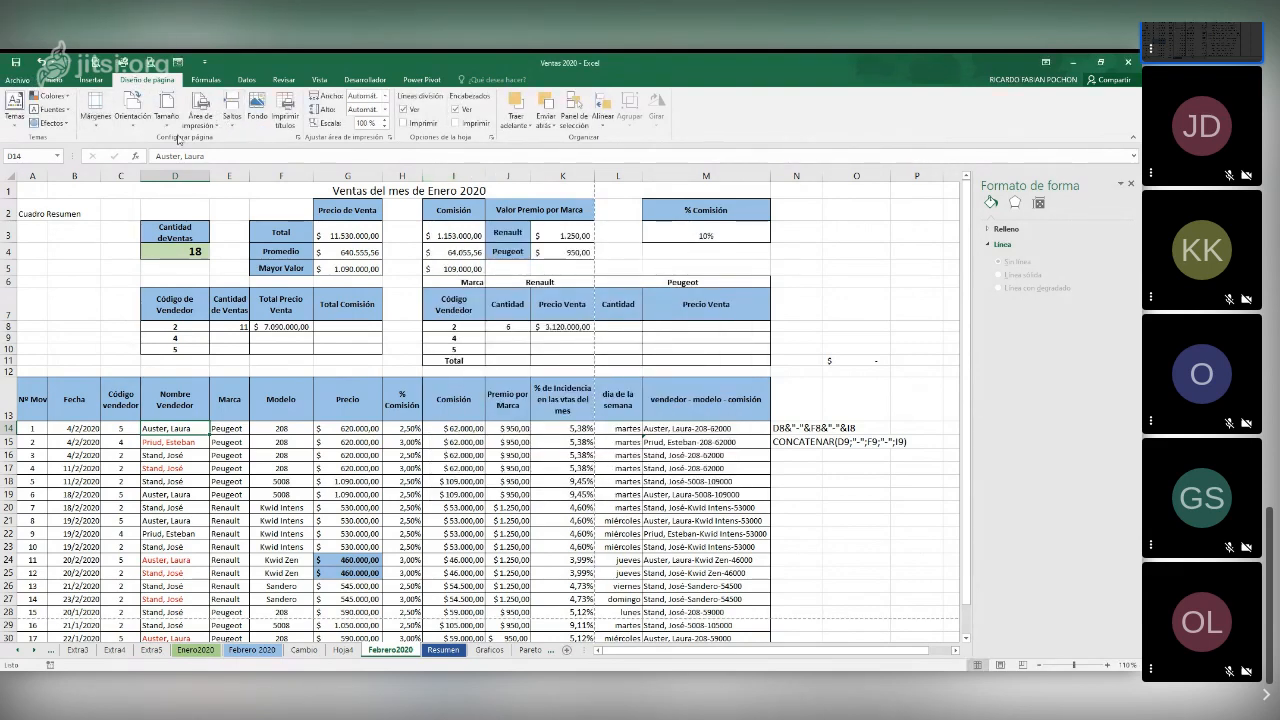
# Review the applied page settings and view the Febrero2020 sheet in the full-screen print preview
pyautogui.click(297, 140)
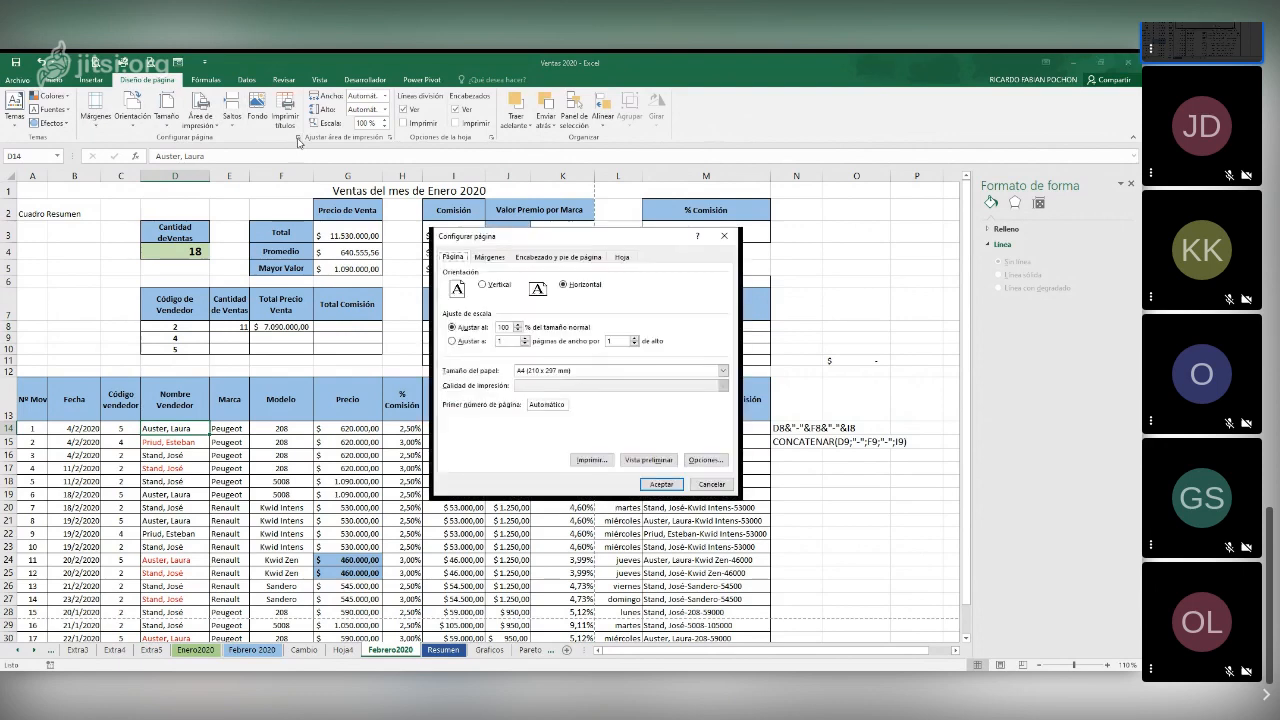
pyautogui.click(712, 484)
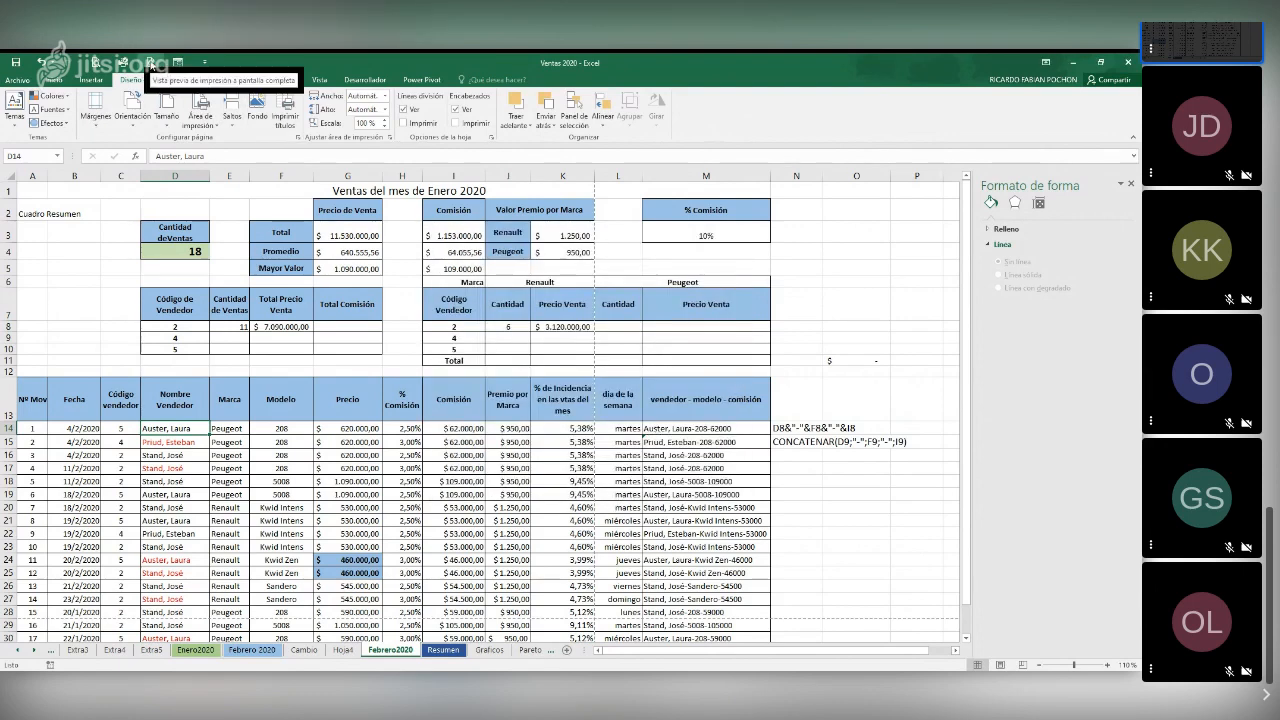
pyautogui.click(150, 62)
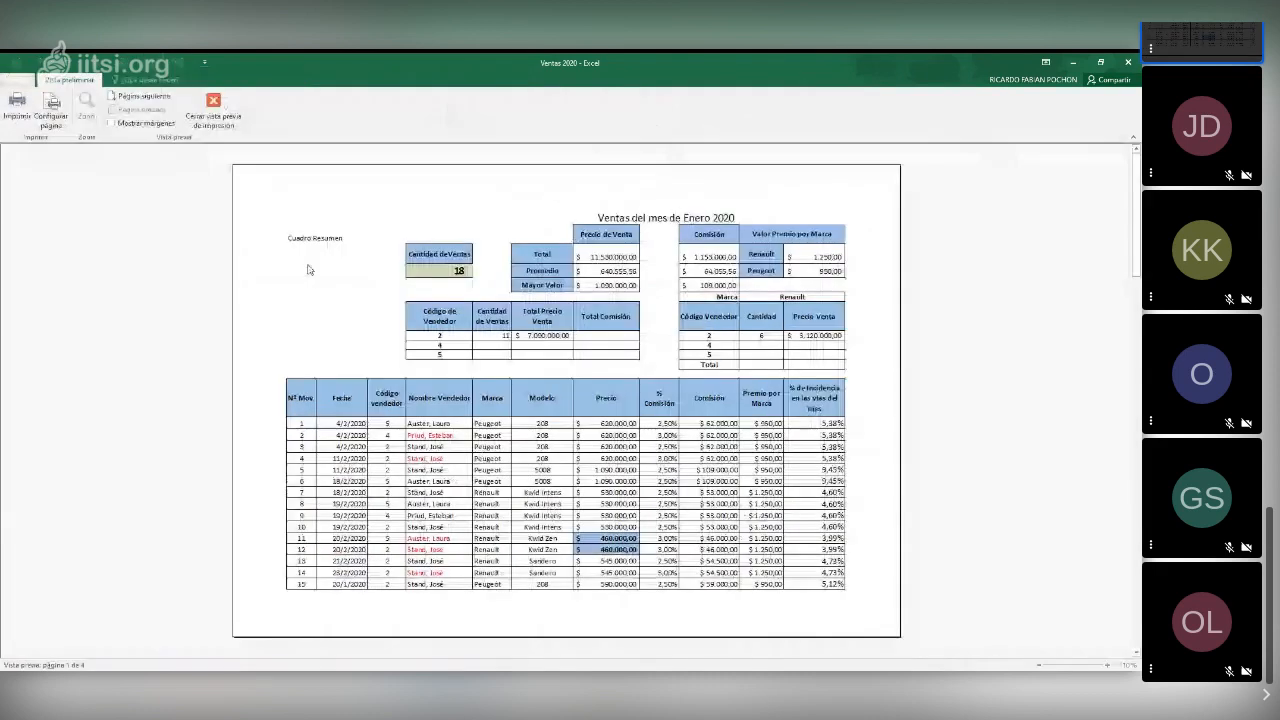
pyautogui.click(52, 110)
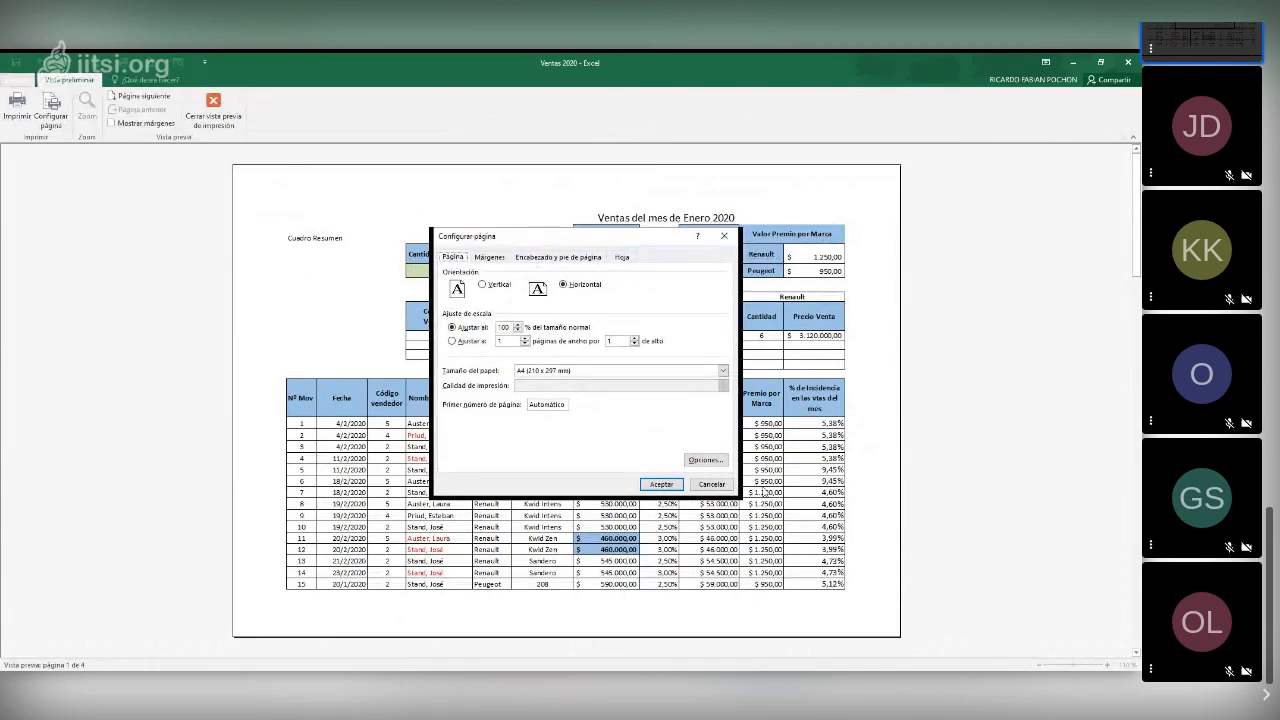
pyautogui.click(712, 484)
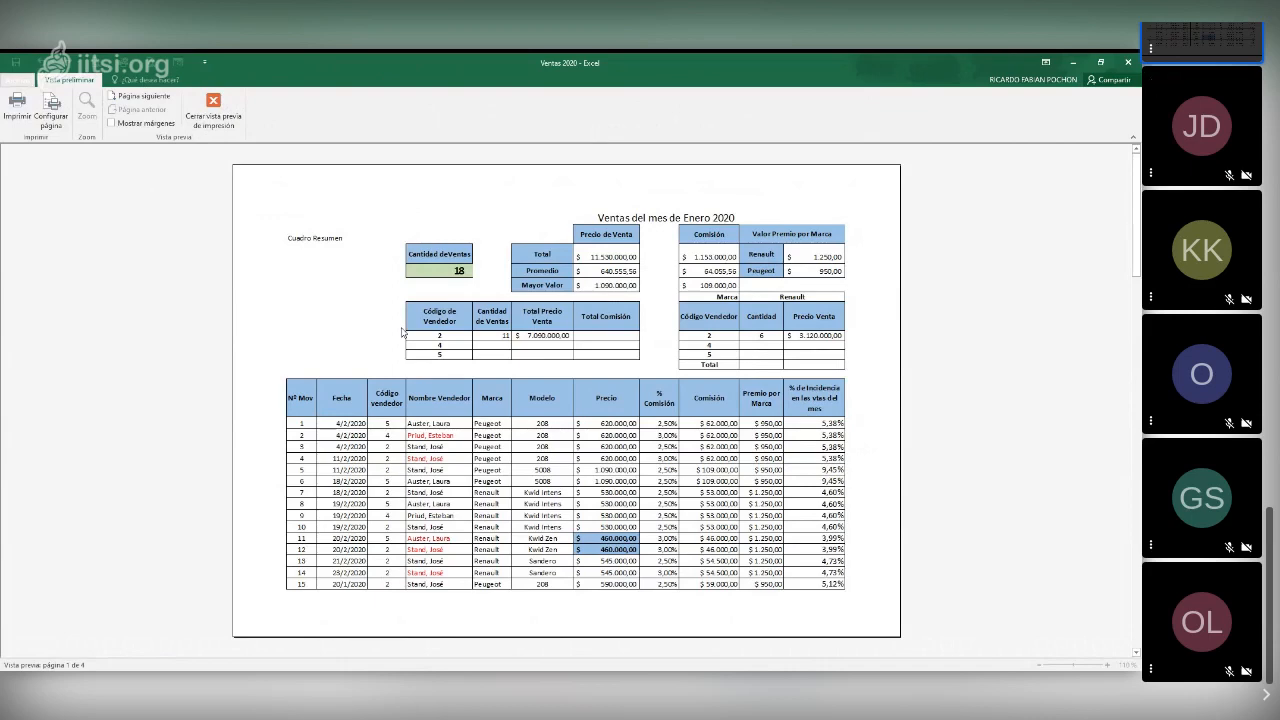
pyautogui.press('Escape')
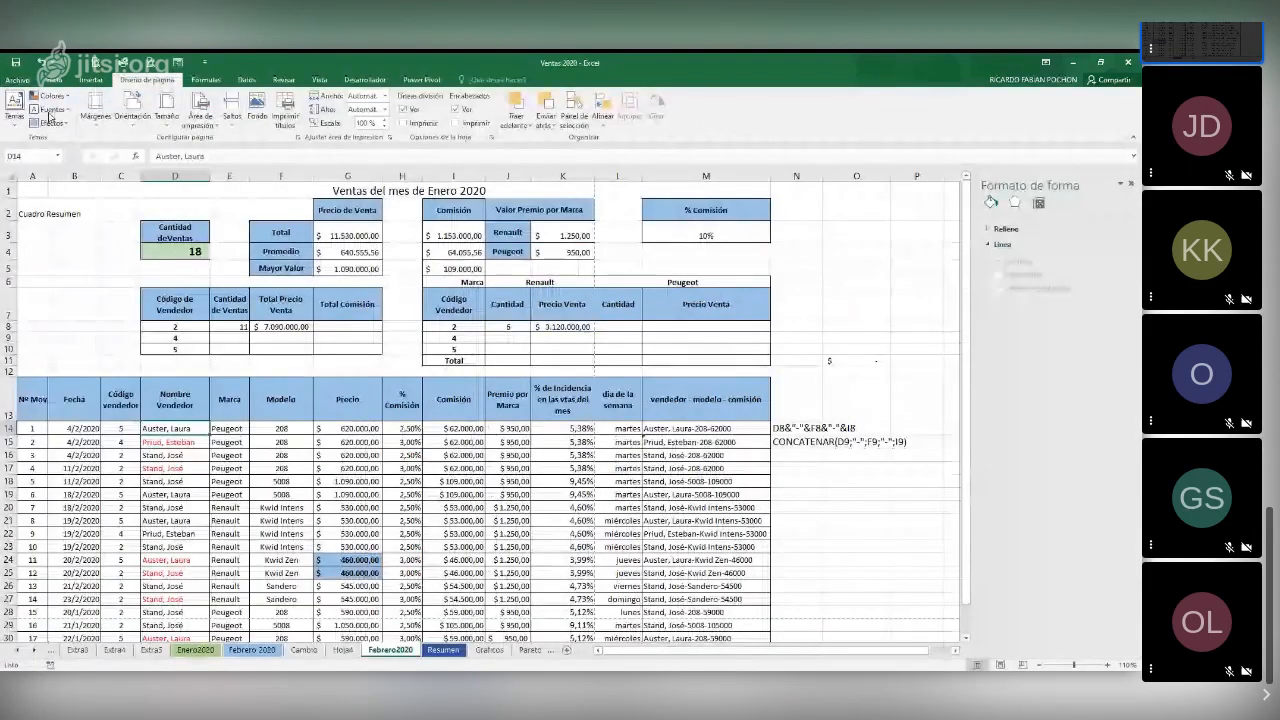
# Inspect the sheet, margin and page settings reached from the Print screen without changing them, and return to the sheet
pyautogui.hotkey('ctrl', 'p')
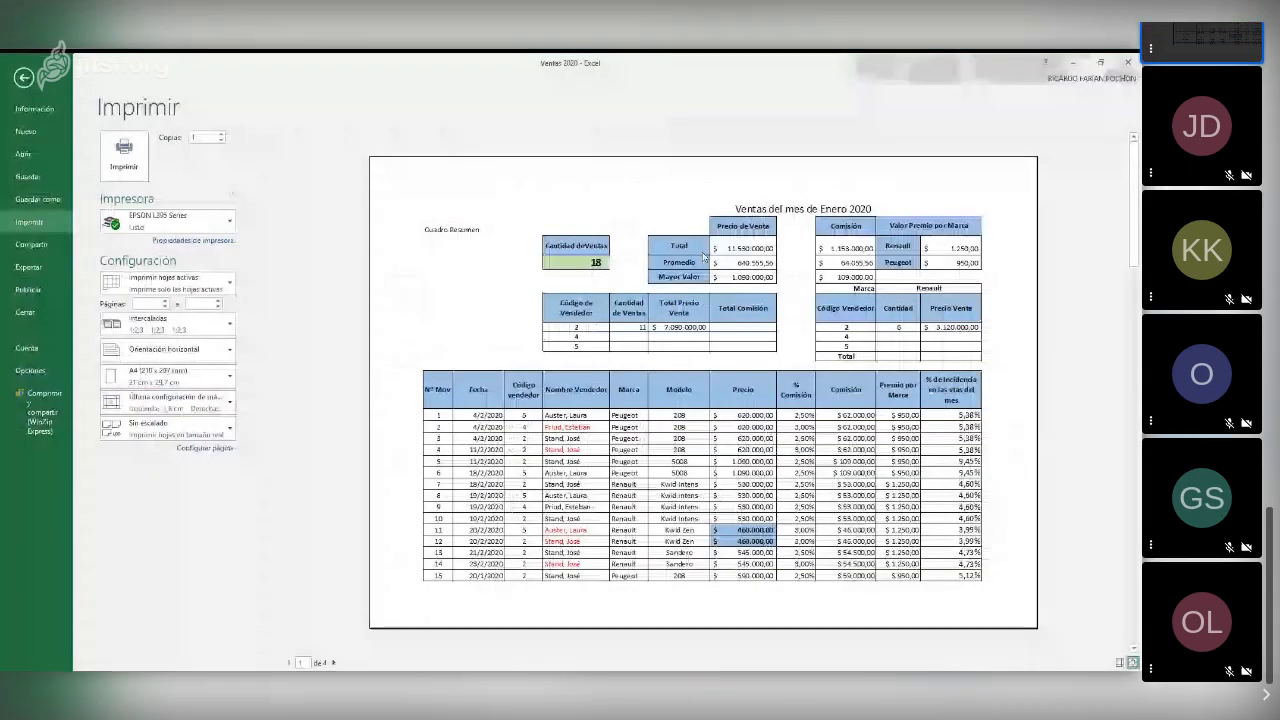
pyautogui.click(217, 449)
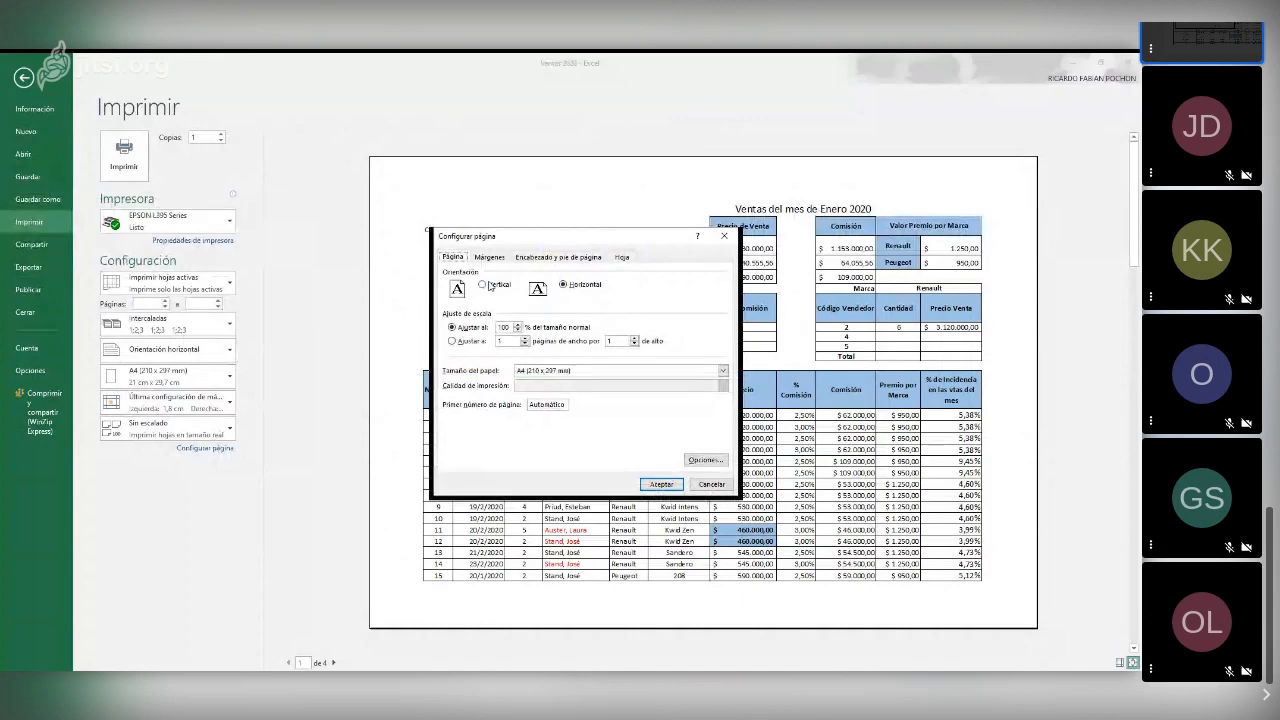
pyautogui.click(623, 257)
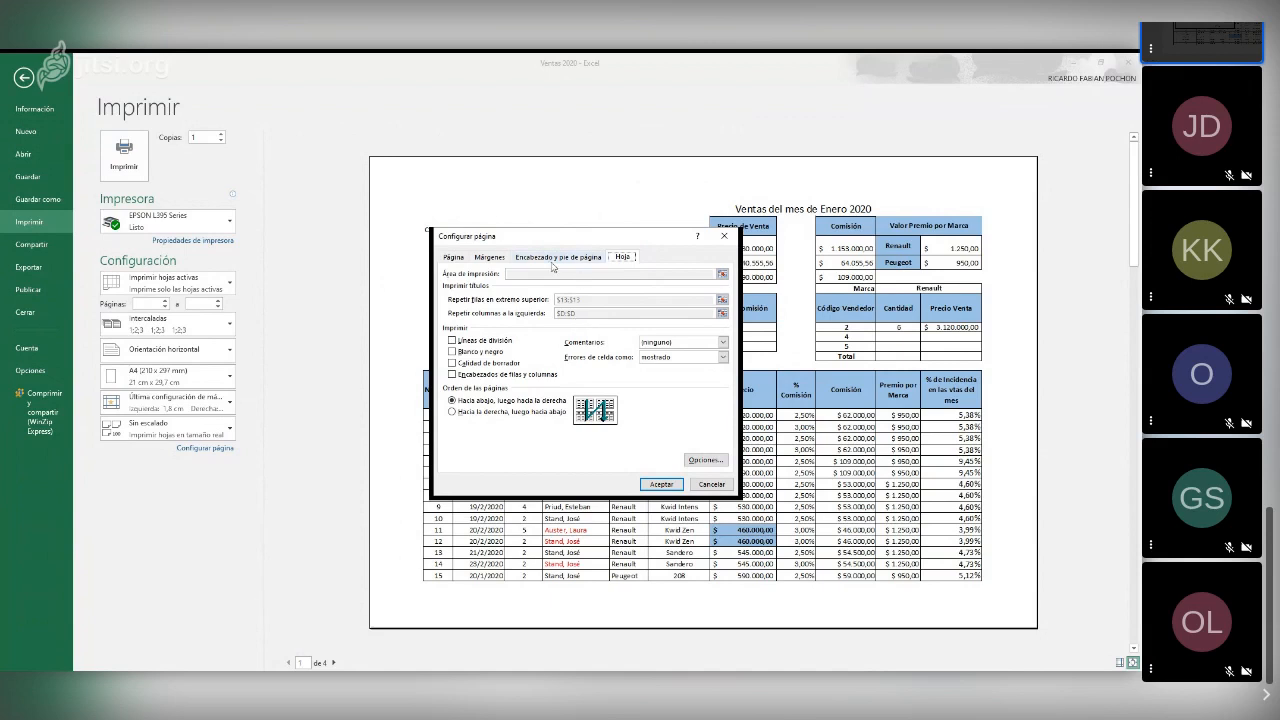
pyautogui.click(489, 257)
pyautogui.click(453, 257)
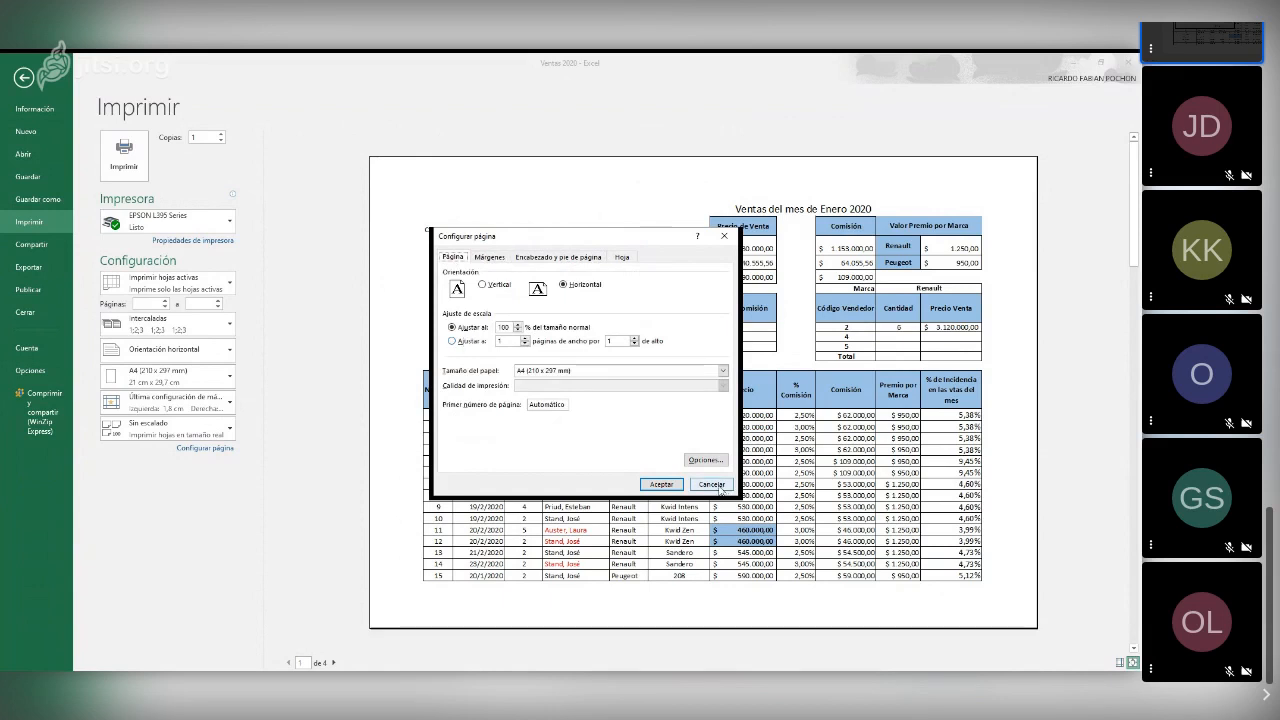
pyautogui.click(712, 484)
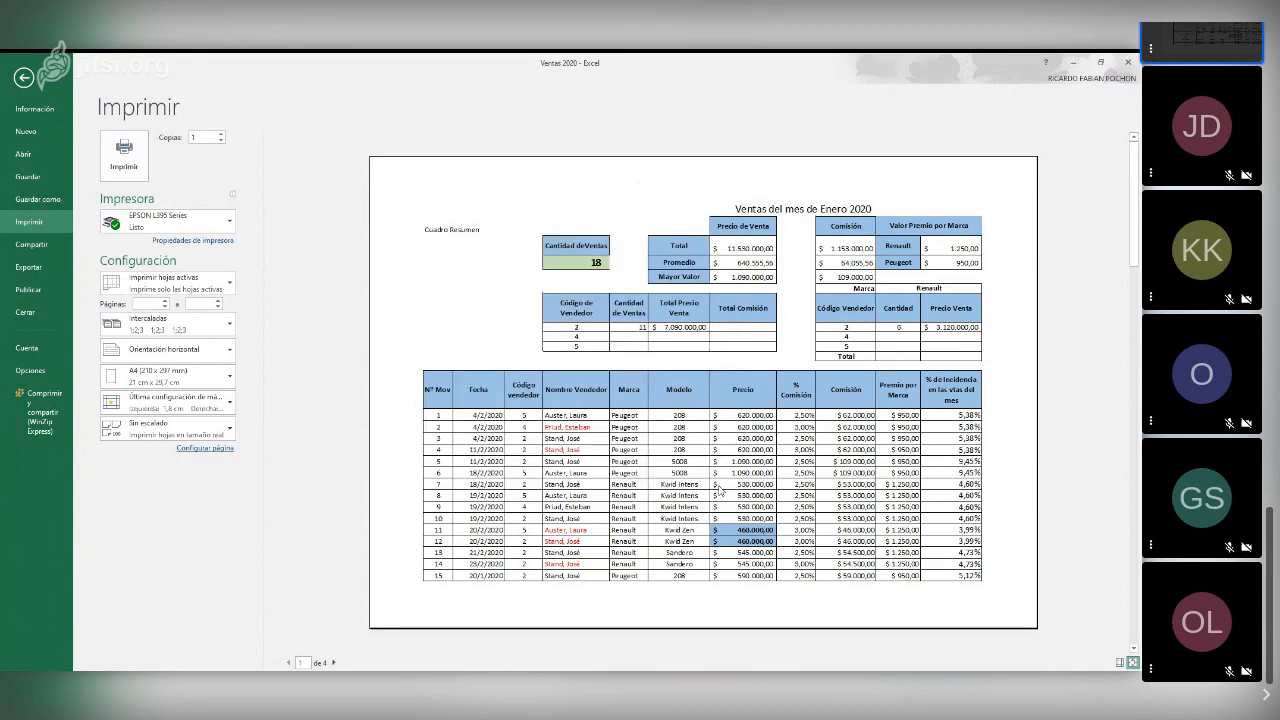
pyautogui.press('Escape')
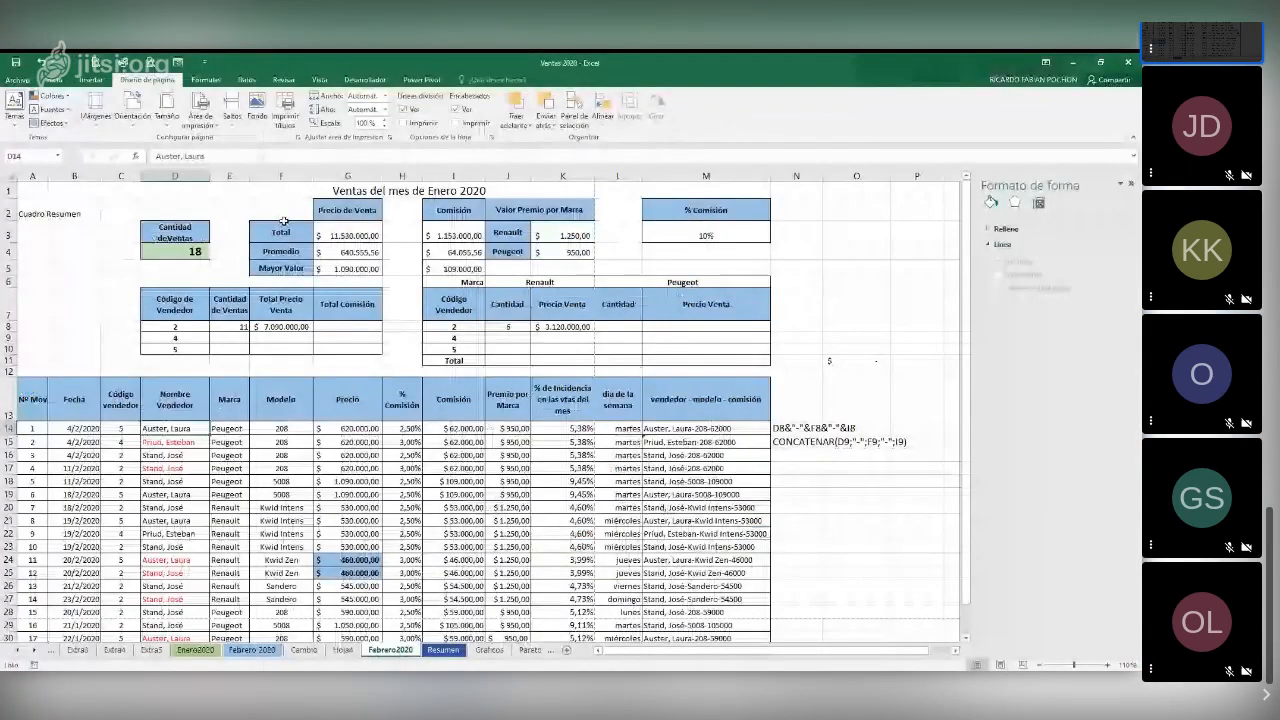
# Review the header and footer options and the sheet print settings of Febrero2020 without changing them, and close the page setup
pyautogui.click(285, 110)
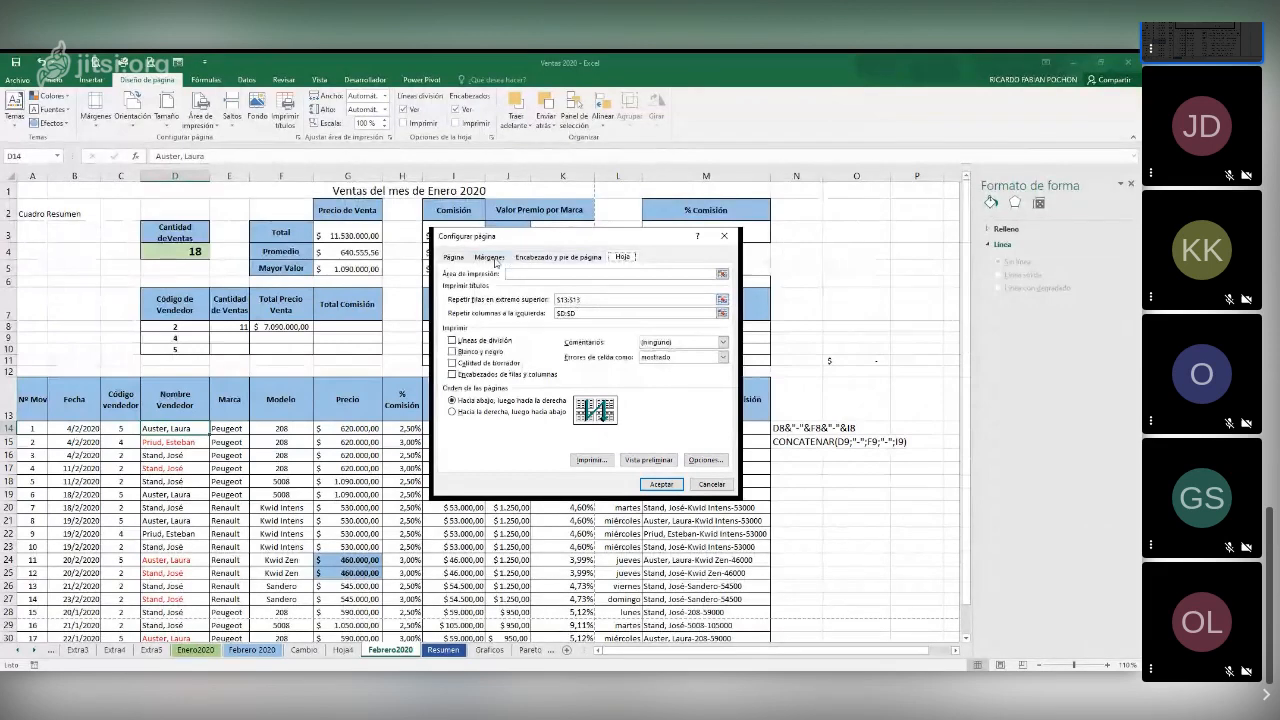
pyautogui.click(553, 260)
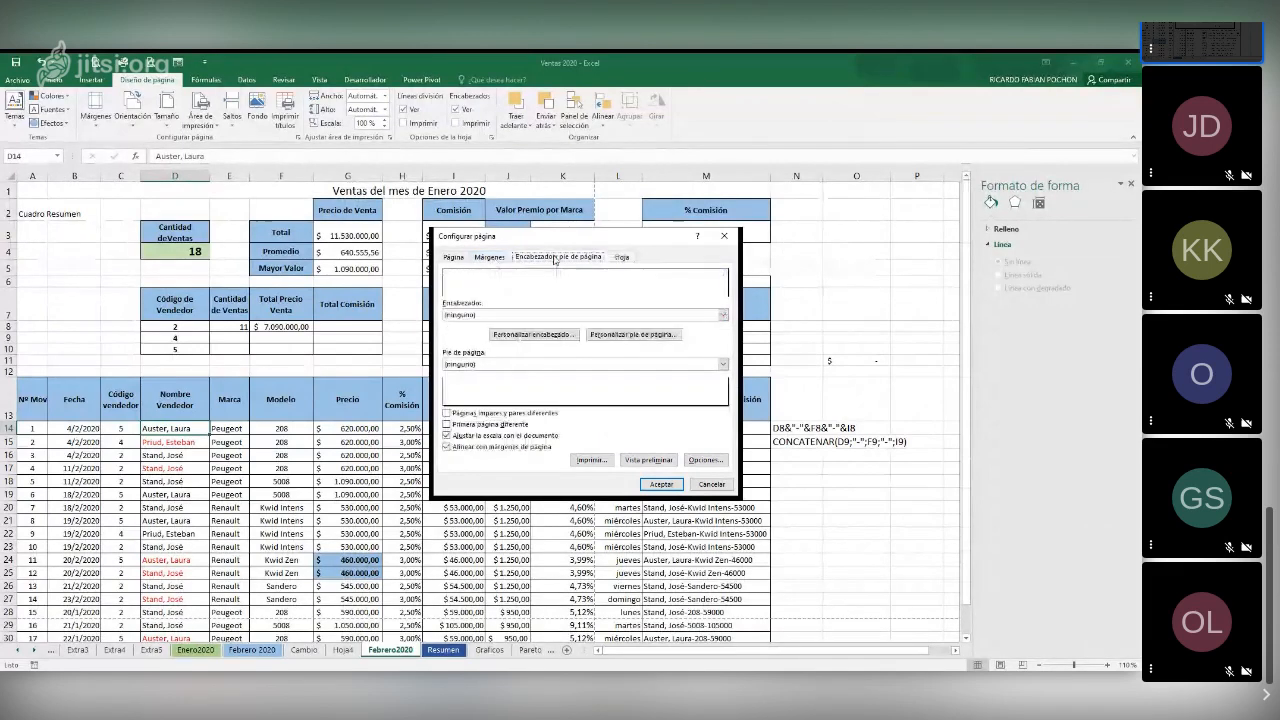
pyautogui.click(583, 316)
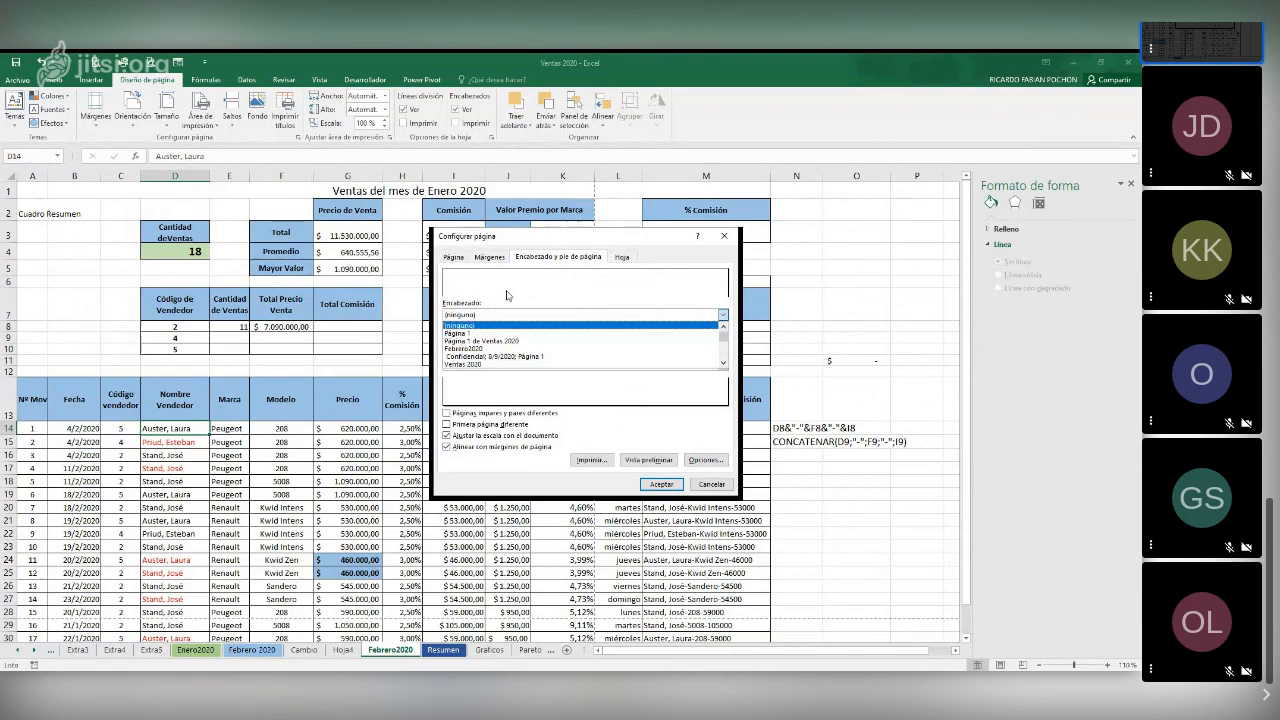
pyautogui.click(610, 392)
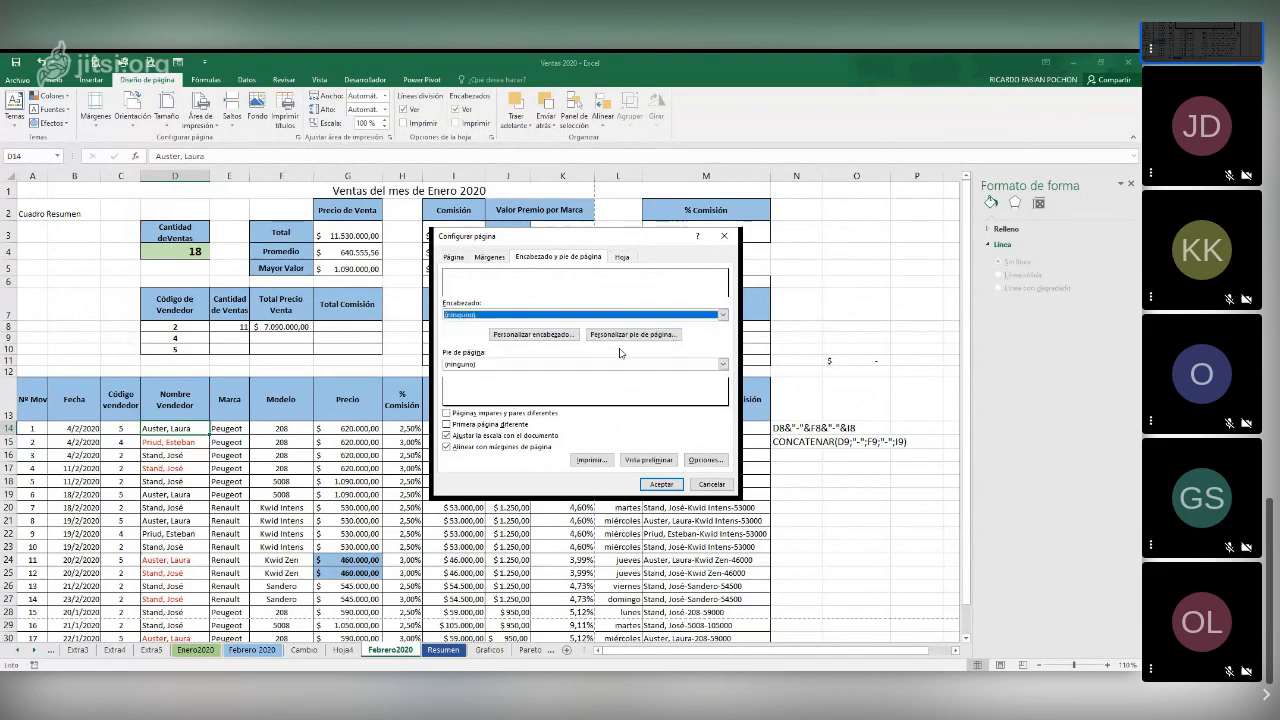
pyautogui.click(632, 336)
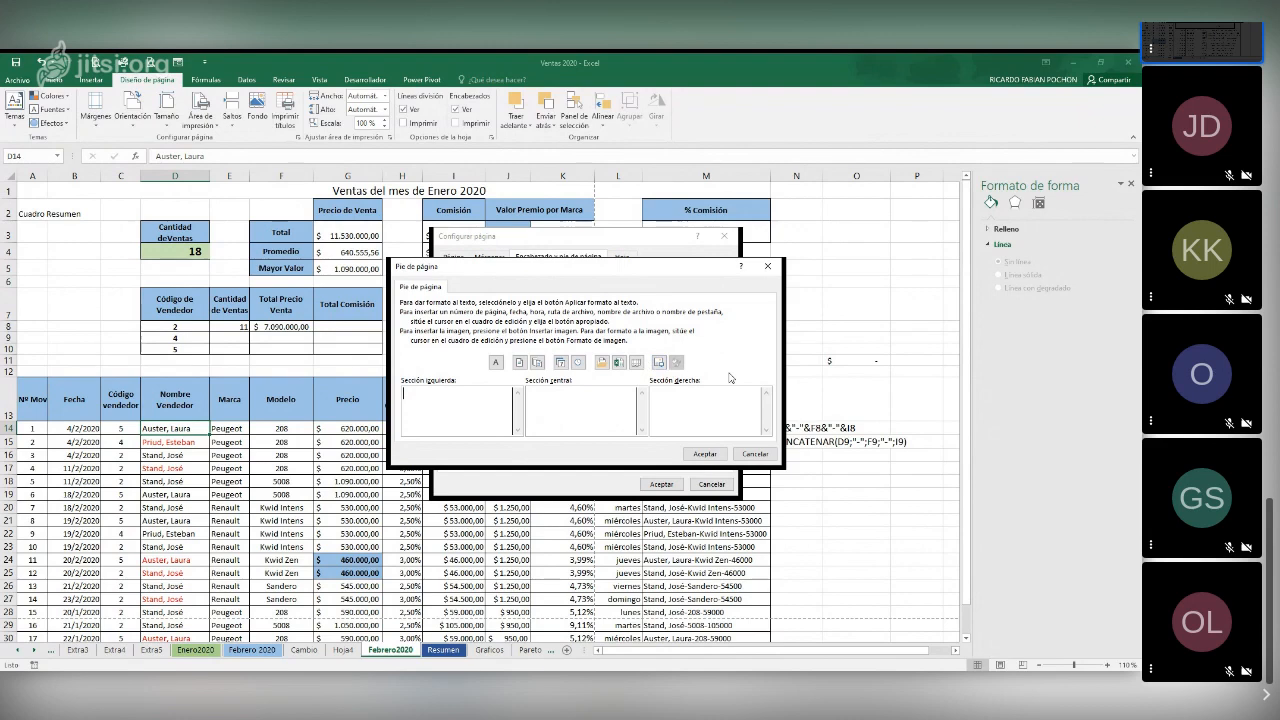
pyautogui.click(748, 459)
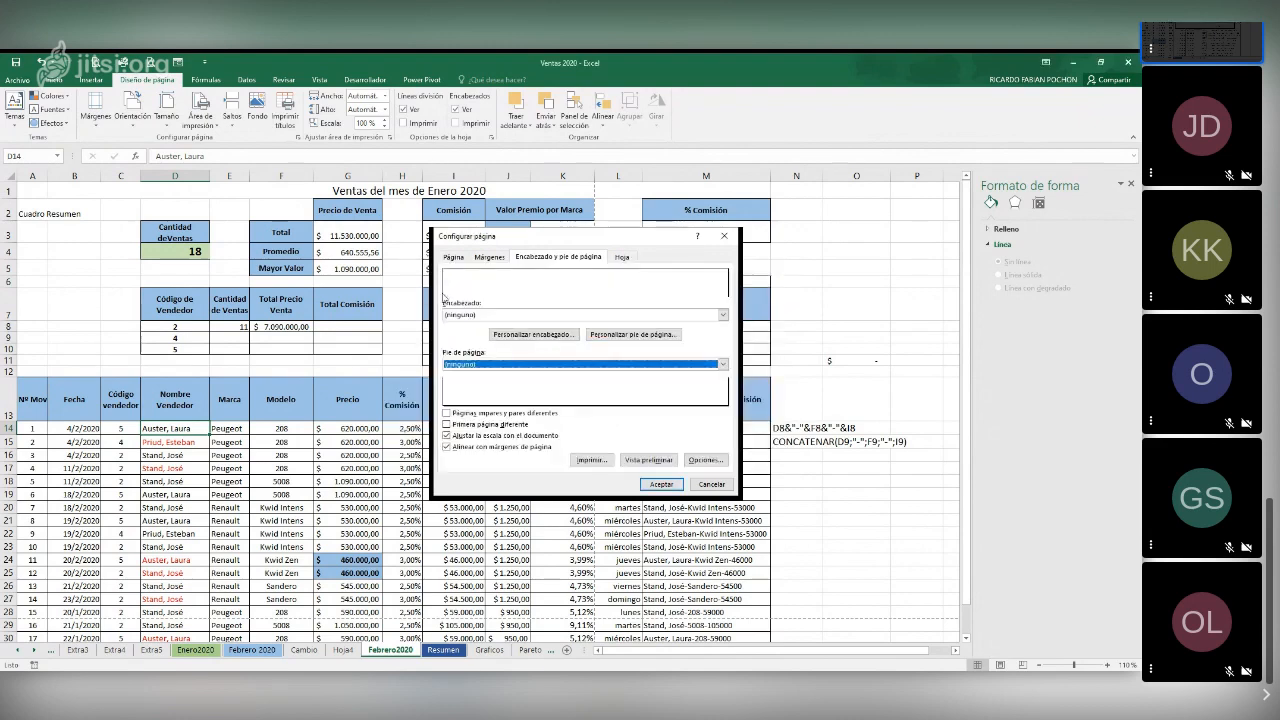
pyautogui.click(621, 257)
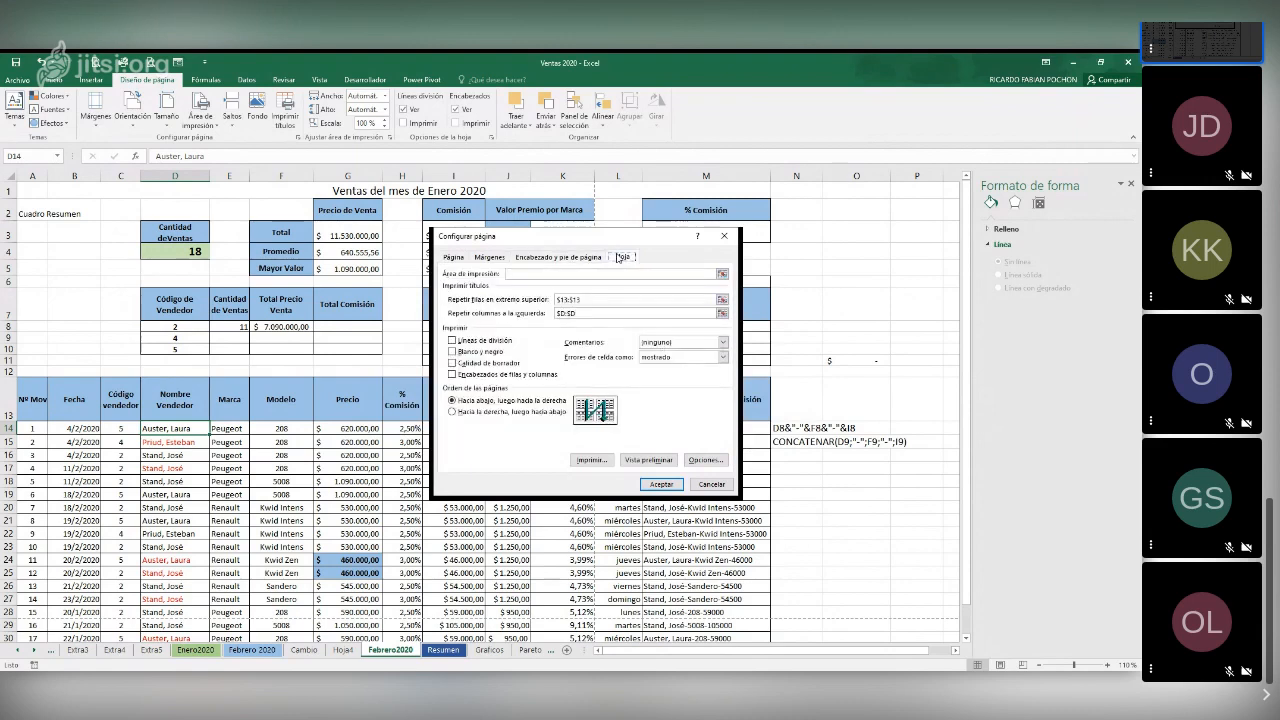
pyautogui.click(580, 274)
pyautogui.click(676, 488)
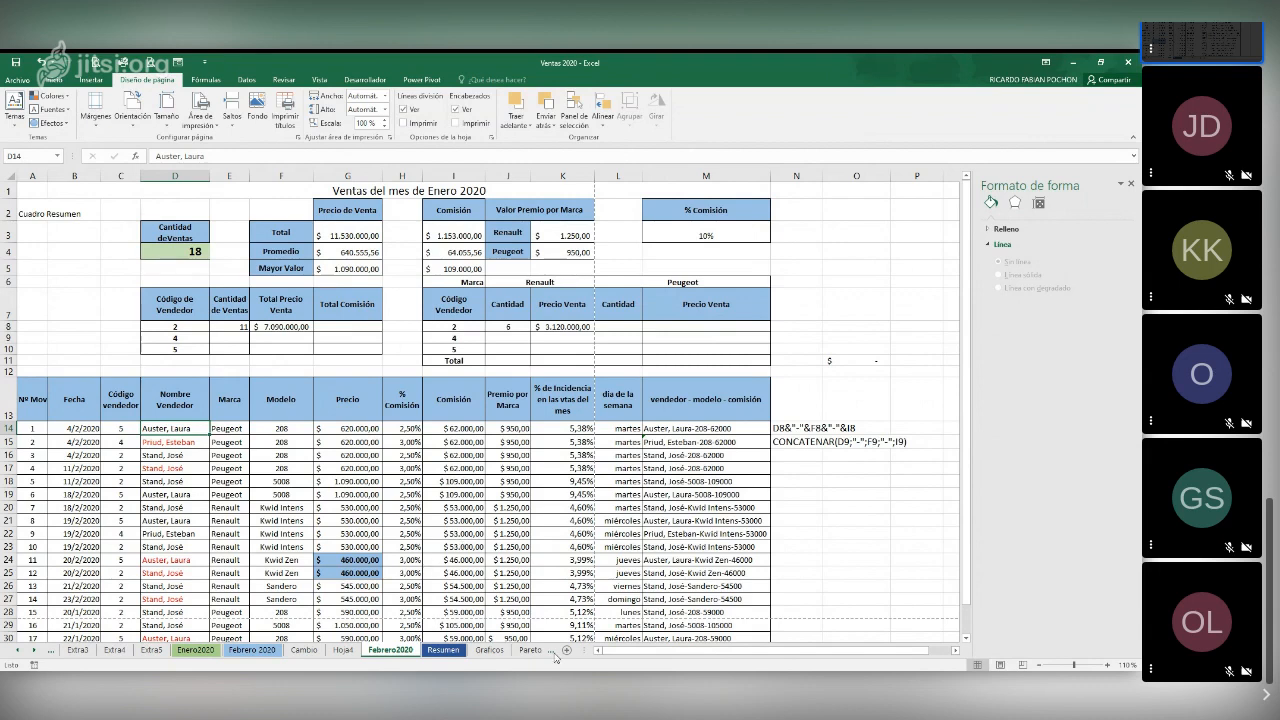
# Open the Pareto sheet and examine the defect table's problem details and frequencies
pyautogui.click(550, 656)
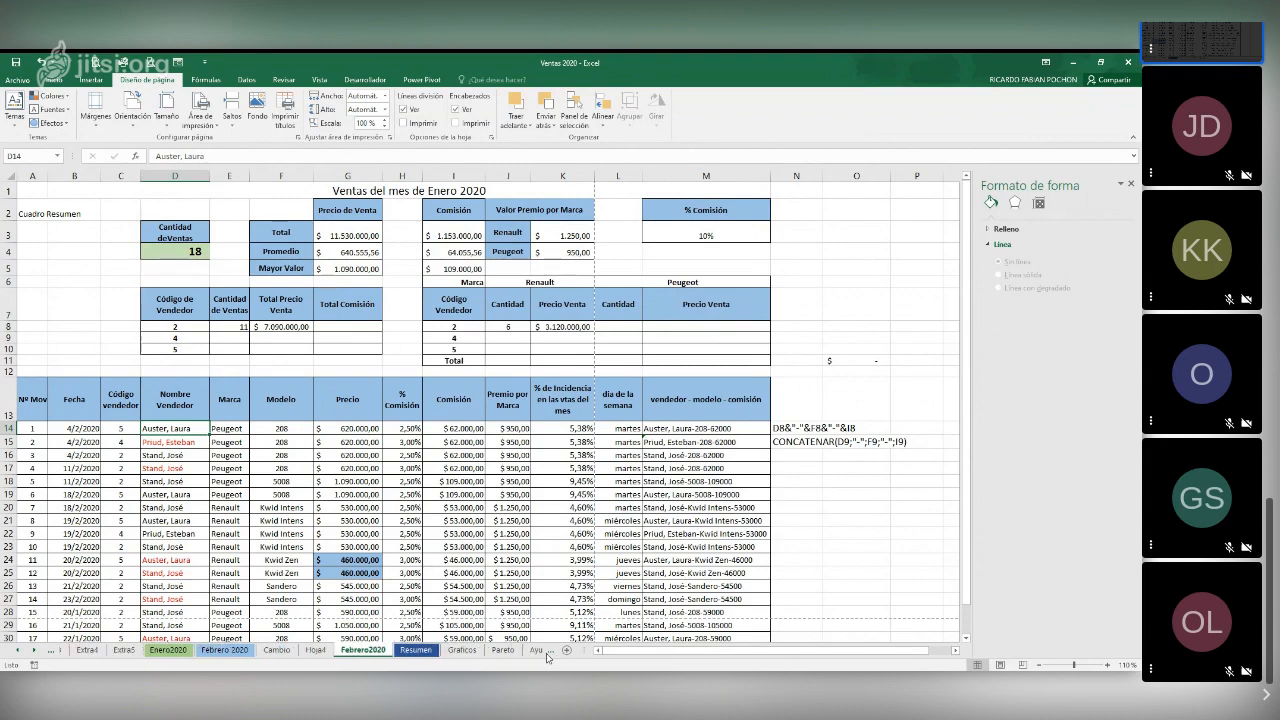
pyautogui.click(503, 651)
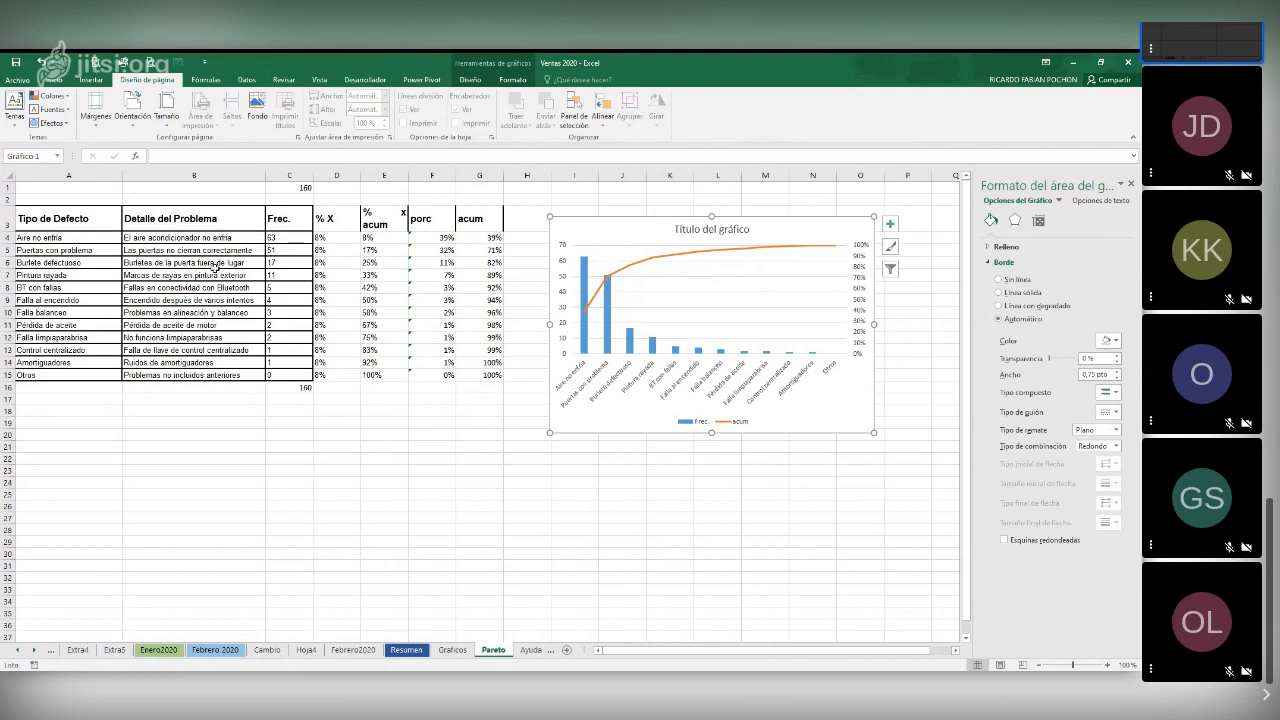
pyautogui.click(199, 272)
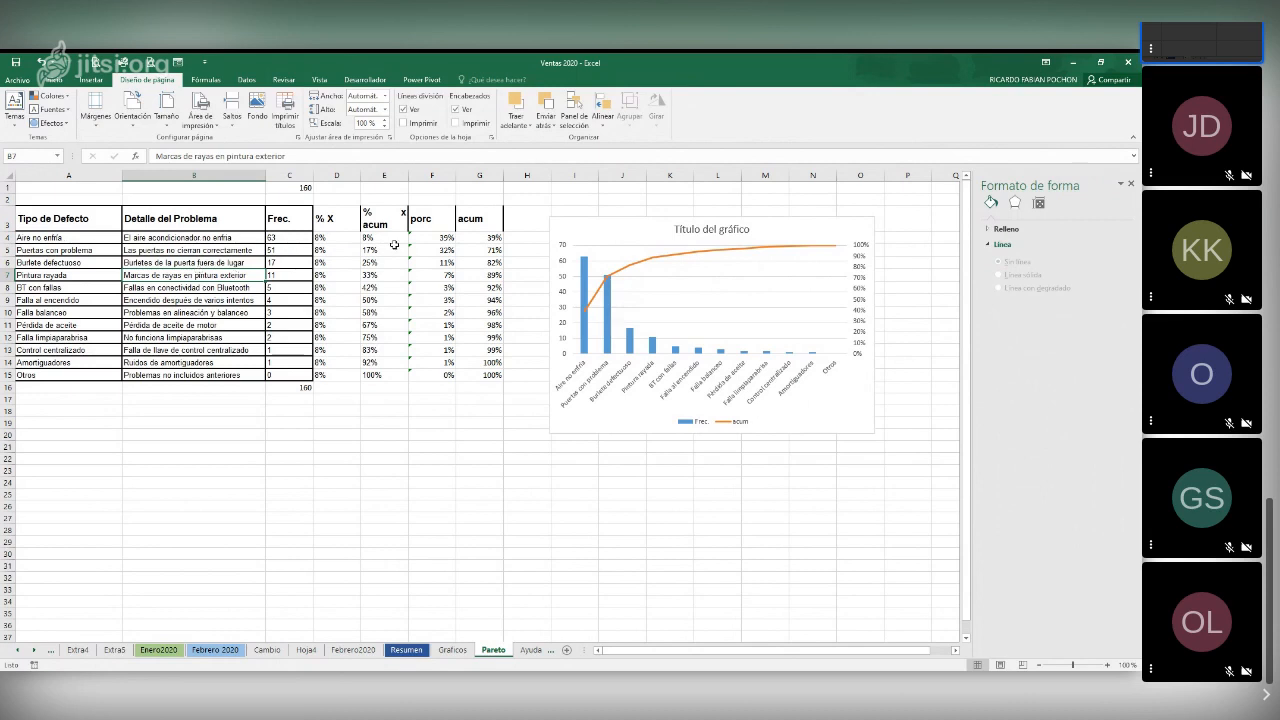
pyautogui.click(289, 254)
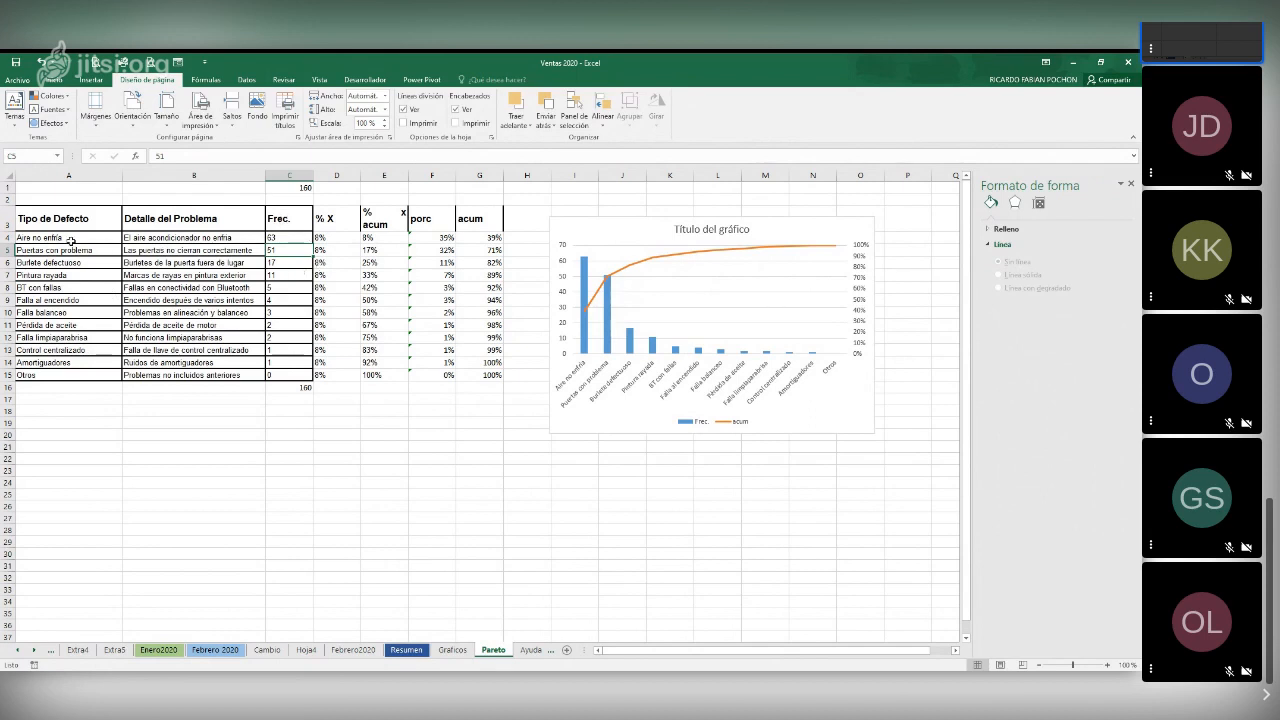
# Sort the defect table A3:C15 by Frec. from largest to smallest, treating the first row as headers
pyautogui.moveTo(52, 220)
pyautogui.mouseDown()
pyautogui.moveTo(173, 236)
pyautogui.moveTo(282, 320)
pyautogui.moveTo(277, 372)
pyautogui.mouseUp()
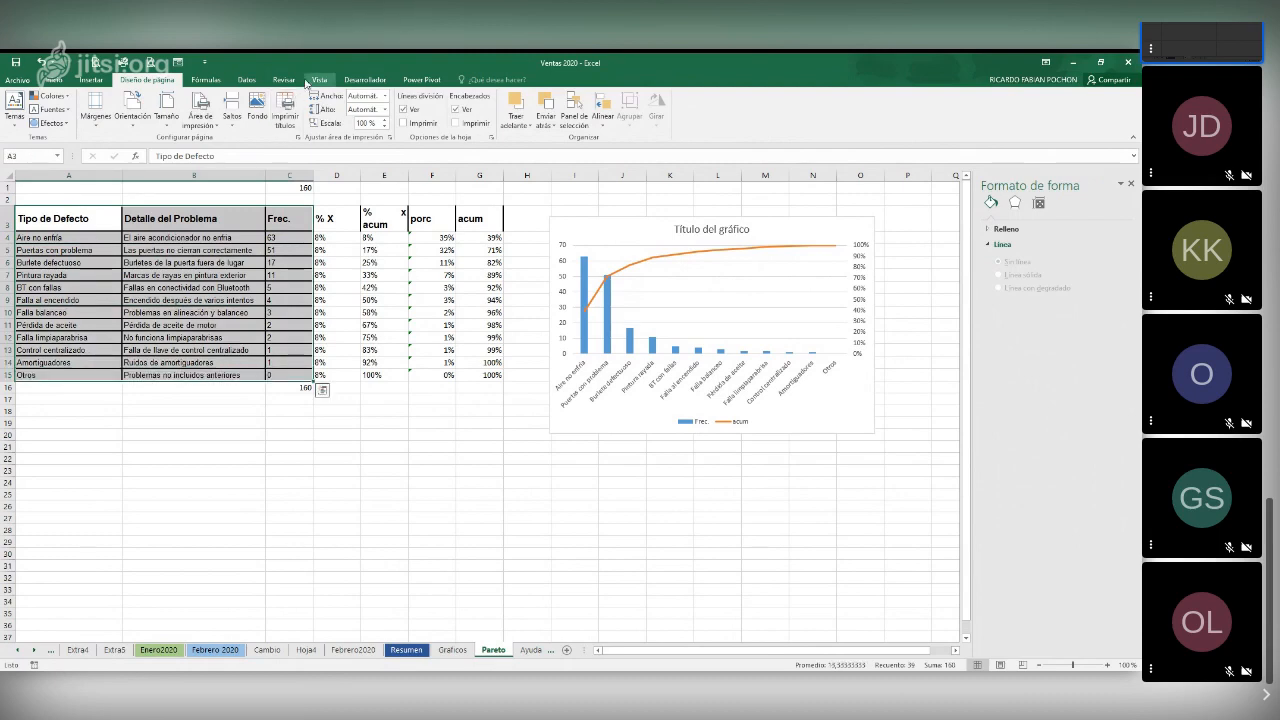
pyautogui.click(246, 79)
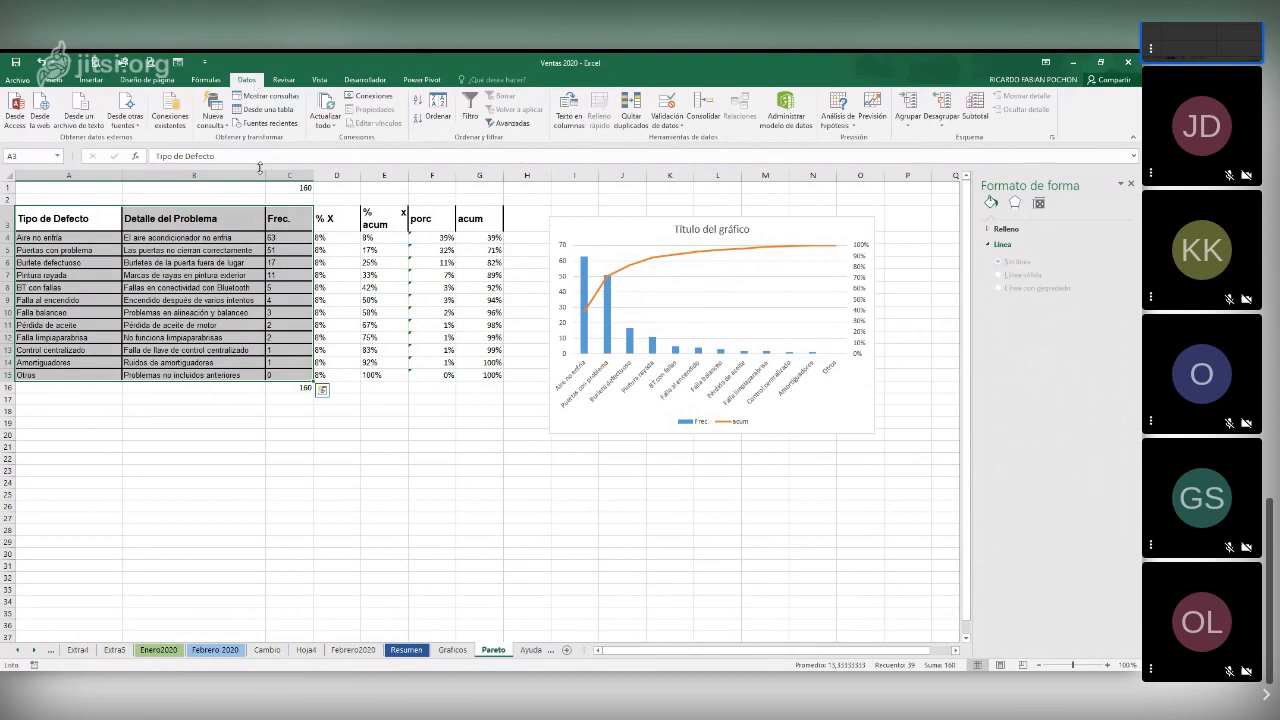
pyautogui.click(440, 106)
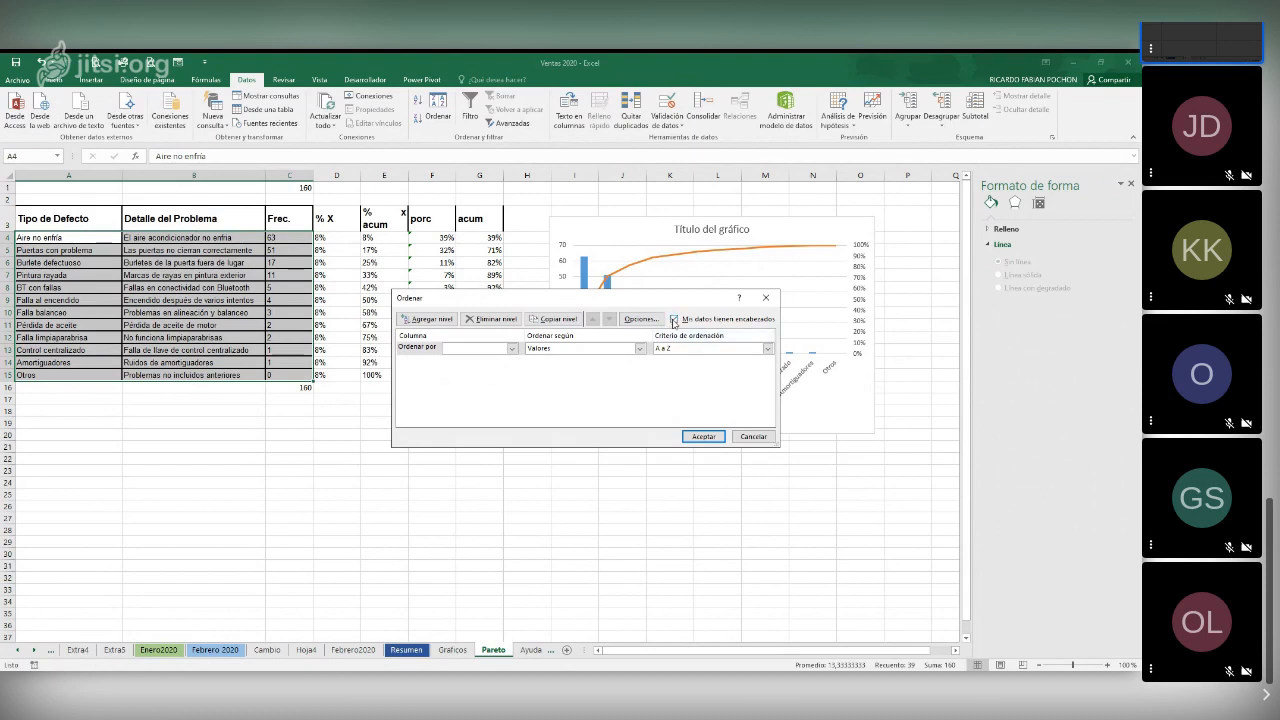
pyautogui.click(674, 319)
pyautogui.click(674, 319)
pyautogui.click(675, 320)
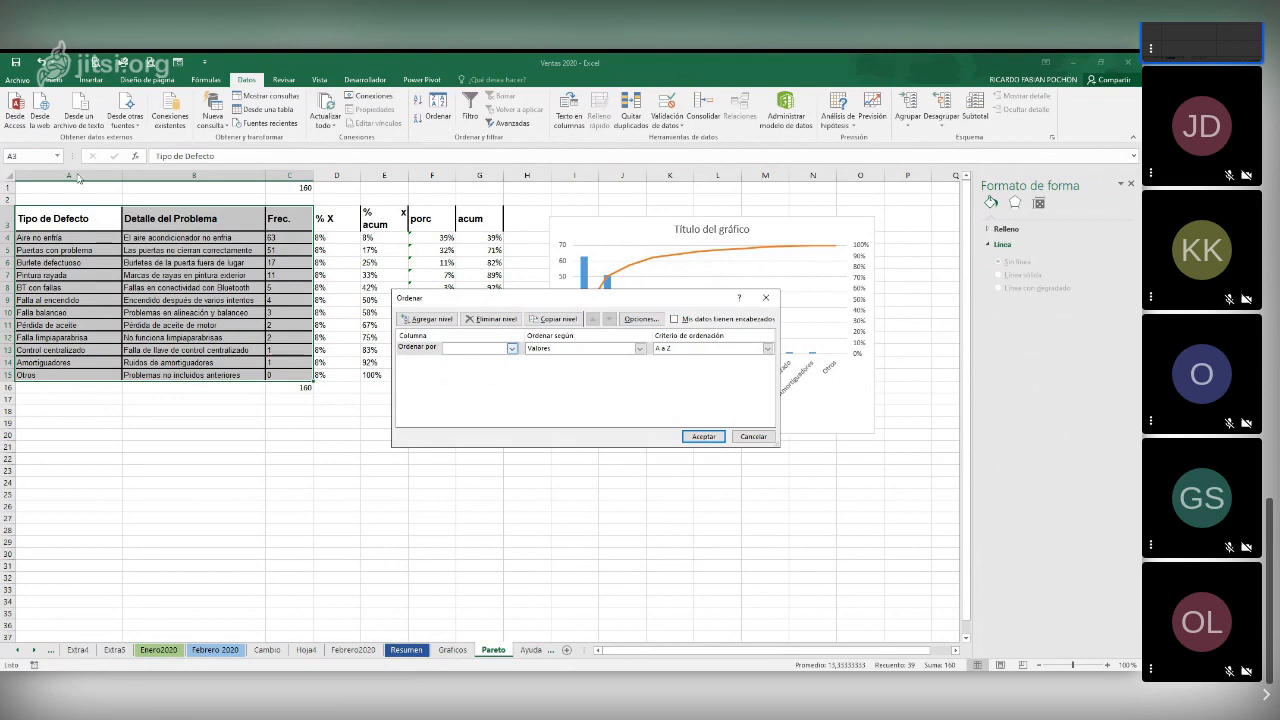
pyautogui.click(674, 319)
pyautogui.click(674, 319)
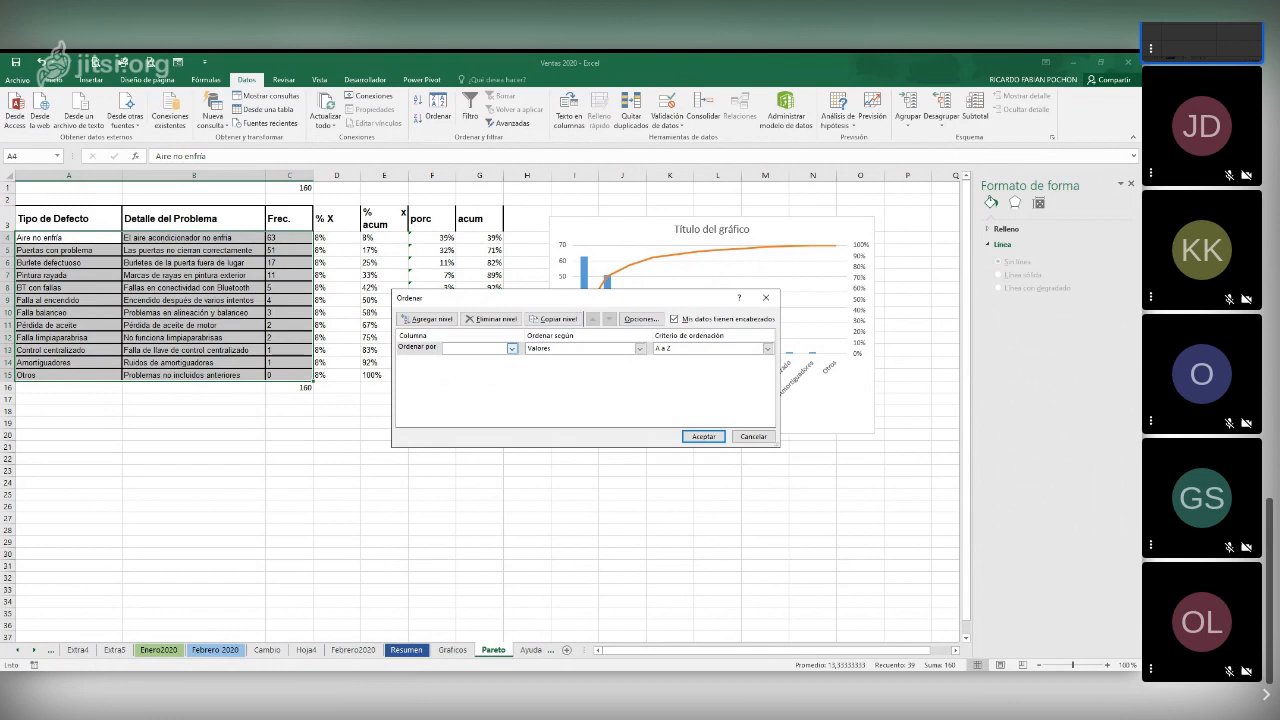
pyautogui.click(452, 381)
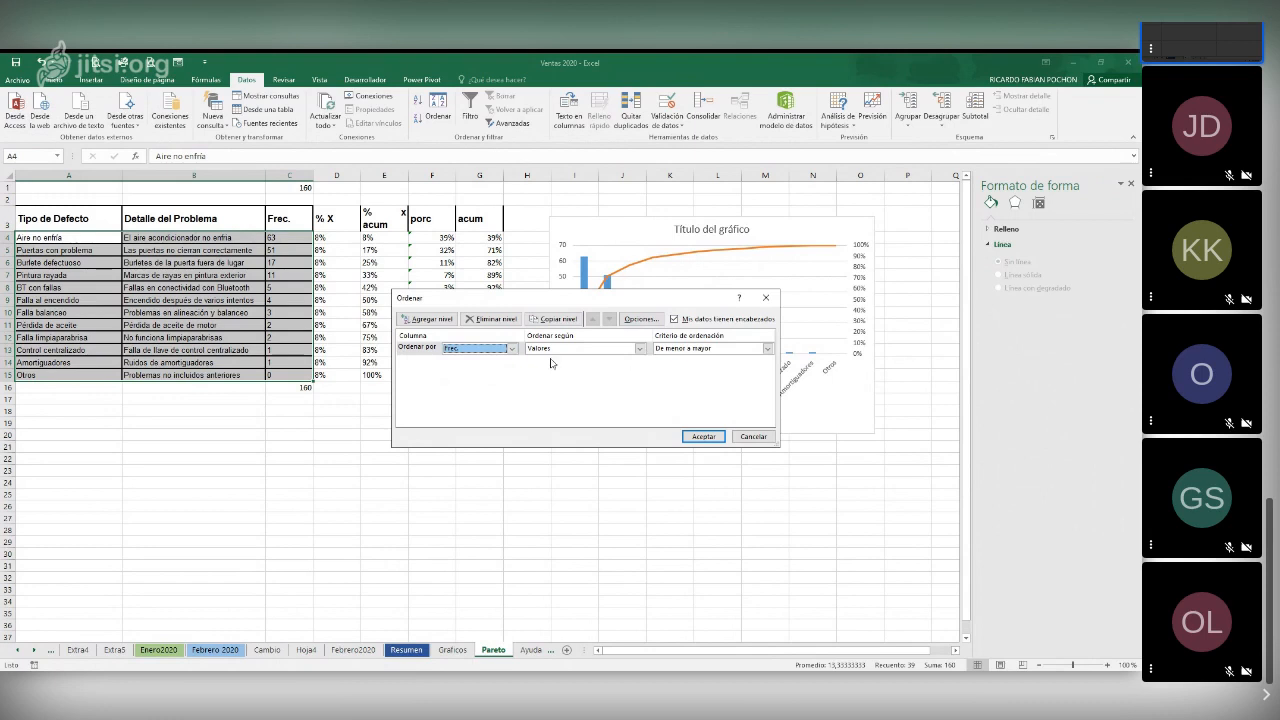
pyautogui.click(739, 348)
pyautogui.click(715, 374)
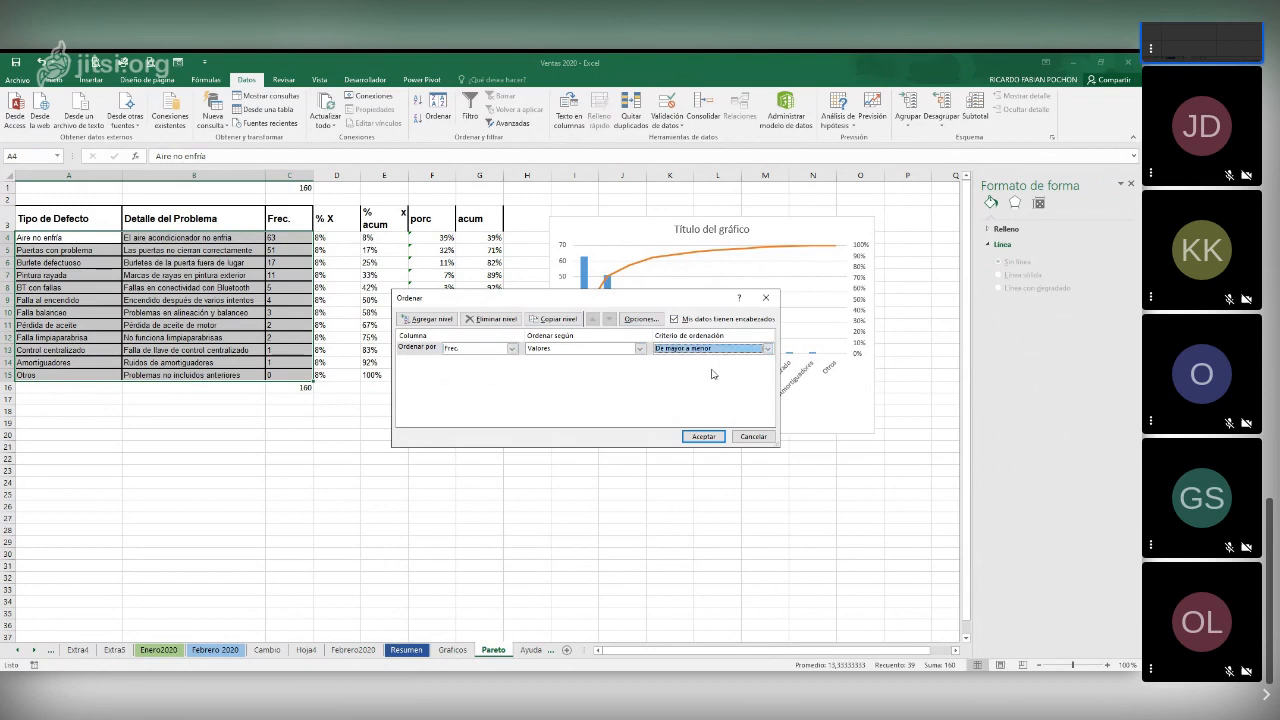
pyautogui.click(716, 438)
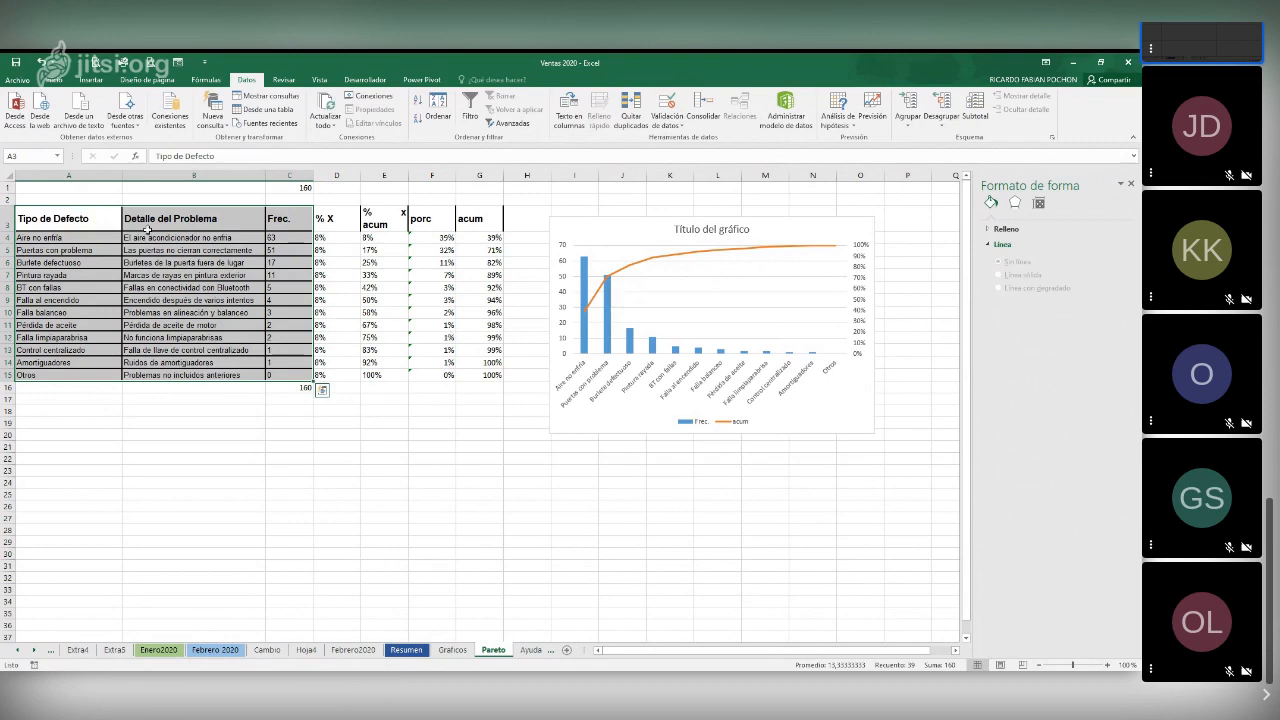
# Sort only the Frec. column C3:C15 from smallest to largest, continuing with the current selection, and undo that sort
pyautogui.moveTo(289, 226); pyautogui.dragTo(285, 378)
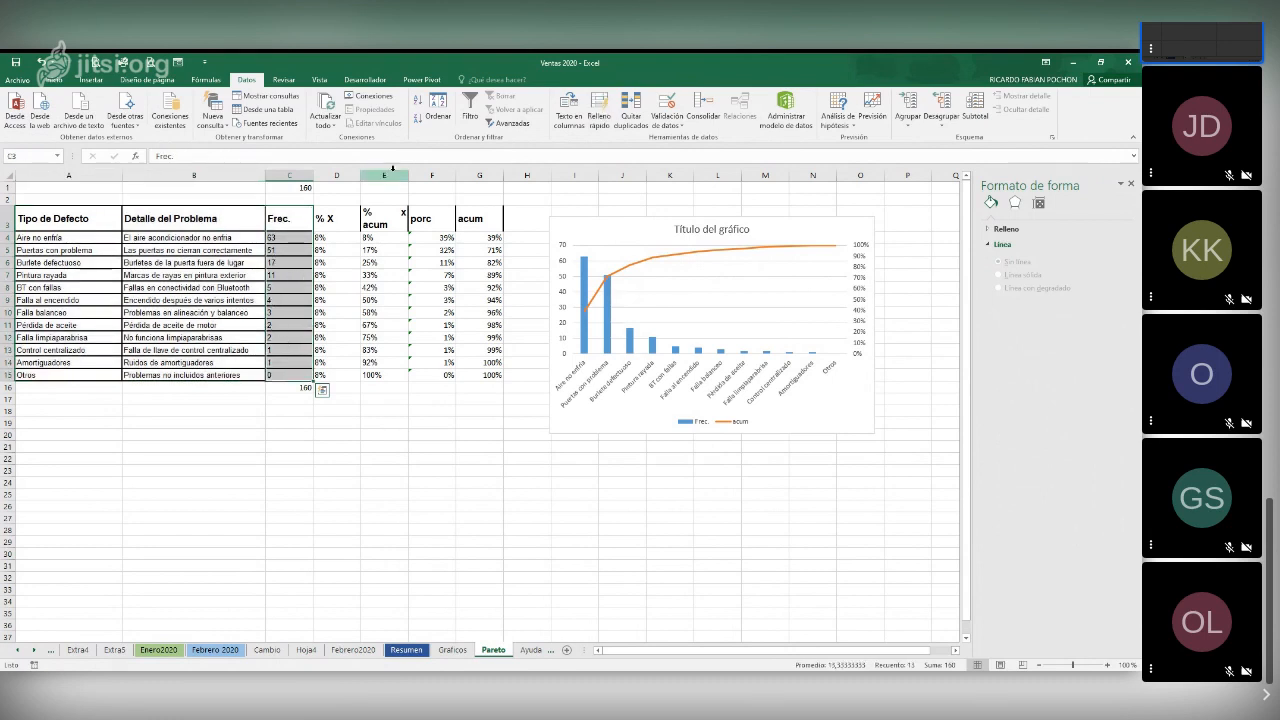
pyautogui.click(445, 112)
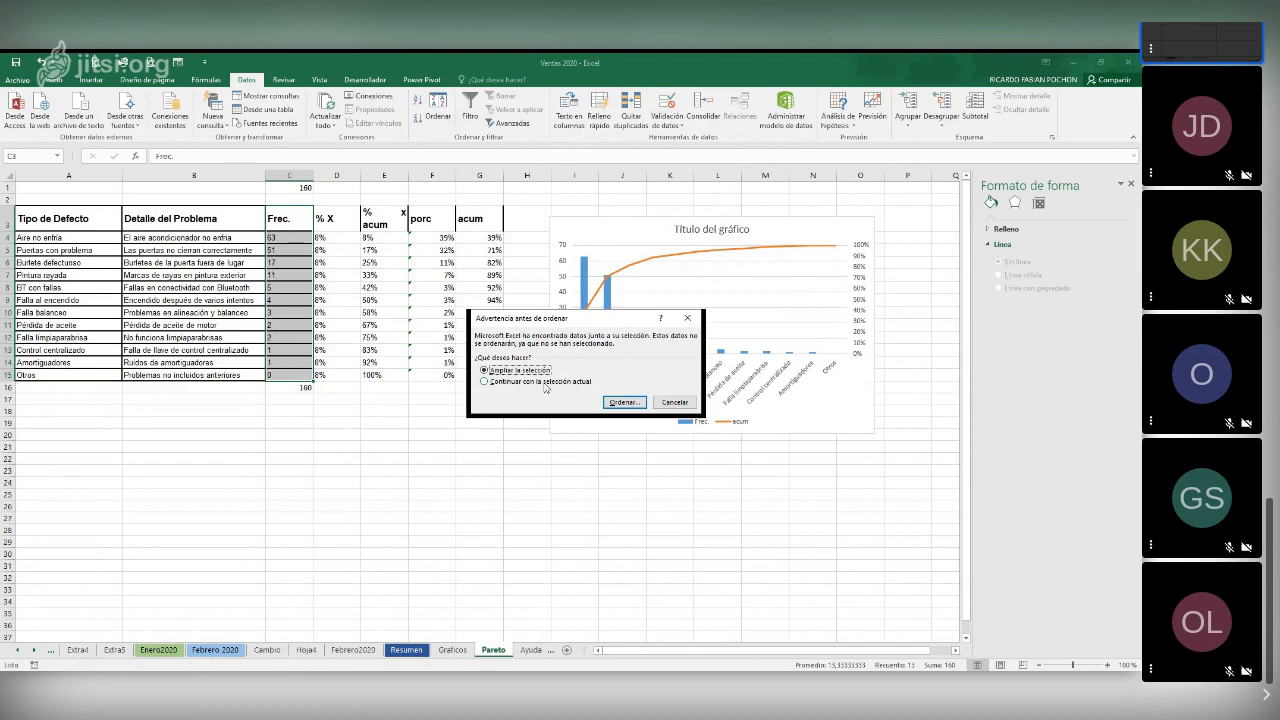
pyautogui.click(485, 382)
pyautogui.click(631, 404)
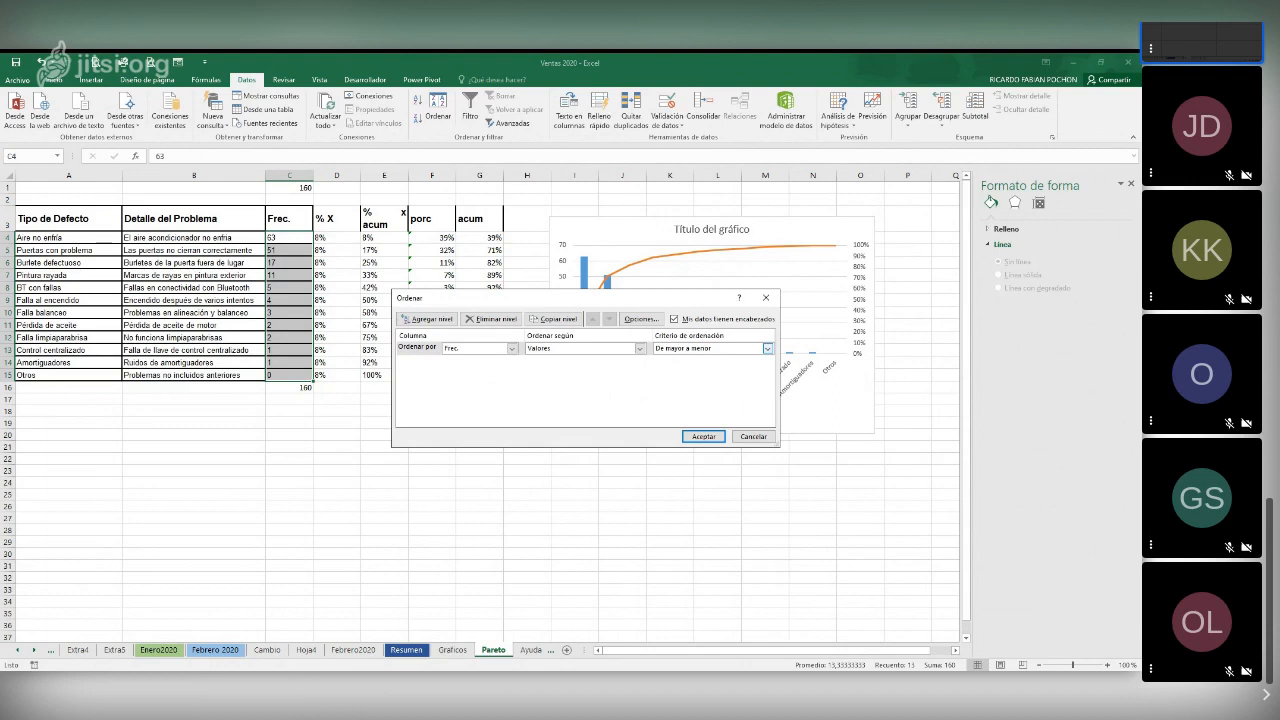
pyautogui.click(676, 362)
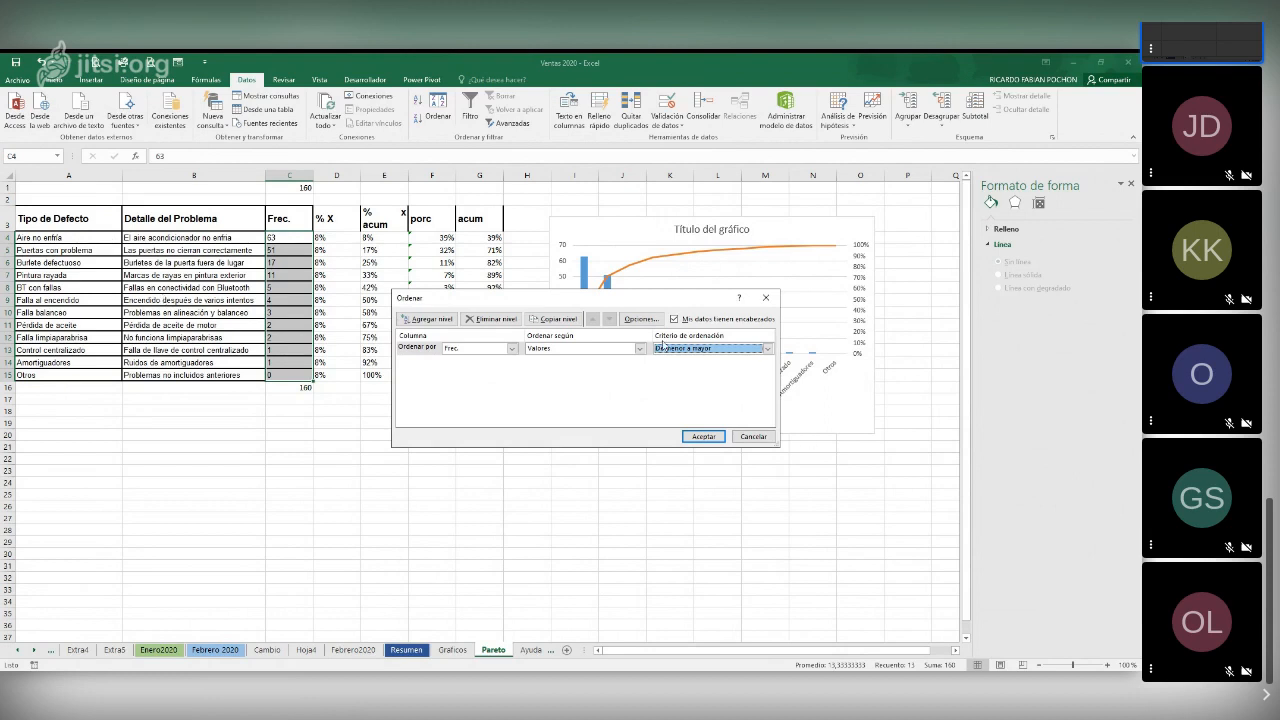
pyautogui.click(703, 435)
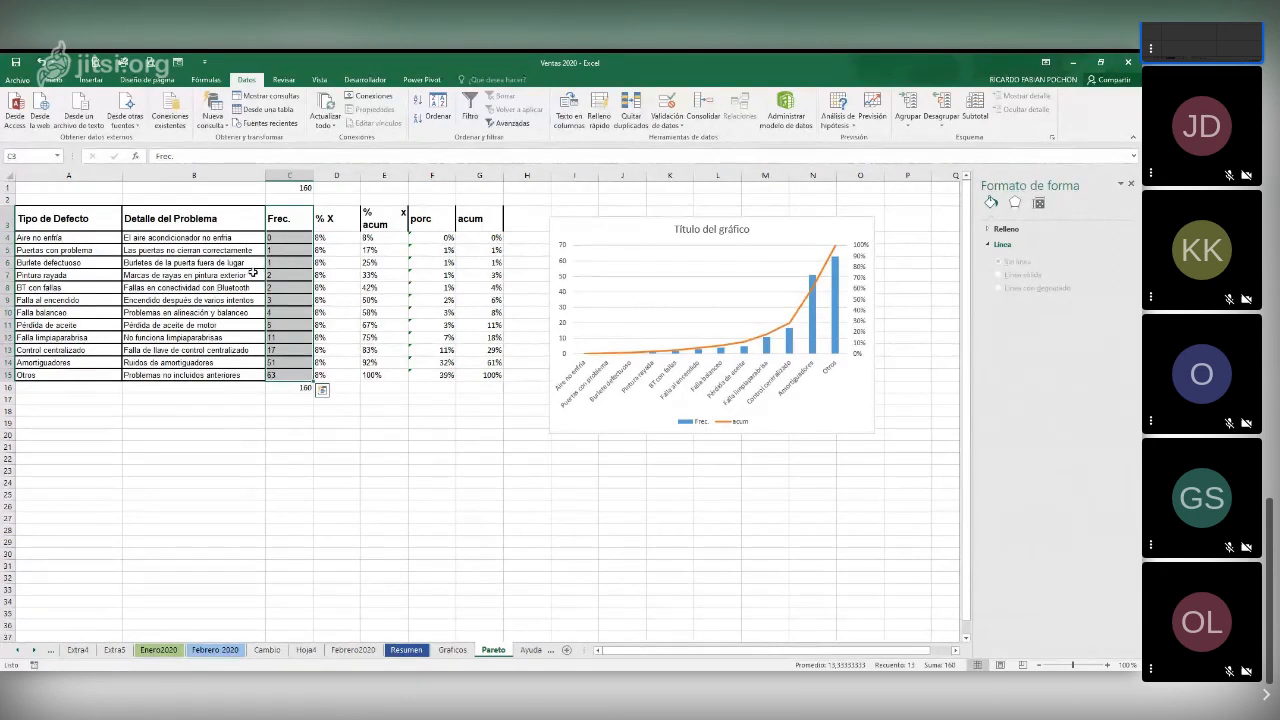
pyautogui.click(41, 62)
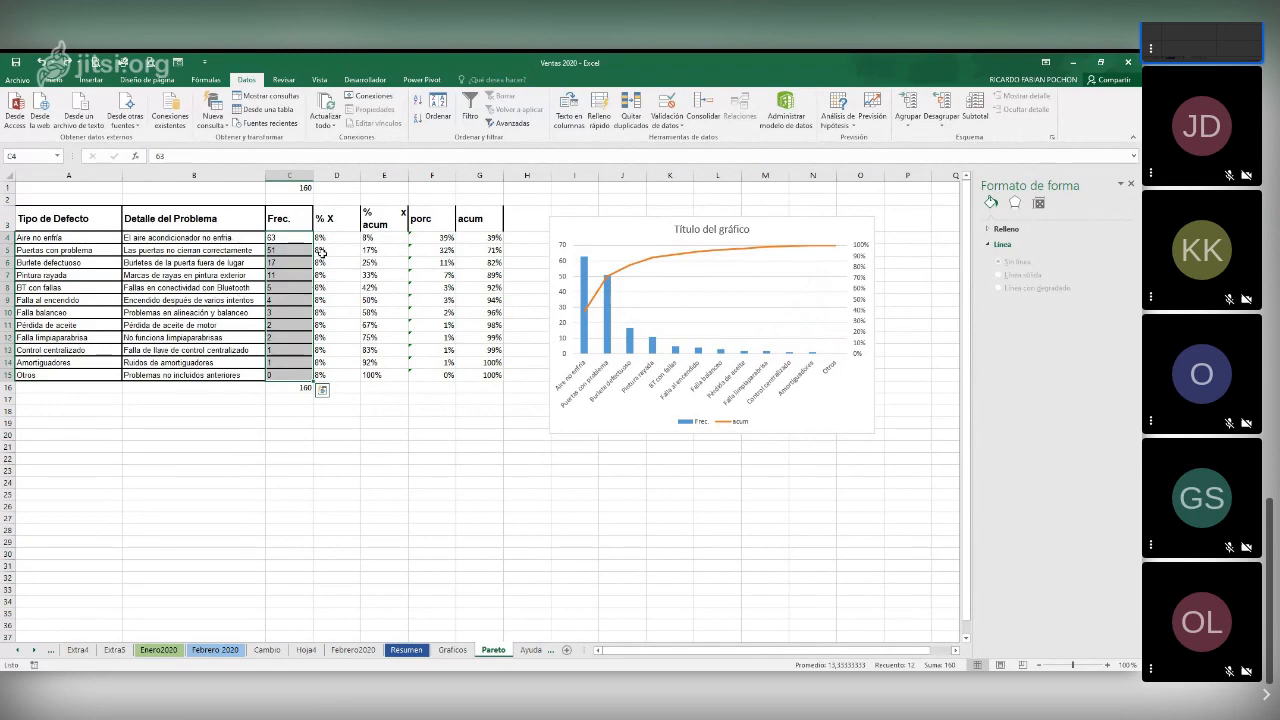
# Examine the formula of the first % X value in D4 and the defect rows 4 to 15 it relates to
pyautogui.click(329, 241)
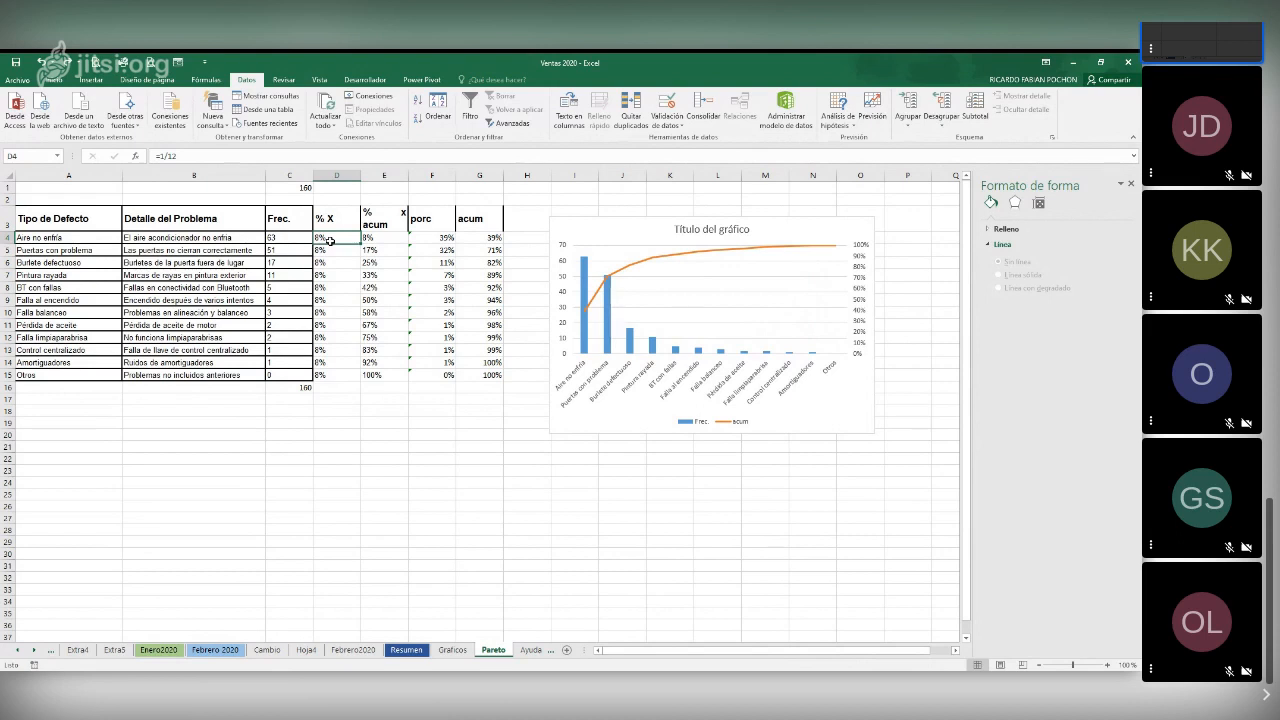
pyautogui.moveTo(7, 238); pyautogui.dragTo(5, 376)
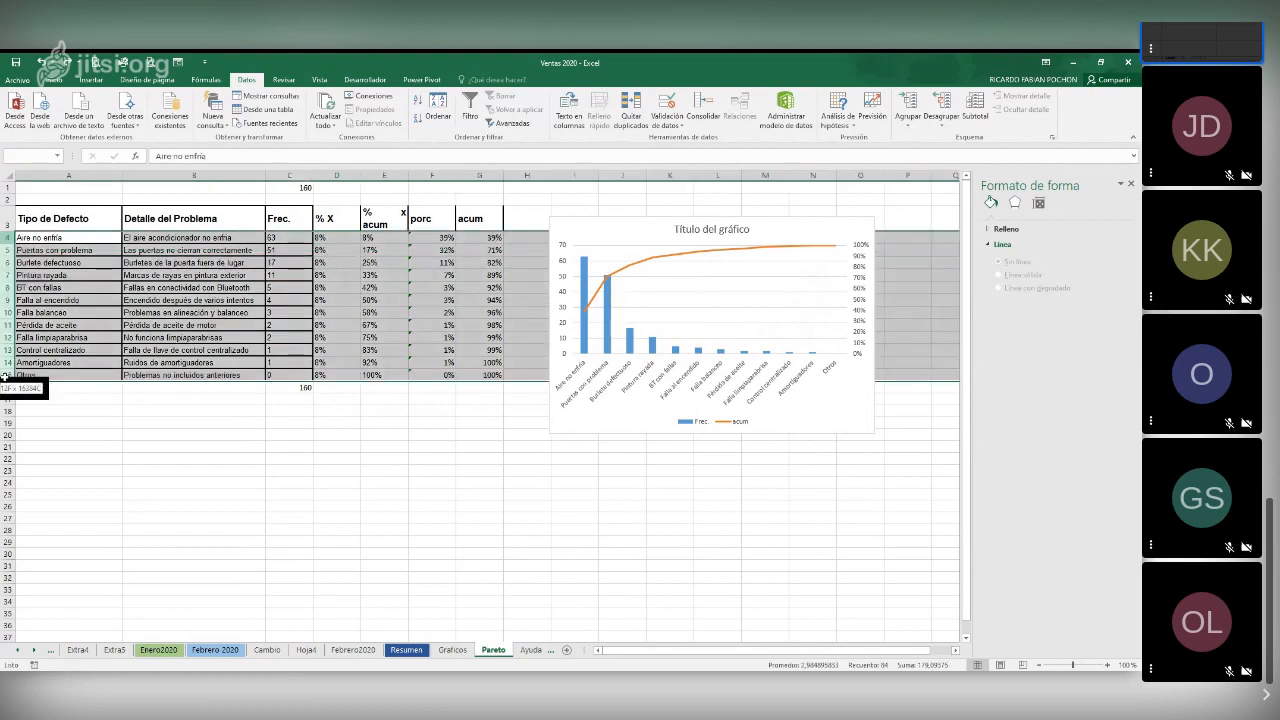
pyautogui.click(285, 422)
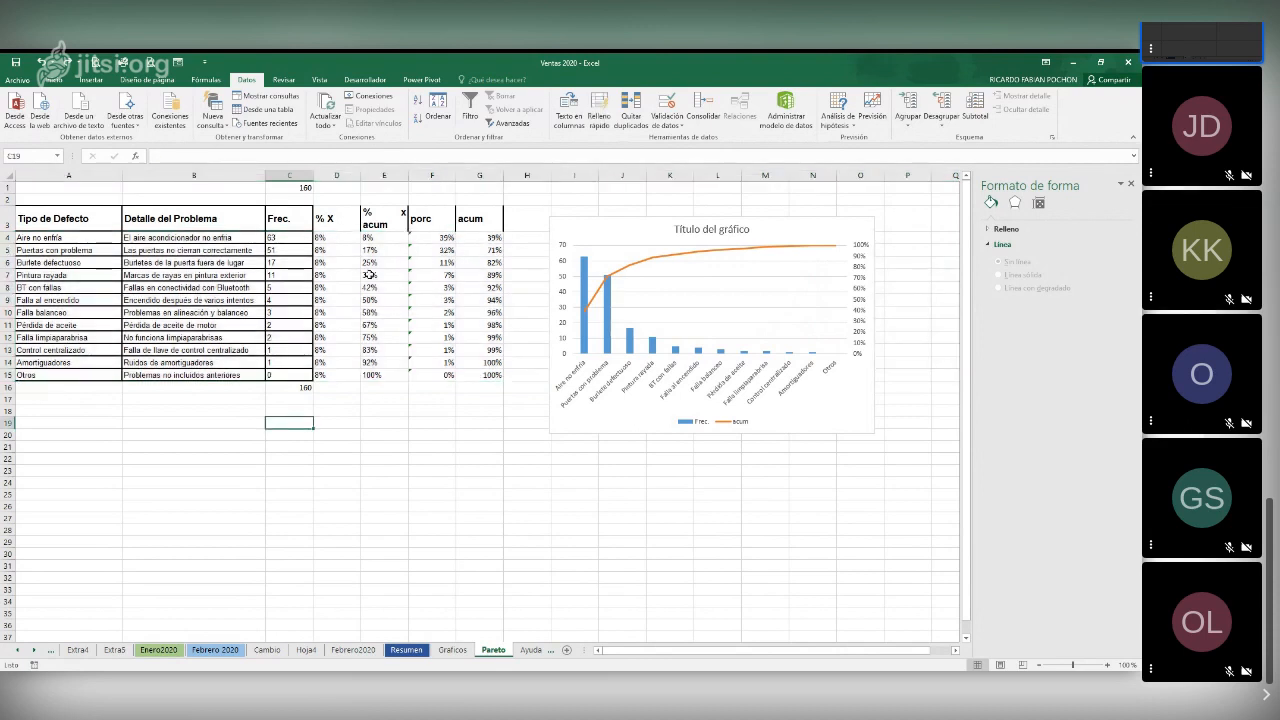
pyautogui.click(341, 238)
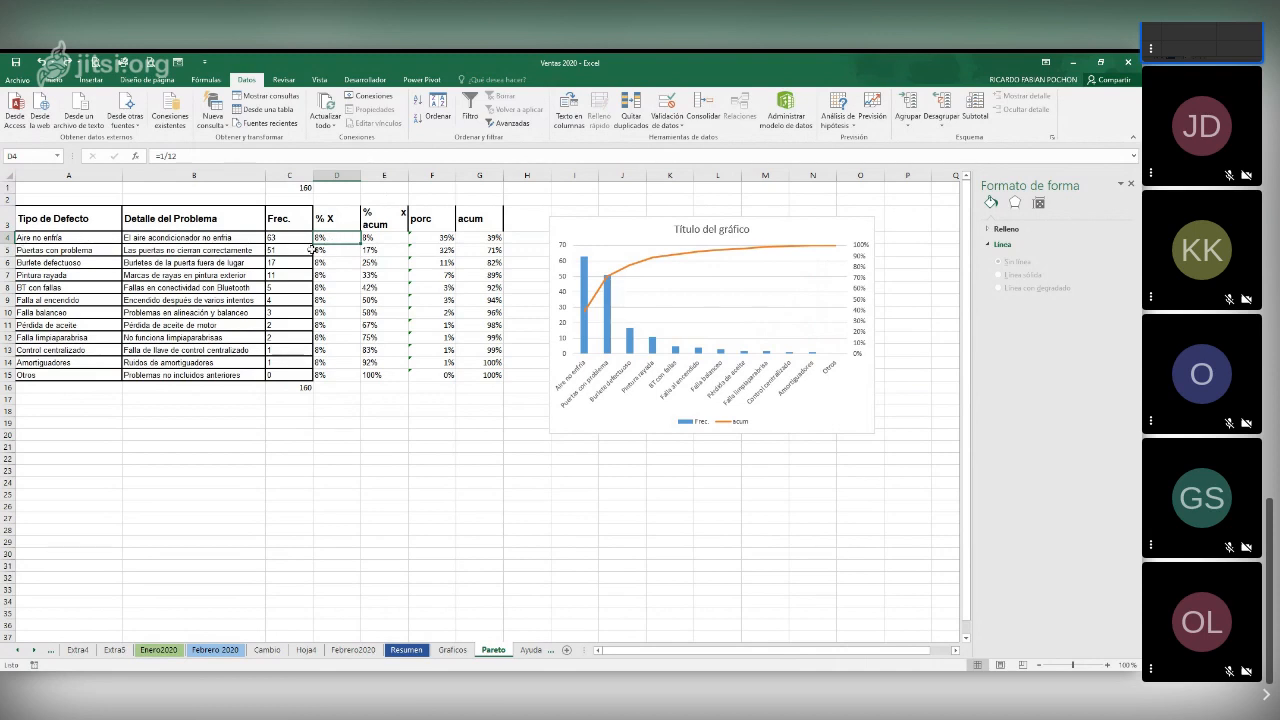
# Total the % X column in cell D16 with the AutoSum formula =SUMA(D4:D15)
pyautogui.click(339, 388)
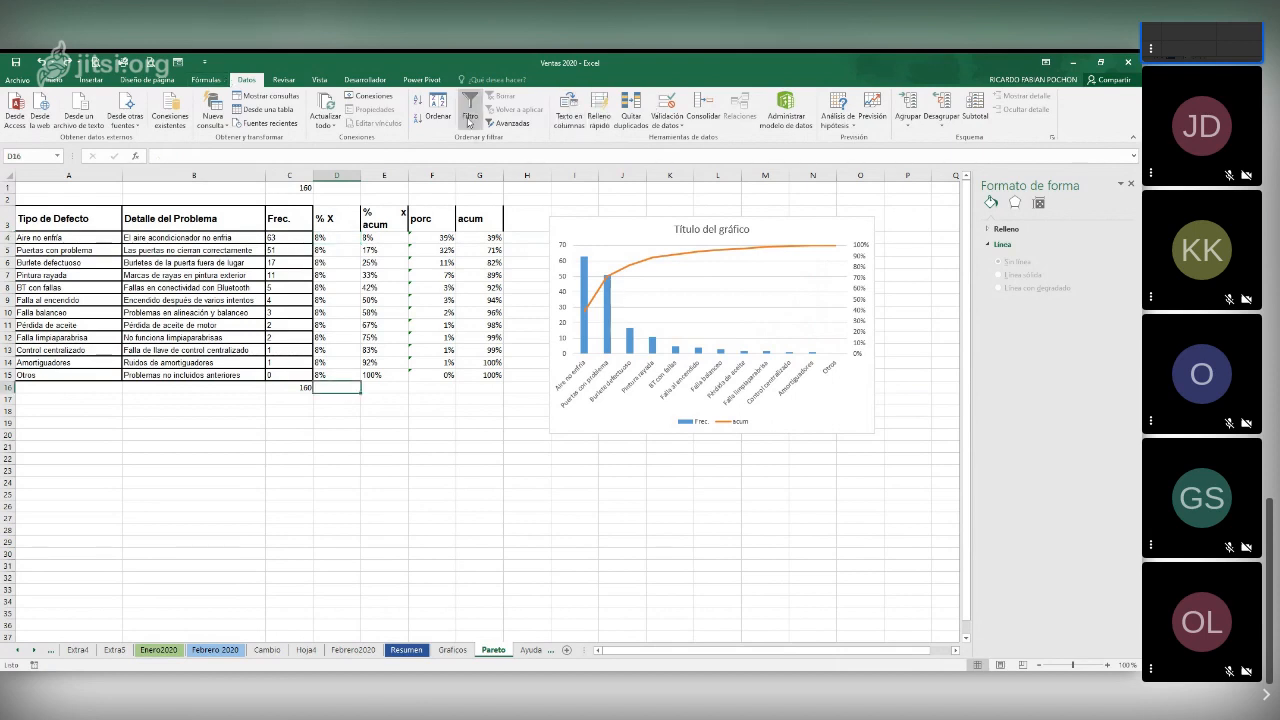
pyautogui.click(50, 81)
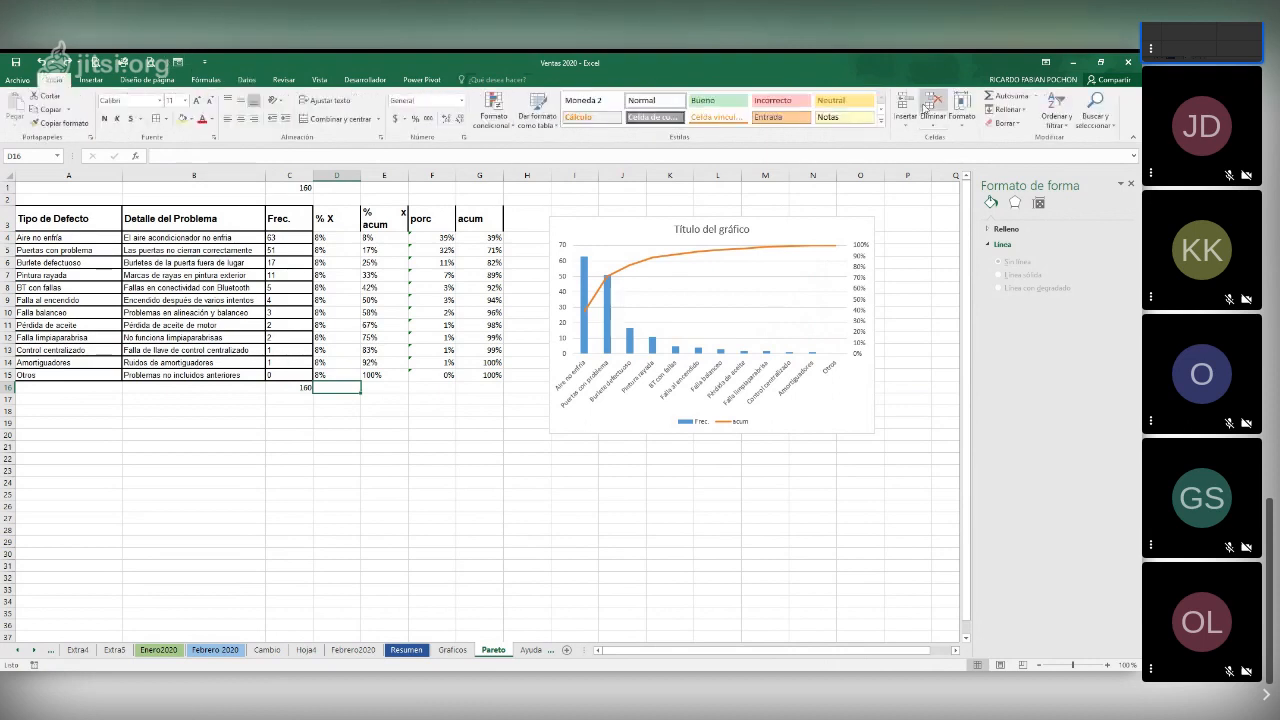
pyautogui.click(996, 97)
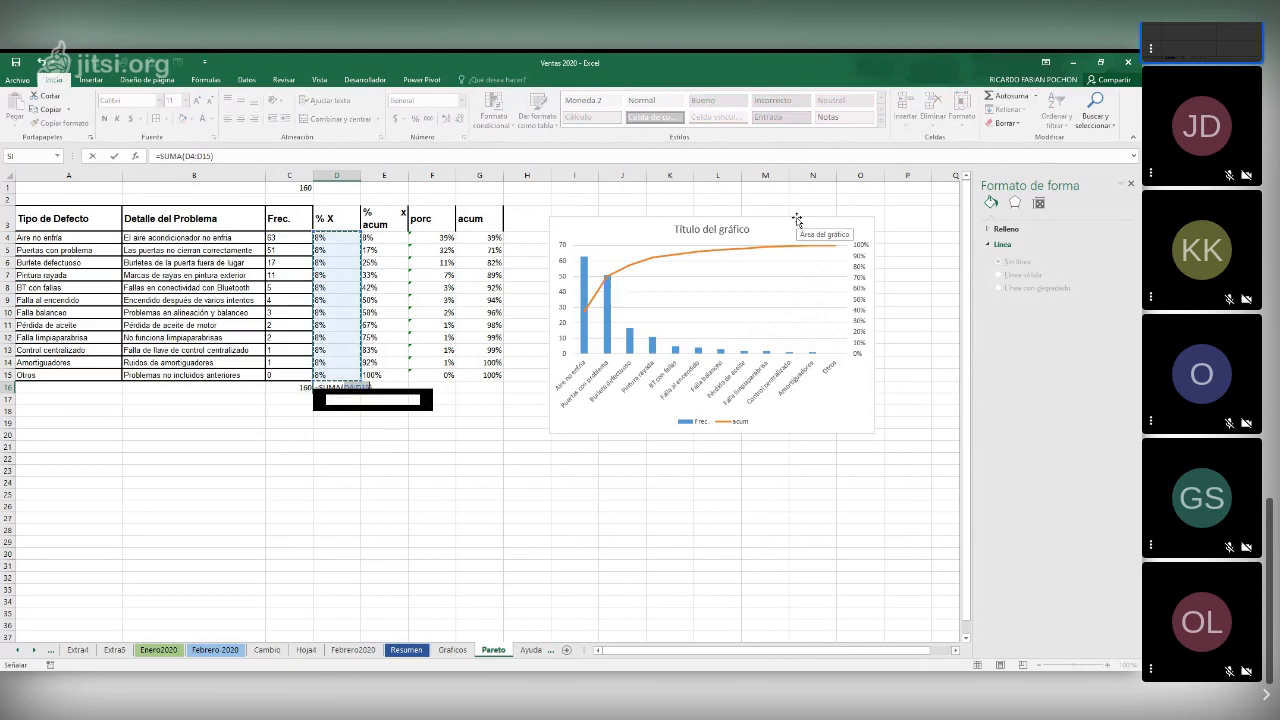
pyautogui.press('Return')
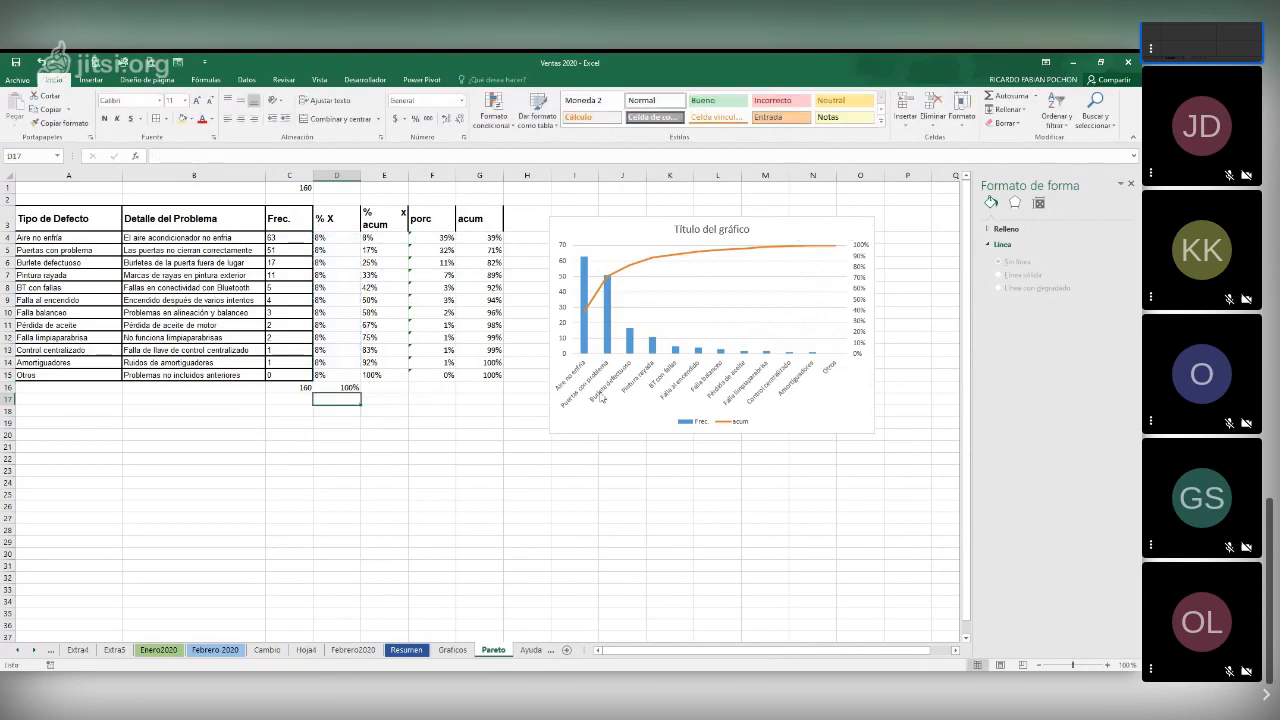
# Start the % X acum column by entering =+D4 in E4 for the first defect
pyautogui.click(377, 237)
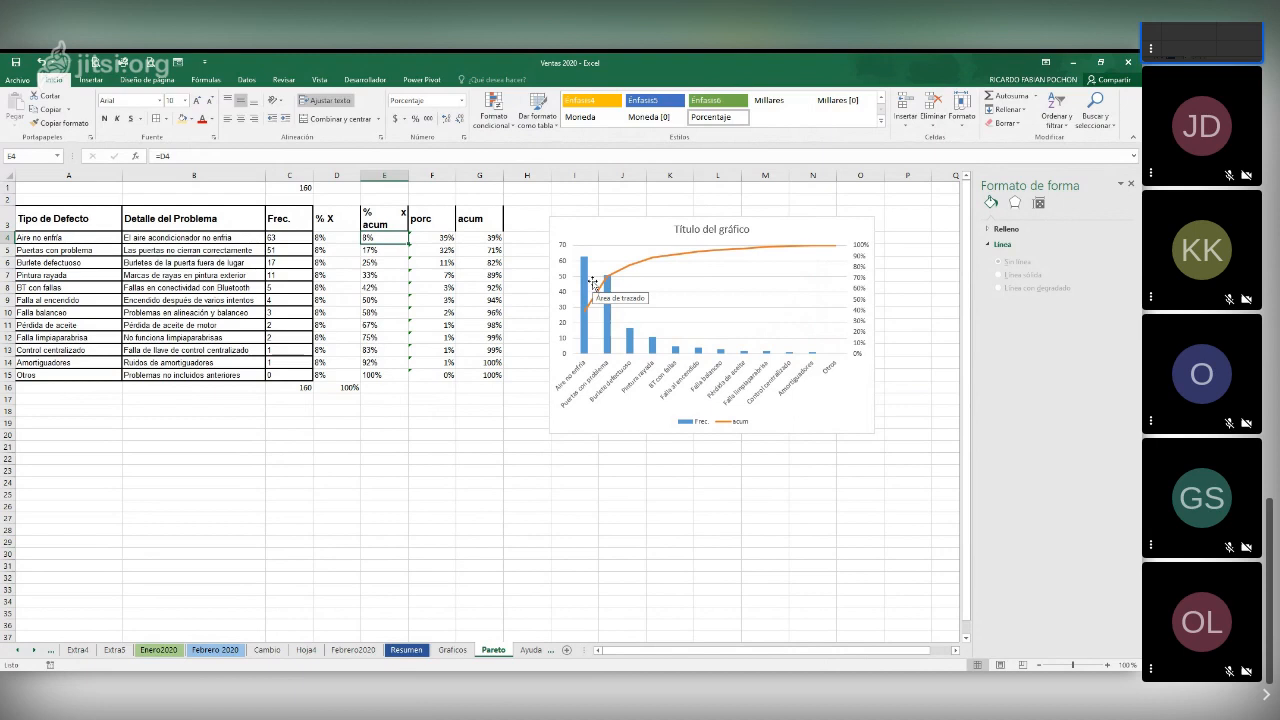
pyautogui.write('=')
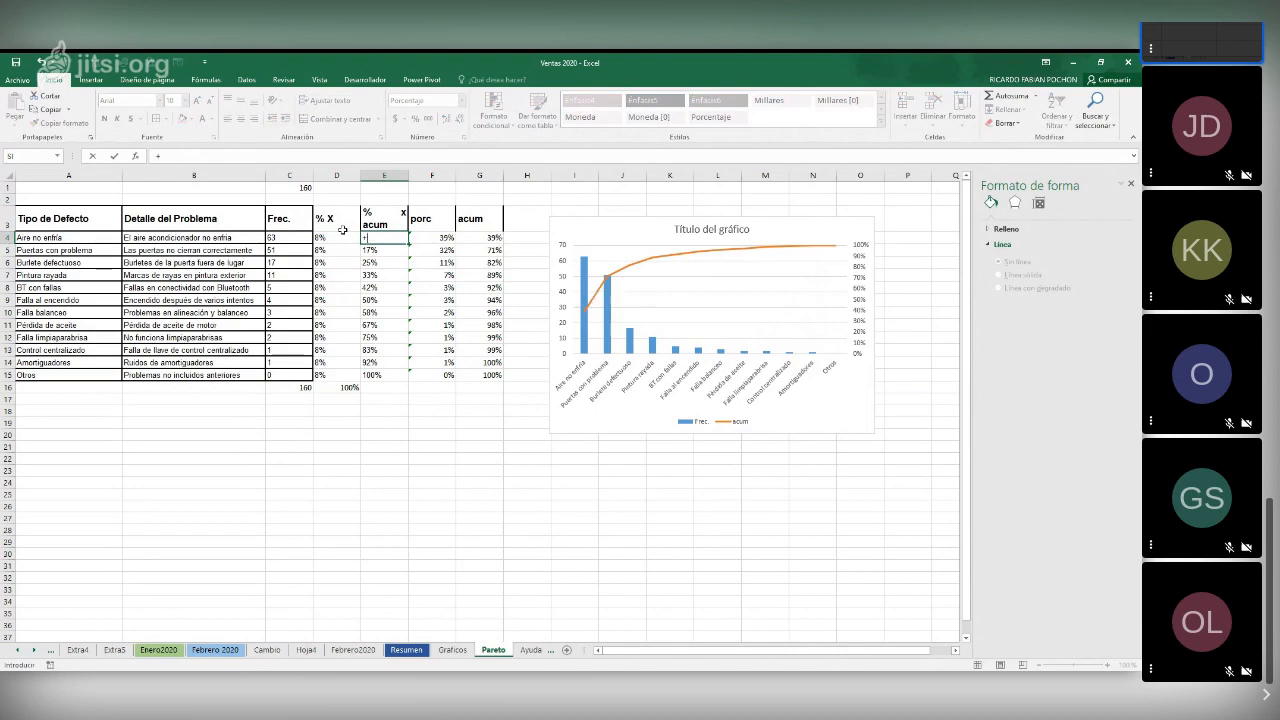
pyautogui.click(340, 240)
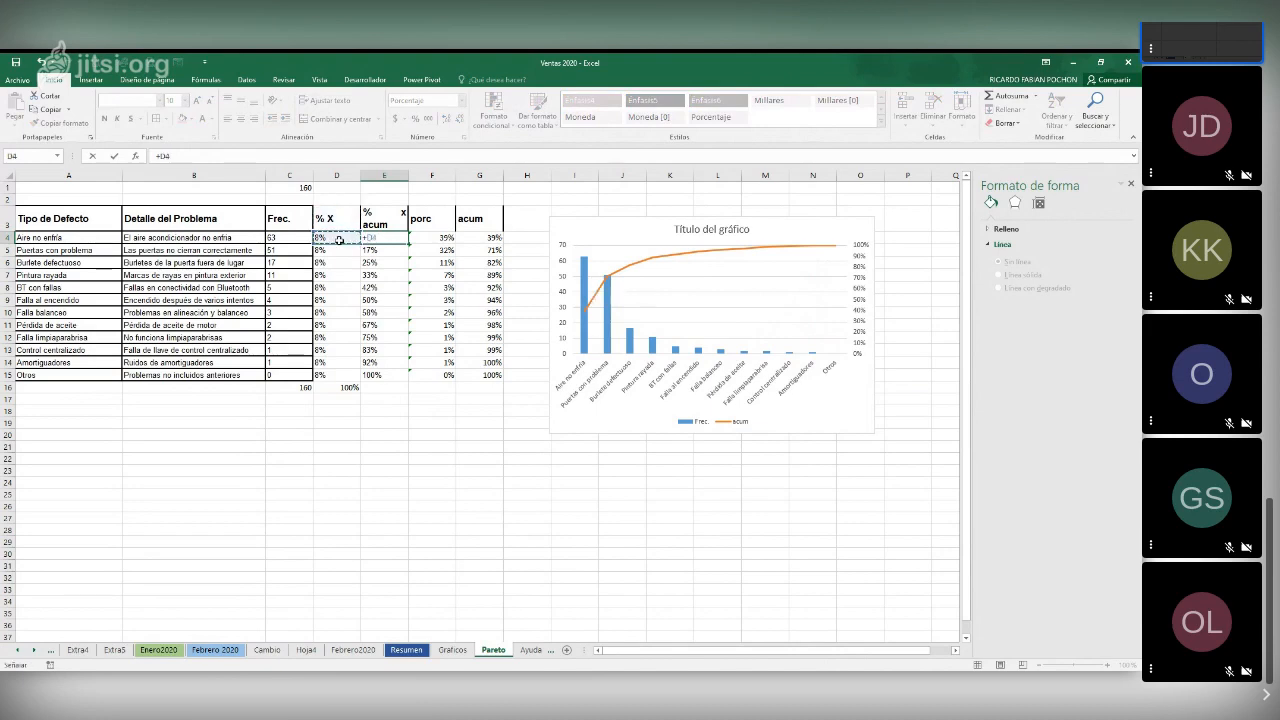
pyautogui.press('Return')
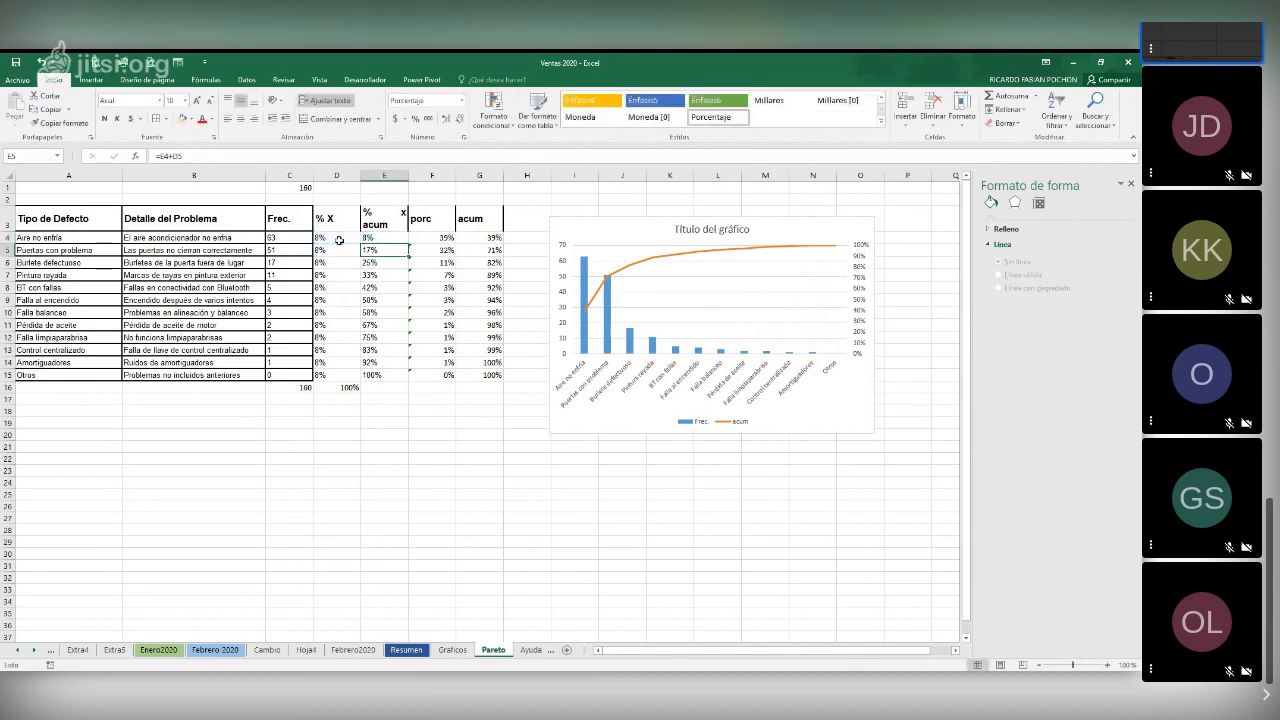
# Enter the running-total formula =+D5+E4 in E5 and fill it down the % X acum column to E15
pyautogui.write('+')
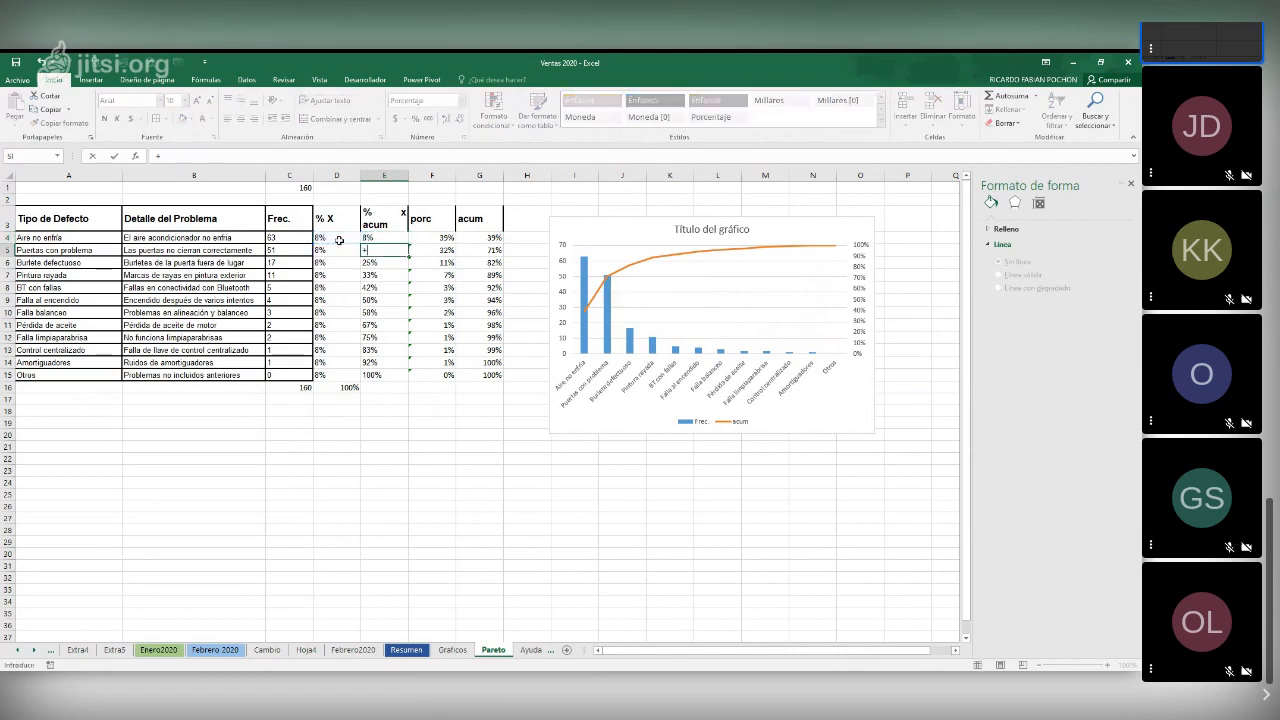
pyautogui.click(330, 252)
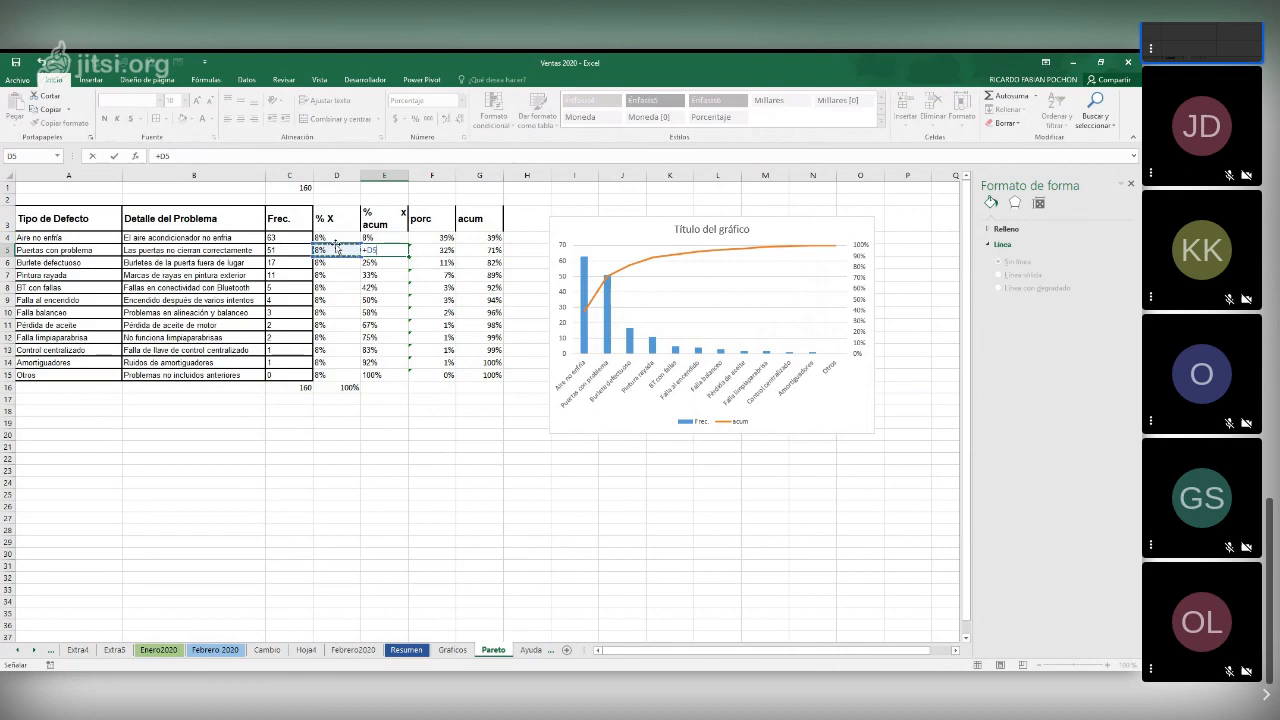
pyautogui.write('+')
pyautogui.click(379, 239)
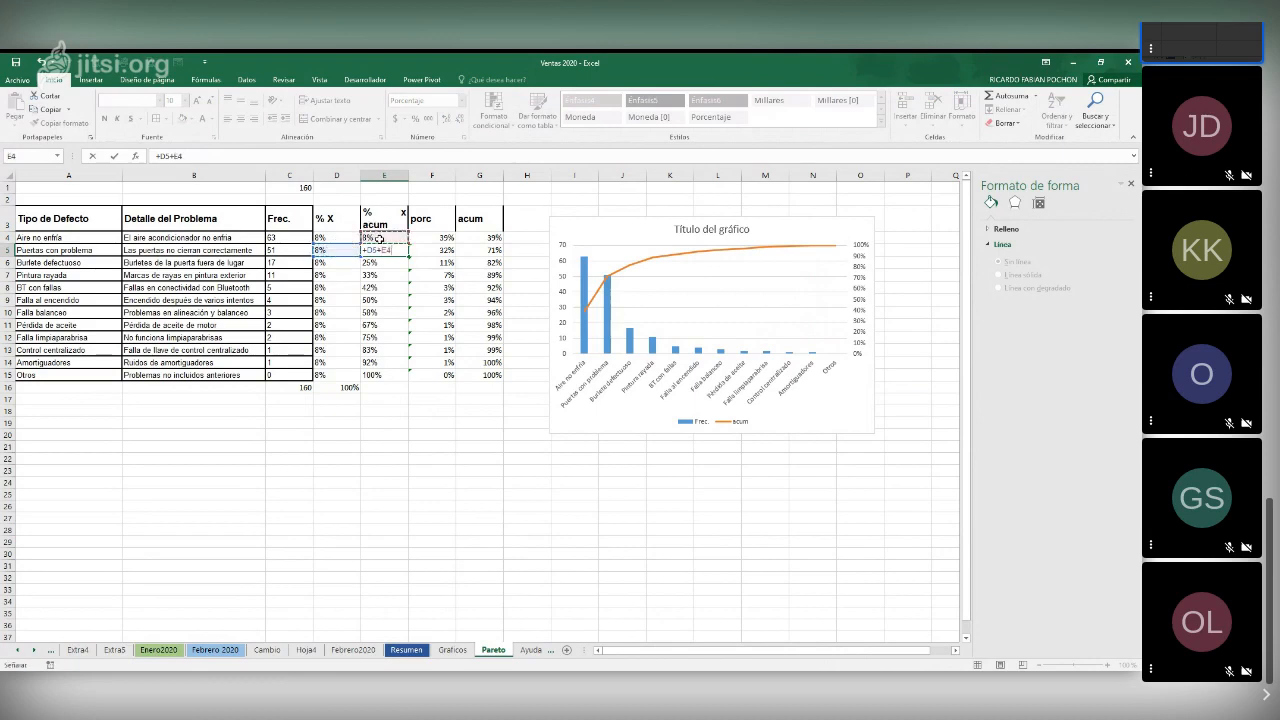
pyautogui.press('Return')
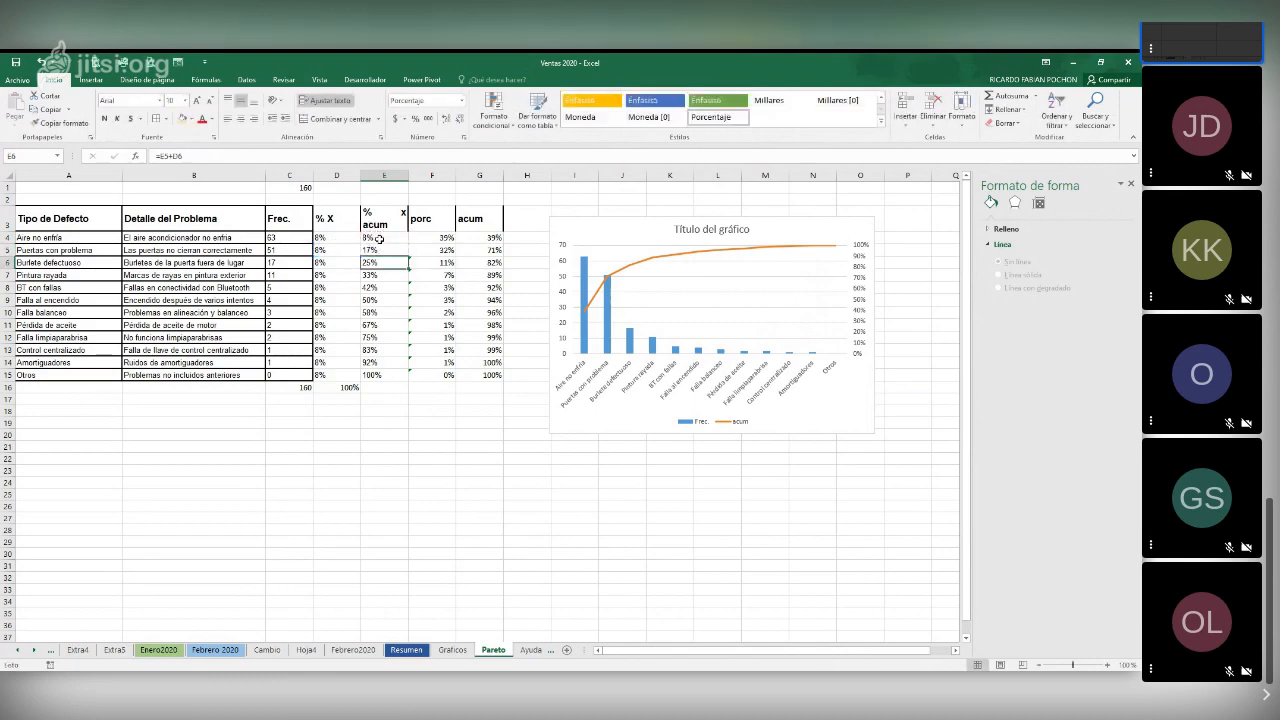
pyautogui.click(381, 254)
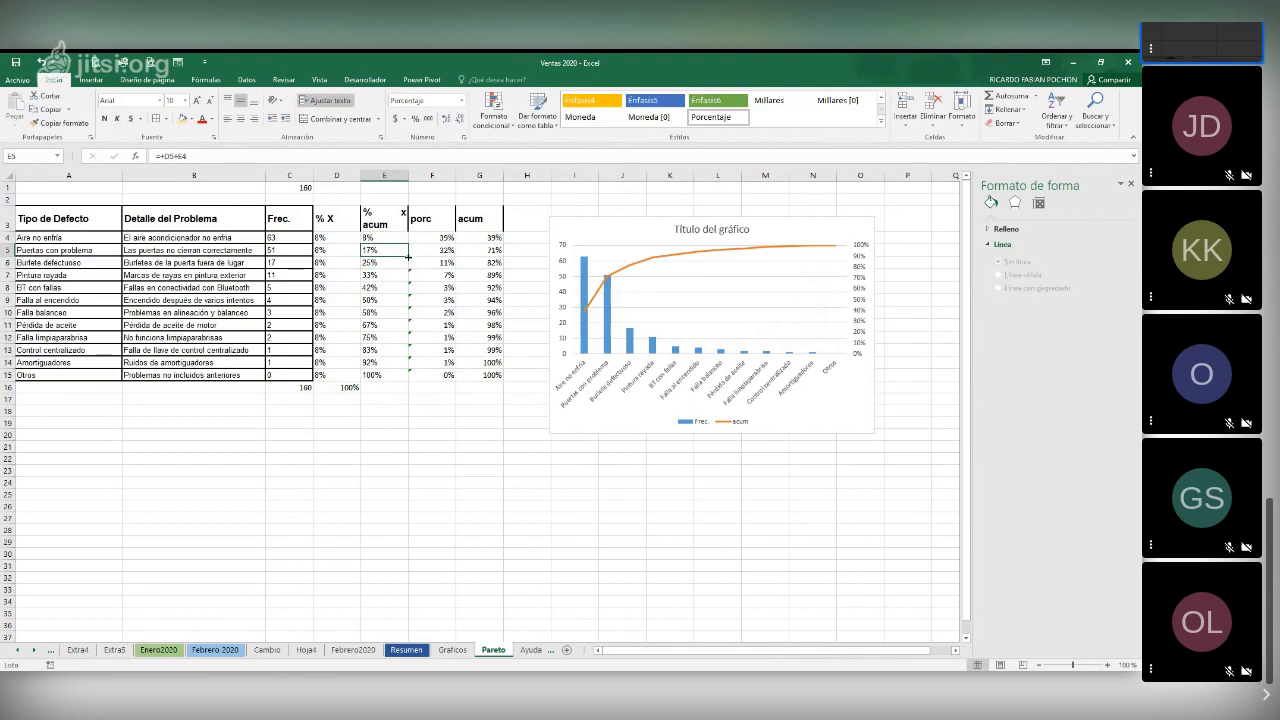
pyautogui.moveTo(408, 256); pyautogui.dragTo(400, 381)
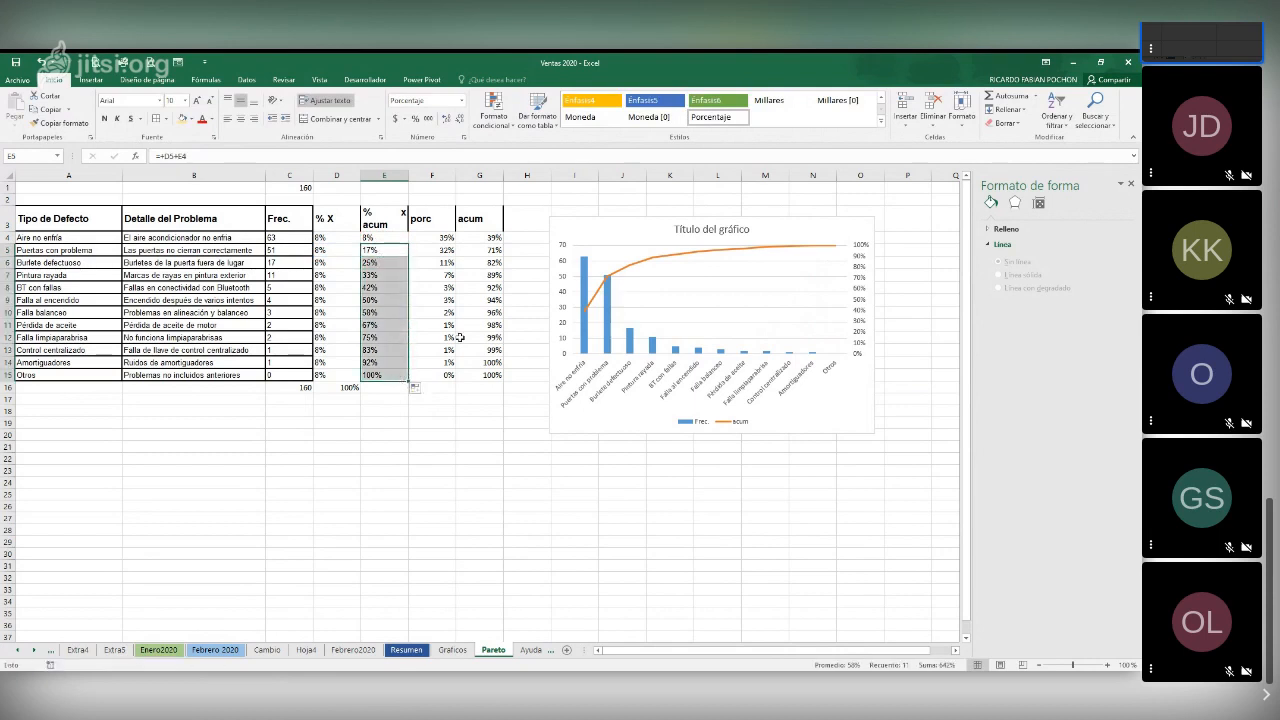
pyautogui.click(379, 287)
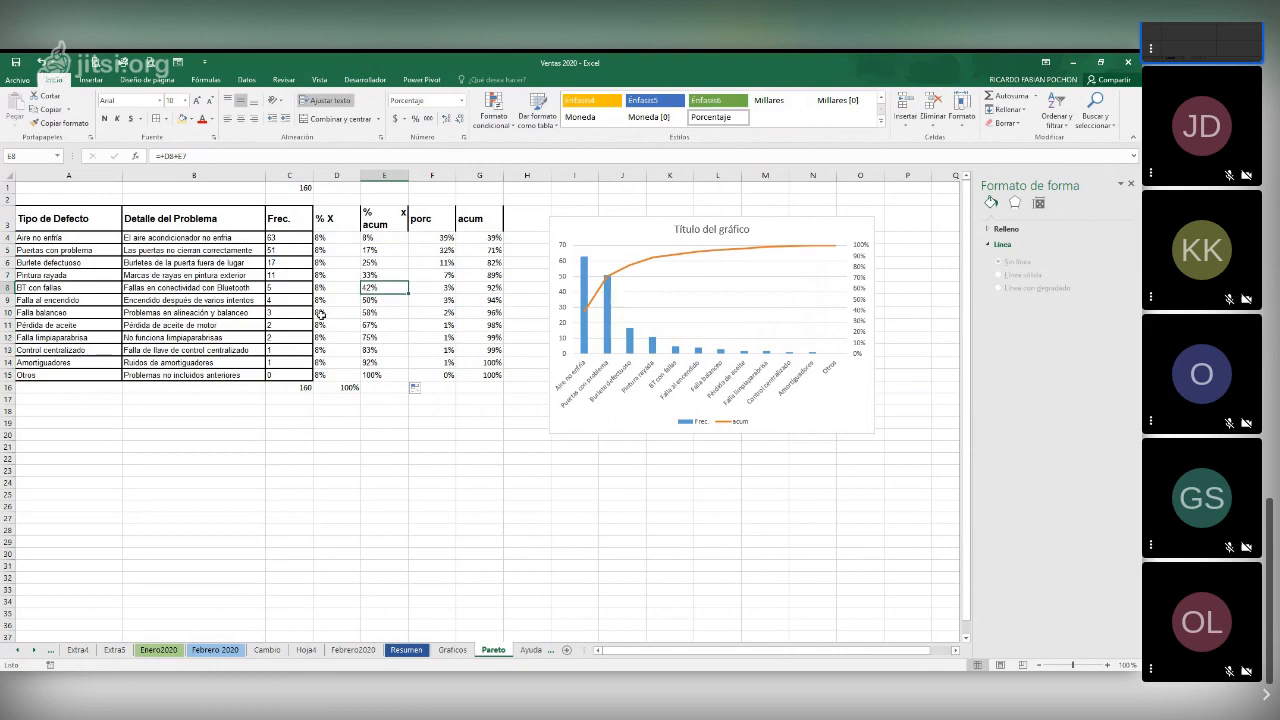
# Clear the Frec. total in C16 and recreate it with the AutoSum formula =SUMA(C4:C15)
pyautogui.click(416, 237)
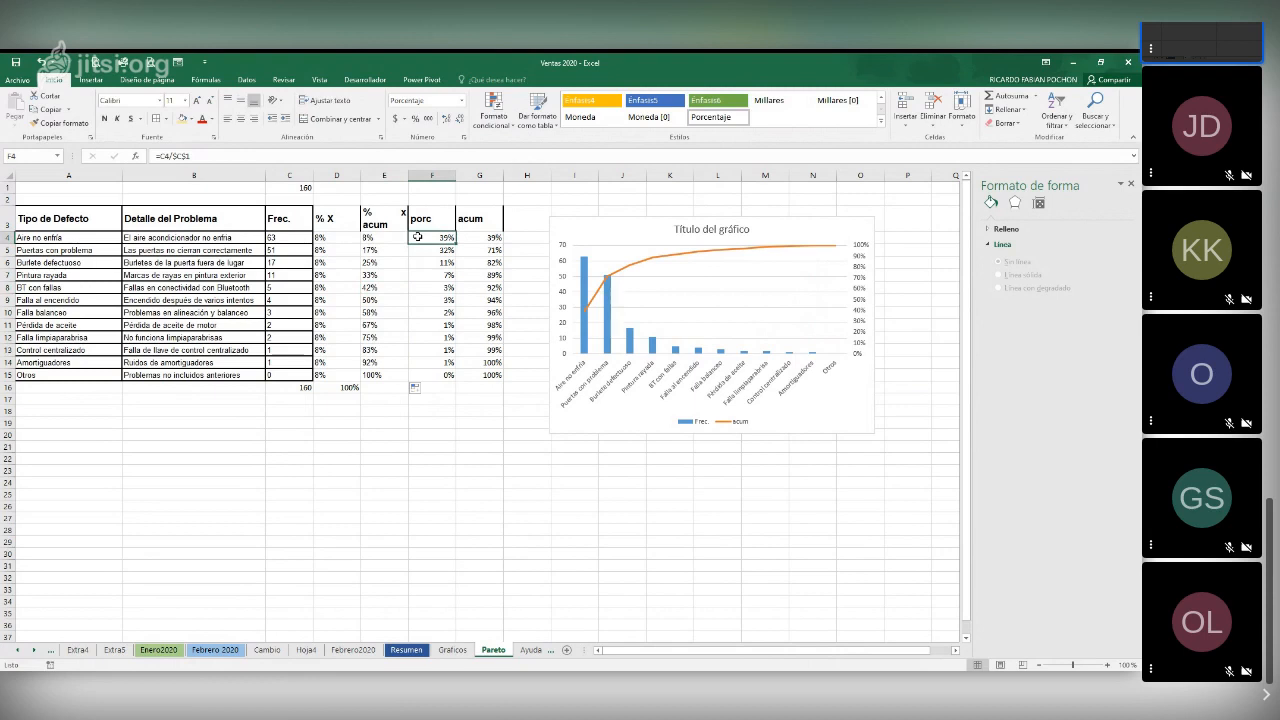
pyautogui.click(281, 241)
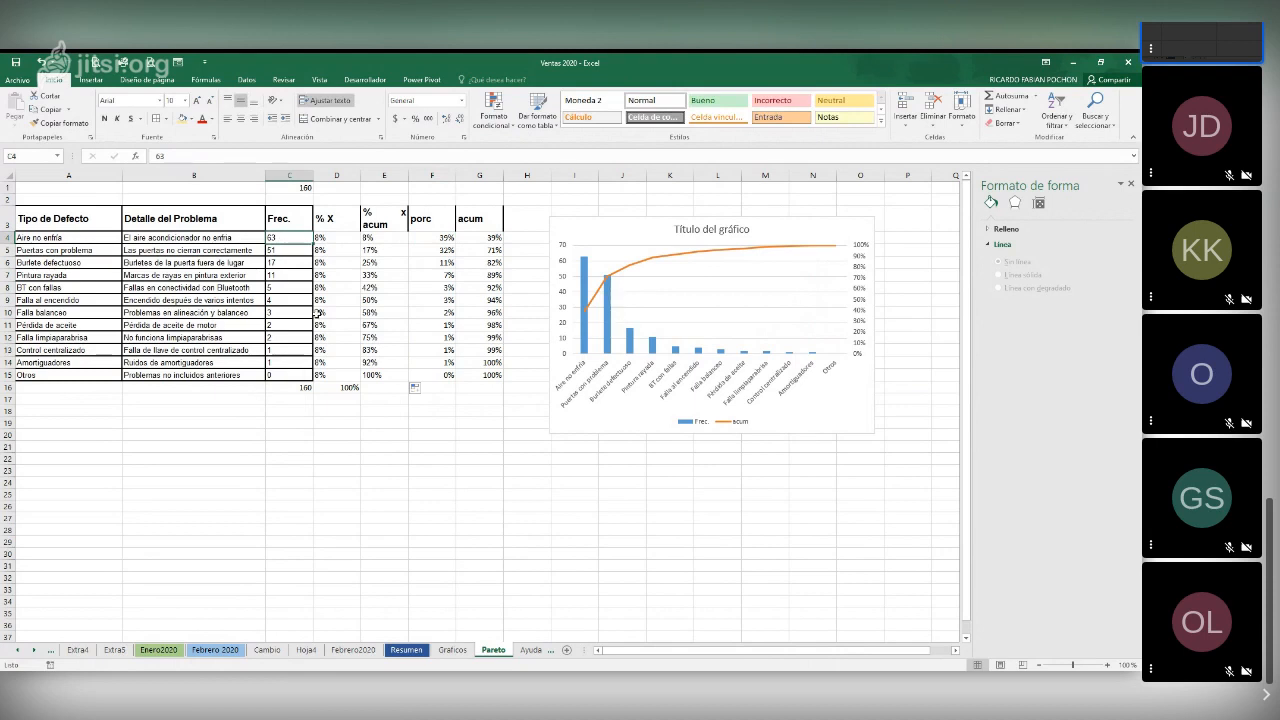
pyautogui.click(435, 237)
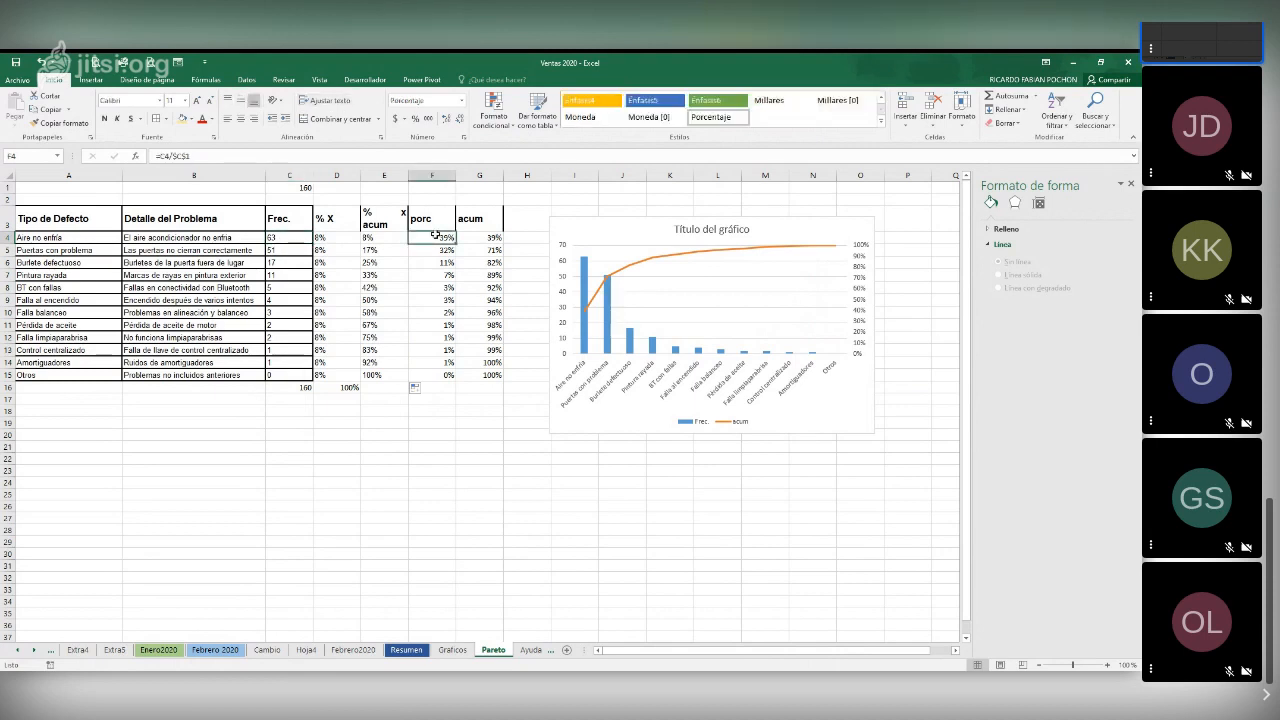
pyautogui.click(277, 237)
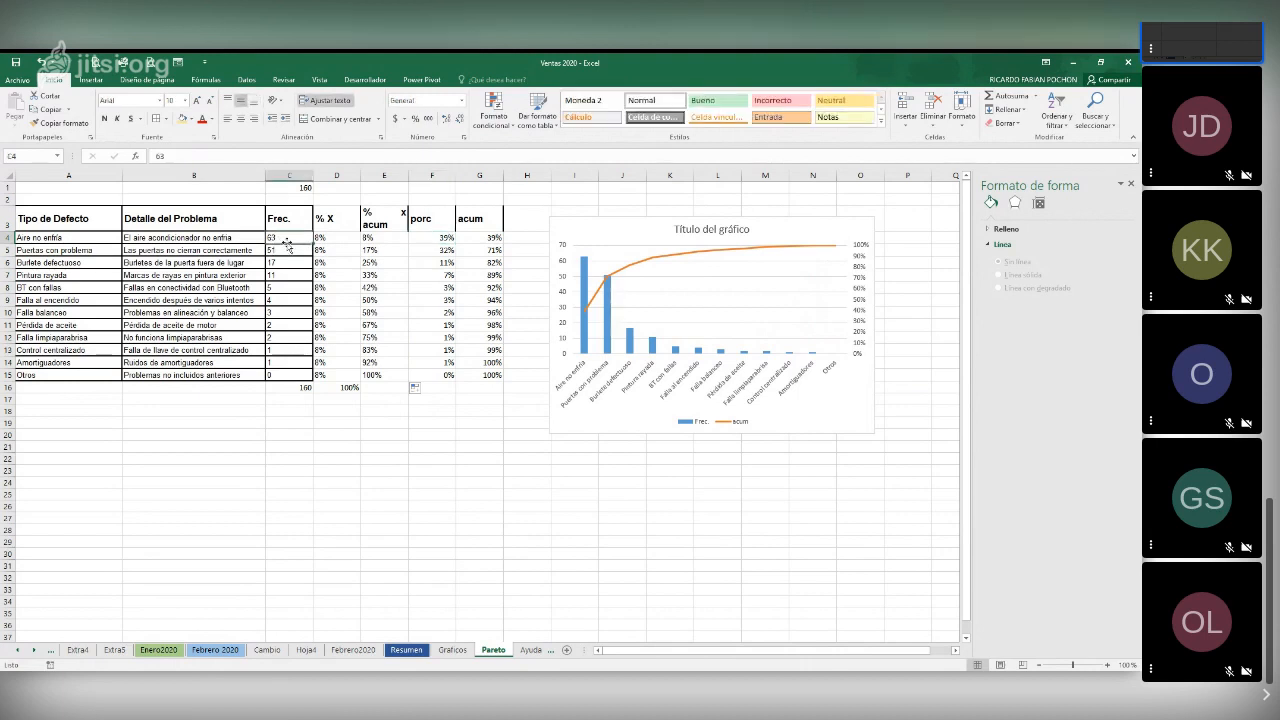
pyautogui.click(297, 387)
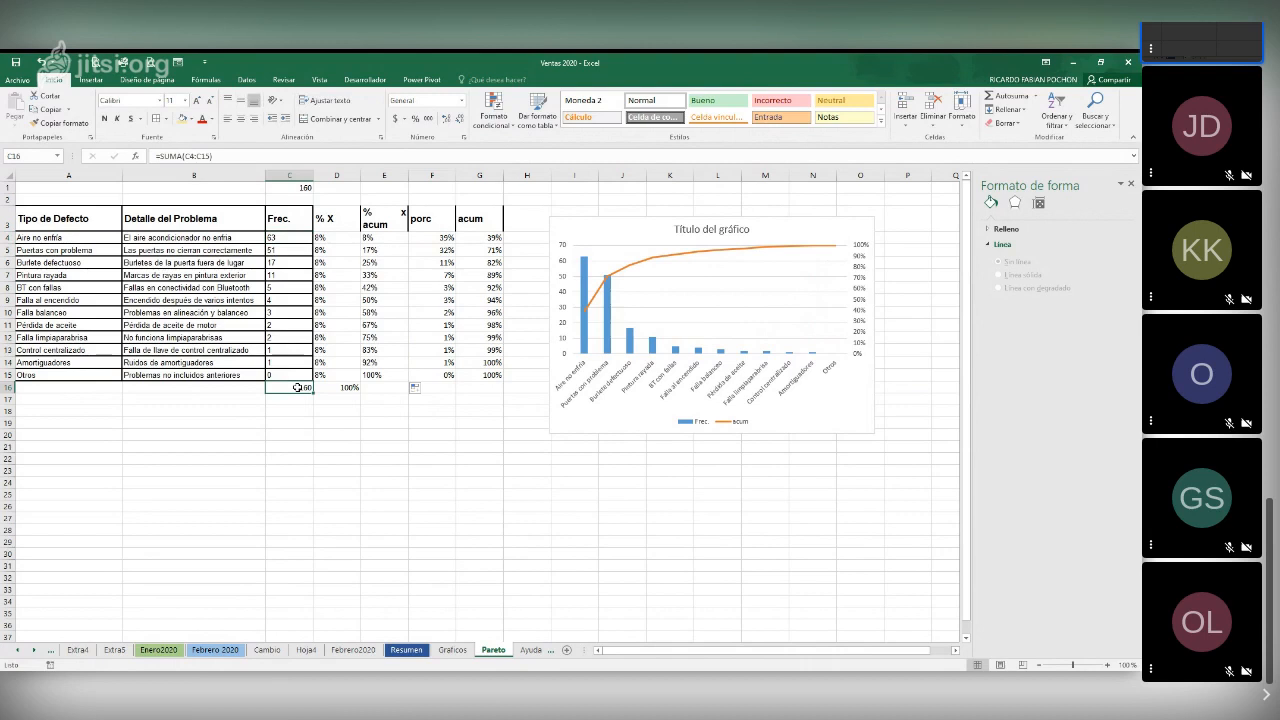
pyautogui.press('Delete')
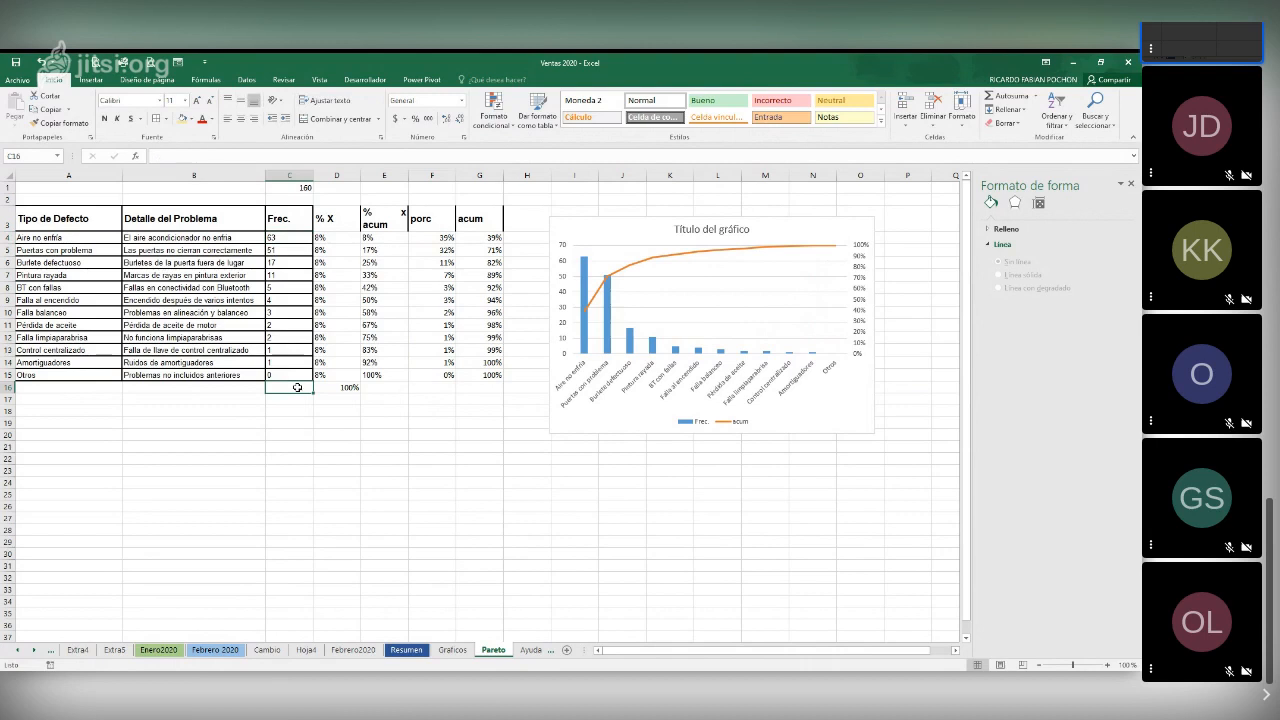
pyautogui.click(1010, 96)
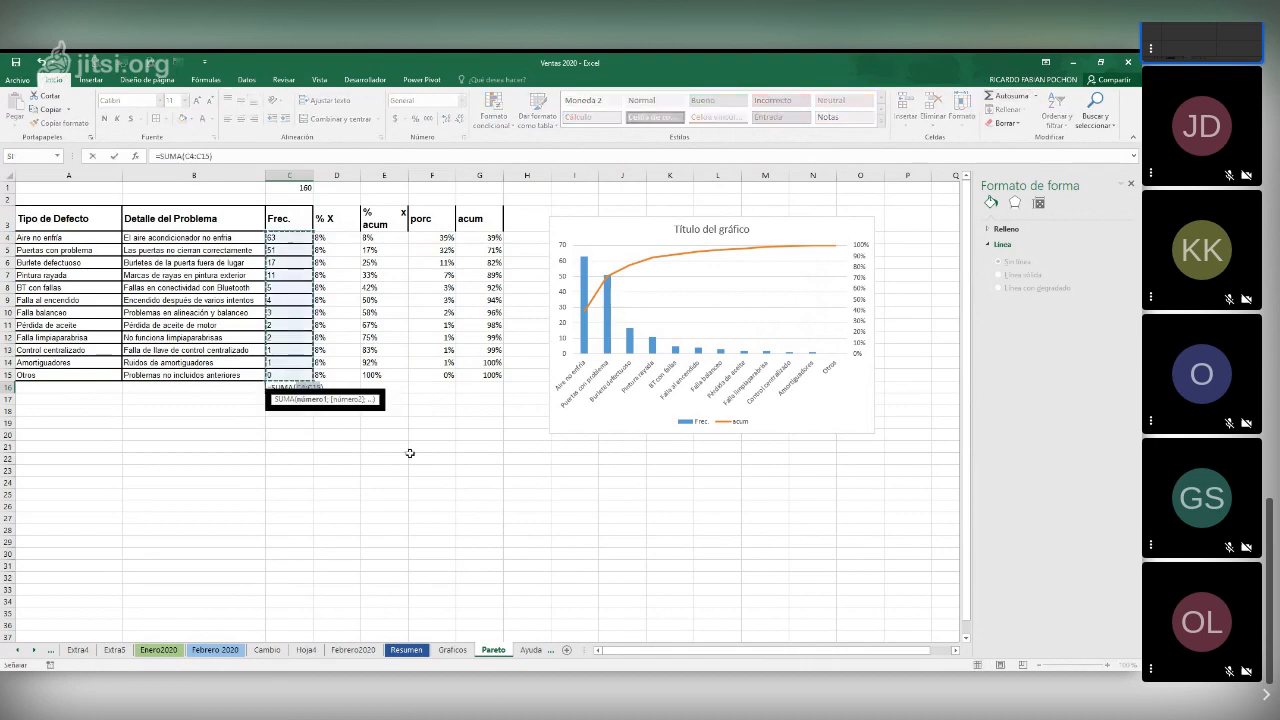
pyautogui.press('Return')
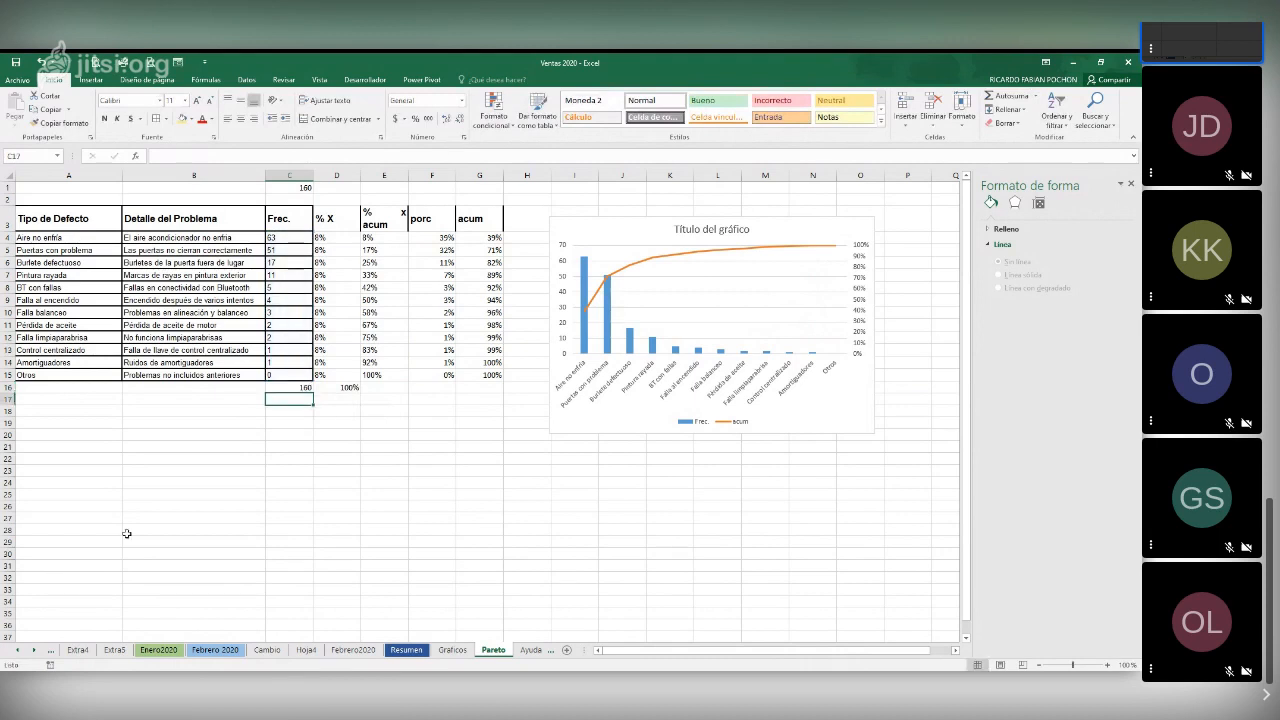
# Calculate each defect's share in the porc column with =C4/$C$16 in F4, filled down to F15
pyautogui.click(430, 234)
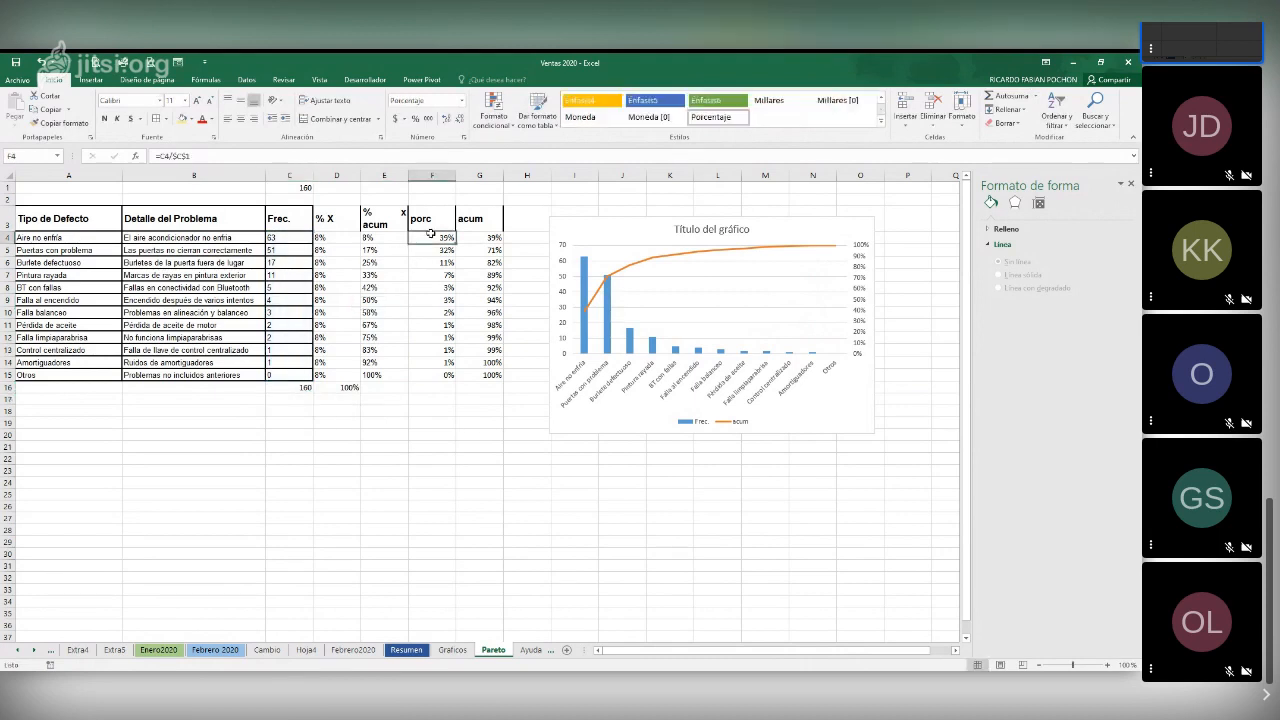
pyautogui.write('=')
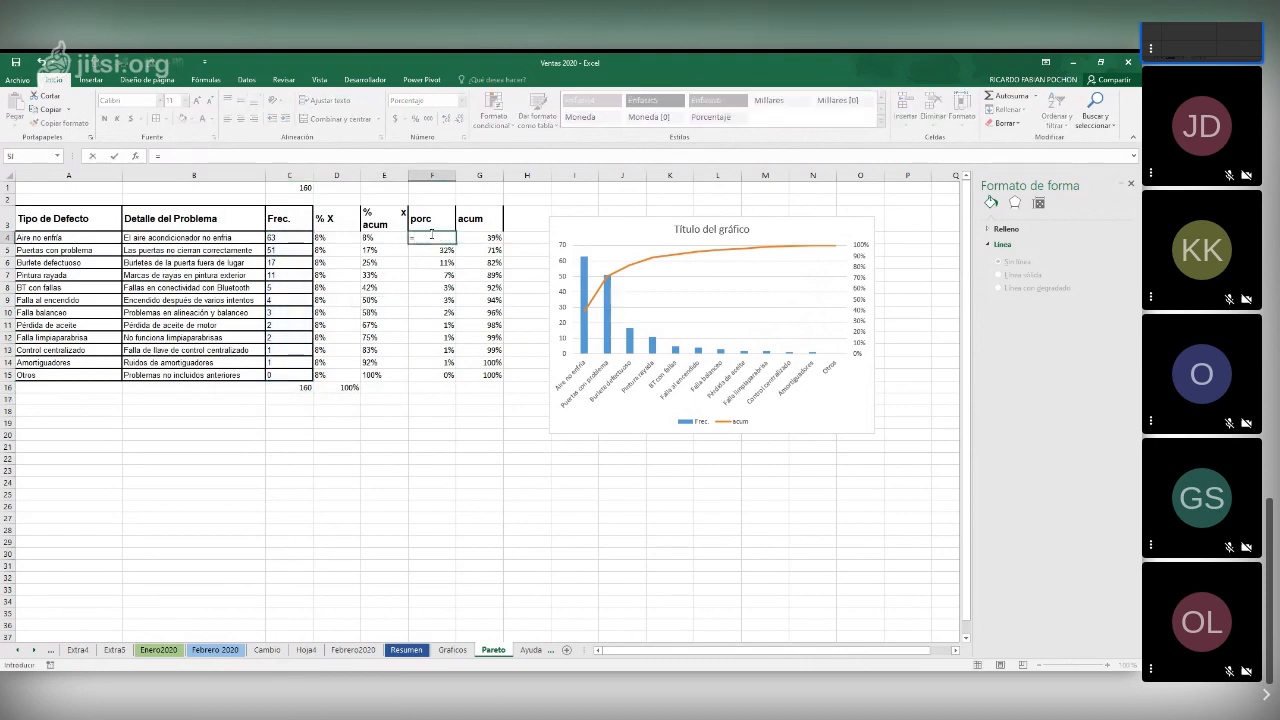
pyautogui.click(277, 241)
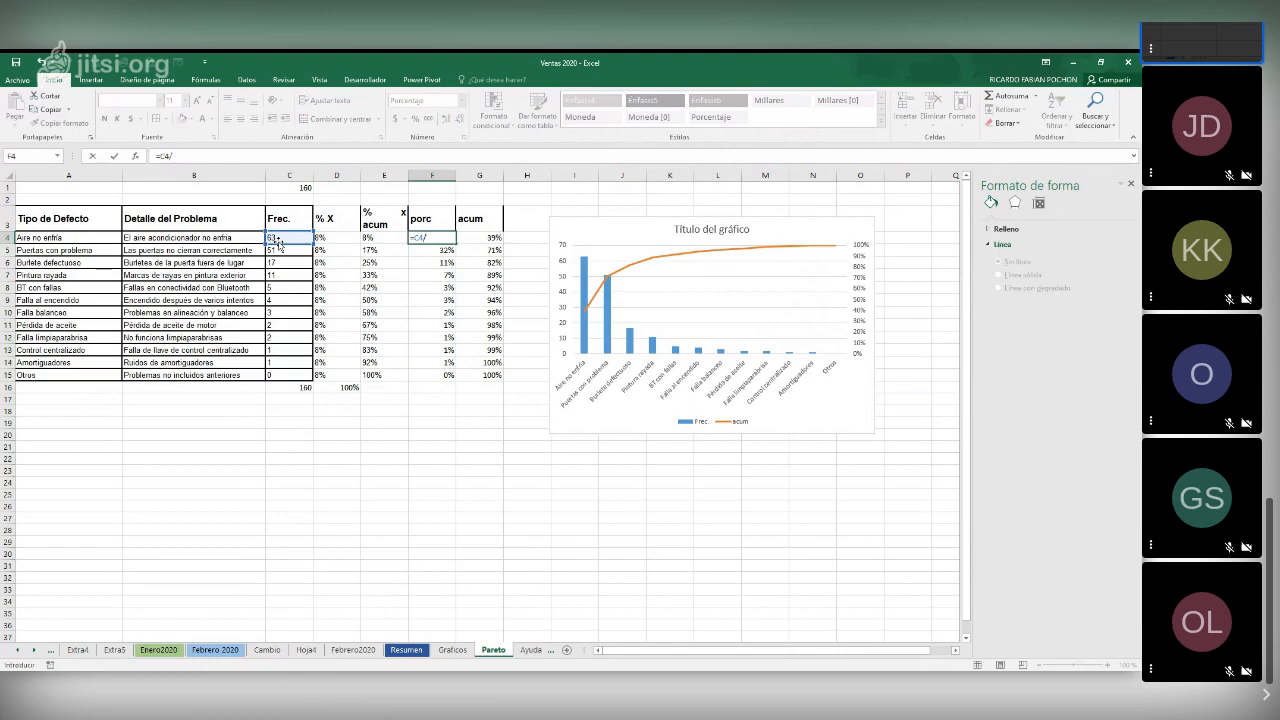
pyautogui.write('/')
pyautogui.click(303, 386)
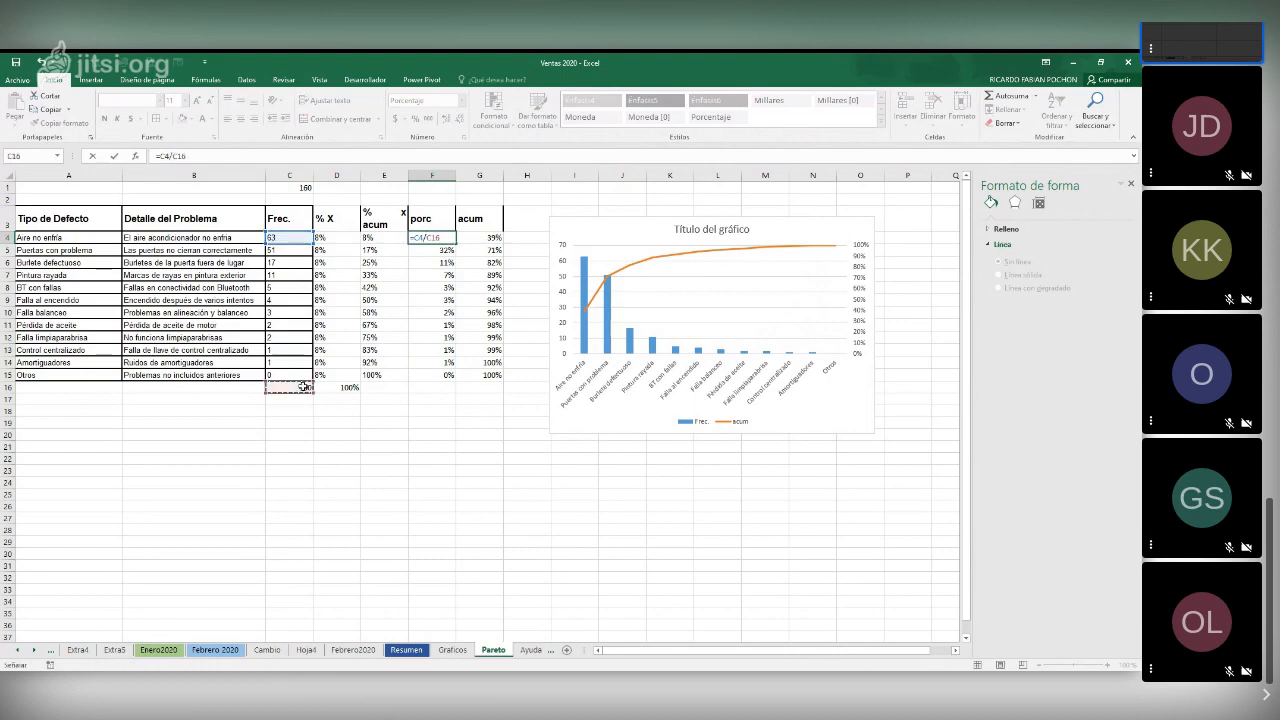
pyautogui.press('F4')
pyautogui.press('Return')
pyautogui.click(448, 238)
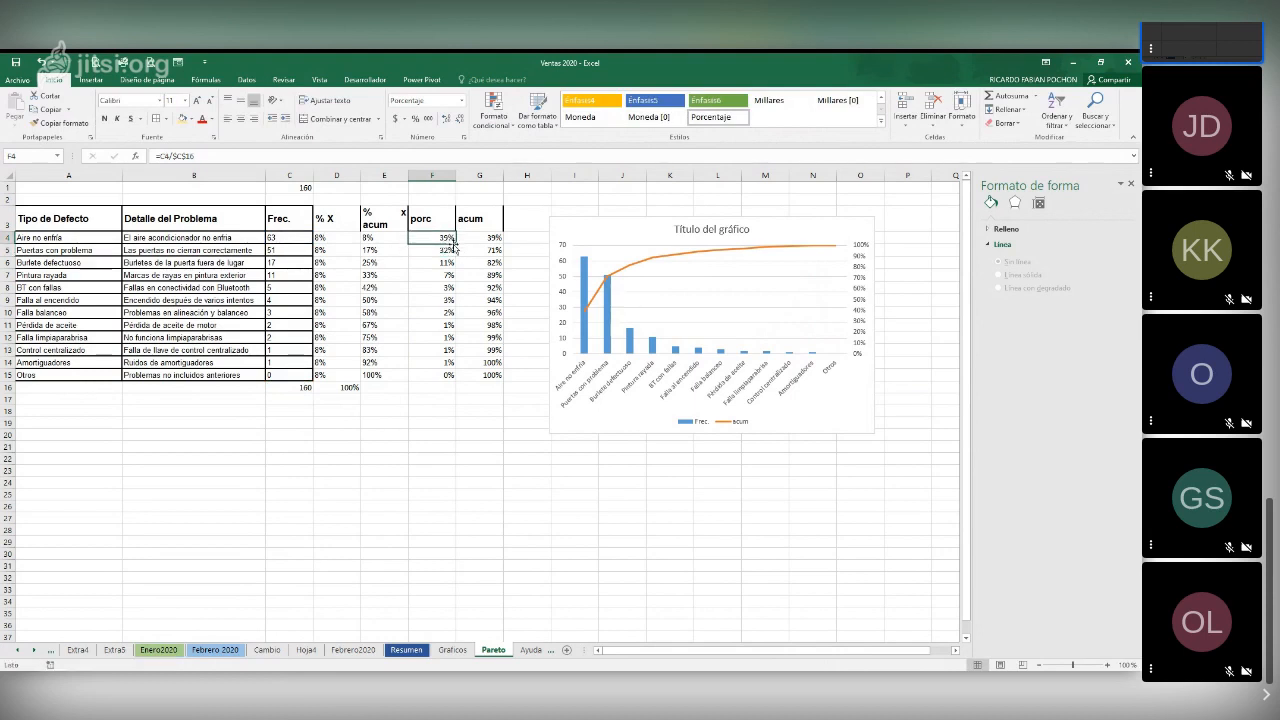
pyautogui.moveTo(454, 244); pyautogui.dragTo(450, 381)
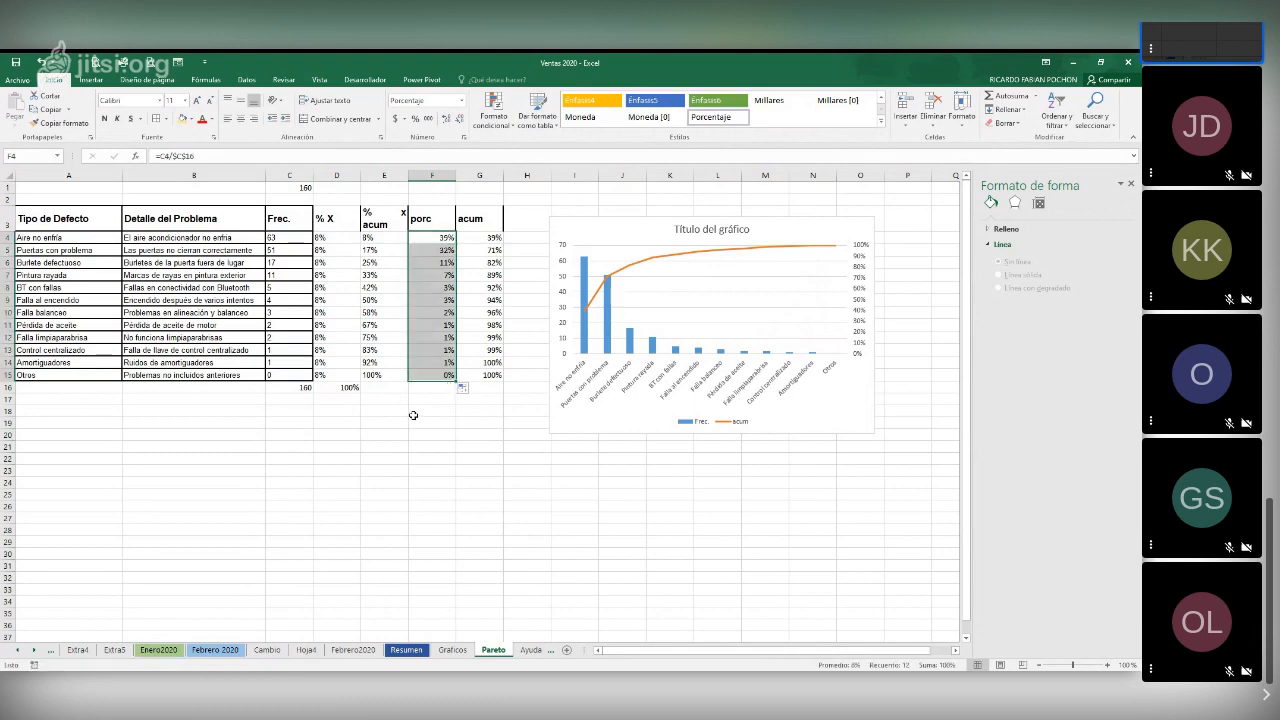
# Clear the first acum value in G4 and enter =+F4 in its place
pyautogui.click(493, 237)
pyautogui.press('Delete')
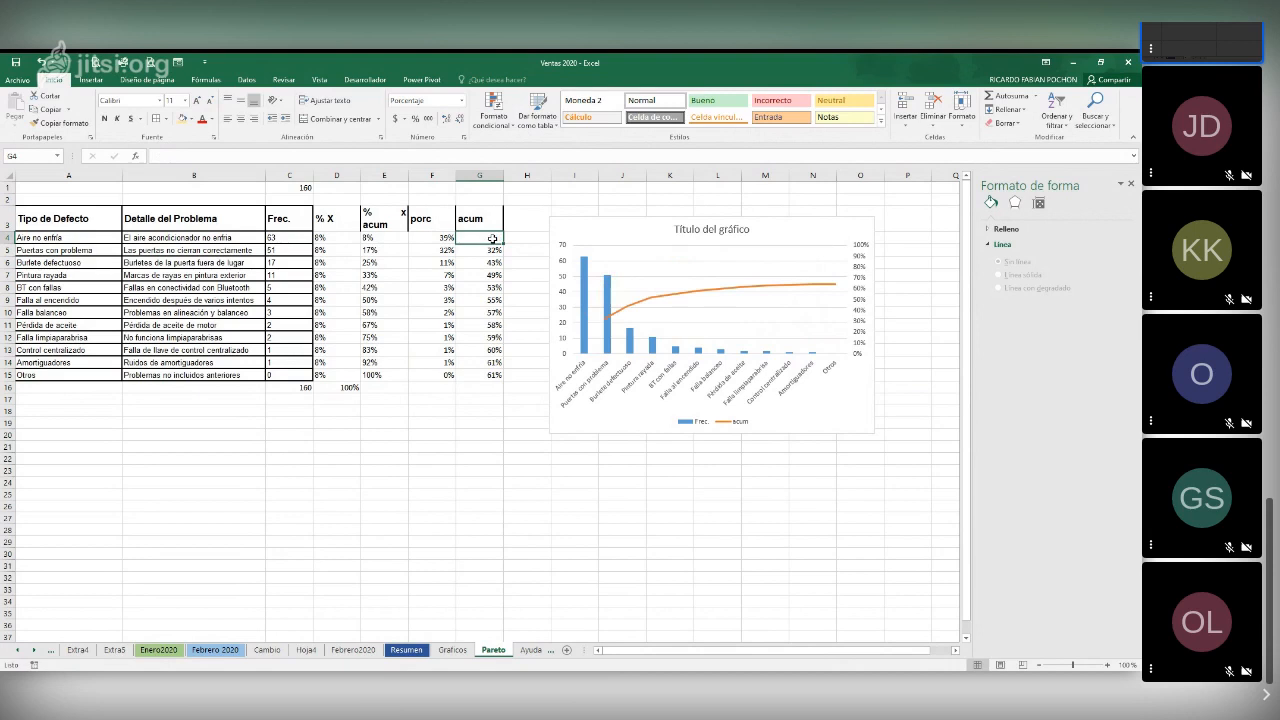
pyautogui.write('=')
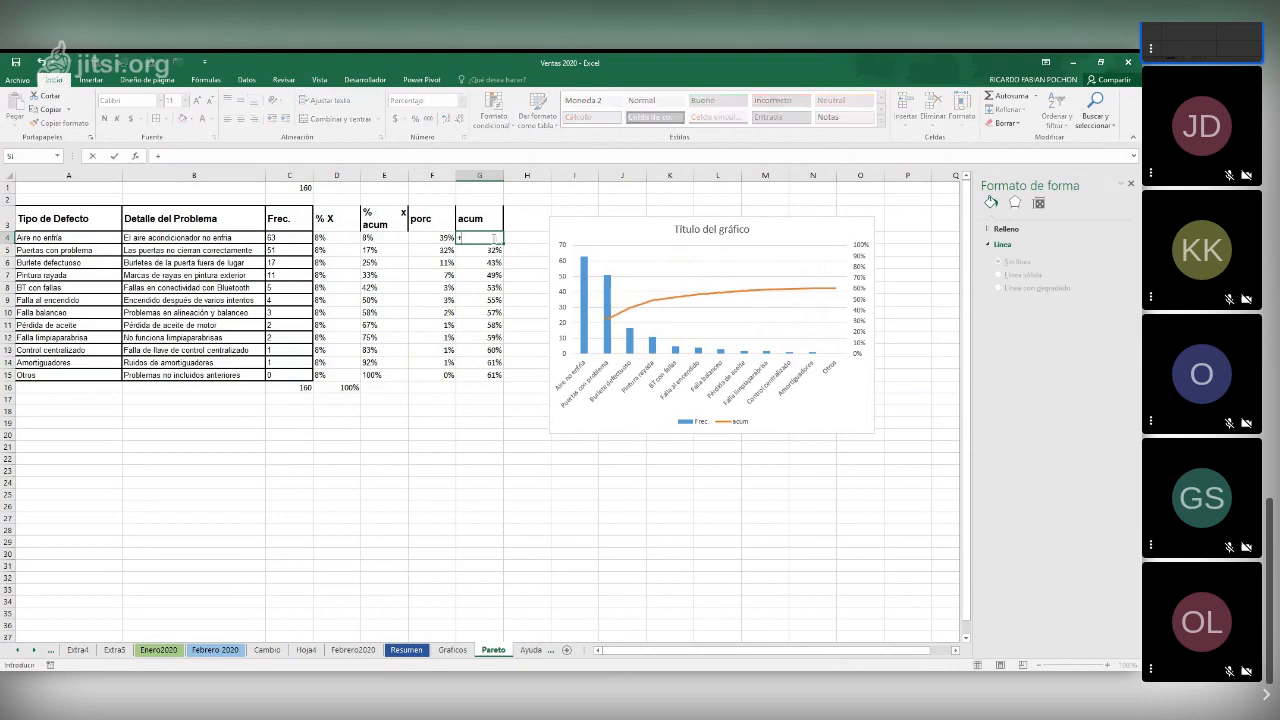
pyautogui.click(431, 240)
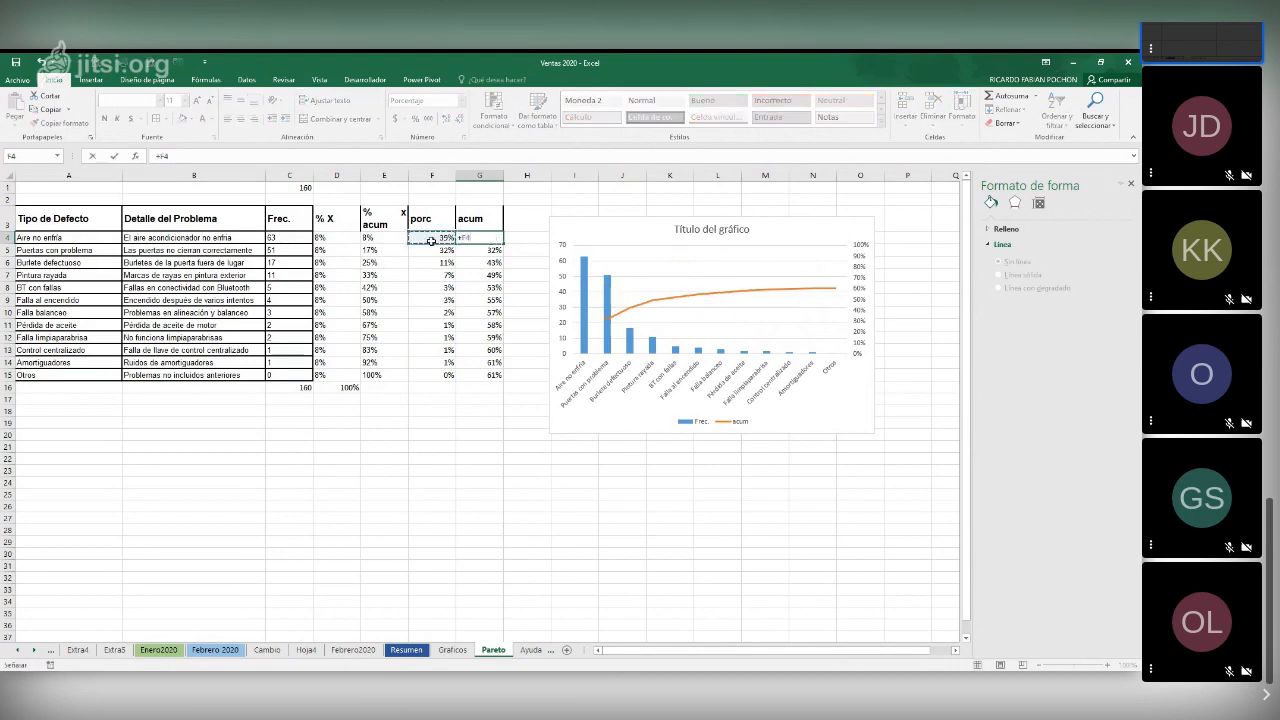
pyautogui.press('Return')
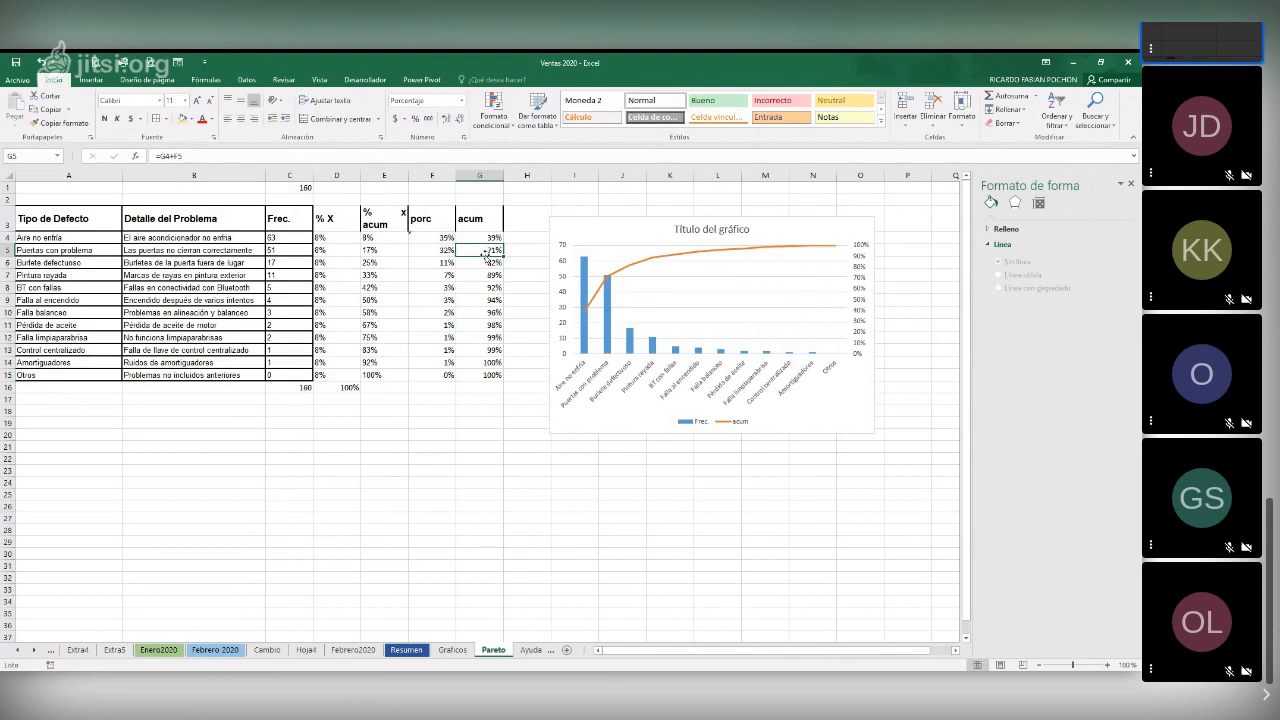
# Enter the cumulative formula =+F5+G4 in G5 and fill it down the acum column to G15
pyautogui.write('+')
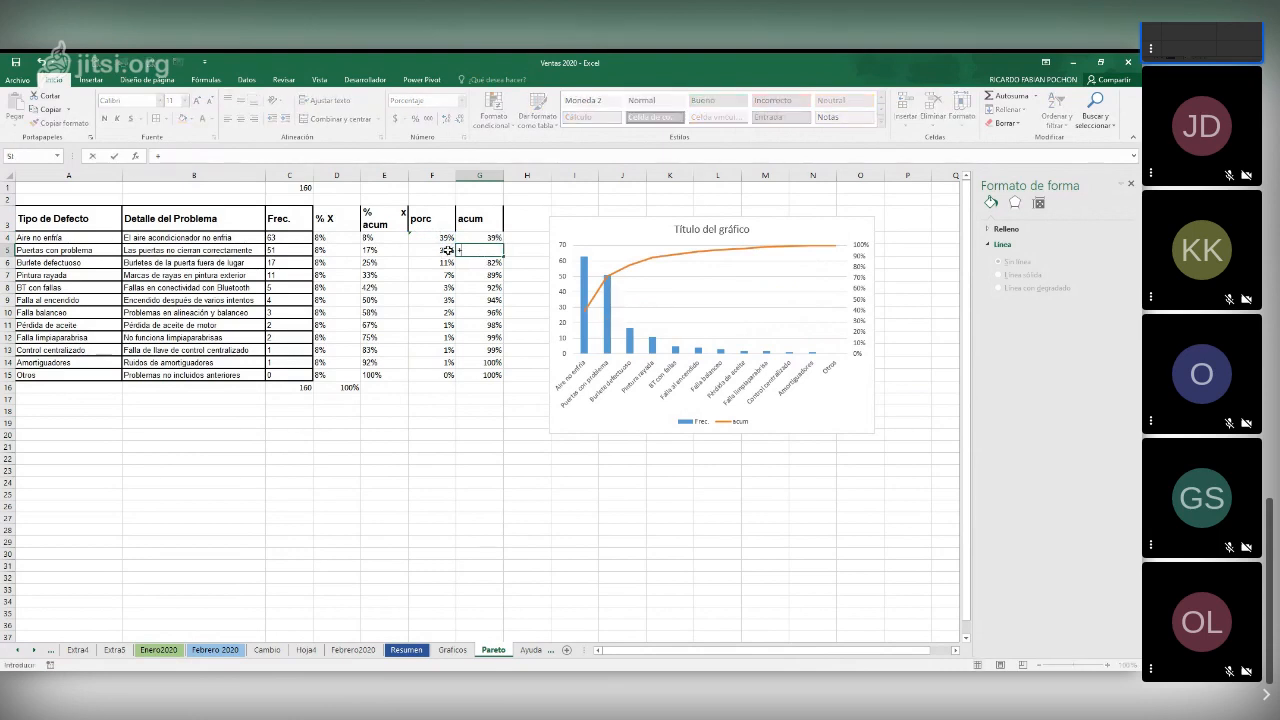
pyautogui.click(446, 250)
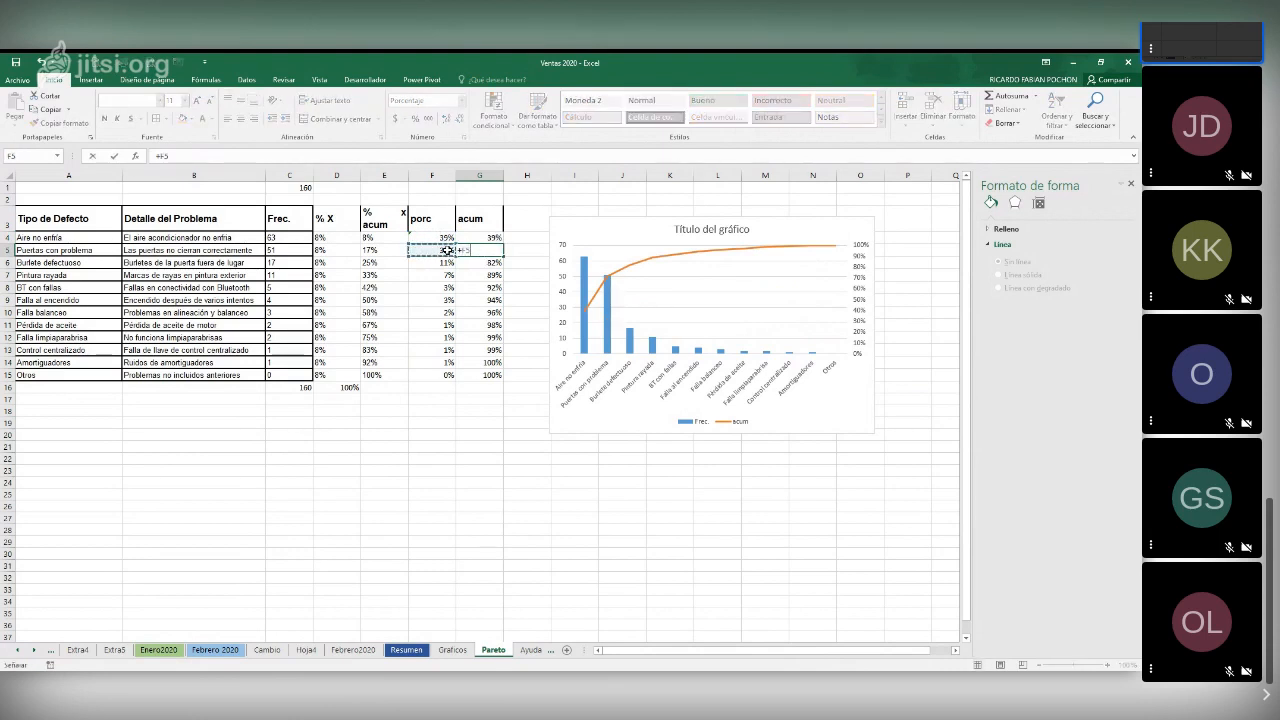
pyautogui.write('+')
pyautogui.click(486, 230)
pyautogui.click(490, 238)
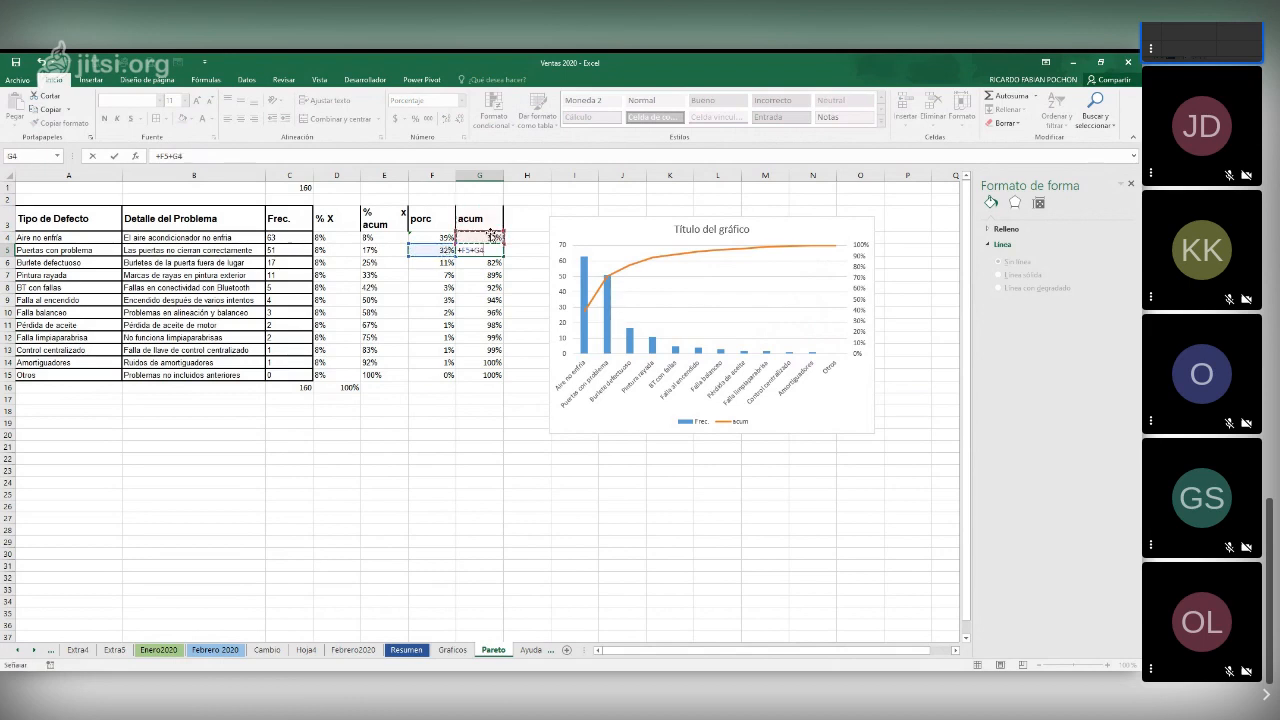
pyautogui.press('Return')
pyautogui.click(495, 251)
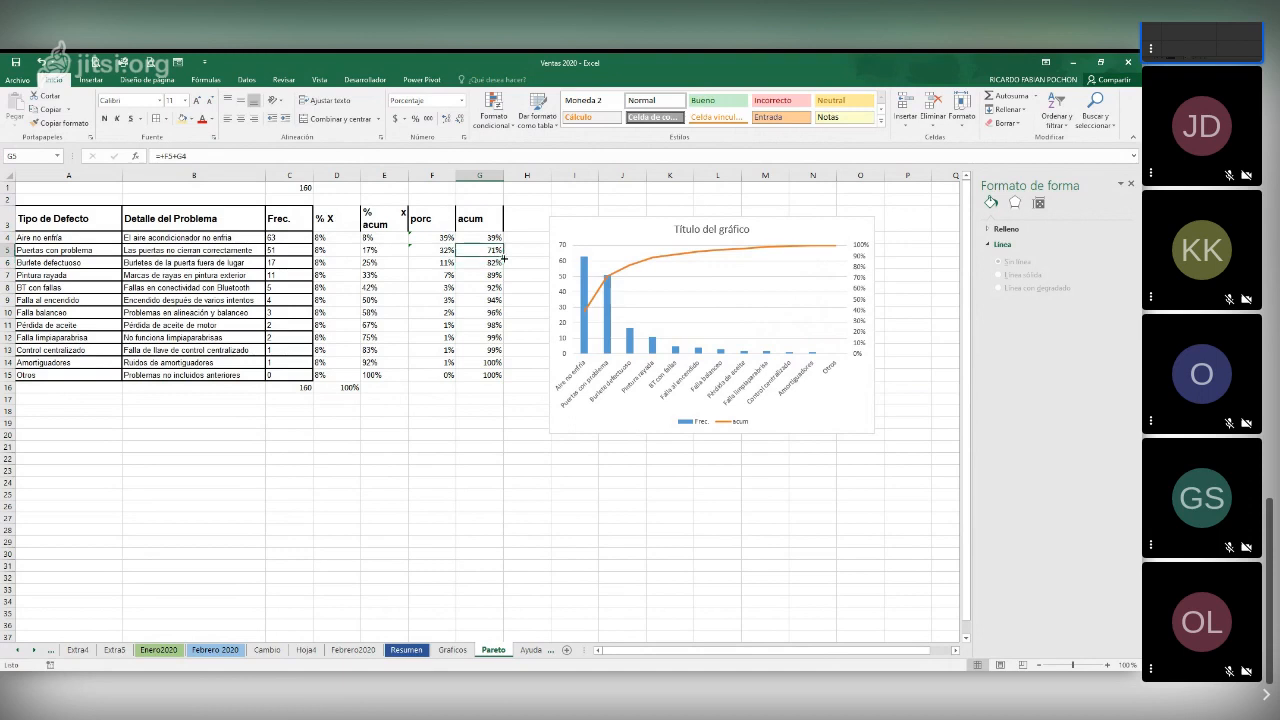
pyautogui.doubleClick(503, 256)
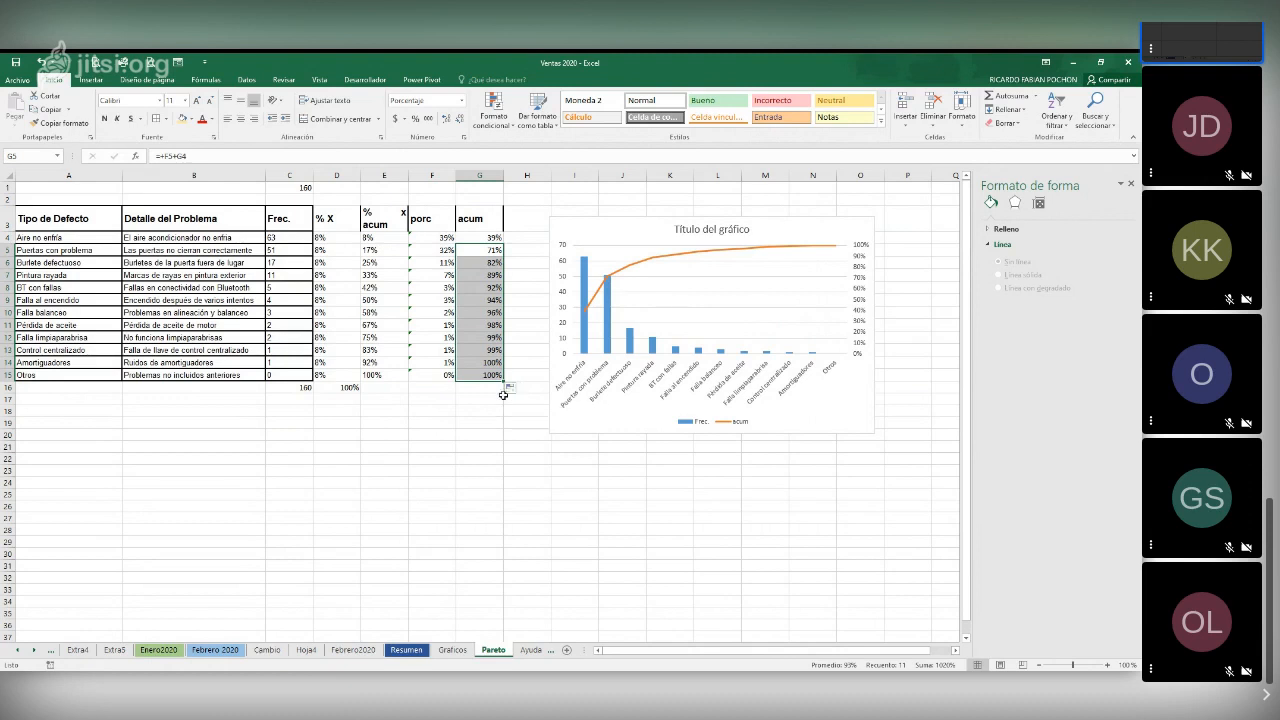
pyautogui.click(462, 470)
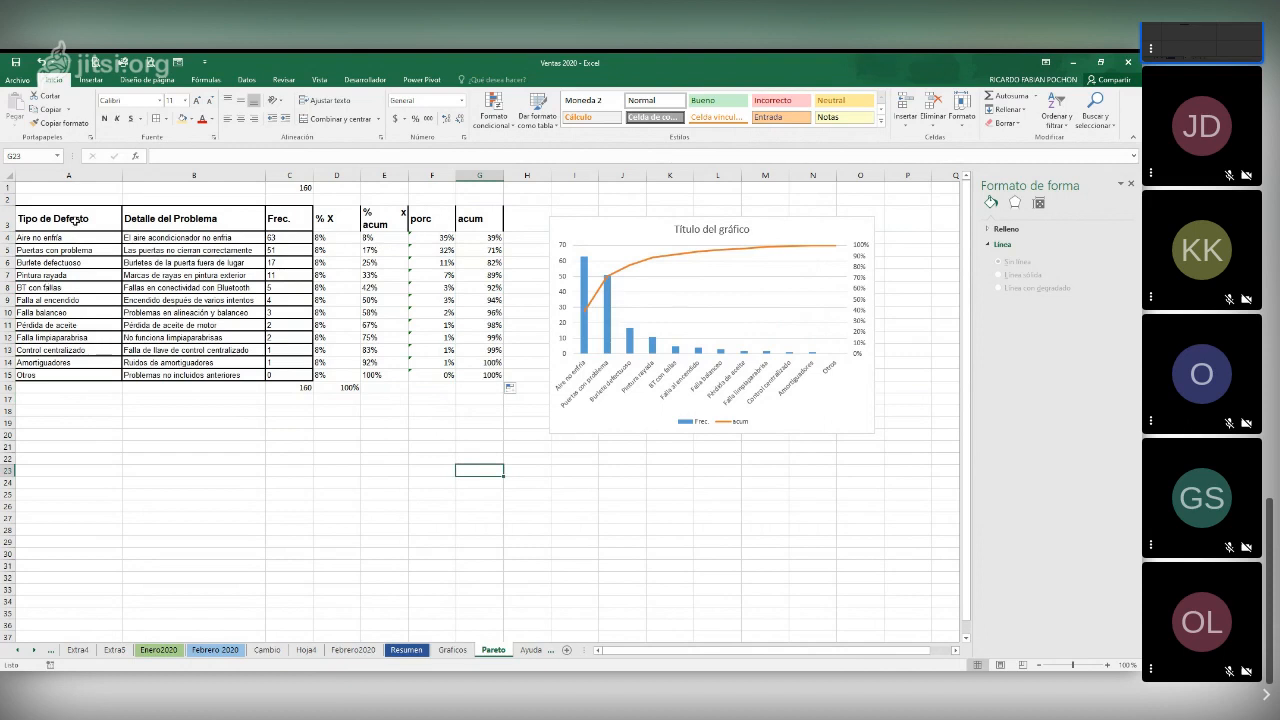
# Try a 2-D clustered column chart from A3:A14, C3:C15 and G3:G15, placed below the existing Pareto chart
pyautogui.moveTo(73, 218); pyautogui.dragTo(73, 362)
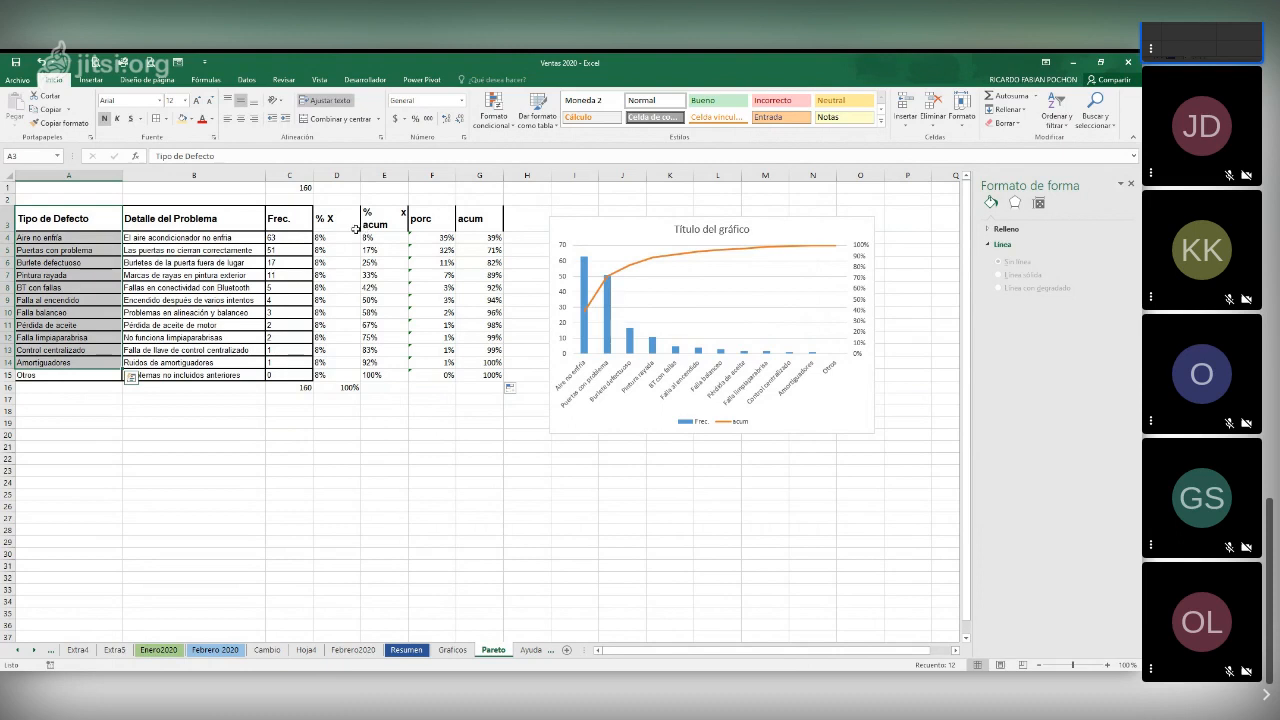
pyautogui.moveTo(285, 215); pyautogui.dragTo(300, 375)
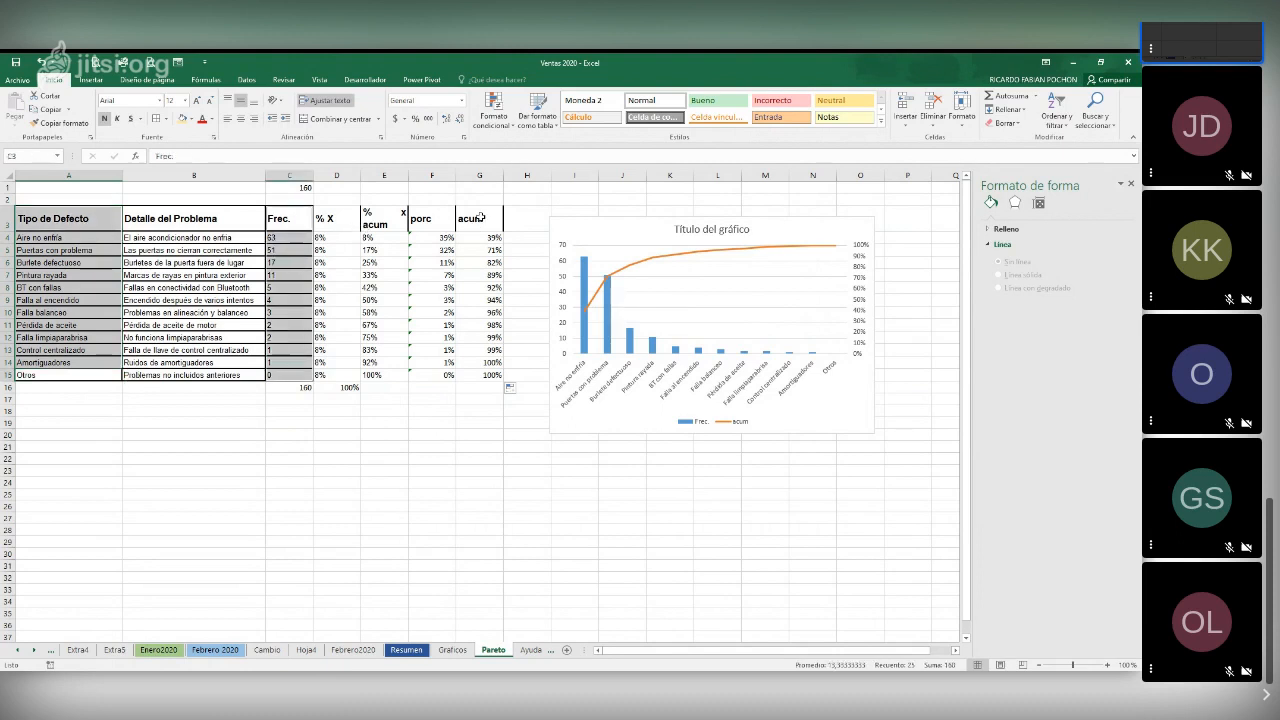
pyautogui.moveTo(480, 217); pyautogui.dragTo(499, 372)
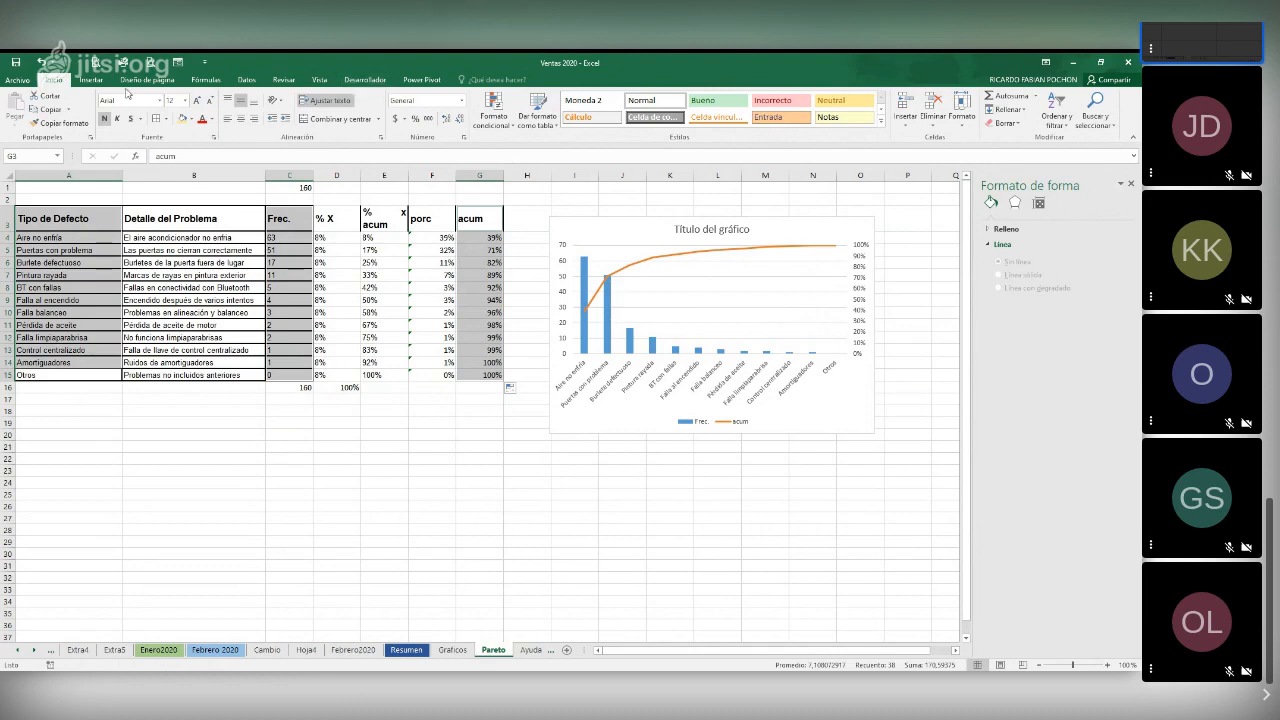
pyautogui.click(93, 80)
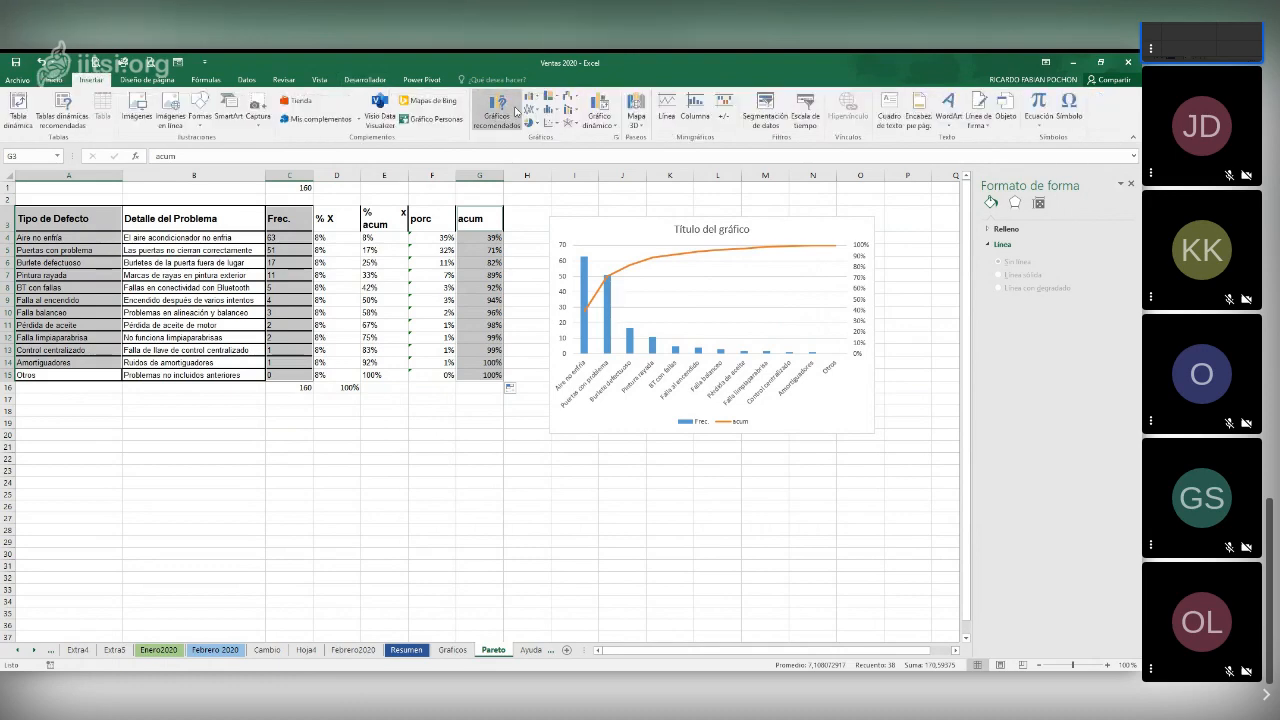
pyautogui.click(530, 98)
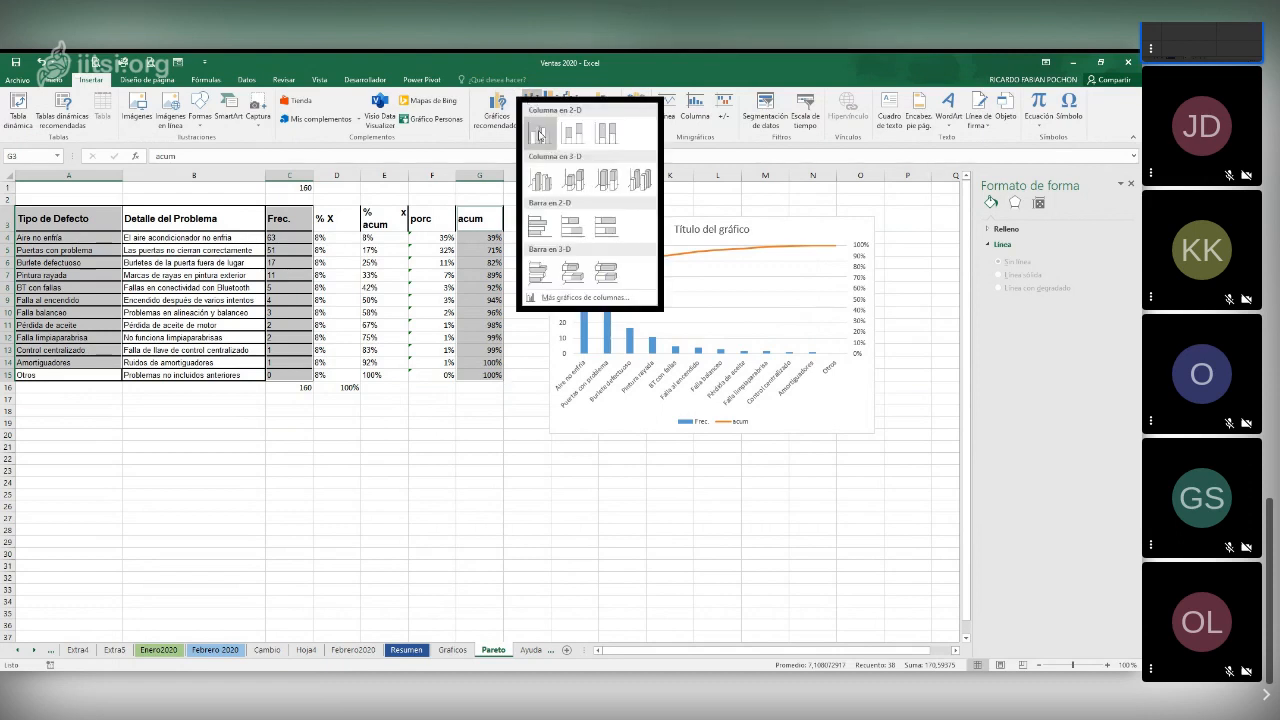
pyautogui.click(540, 135)
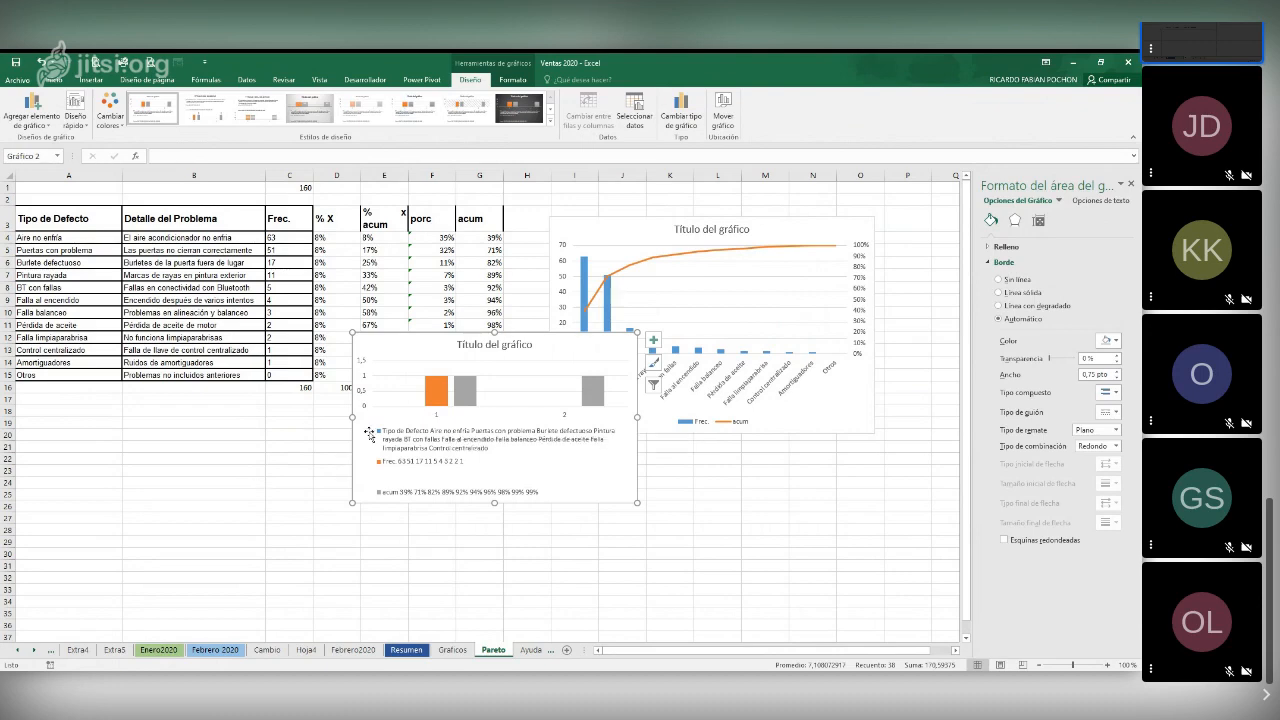
pyautogui.moveTo(548, 343); pyautogui.dragTo(562, 442)
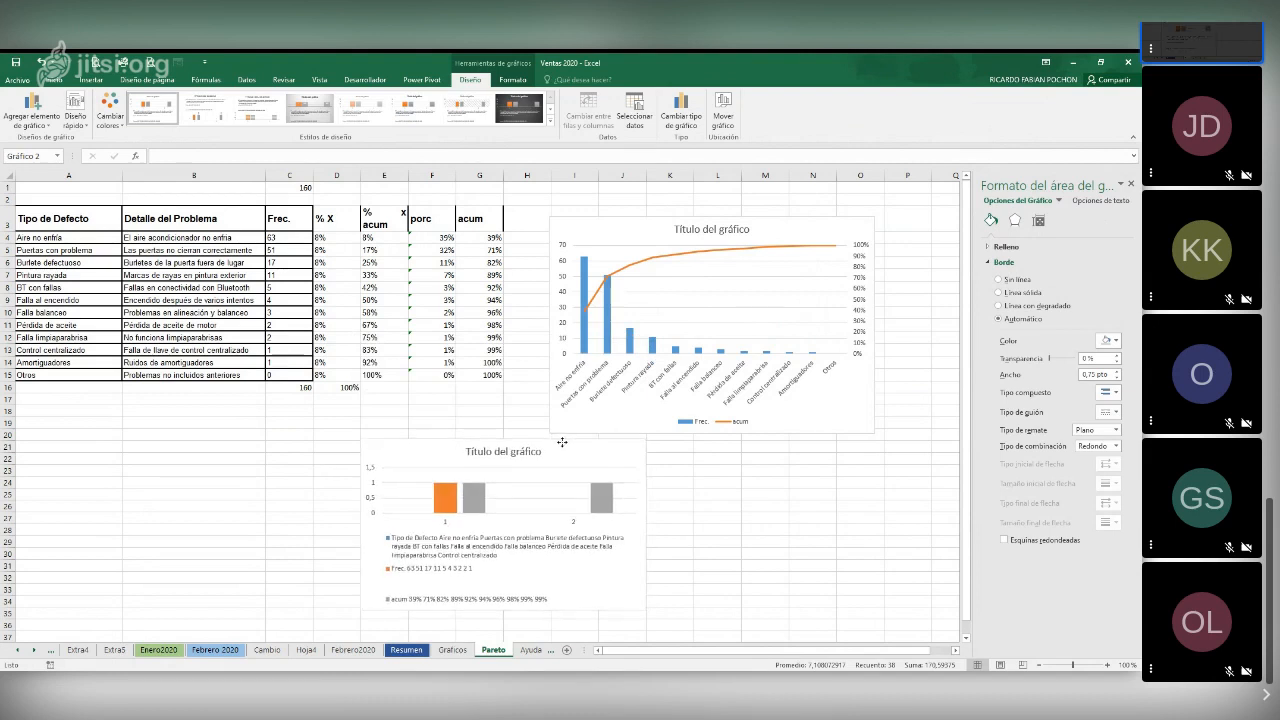
pyautogui.click(562, 442)
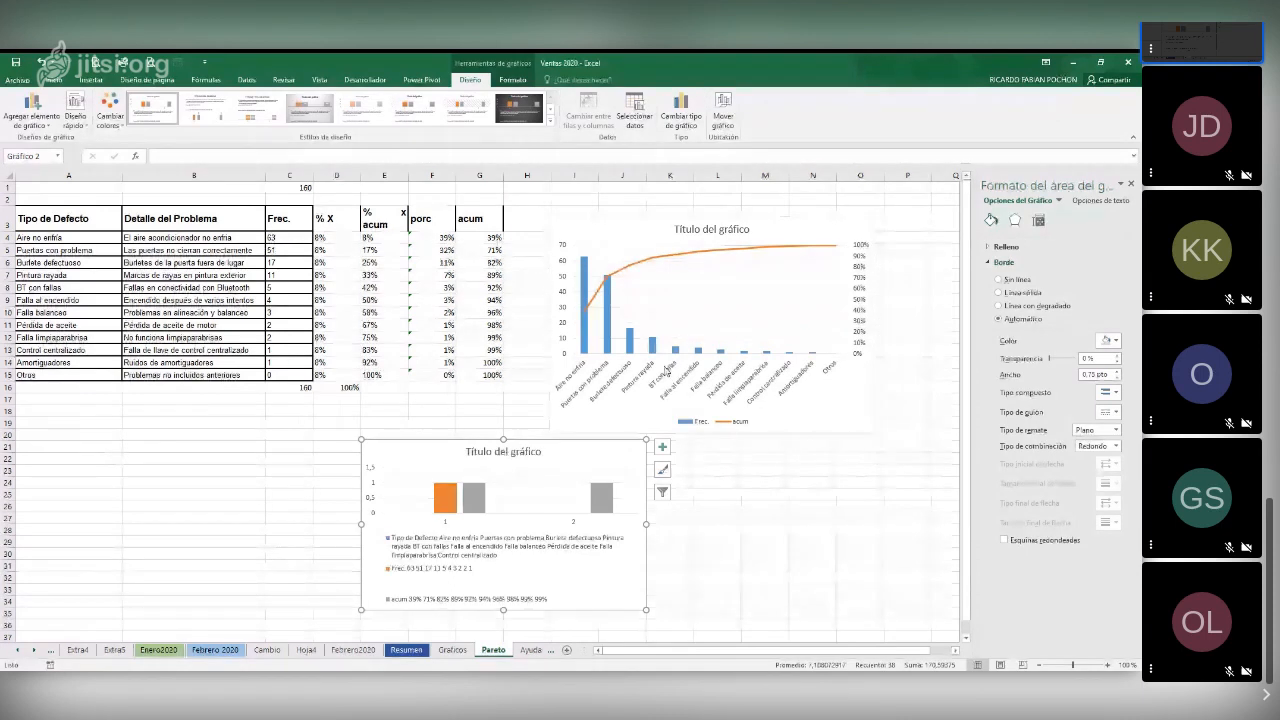
# Remove the Tipo de Defecto series from the new chart and use A4:A14 as its horizontal axis labels
pyautogui.click(634, 112)
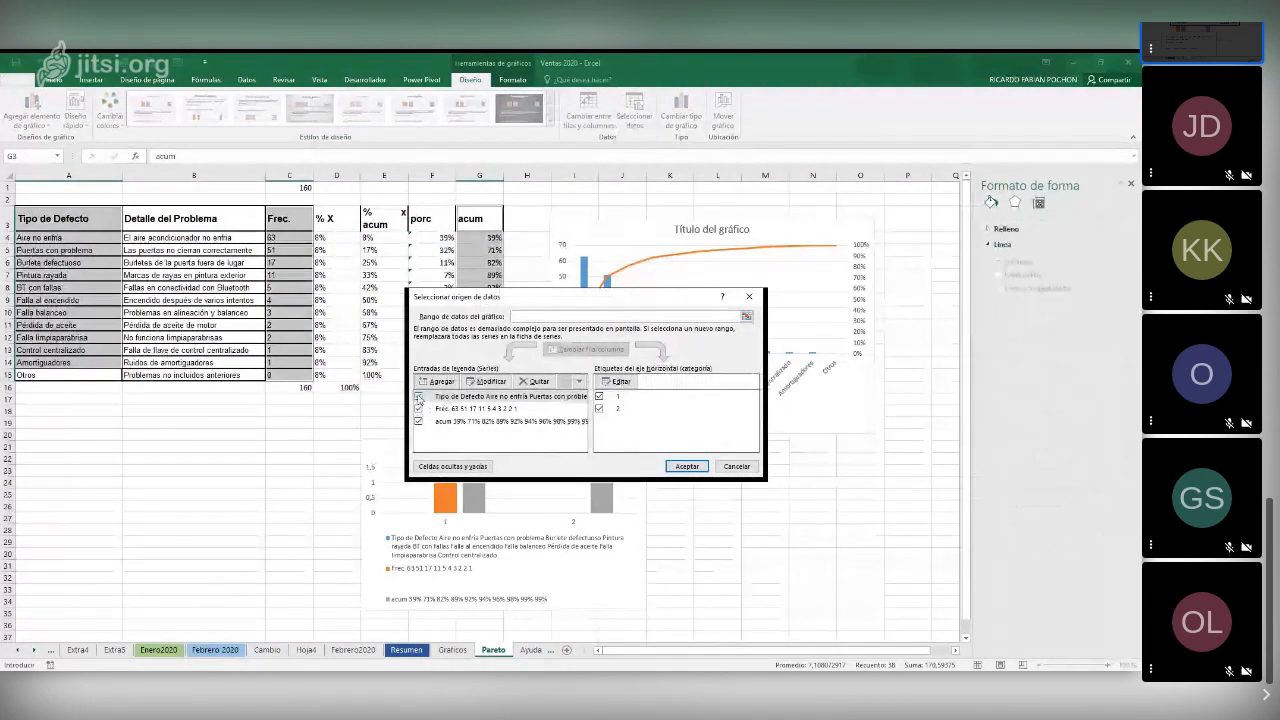
pyautogui.click(440, 398)
pyautogui.click(533, 381)
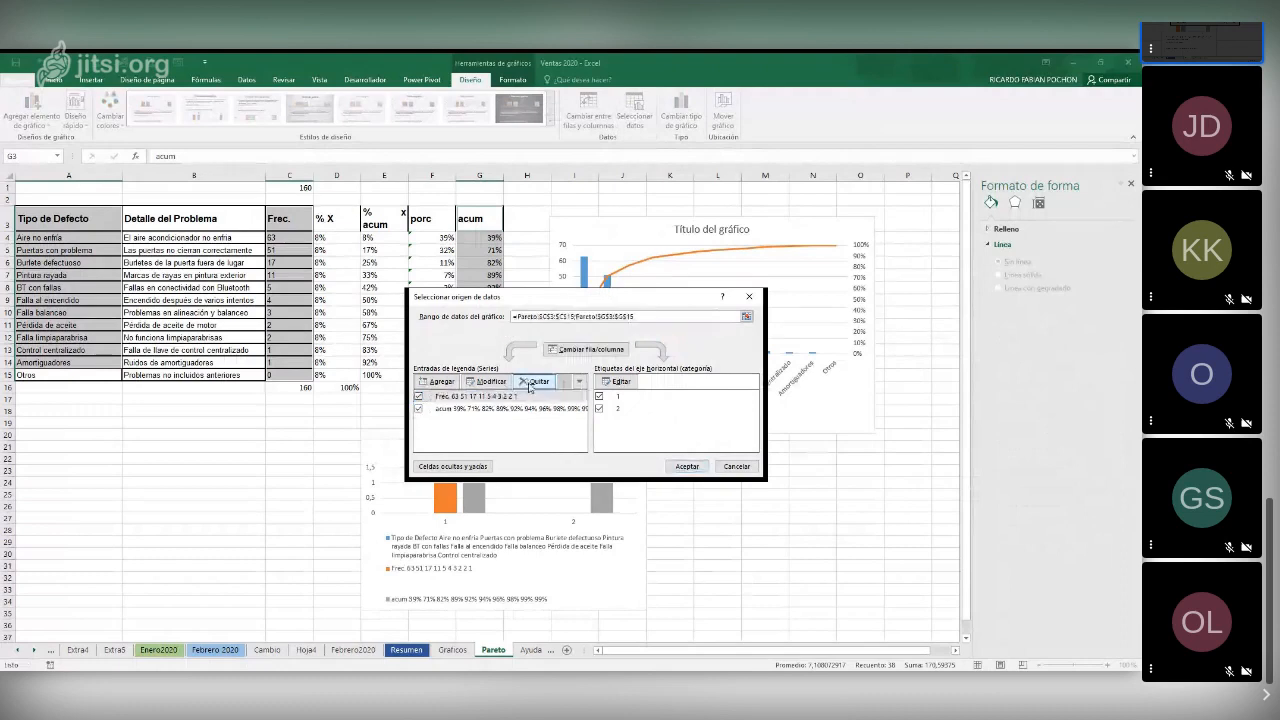
pyautogui.click(622, 382)
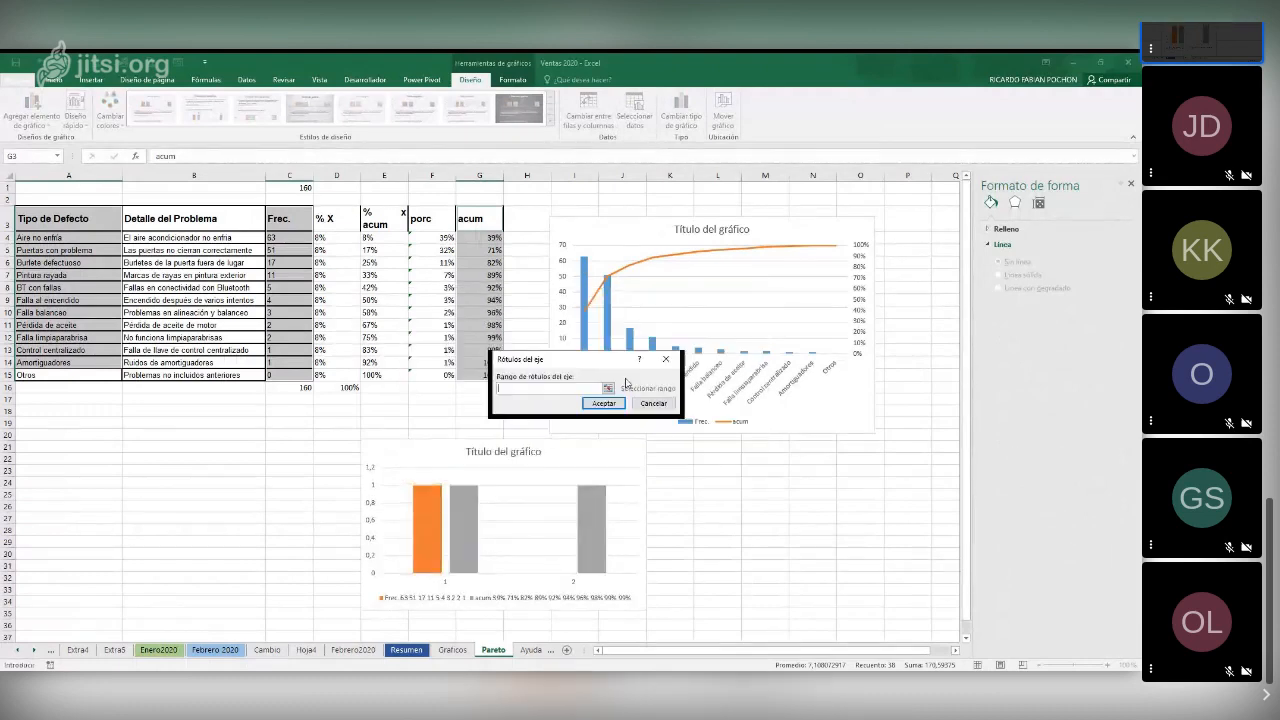
pyautogui.click(105, 236)
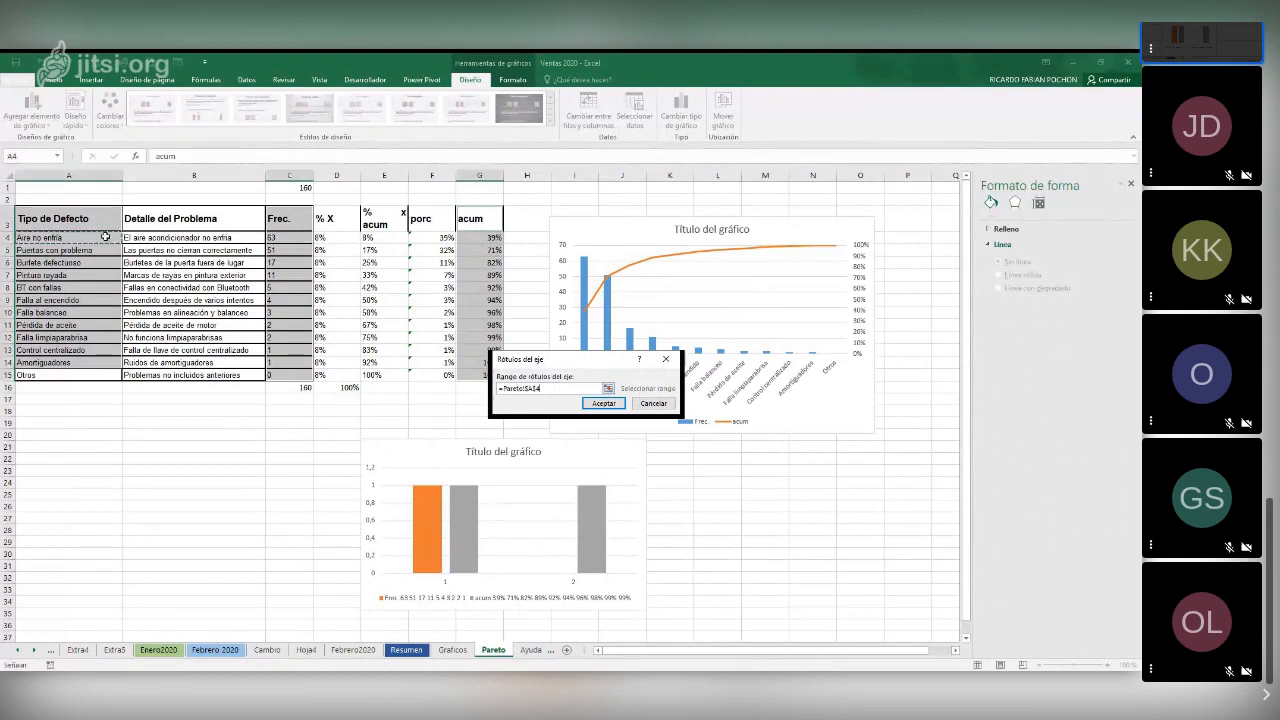
pyautogui.moveTo(105, 236); pyautogui.dragTo(95, 364)
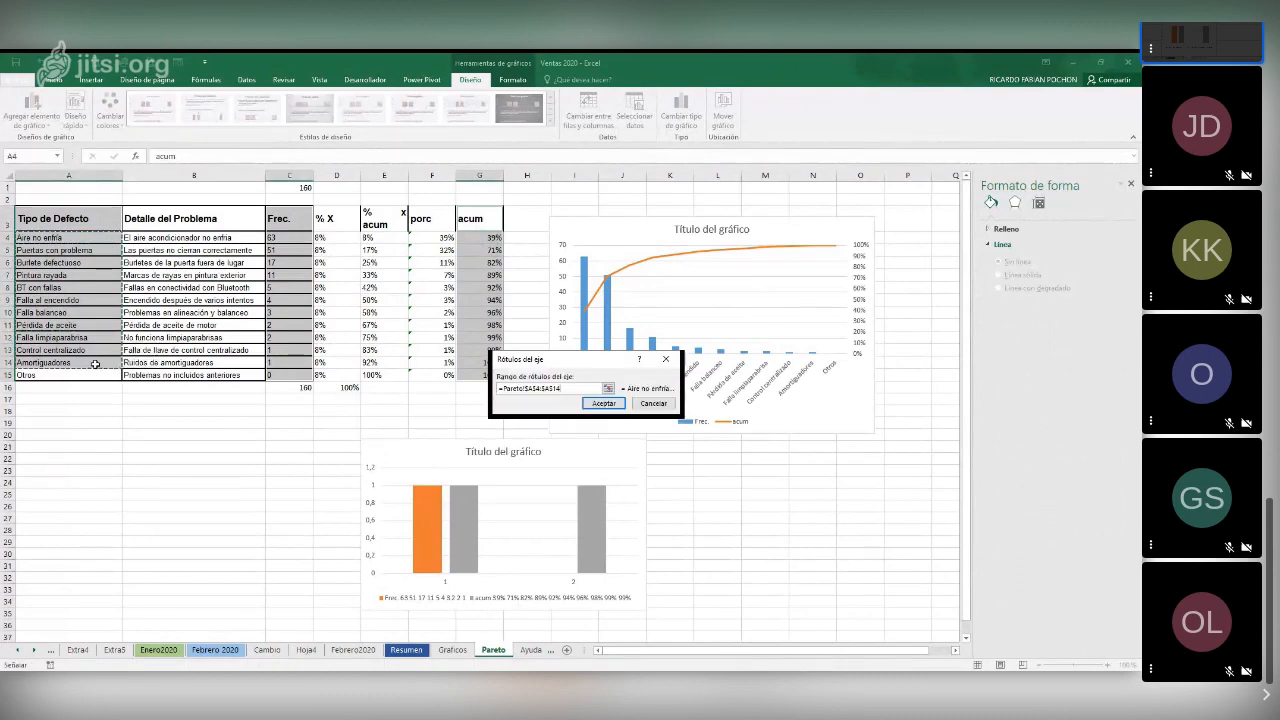
pyautogui.click(604, 404)
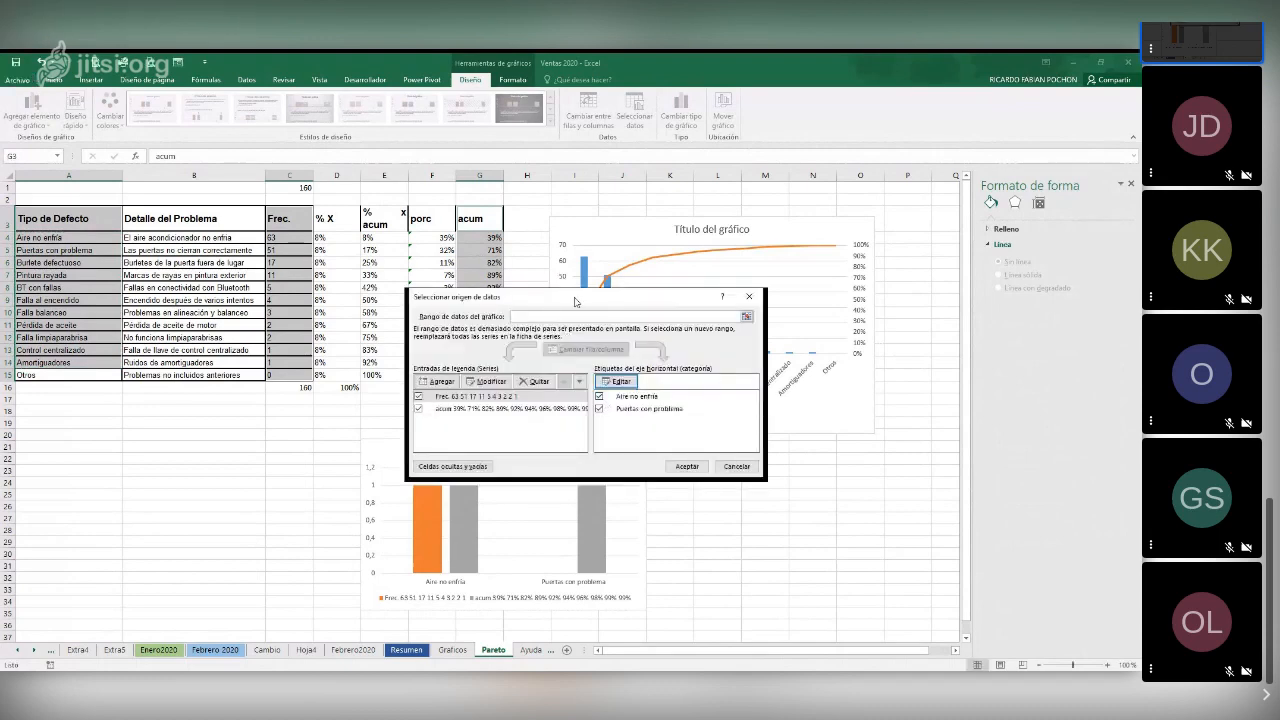
pyautogui.moveTo(574, 299); pyautogui.dragTo(737, 269)
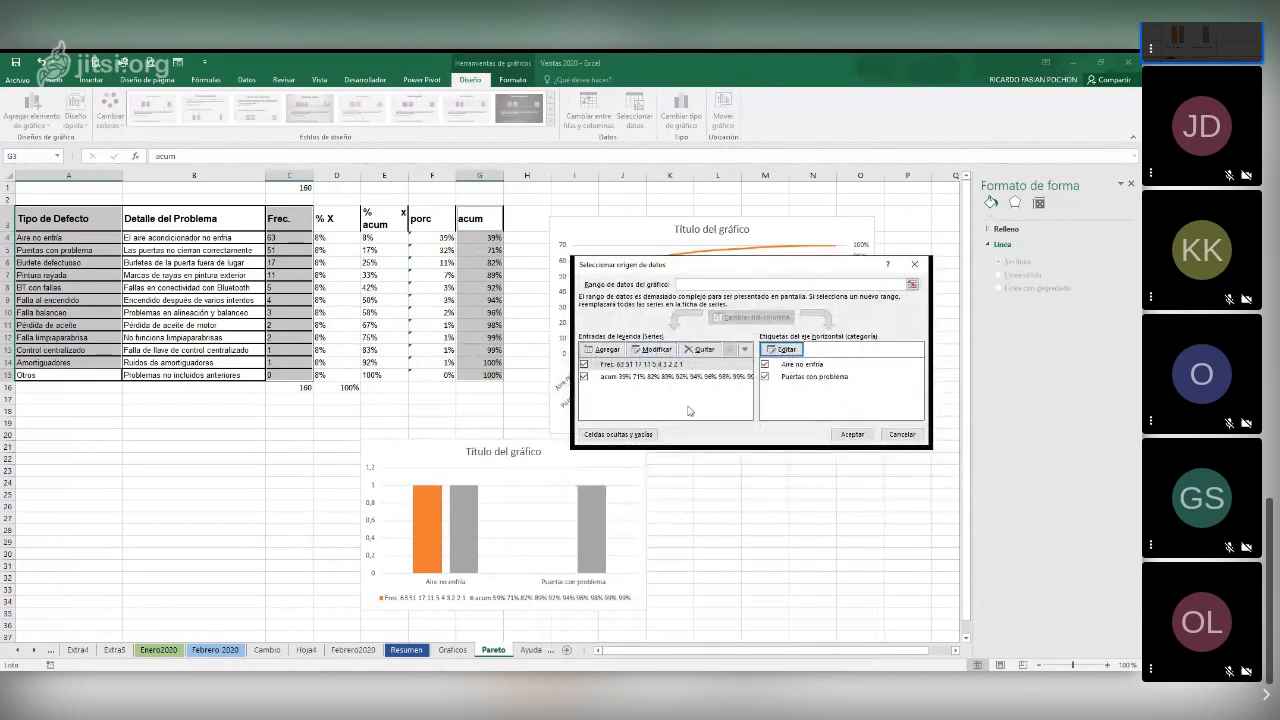
pyautogui.click(853, 435)
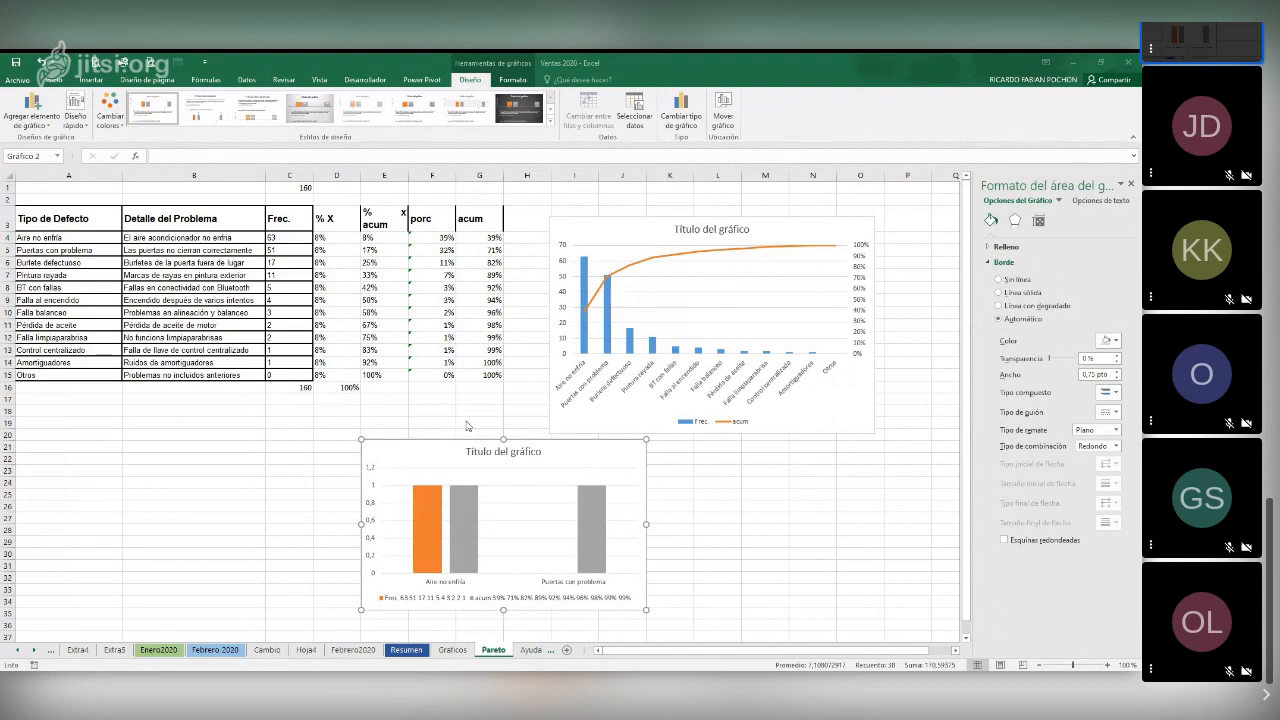
# Change the new chart to a clustered column and line combination, with Frec. as columns and acum as a line
pyautogui.click(384, 433)
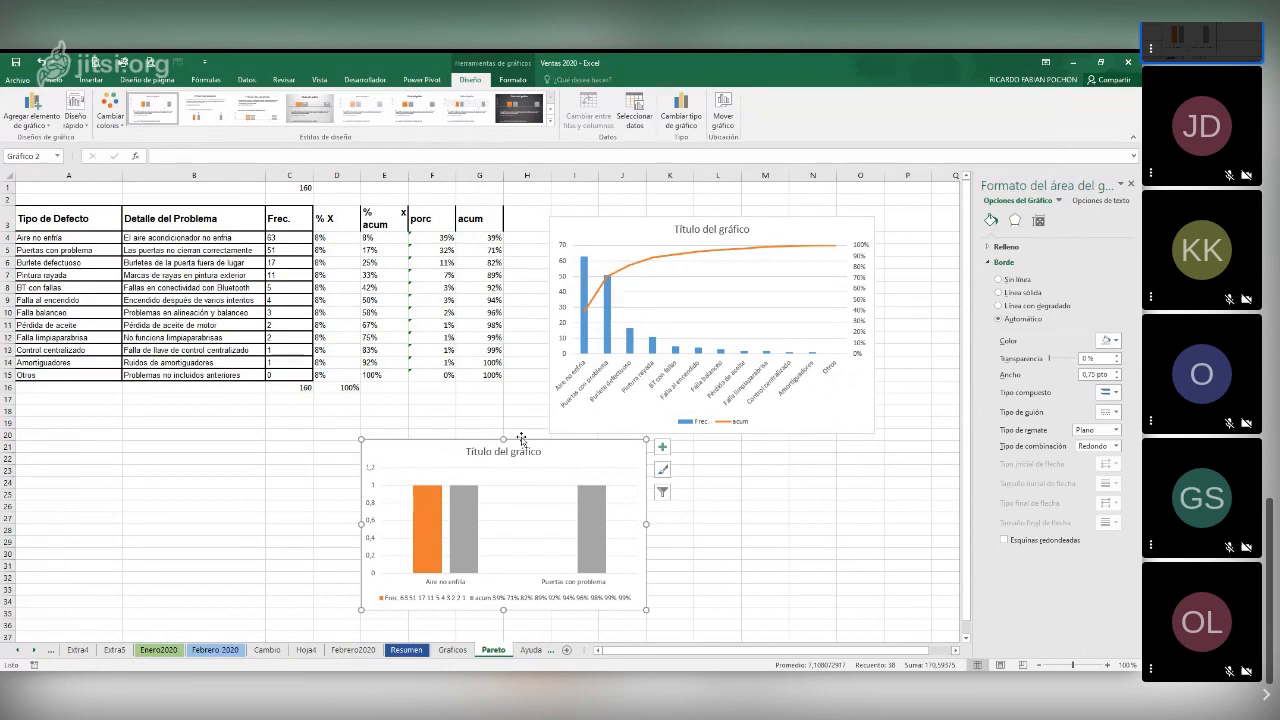
pyautogui.click(679, 122)
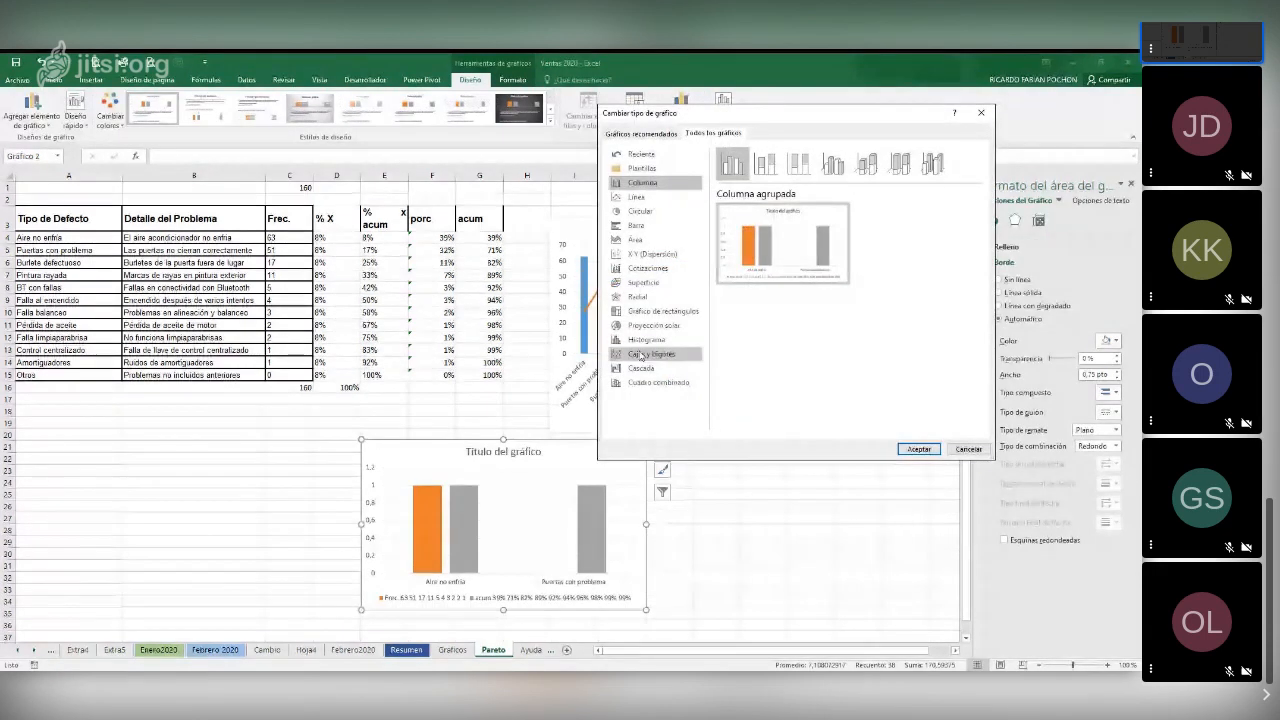
pyautogui.click(636, 384)
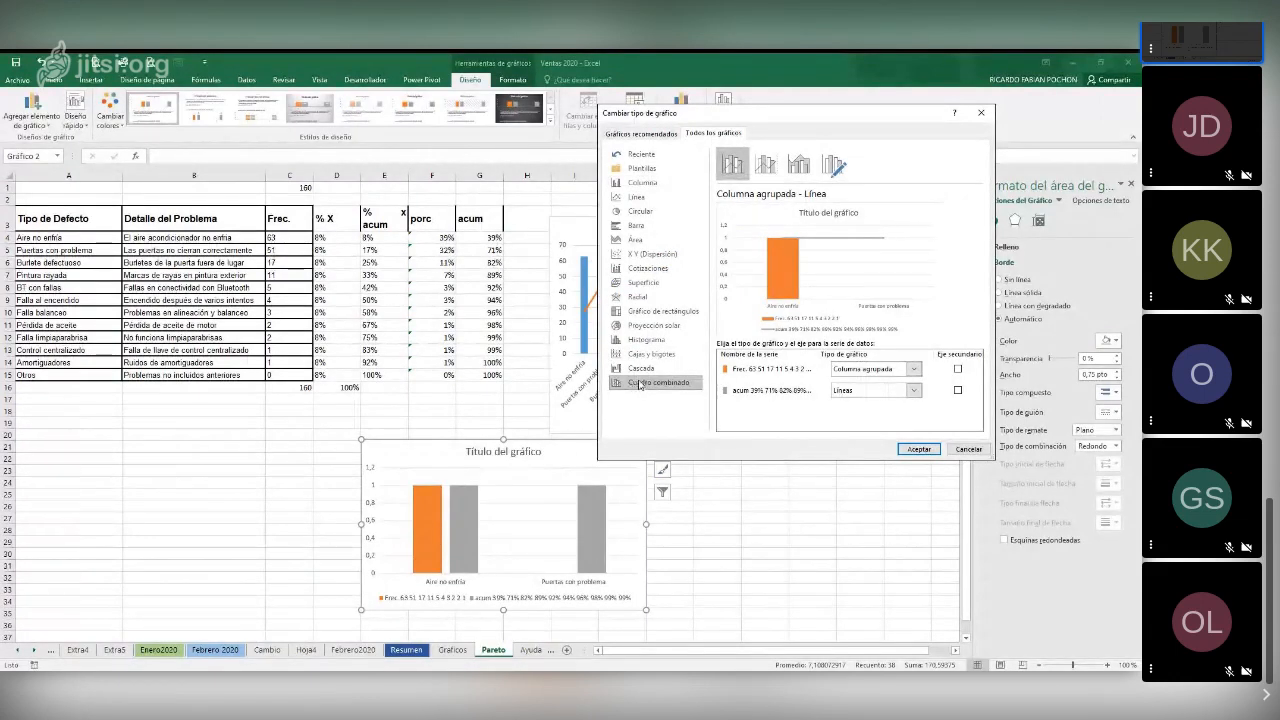
pyautogui.click(919, 448)
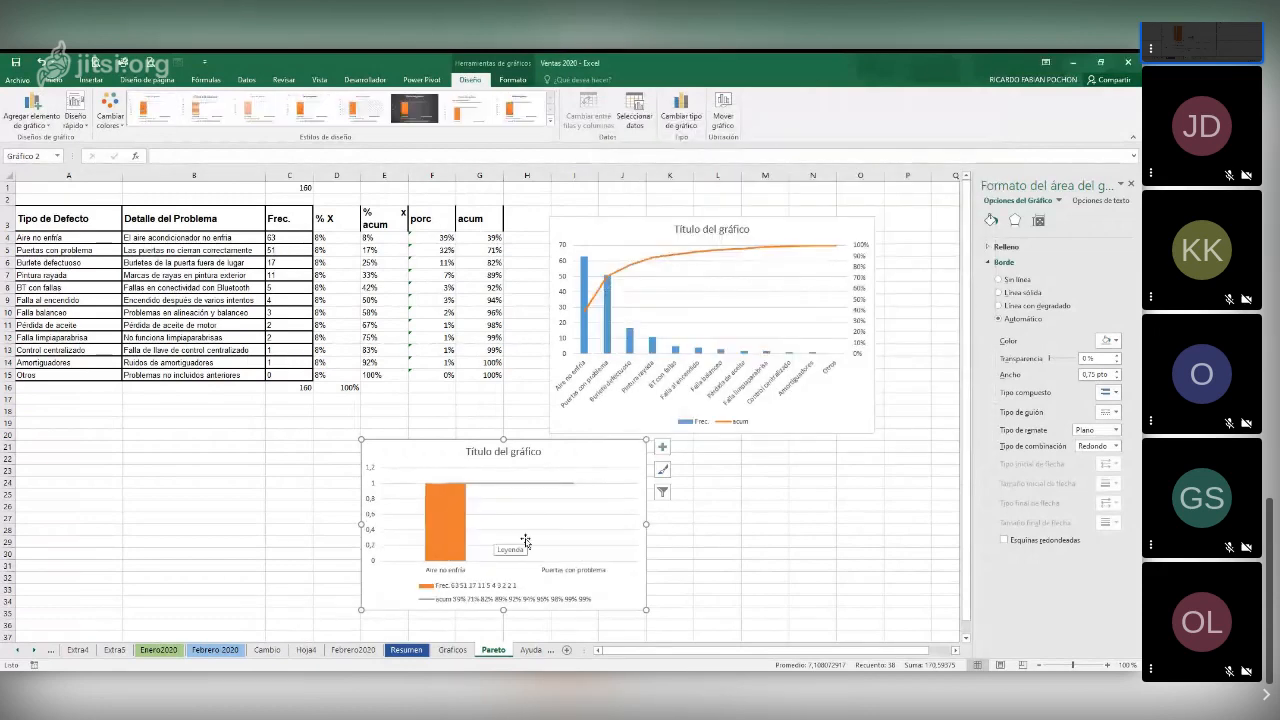
pyautogui.click(457, 572)
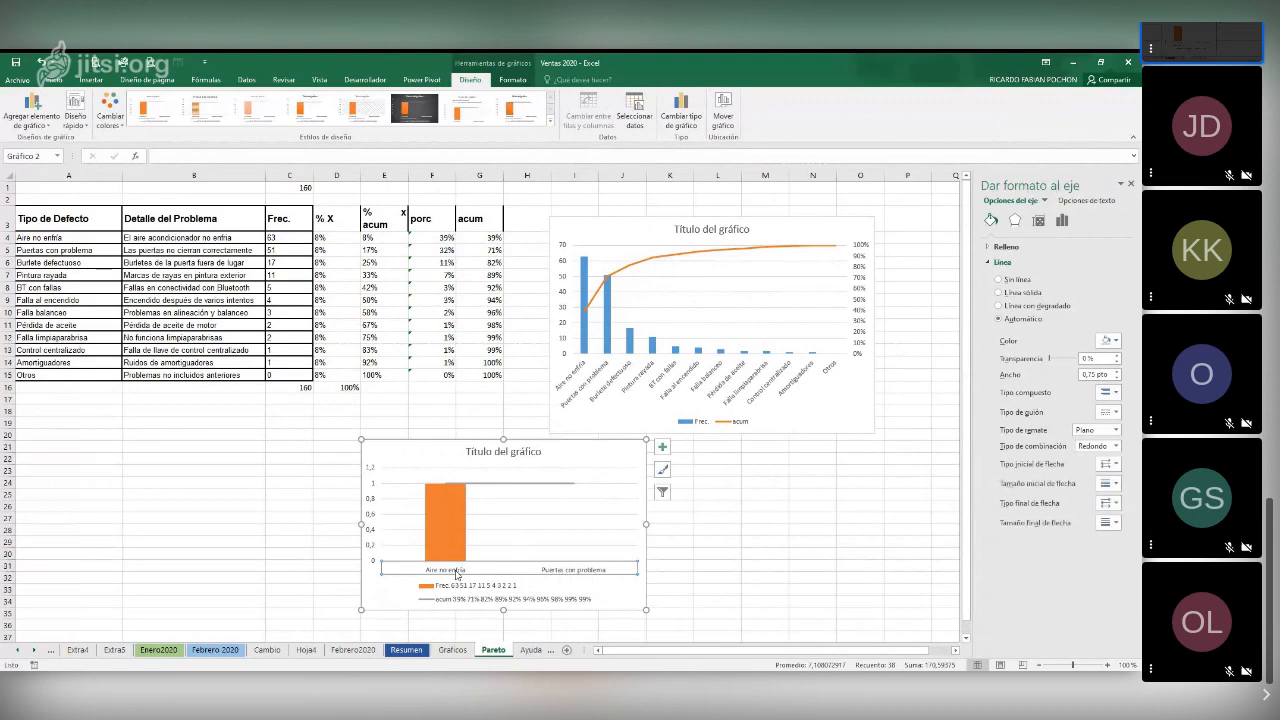
pyautogui.click(468, 577)
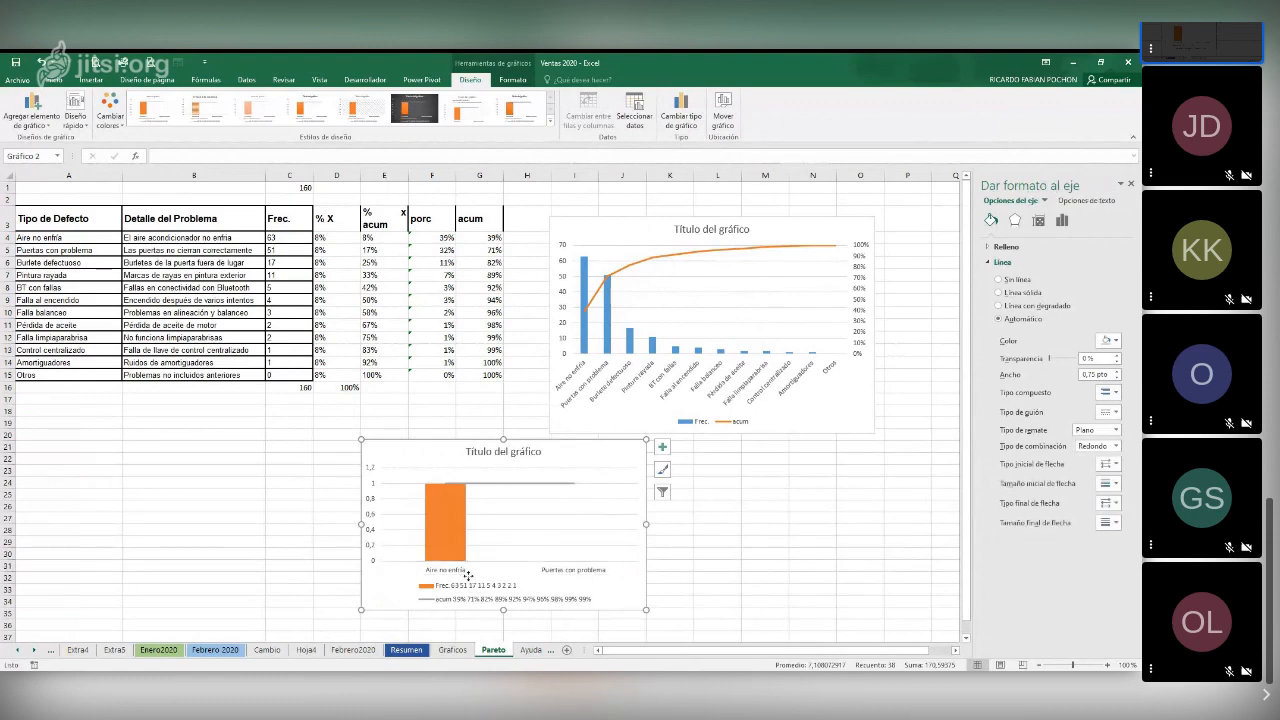
pyautogui.rightClick(468, 577)
pyautogui.click(530, 451)
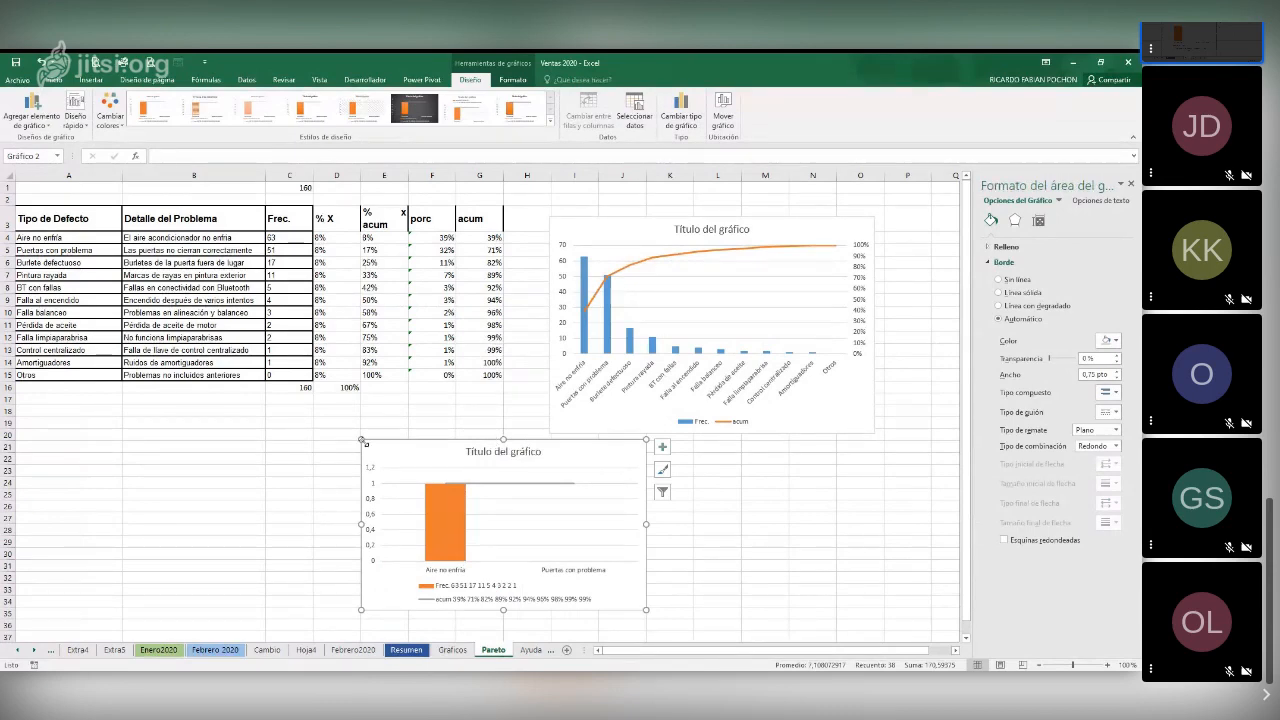
# Enlarge the new combination chart below the table, and delete it from the sheet
pyautogui.moveTo(362, 440); pyautogui.dragTo(266, 418)
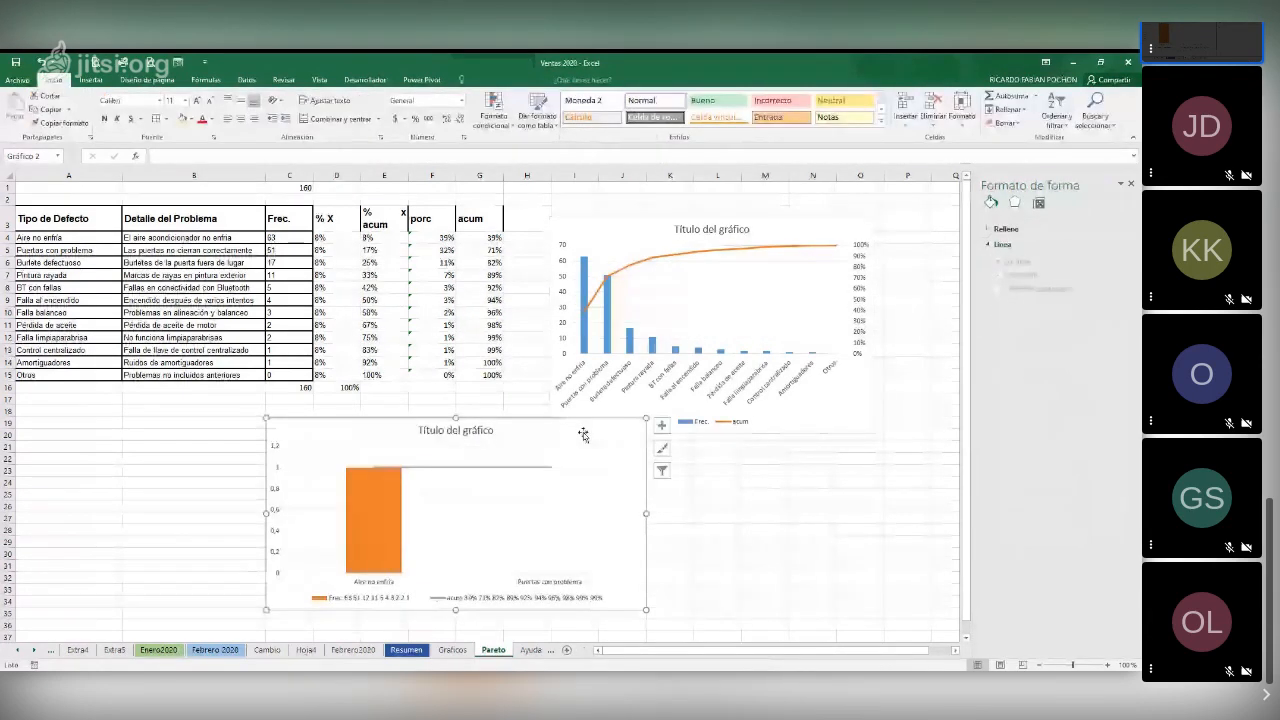
pyautogui.press('Delete')
pyautogui.click(492, 470)
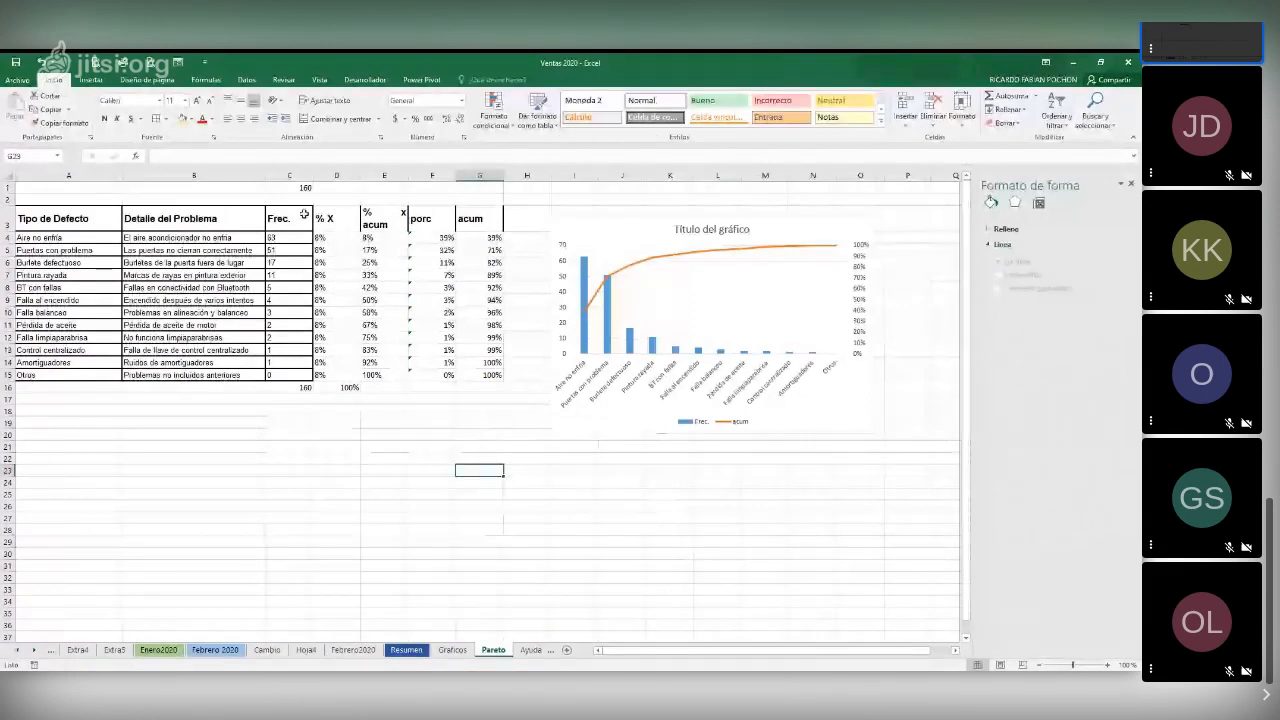
# Insert a 2-D clustered column chart from Frec. (C3:C15) and acum (G3:G15), and place it just below the table
pyautogui.moveTo(285, 218); pyautogui.dragTo(285, 375)
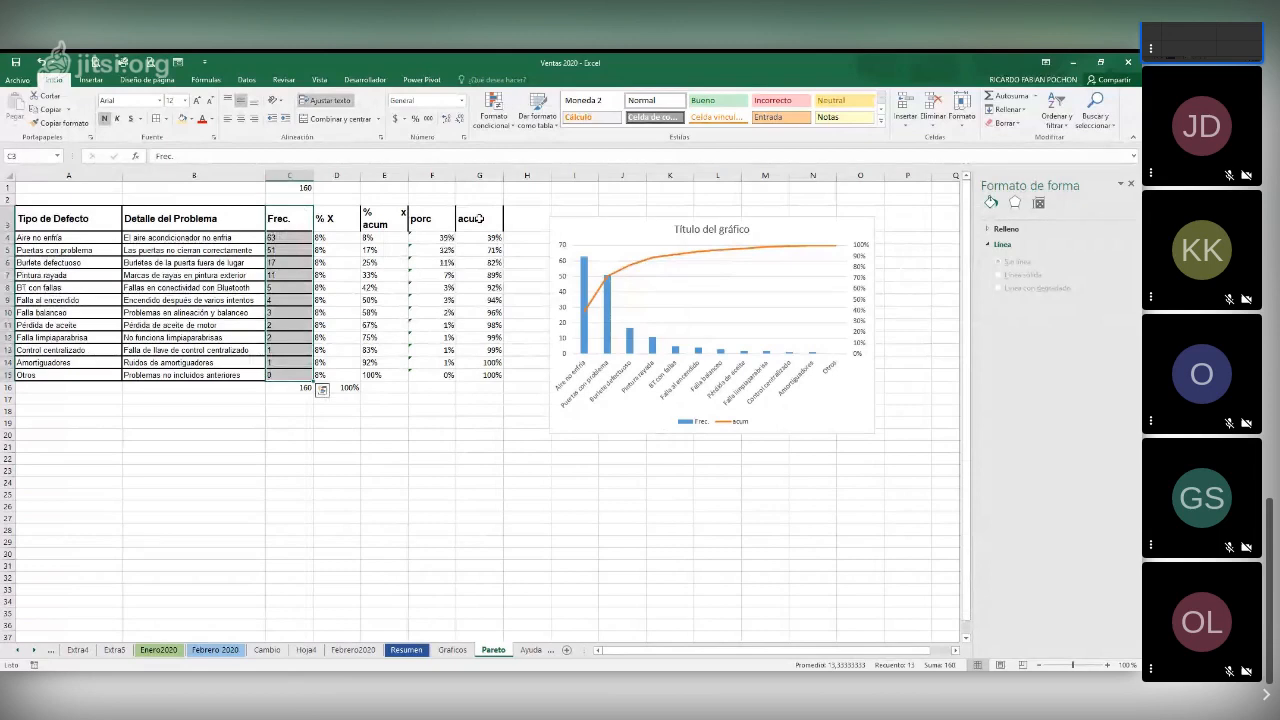
pyautogui.moveTo(479, 218); pyautogui.dragTo(489, 374)
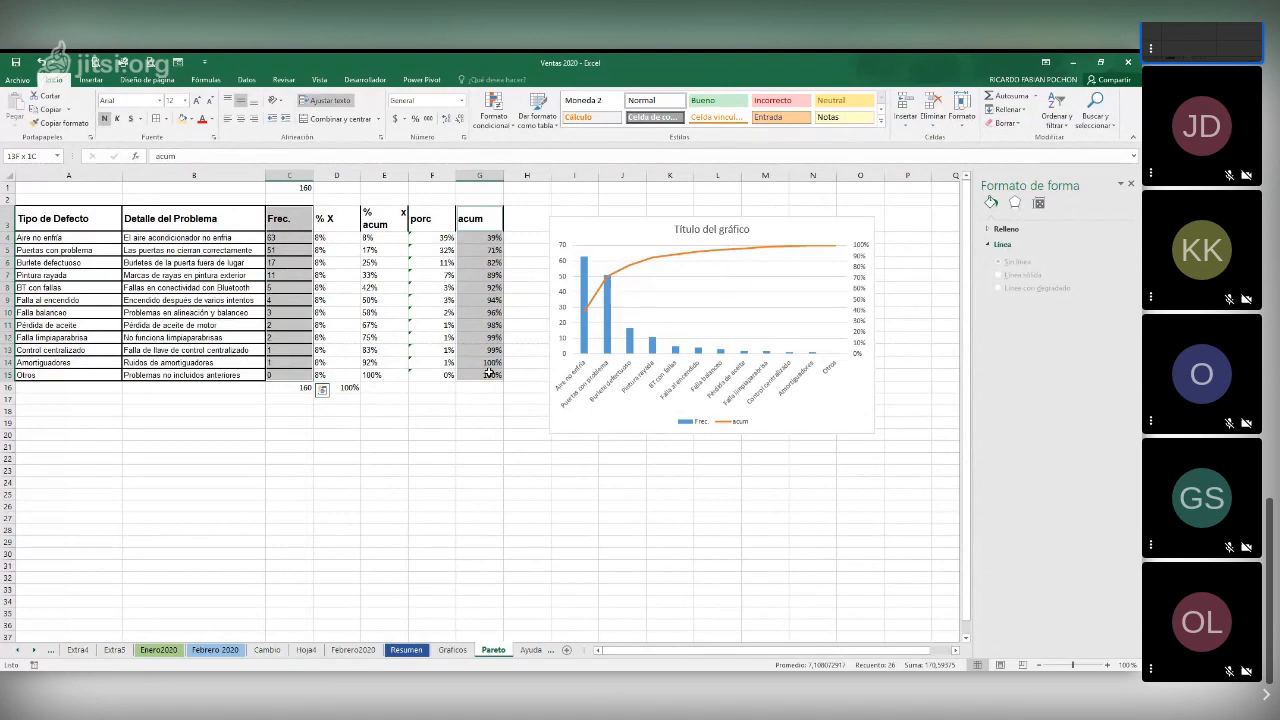
pyautogui.moveTo(489, 374); pyautogui.dragTo(489, 374)
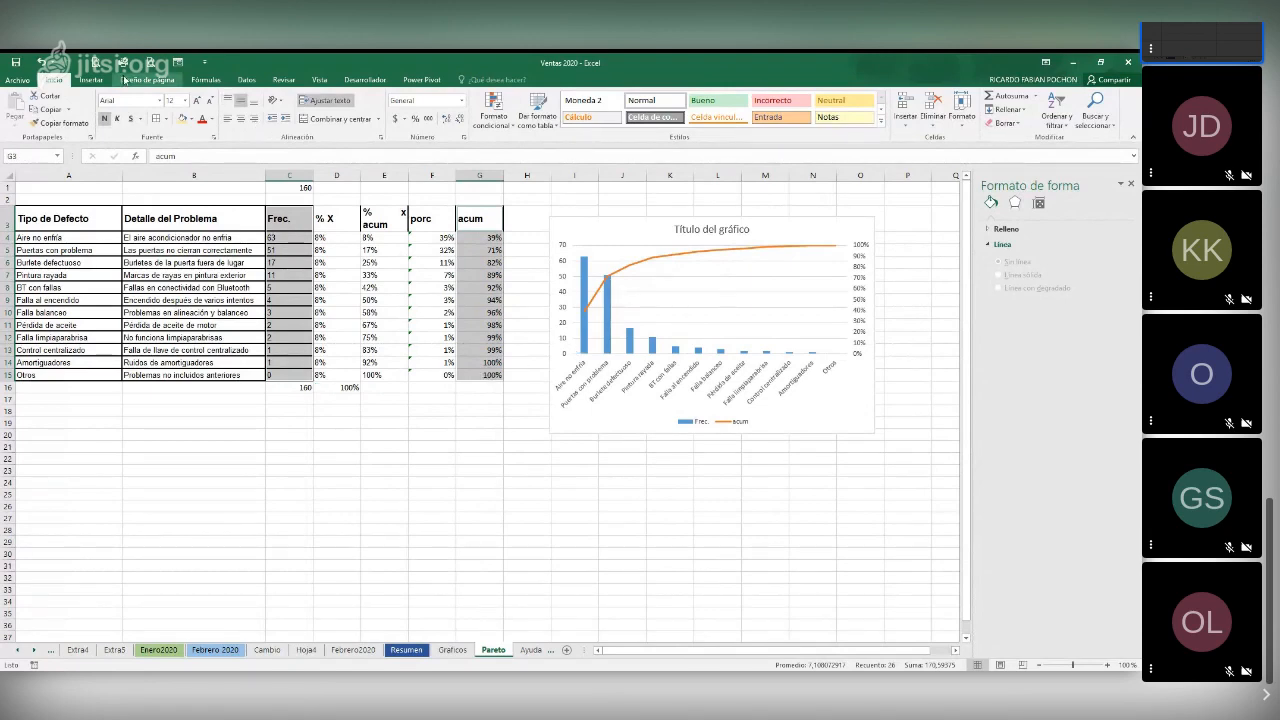
pyautogui.click(91, 80)
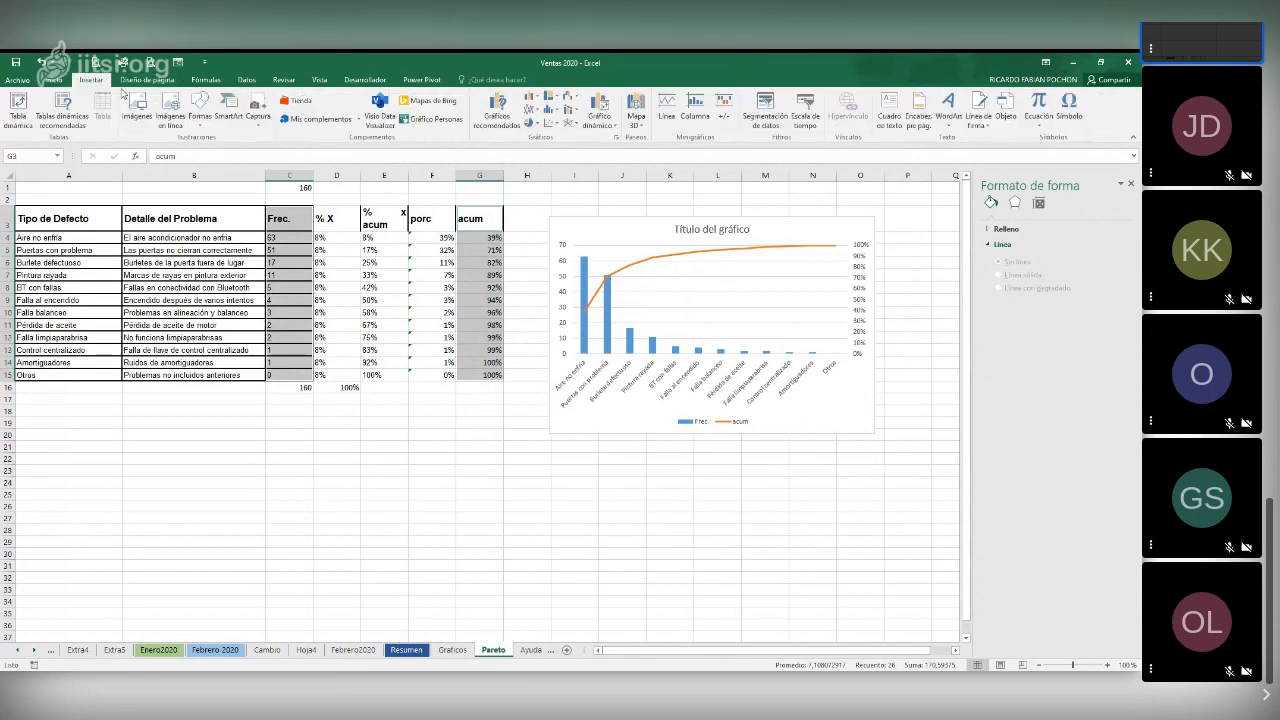
pyautogui.click(533, 97)
pyautogui.click(539, 133)
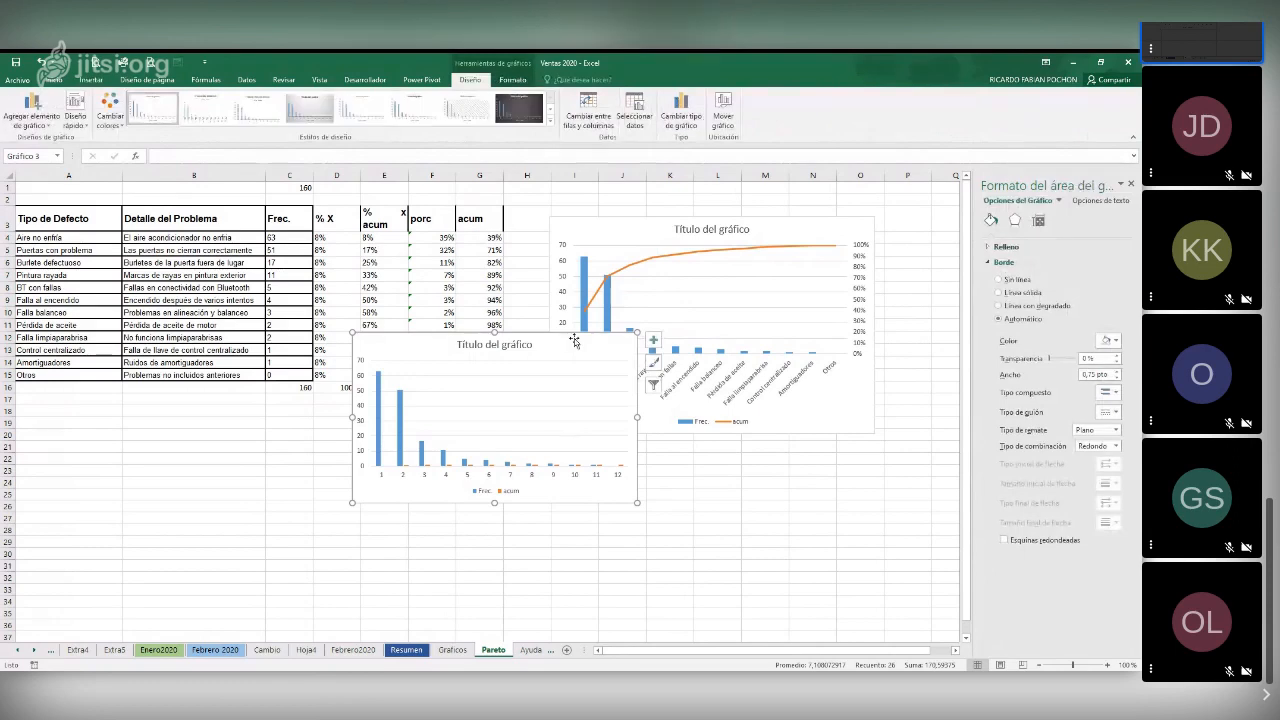
pyautogui.moveTo(567, 437); pyautogui.dragTo(429, 493)
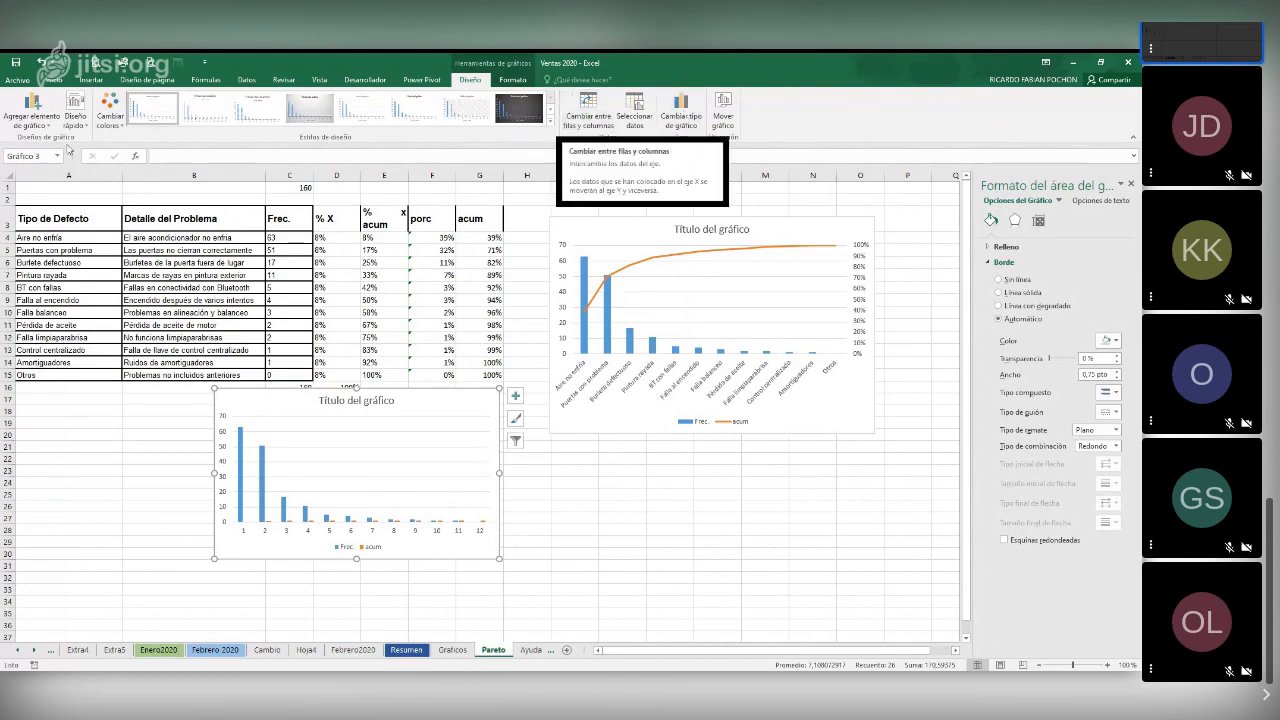
# Use A4:A15 as the horizontal axis labels of the chart below the table, and enlarge the chart
pyautogui.click(636, 115)
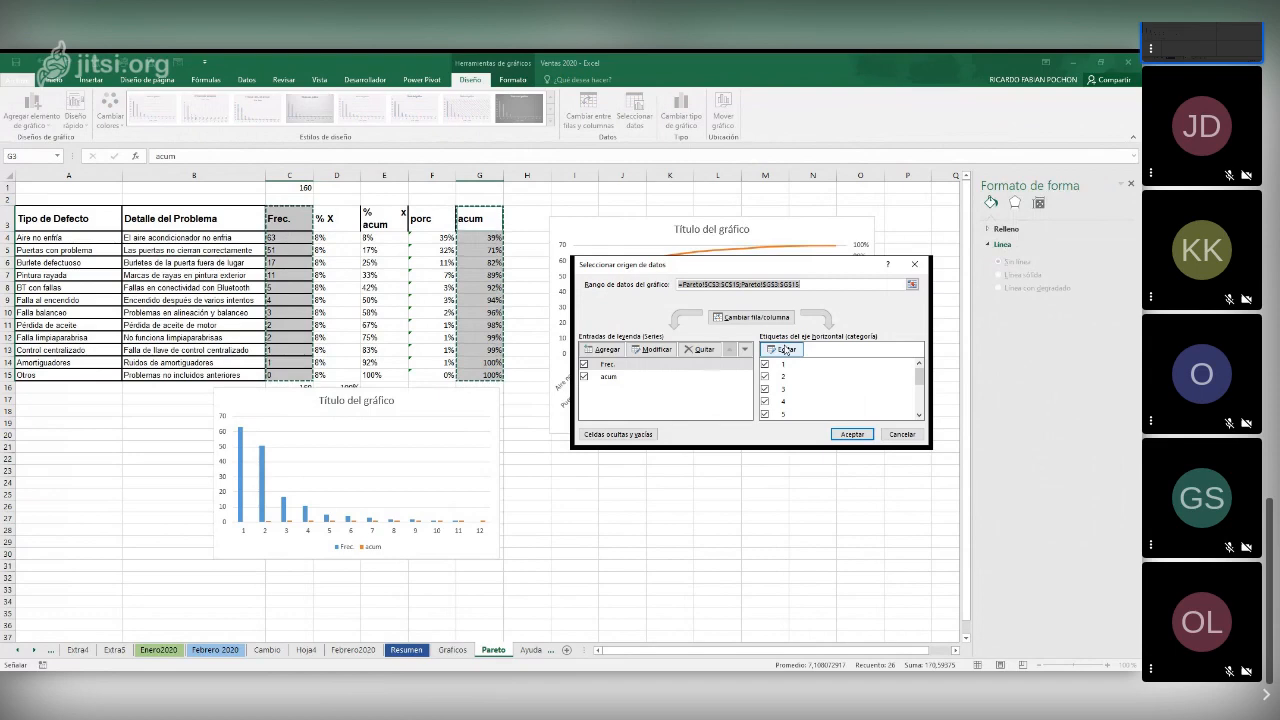
pyautogui.click(785, 350)
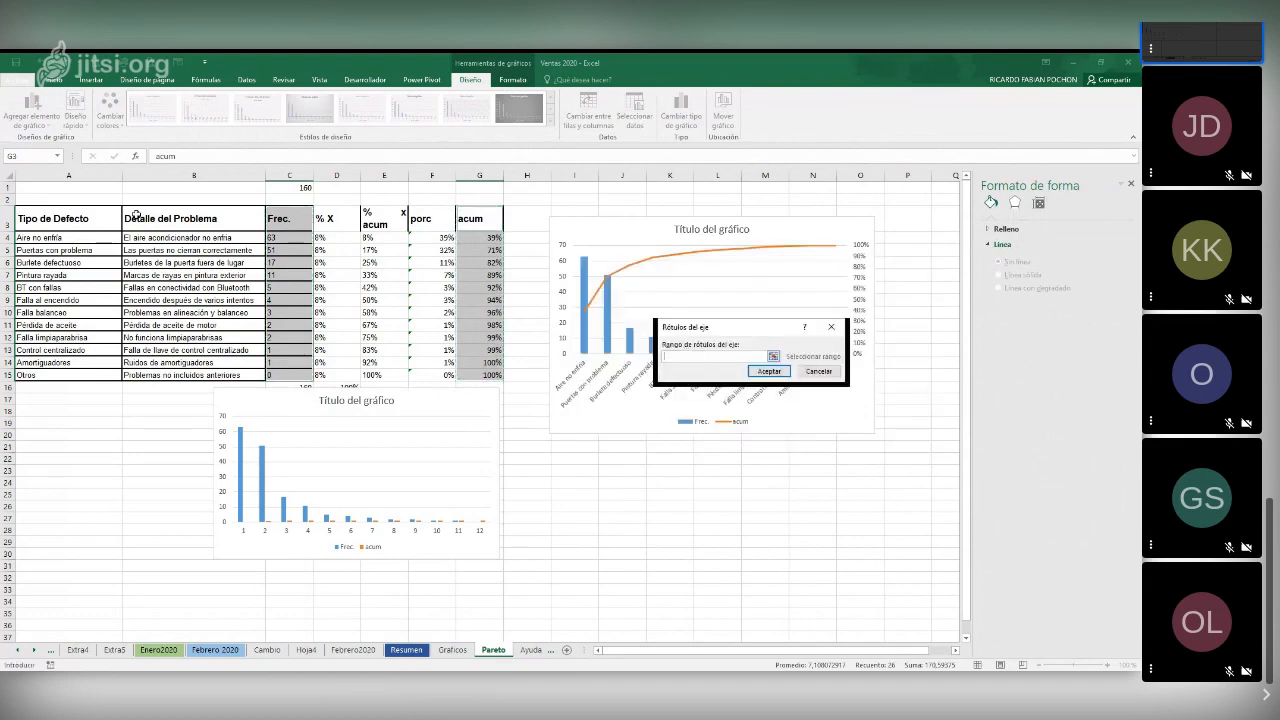
pyautogui.moveTo(80, 237); pyautogui.dragTo(80, 374)
pyautogui.moveTo(85, 312); pyautogui.dragTo(94, 378)
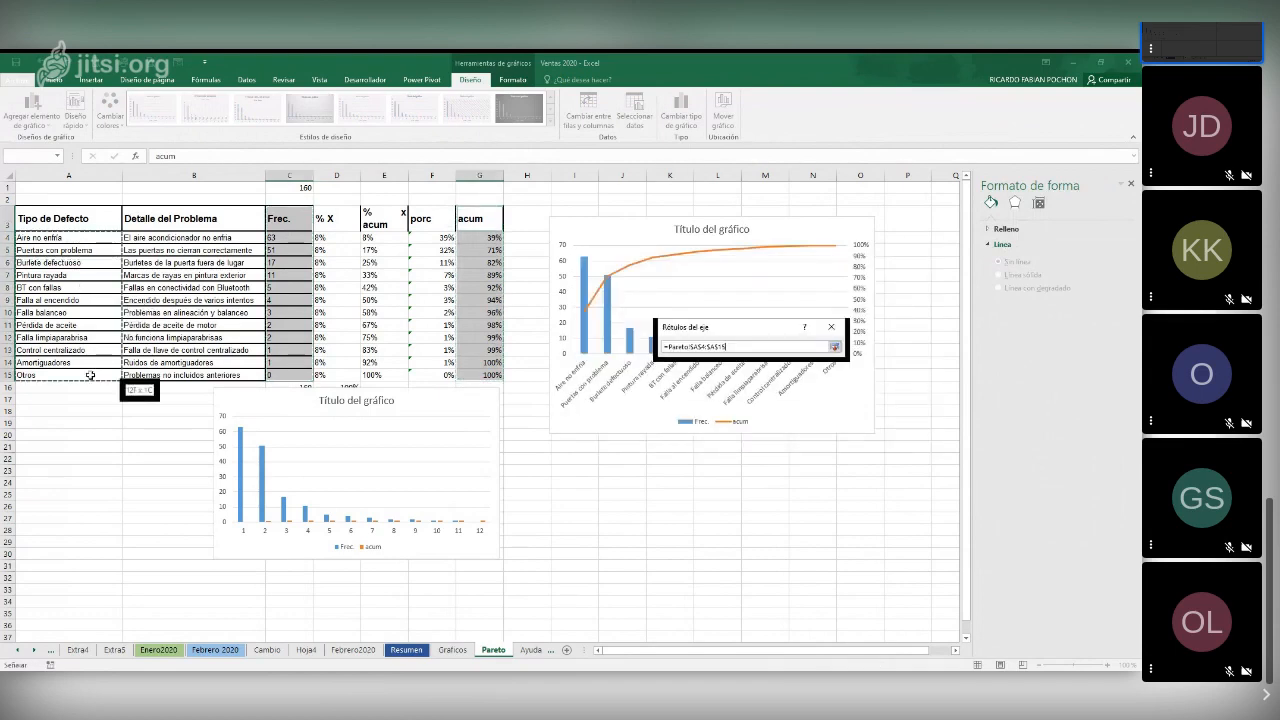
pyautogui.click(767, 372)
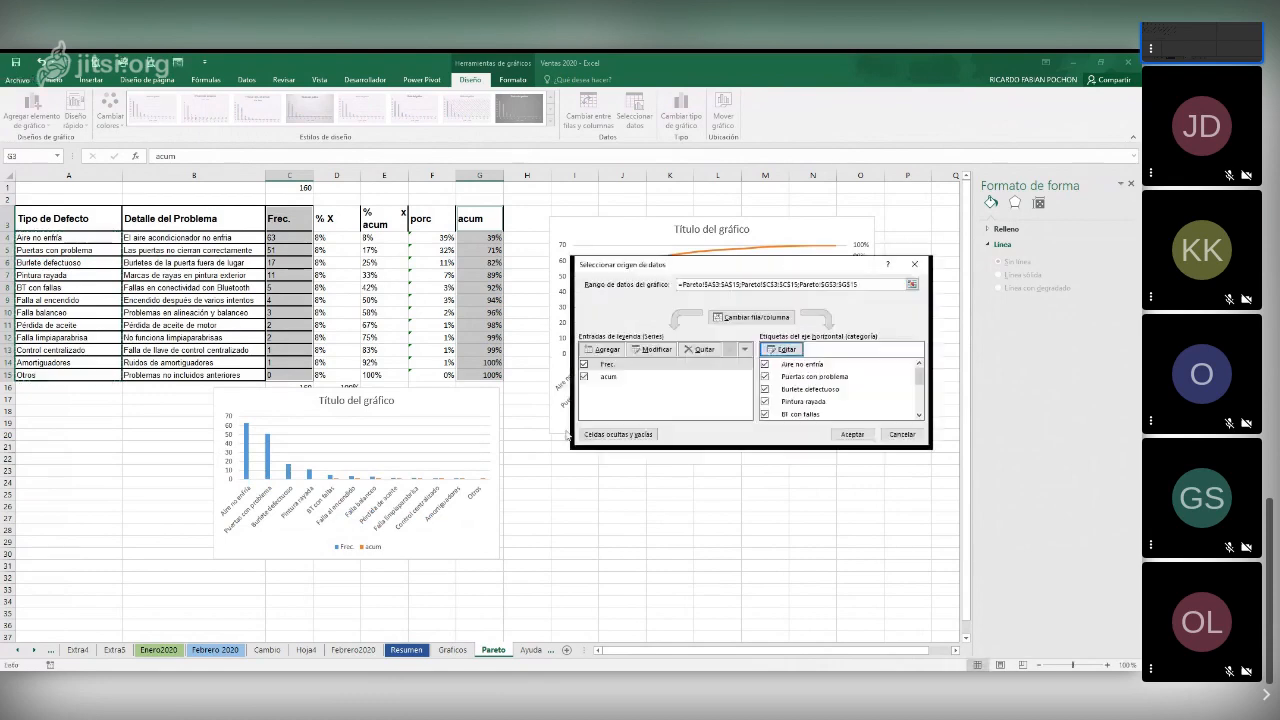
pyautogui.click(850, 436)
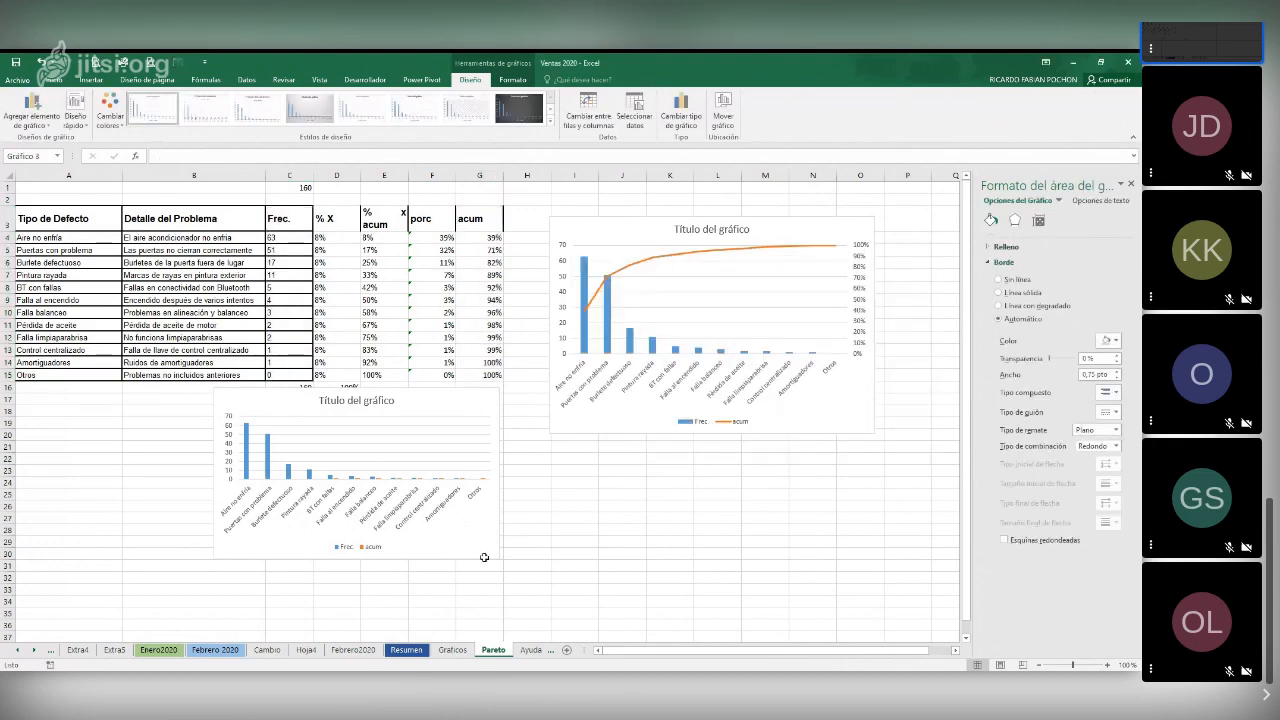
pyautogui.moveTo(484, 557); pyautogui.dragTo(540, 596)
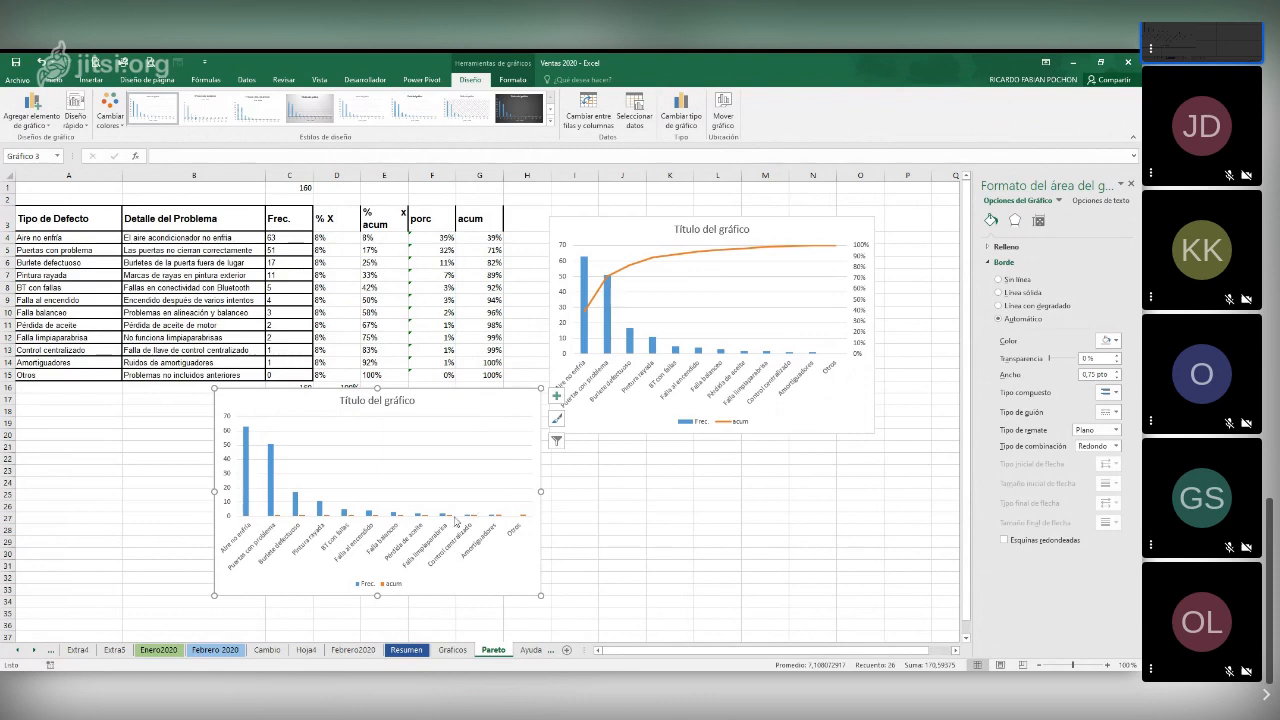
# Try to select the acum series directly in the plot area of the chart below the table
pyautogui.click(308, 521)
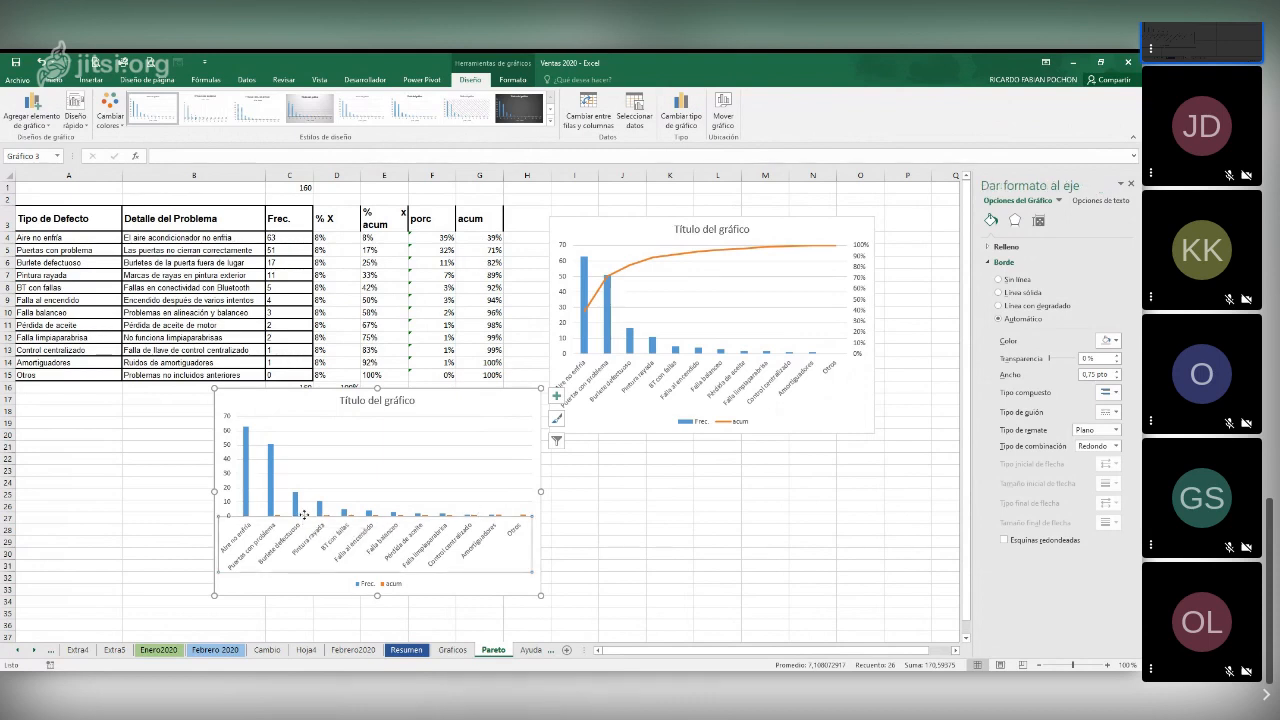
pyautogui.click(470, 500)
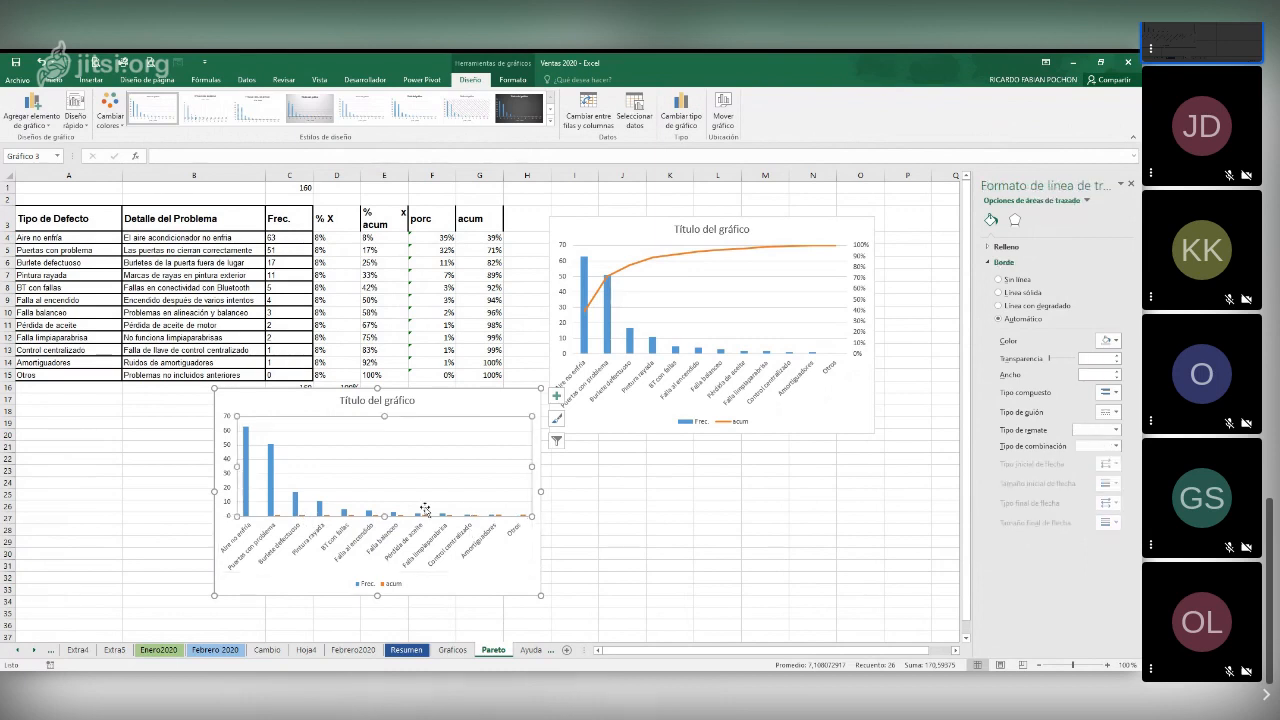
pyautogui.click(518, 560)
pyautogui.click(522, 525)
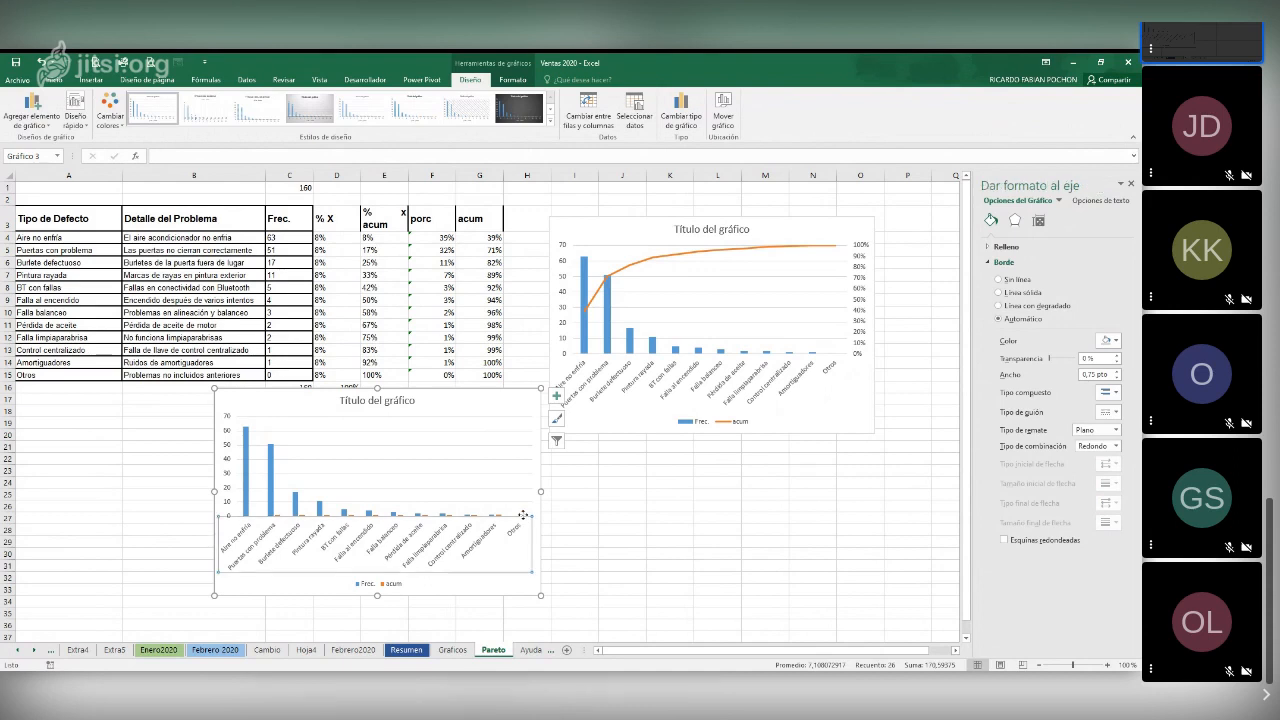
pyautogui.click(250, 447)
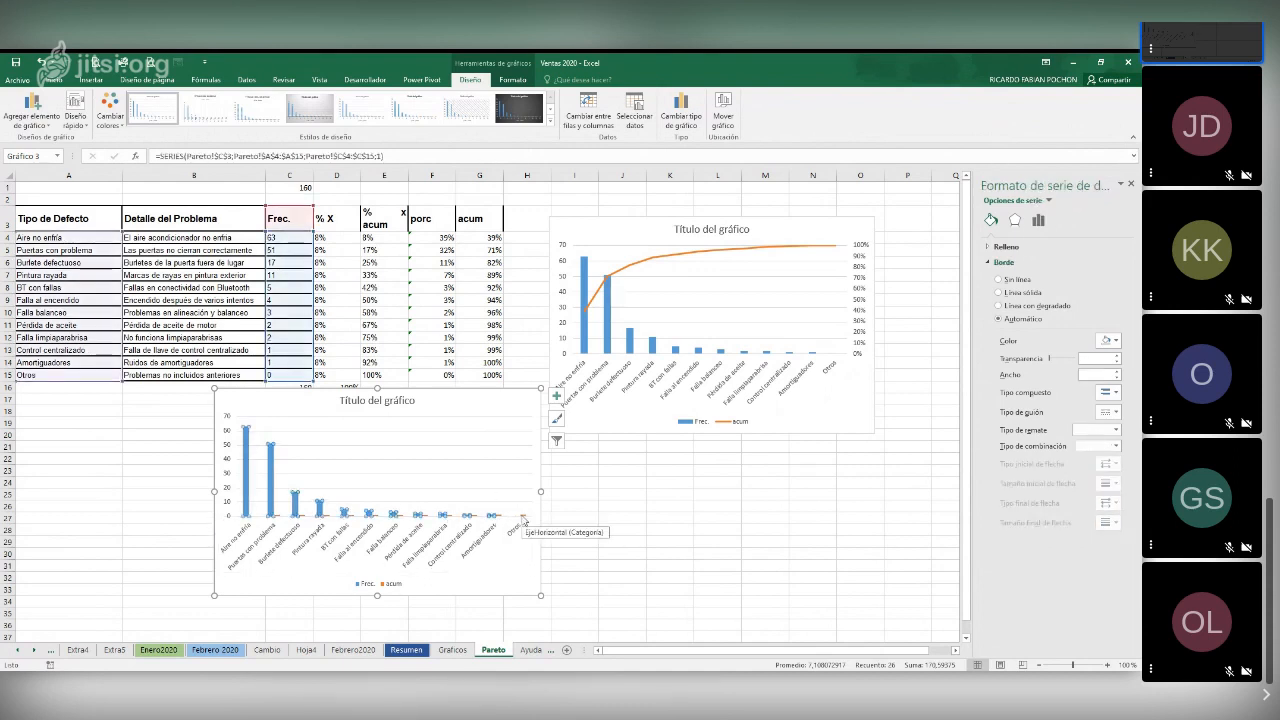
pyautogui.click(522, 517)
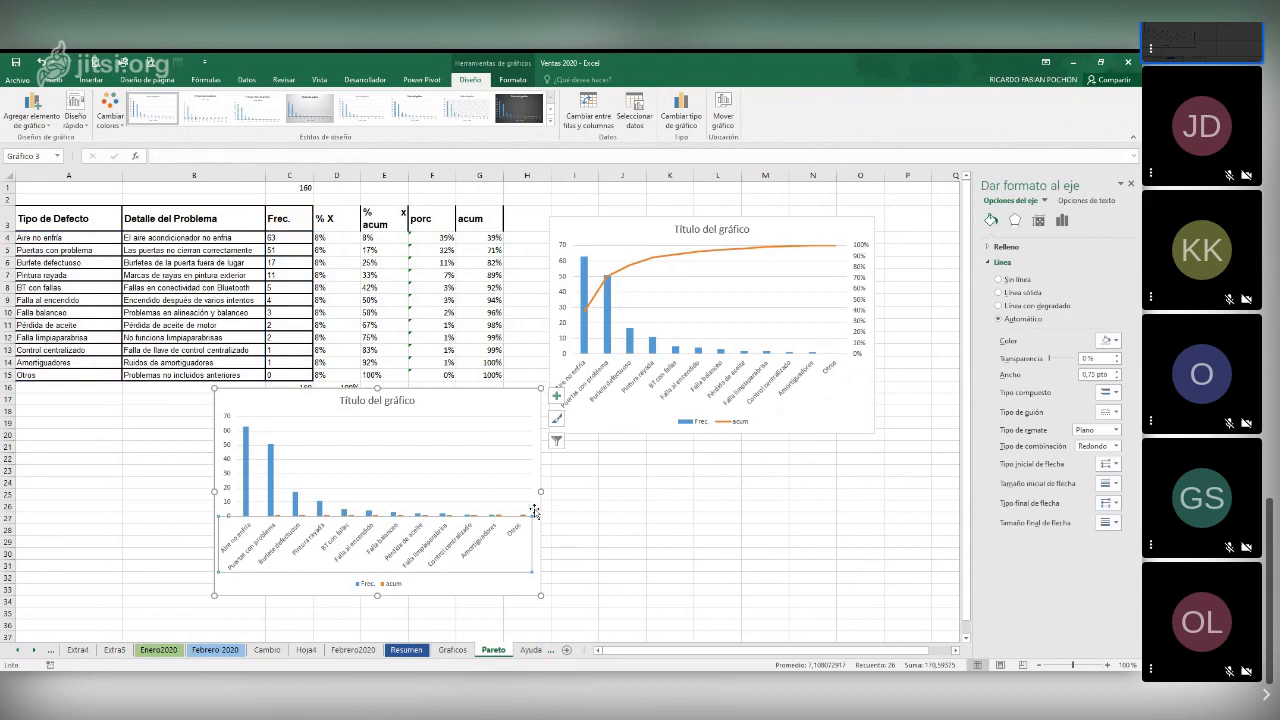
pyautogui.click(517, 410)
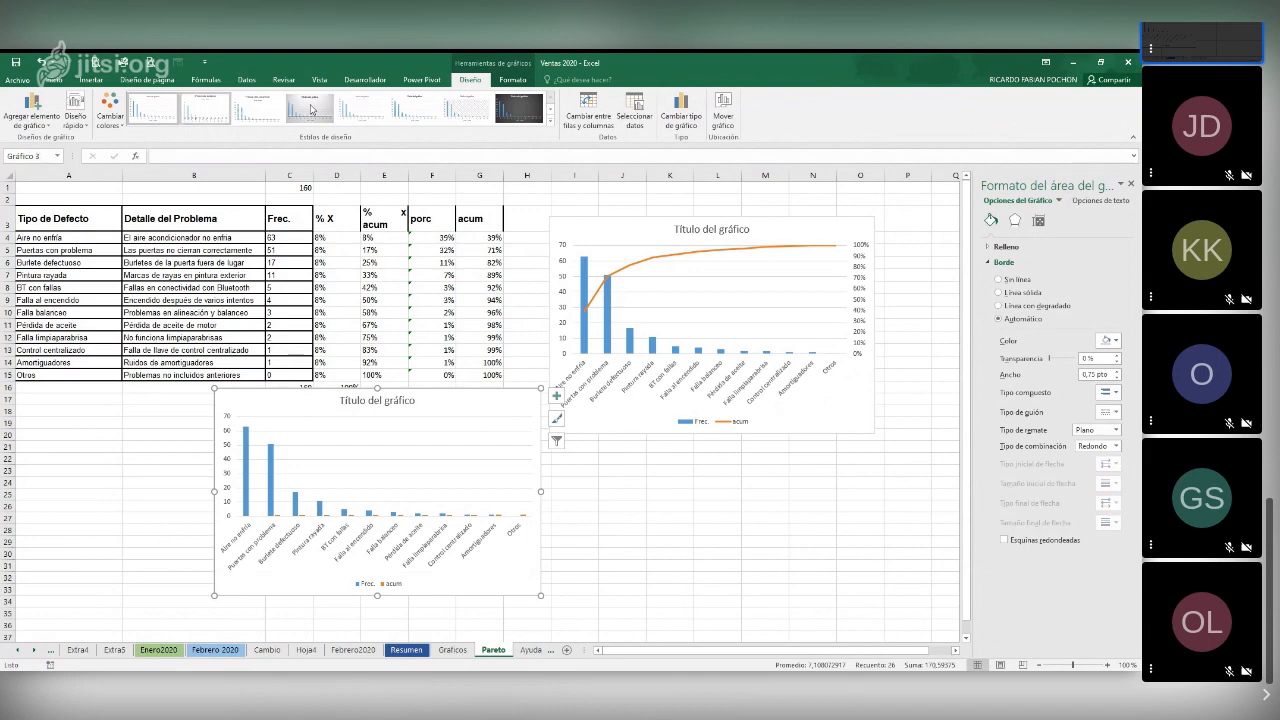
# Select the acum series of the lower chart and plot it on the secondary axis
pyautogui.click(512, 79)
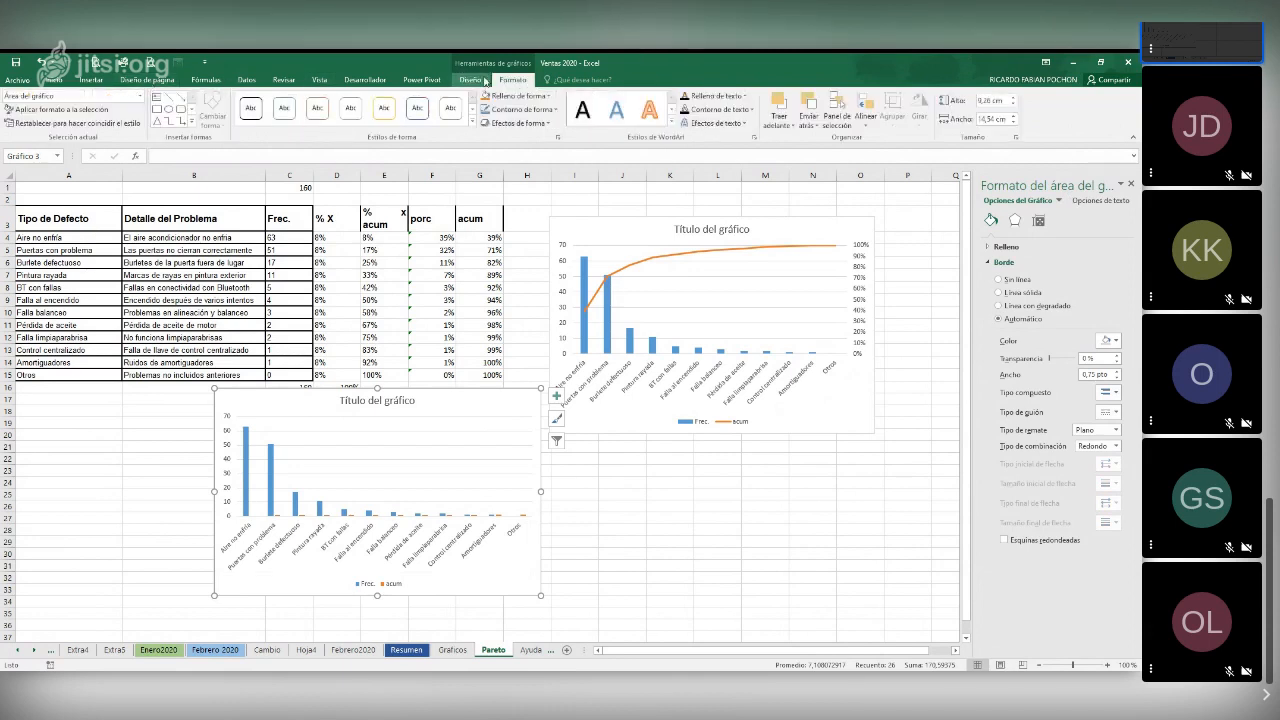
pyautogui.click(140, 96)
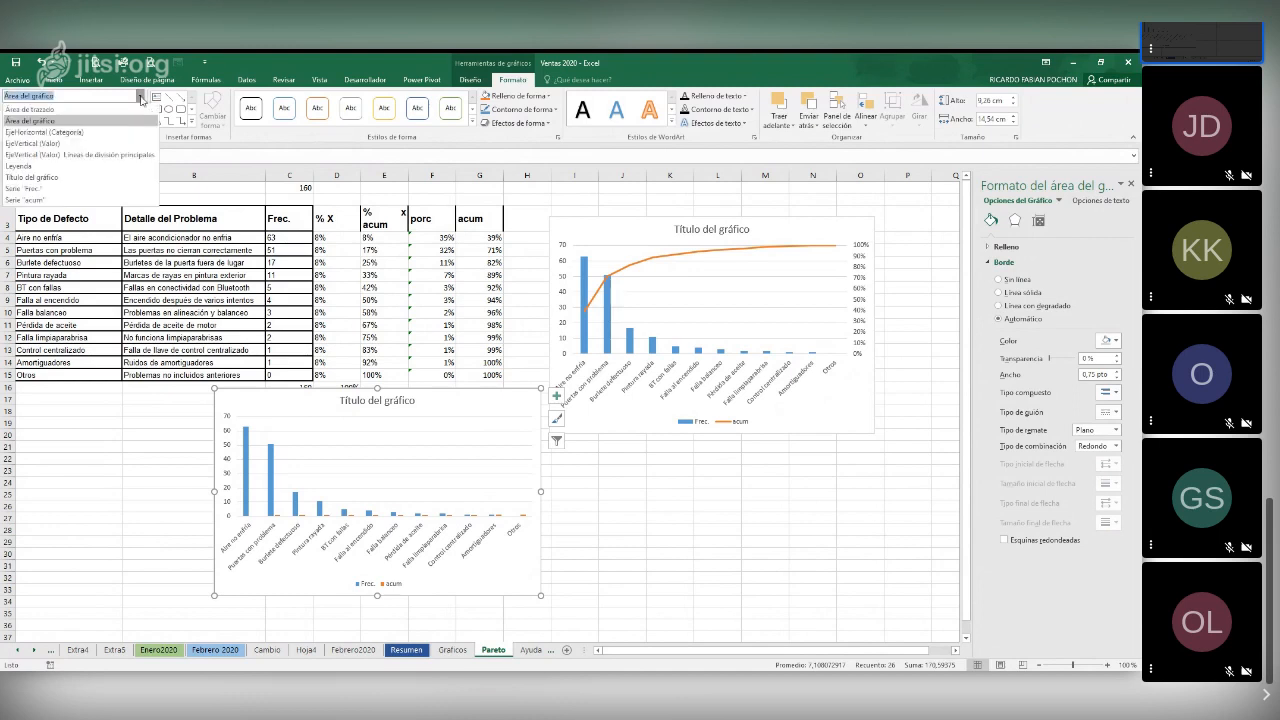
pyautogui.click(98, 201)
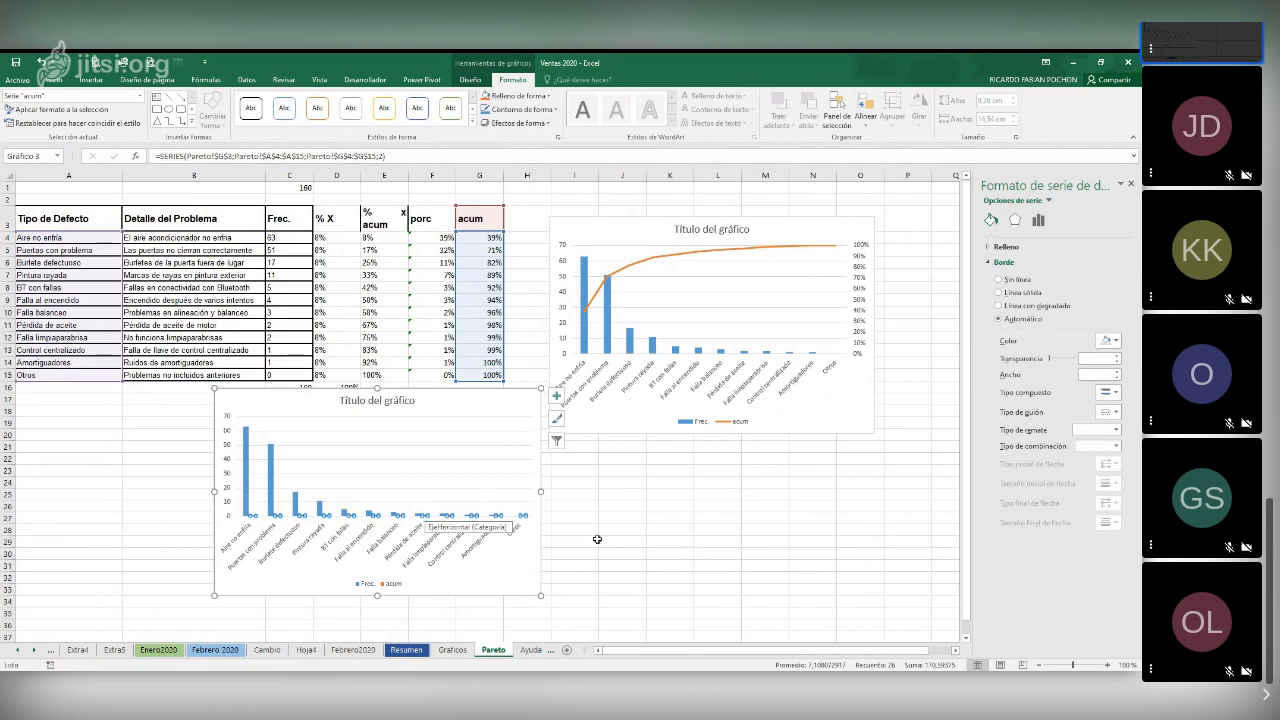
pyautogui.click(1040, 220)
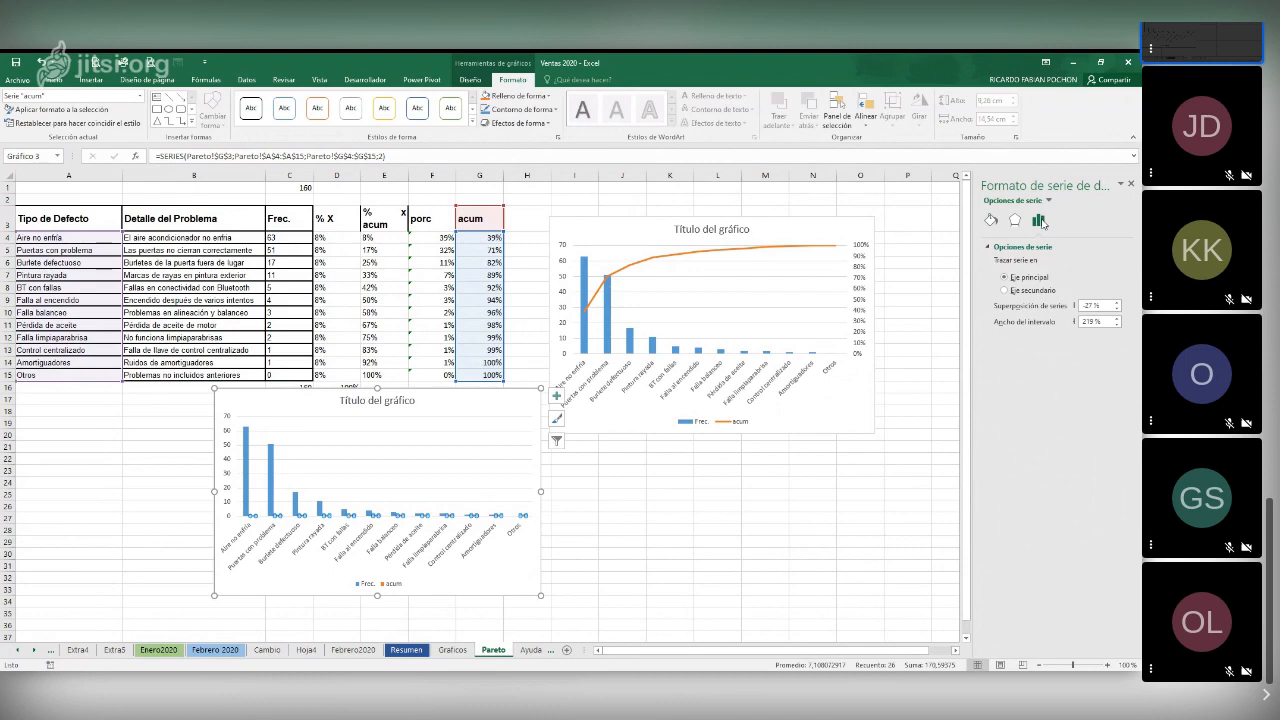
pyautogui.click(1006, 291)
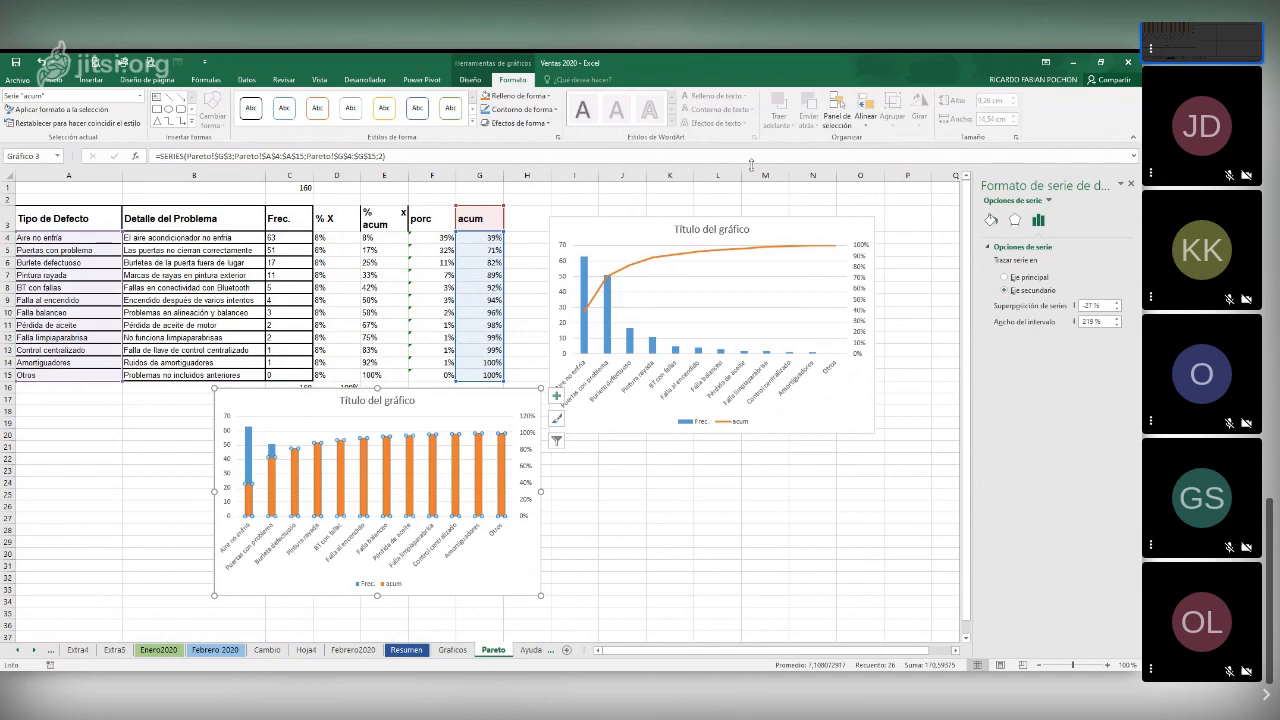
# Change the lower chart to the Columna agrupada - Línea combination, and select its acum line
pyautogui.click(468, 80)
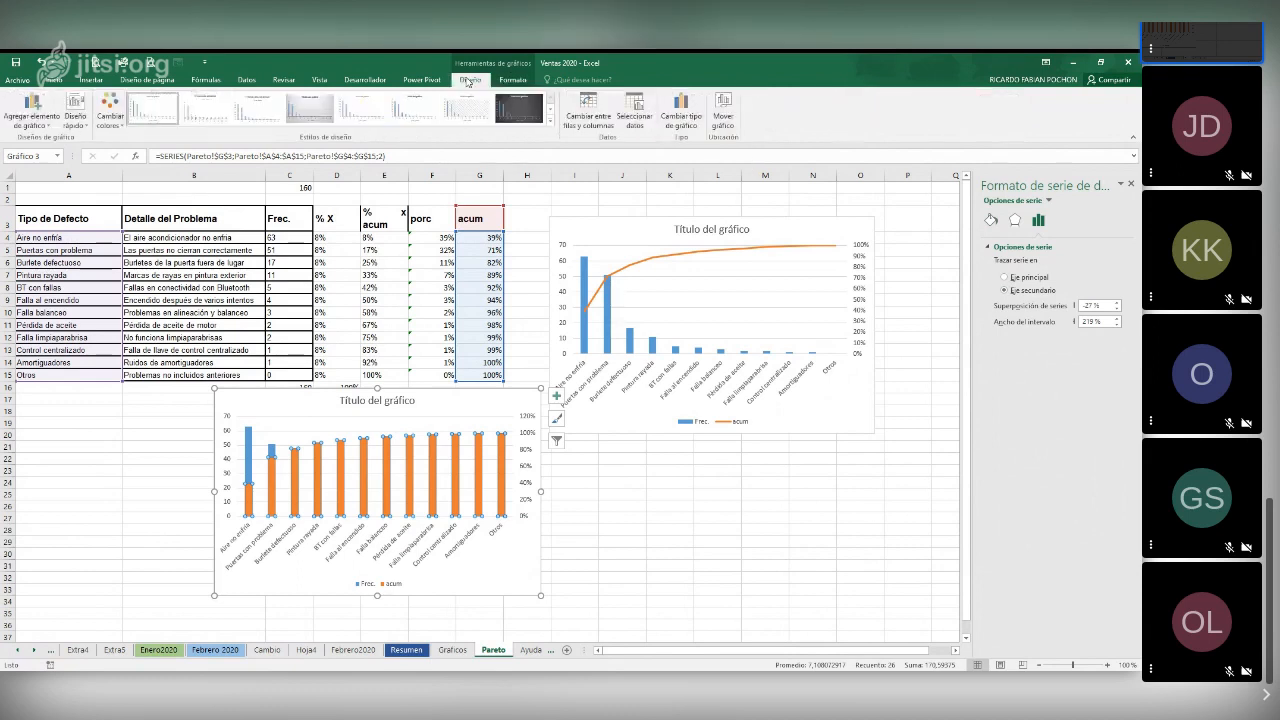
pyautogui.click(682, 118)
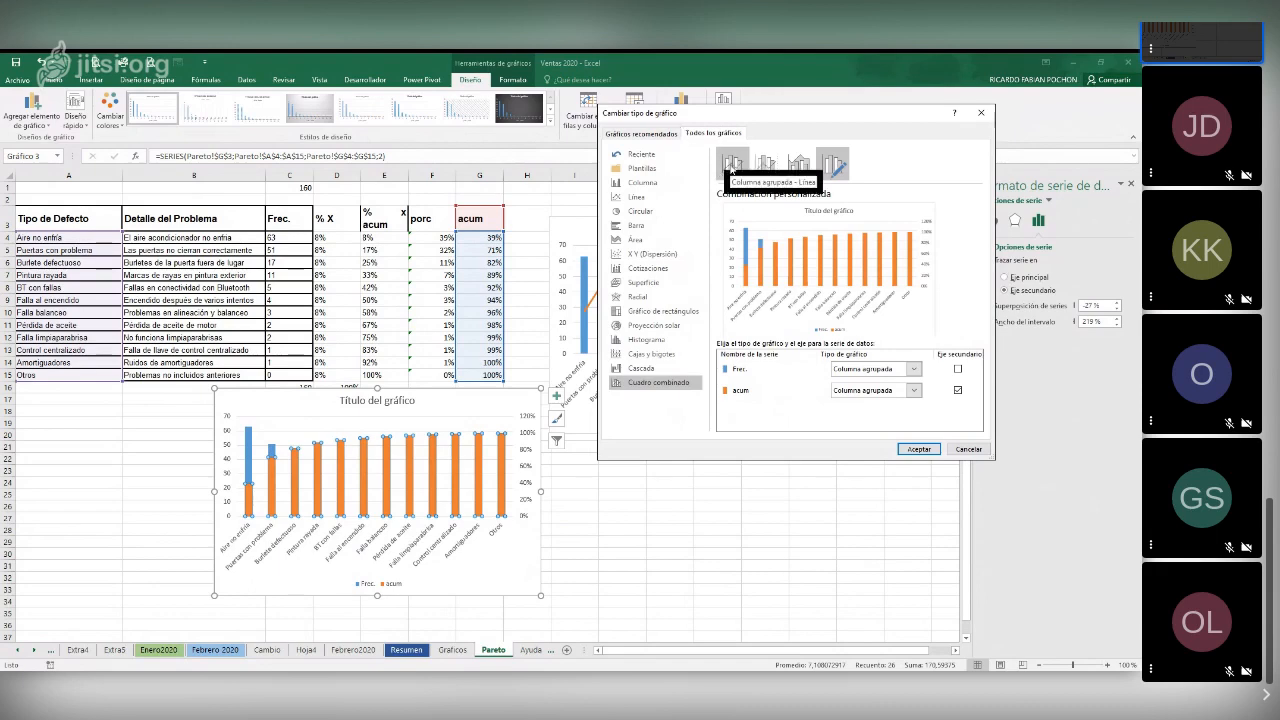
pyautogui.click(732, 165)
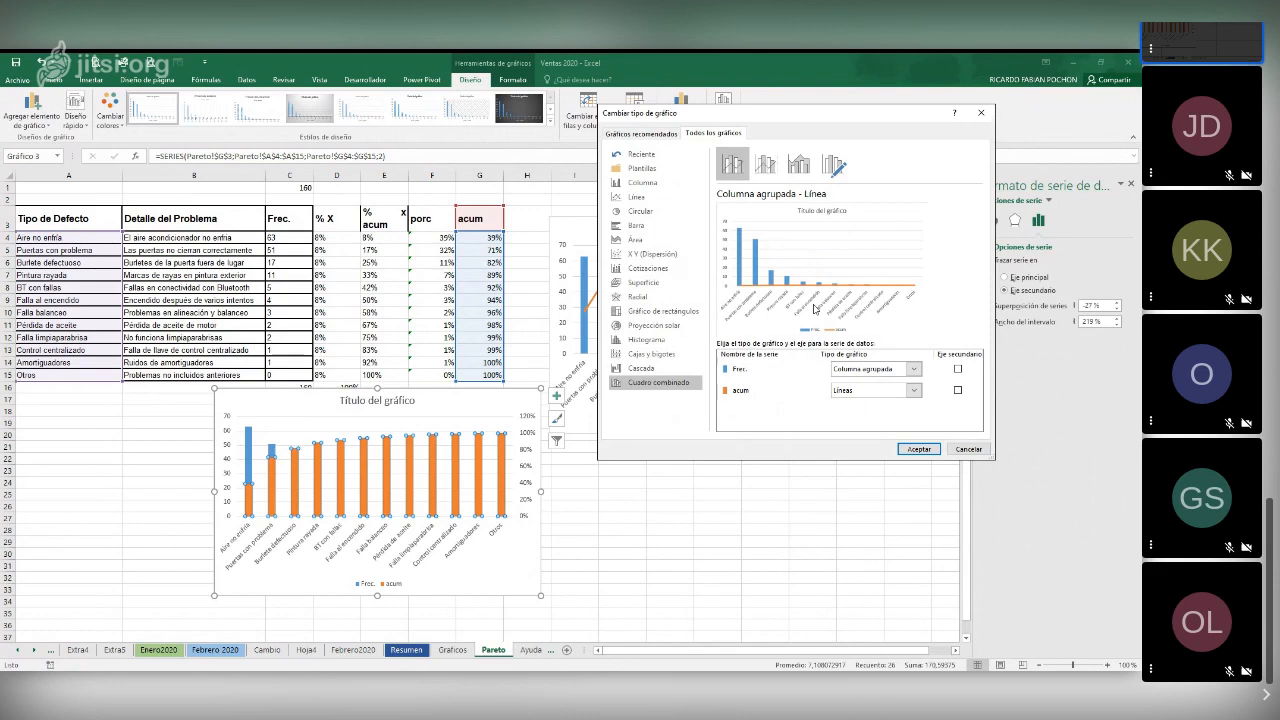
pyautogui.click(918, 449)
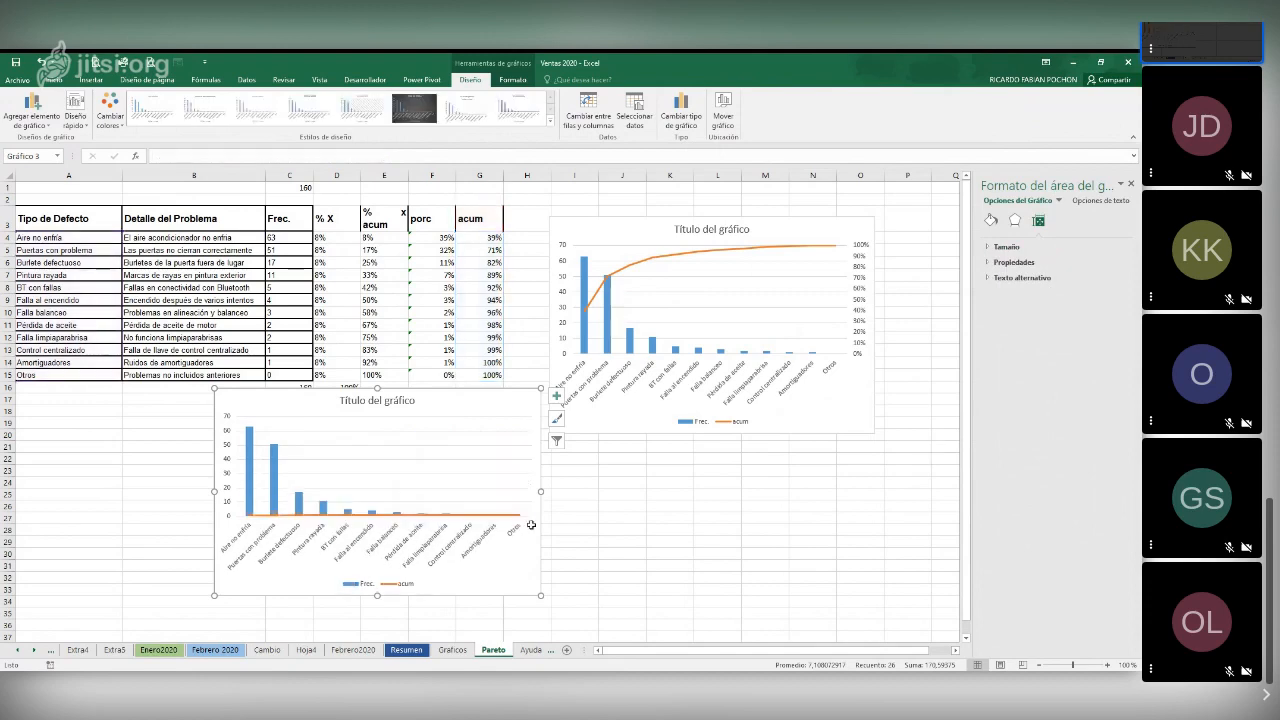
pyautogui.click(490, 516)
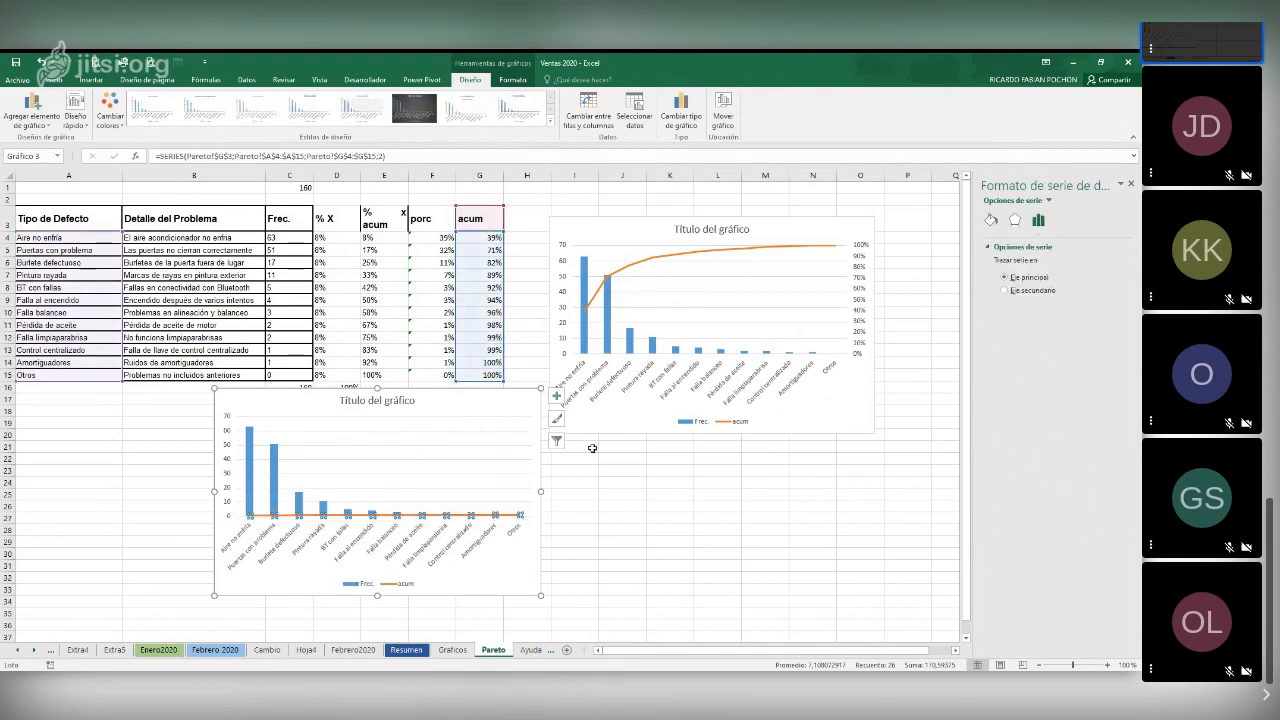
pyautogui.rightClick(513, 523)
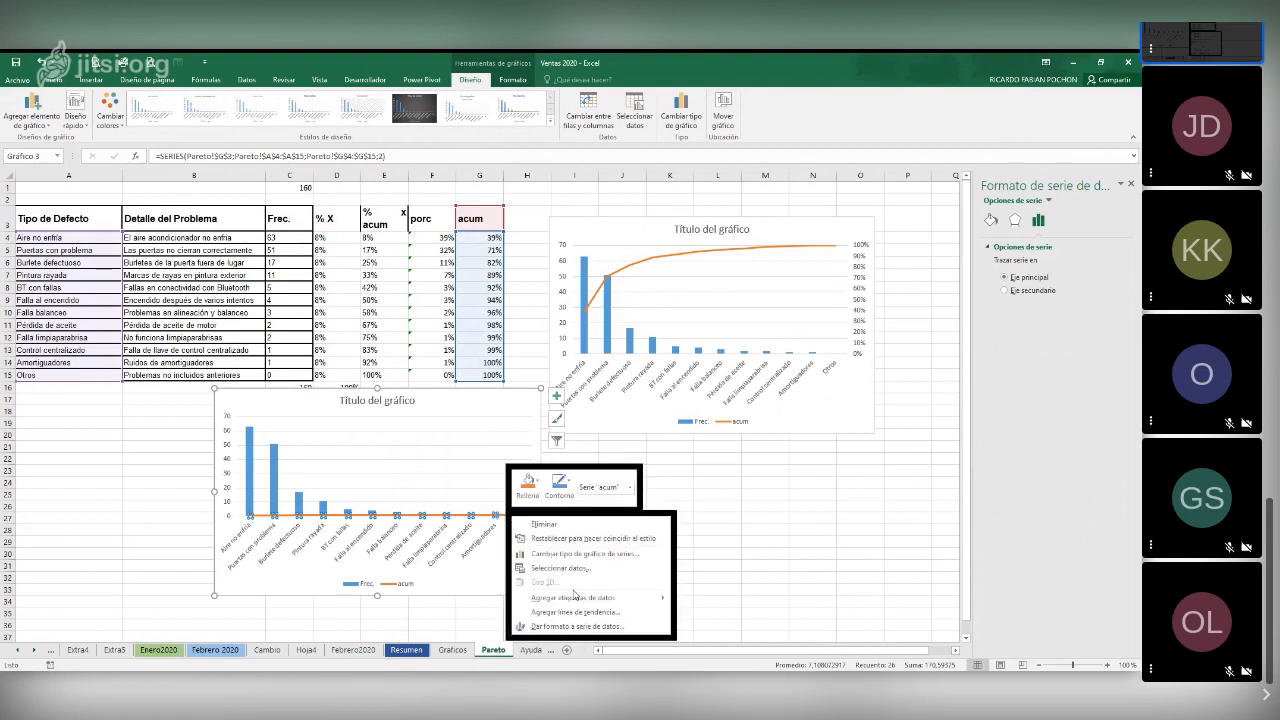
pyautogui.press('Escape')
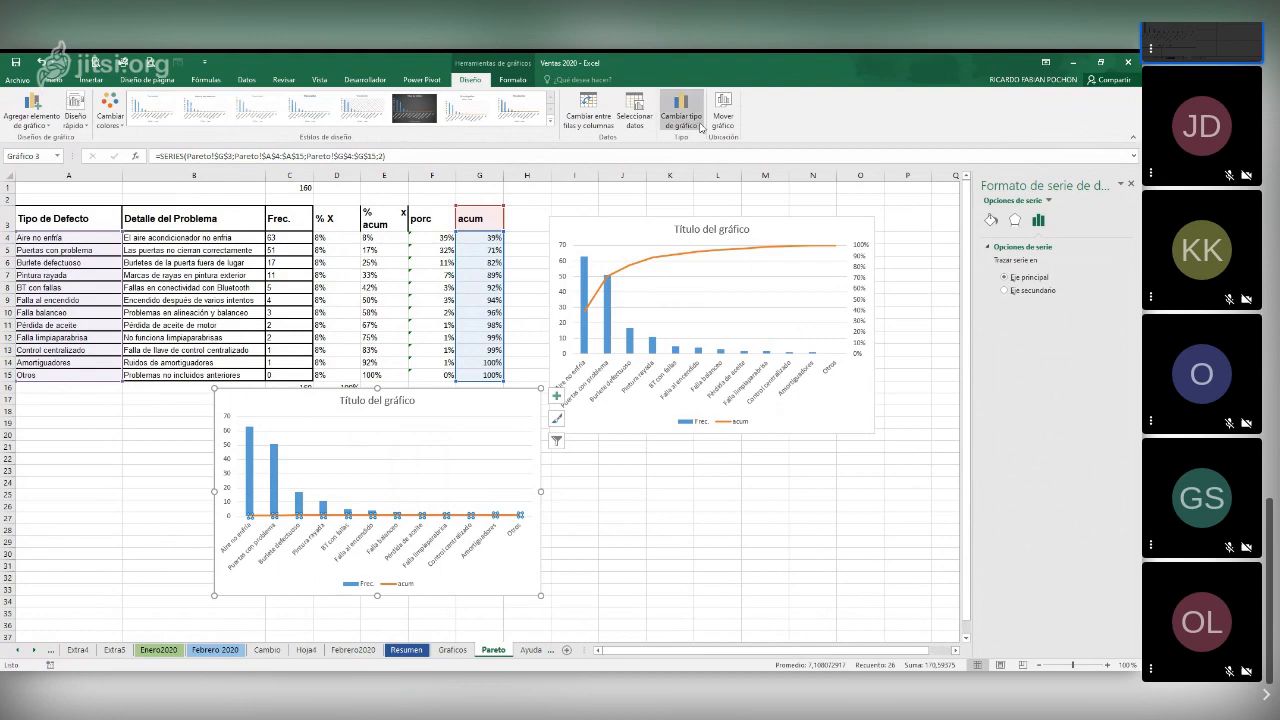
# Try switching the chart's rows and columns, and undo both the switch and the Columna agrupada - Línea change
pyautogui.click(589, 122)
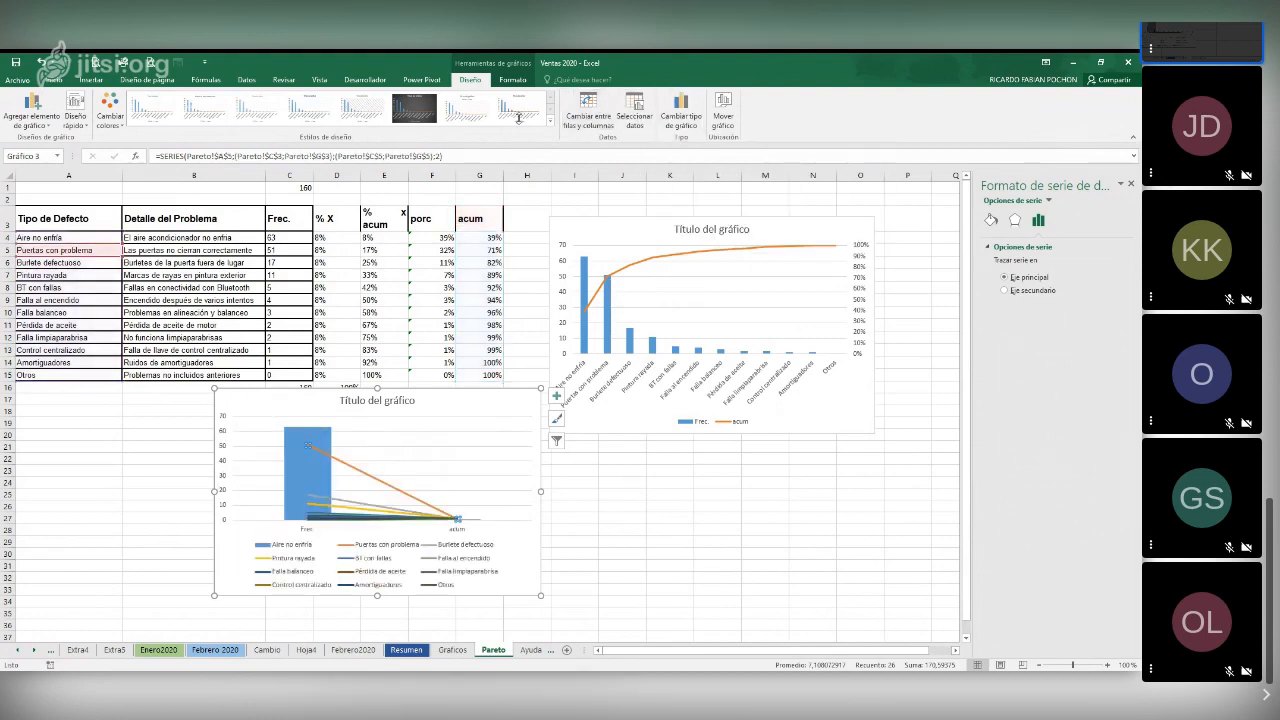
pyautogui.hotkey('ctrl', 'z')
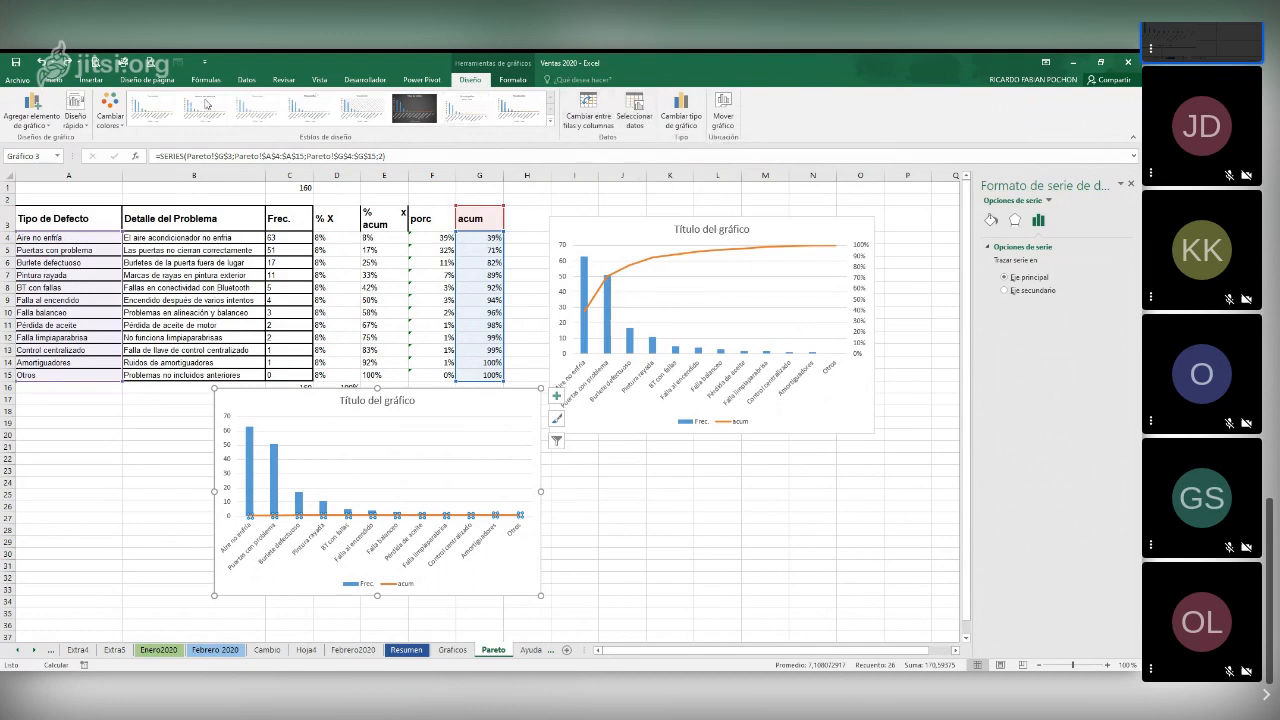
pyautogui.click(513, 79)
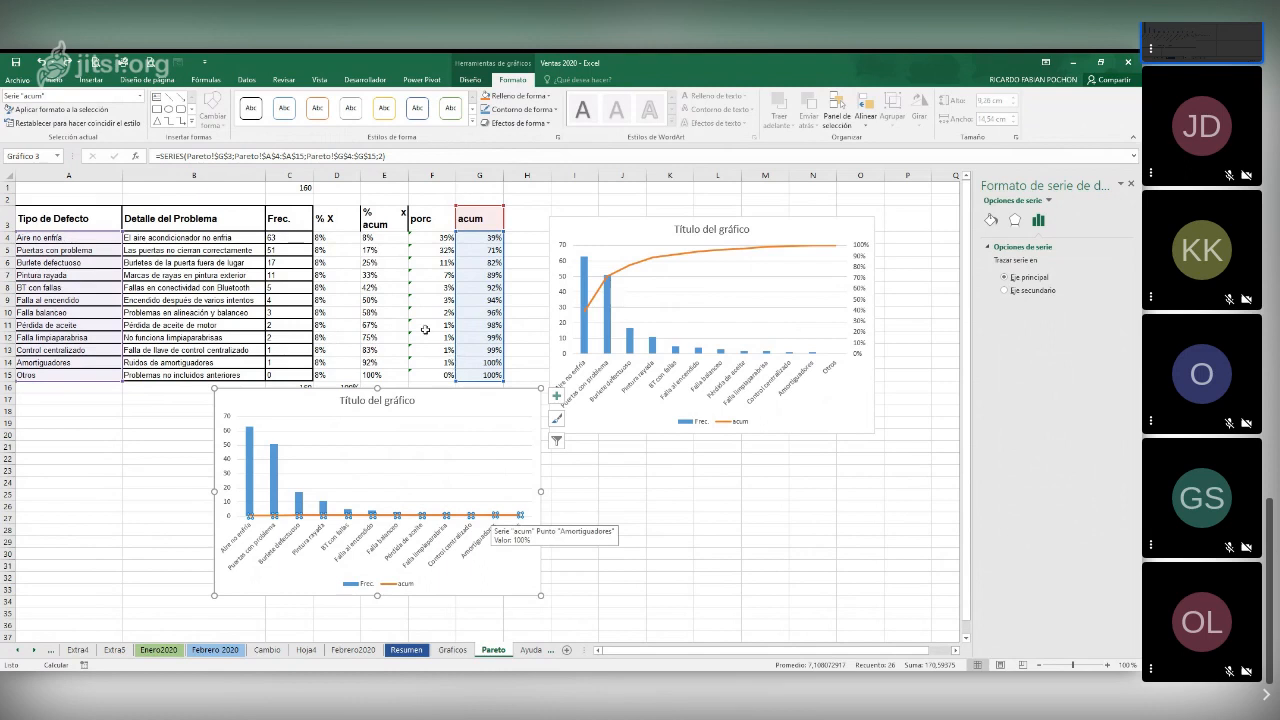
pyautogui.hotkey('ctrl', 'z')
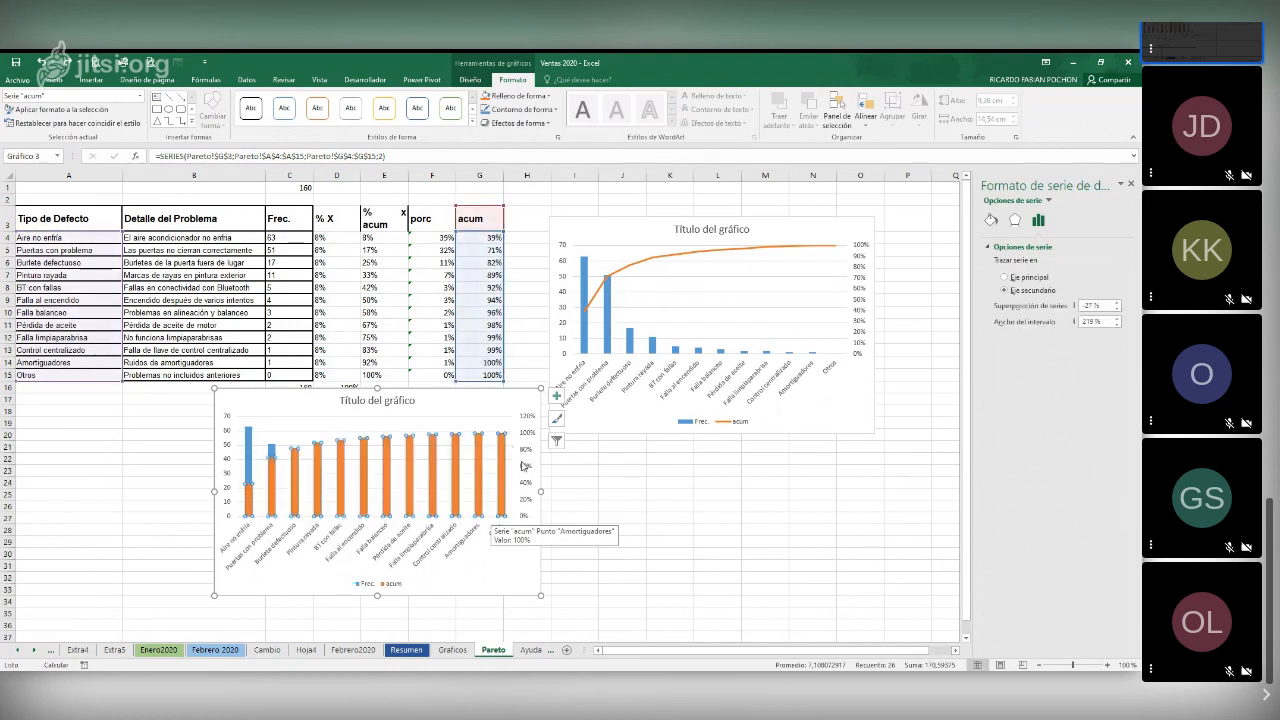
# Change the lower chart to Columna agrupada - Línea en eje secundario, with Frec. as columns and acum as a line
pyautogui.click(524, 442)
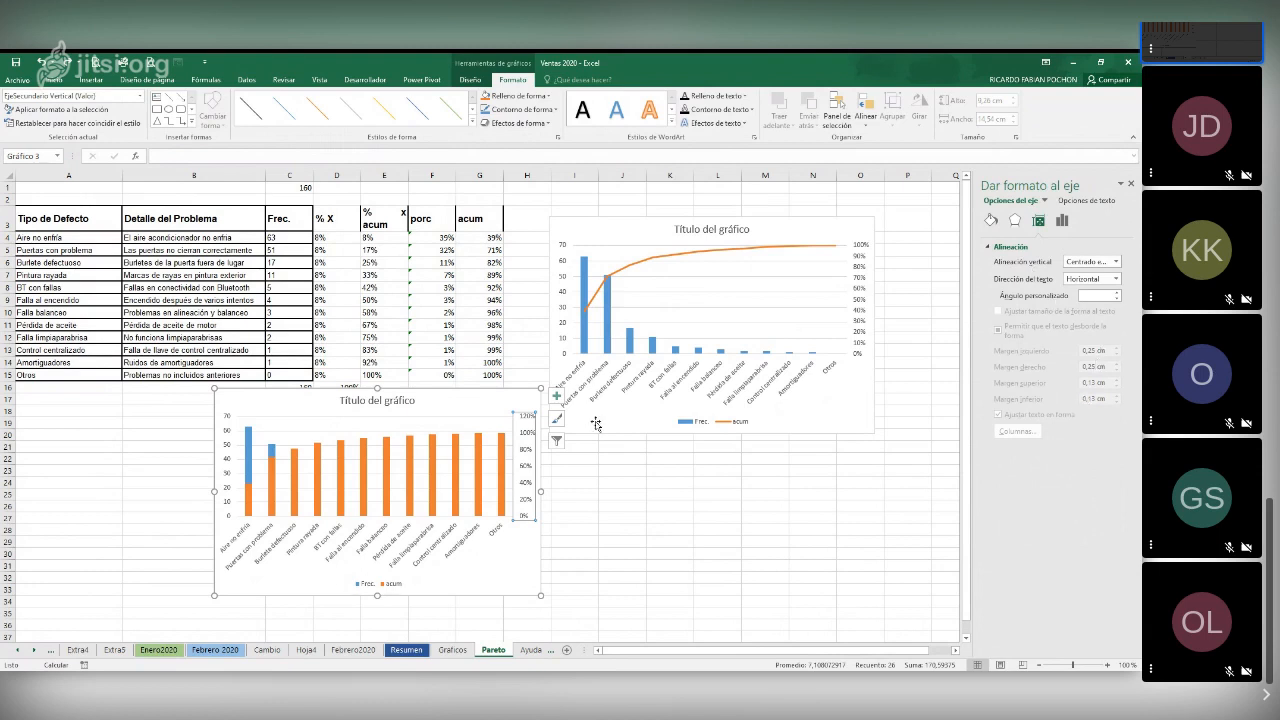
pyautogui.click(503, 449)
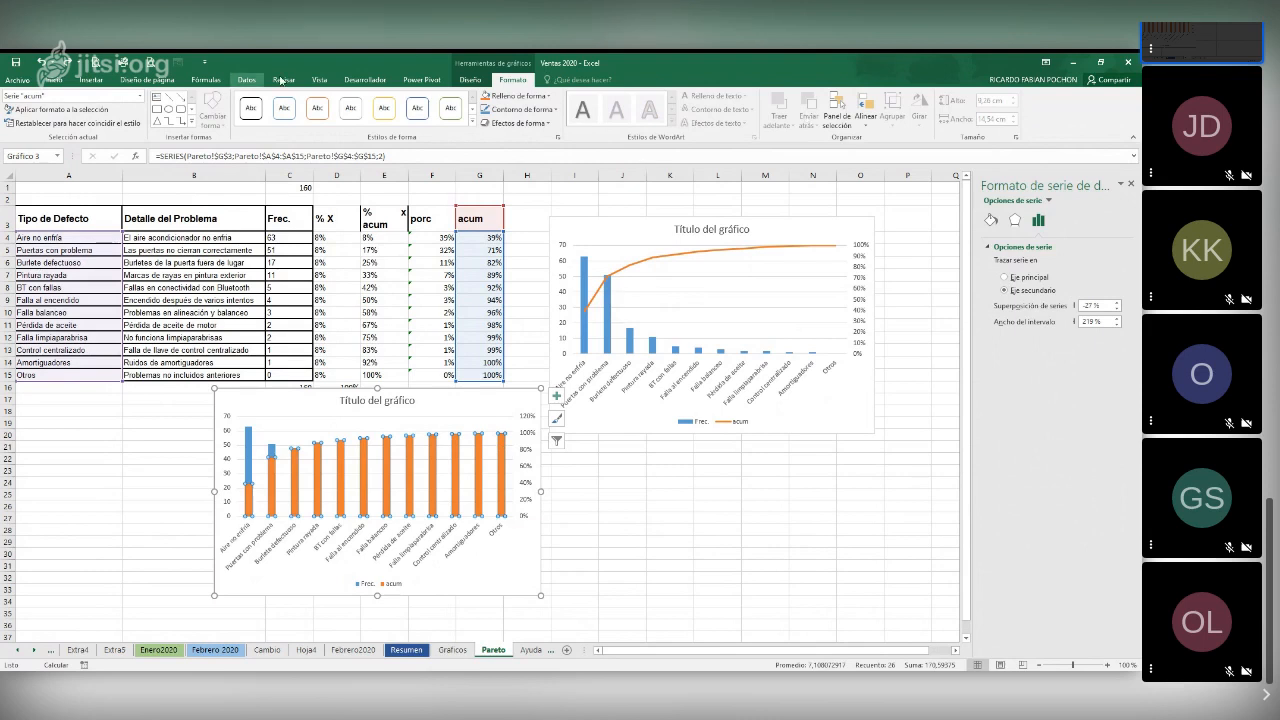
pyautogui.click(472, 80)
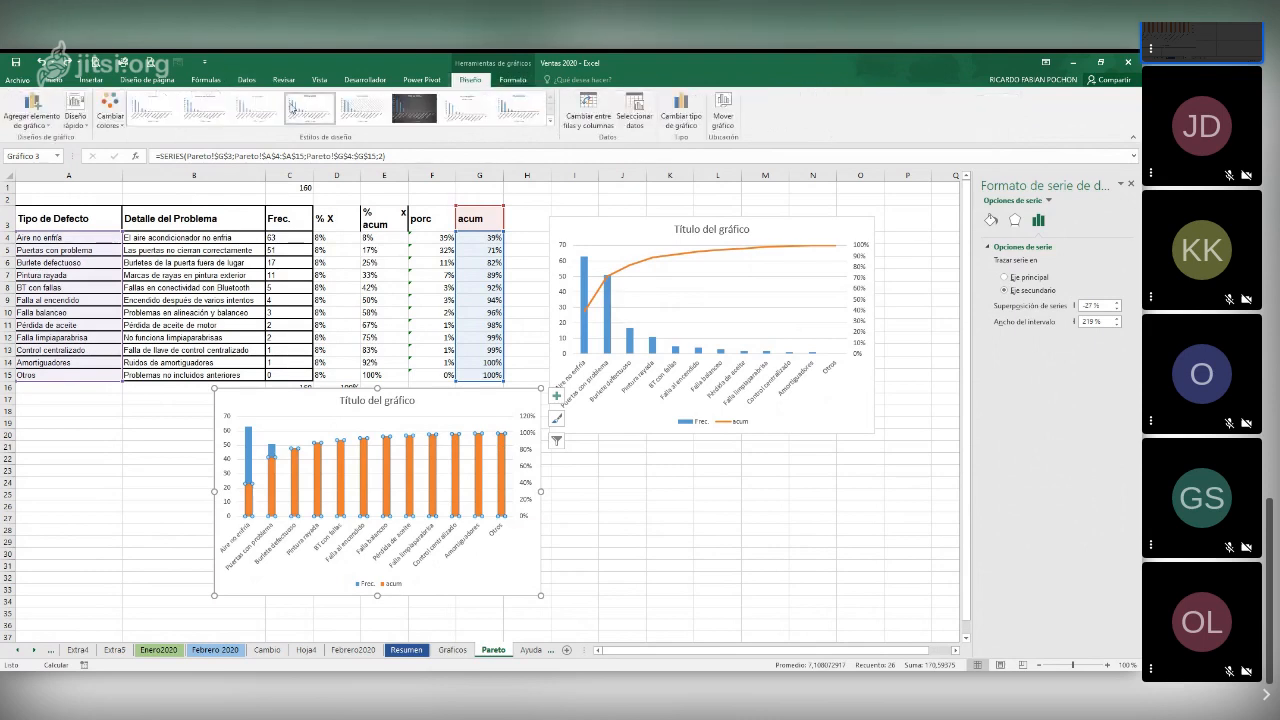
pyautogui.click(677, 115)
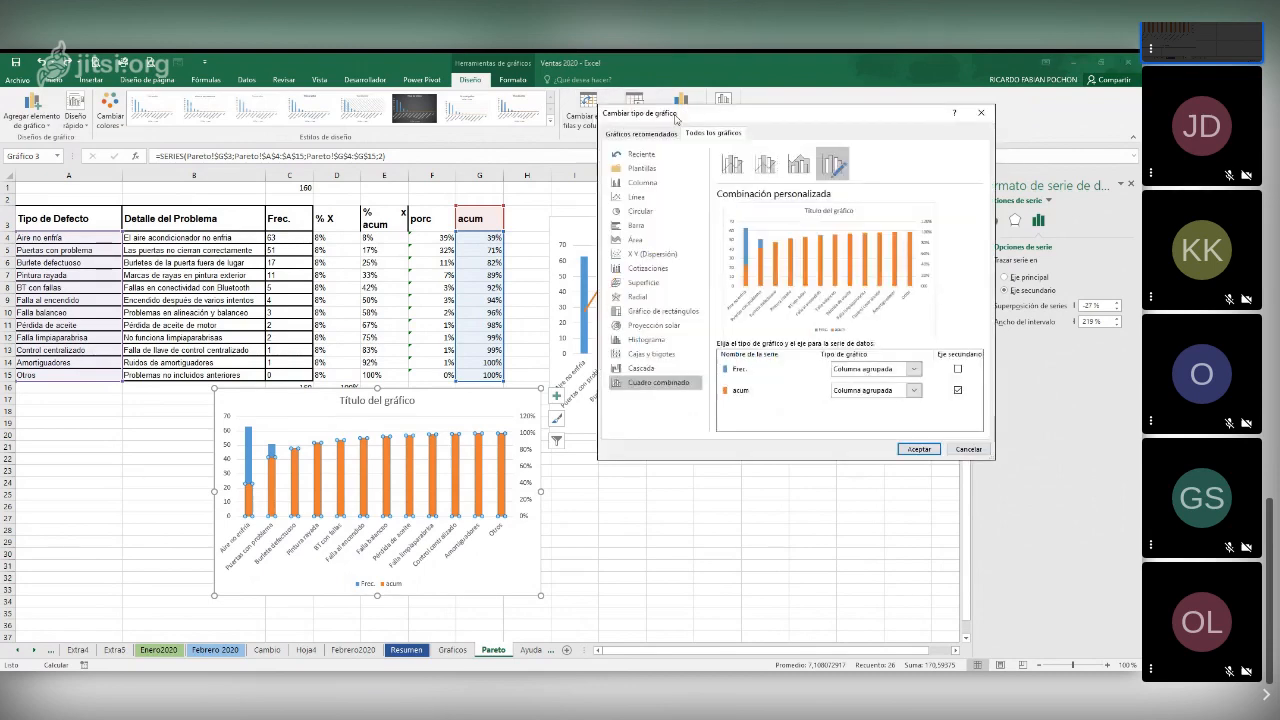
pyautogui.click(765, 163)
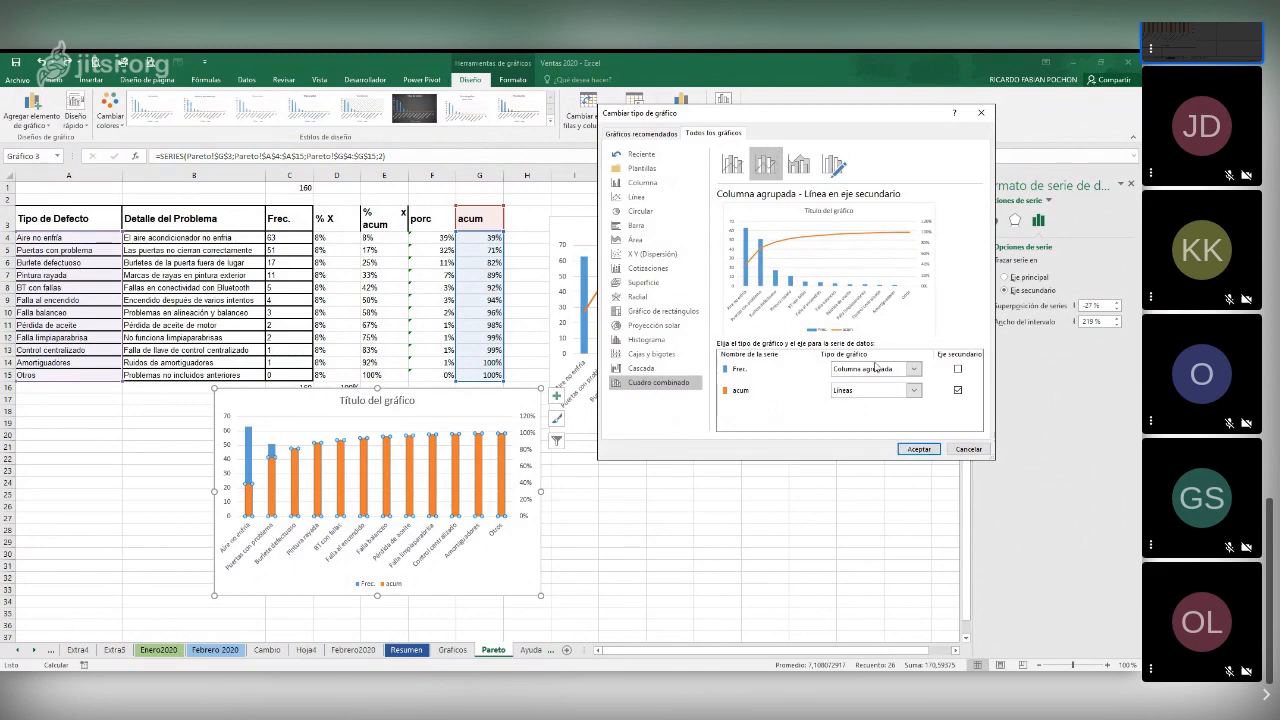
pyautogui.click(916, 449)
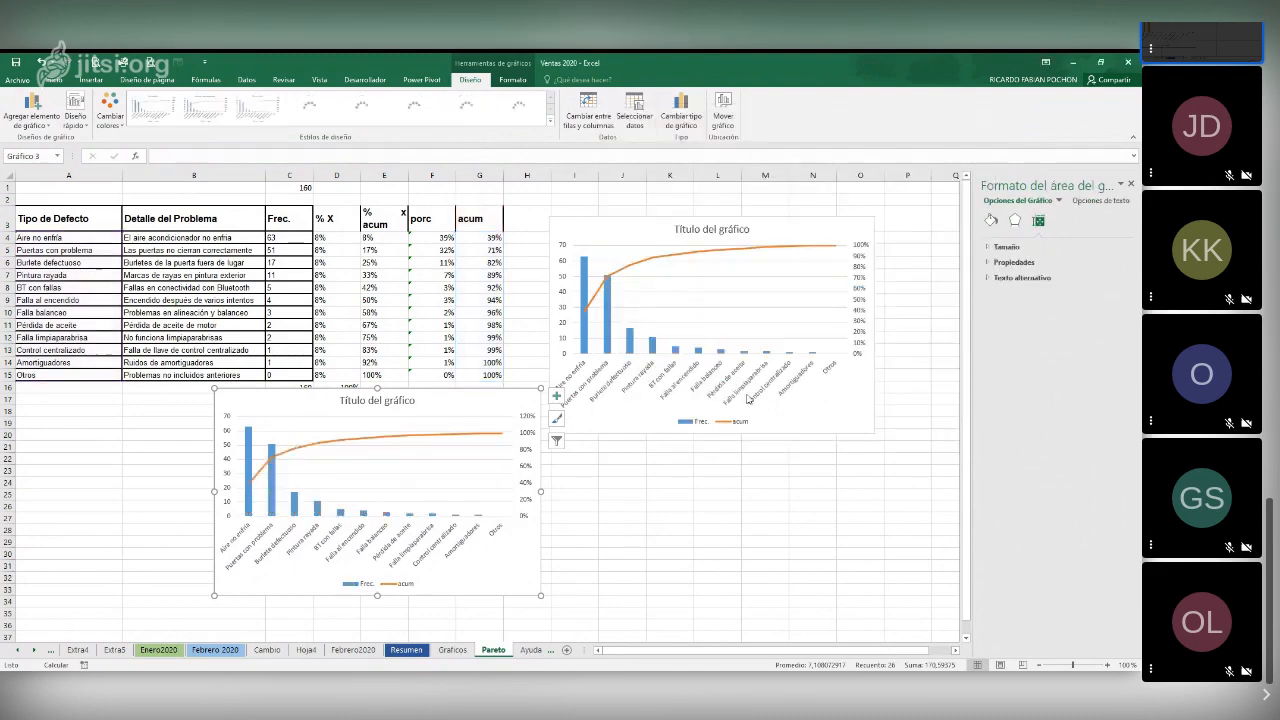
# Set the maximum bound of the lower chart's secondary vertical axis to 1
pyautogui.click(528, 424)
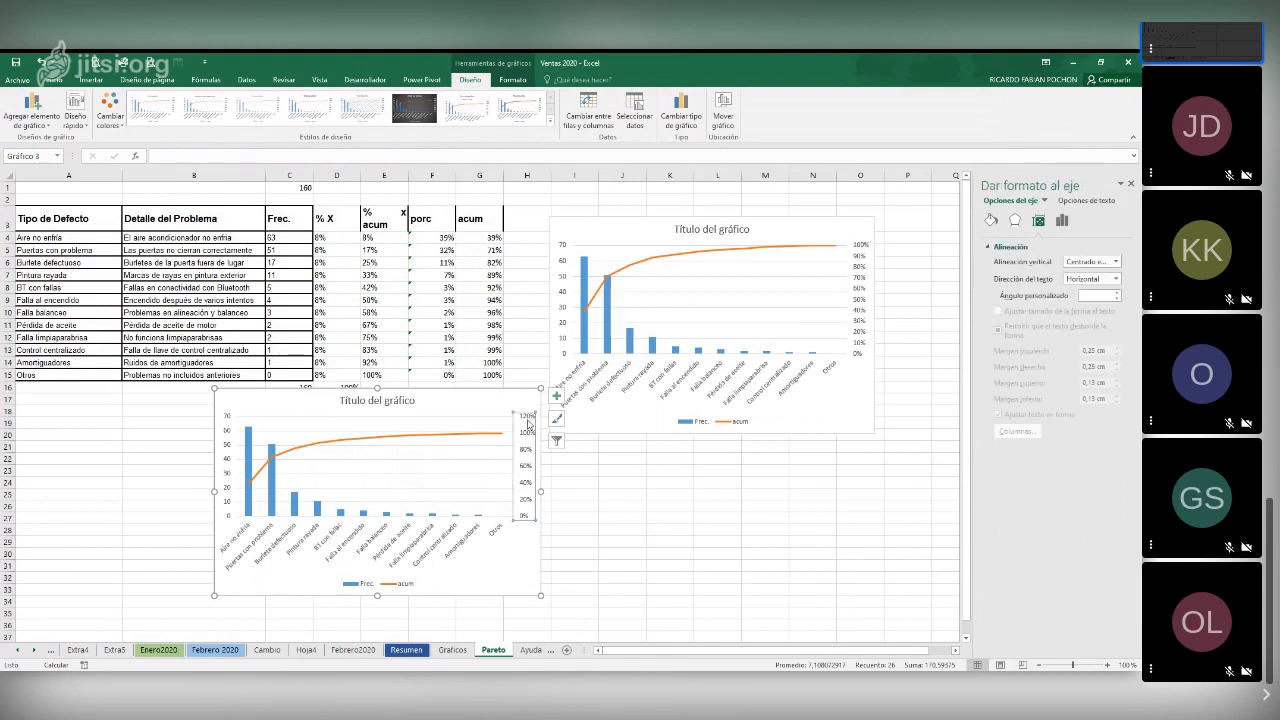
pyautogui.rightClick(528, 424)
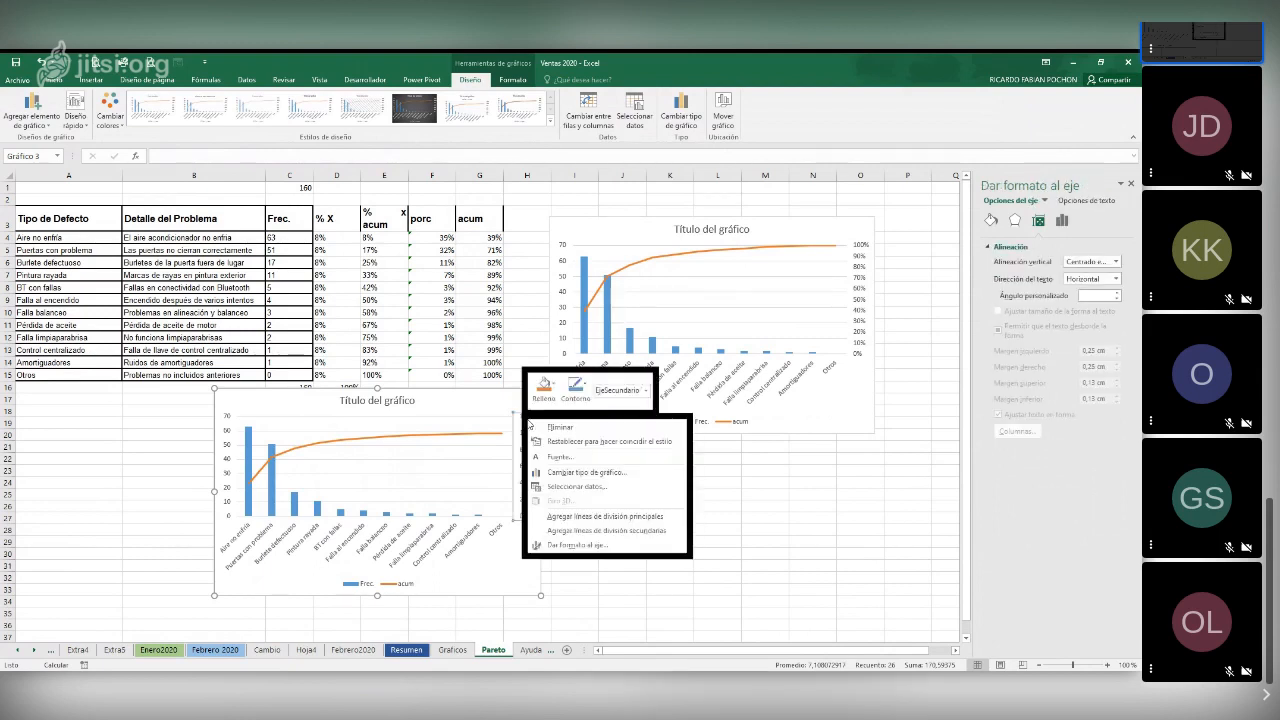
pyautogui.click(565, 545)
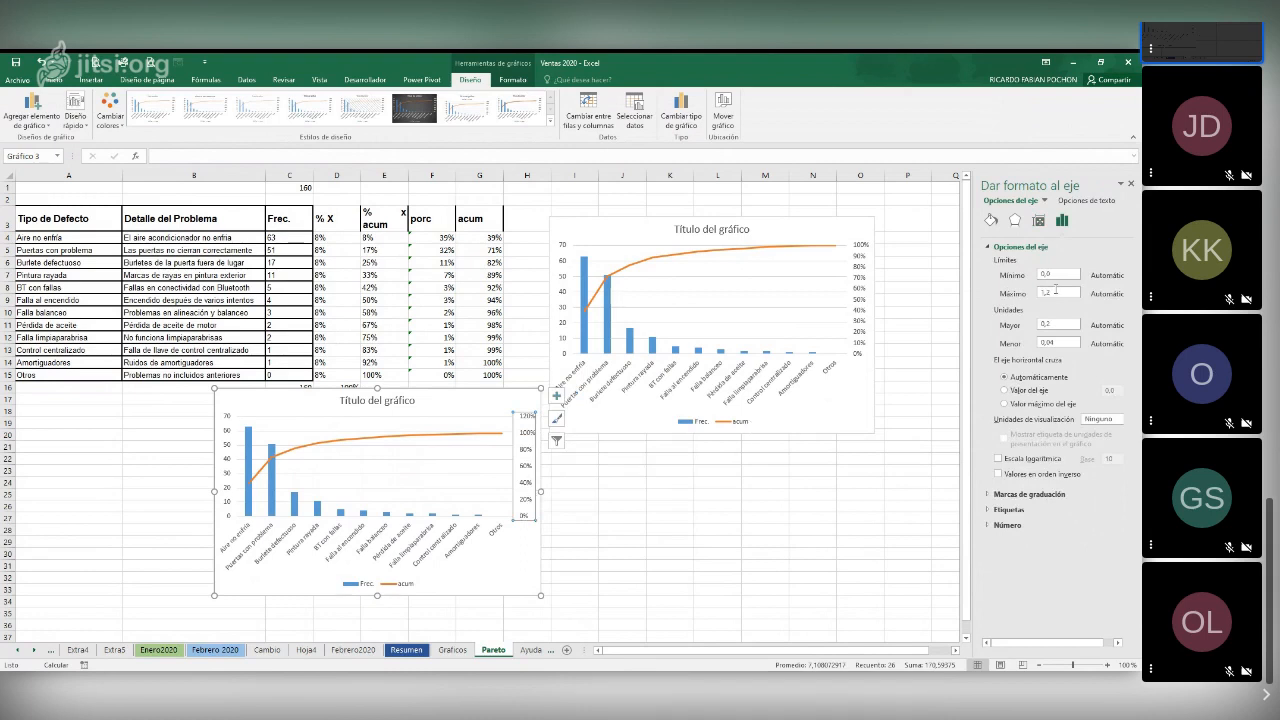
pyautogui.moveTo(1055, 289); pyautogui.dragTo(1035, 293)
pyautogui.write('1')
pyautogui.click(596, 540)
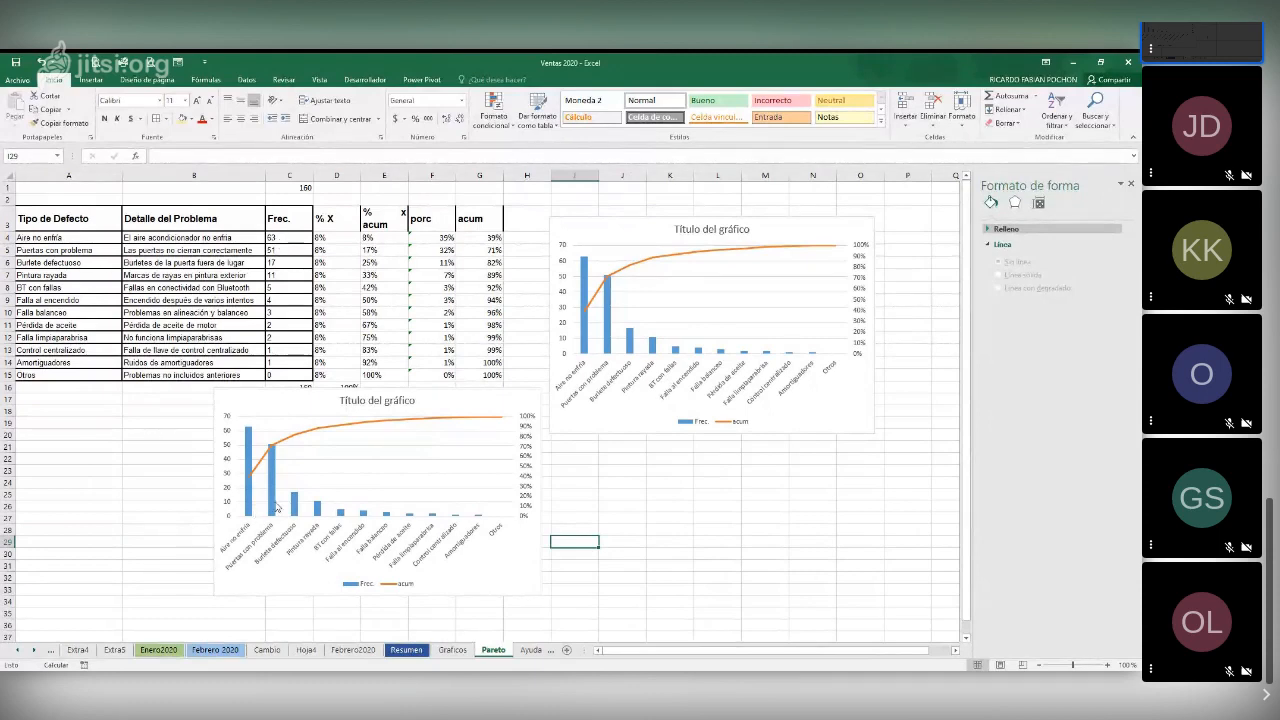
pyautogui.moveTo(275, 451)
pyautogui.click(272, 510)
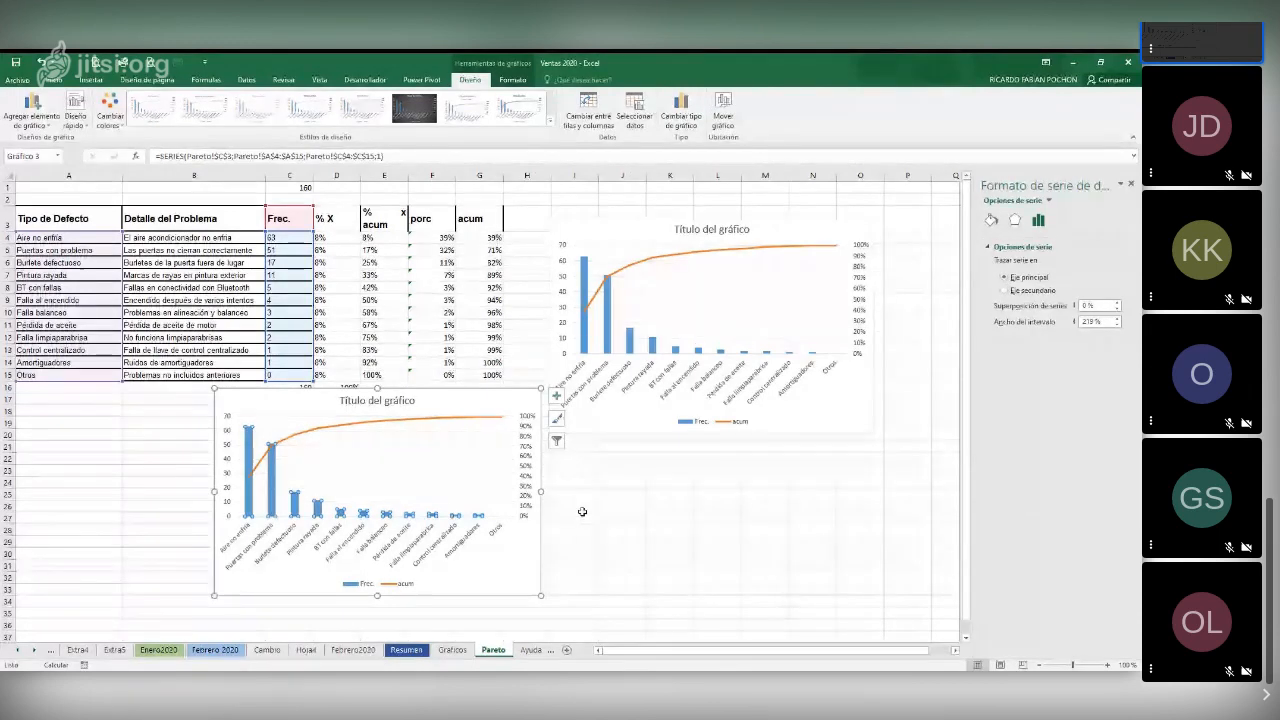
pyautogui.click(362, 614)
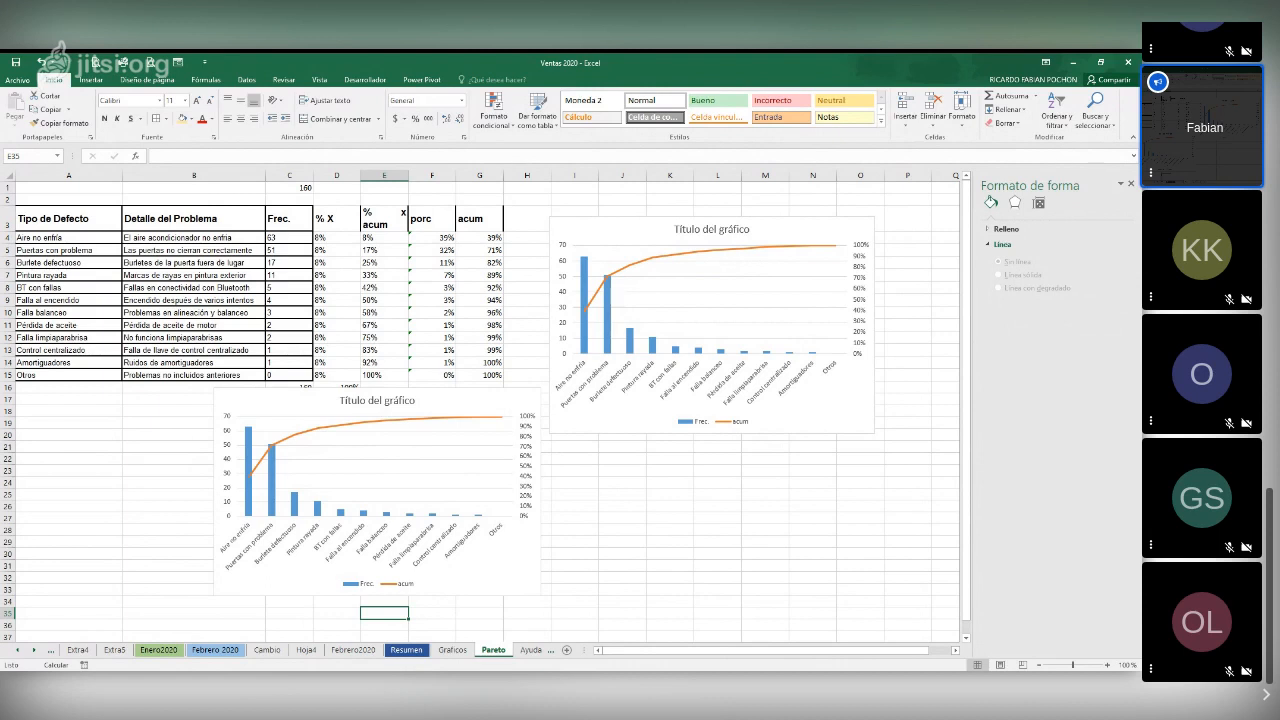
pyautogui.click(570, 623)
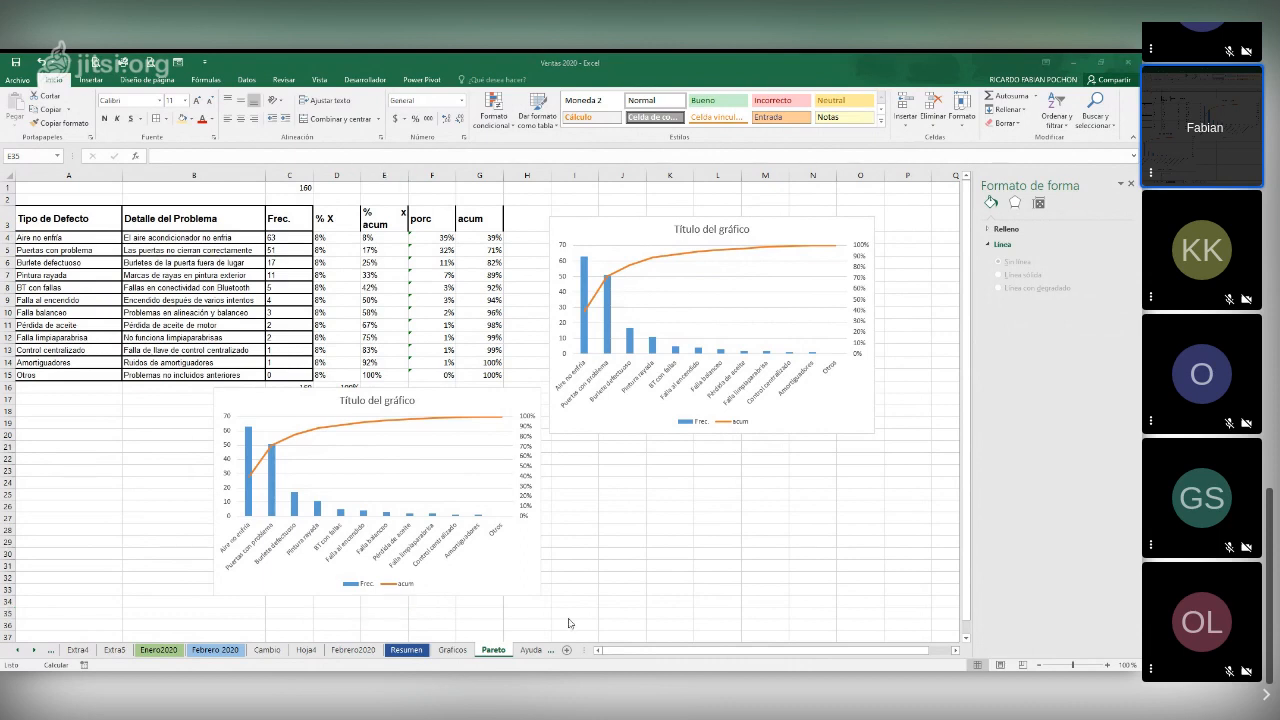